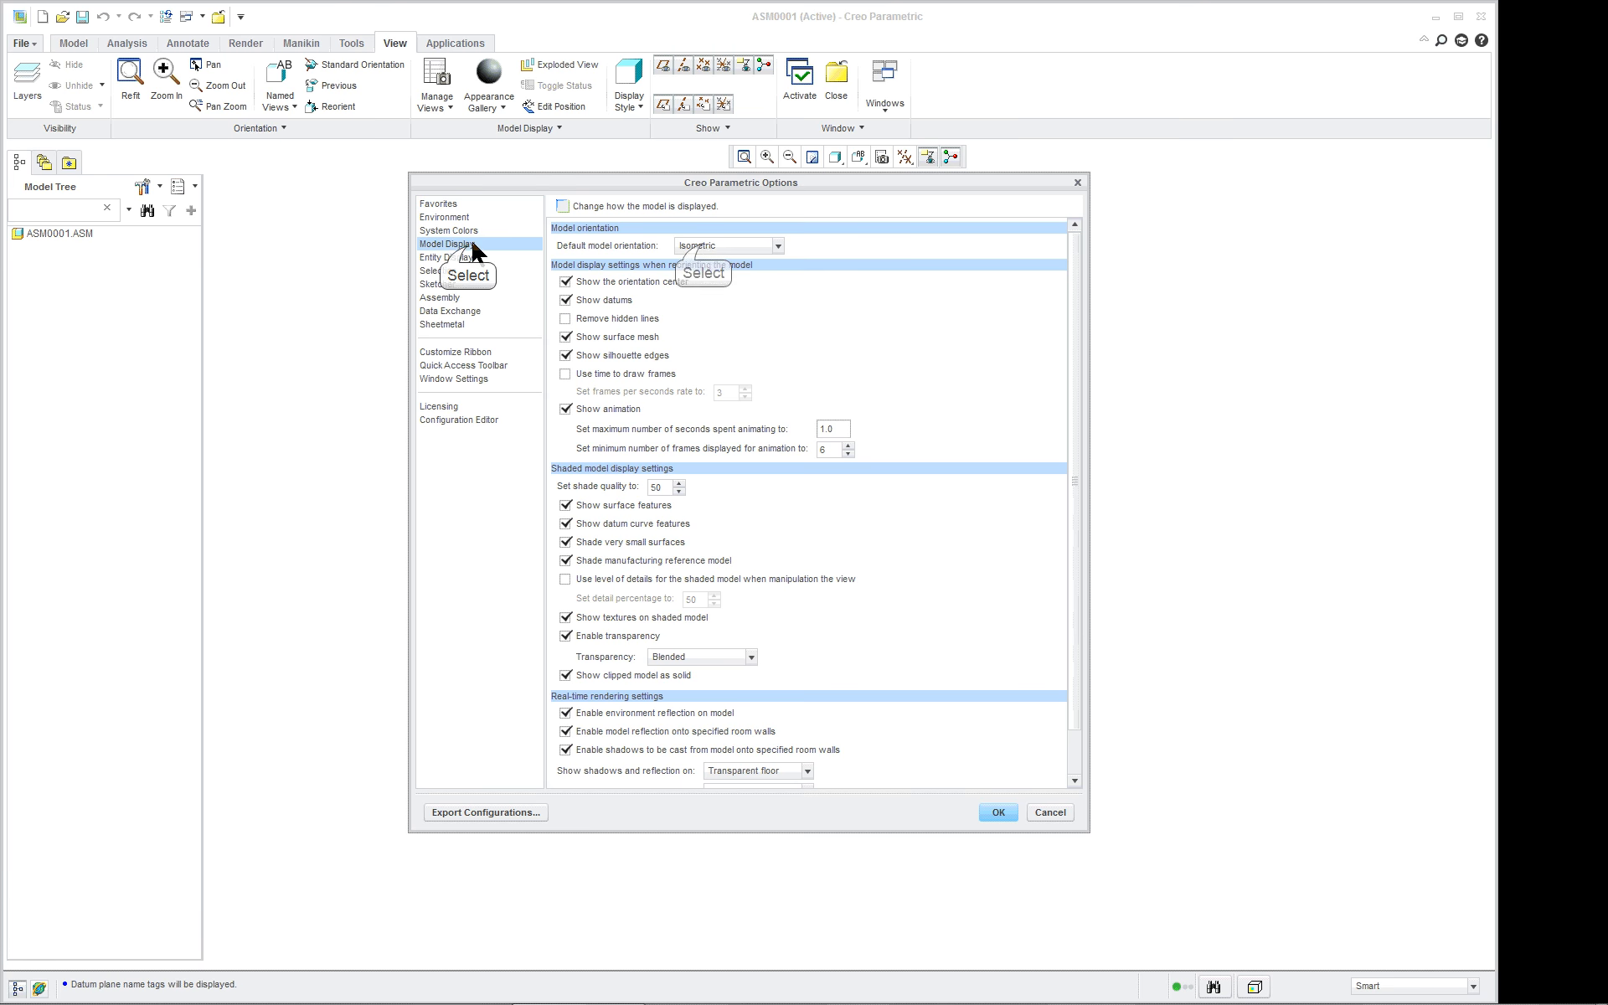
- Set the default model orientation to Trimetric without saving a configuration file, and reorient the assembly to the Standard Orientation
left_click(712, 246)
left_click(712, 276)
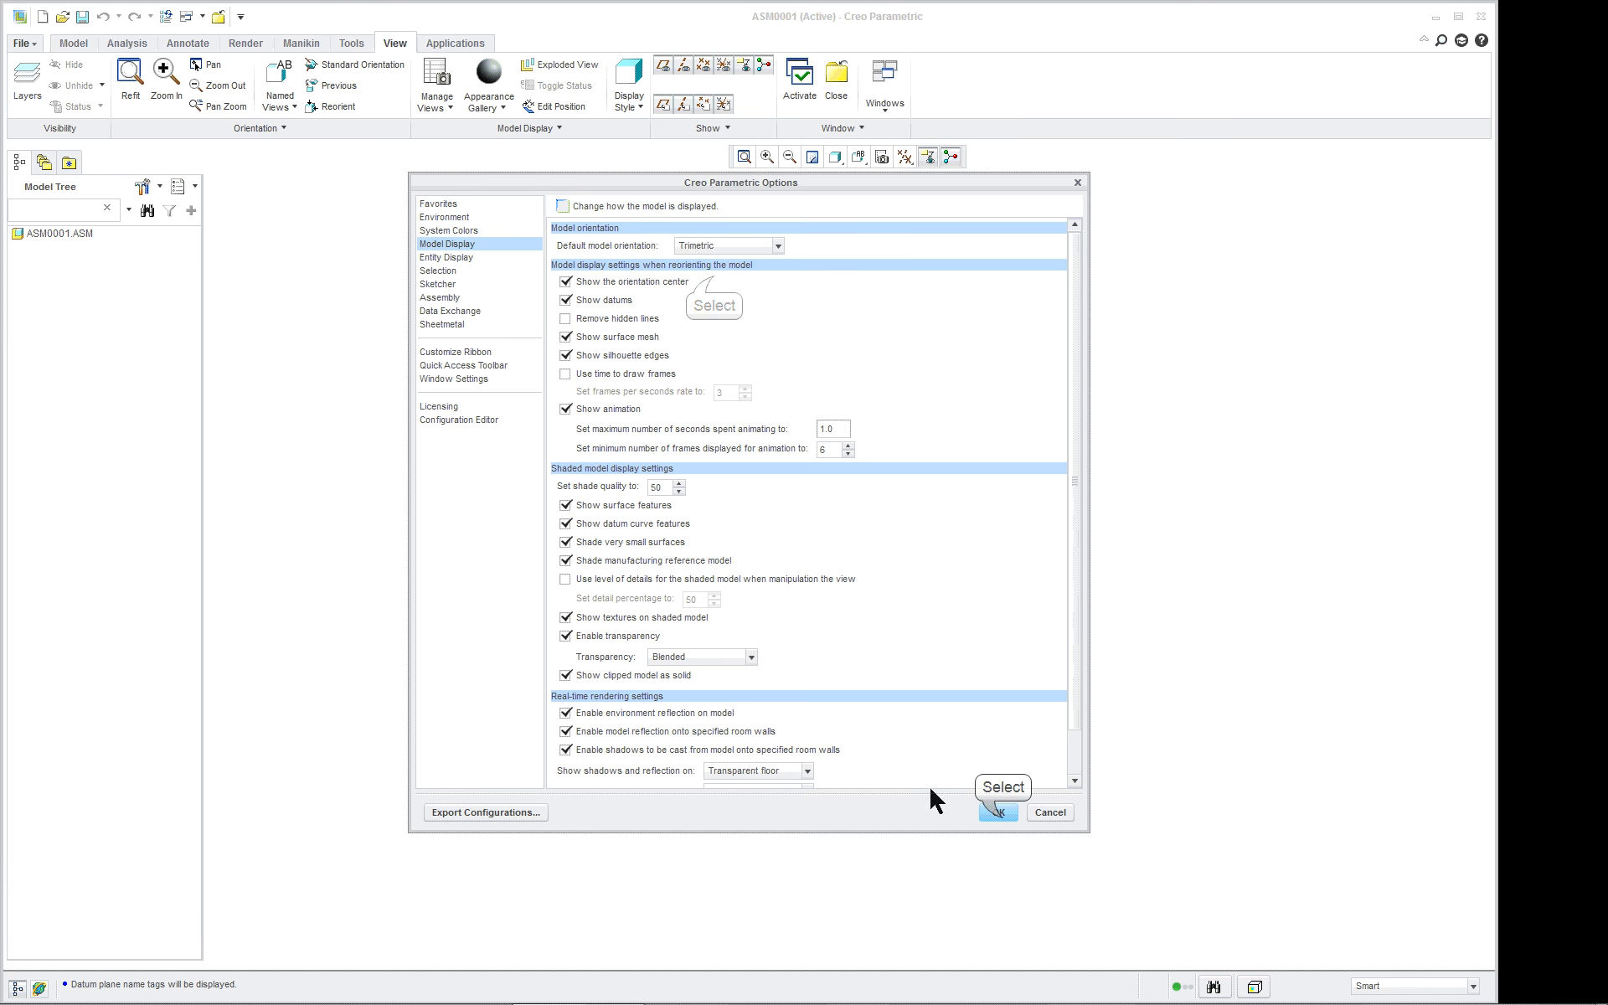
left_click(998, 812)
left_click(730, 580)
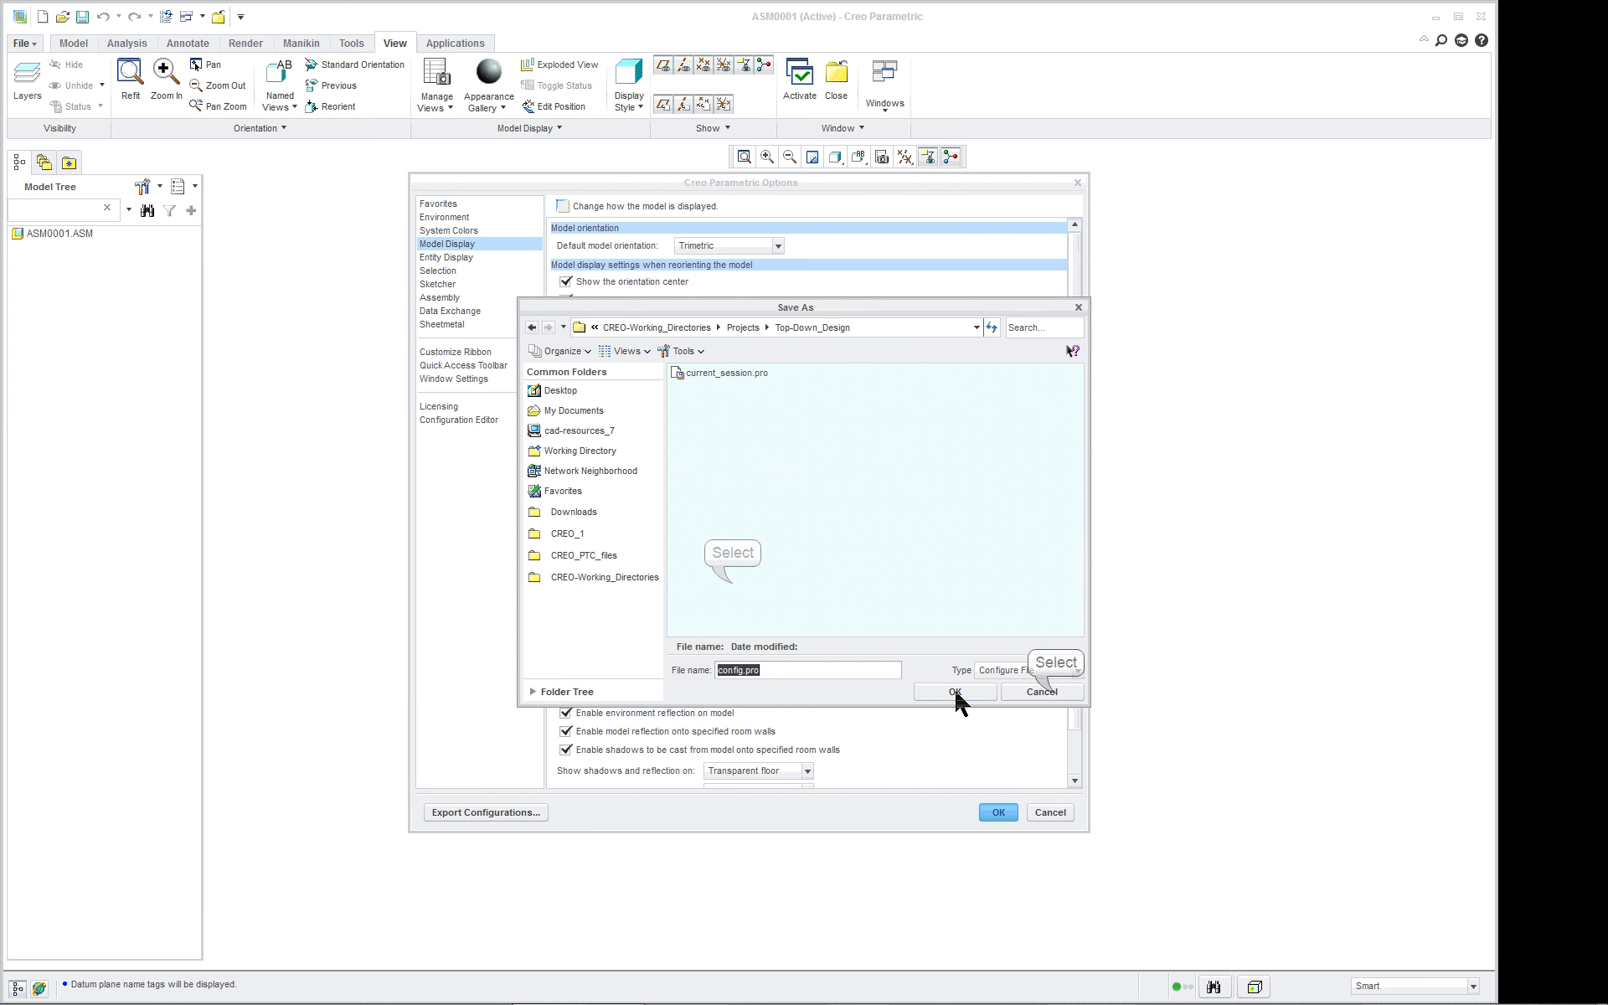
left_click(1051, 685)
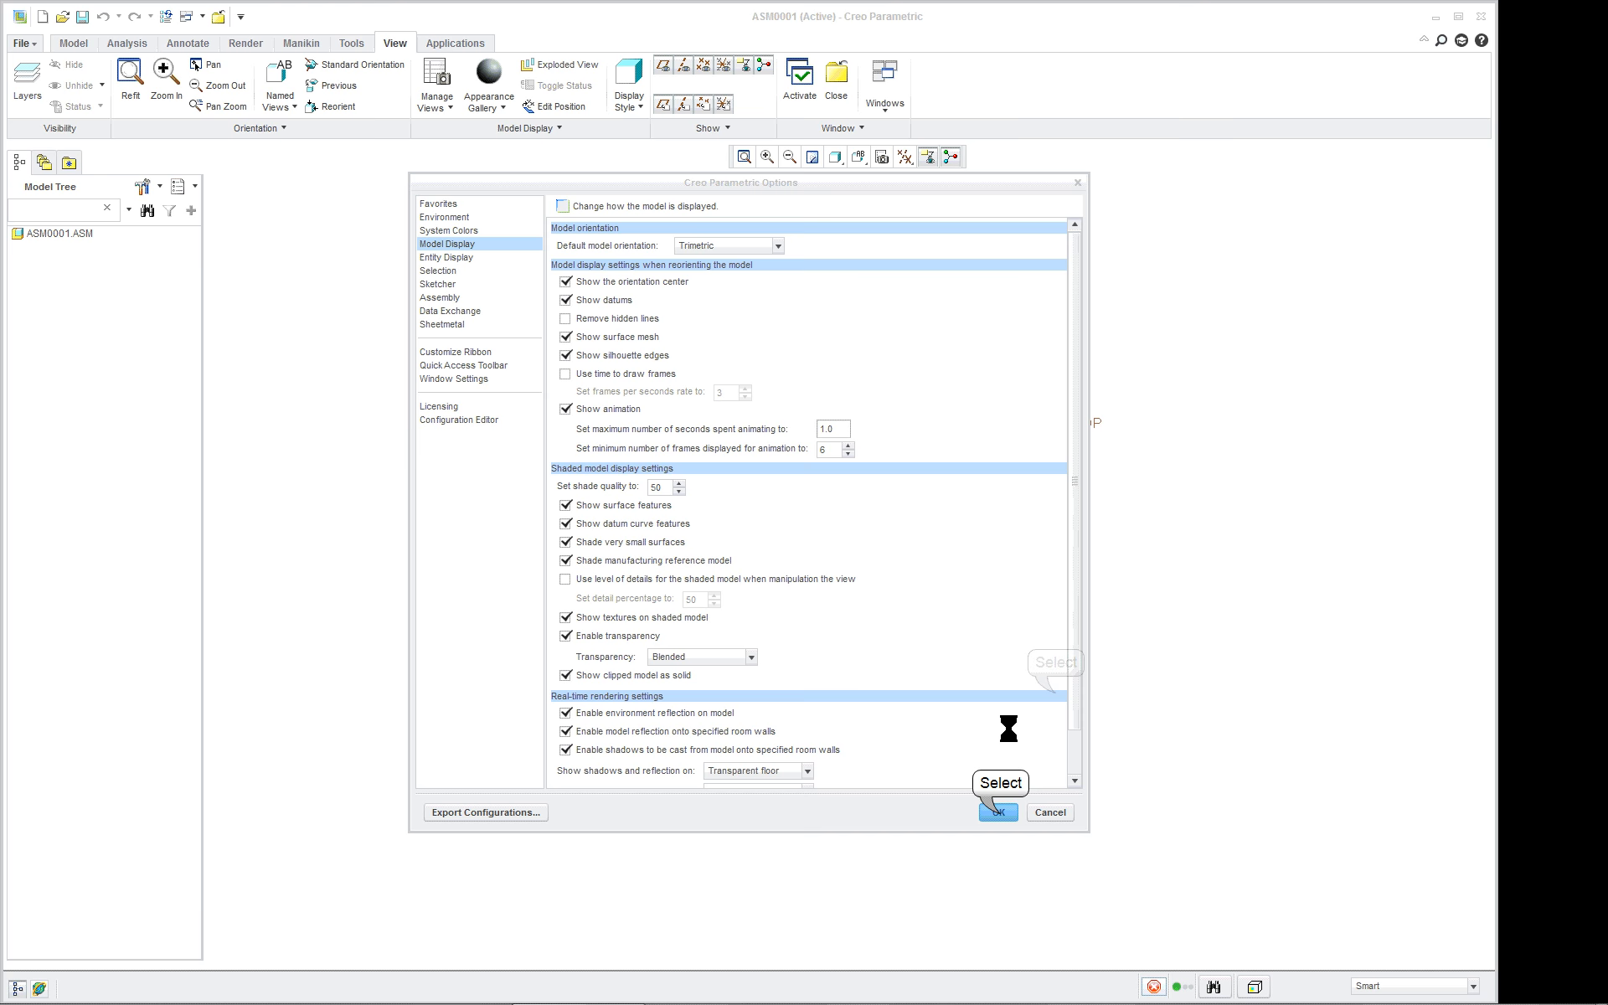
left_click(998, 810)
left_click(858, 156)
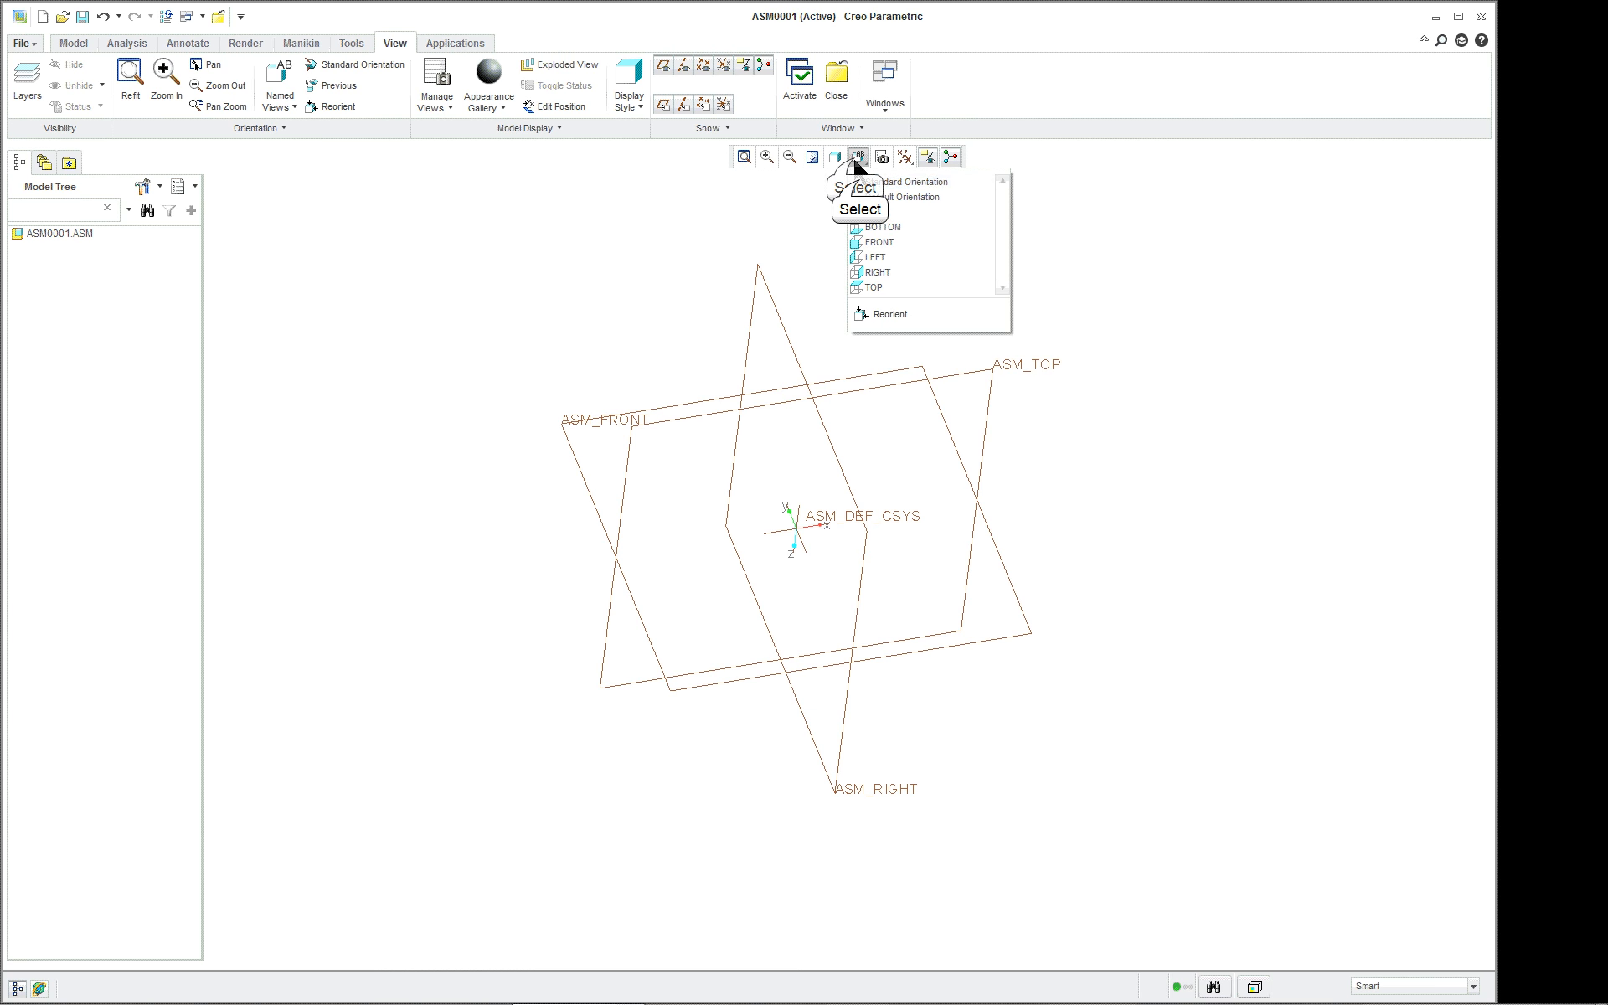
left_click(862, 186)
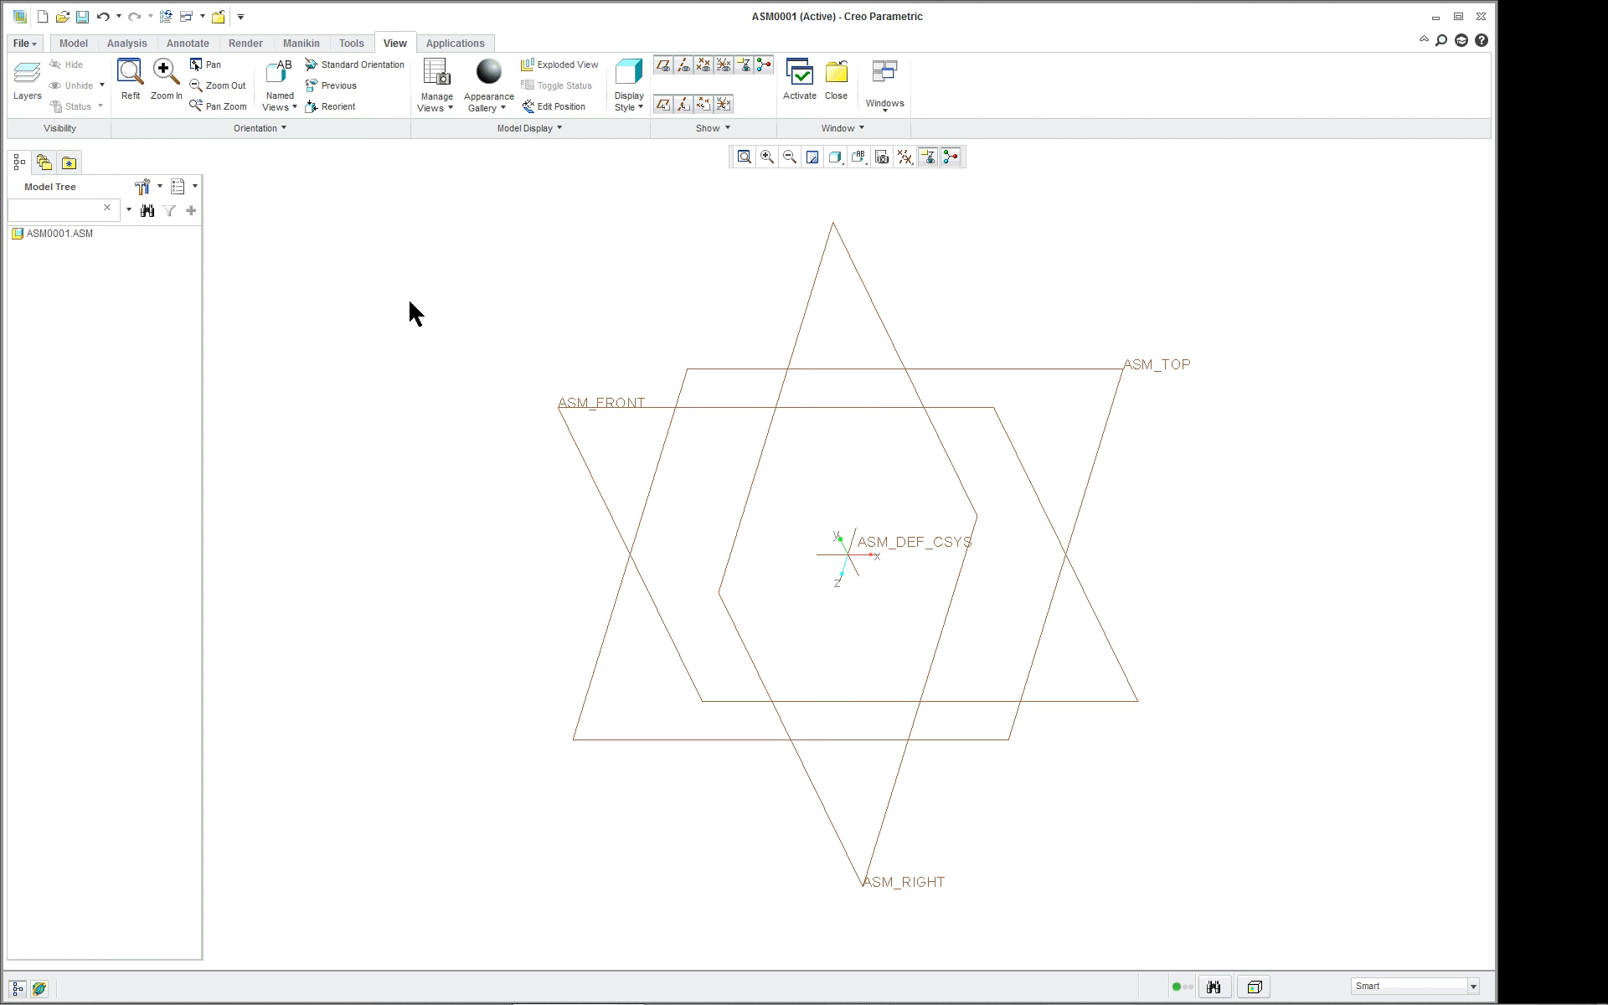
- Set the model tree filters to also display features, placement folders, annotations and suppressed objects
left_click(143, 187)
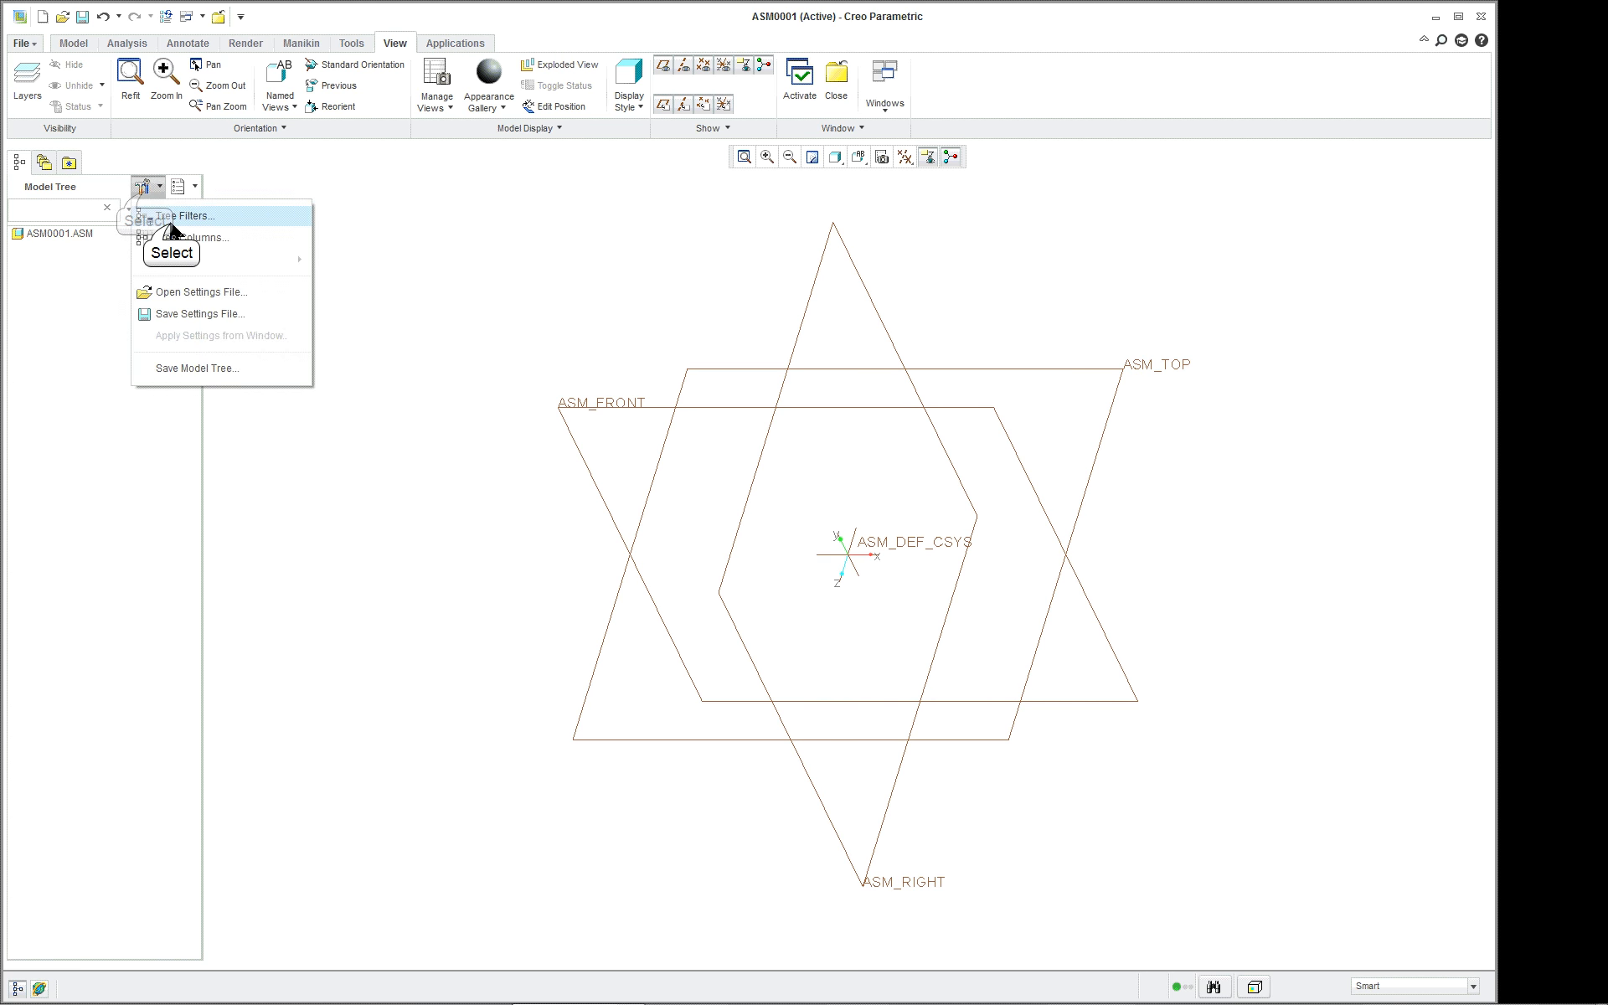
left_click(176, 216)
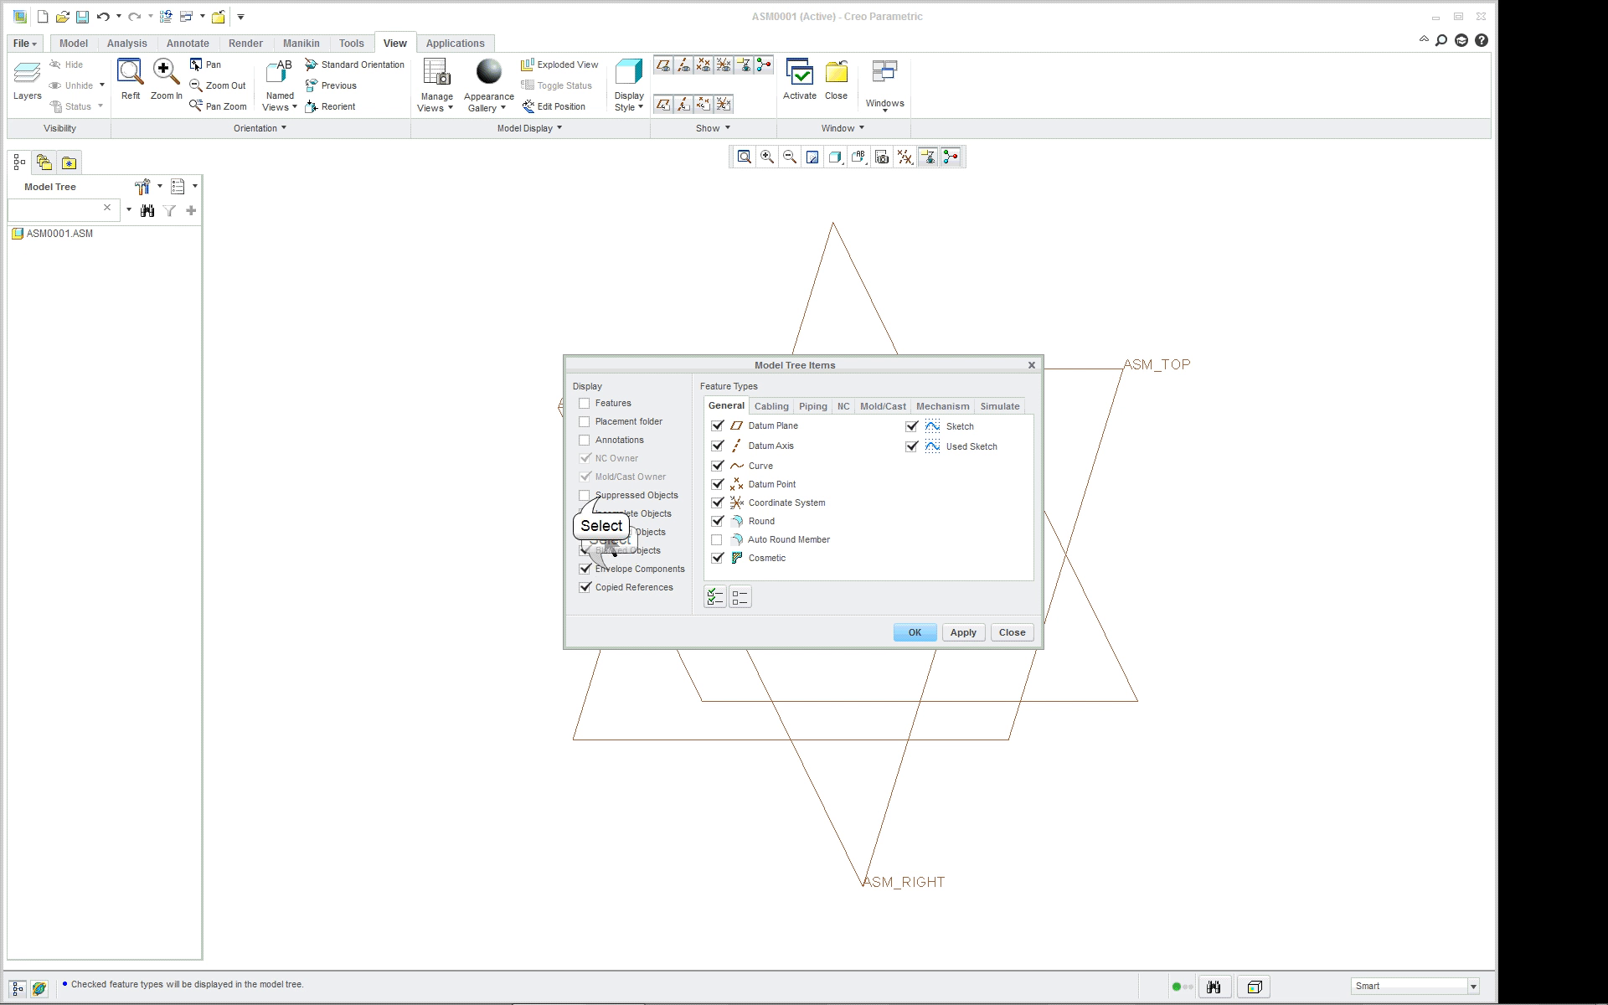
left_click(598, 496)
left_click(600, 441)
left_click(597, 422)
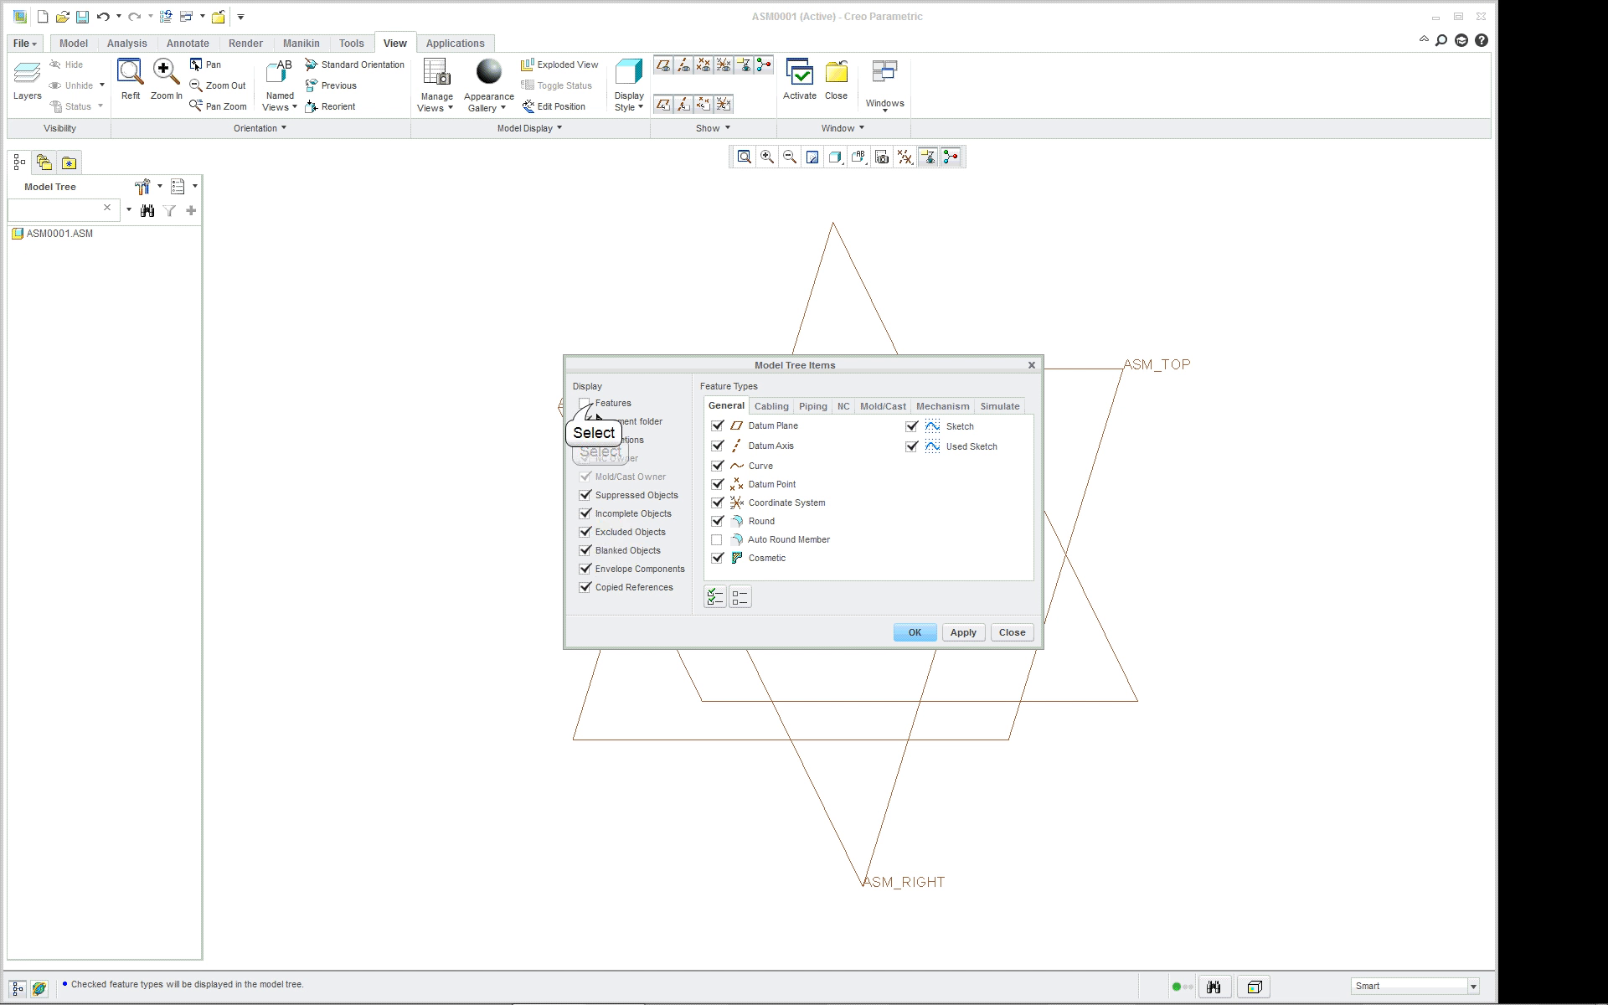
left_click(588, 406)
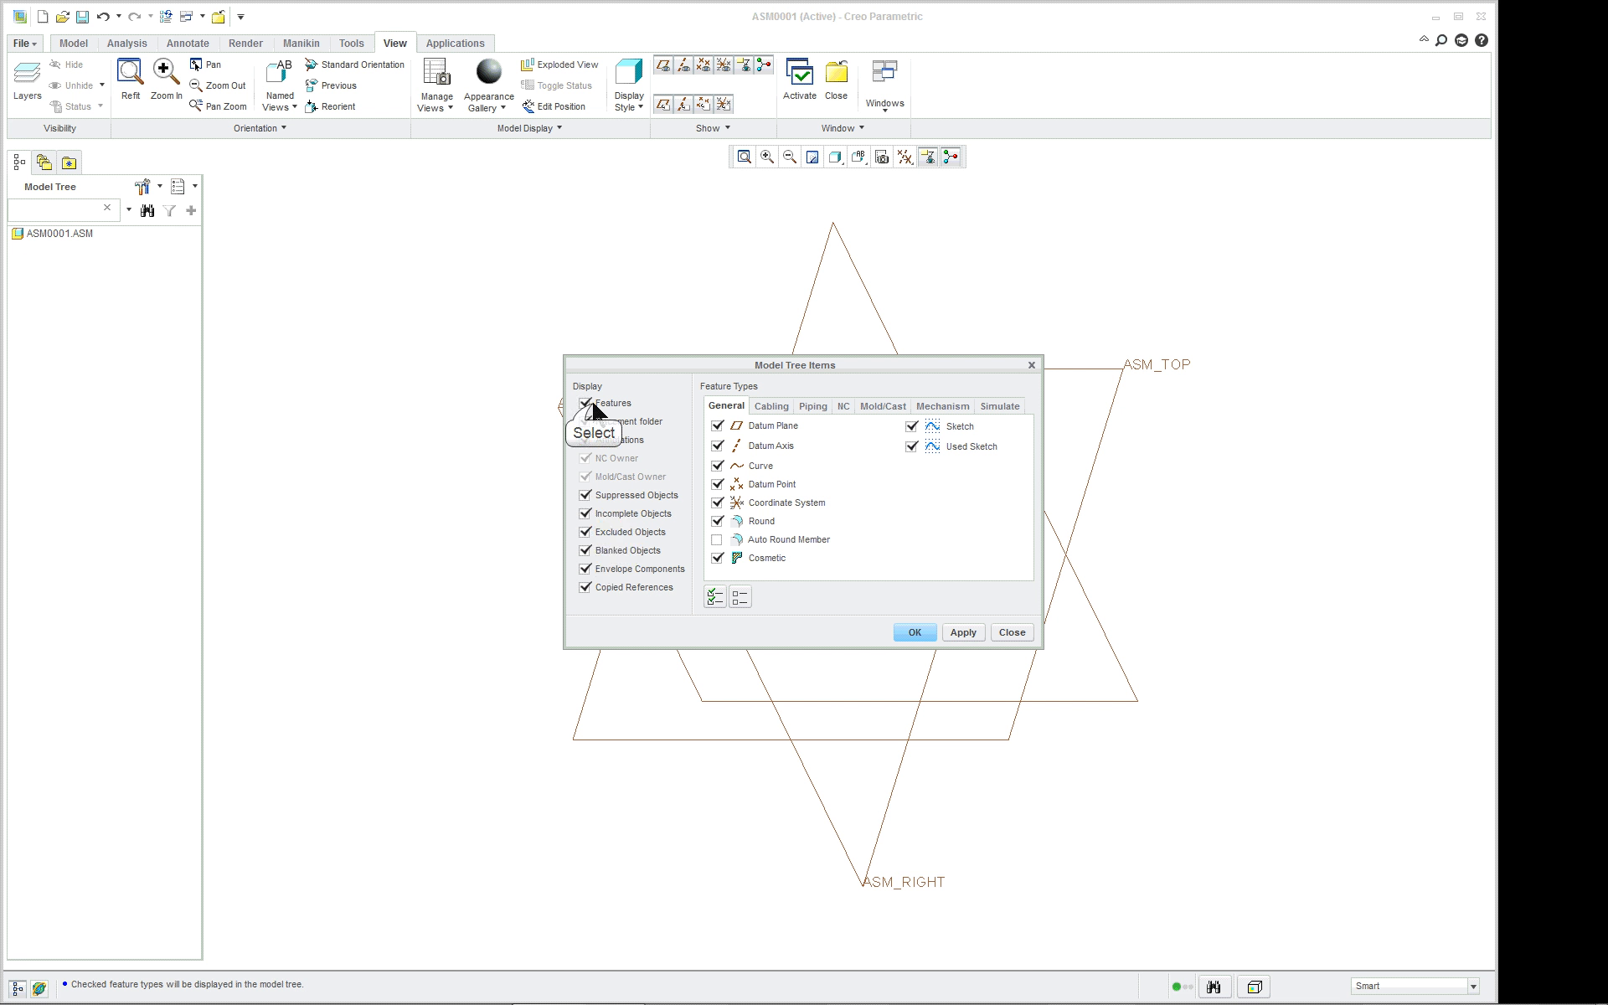
left_click(912, 633)
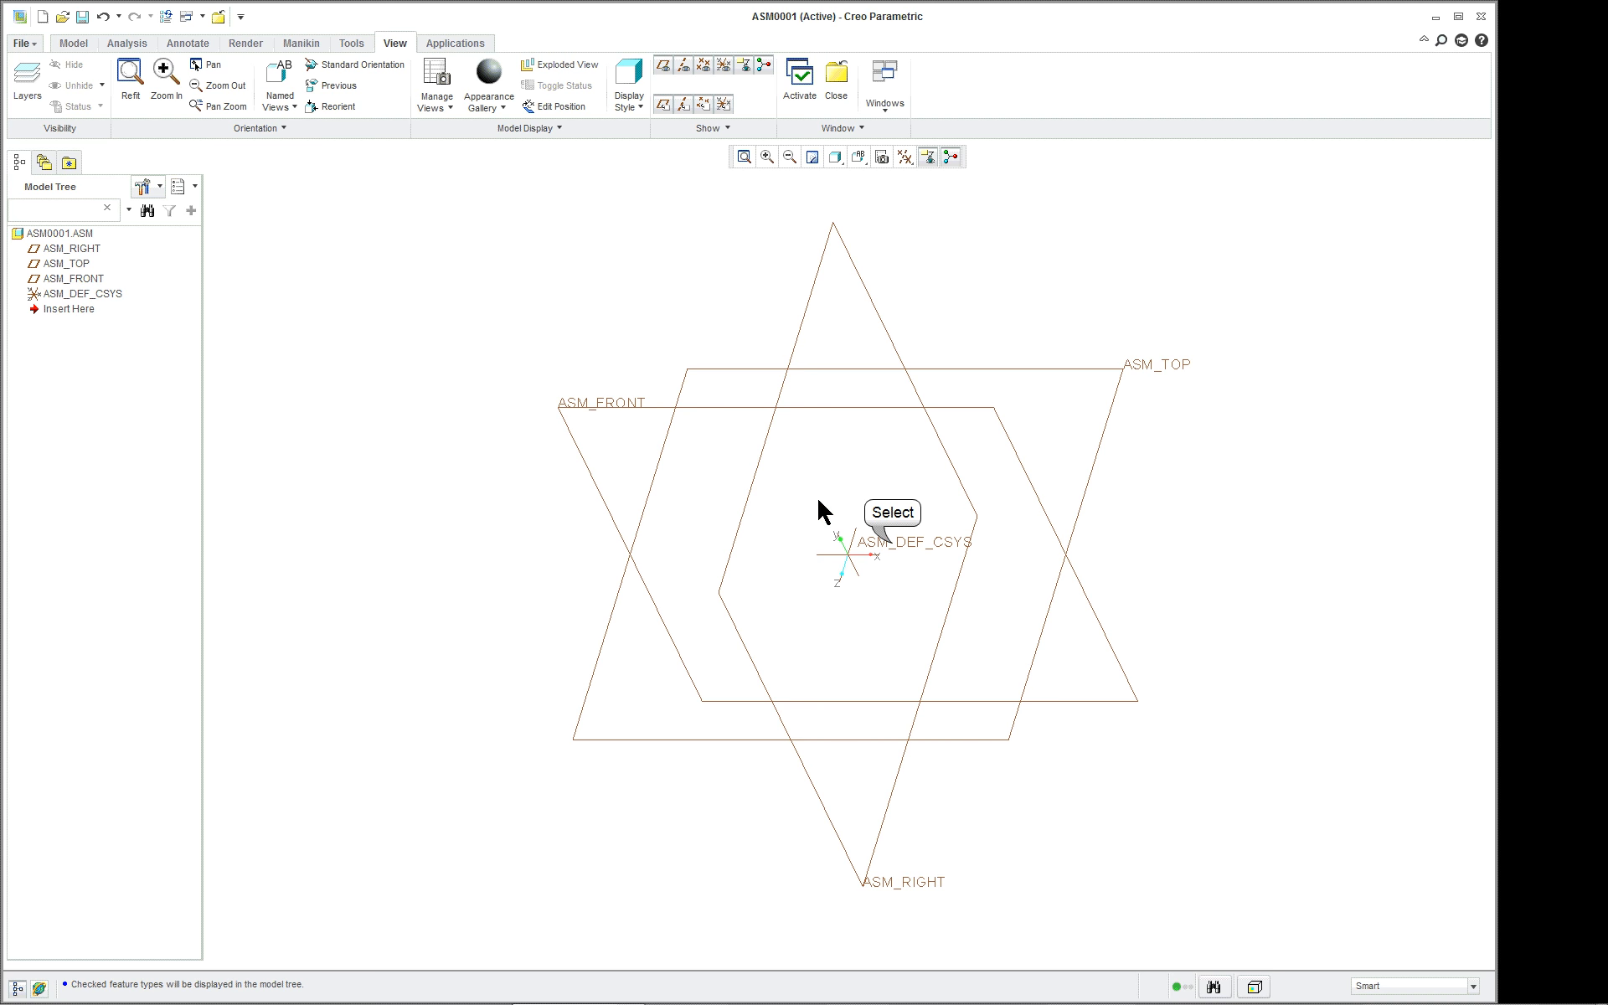
- Move the datum tags of ASM_DEF_CSYS and ASM_FRONT slightly up and away from their geometry
left_click(888, 544)
right_click(467, 420)
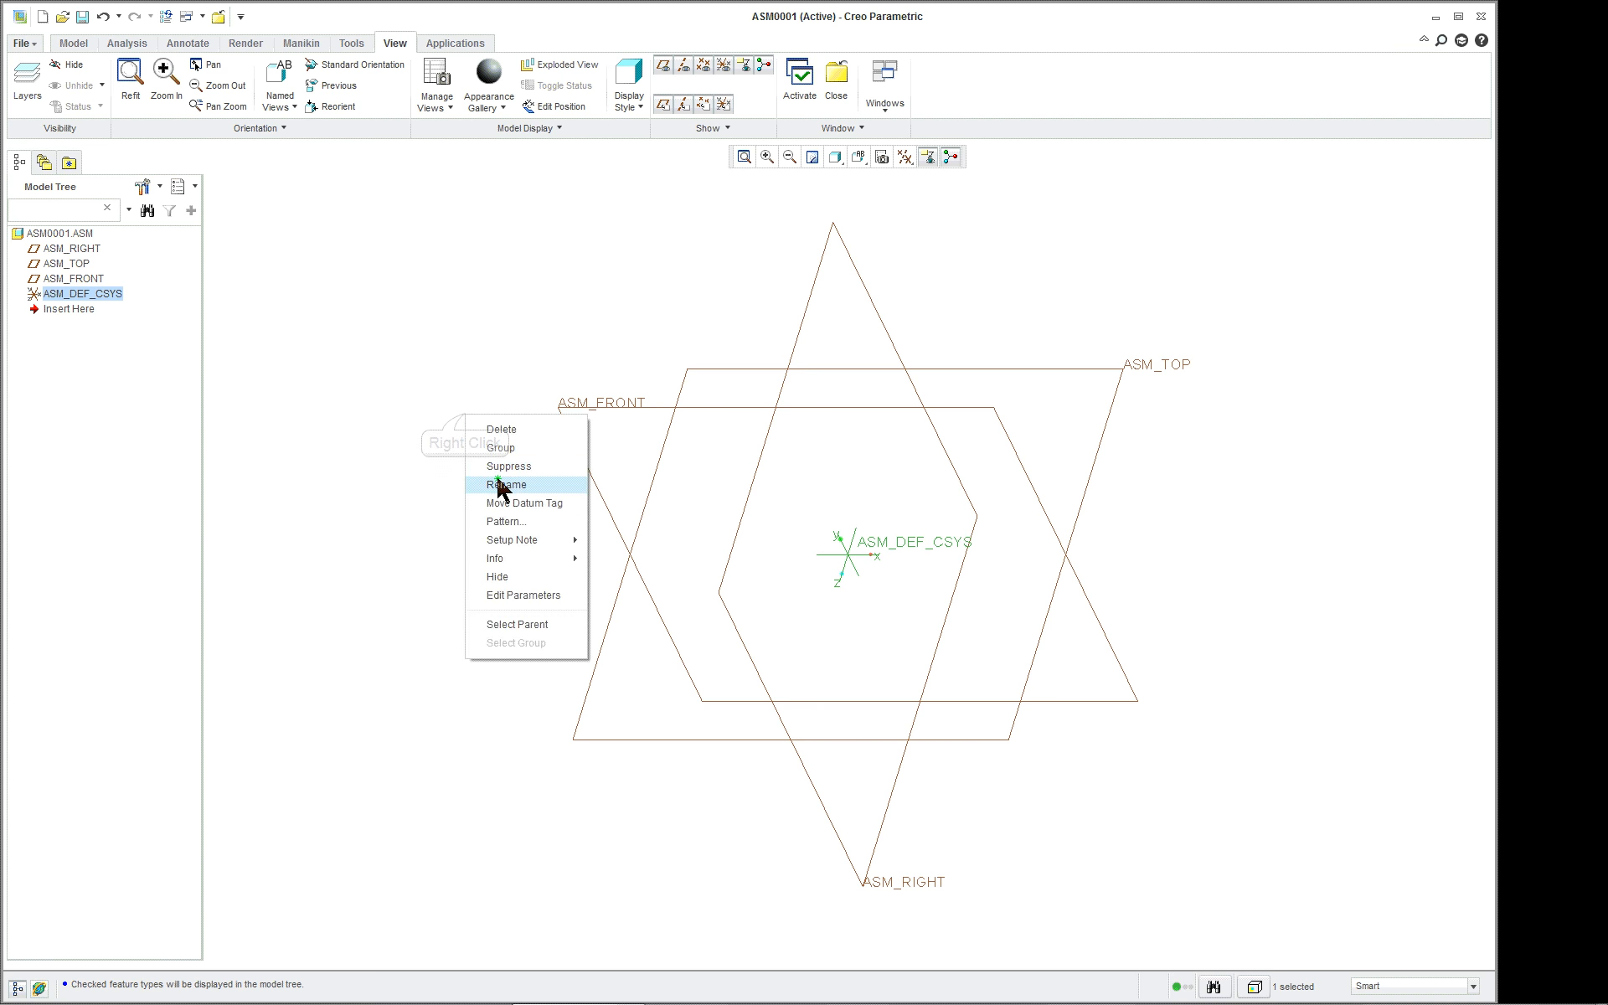
left_click(502, 486)
left_click(871, 526)
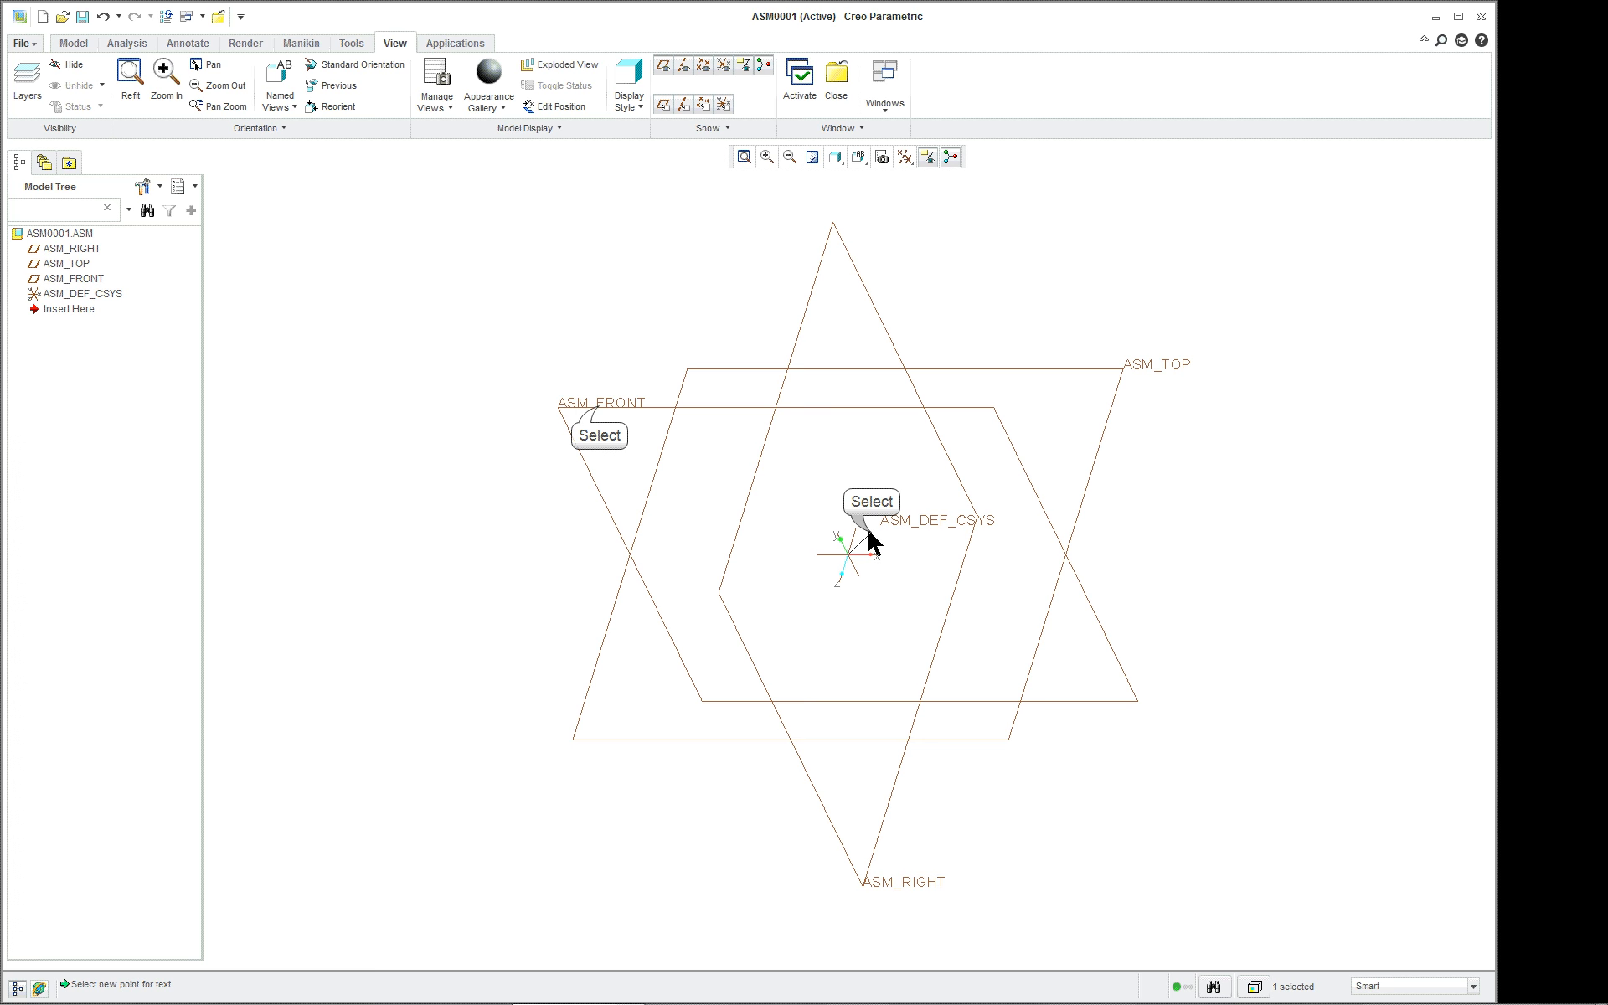
left_click(596, 402)
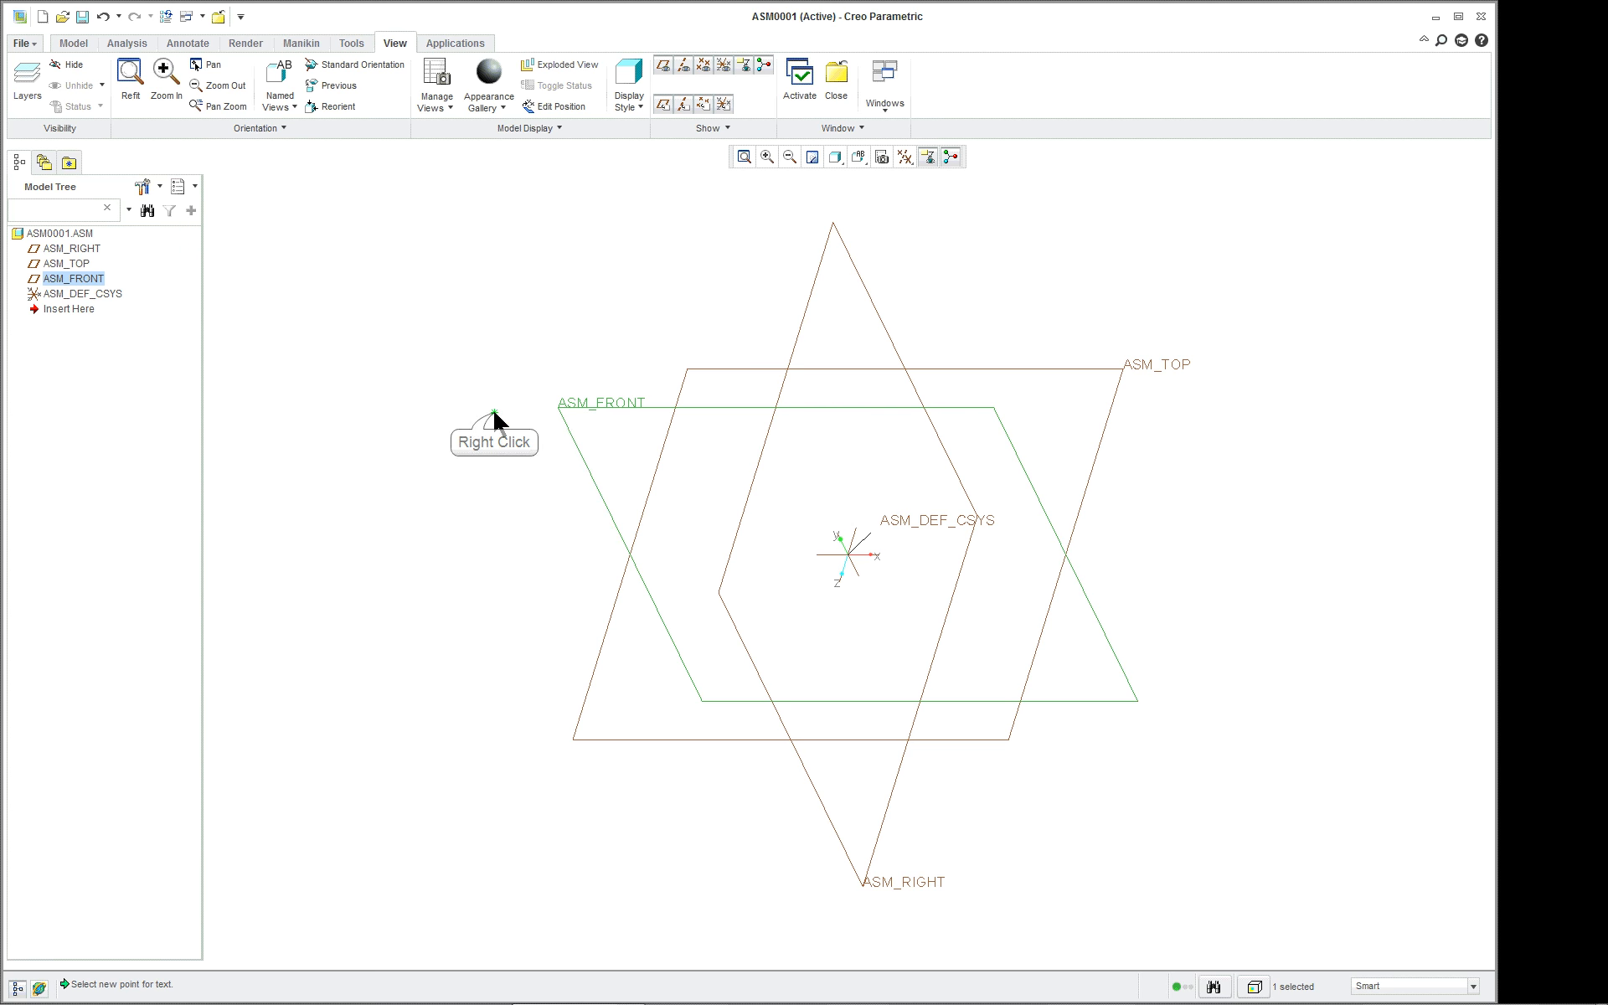
right_click(494, 414)
left_click(545, 502)
left_click(575, 390)
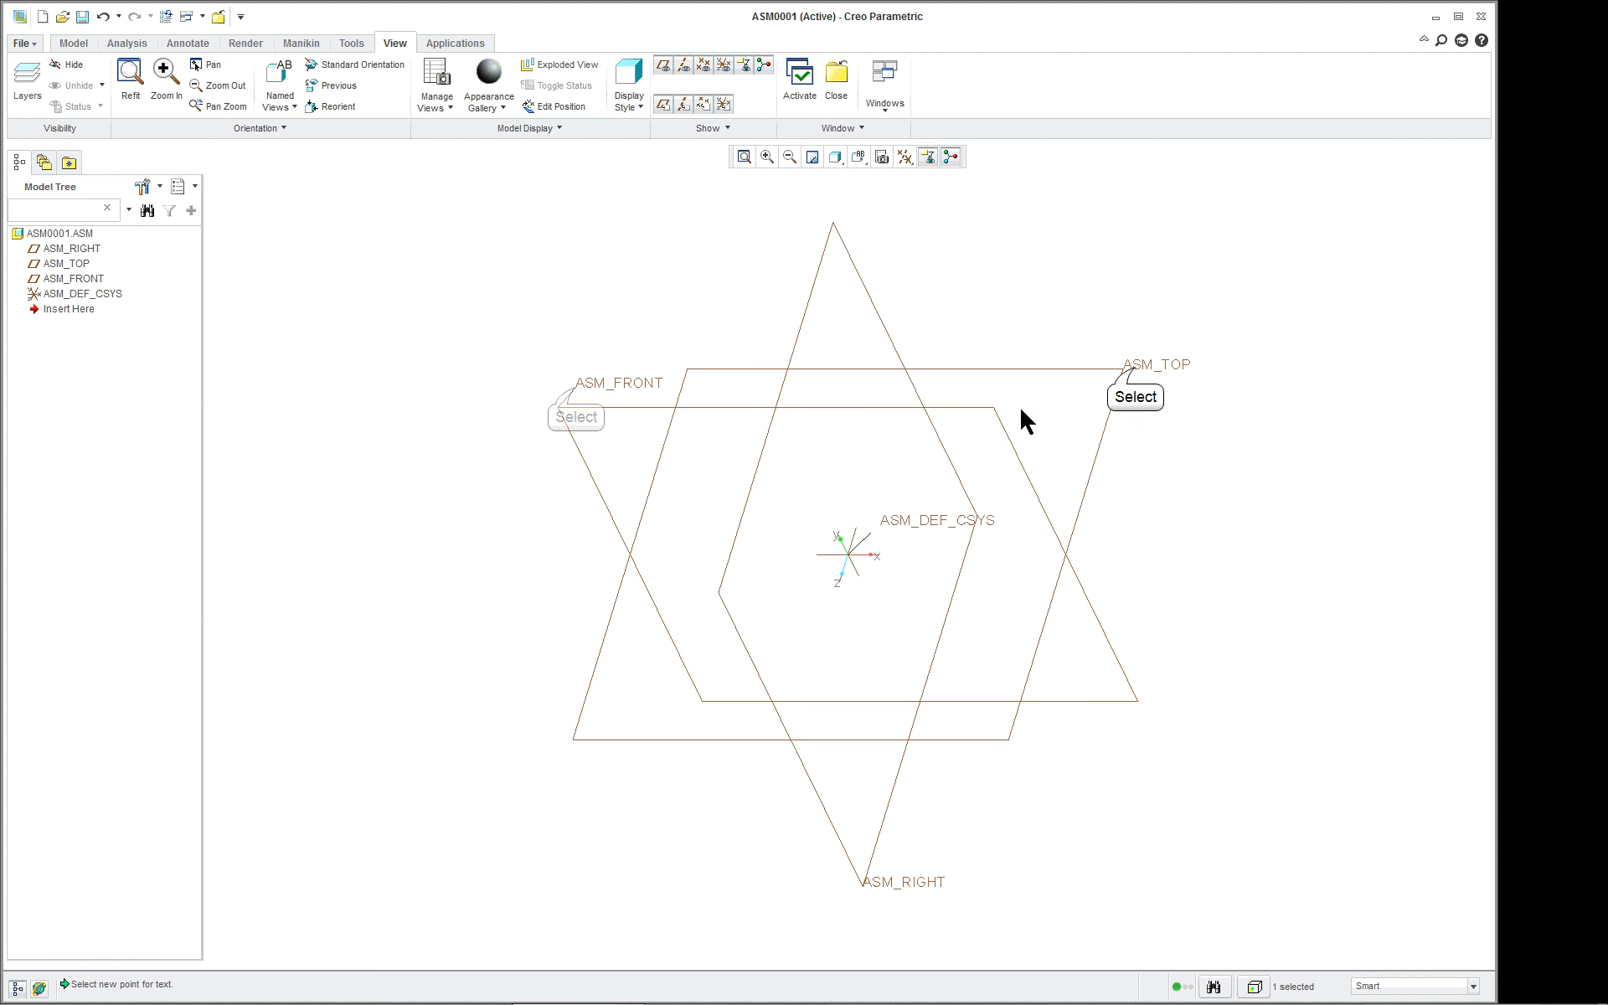
- Move the datum tags of ASM_TOP and ASM_RIGHT outward from the corners of their planes
left_click(1157, 366)
right_click(1177, 412)
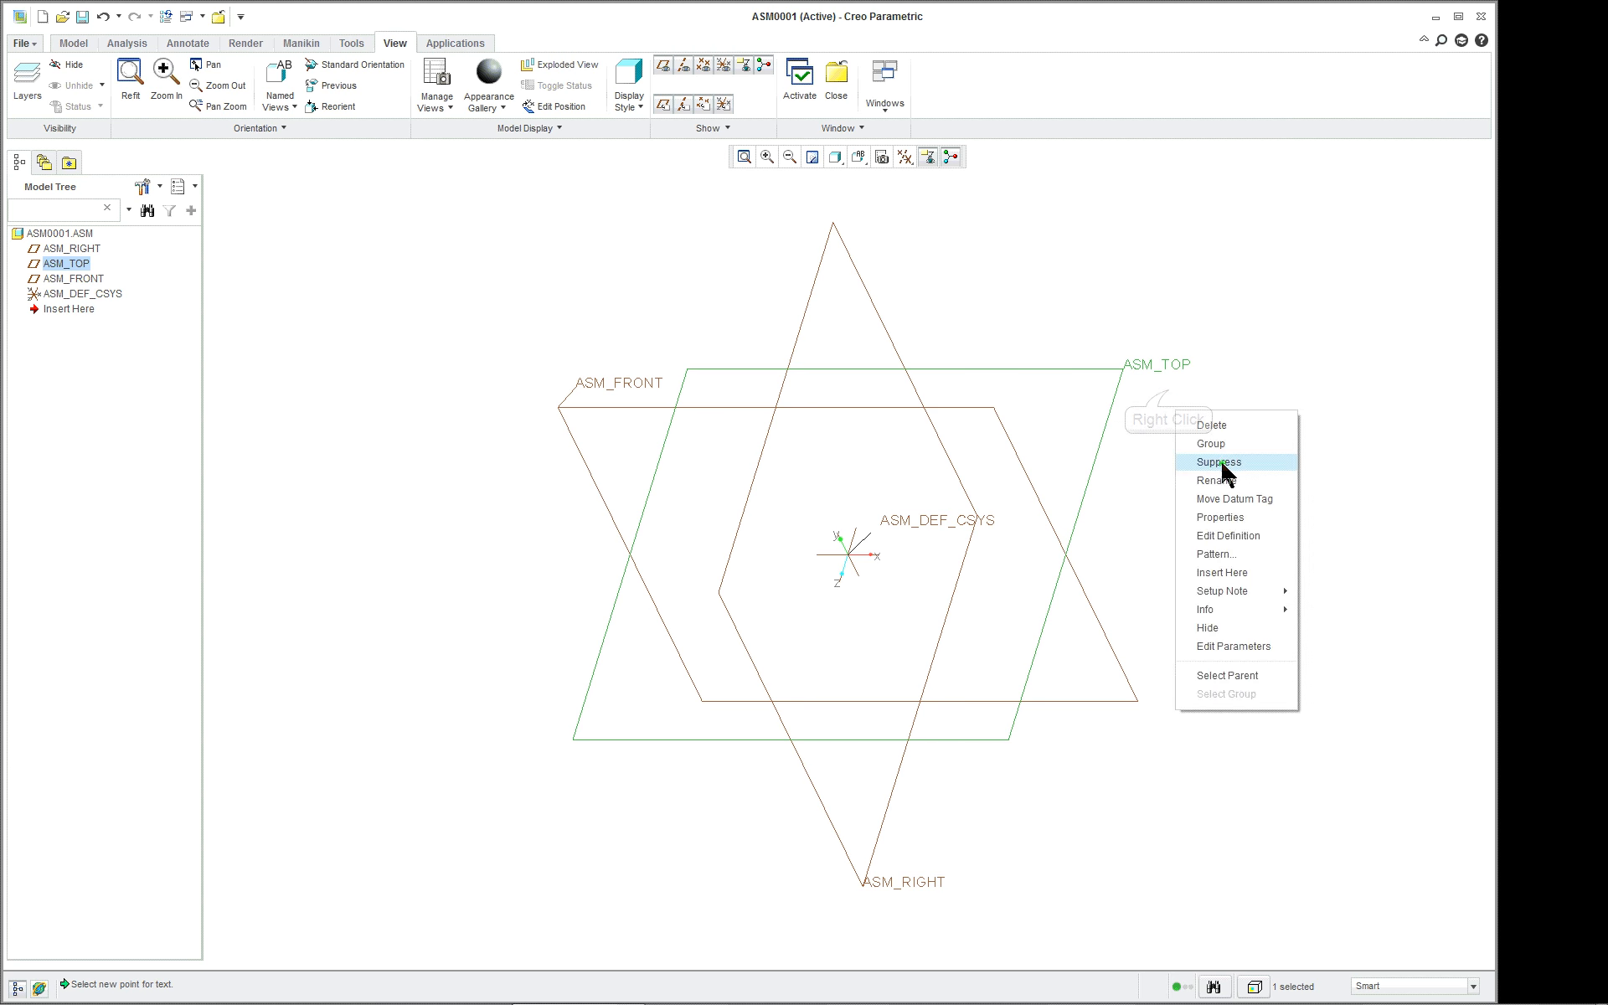
left_click(1234, 498)
left_click(1147, 356)
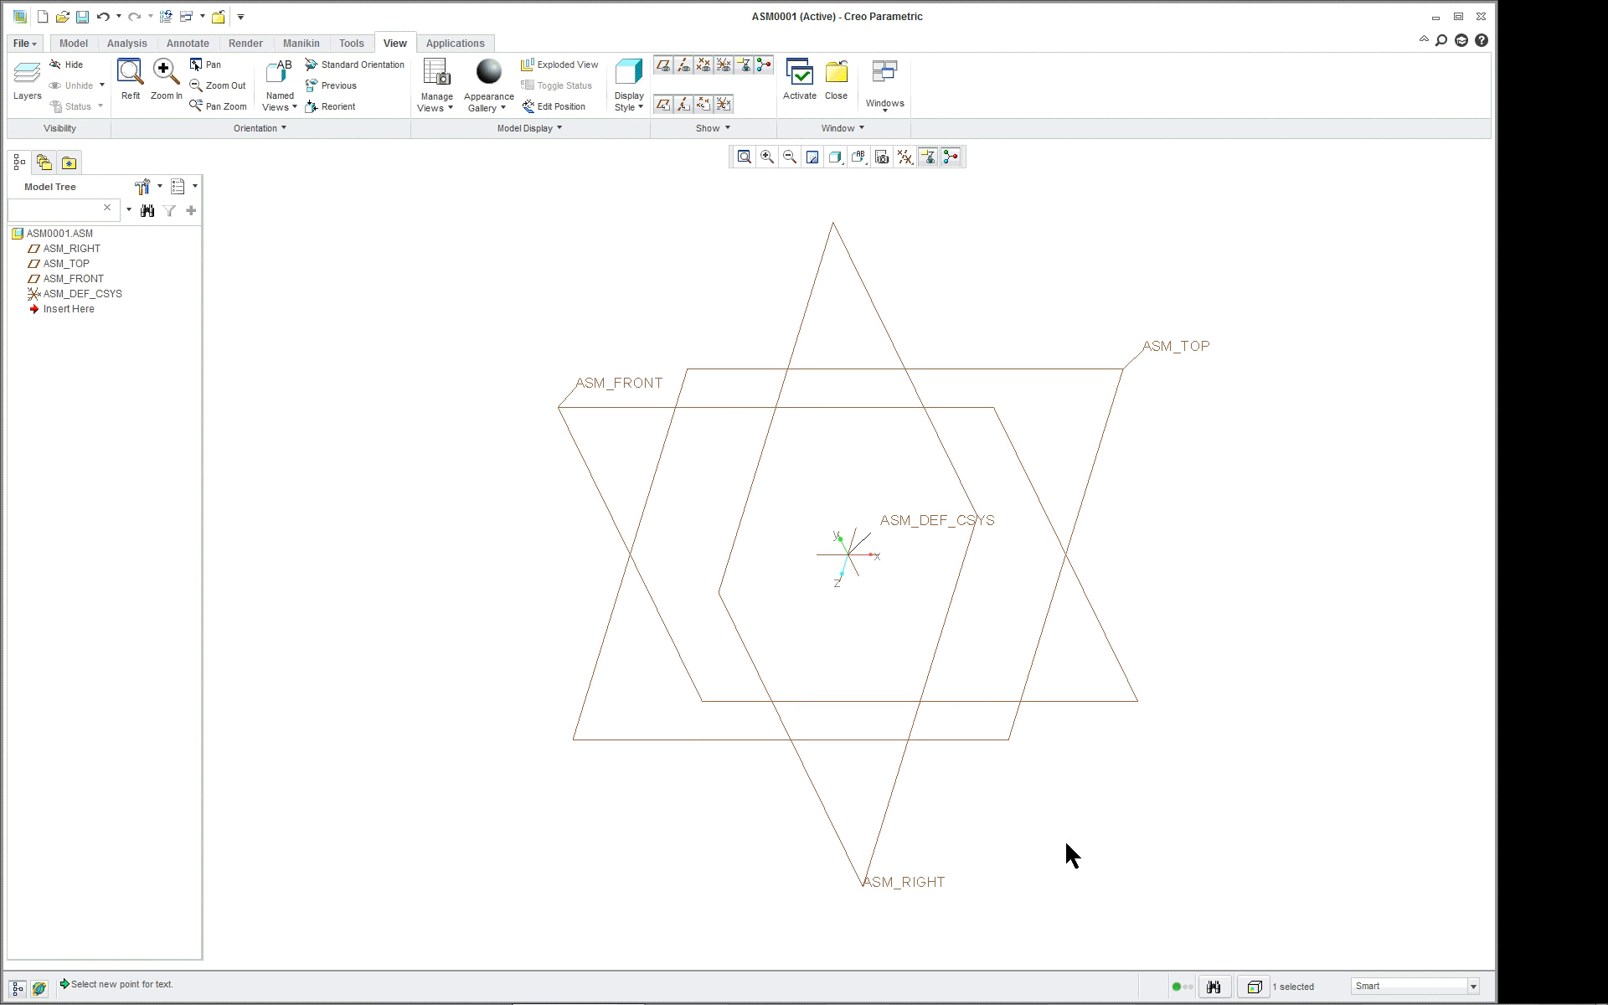
left_click(926, 878)
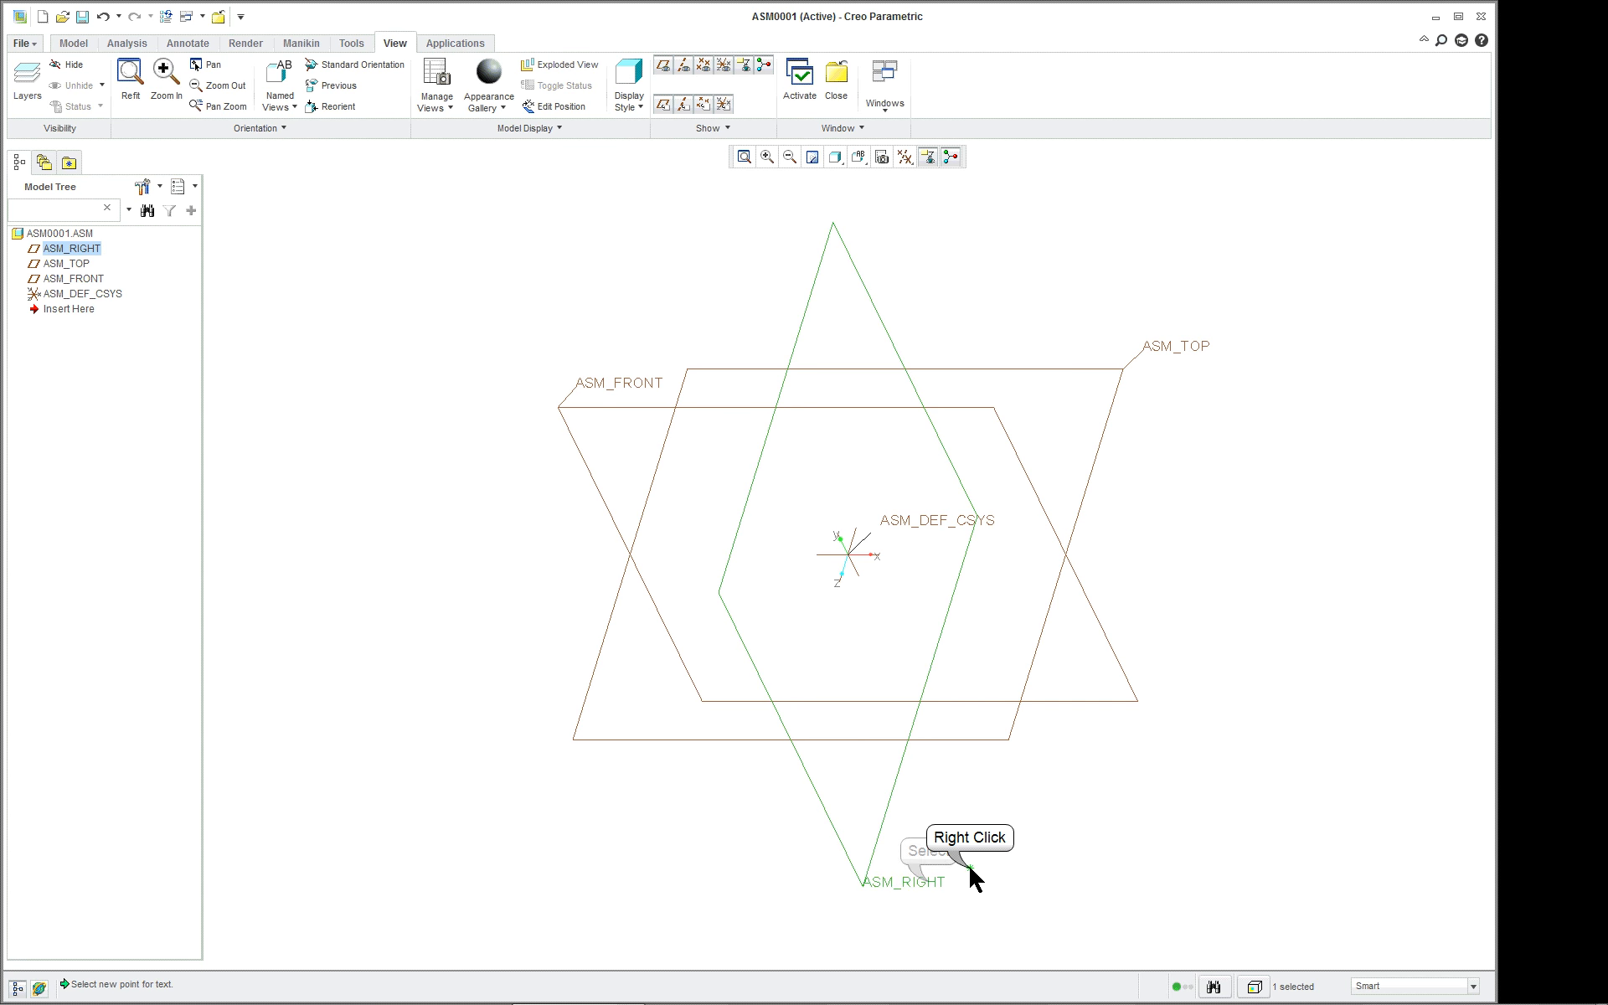
right_click(980, 875)
left_click(1057, 665)
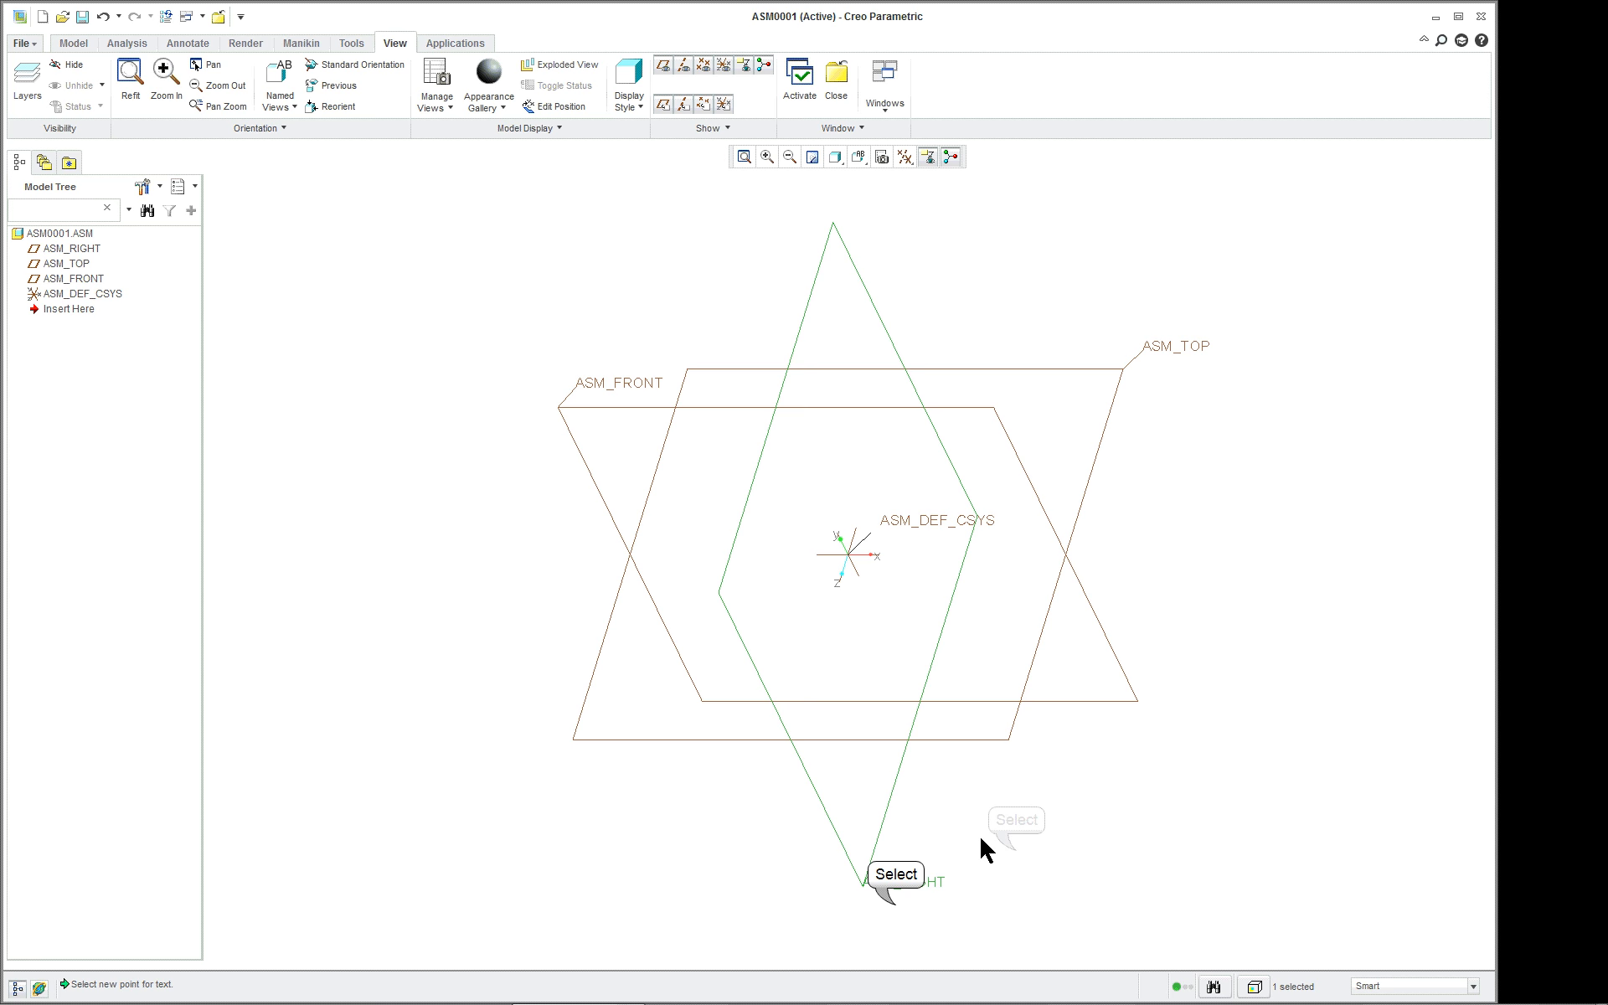
left_click(894, 903)
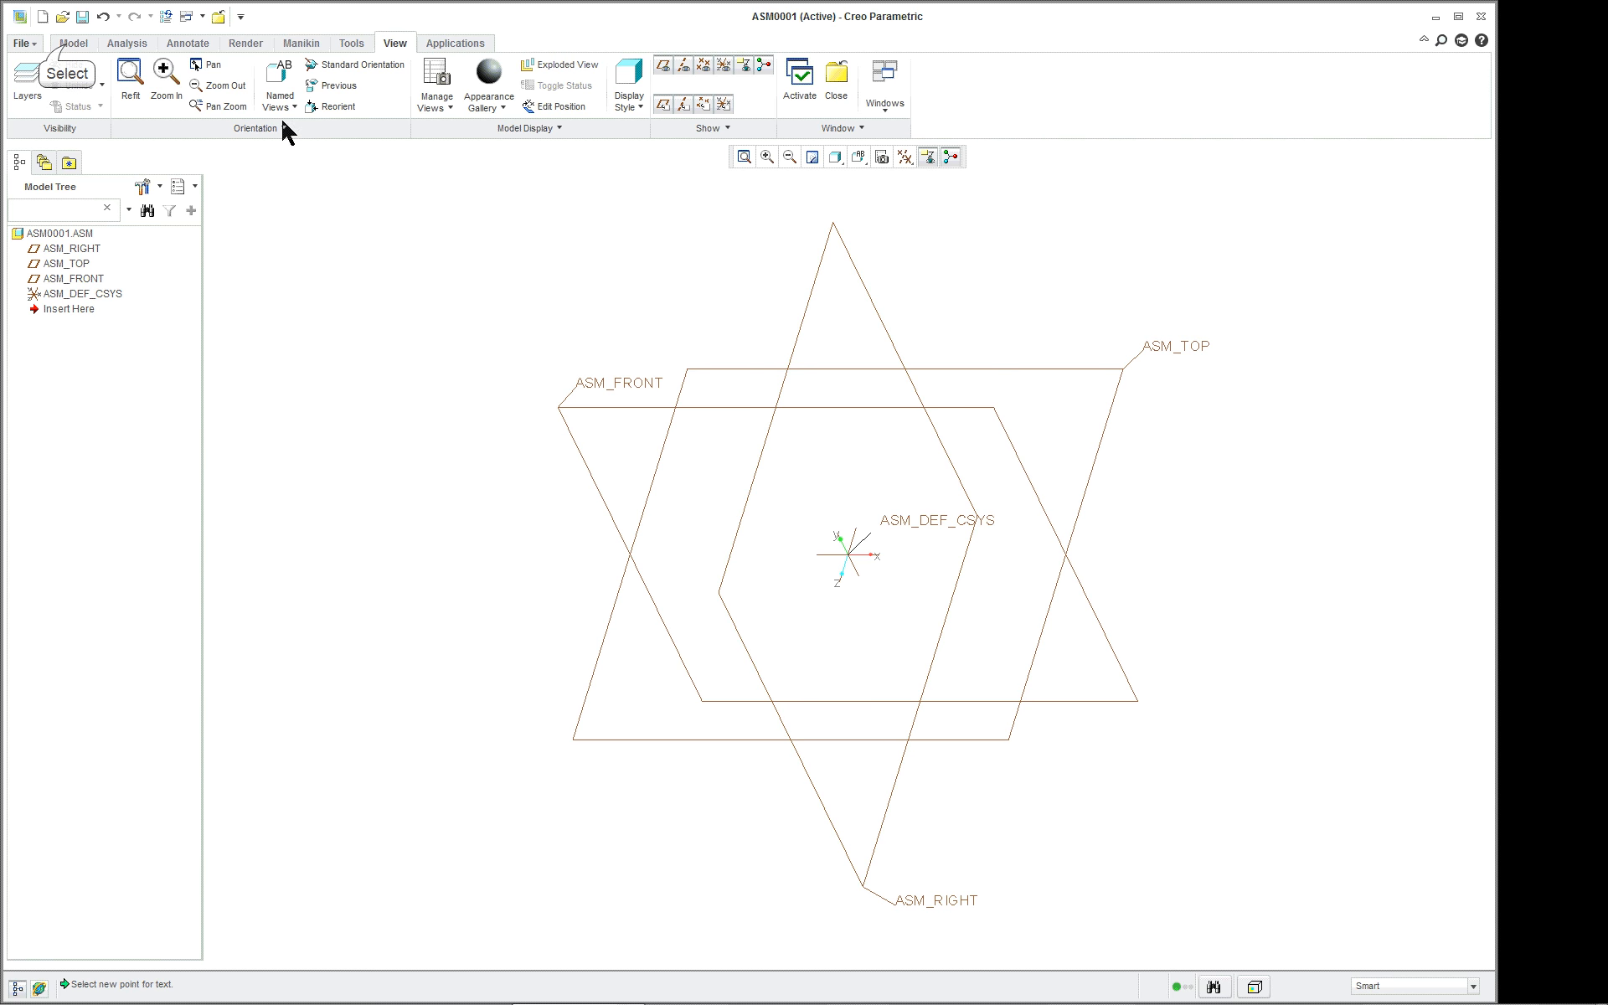
- Create a solid part using Locate Default Datums with Align Csys To Csys on ASM_DEF_CSYS, and expand its Placement folder
left_click(68, 43)
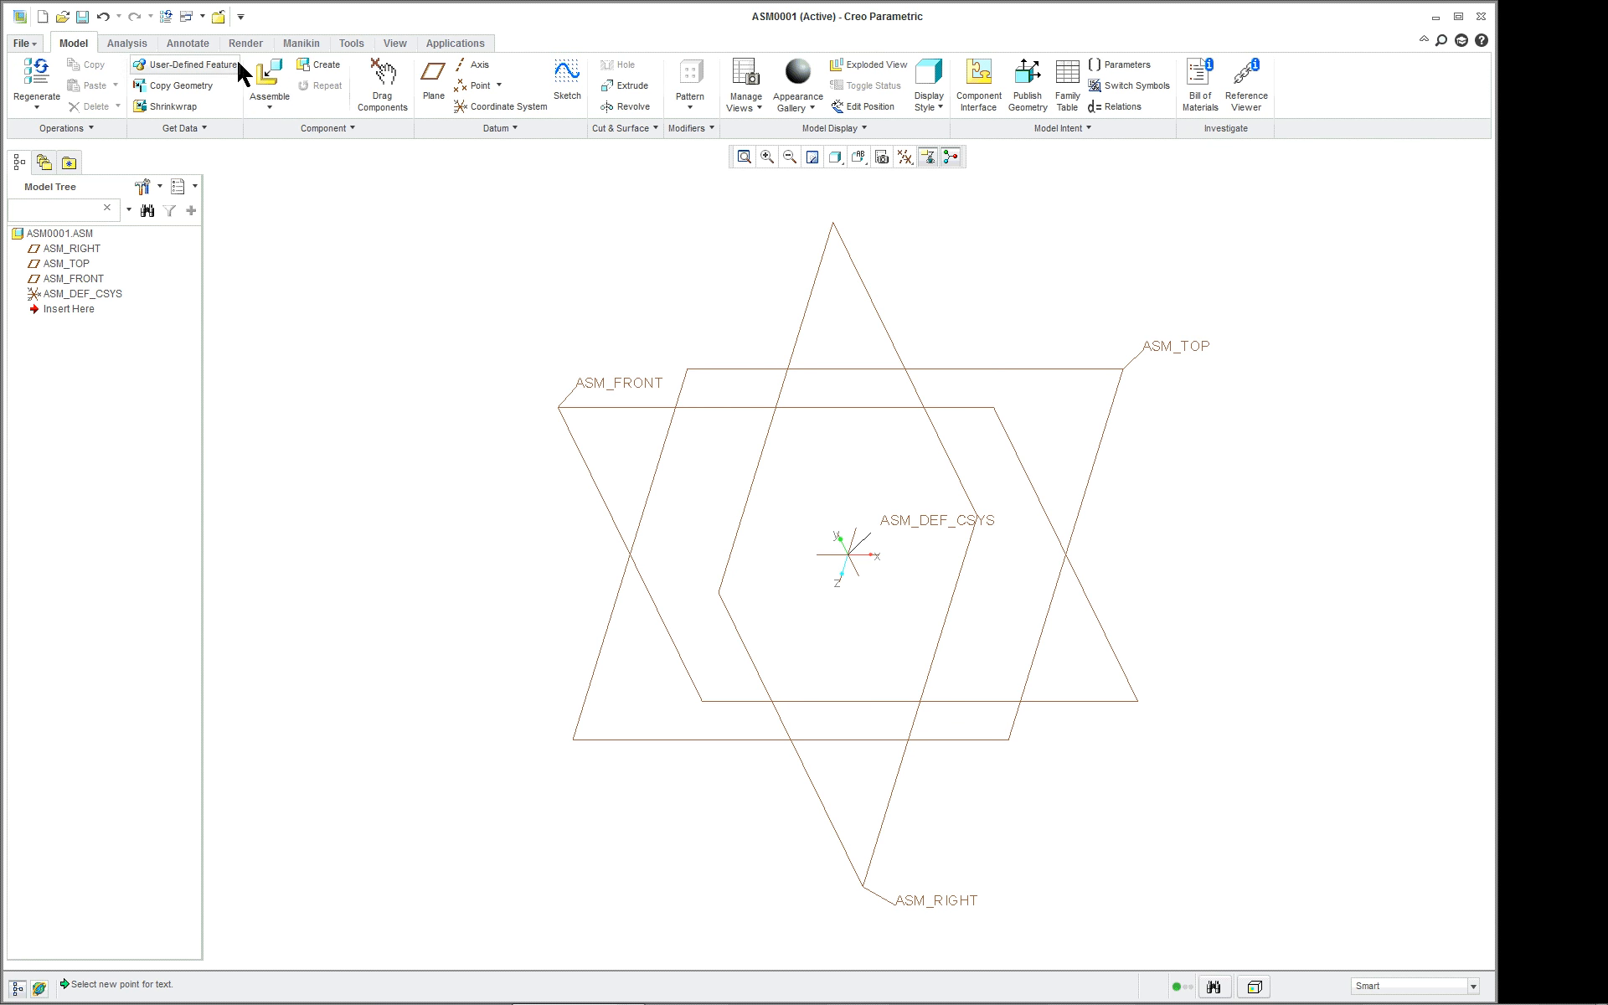
left_click(309, 67)
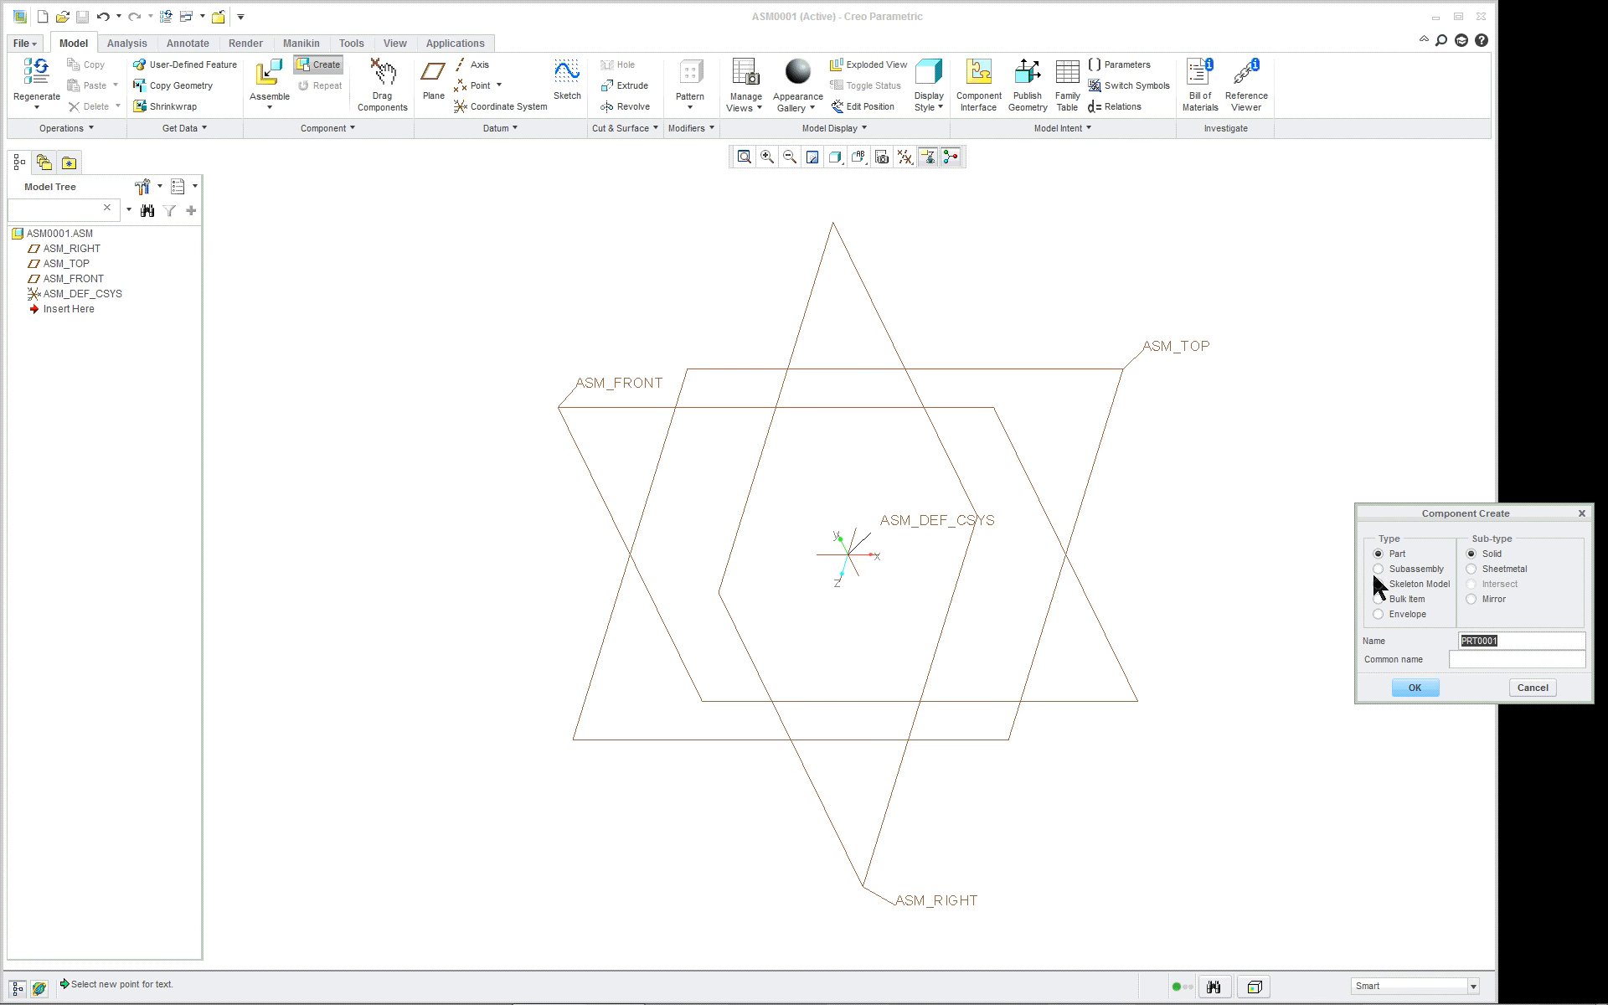
left_click(1412, 688)
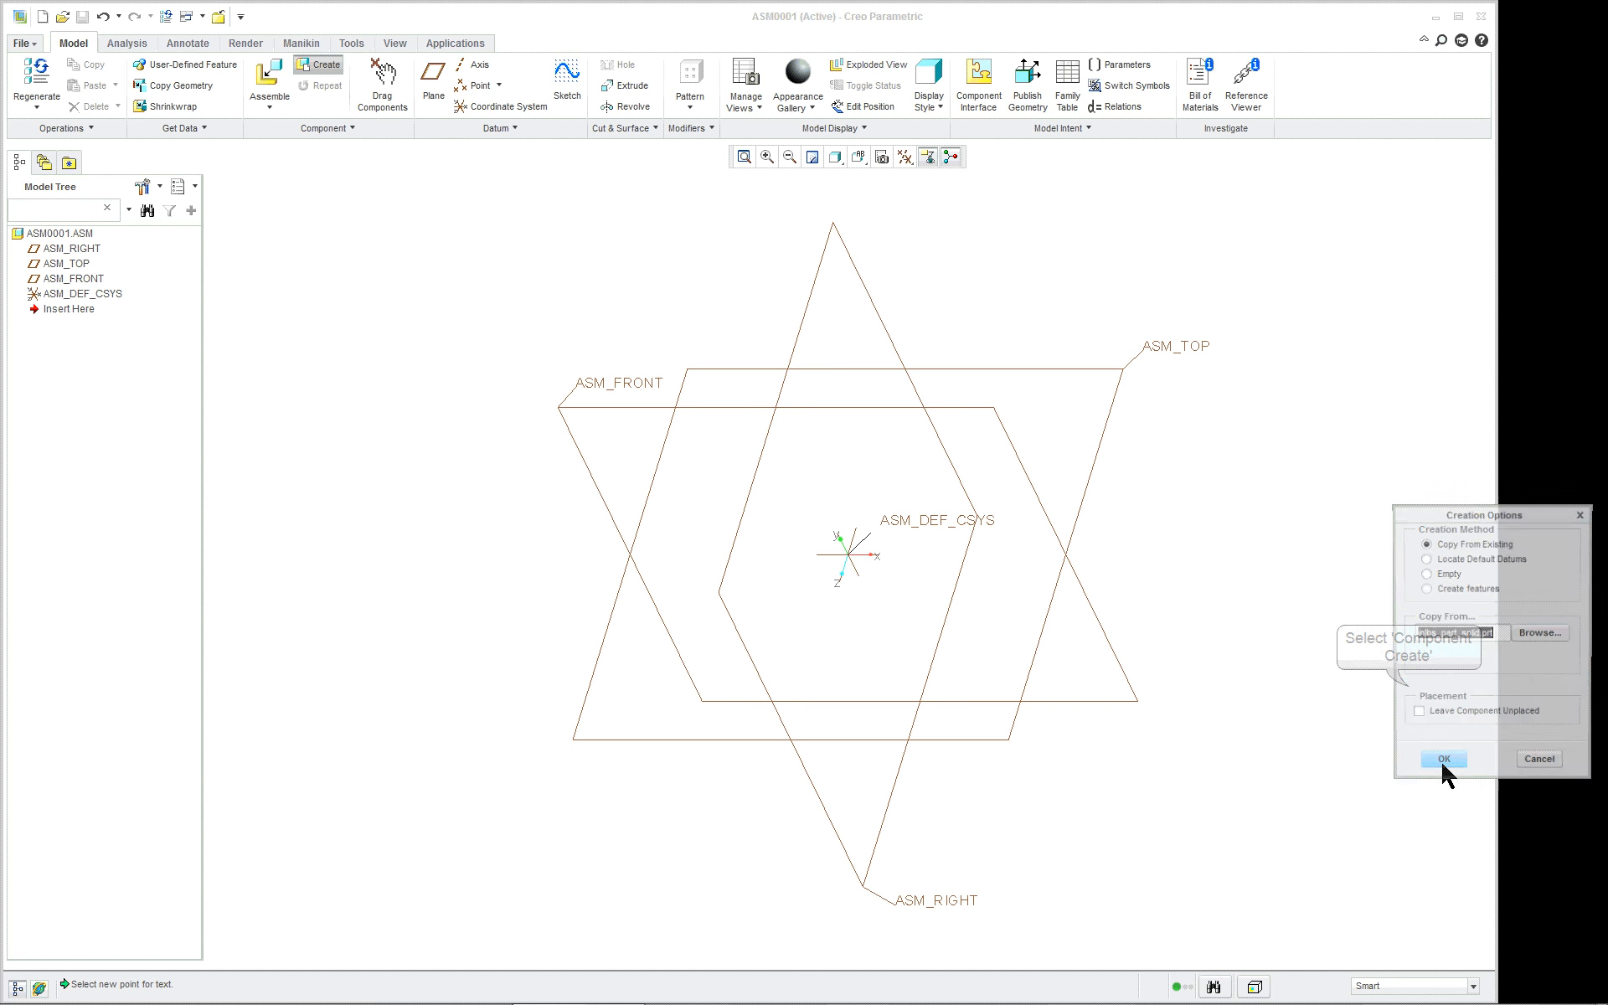
left_click(1475, 558)
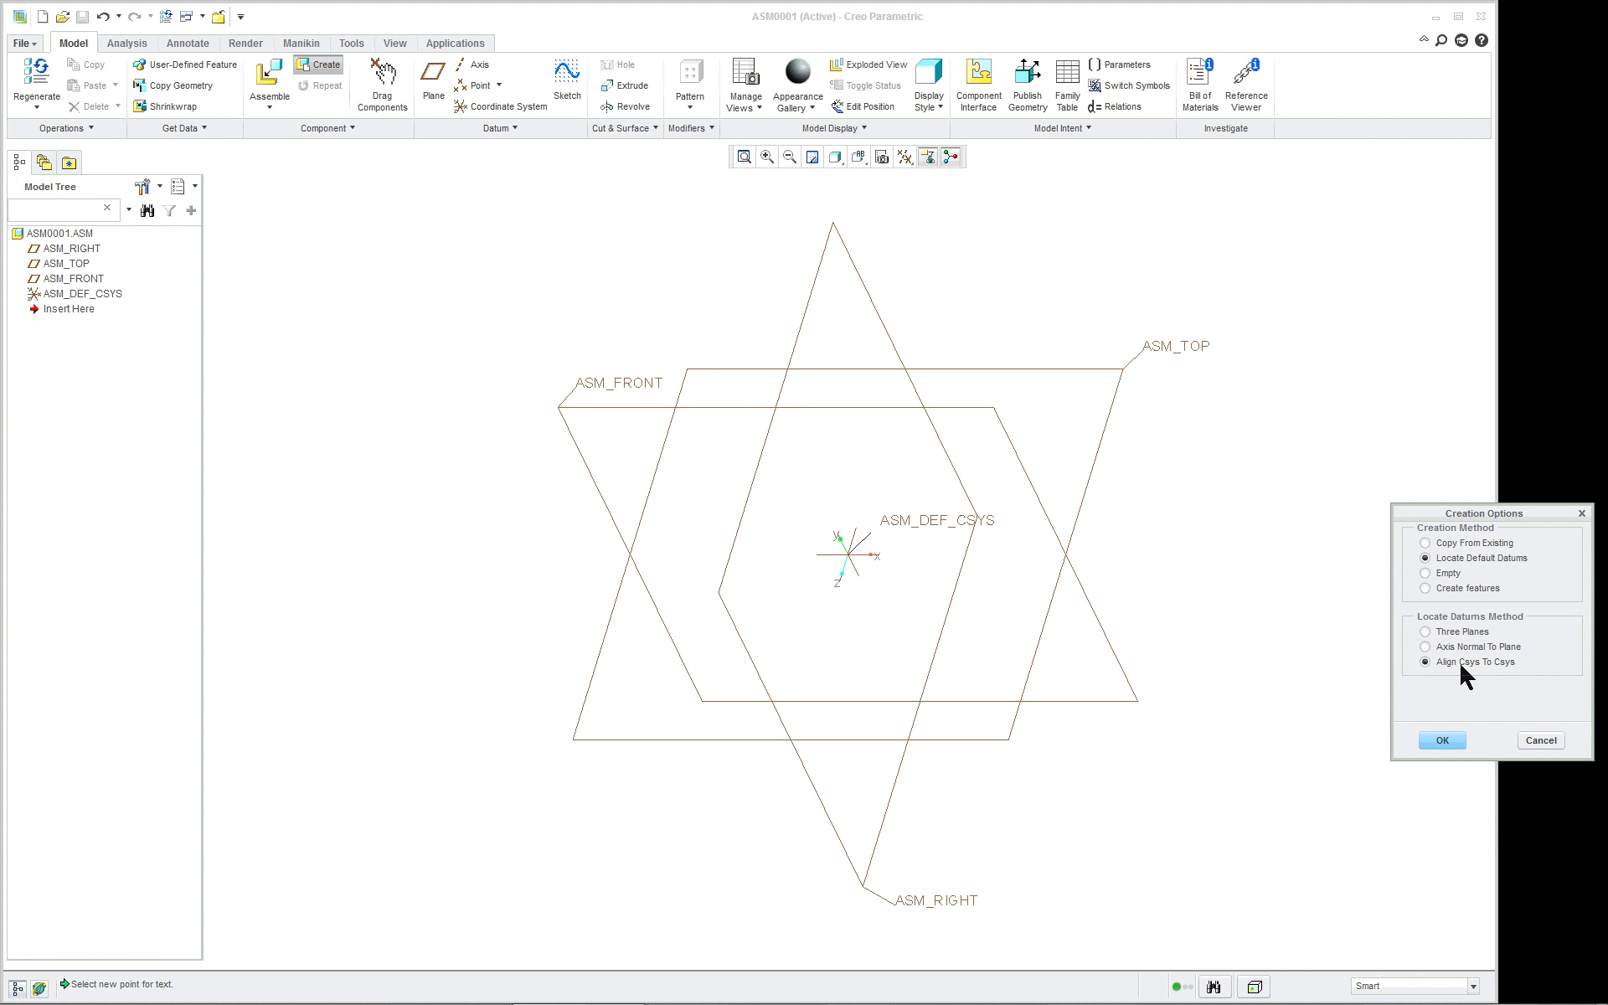
left_click(1443, 740)
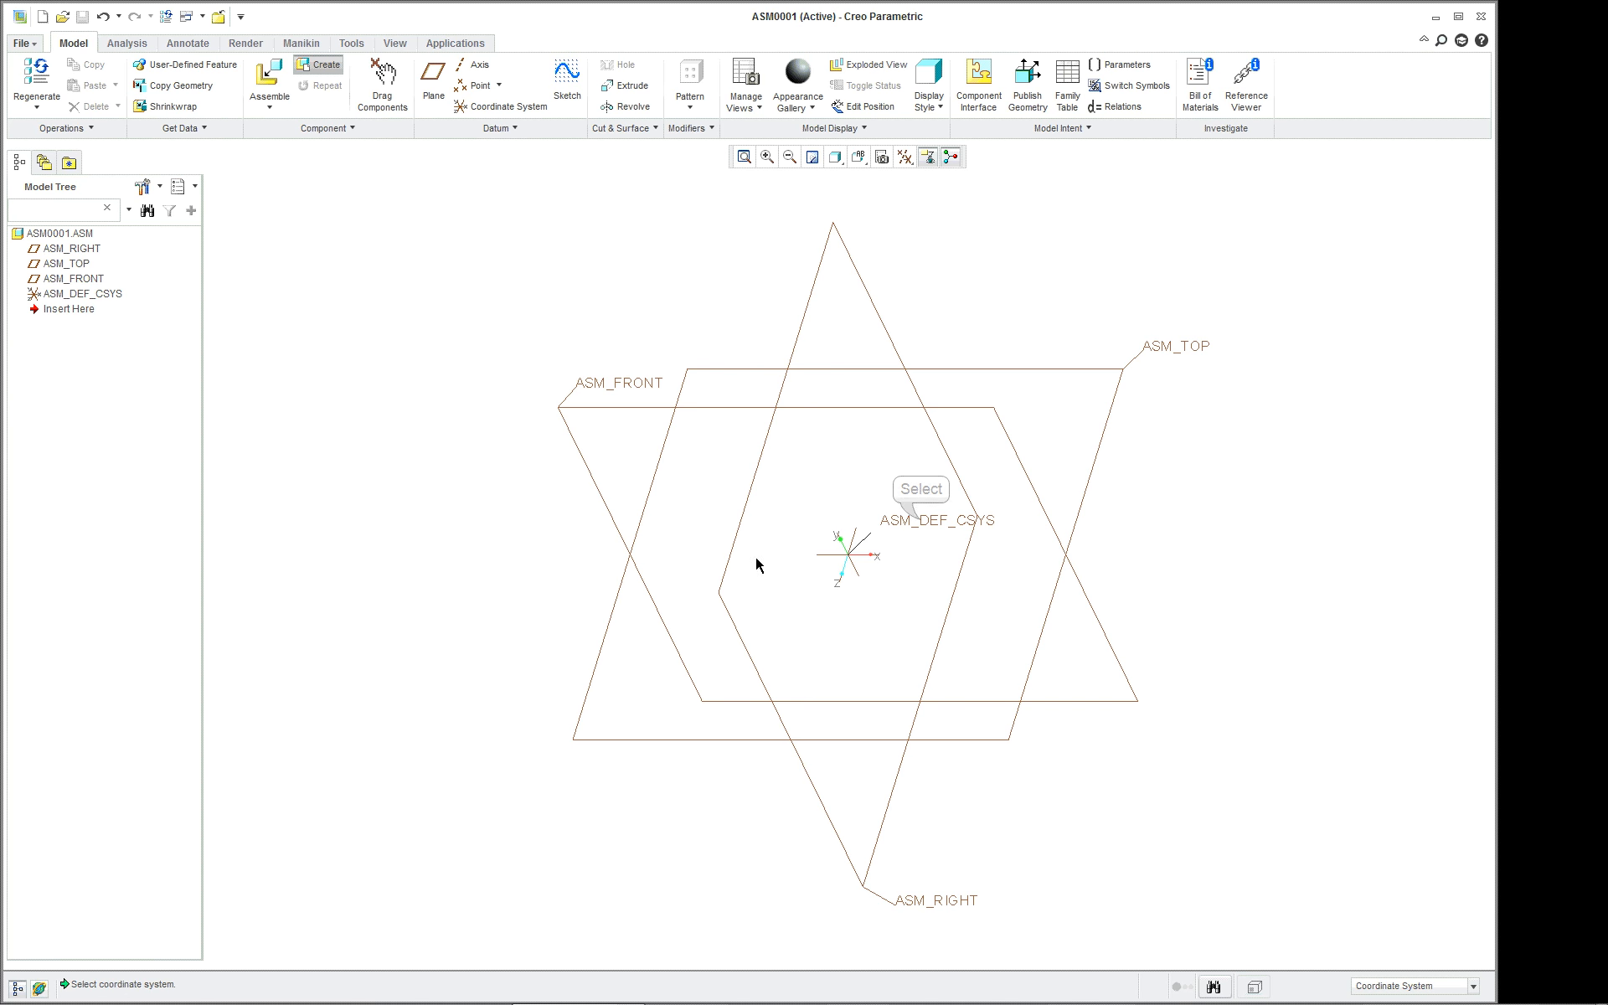
left_click(921, 519)
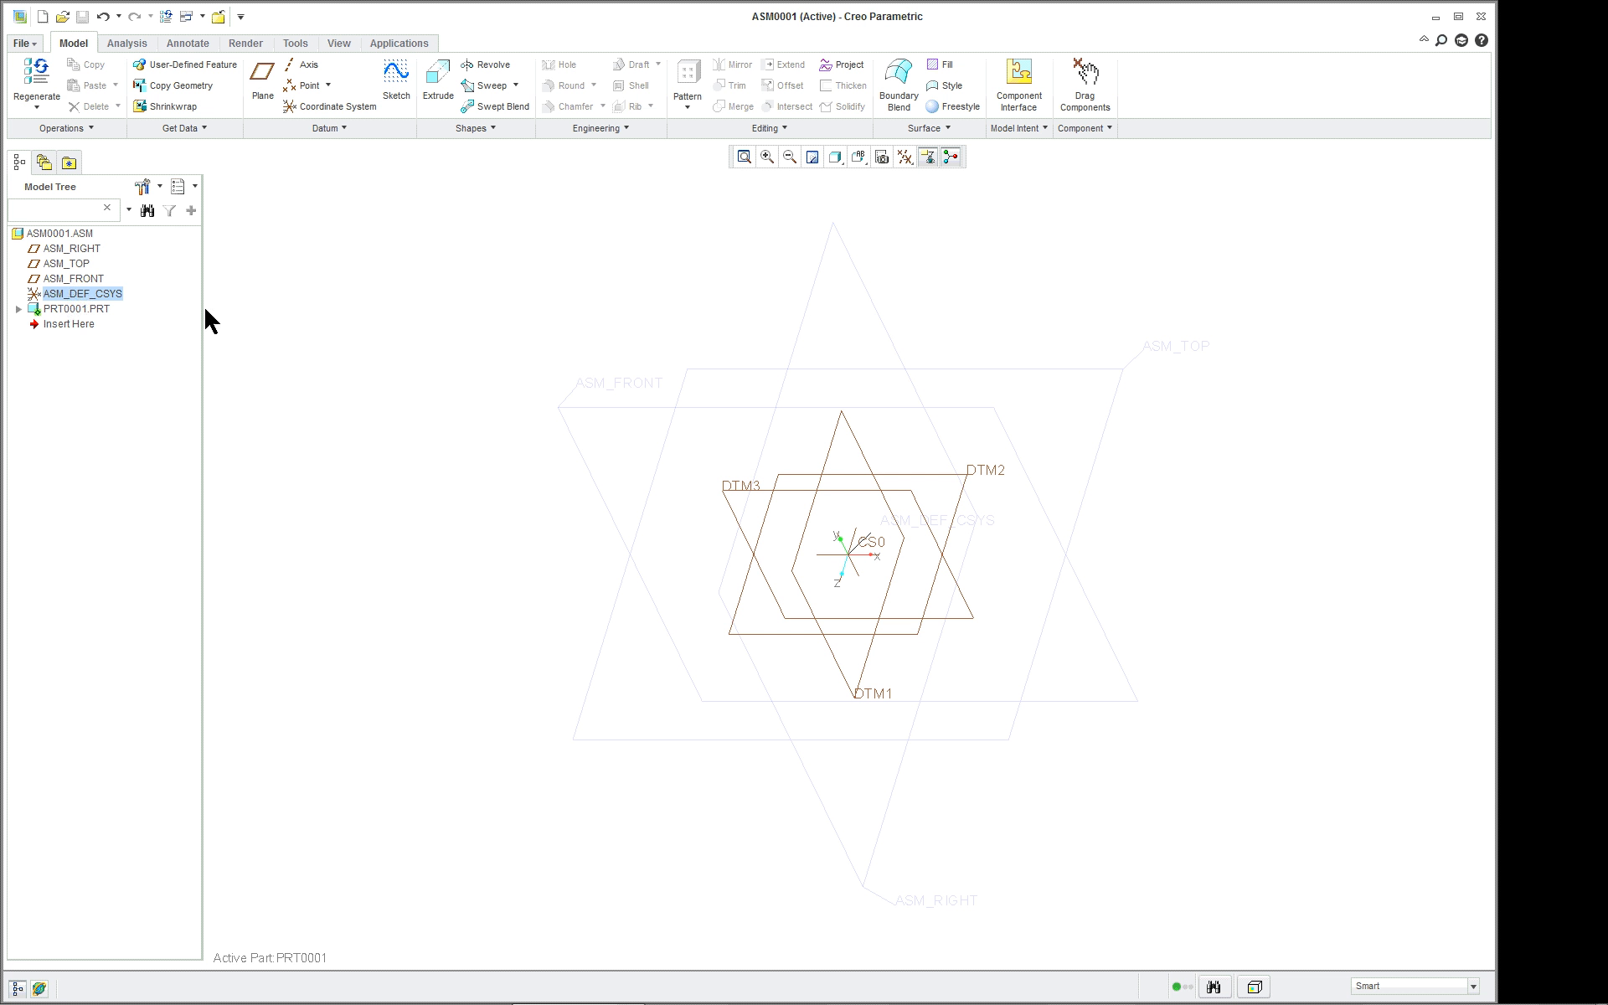
left_click(18, 309)
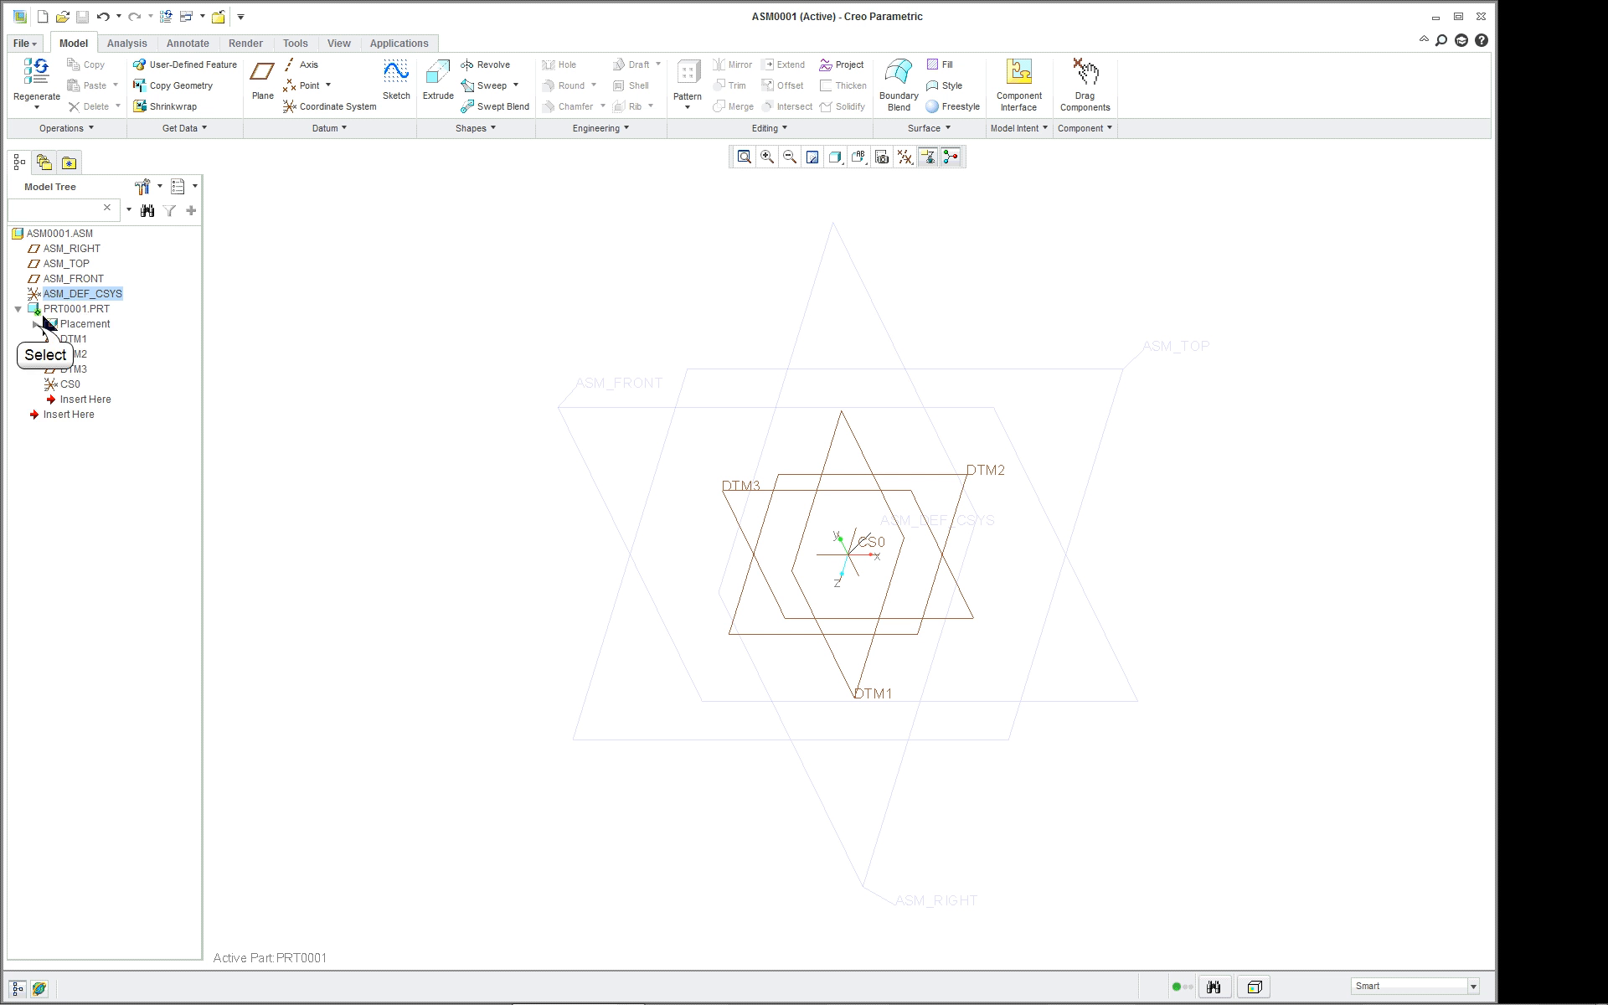
left_click(35, 324)
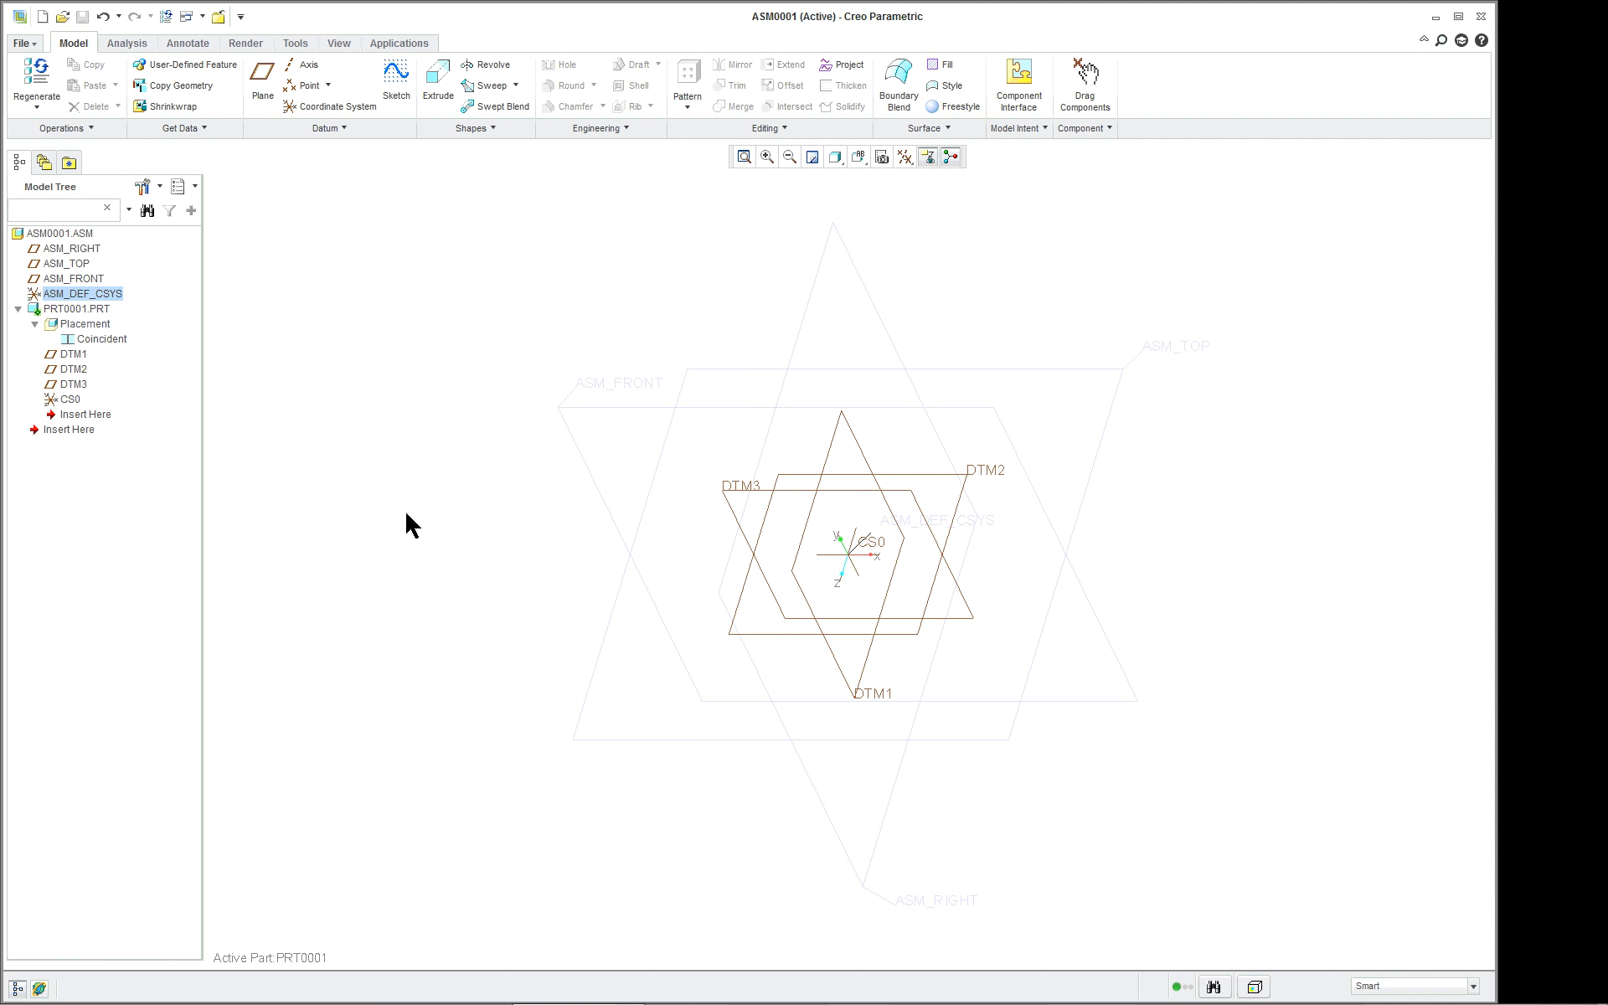
- Move the datum tag of the new part's coordinate system CS0 away from its origin
scroll(640, 616, "up", 4)
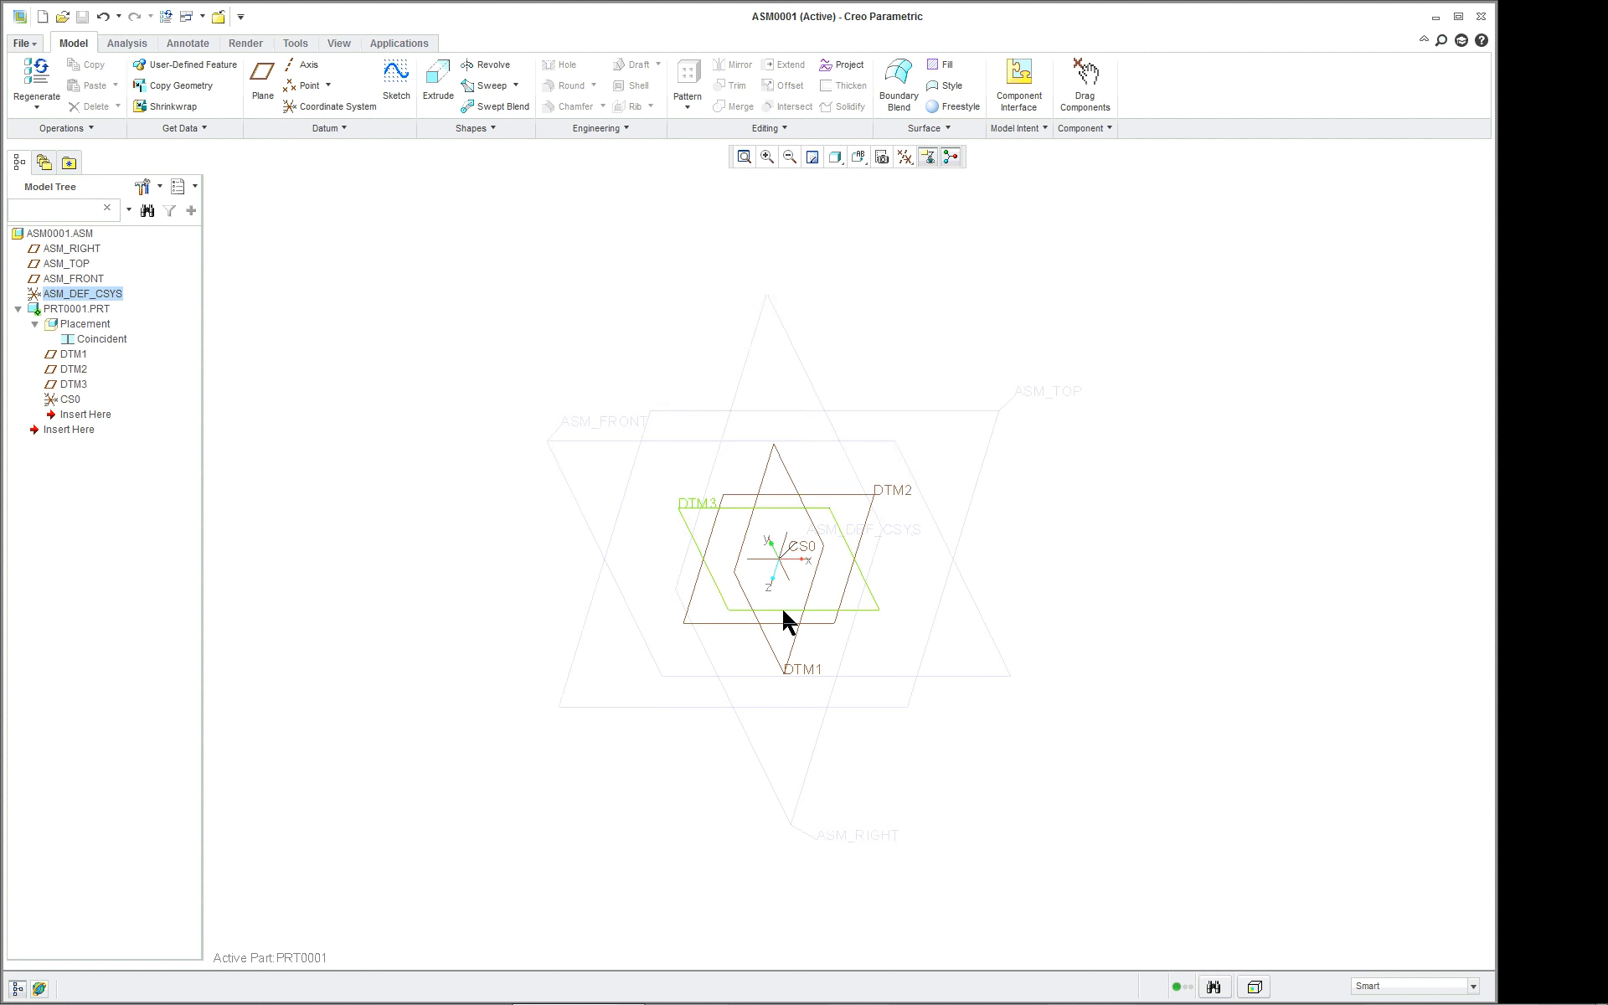
scroll(640, 562, "up", 1)
left_click(827, 499)
right_click(909, 504)
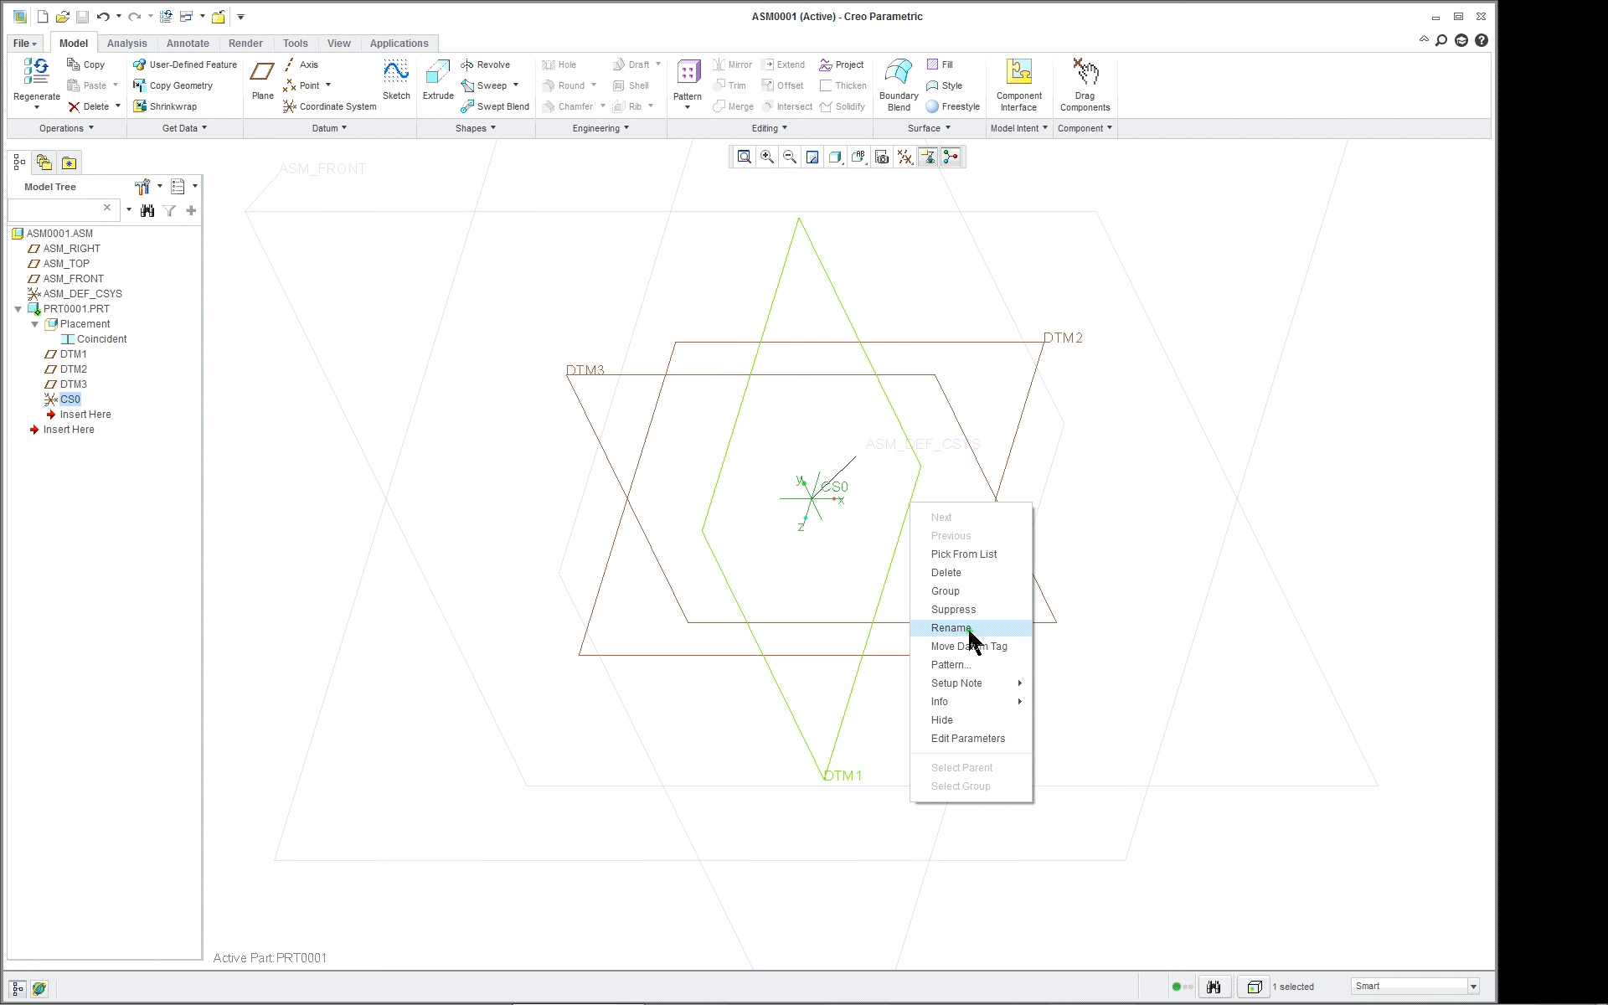
left_click(966, 641)
left_click(830, 483)
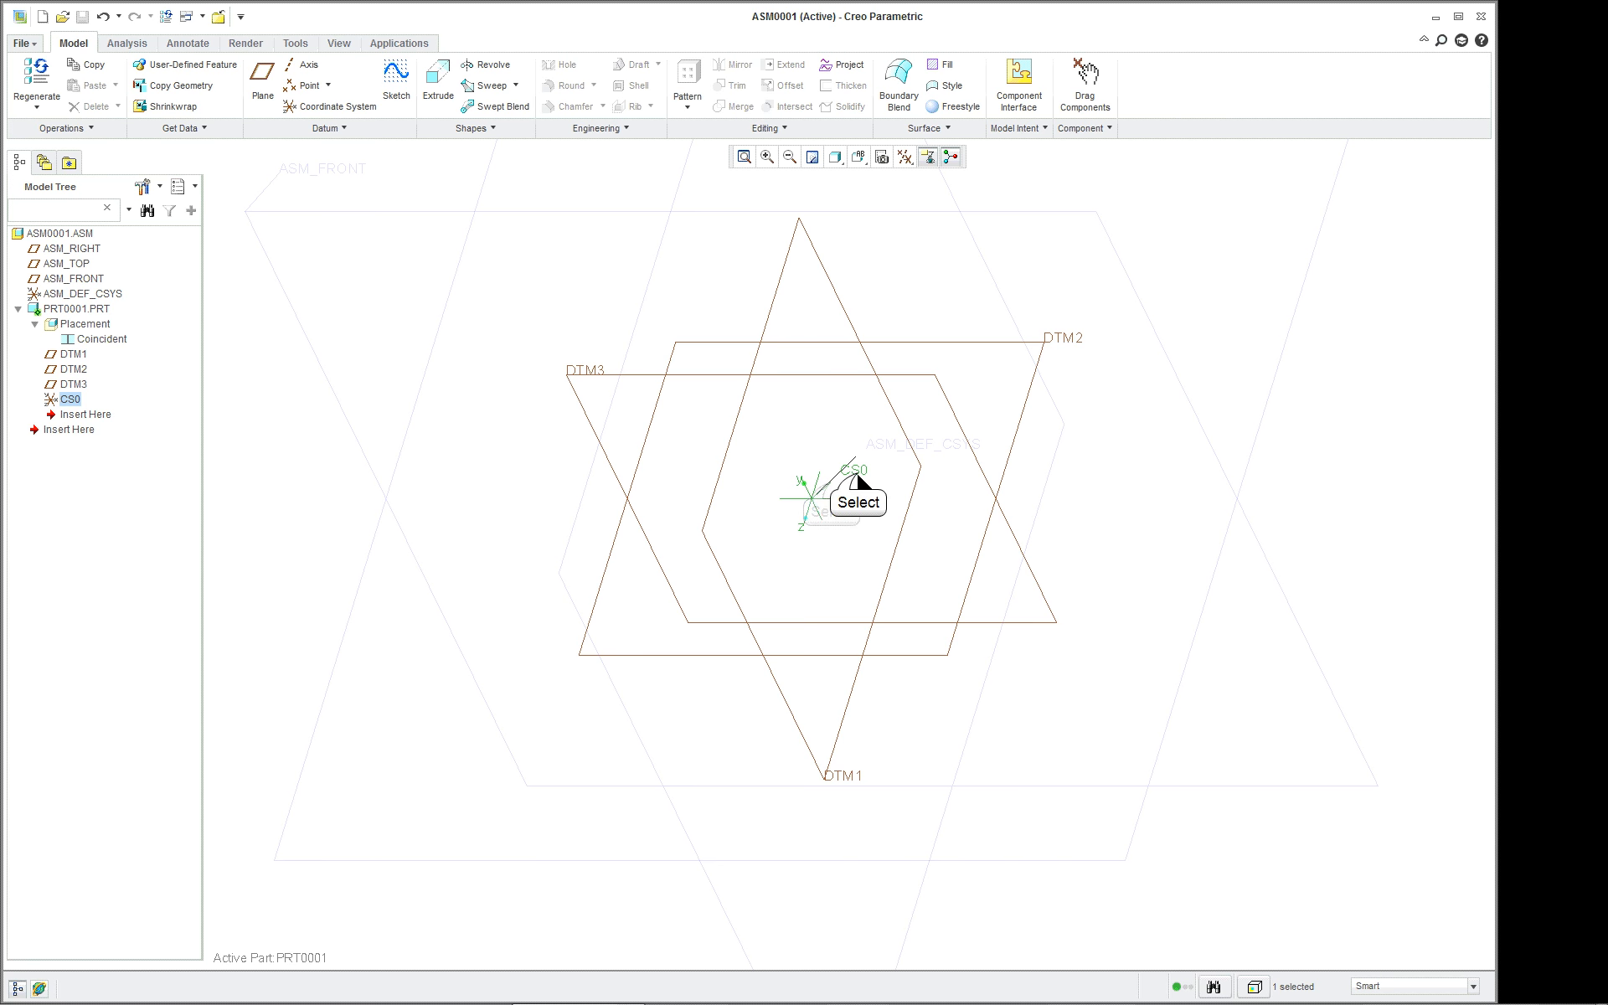
left_click(1208, 473)
- Rename the part's coordinate system CS0 as PT1
left_click(851, 474)
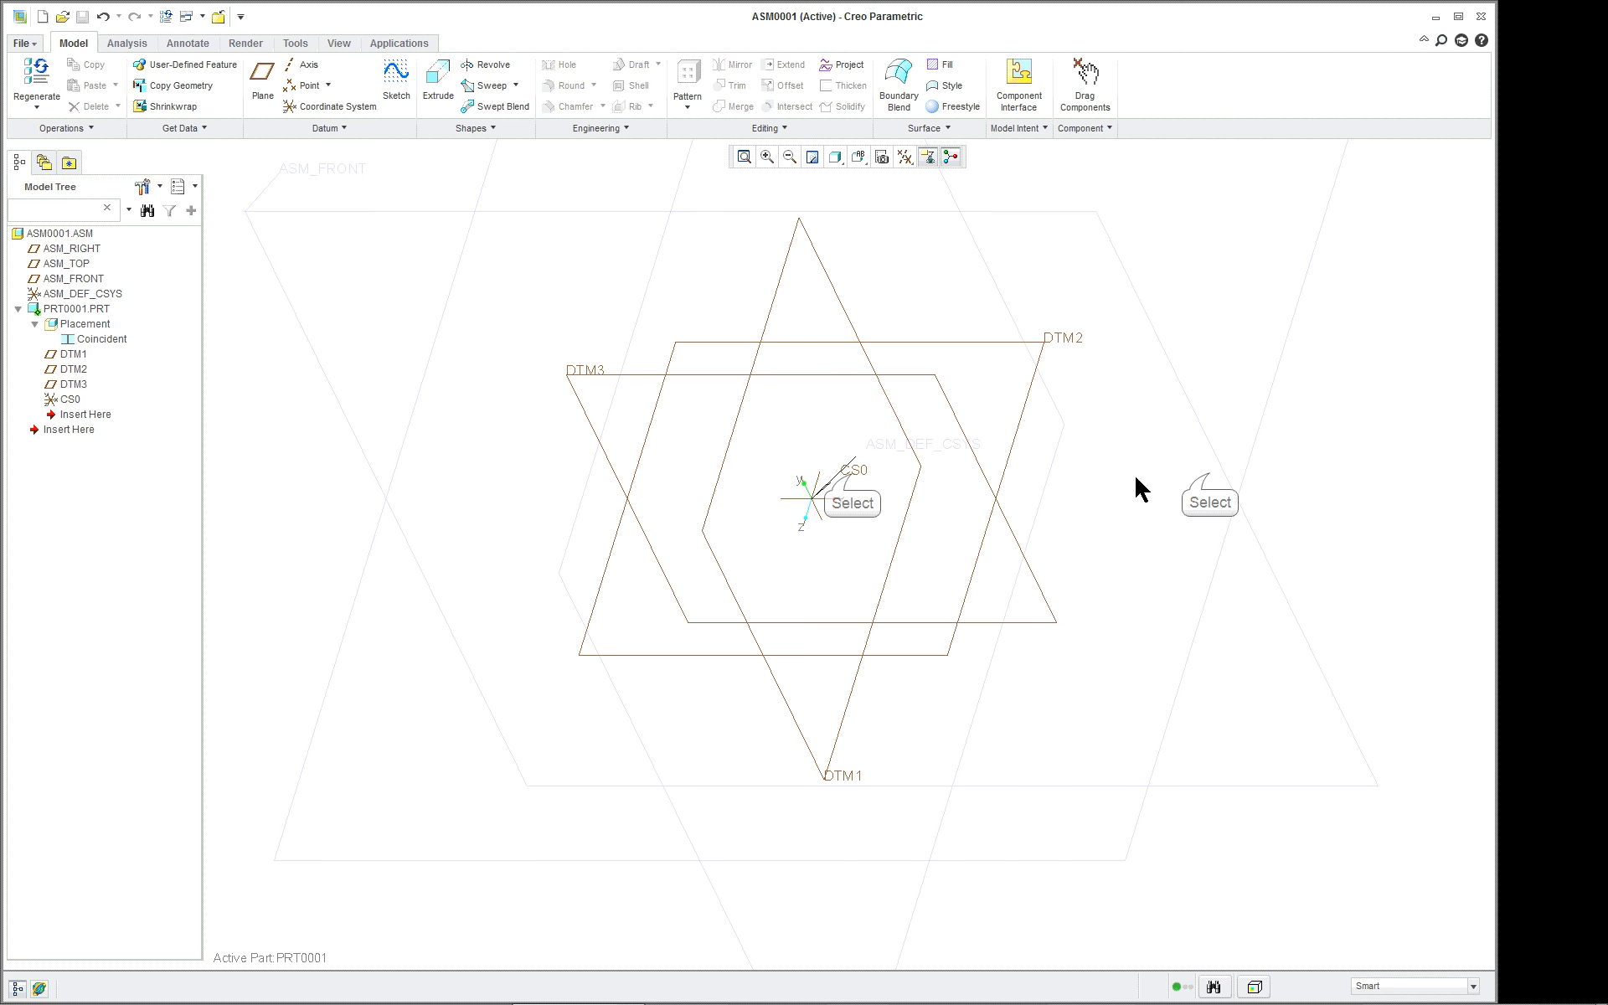
right_click(852, 468)
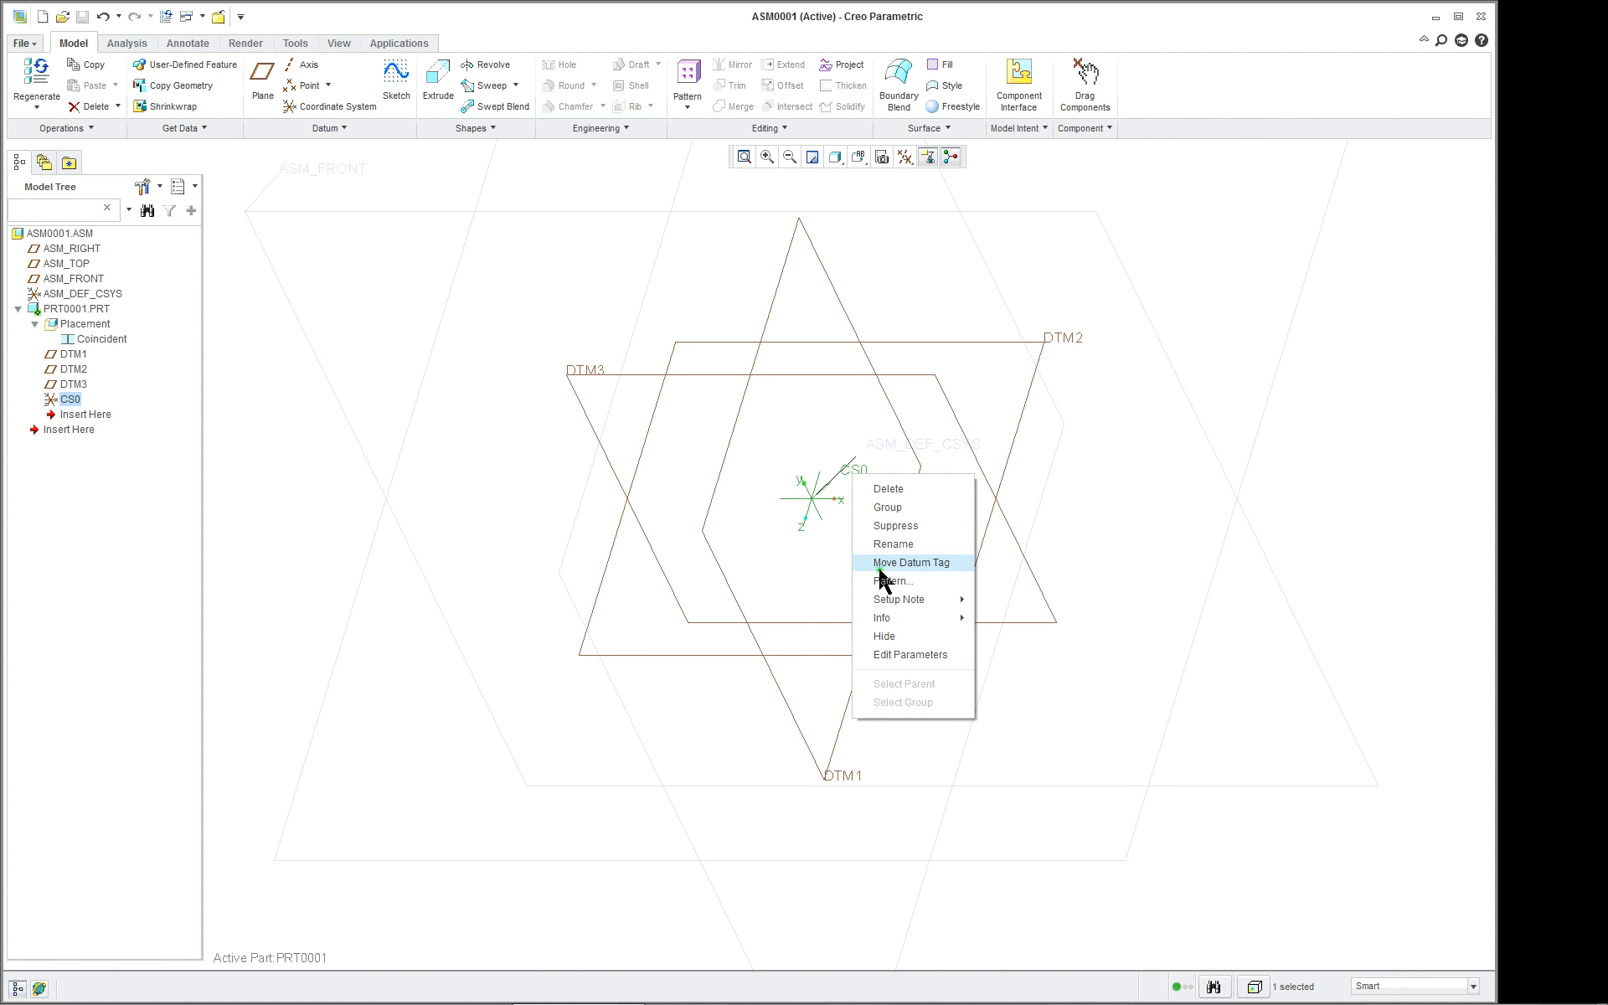
mouse_move(896, 600)
left_click(895, 543)
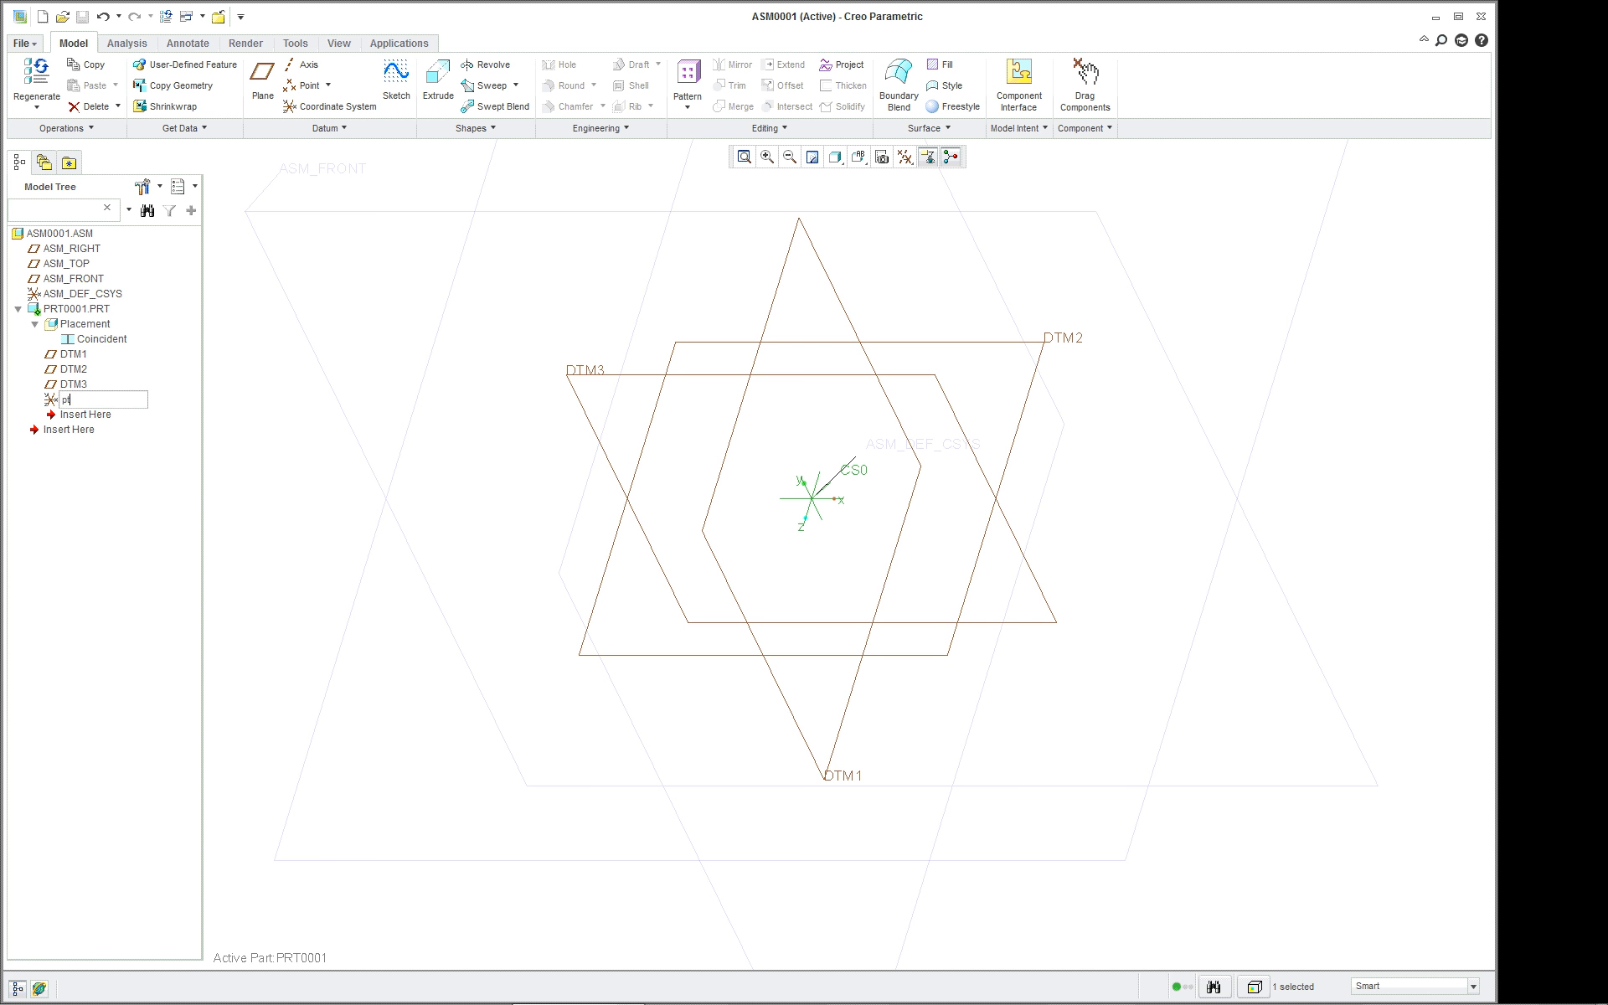
key("Return")
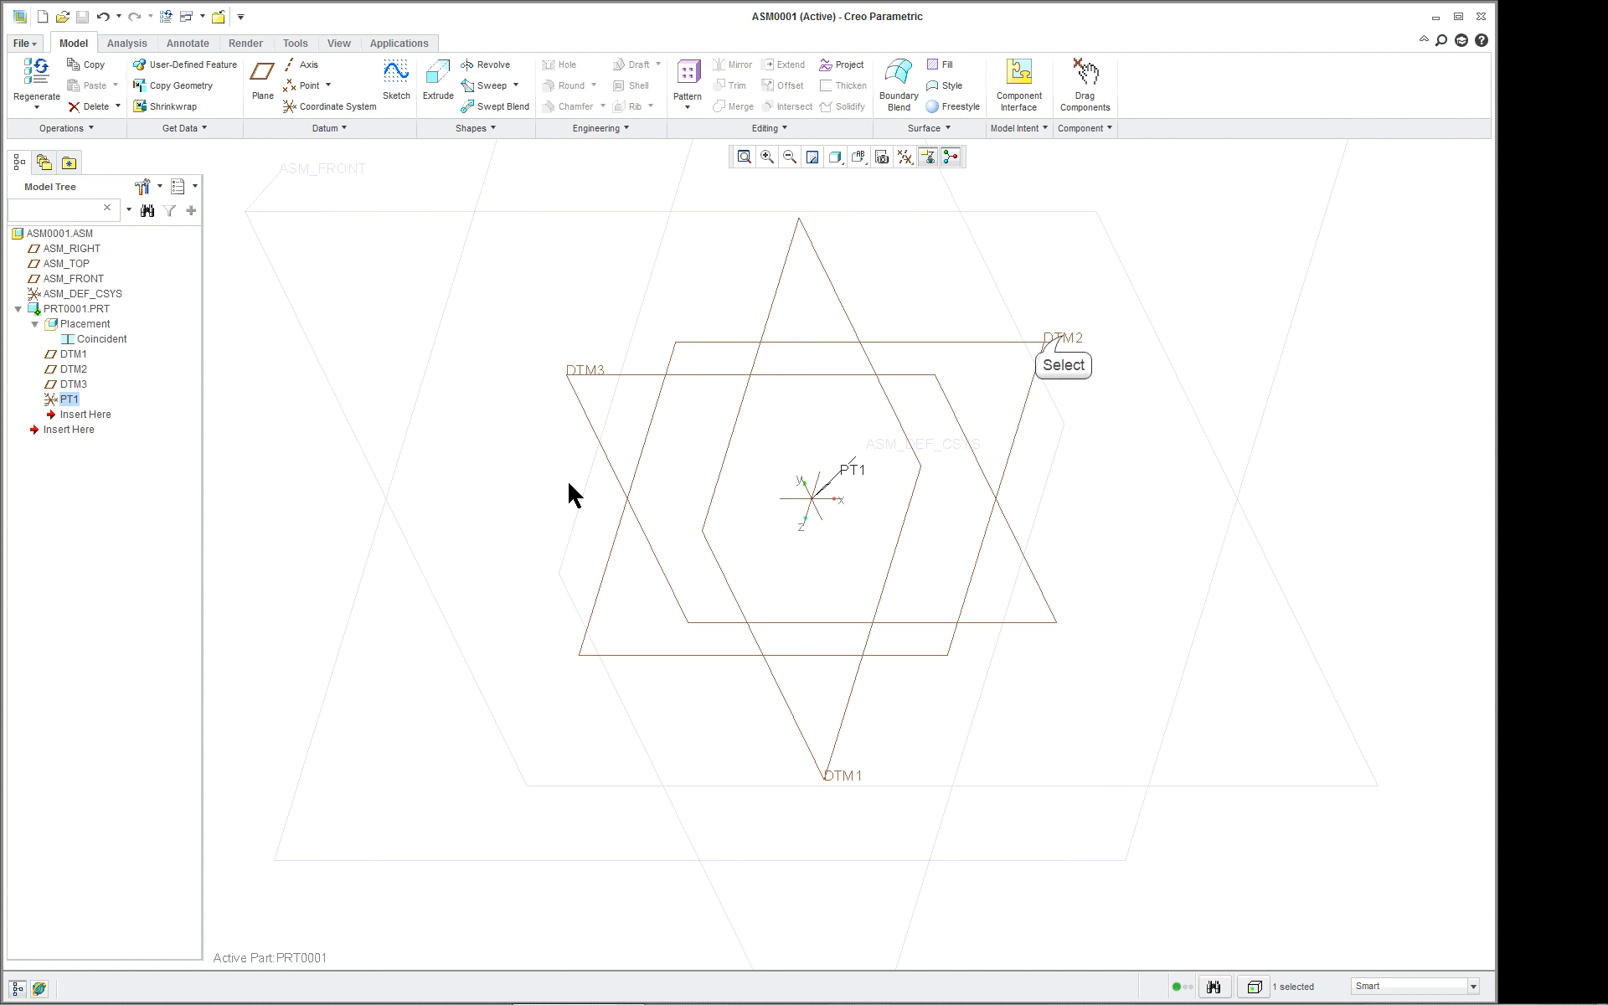
- Move the datum tag of plane DTM2 outward from the corner of its plane
left_click(1062, 337)
right_click(1087, 384)
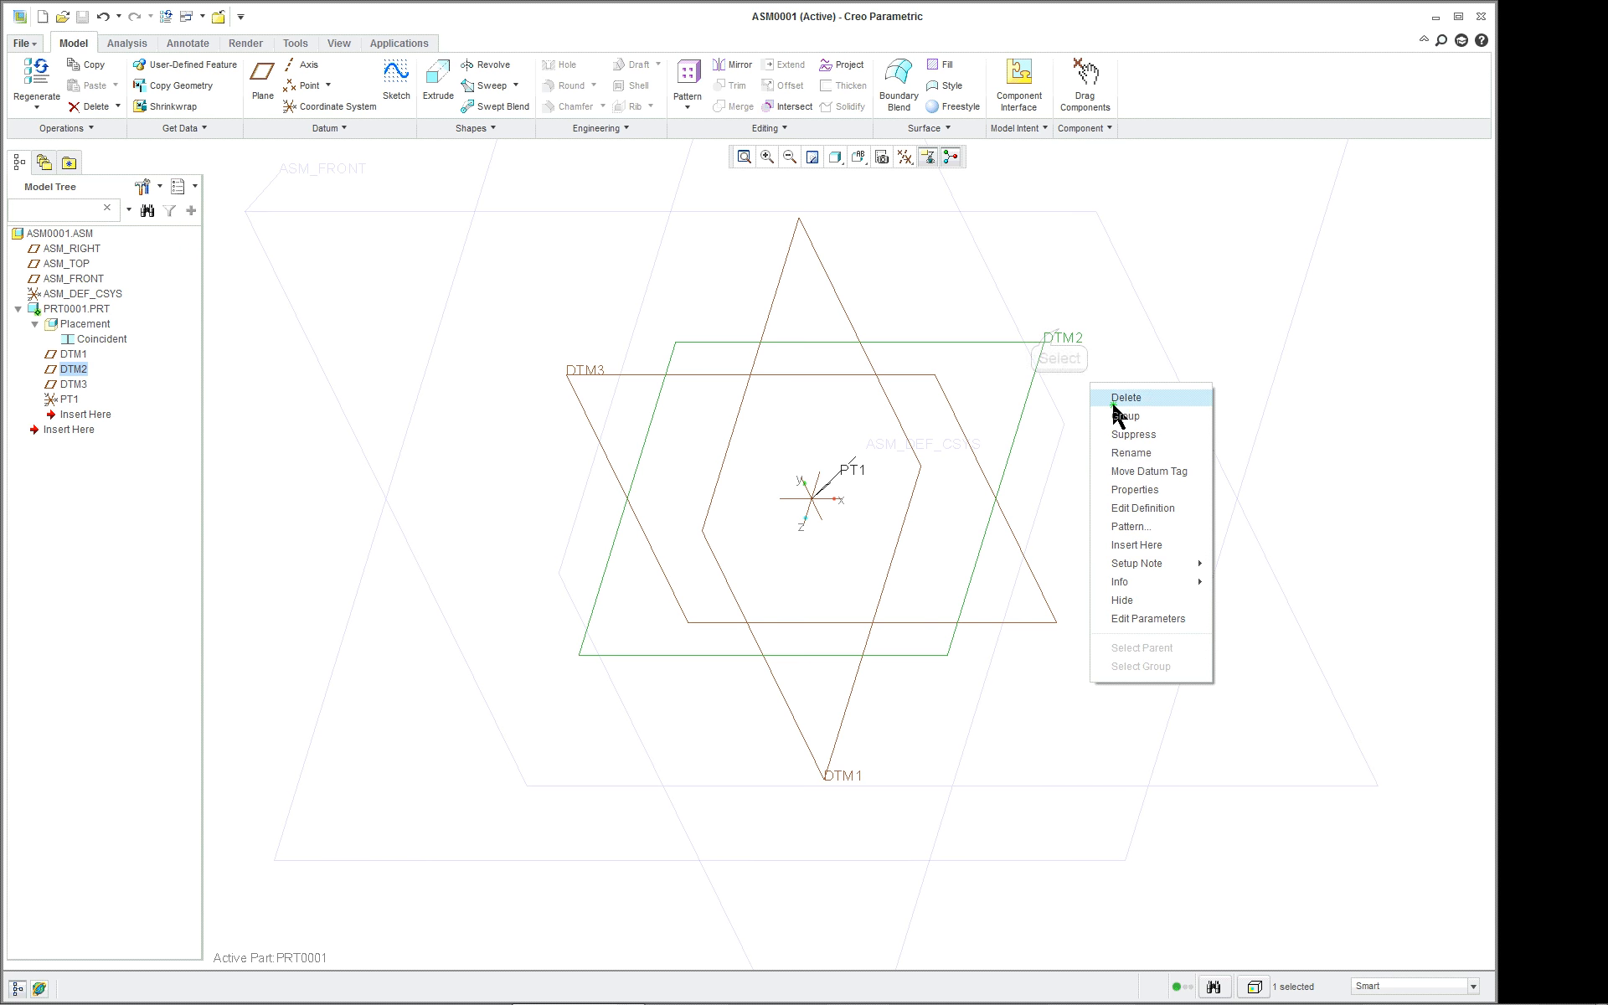
left_click(1148, 469)
left_click(1059, 331)
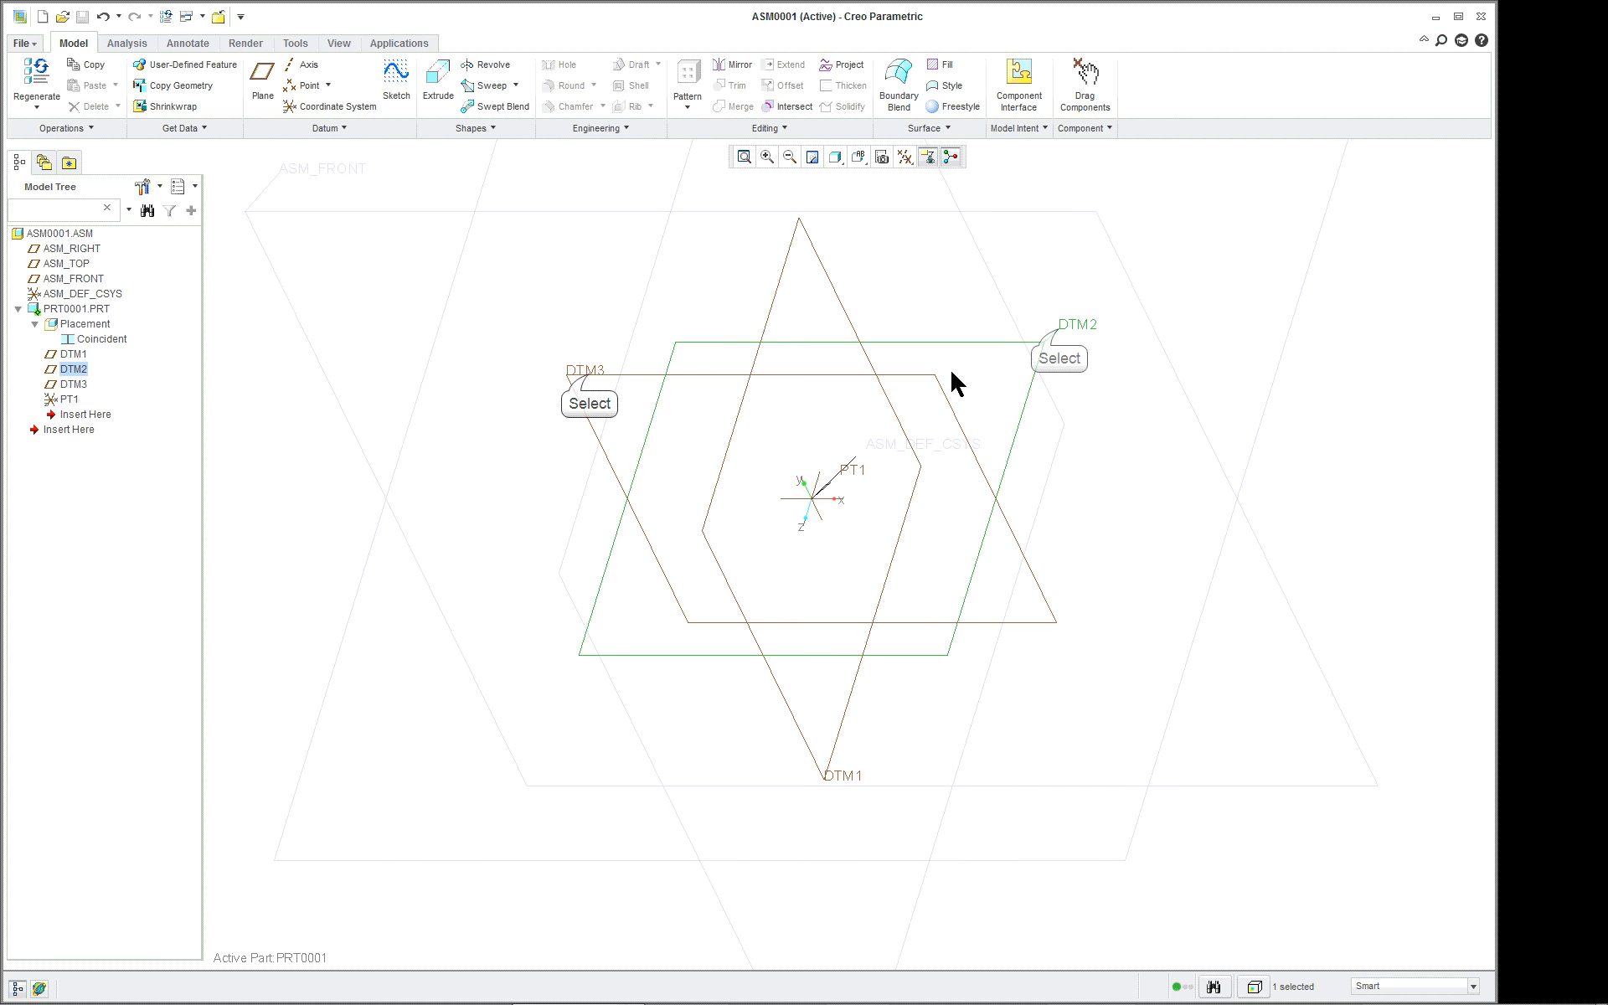
- Move the datum tag of plane DTM3 outward from the corner of its plane
left_click(589, 374)
right_click(538, 358)
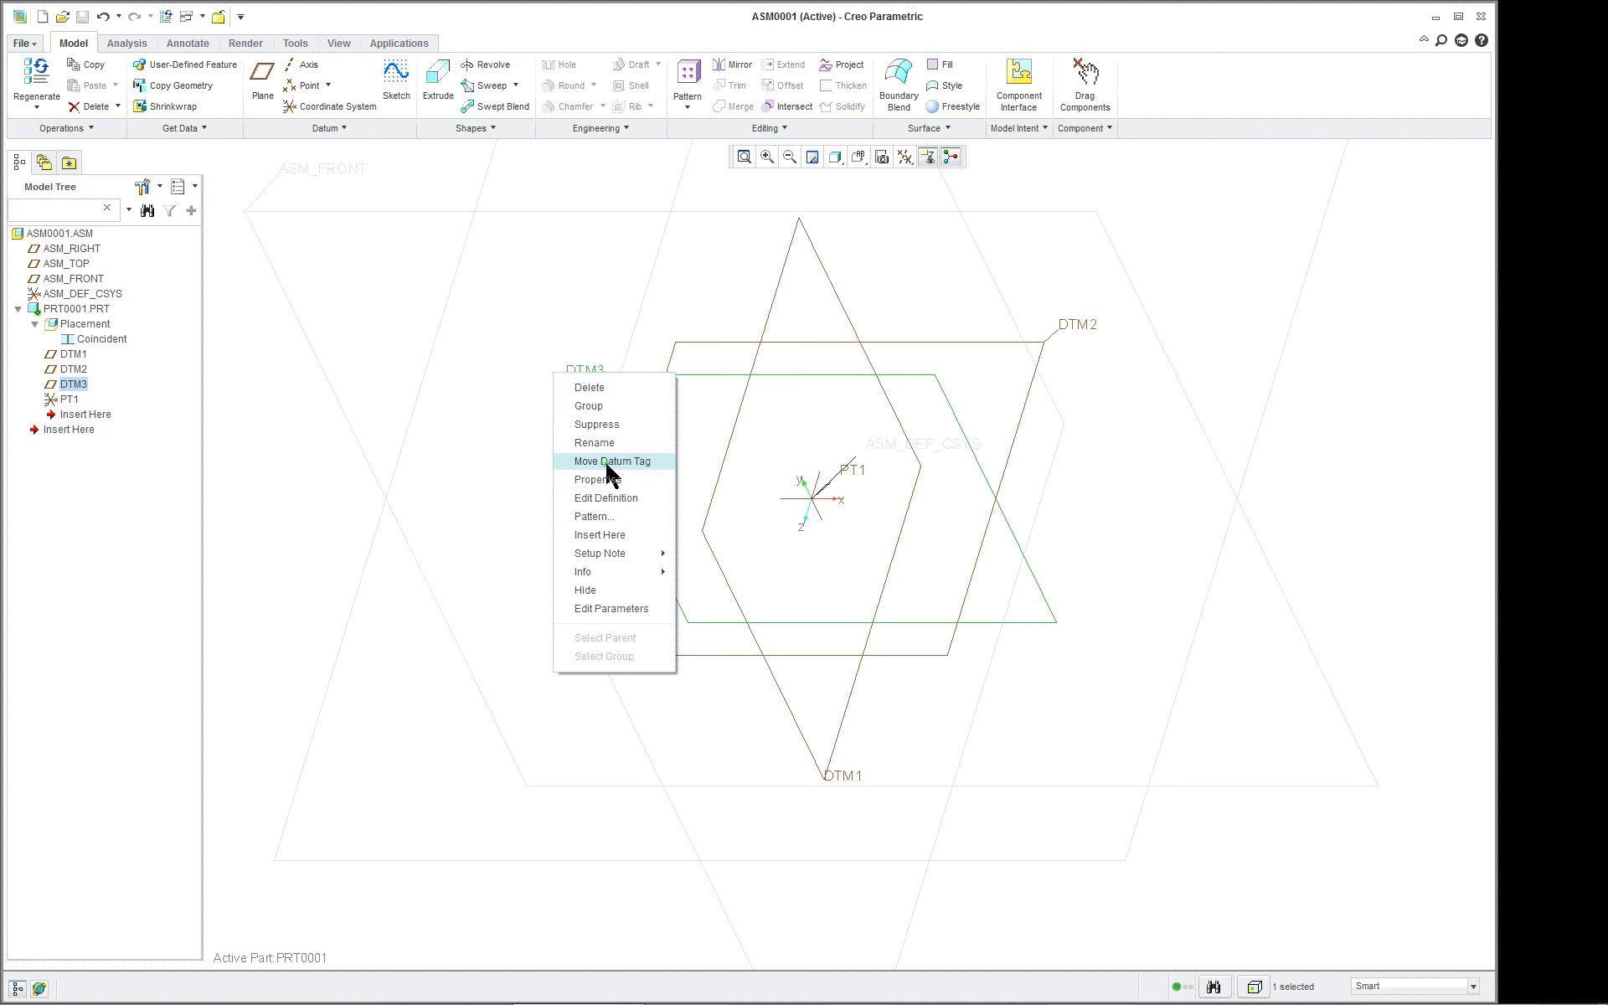
left_click(588, 424)
left_click(829, 528)
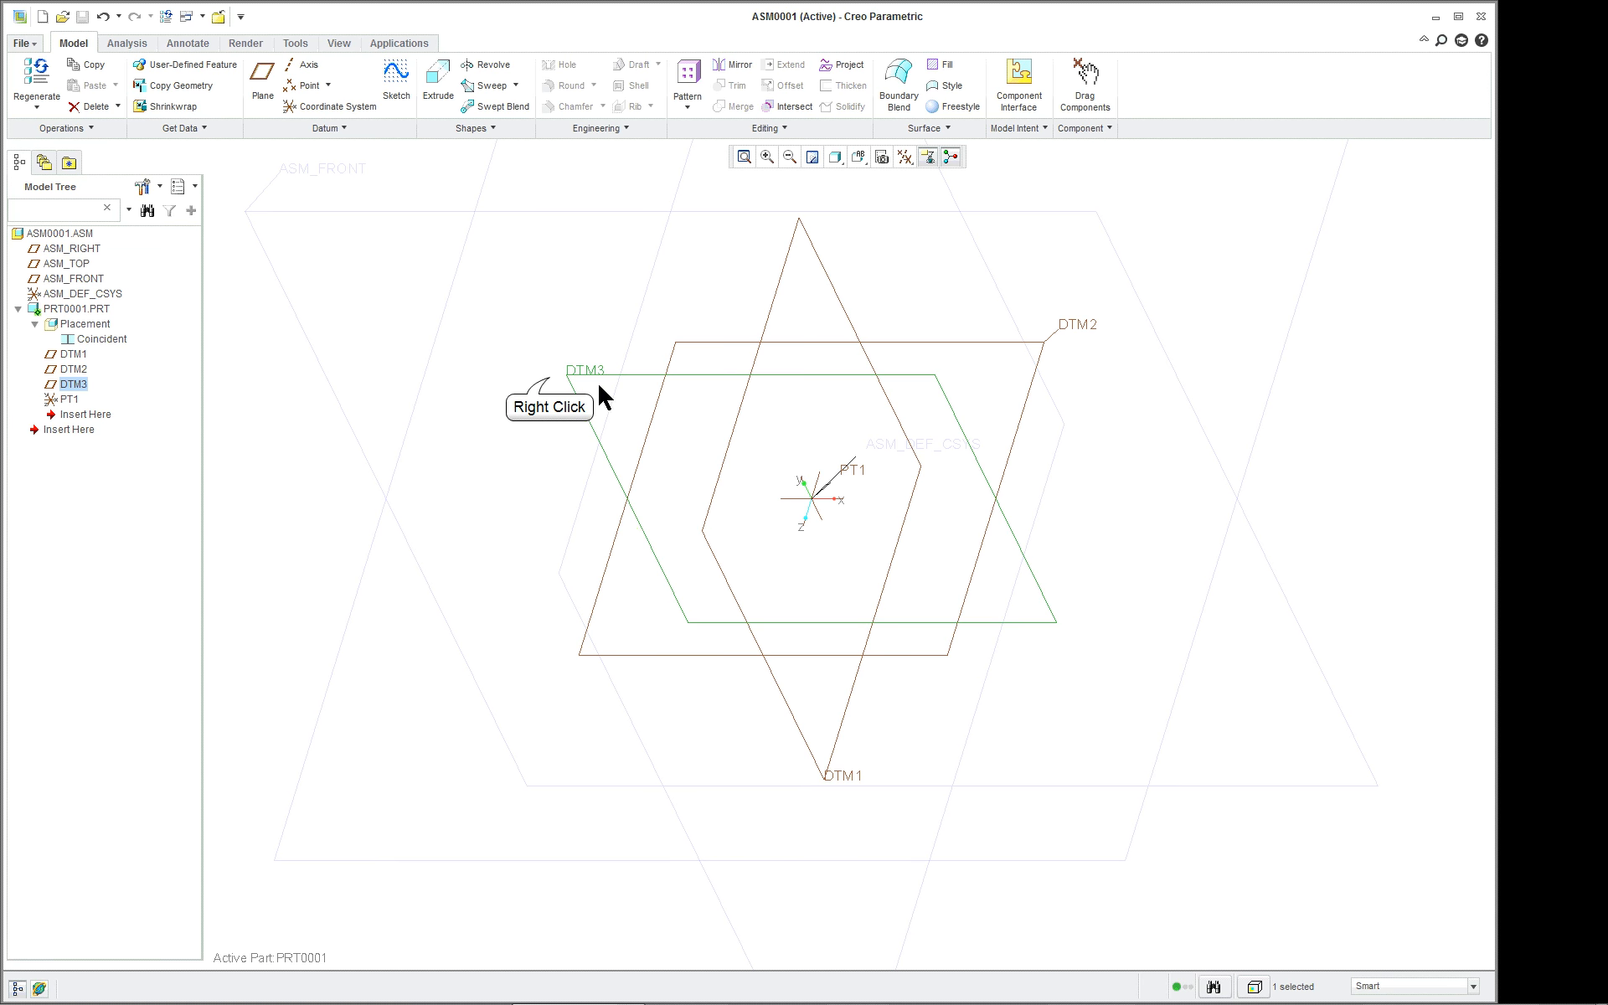
right_click(546, 381)
left_click(603, 469)
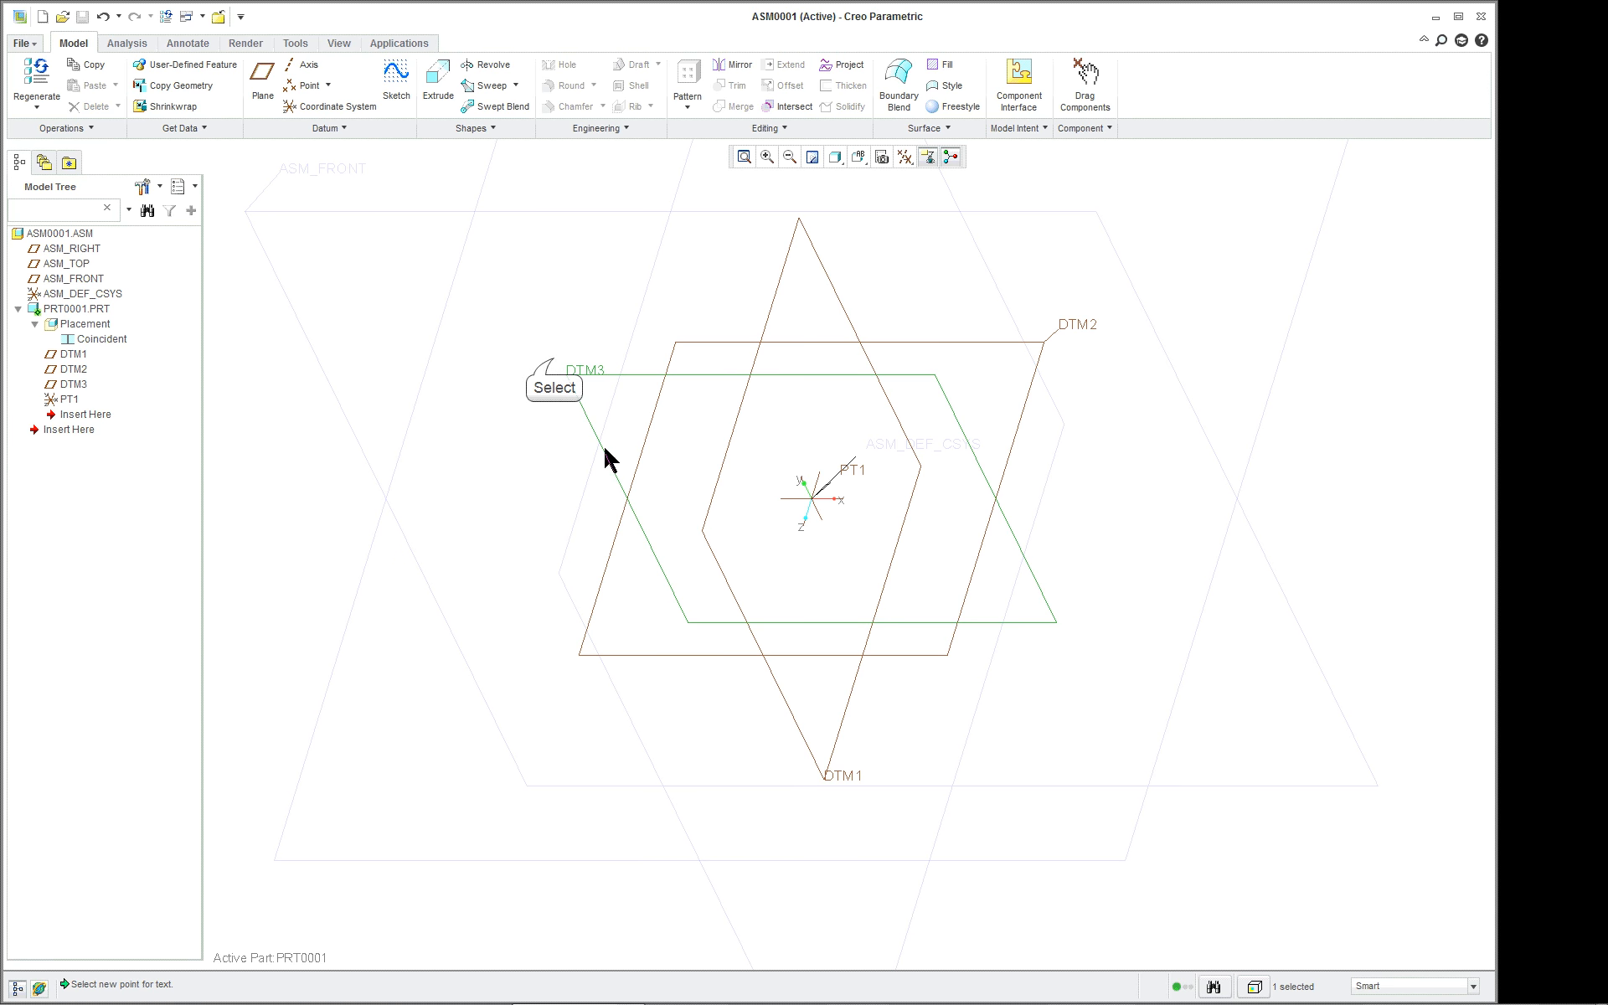
left_click(558, 370)
- Move the datum tag of plane DTM1 outward from the lower corner of its plane
left_click(834, 770)
right_click(837, 772)
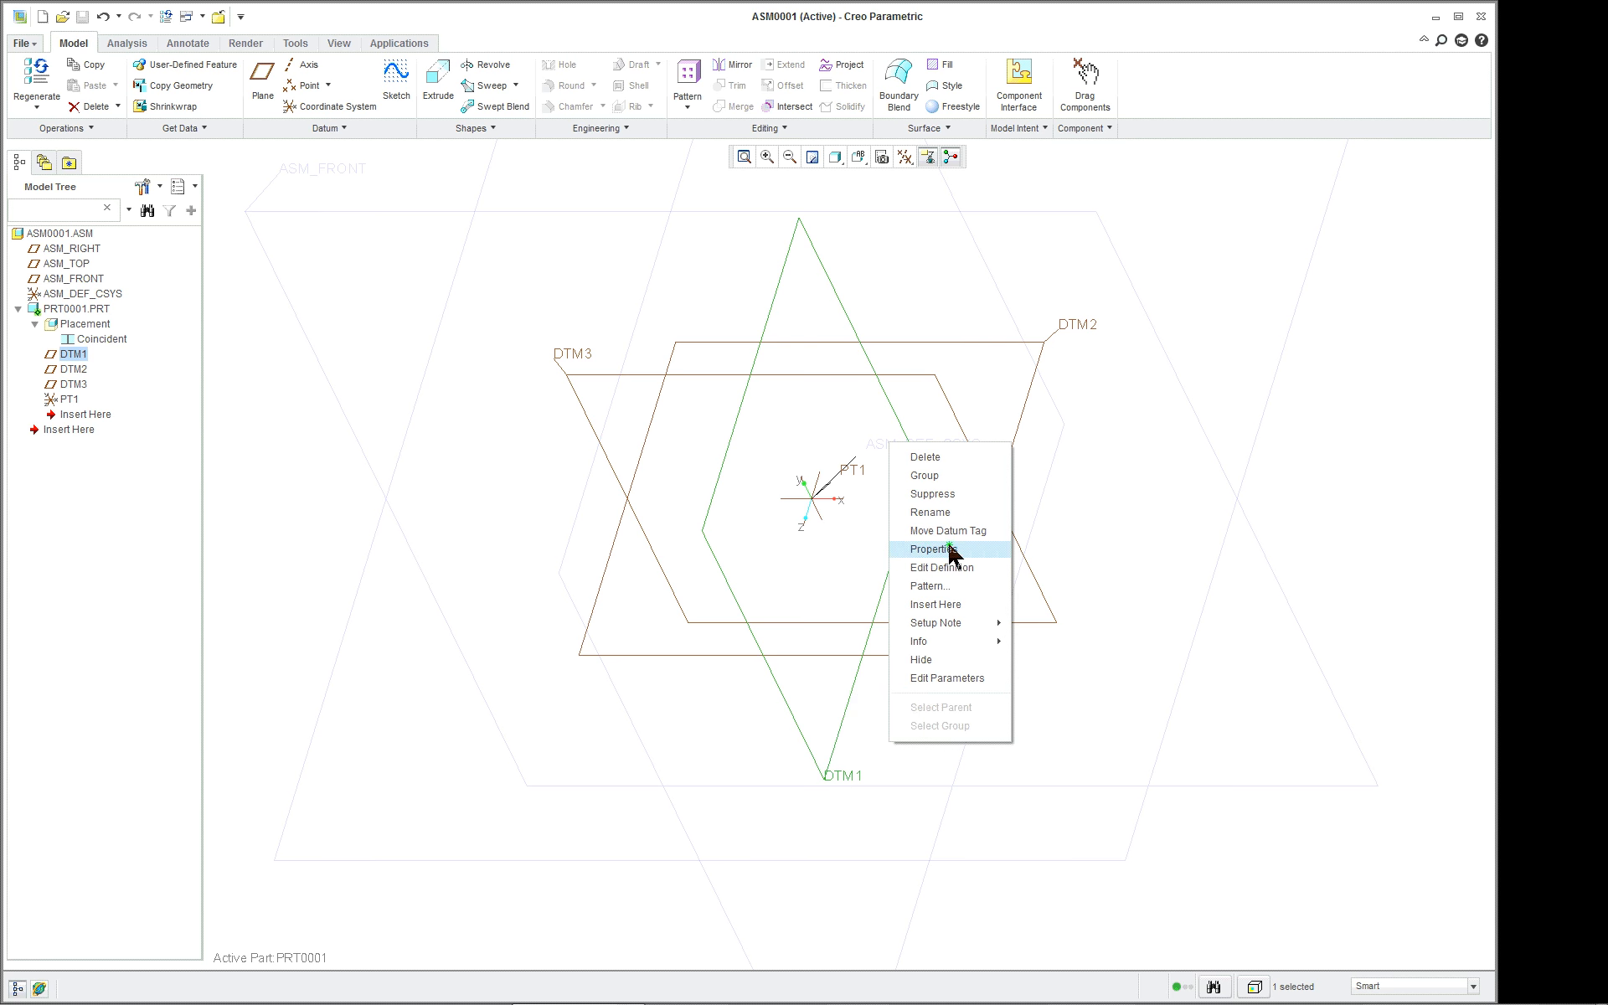
left_click(948, 531)
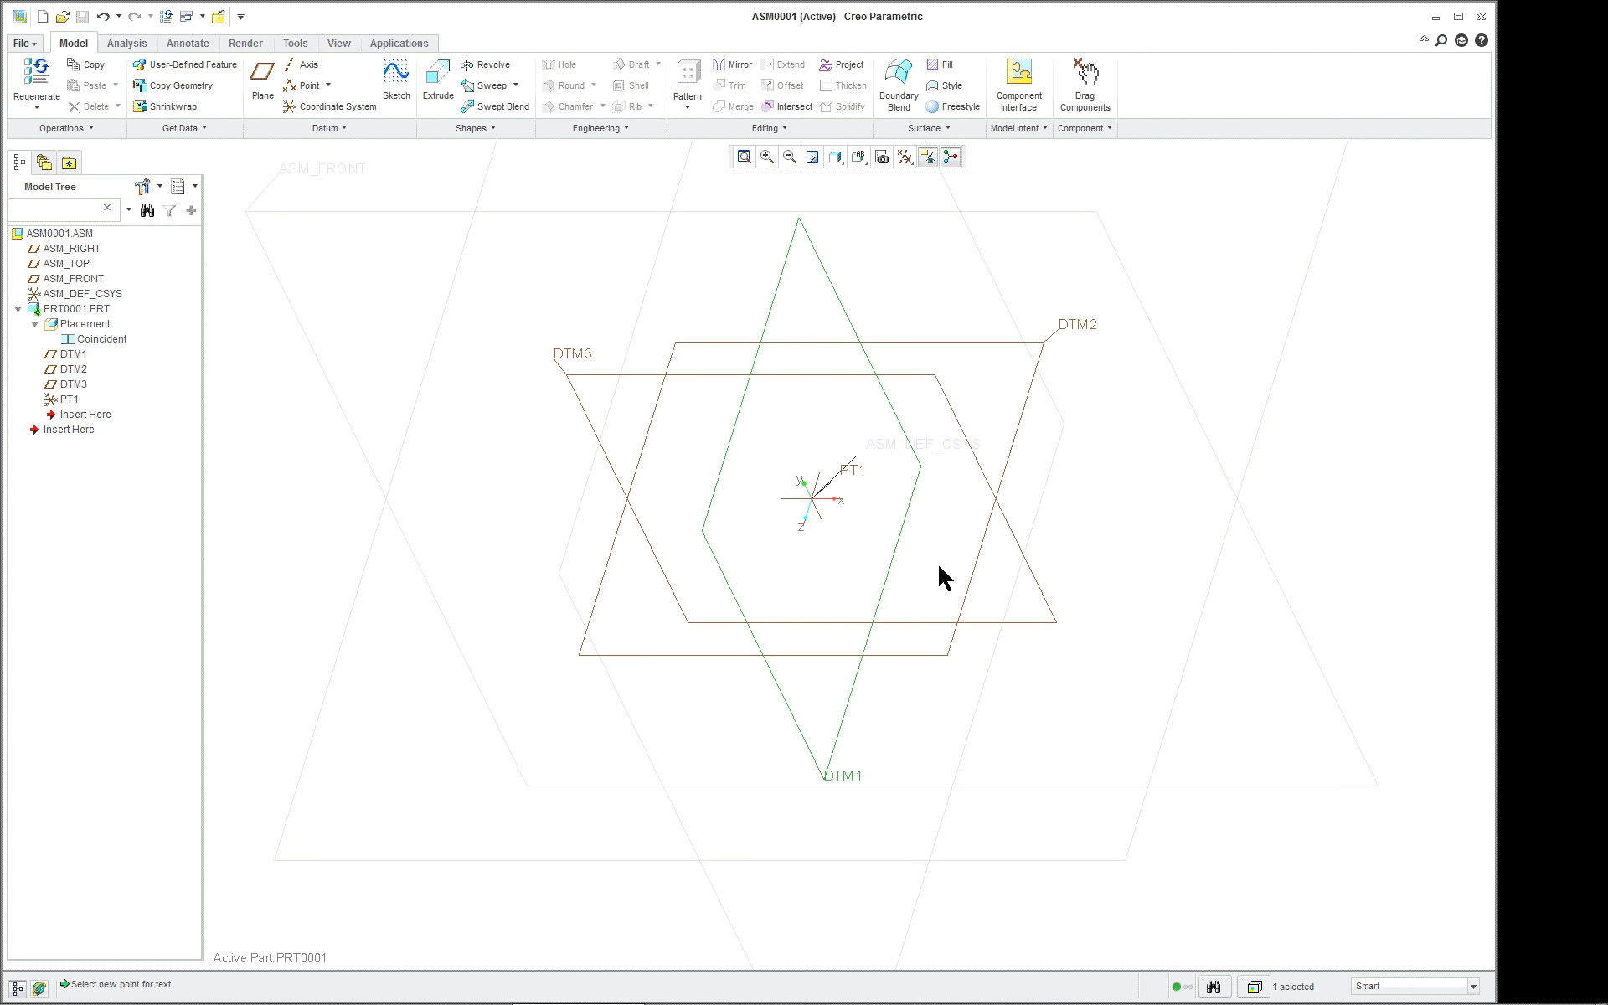
left_click(866, 755)
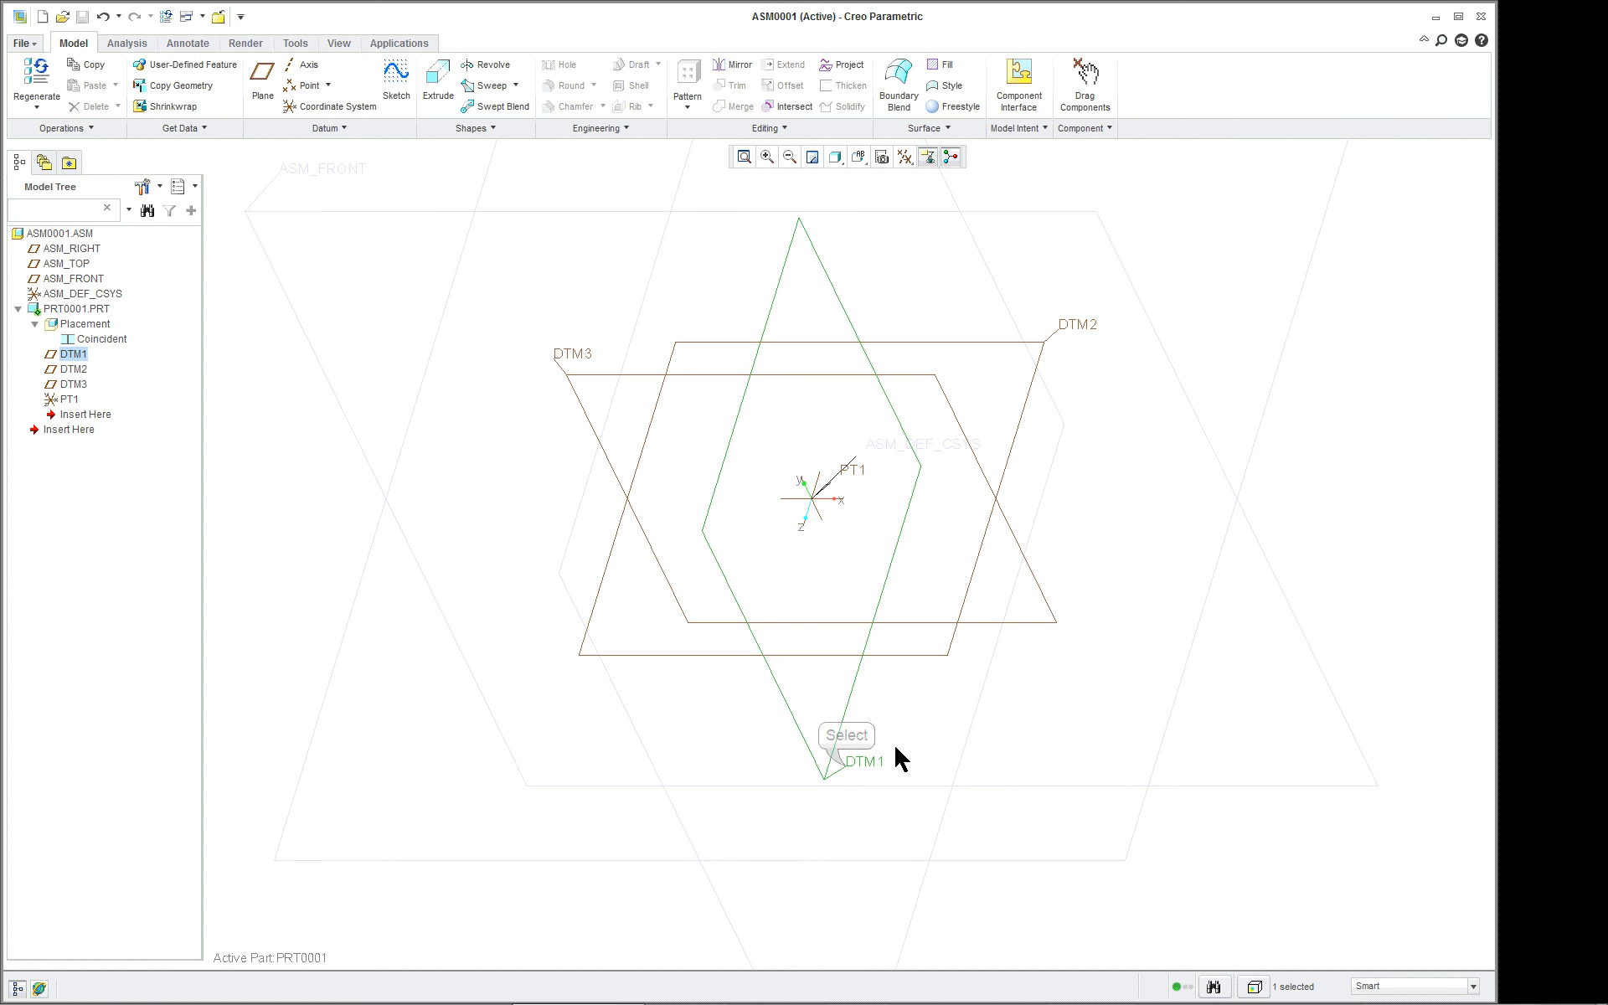
mouse_move(970, 698)
middle_mouse_down()
mouse_move(918, 682)
mouse_move(1008, 693)
mouse_move(1058, 740)
mouse_move(1159, 728)
mouse_move(1080, 714)
mouse_move(1083, 753)
mouse_move(990, 682)
middle_mouse_up()
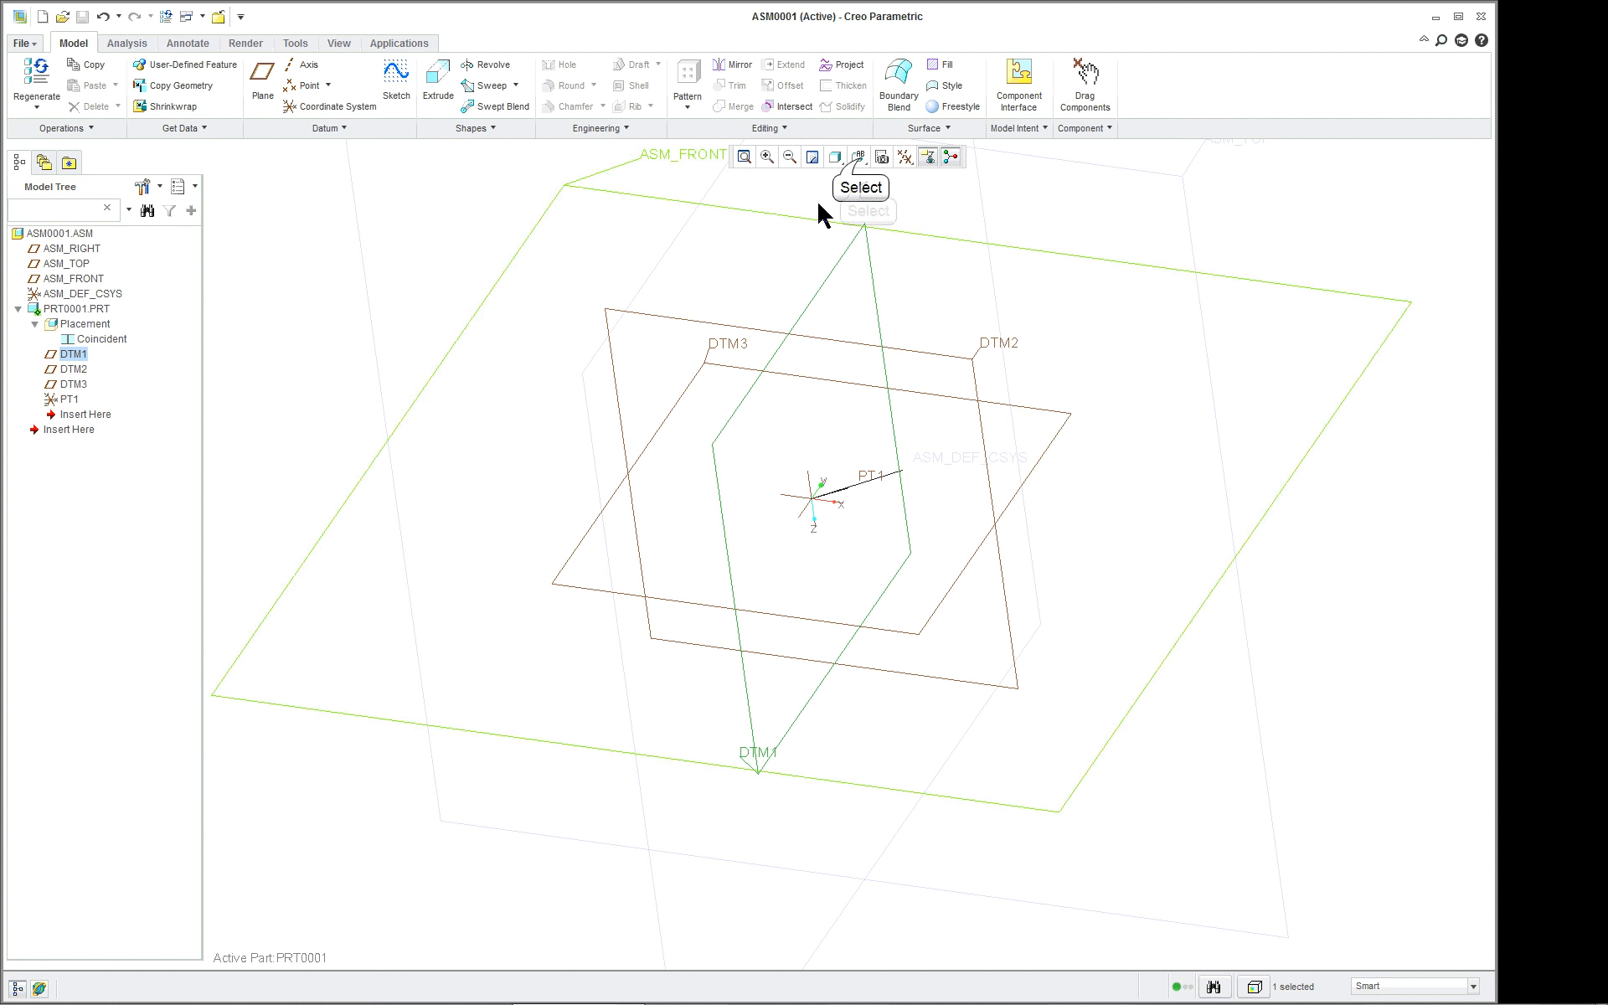
left_click(861, 159)
left_click(883, 180)
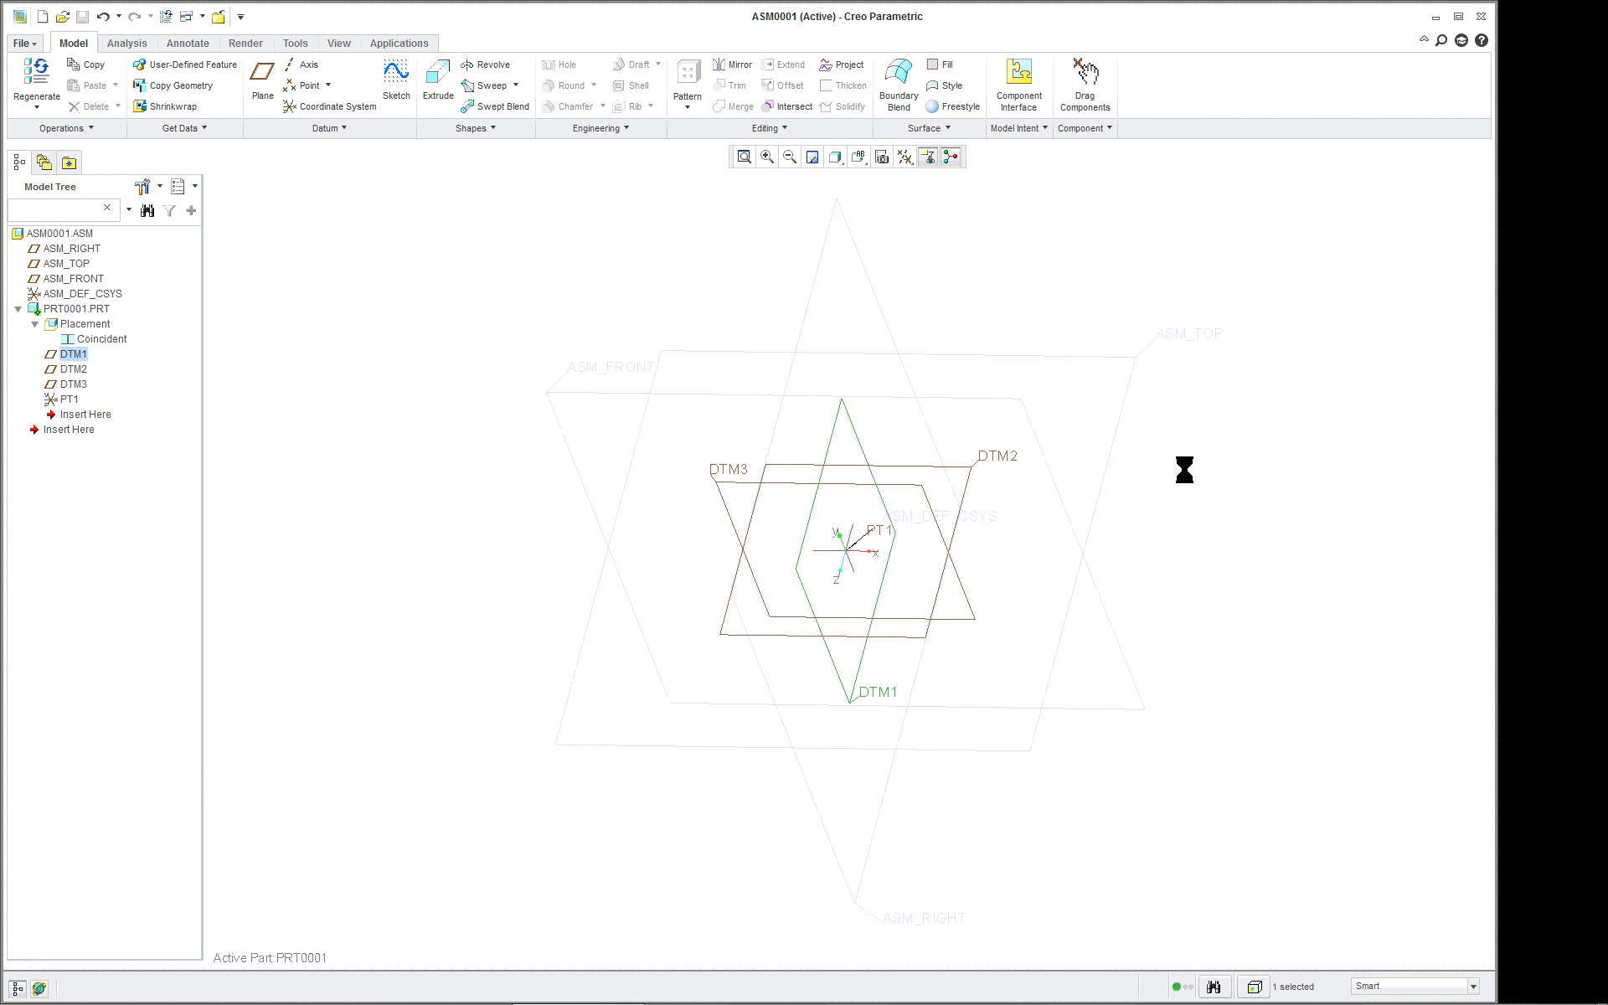
scroll(867, 540, "up", 5)
scroll(868, 545, "down", 4)
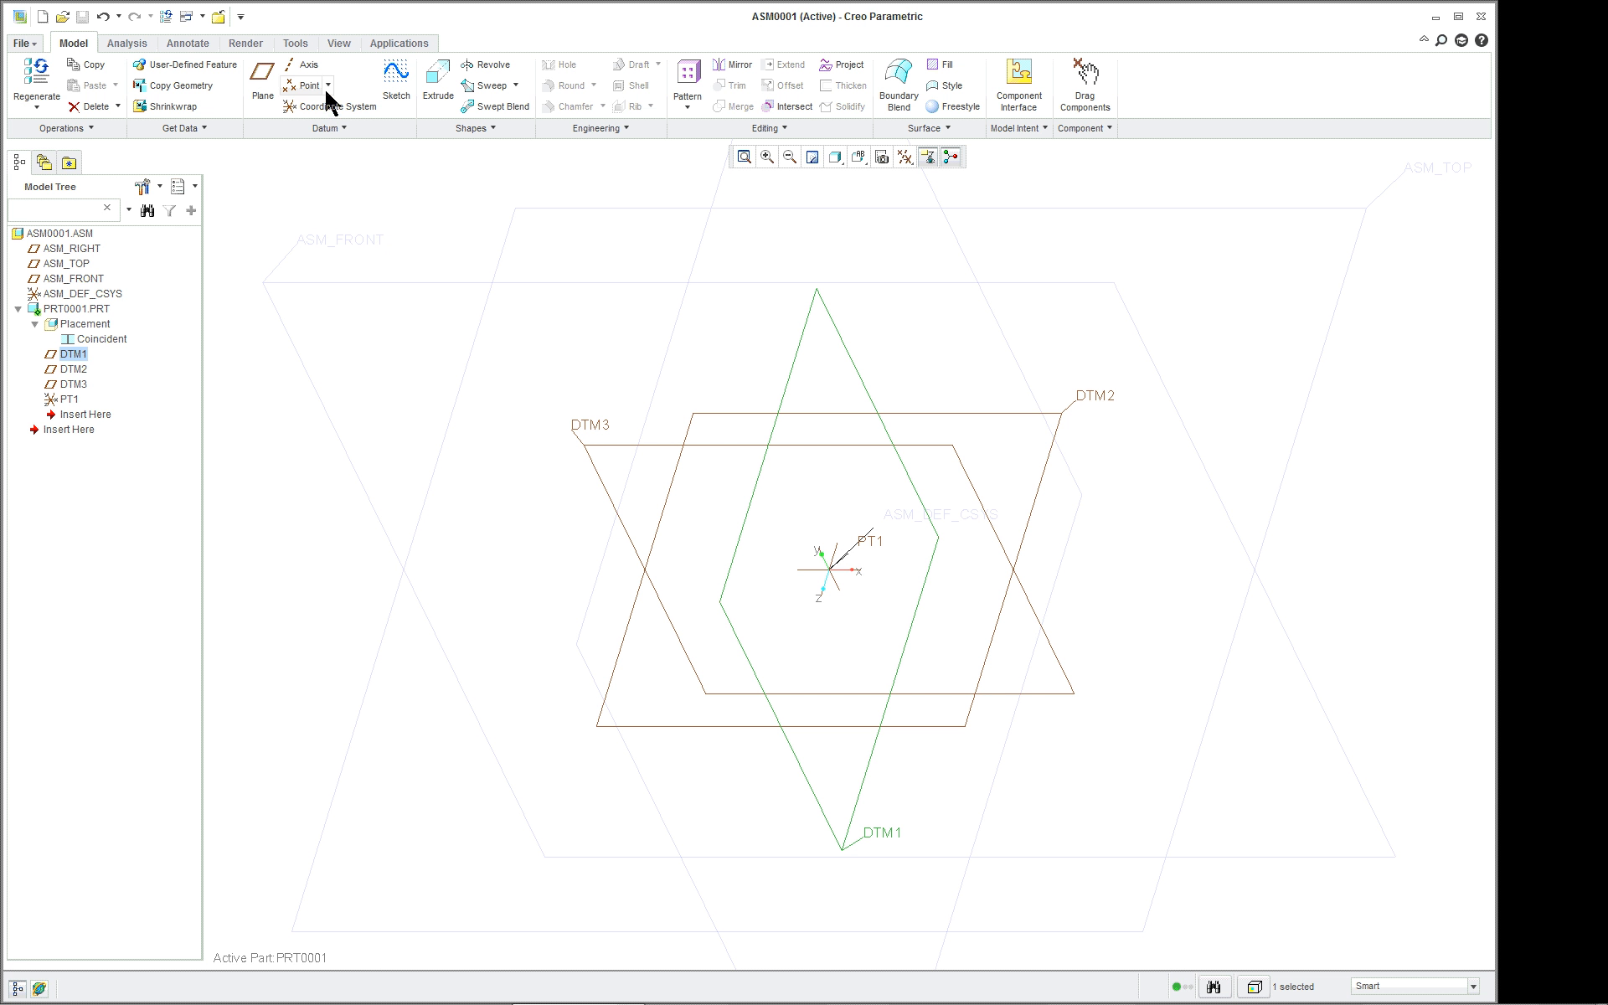
- Activate the top-level assembly and create a second solid part using Locate Default Datums with Align Csys To Csys on ASM_DEF_CSYS
right_click(63, 234)
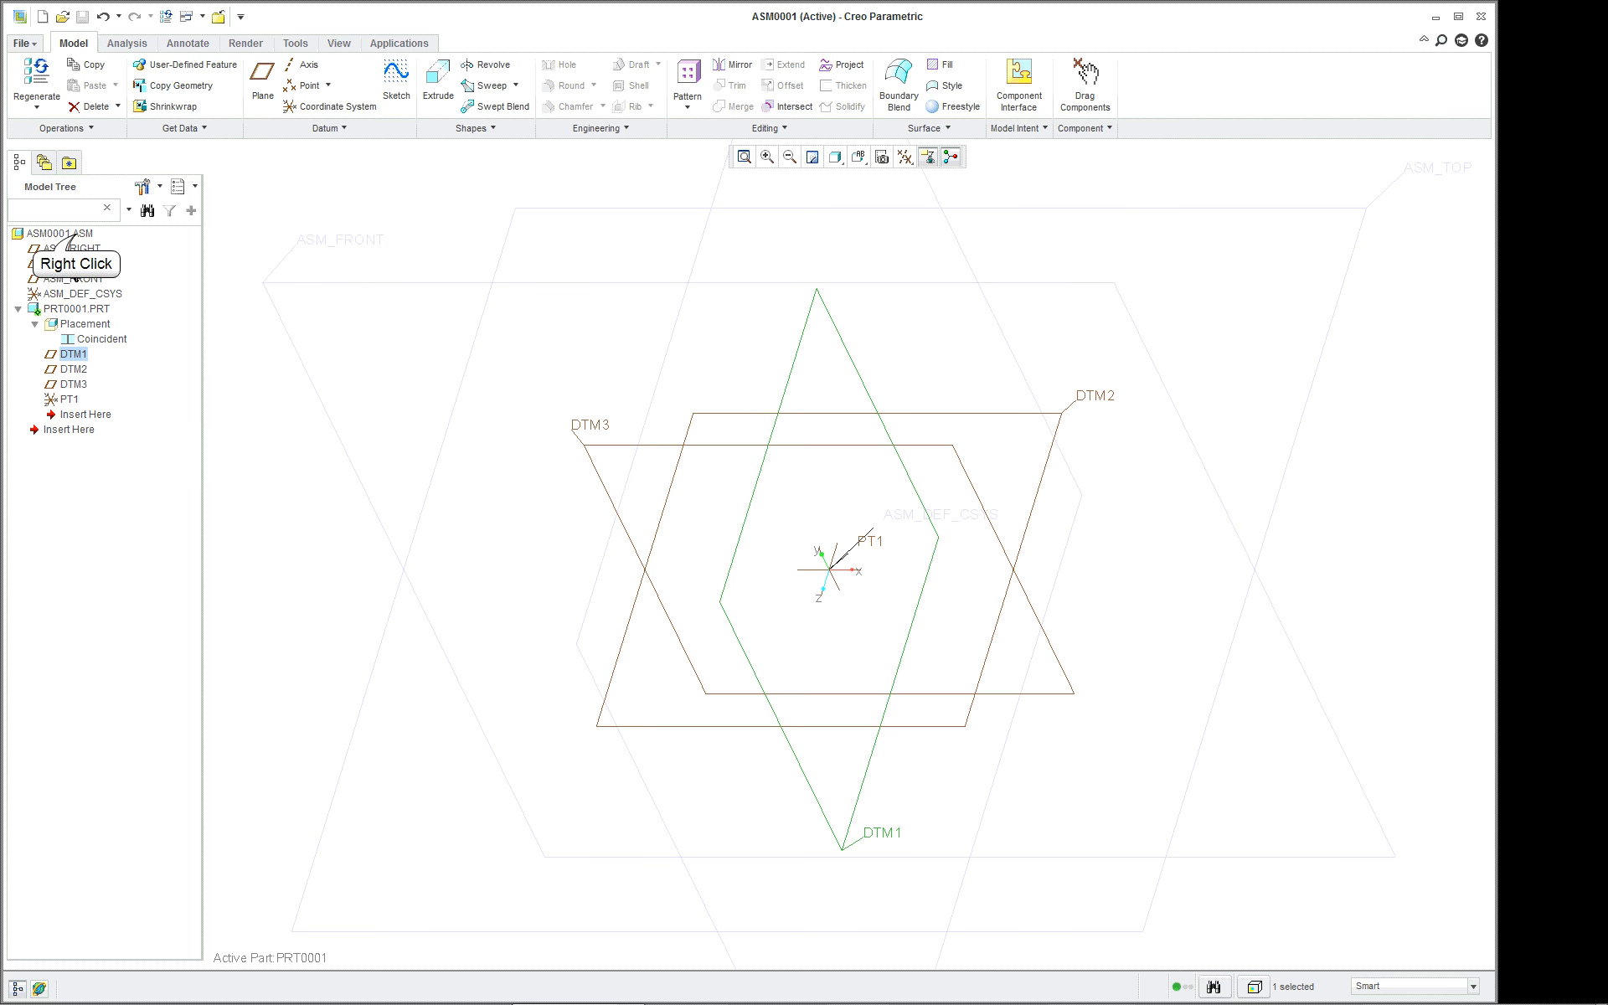
left_click(168, 249)
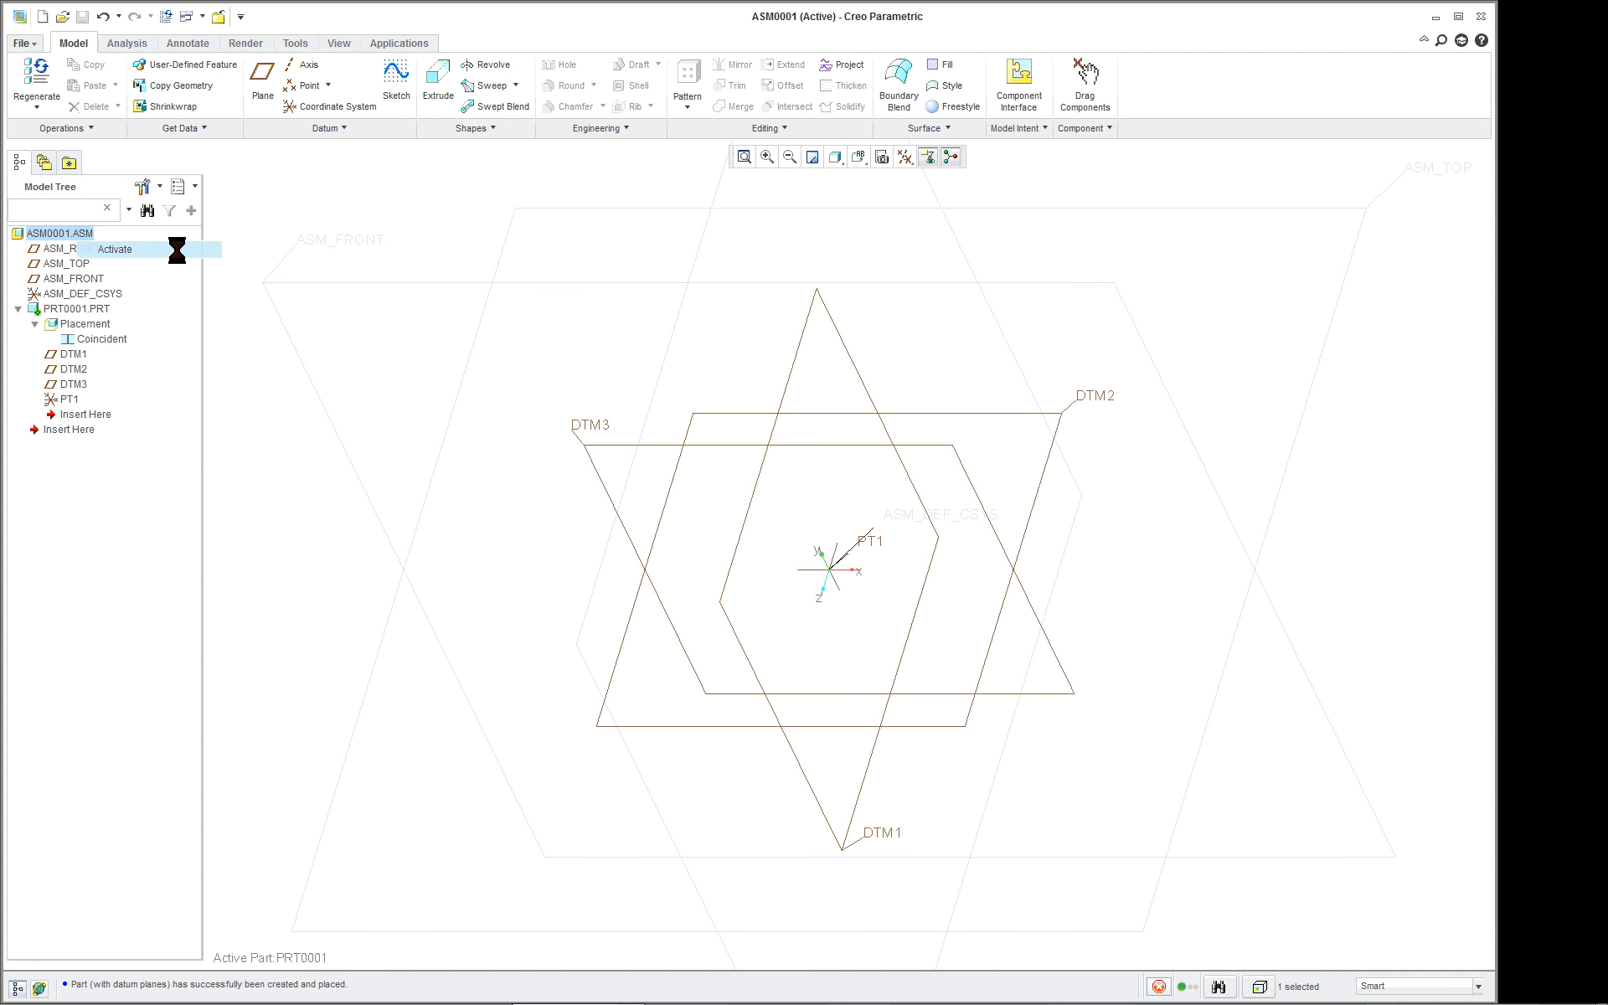
left_click(326, 67)
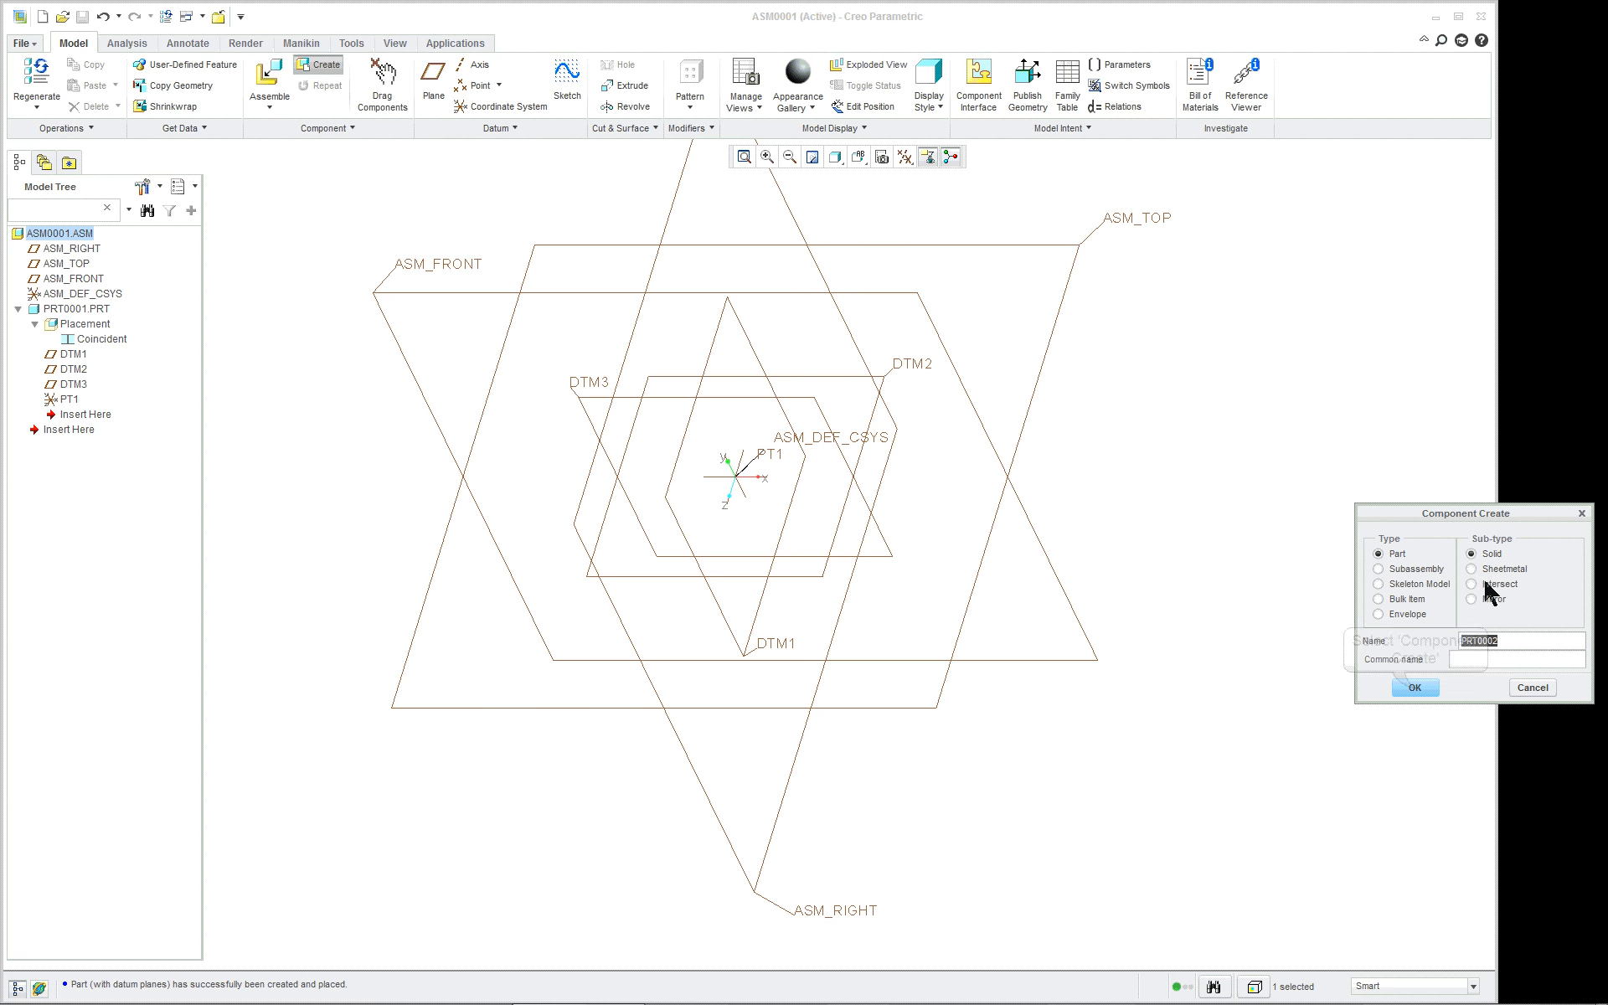
left_click(1415, 682)
left_click(1440, 741)
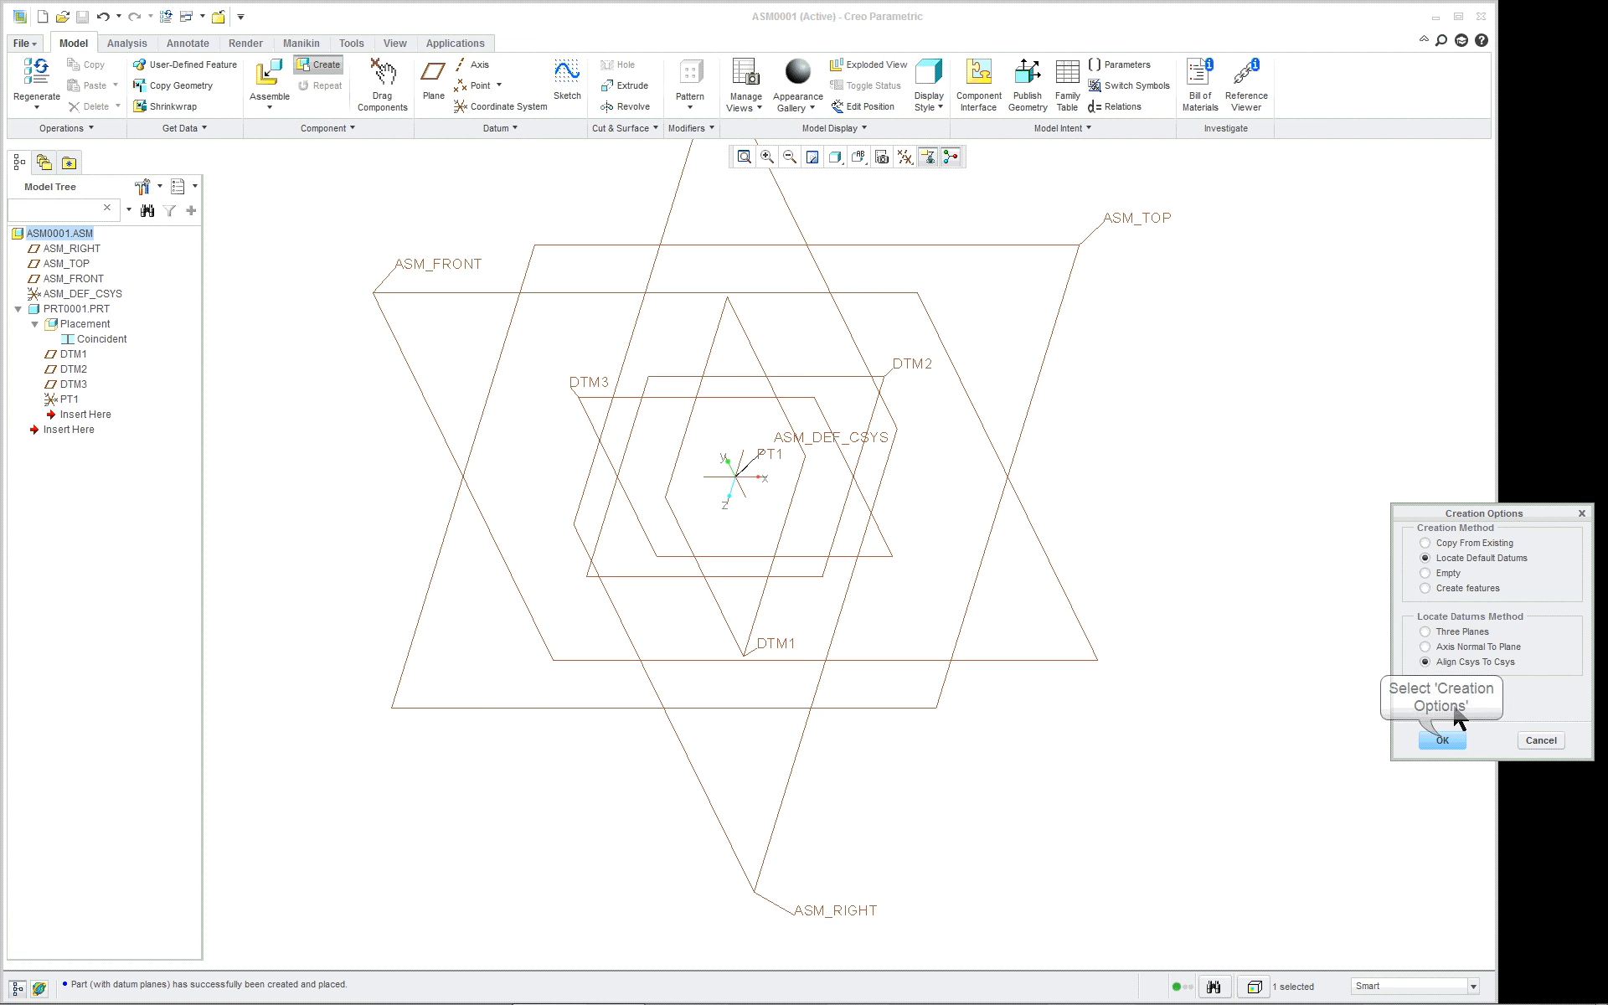
left_click(819, 437)
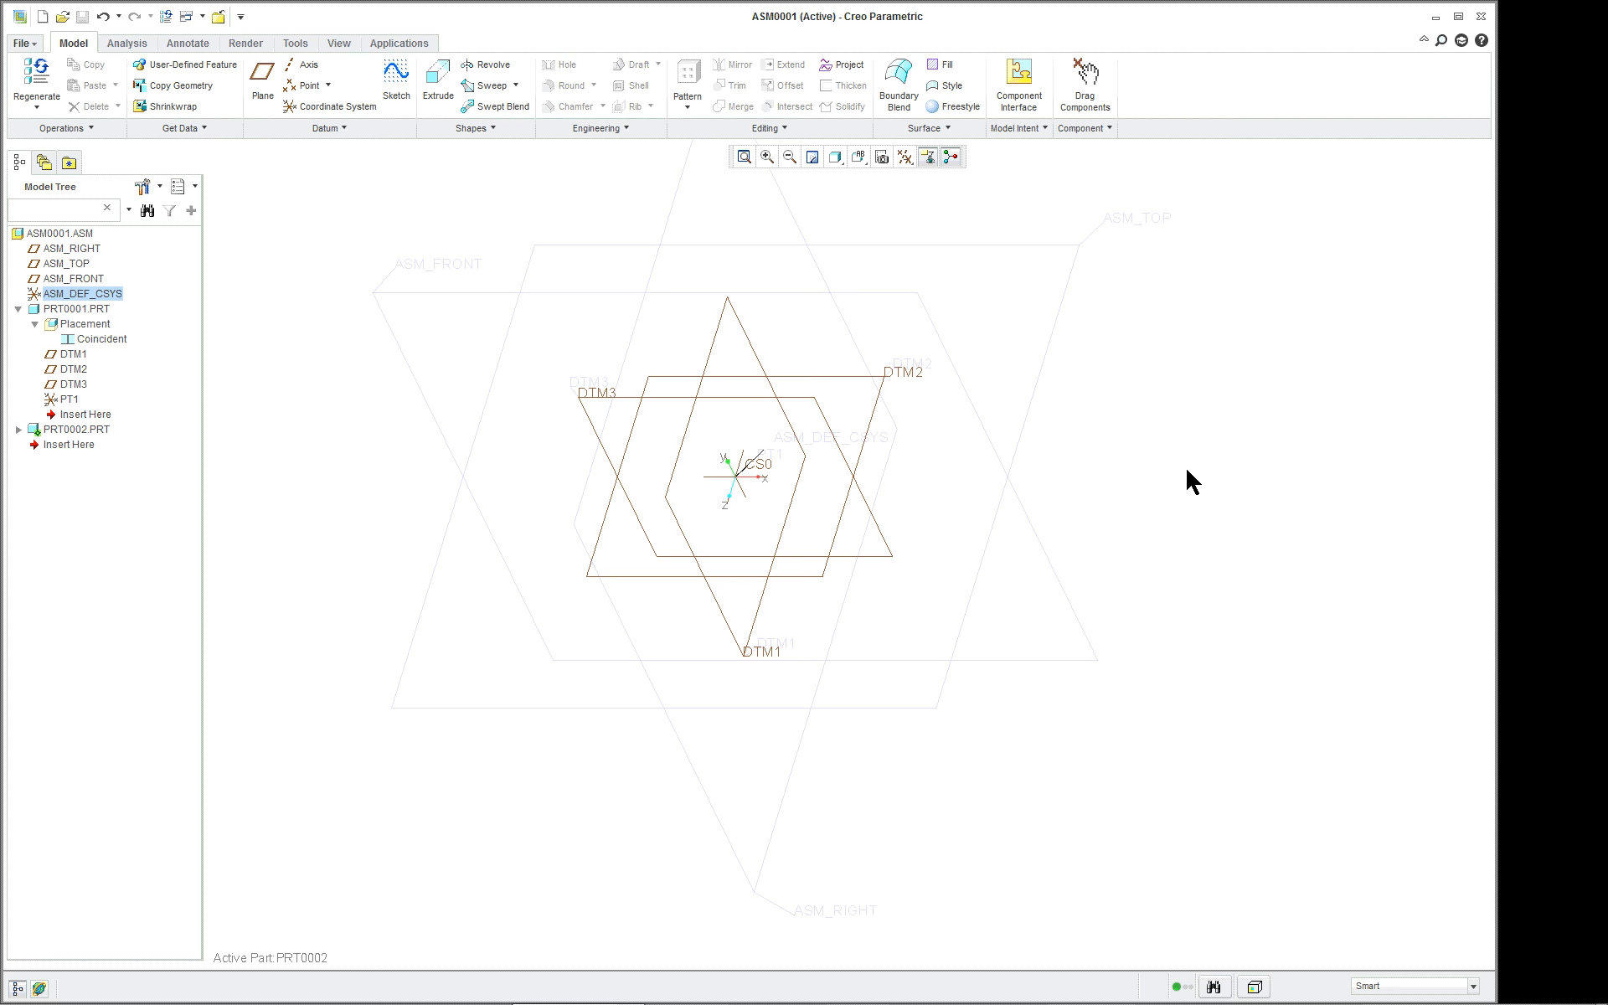
- Activate the first part, PRT0001.PRT, in the assembly
scroll(527, 408, "down", 2)
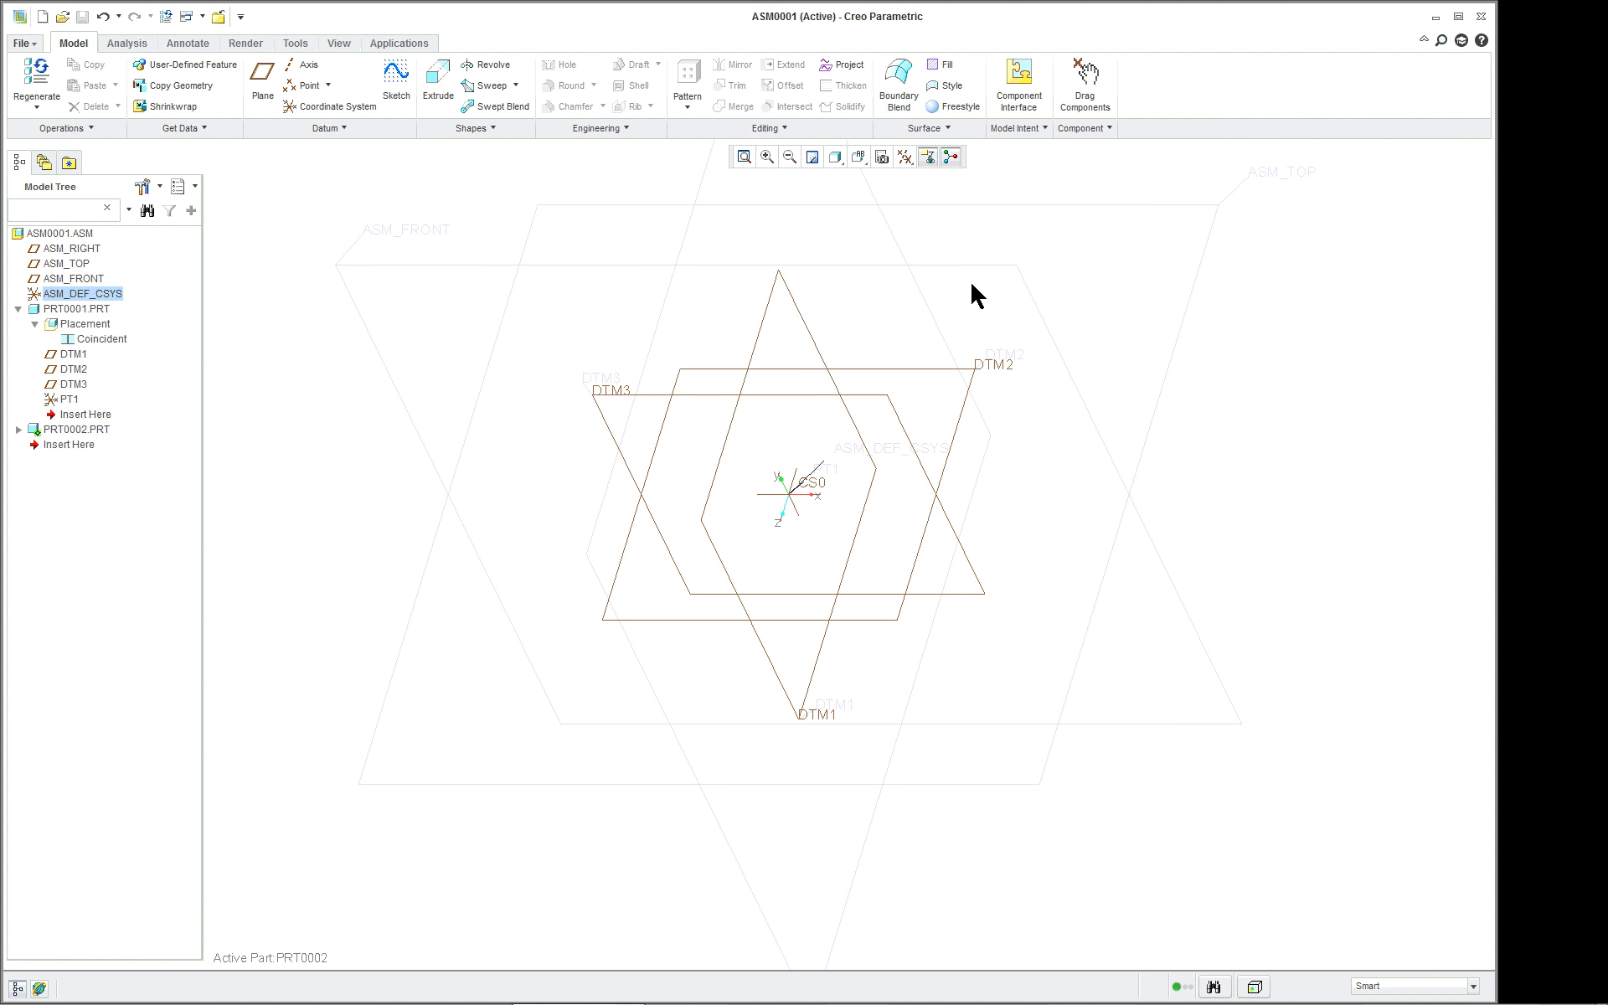
right_click(99, 309)
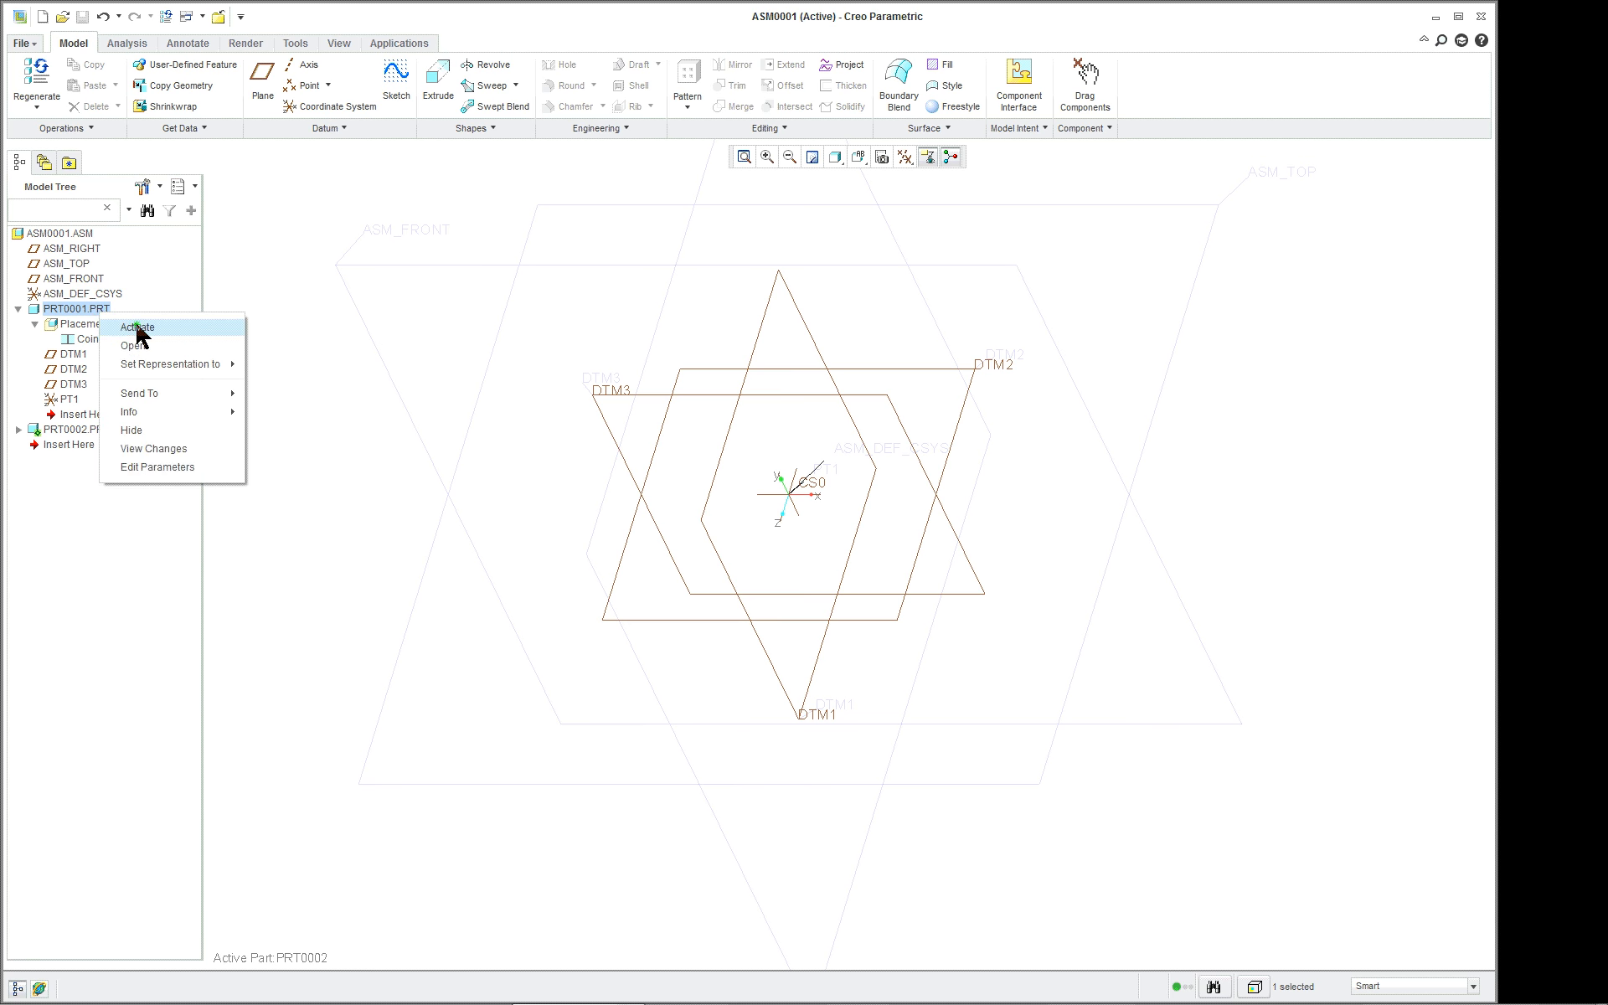
left_click(132, 327)
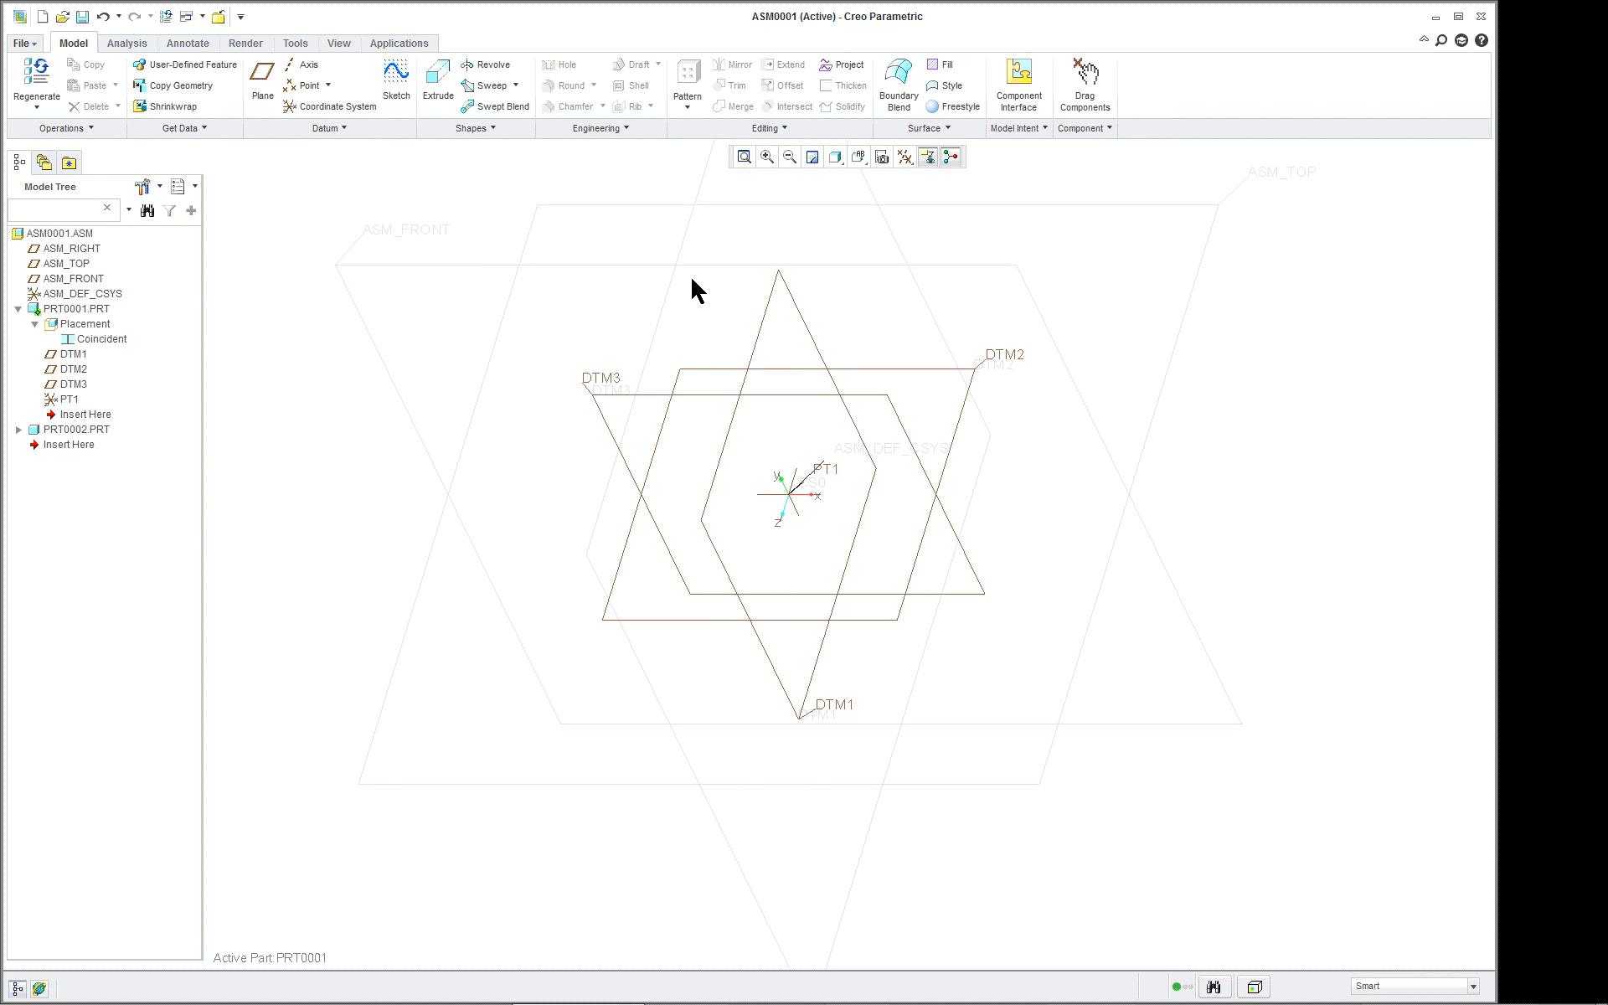
- Start an Extrude feature with its section sketched on plane DTM3, and orient the sketch plane parallel to the screen
scroll(695, 274, "up", 2)
scroll(673, 208, "down", 2)
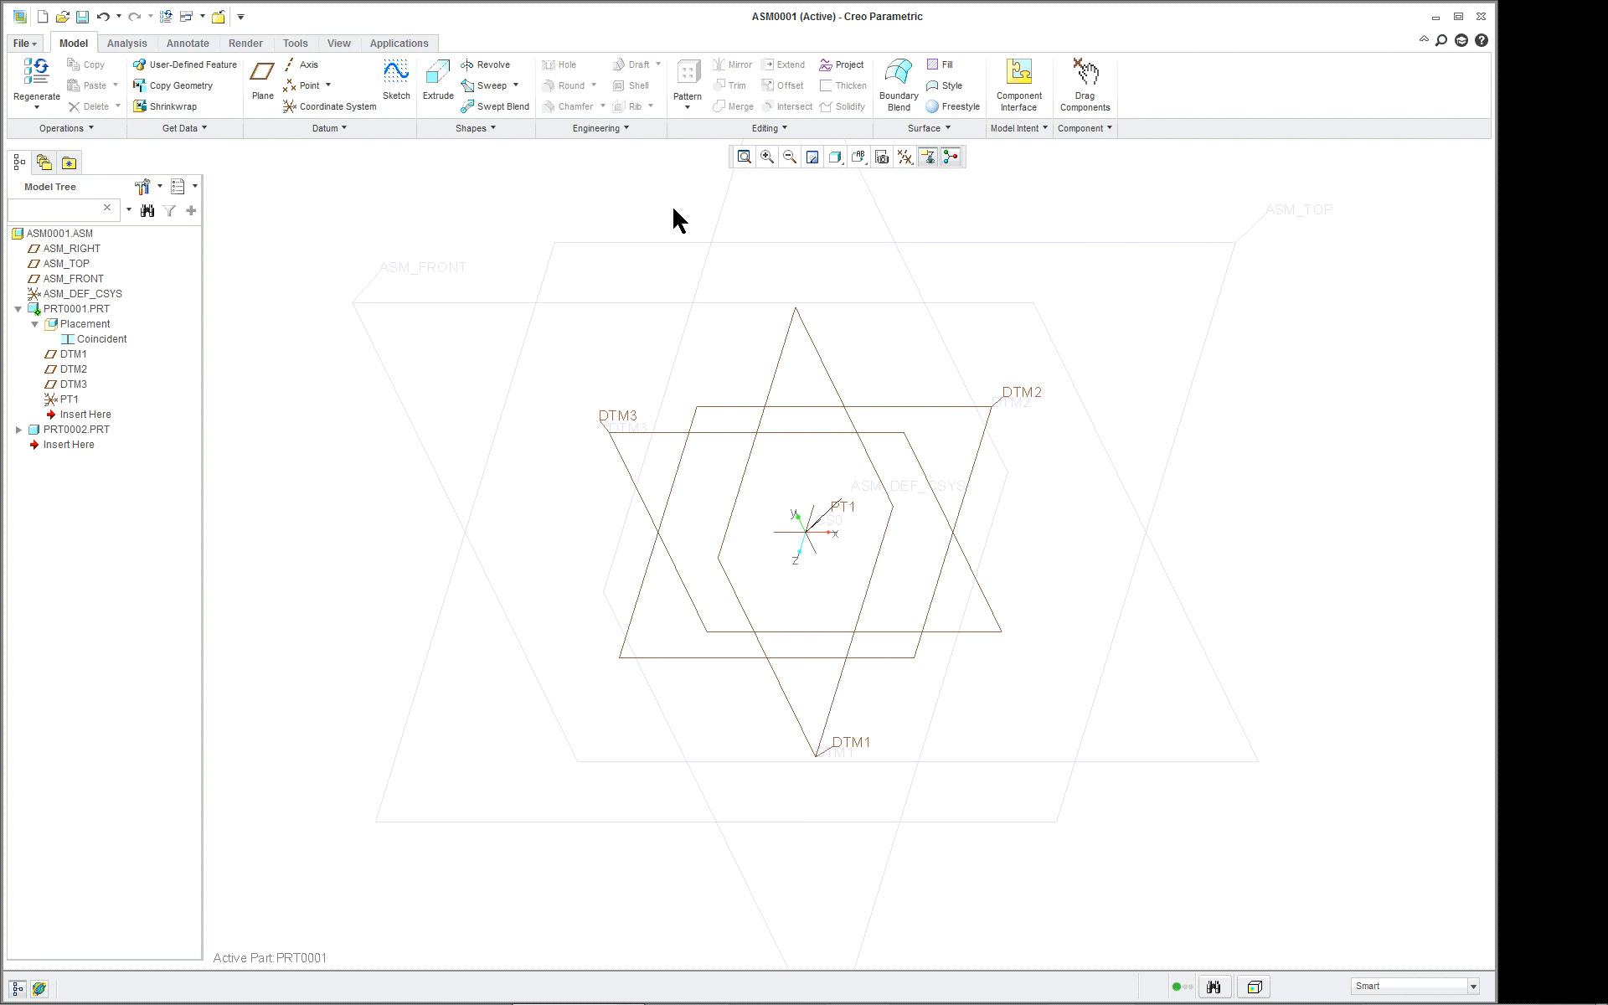
left_click(619, 431)
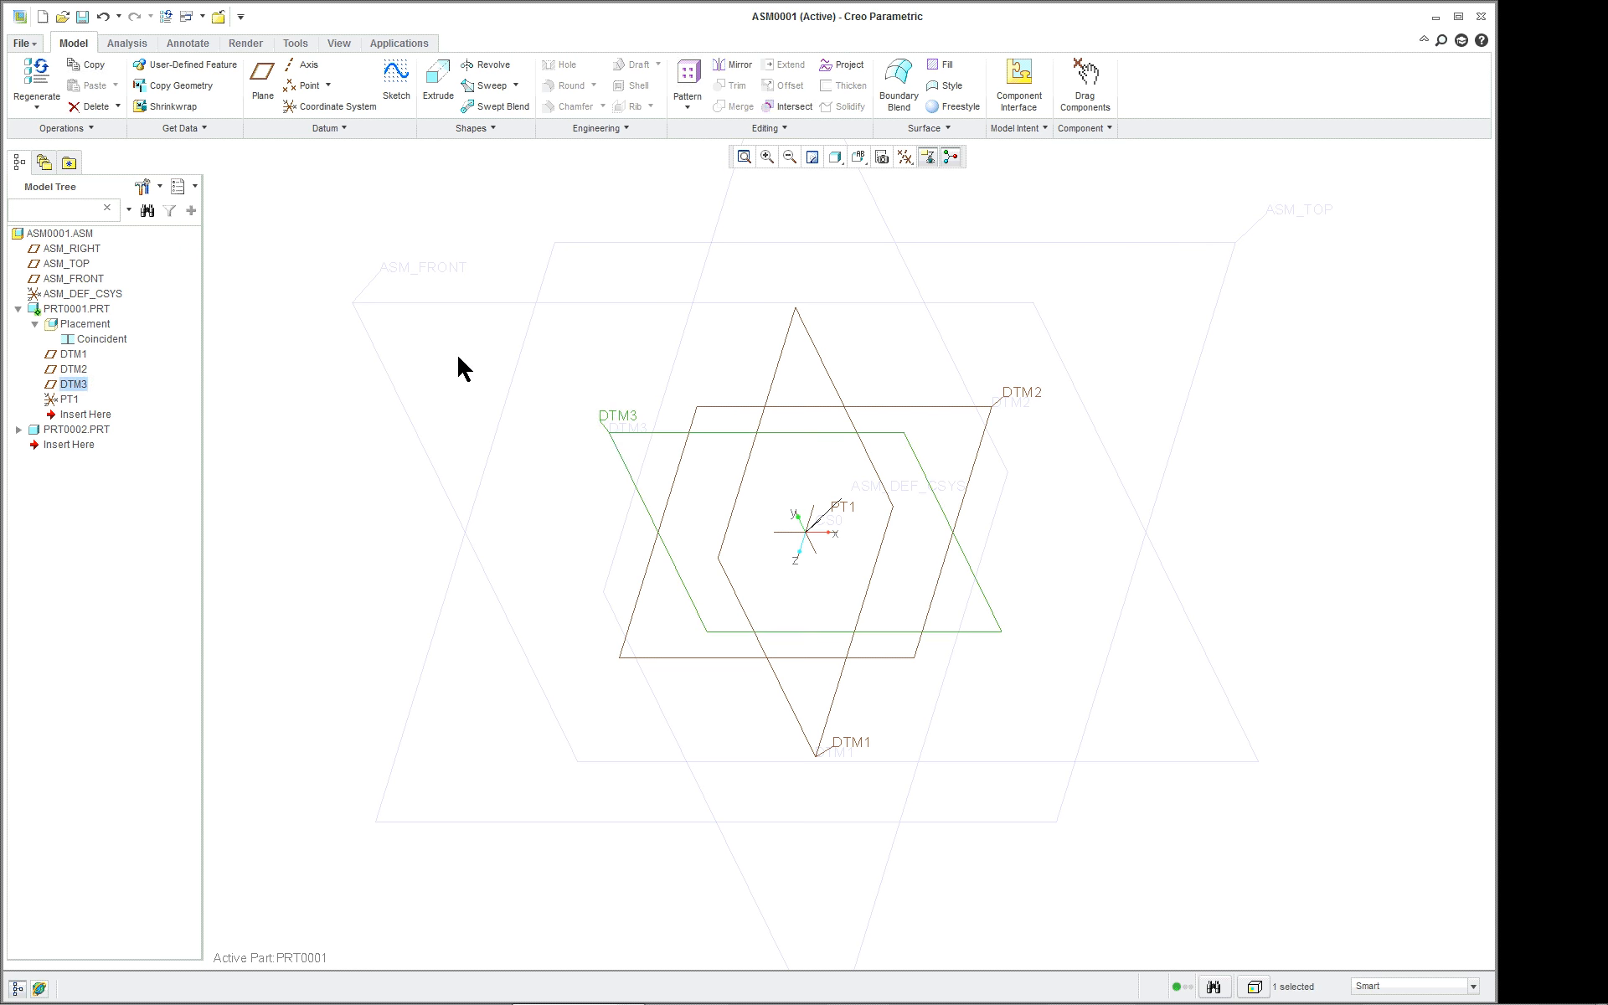
left_click(442, 81)
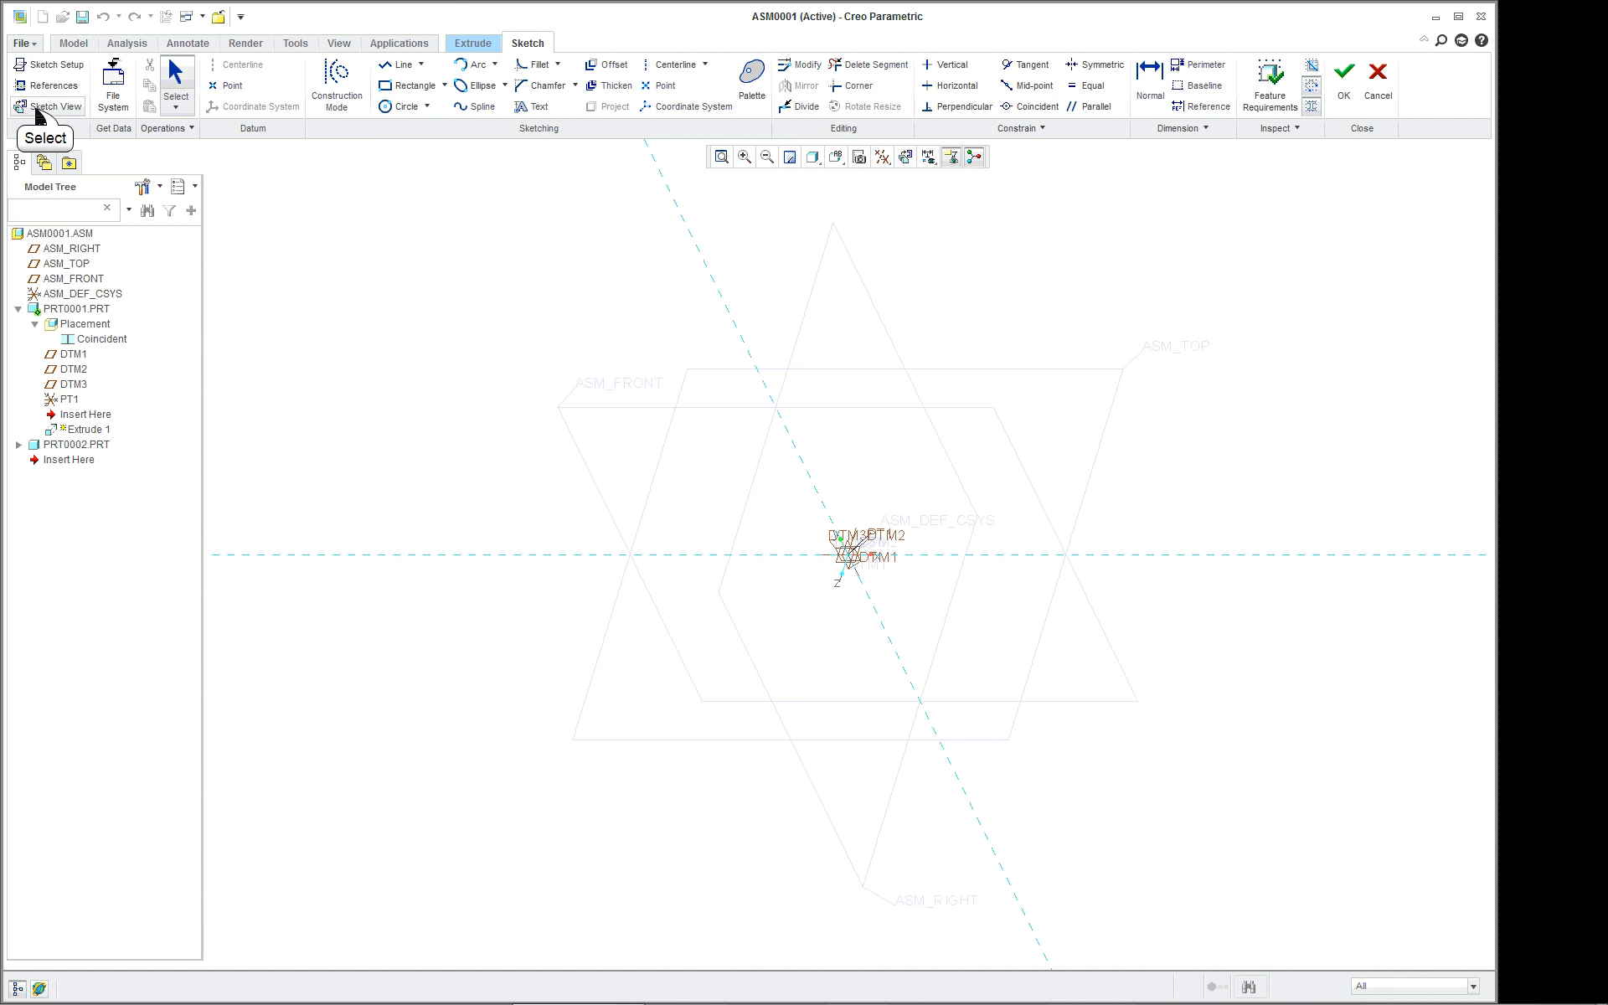
scroll(871, 598, "up", 5)
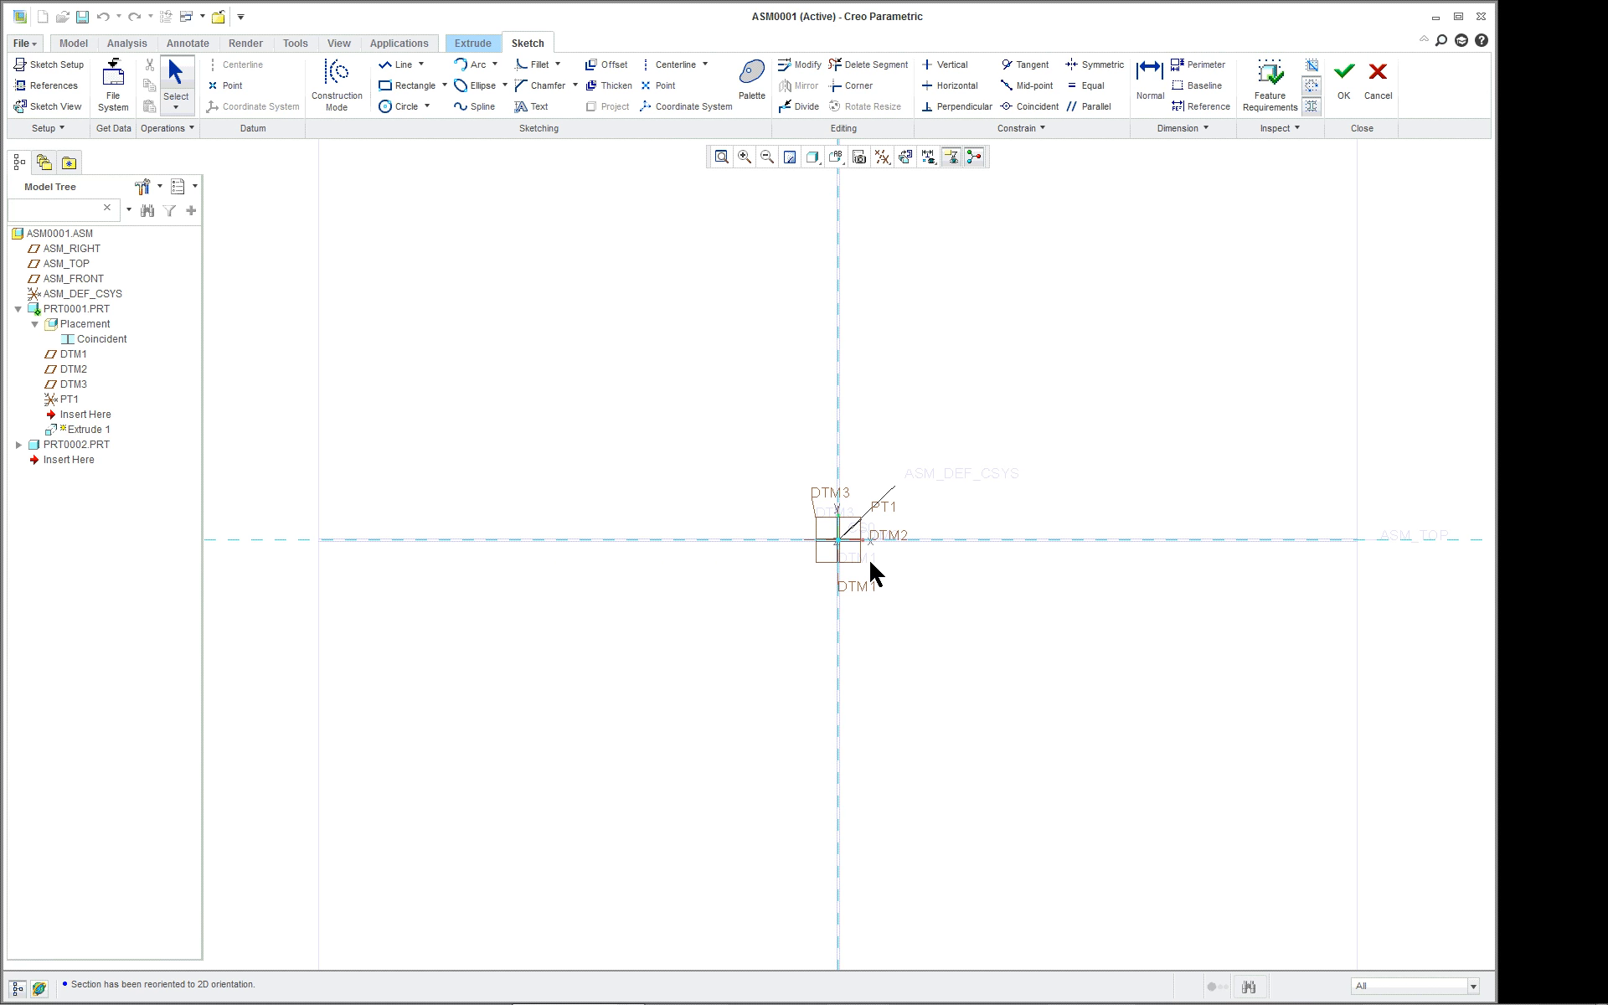
scroll(955, 523, "up", 1)
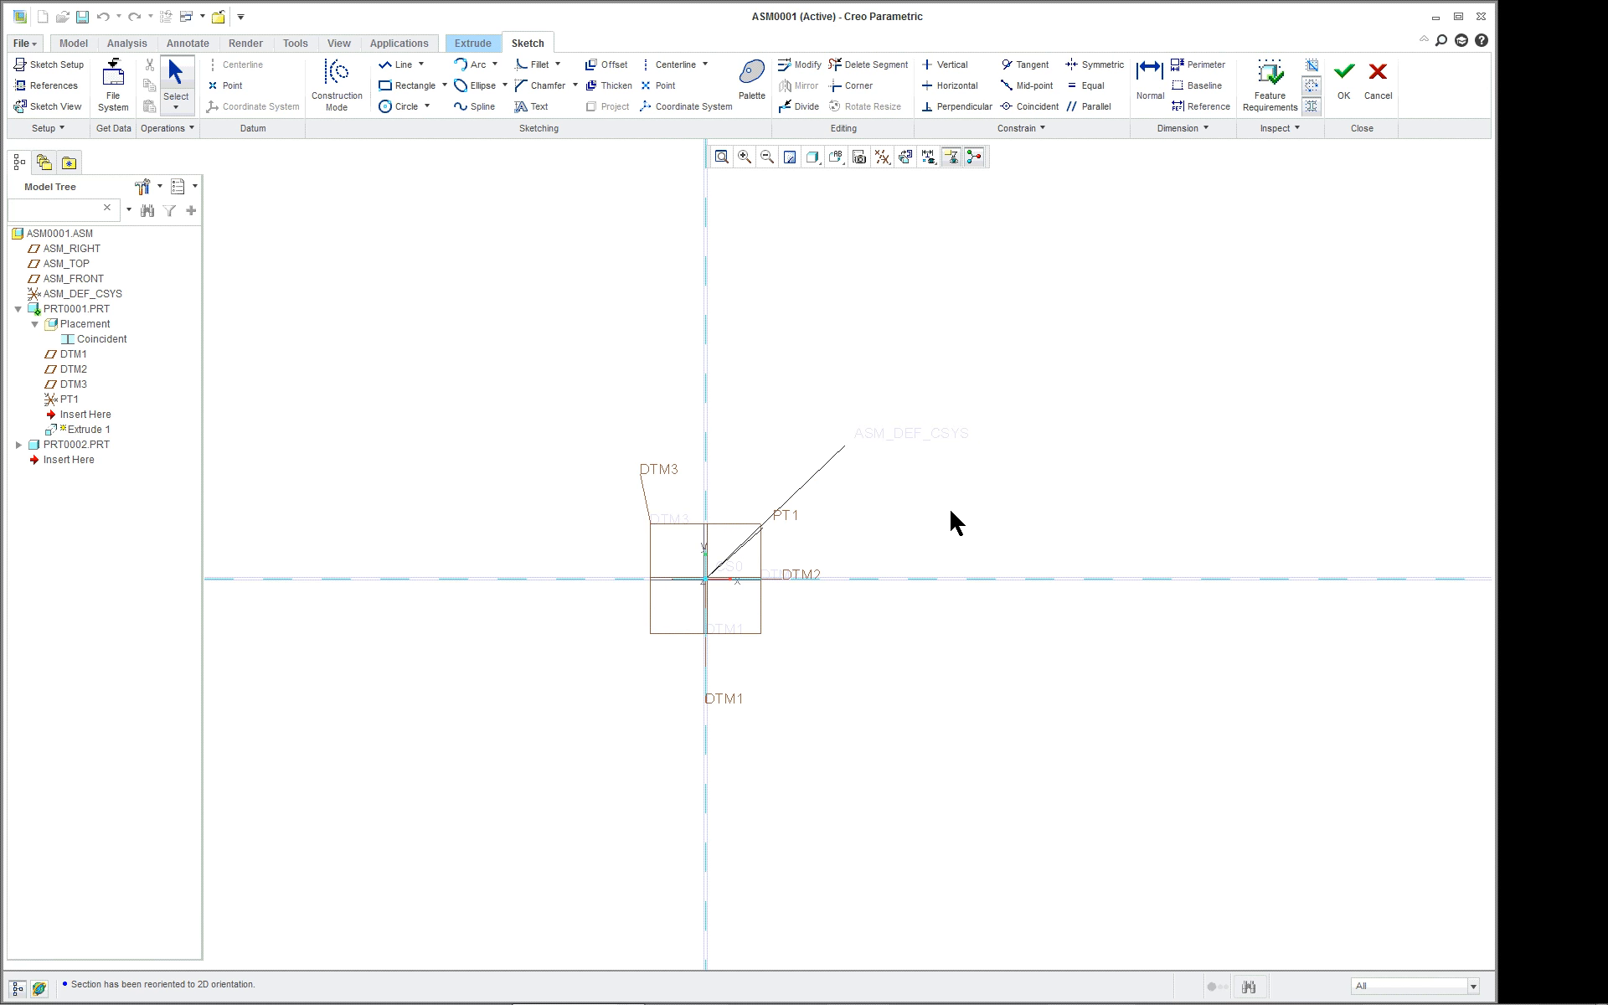
- Check which references the extrude sketch uses
right_click(861, 545)
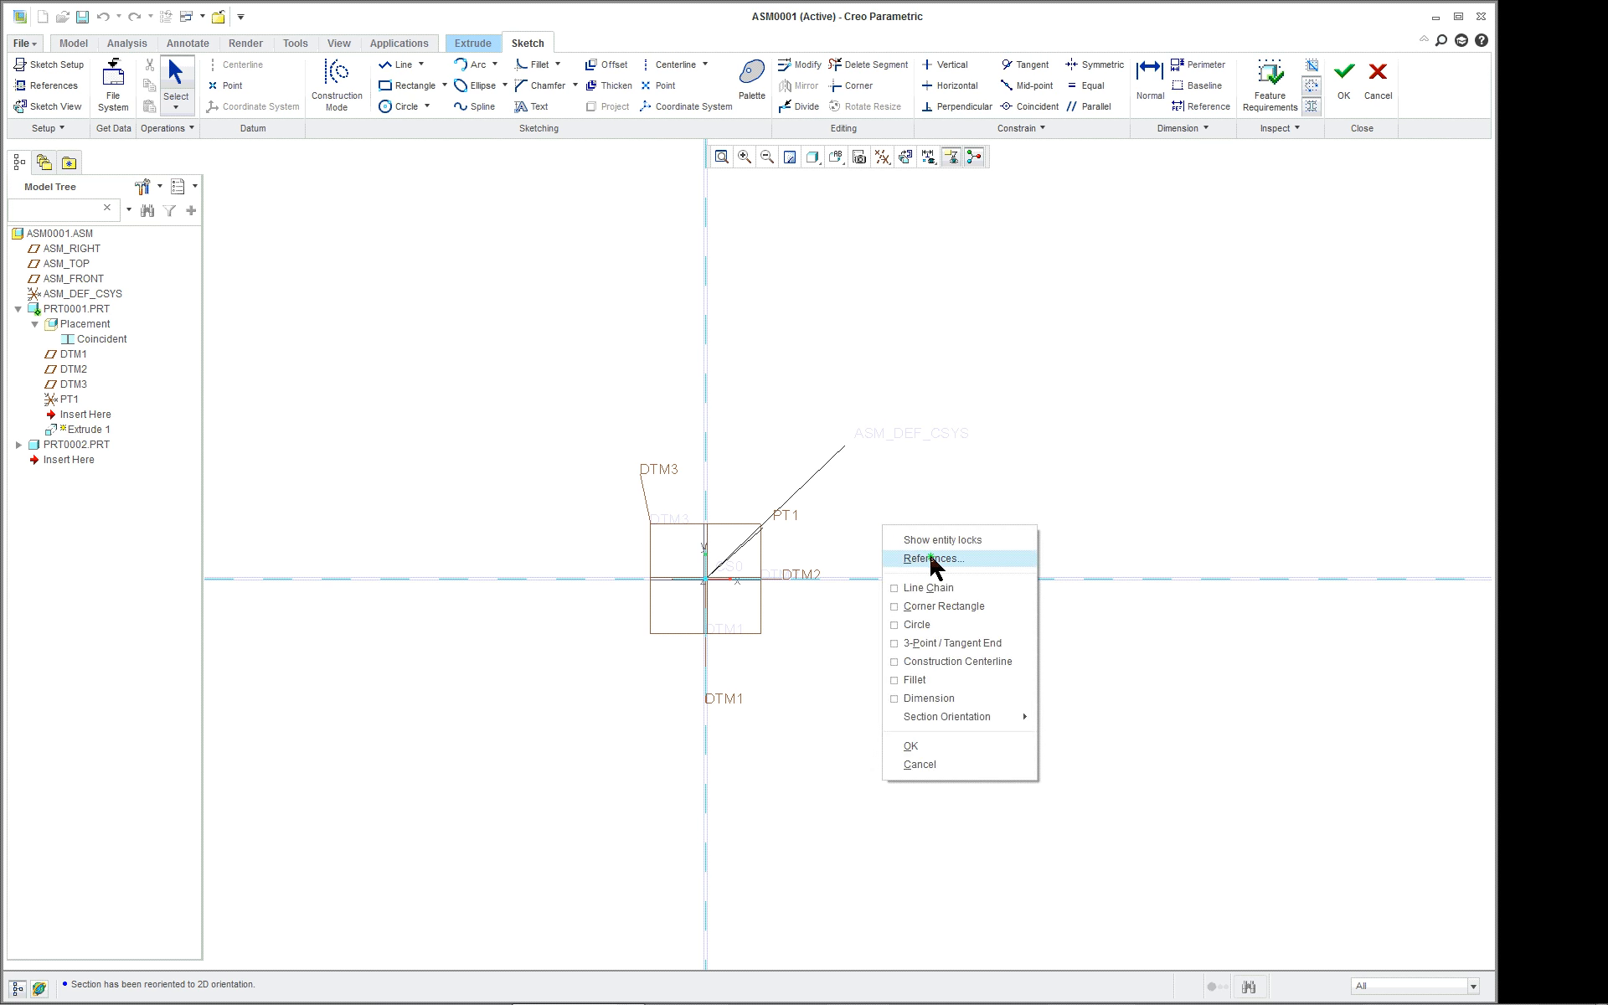
left_click(930, 559)
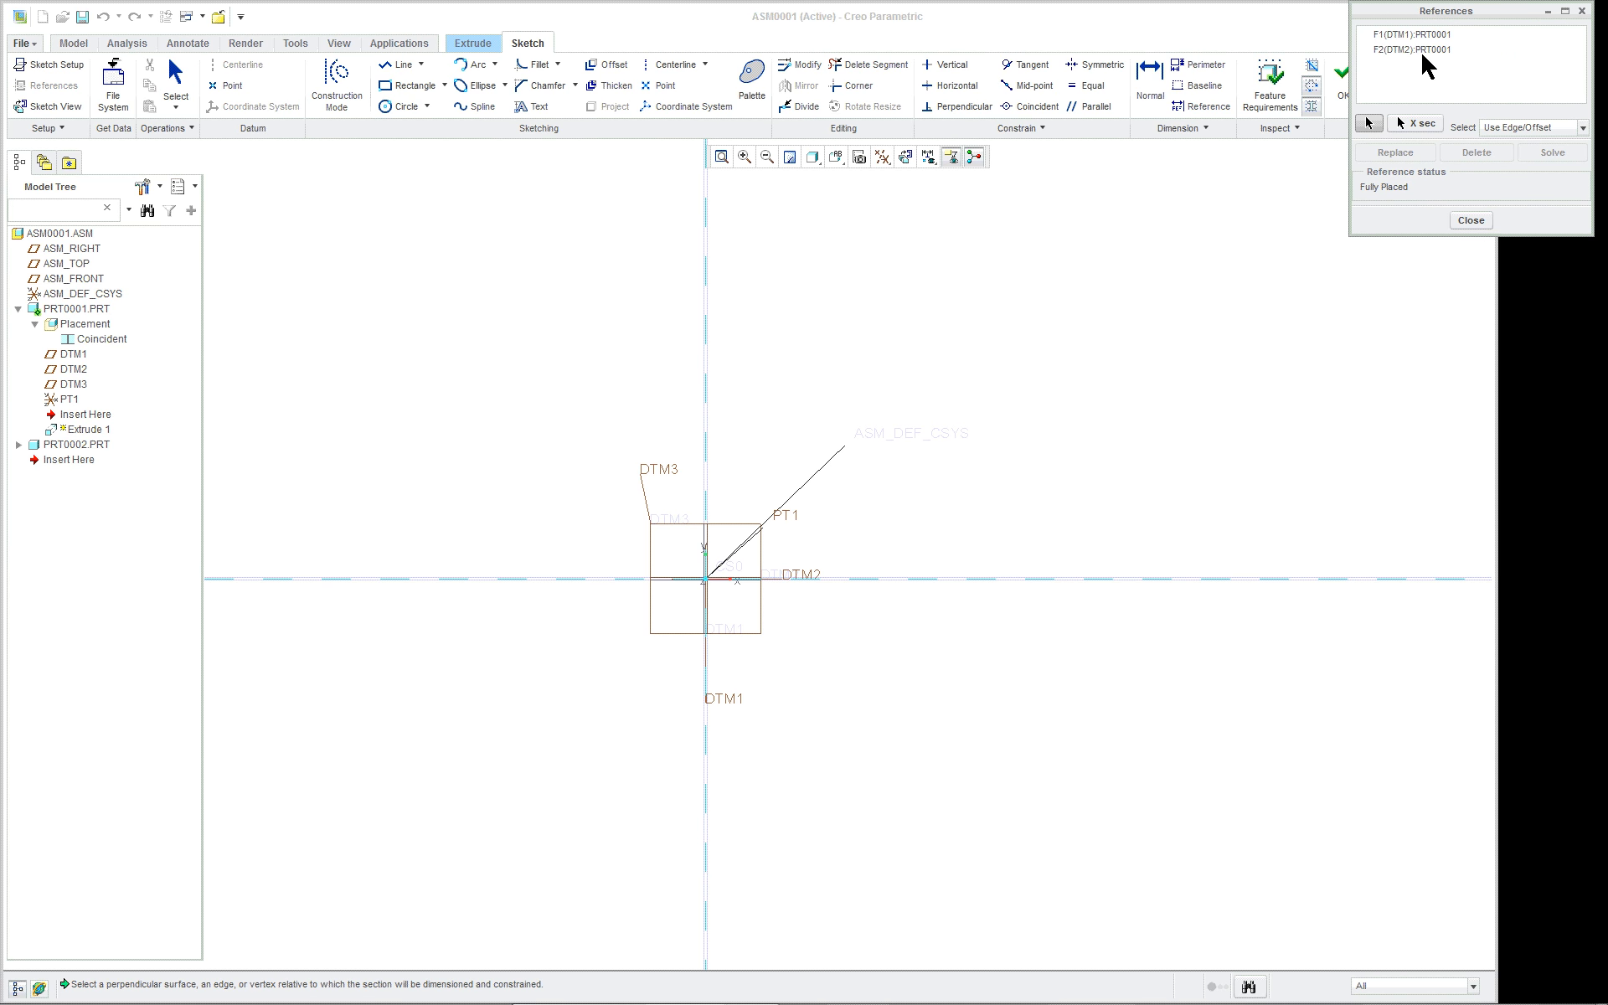
left_click(1470, 220)
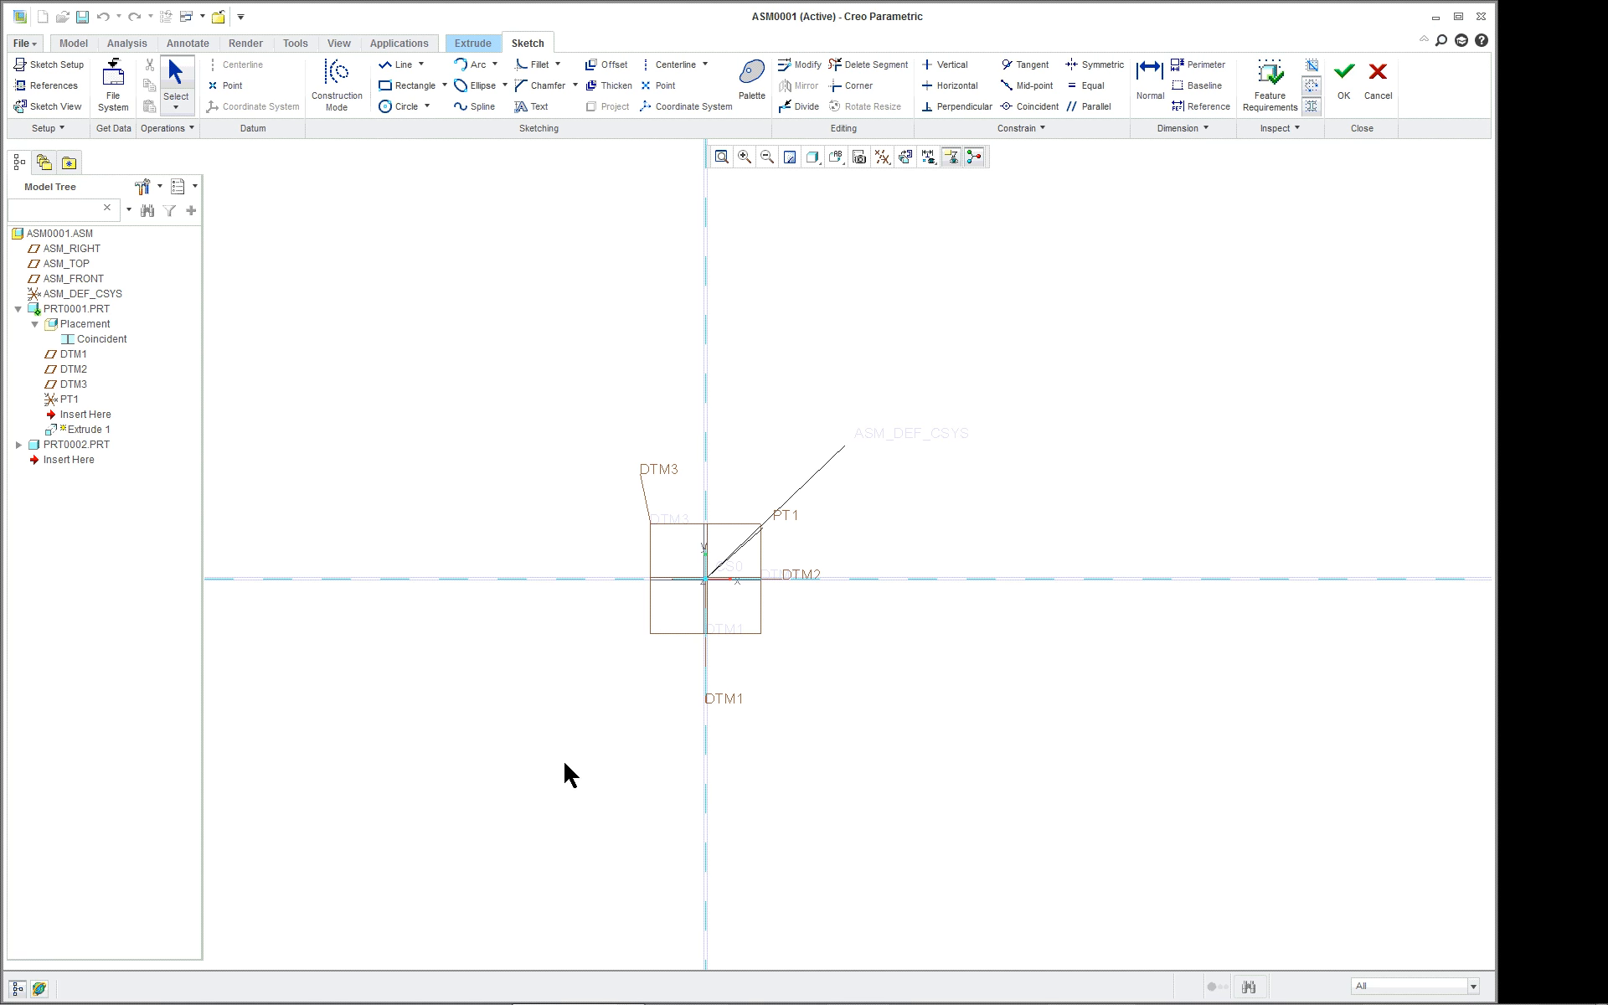
- Add a vertical construction centerline through the sketch origin, along the DTM1 reference
scroll(650, 582, "up", 1)
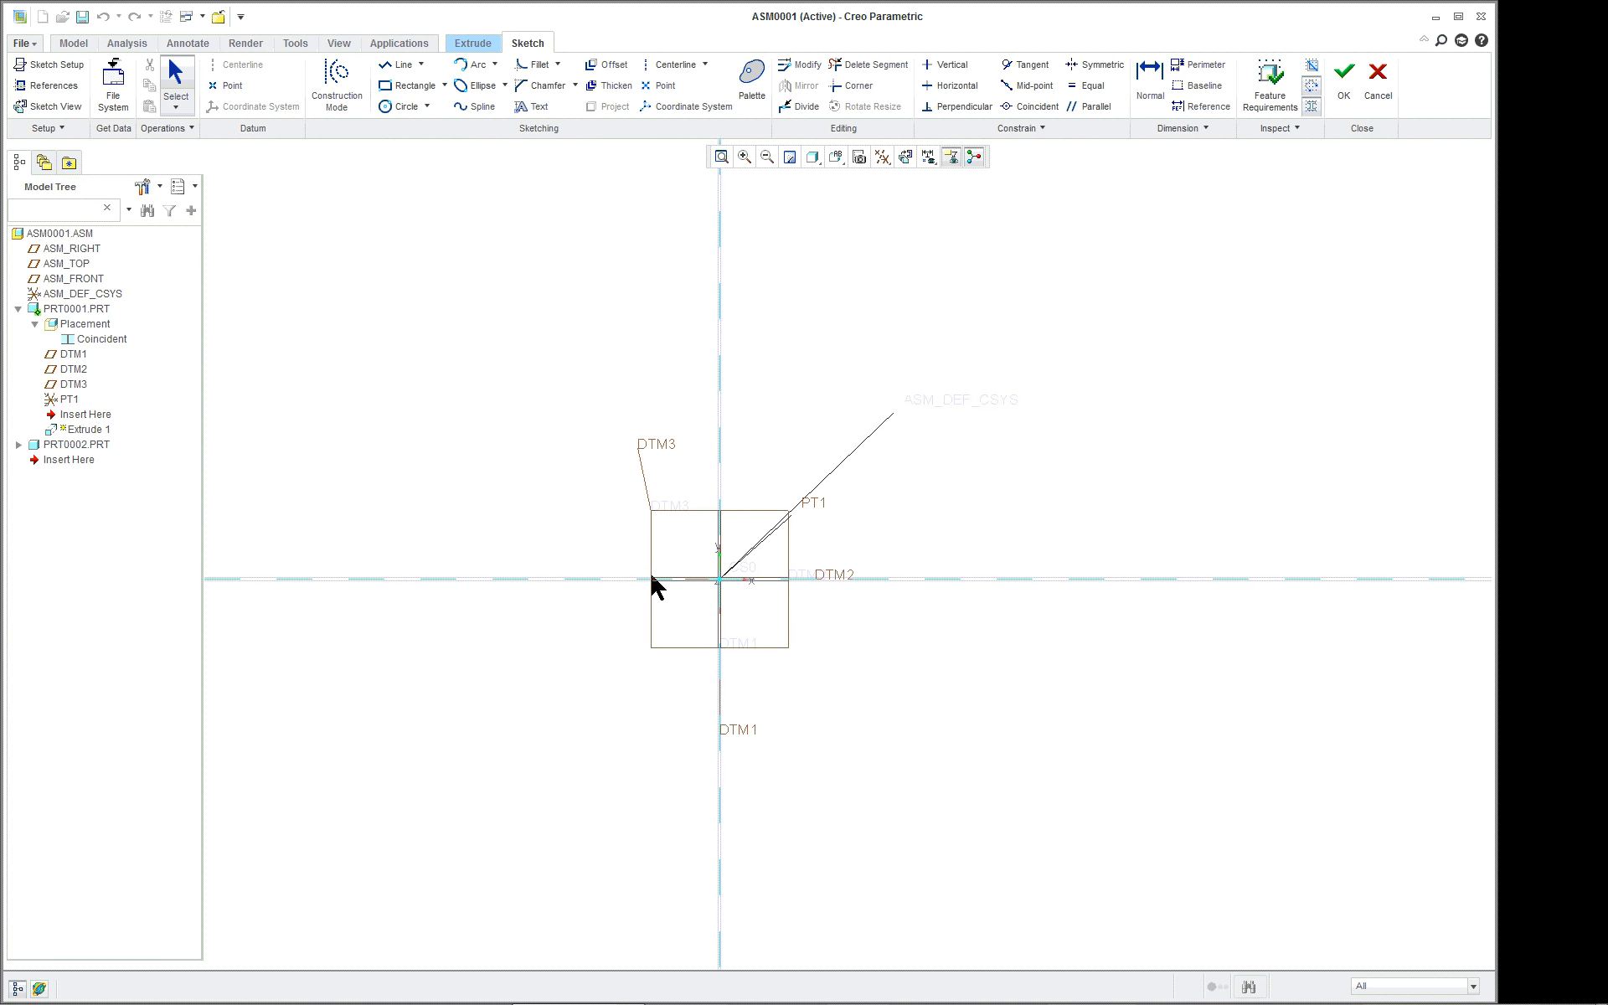
scroll(650, 581, "up", 1)
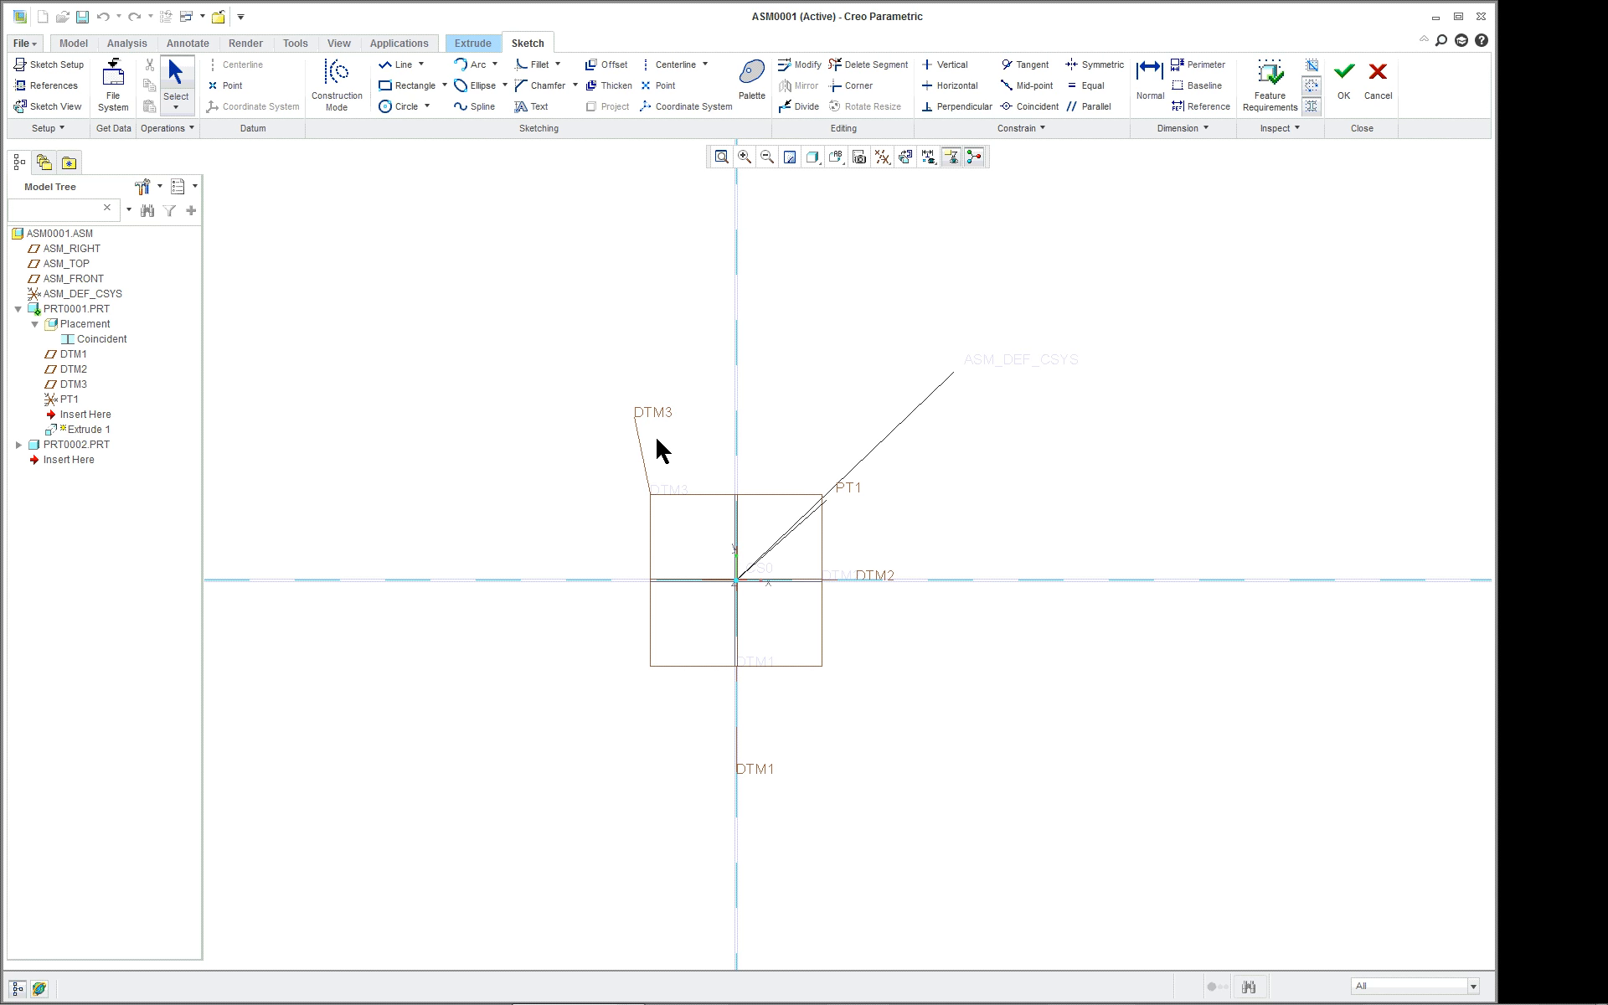
right_click(533, 368)
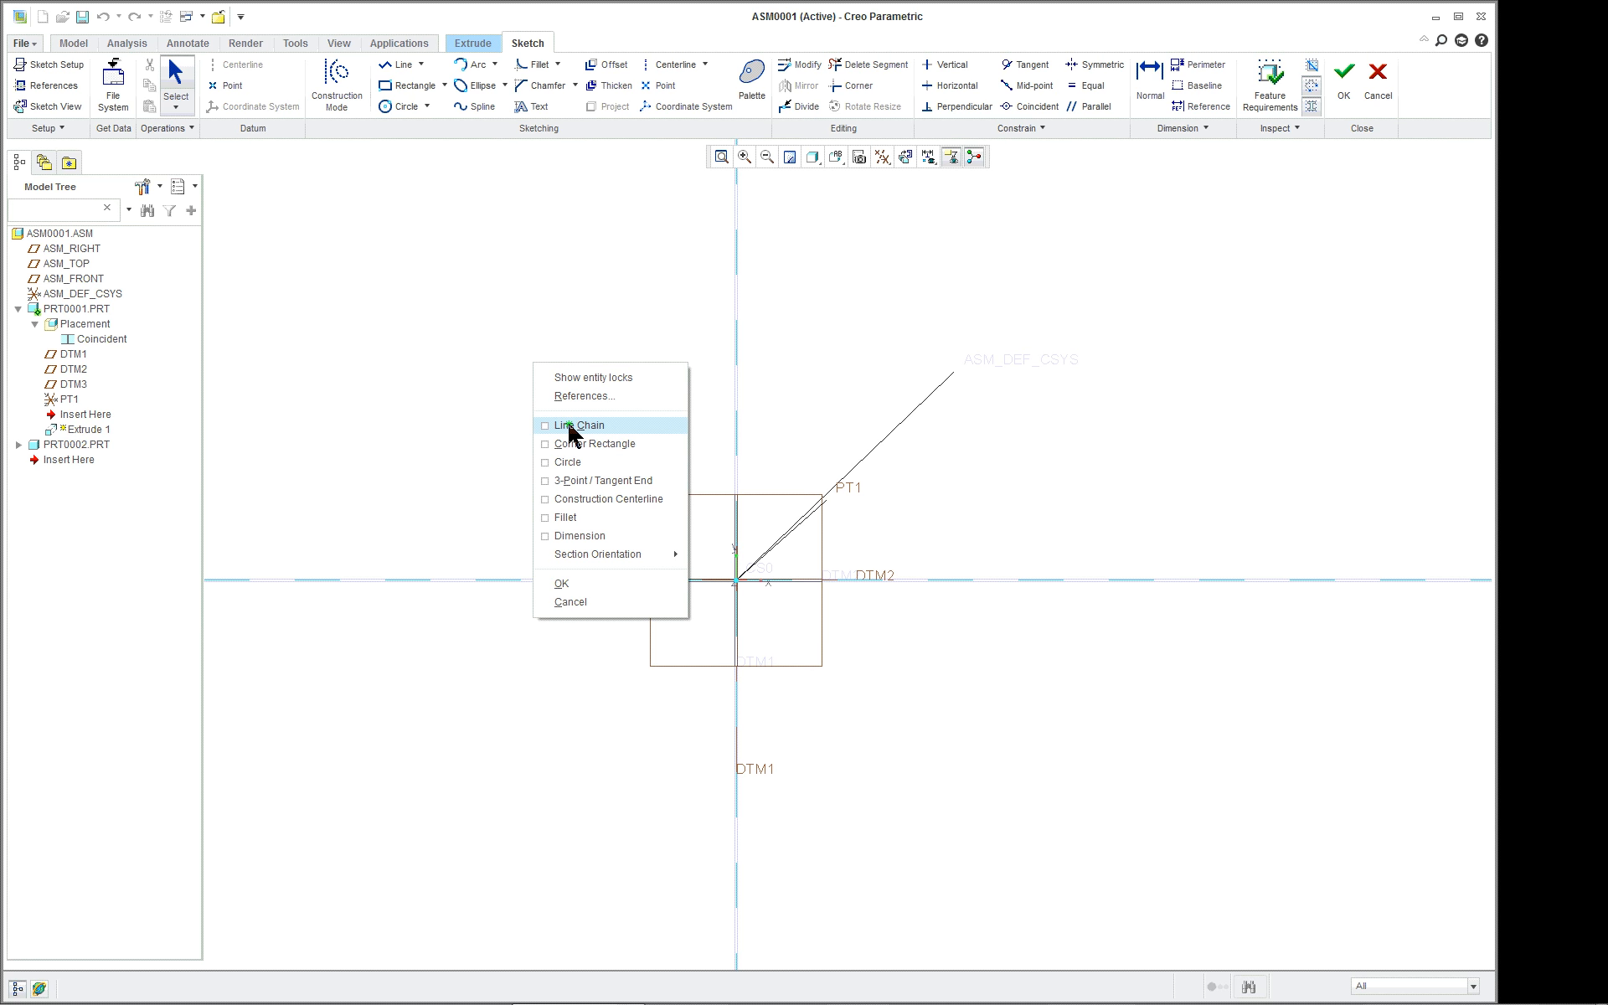
left_click(586, 500)
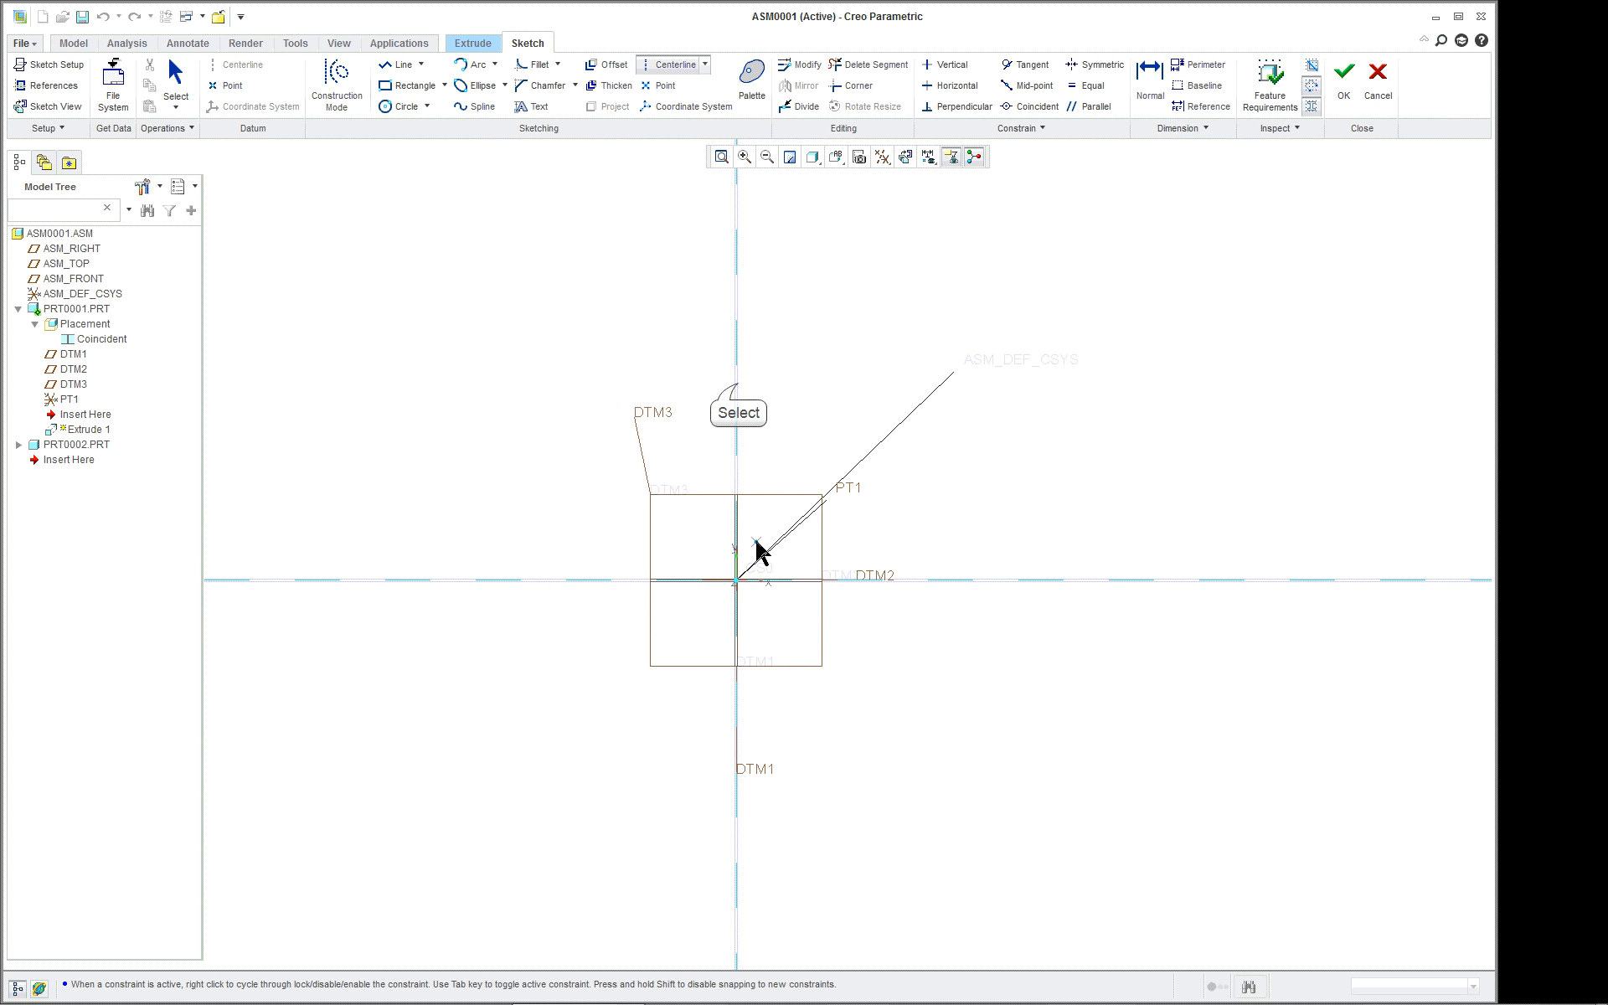
scroll(737, 384, "down", 1)
left_click(737, 383)
left_click(735, 452)
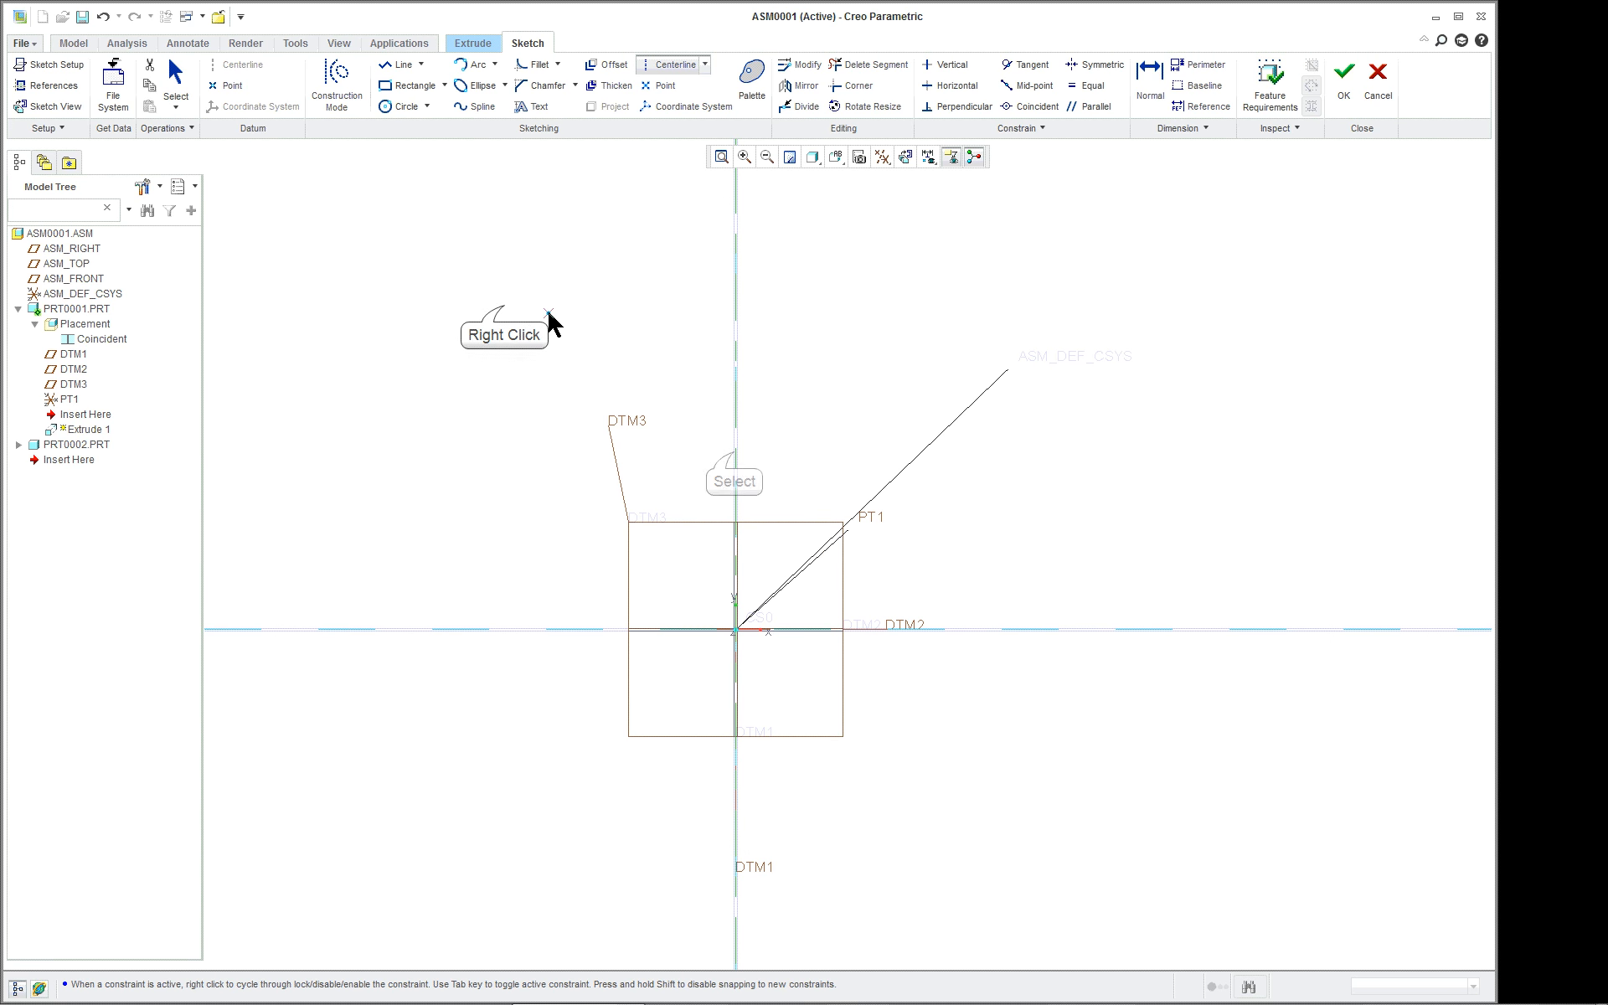
middle_click(551, 323)
right_click(506, 315)
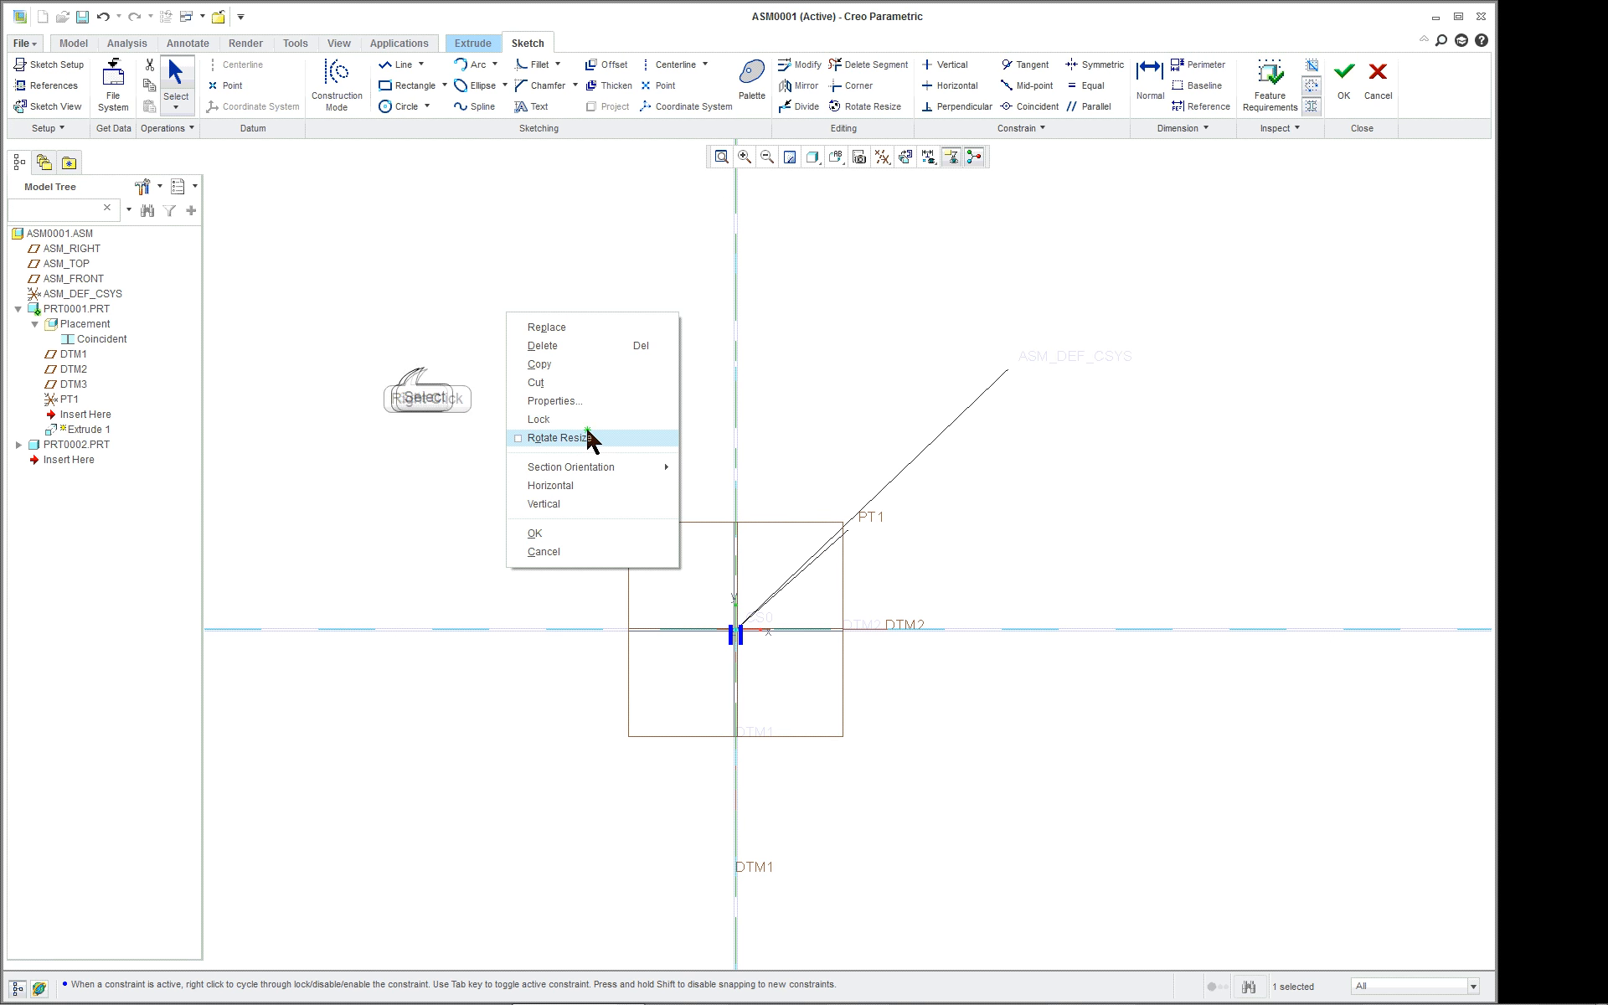
left_click(419, 368)
- Sketch an open half-profile line chain from the origin to the centerline, about 23.5 wide and 20.6 high, with a 9.4 top edge and undercut slot side
right_click(425, 375)
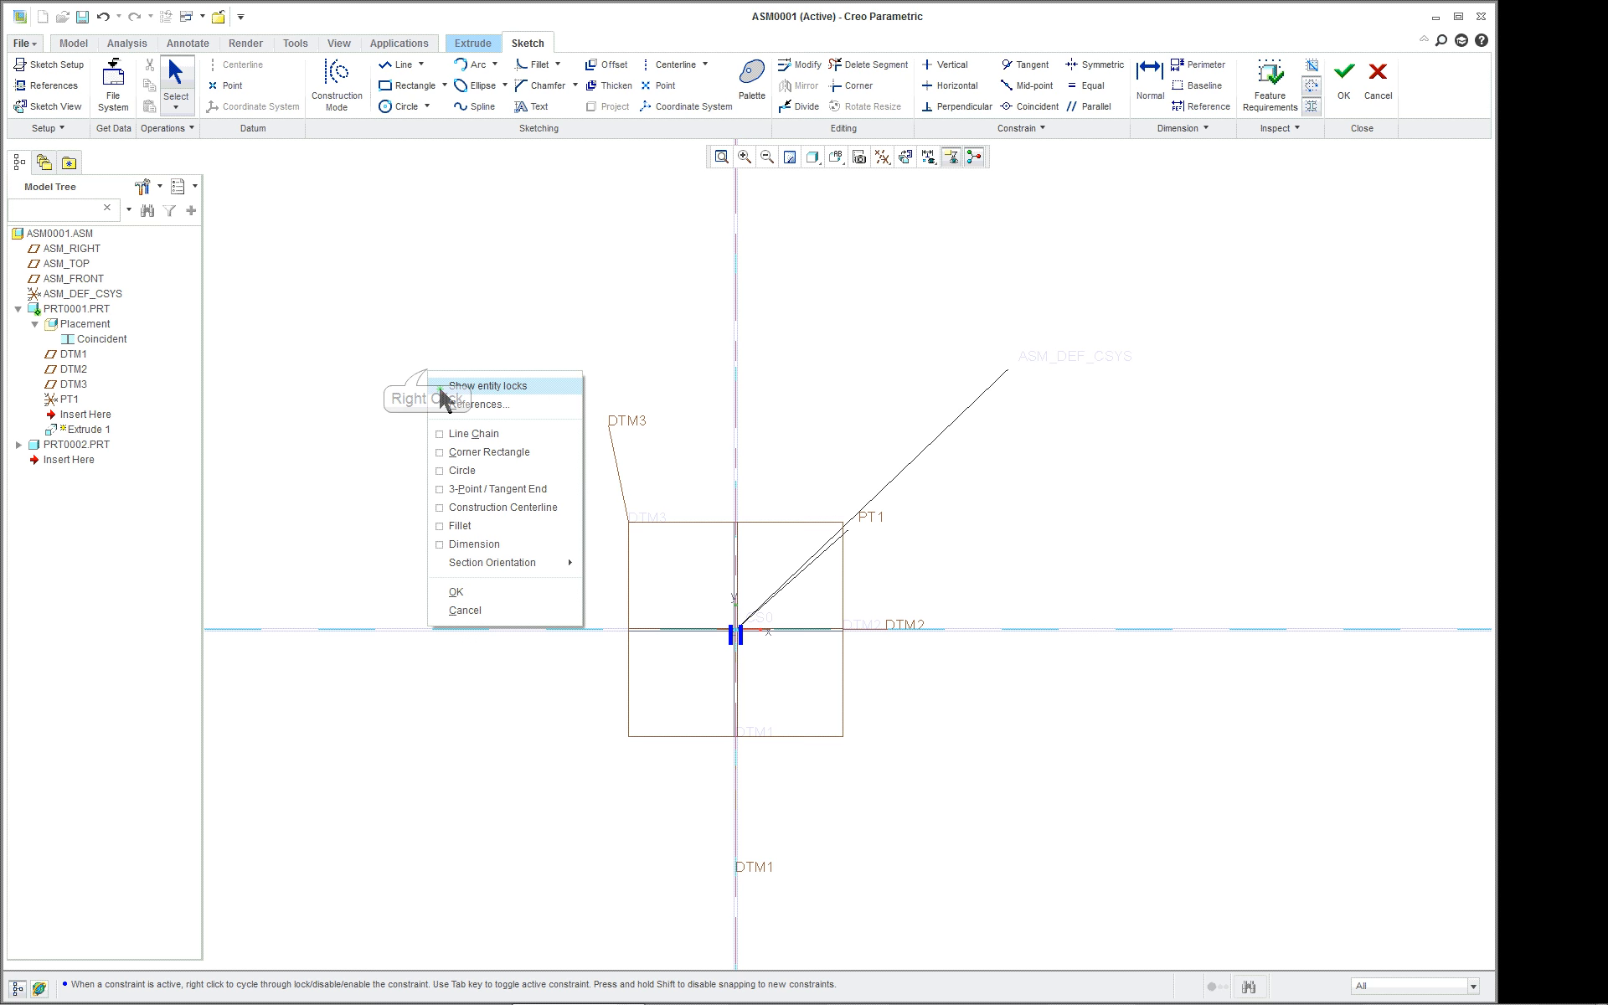
left_click(485, 441)
left_click(735, 628)
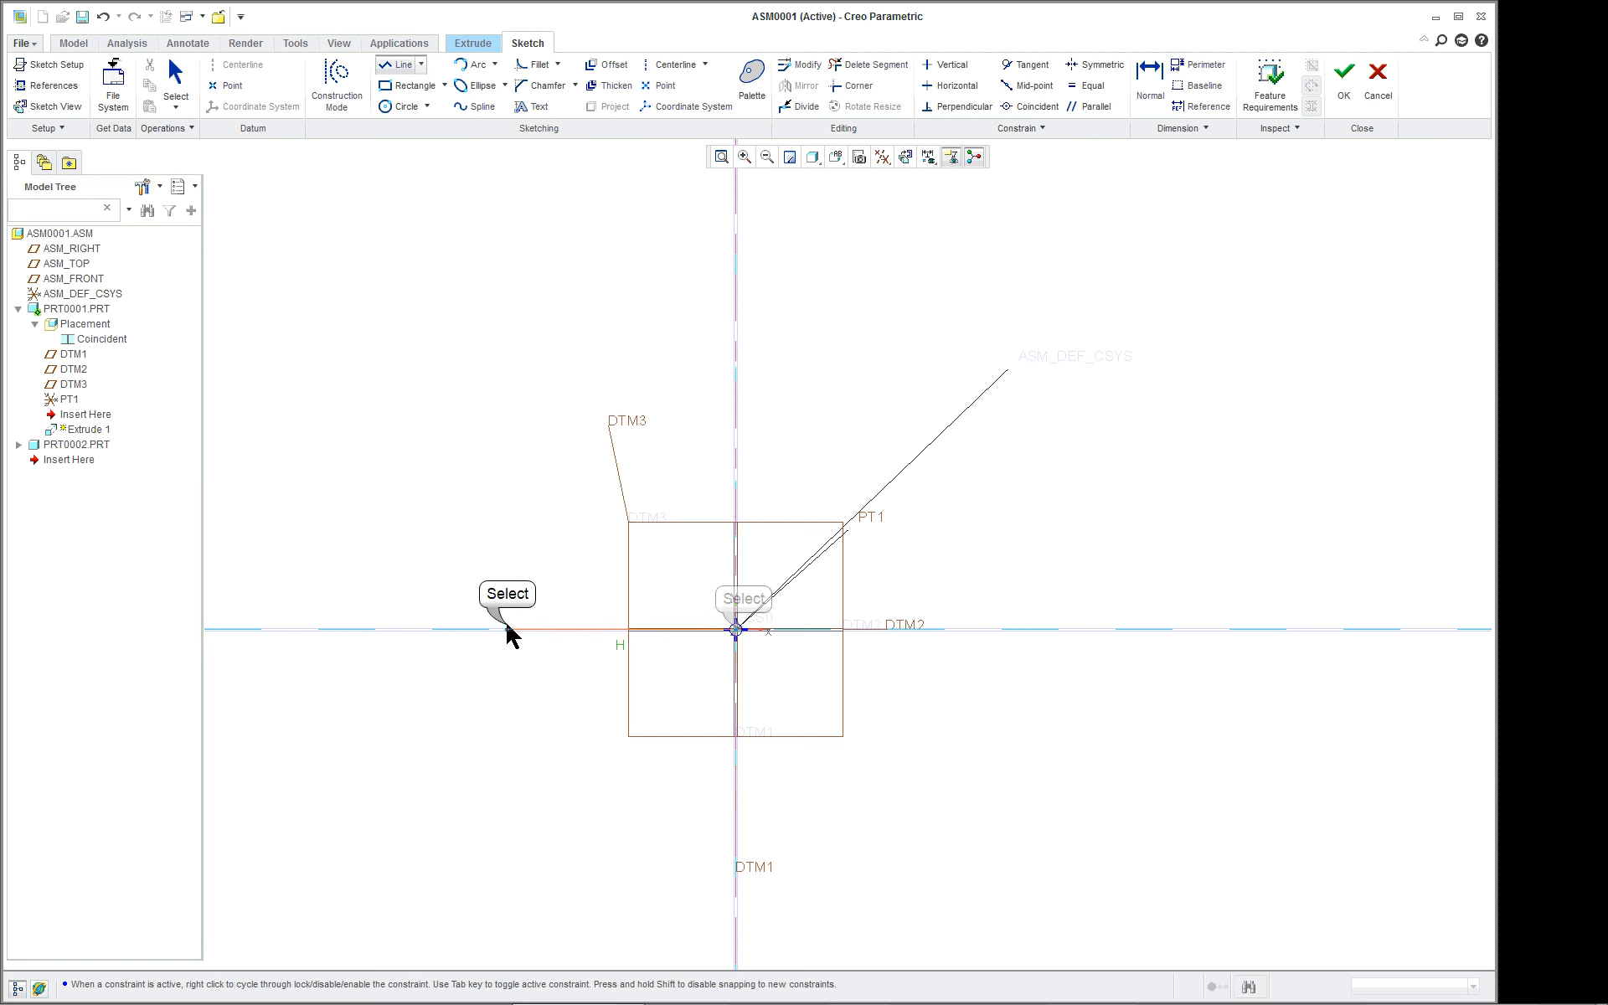
left_click(506, 430)
left_click(560, 430)
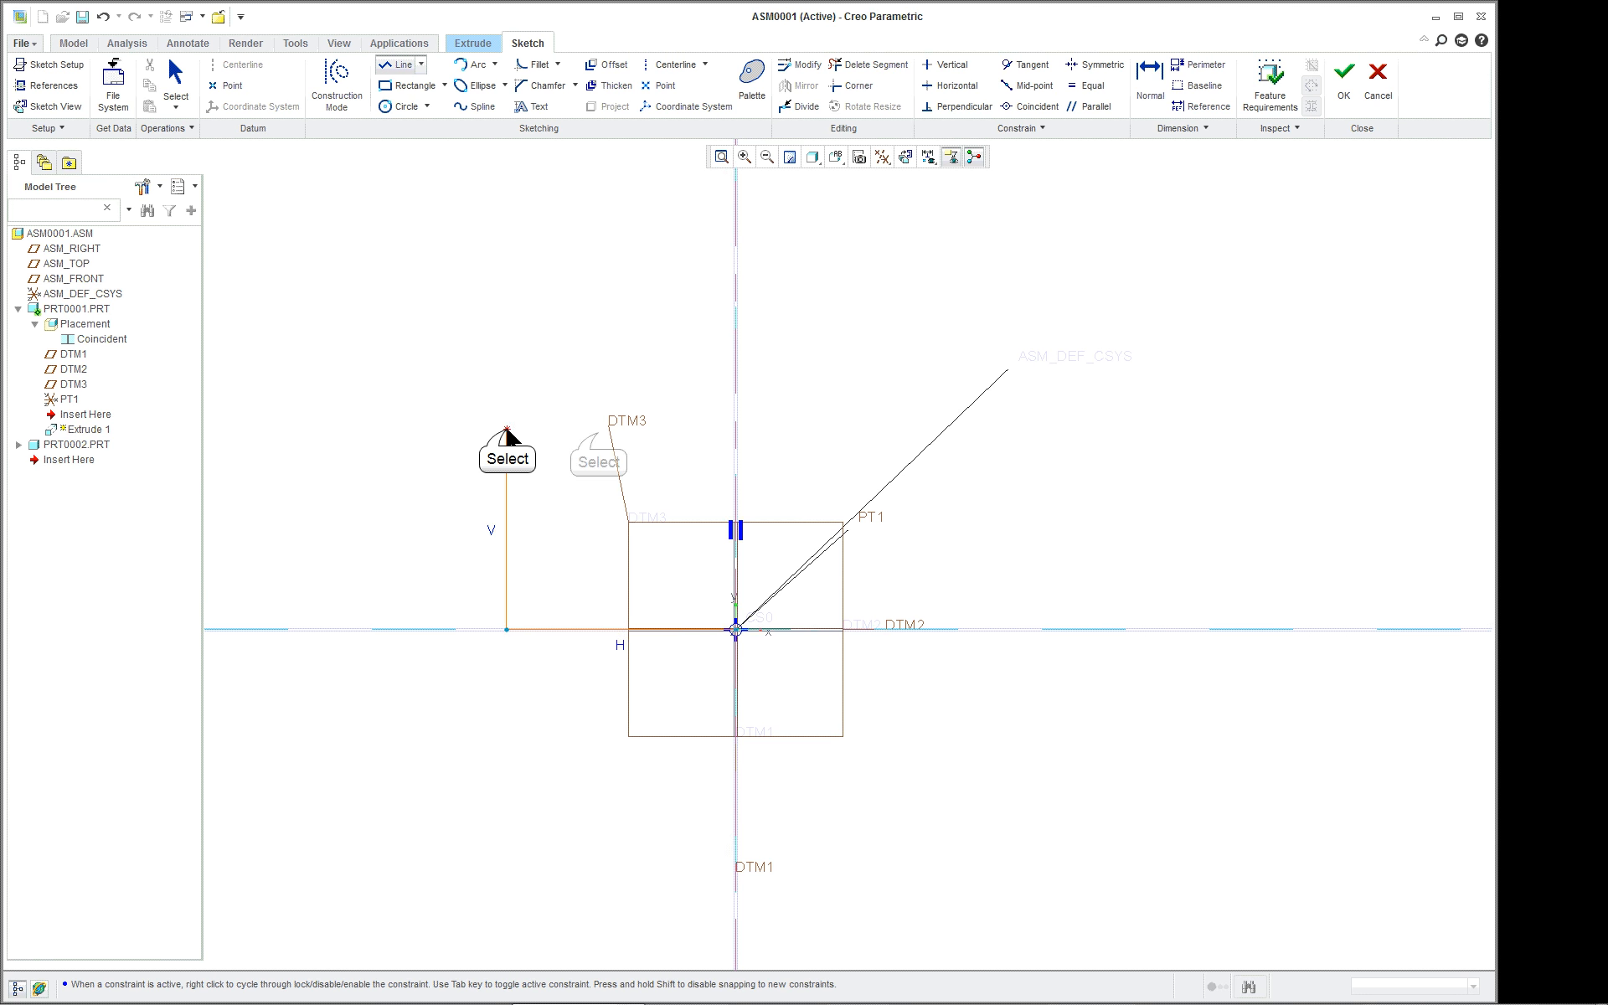
left_click(598, 430)
left_click(575, 483)
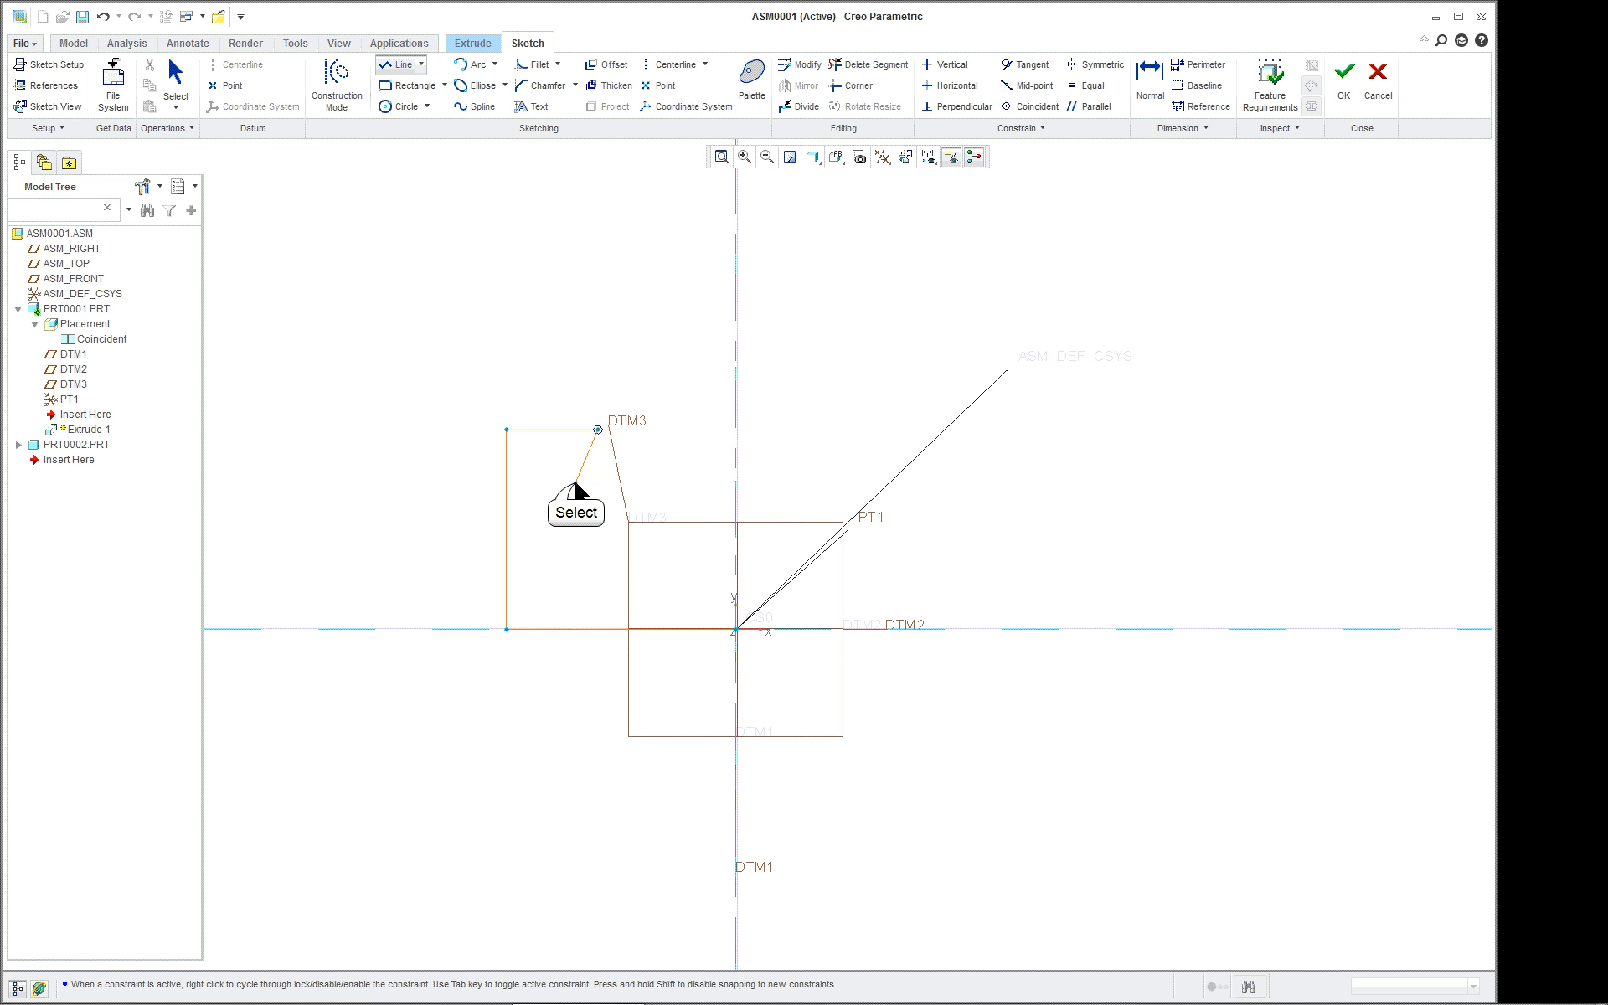
left_click(715, 483)
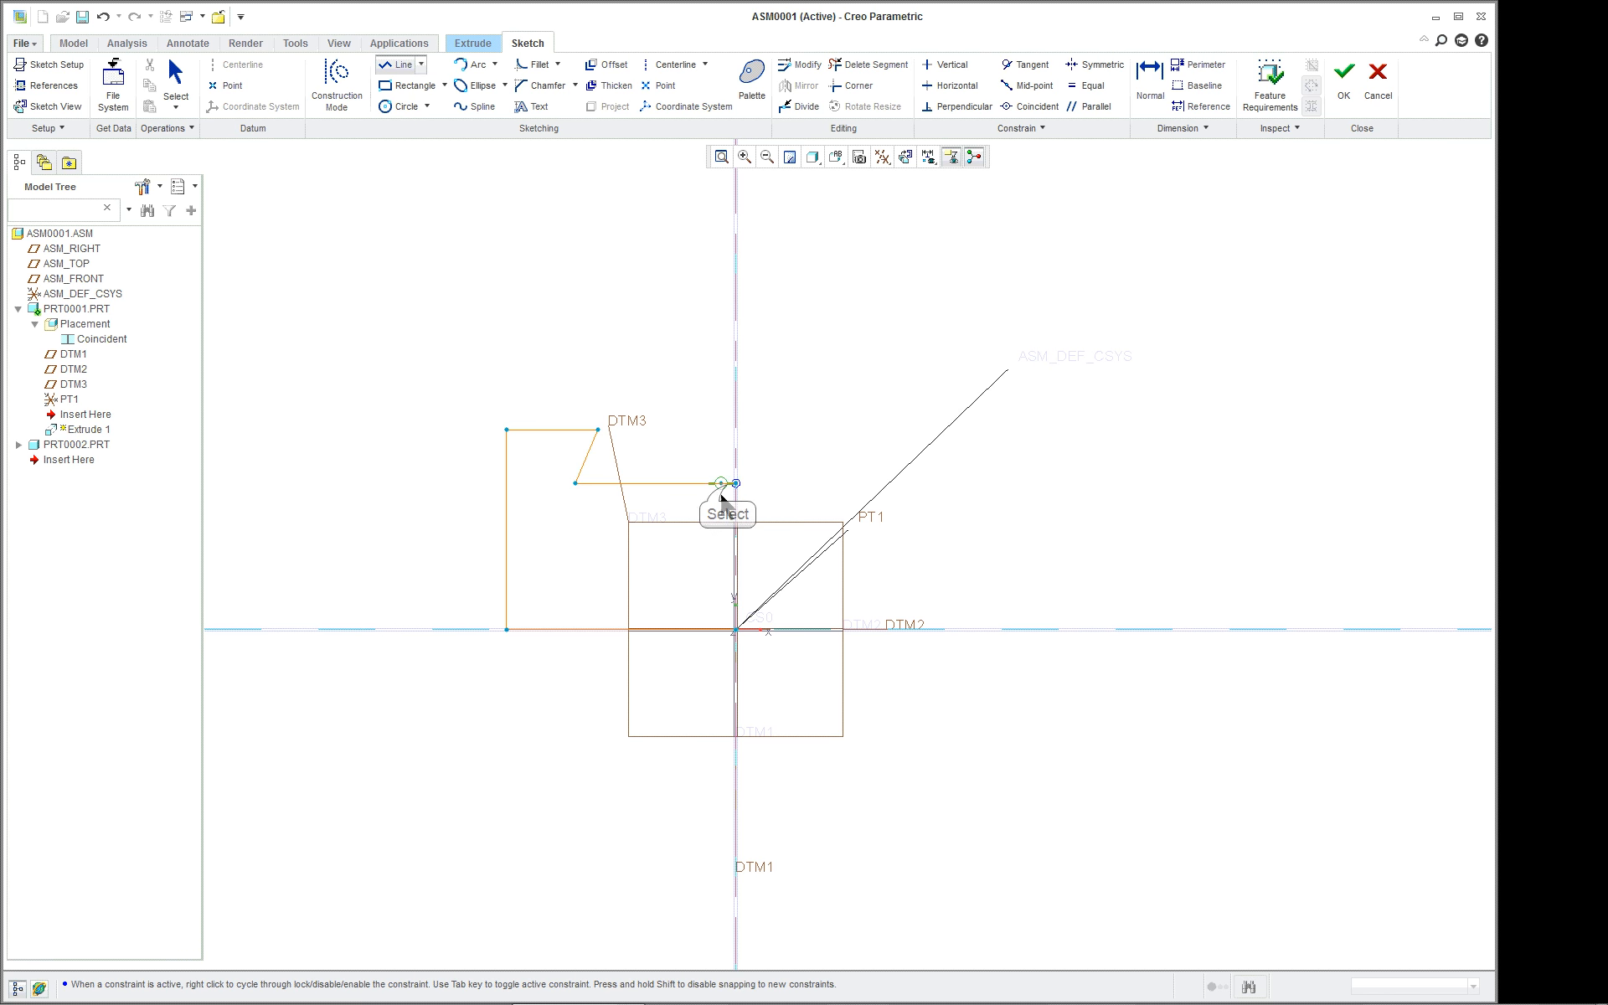
left_click(733, 484)
middle_click(809, 424)
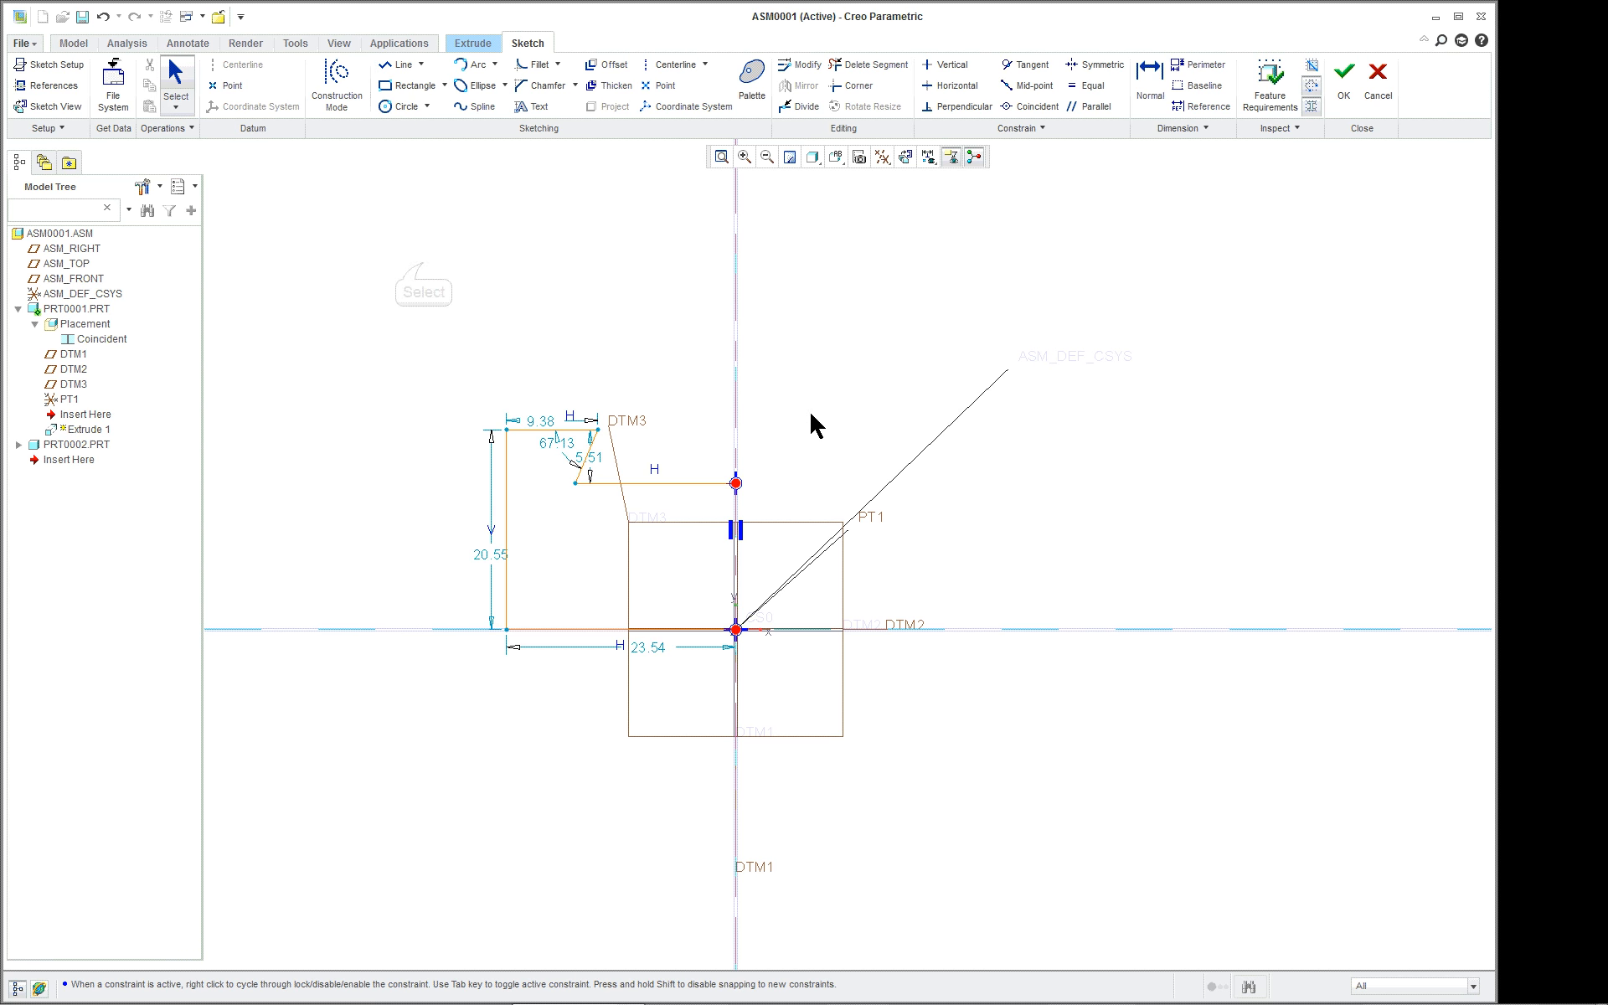
- Mirror the half profile about the vertical centerline and finish the sketch
mouse_move(430, 265)
left_mouse_down()
mouse_move(782, 736)
mouse_move(838, 758)
left_mouse_up()
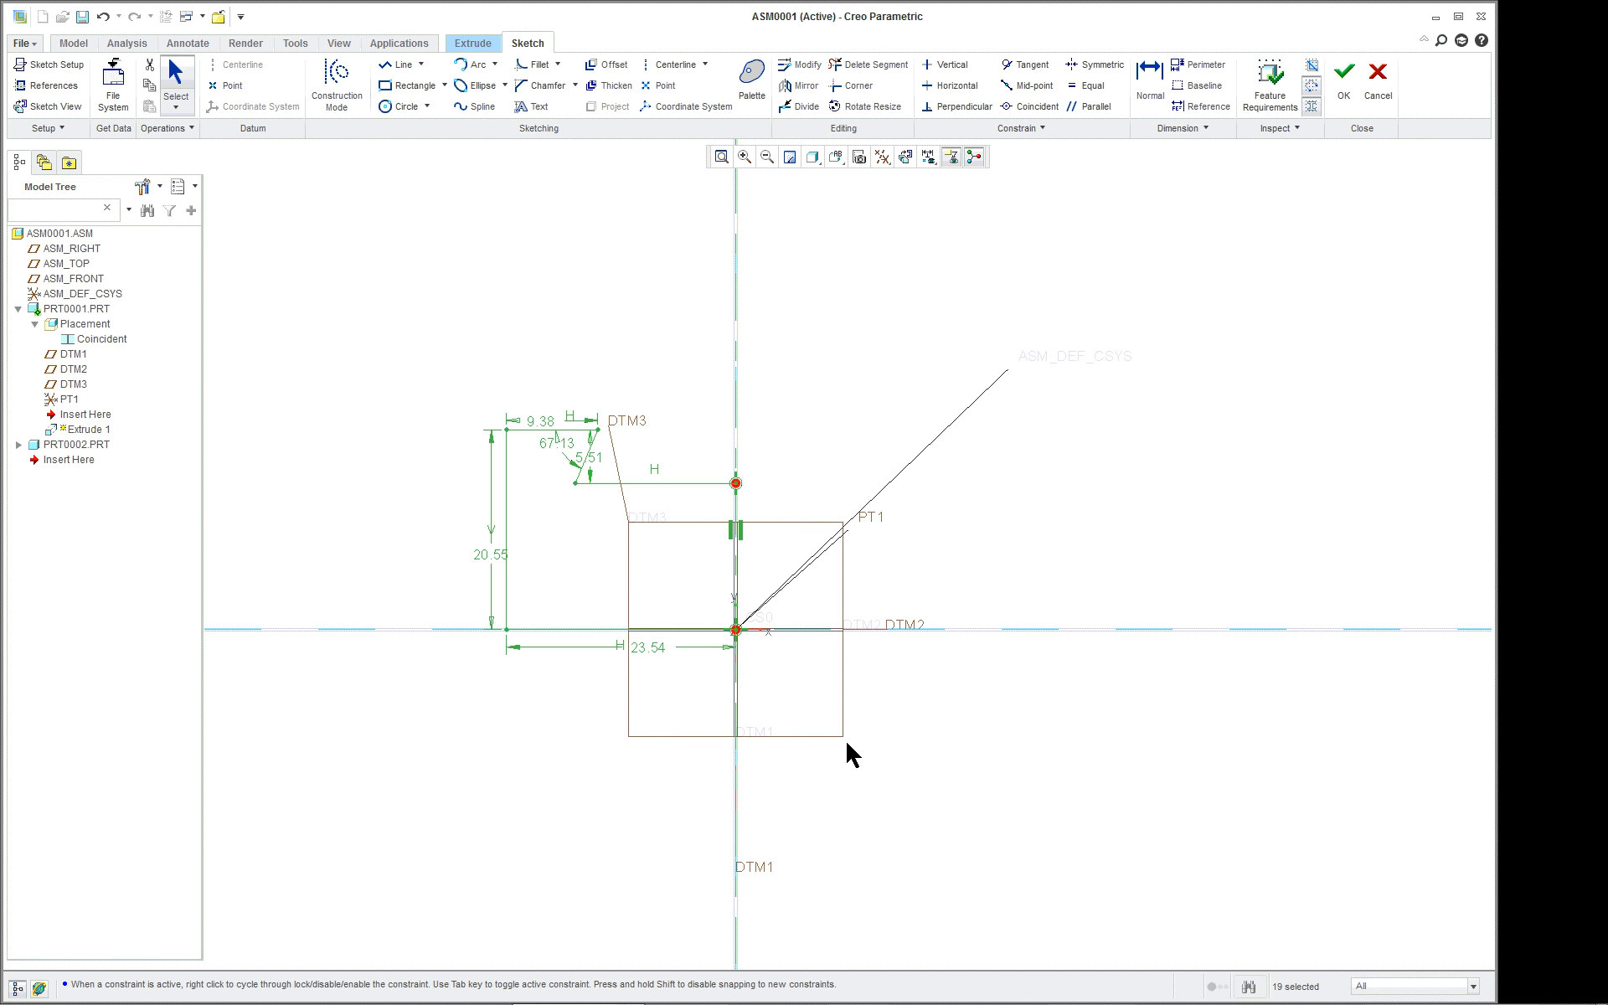
left_click(801, 85)
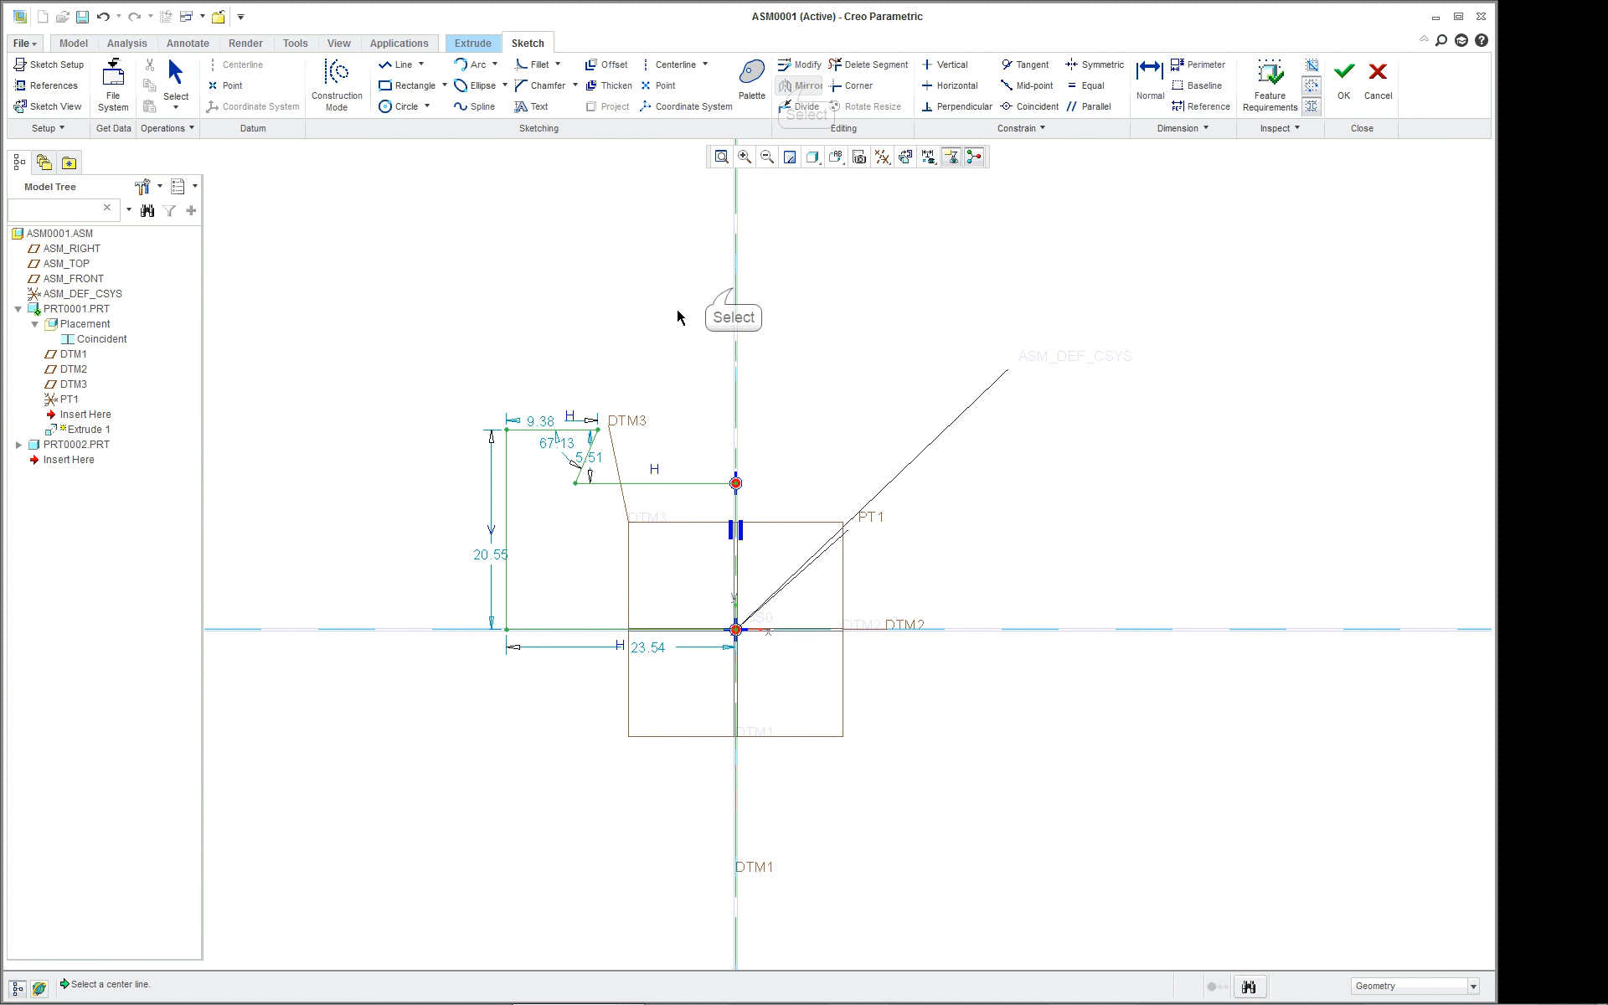
left_click(733, 290)
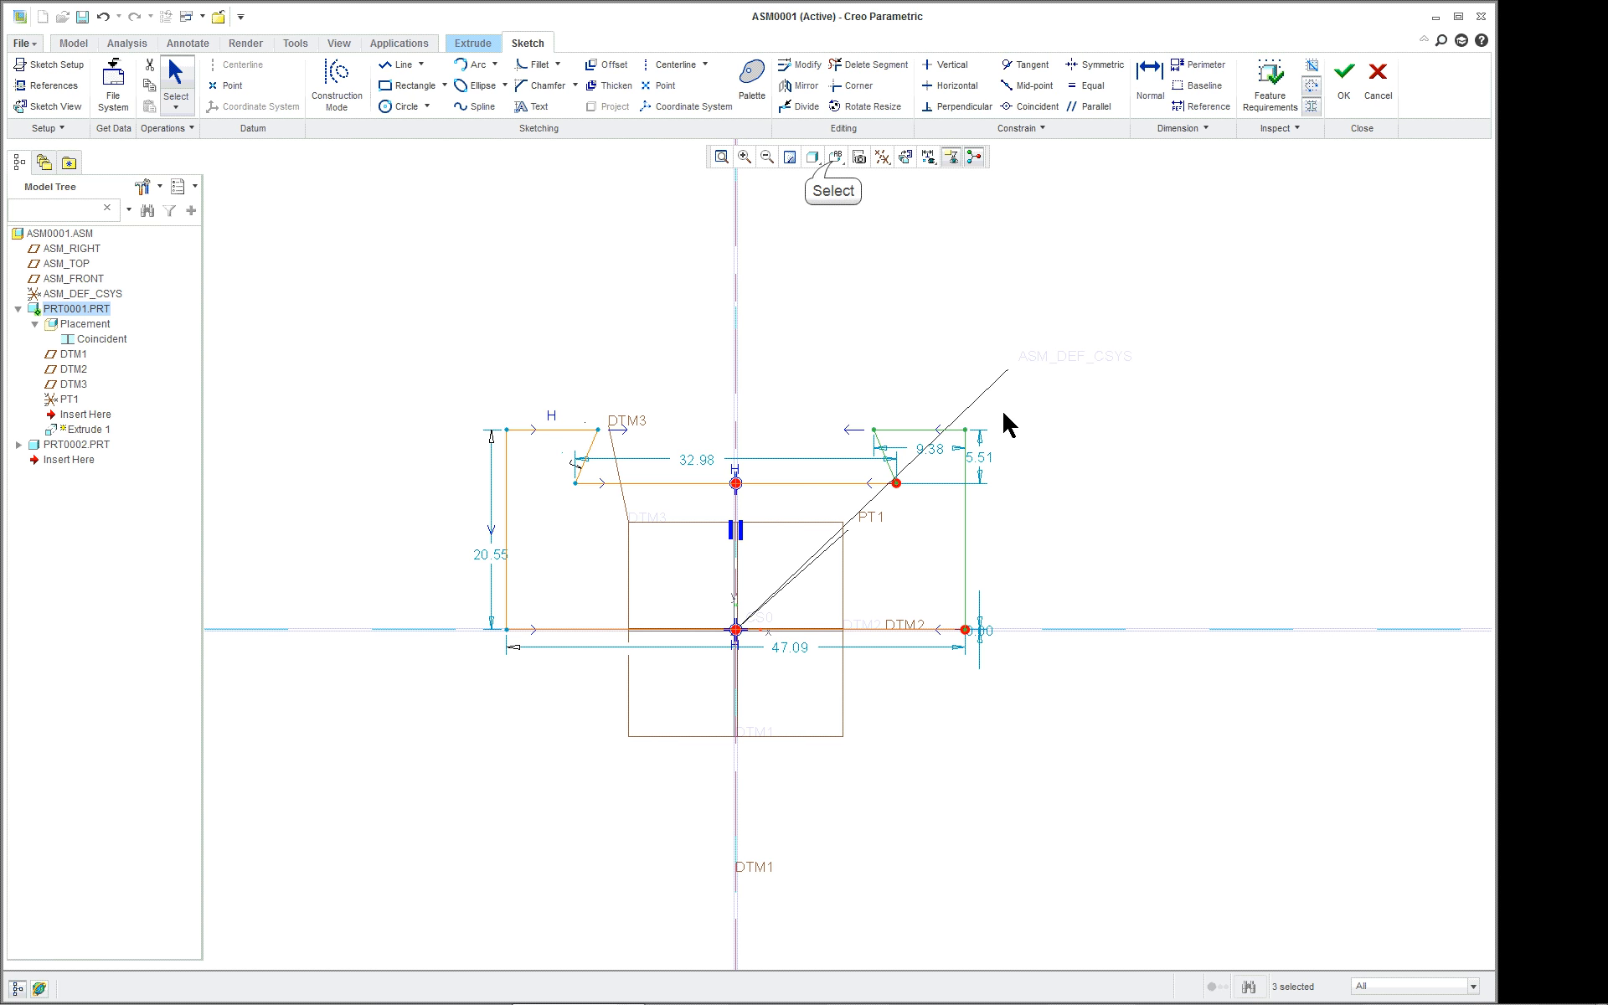
left_click(835, 158)
left_click(837, 196)
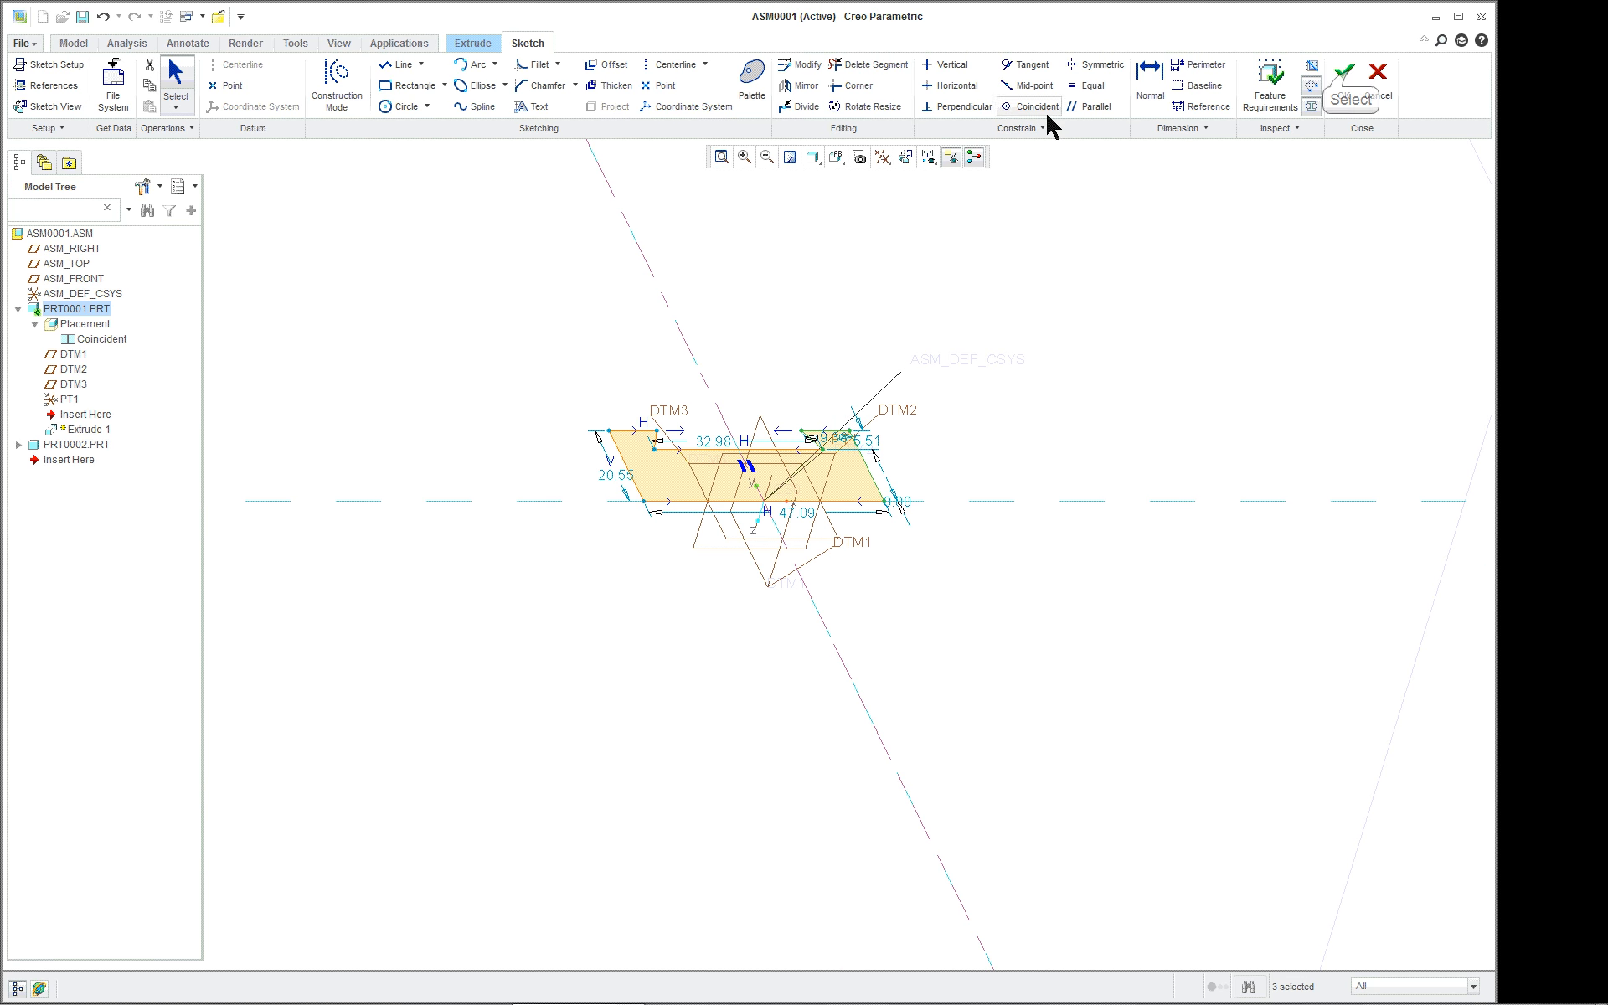
left_click(1349, 75)
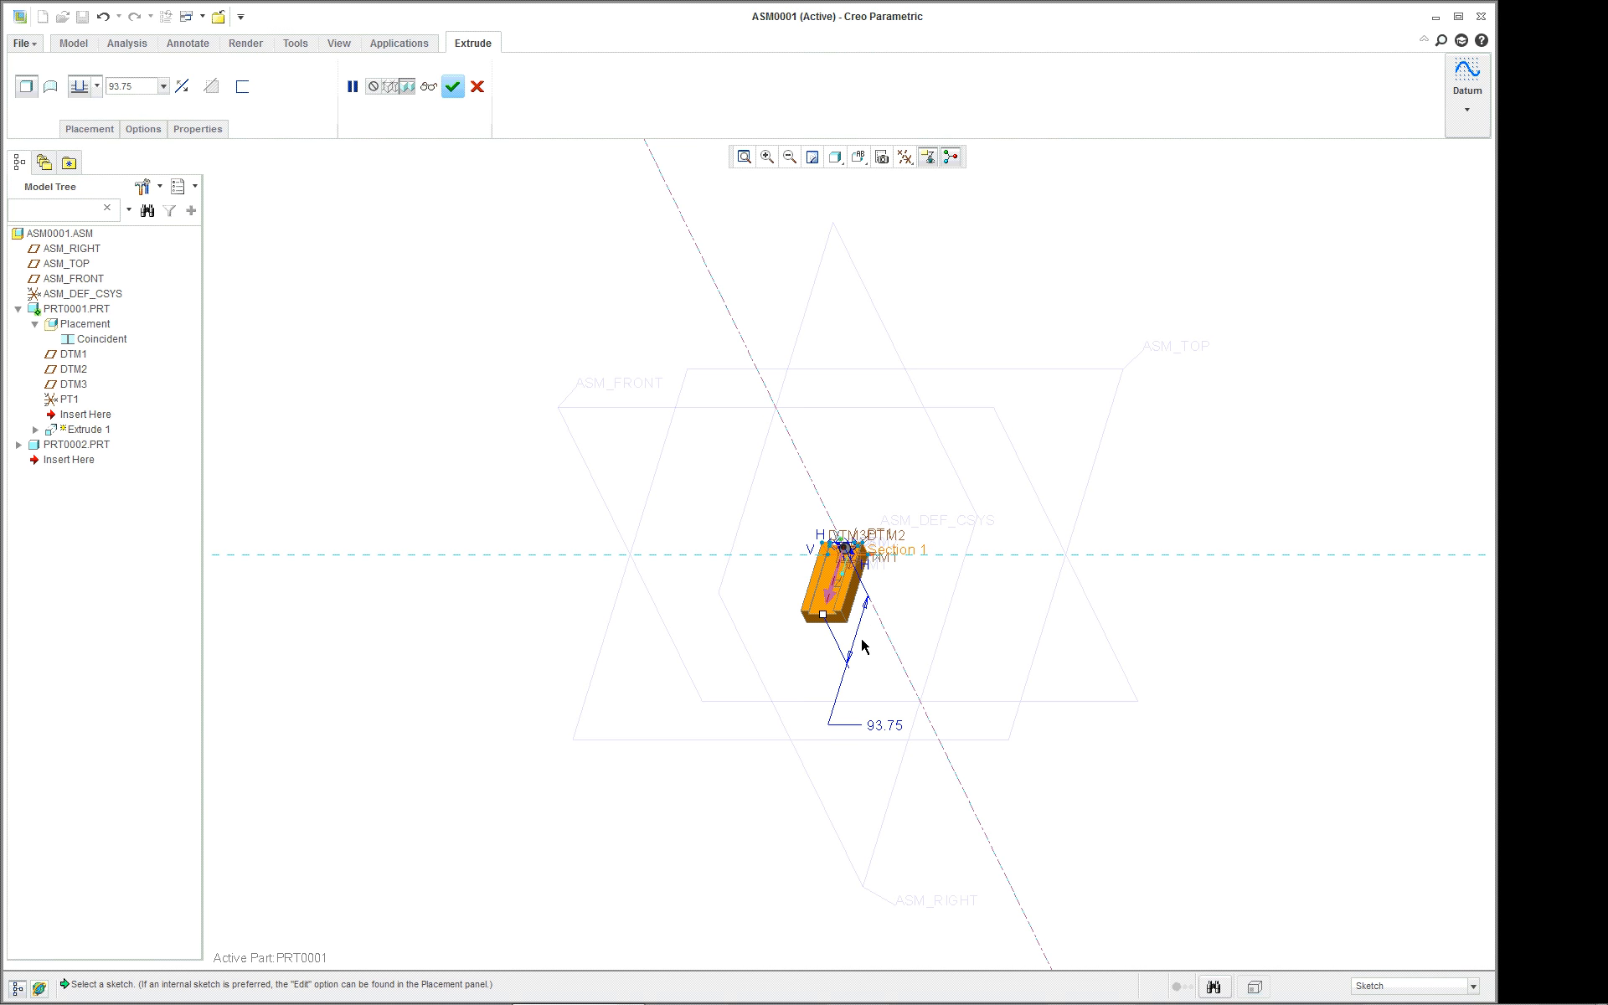
- Extrude the section symmetrically about its sketch plane to a depth of about 37 and complete the feature
scroll(863, 645, "down", 3)
right_click(779, 593)
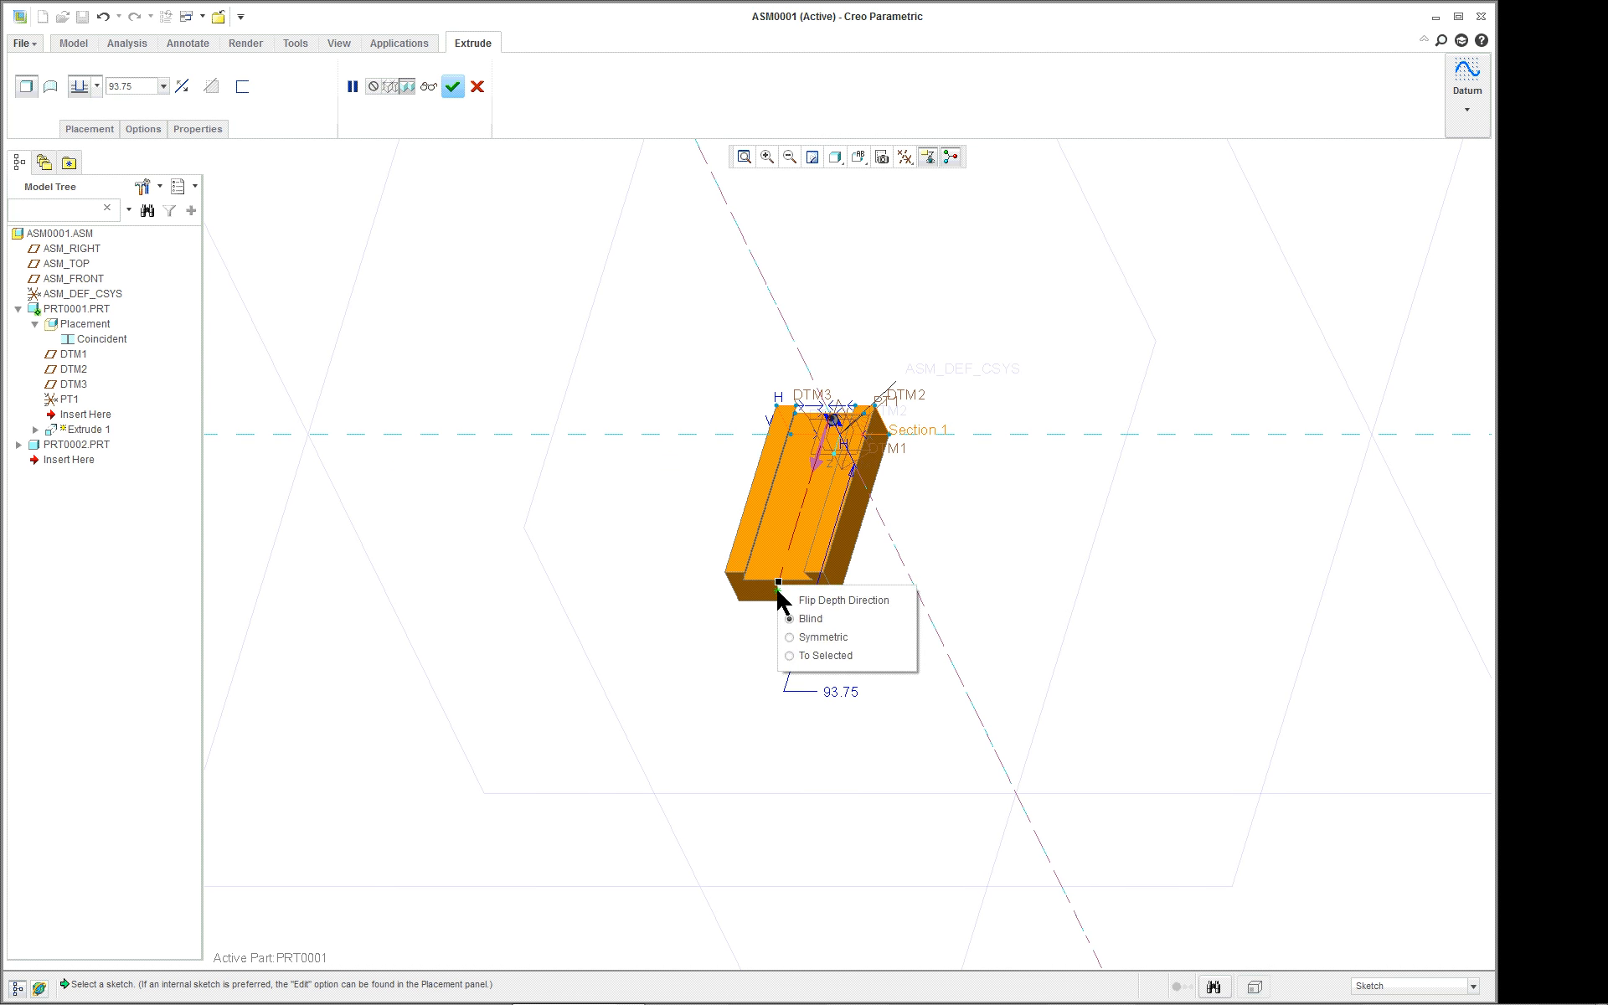
left_click(806, 636)
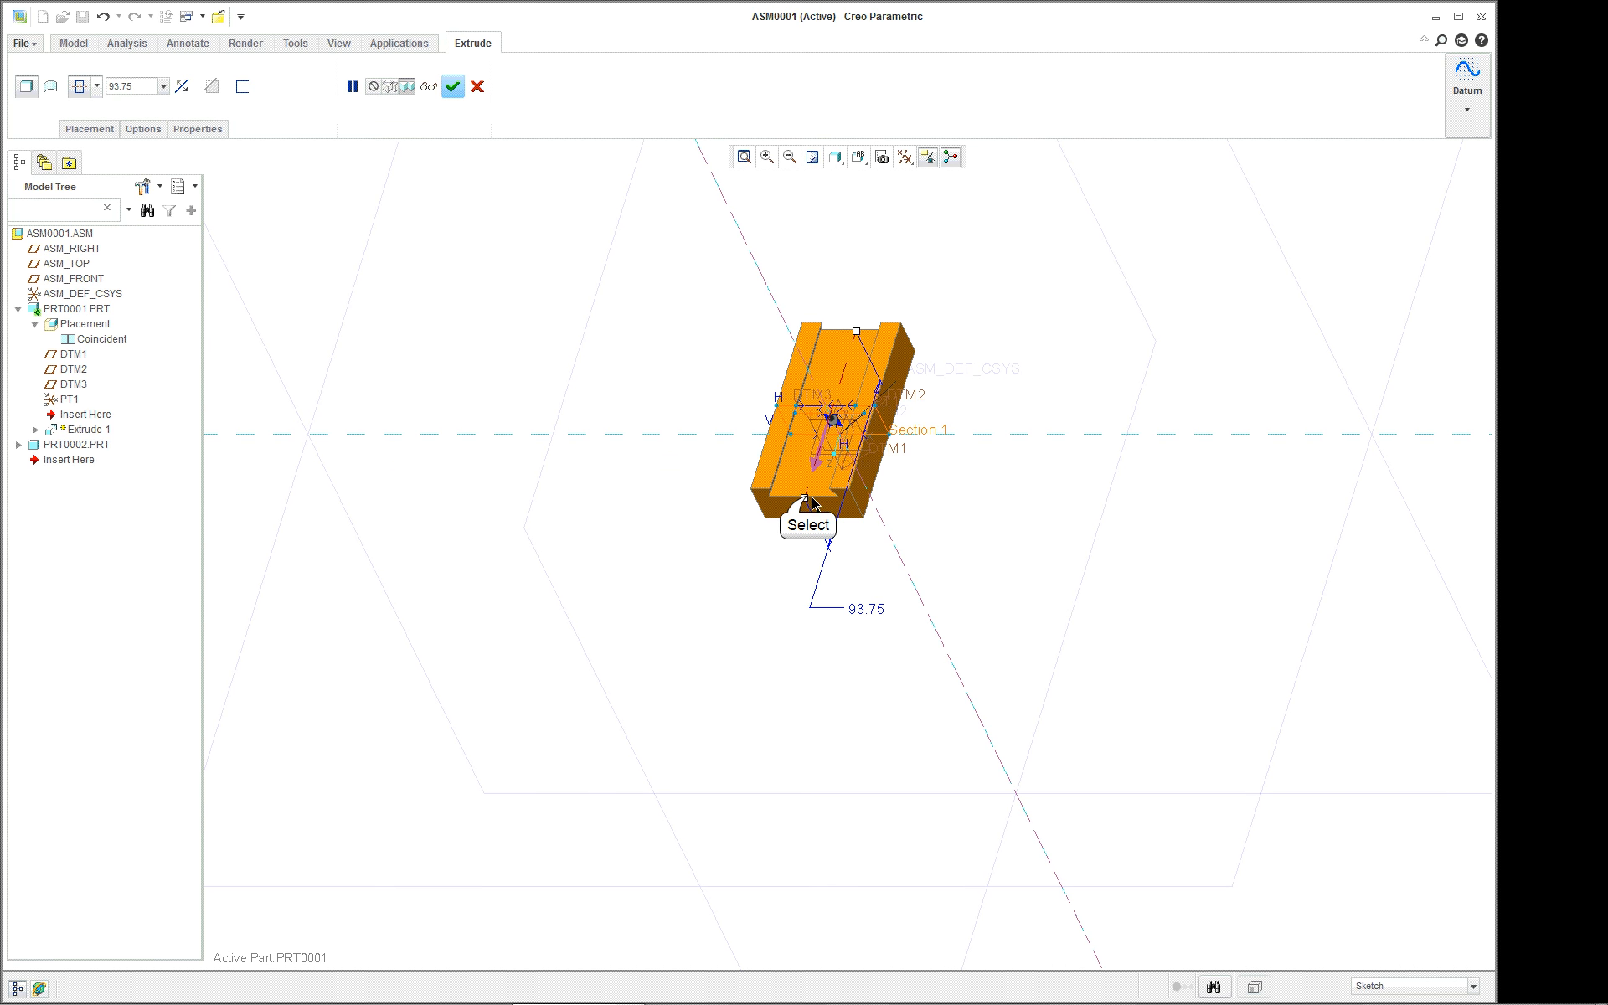
left_click_drag(809, 502, 842, 429)
scroll(845, 399, "down", 8)
scroll(846, 399, "up", 4)
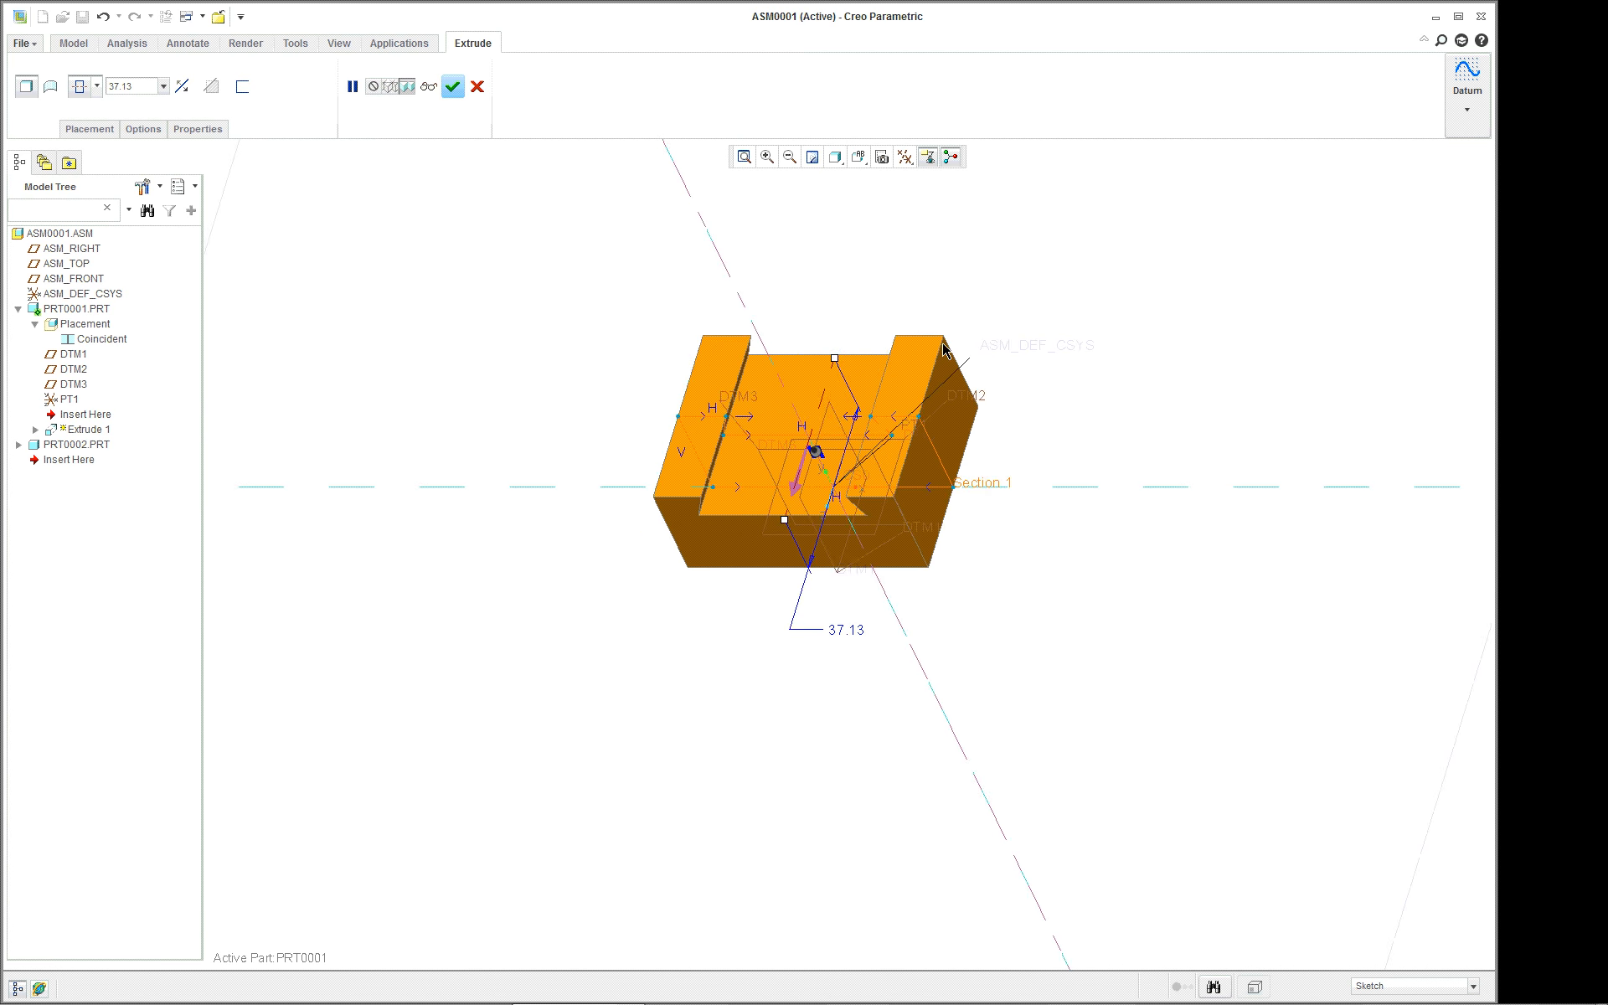
scroll(725, 284, "down", 2)
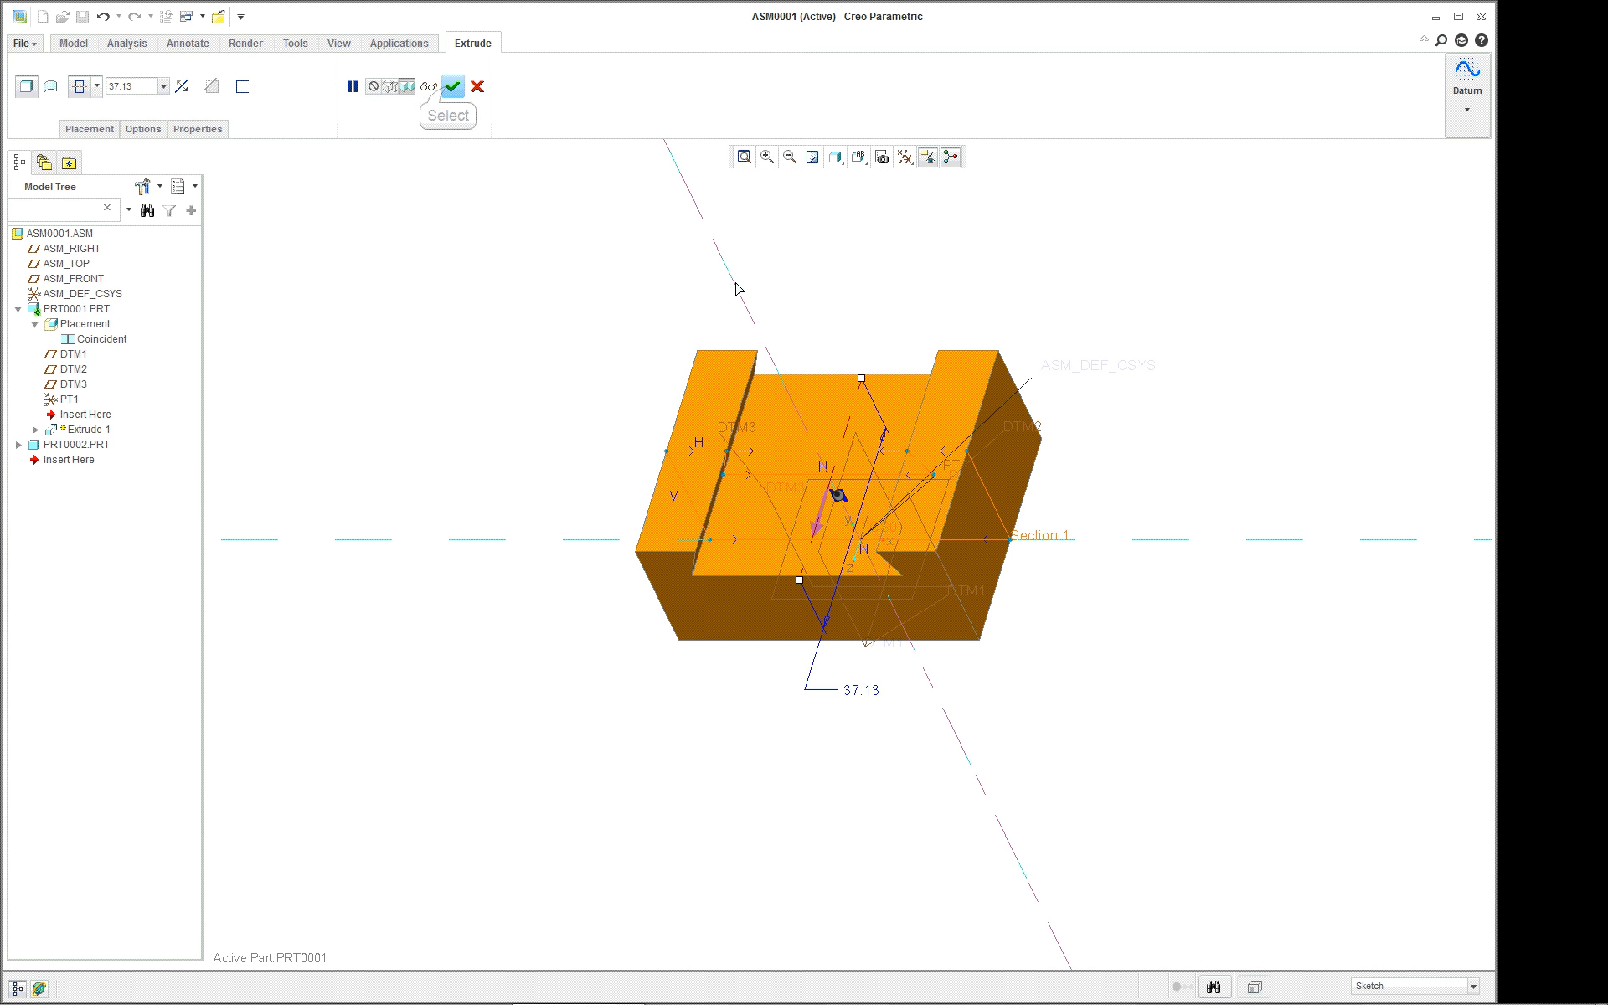
left_click(452, 87)
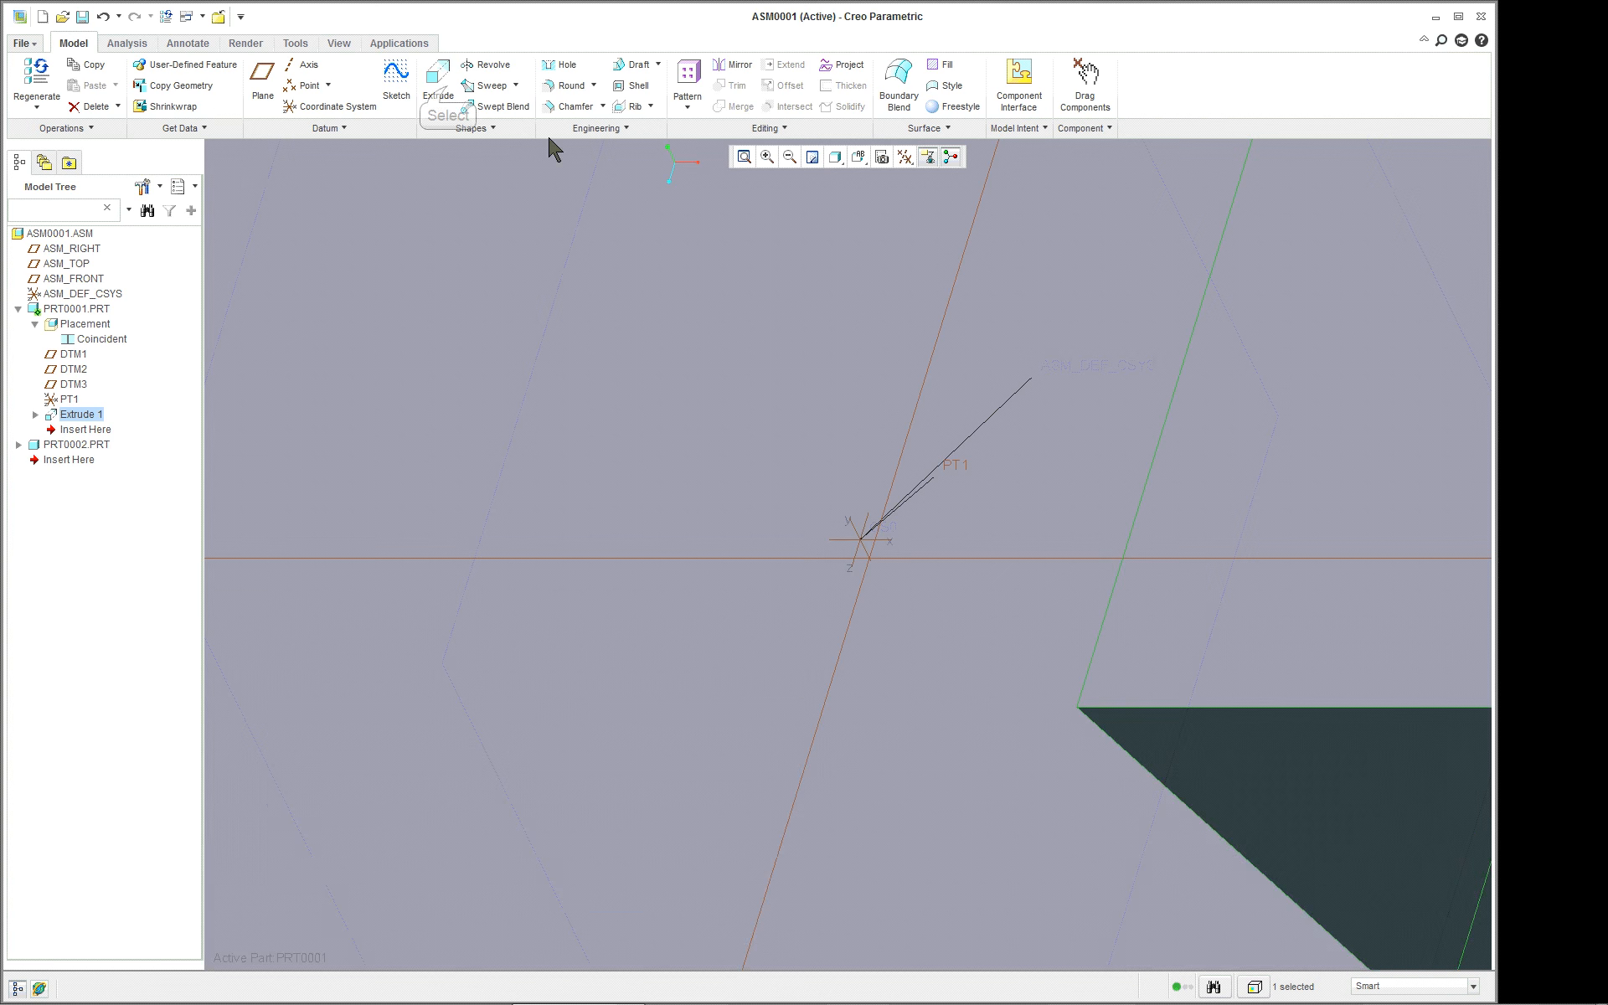
- Apply a red appearance to PRT0001.PRT and set the display style to Shading With Edges
left_click(744, 157)
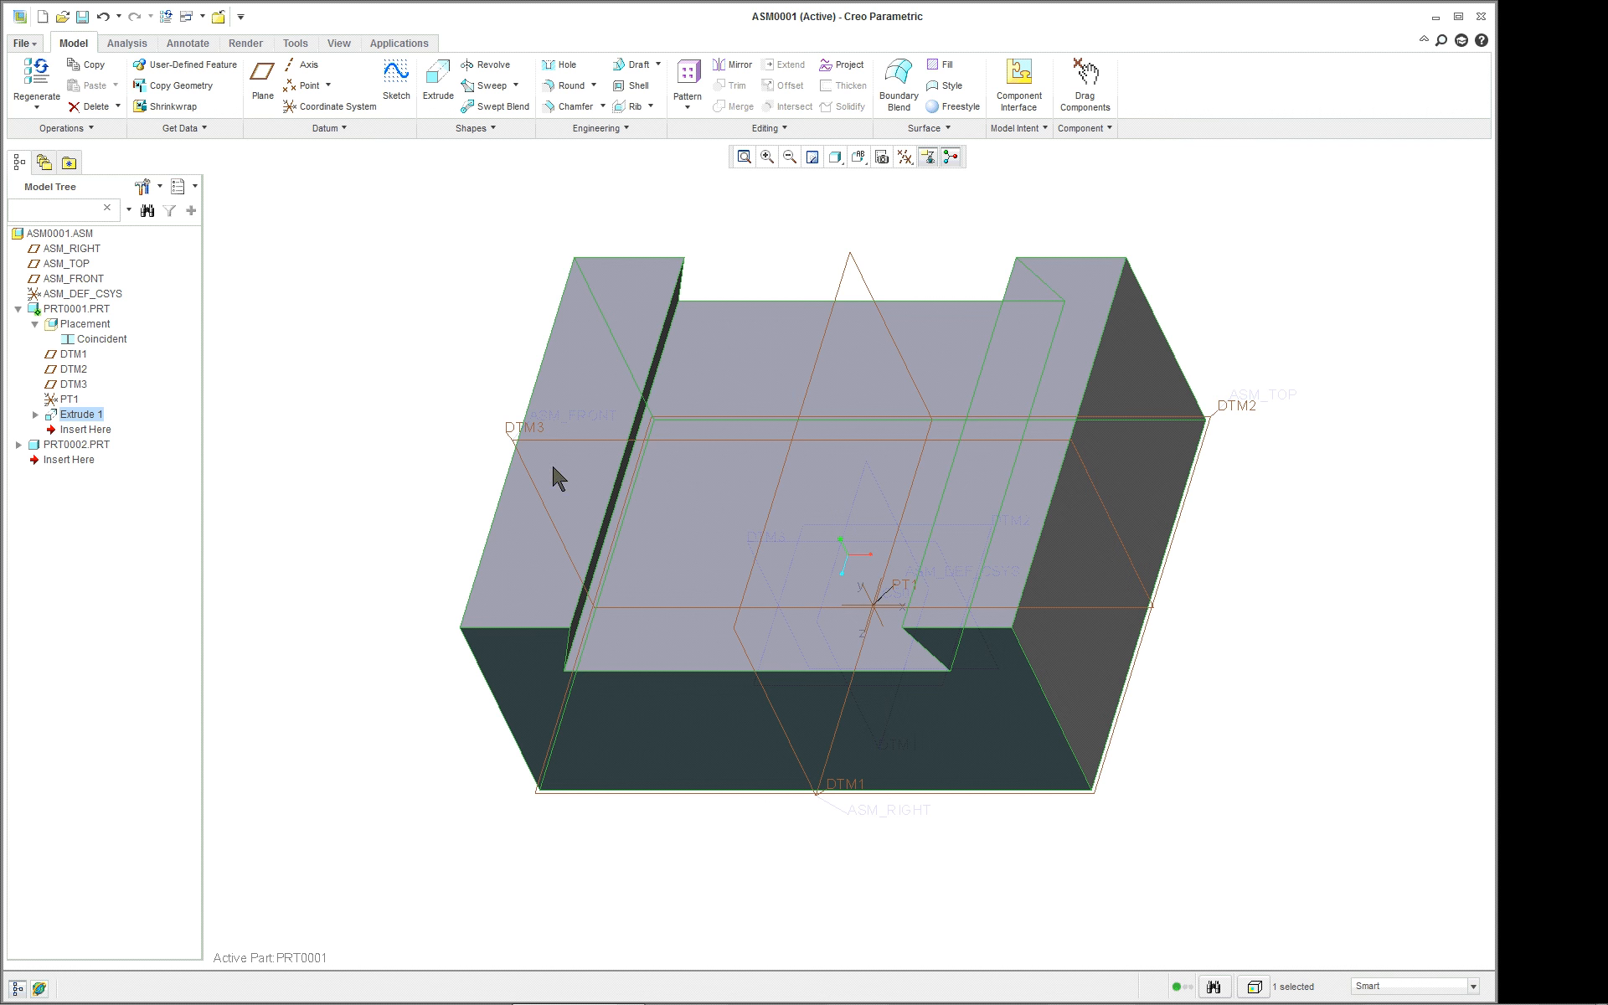
left_click(67, 309)
left_click(338, 44)
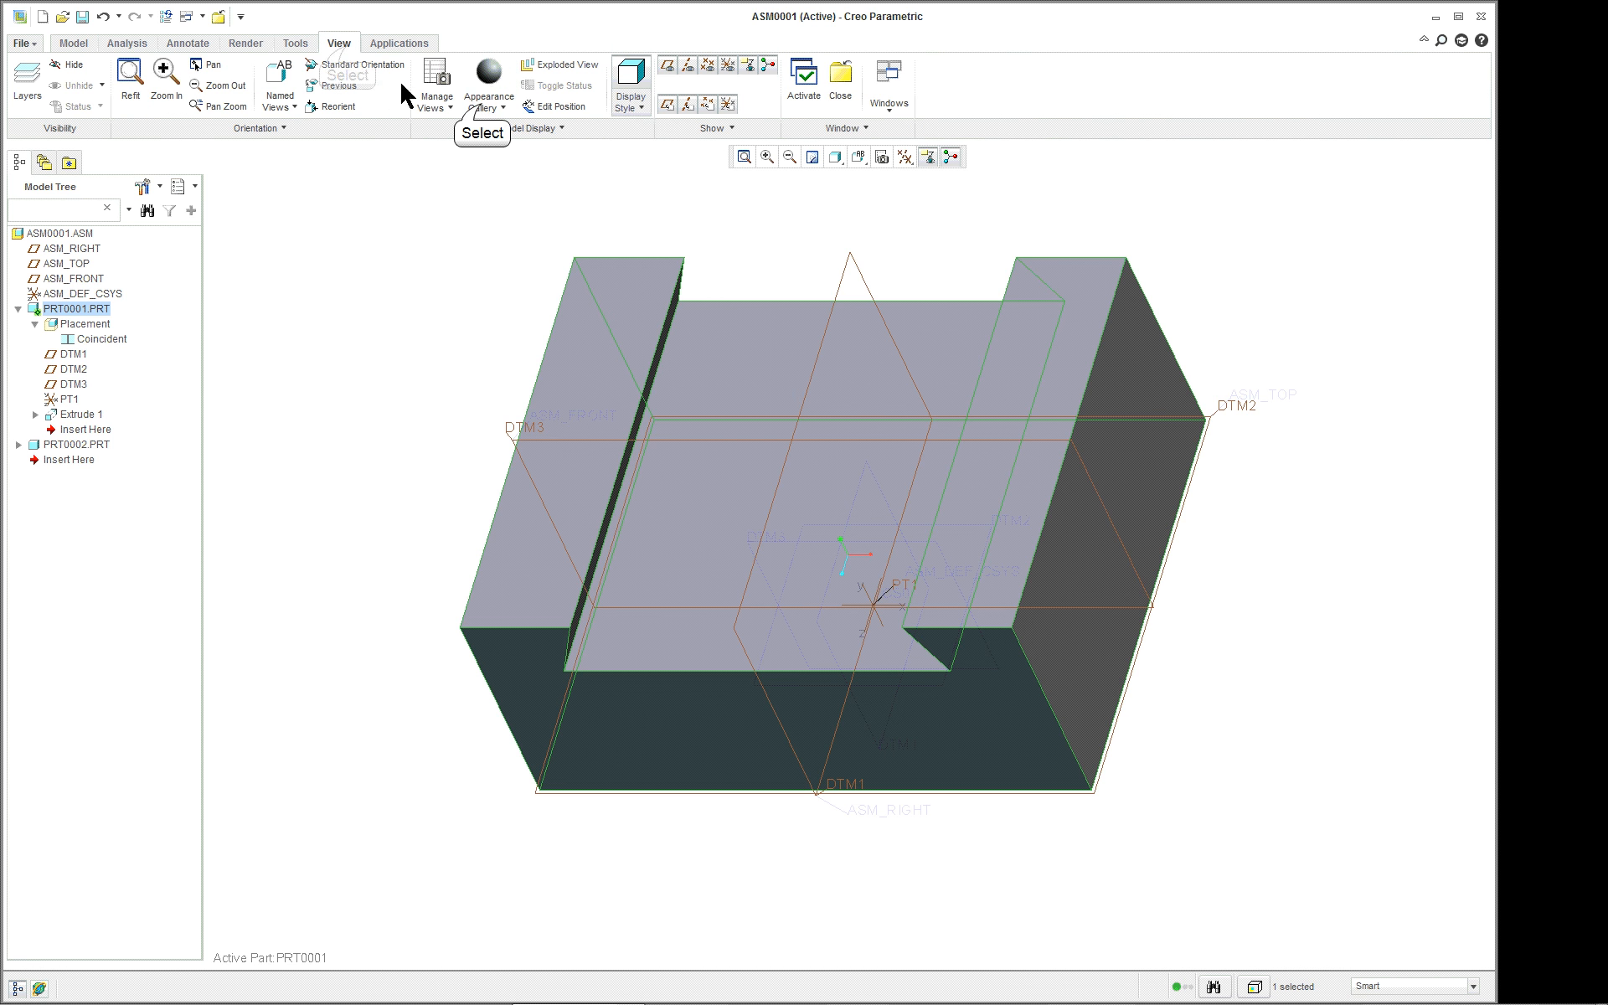
left_click(489, 93)
left_click(576, 400)
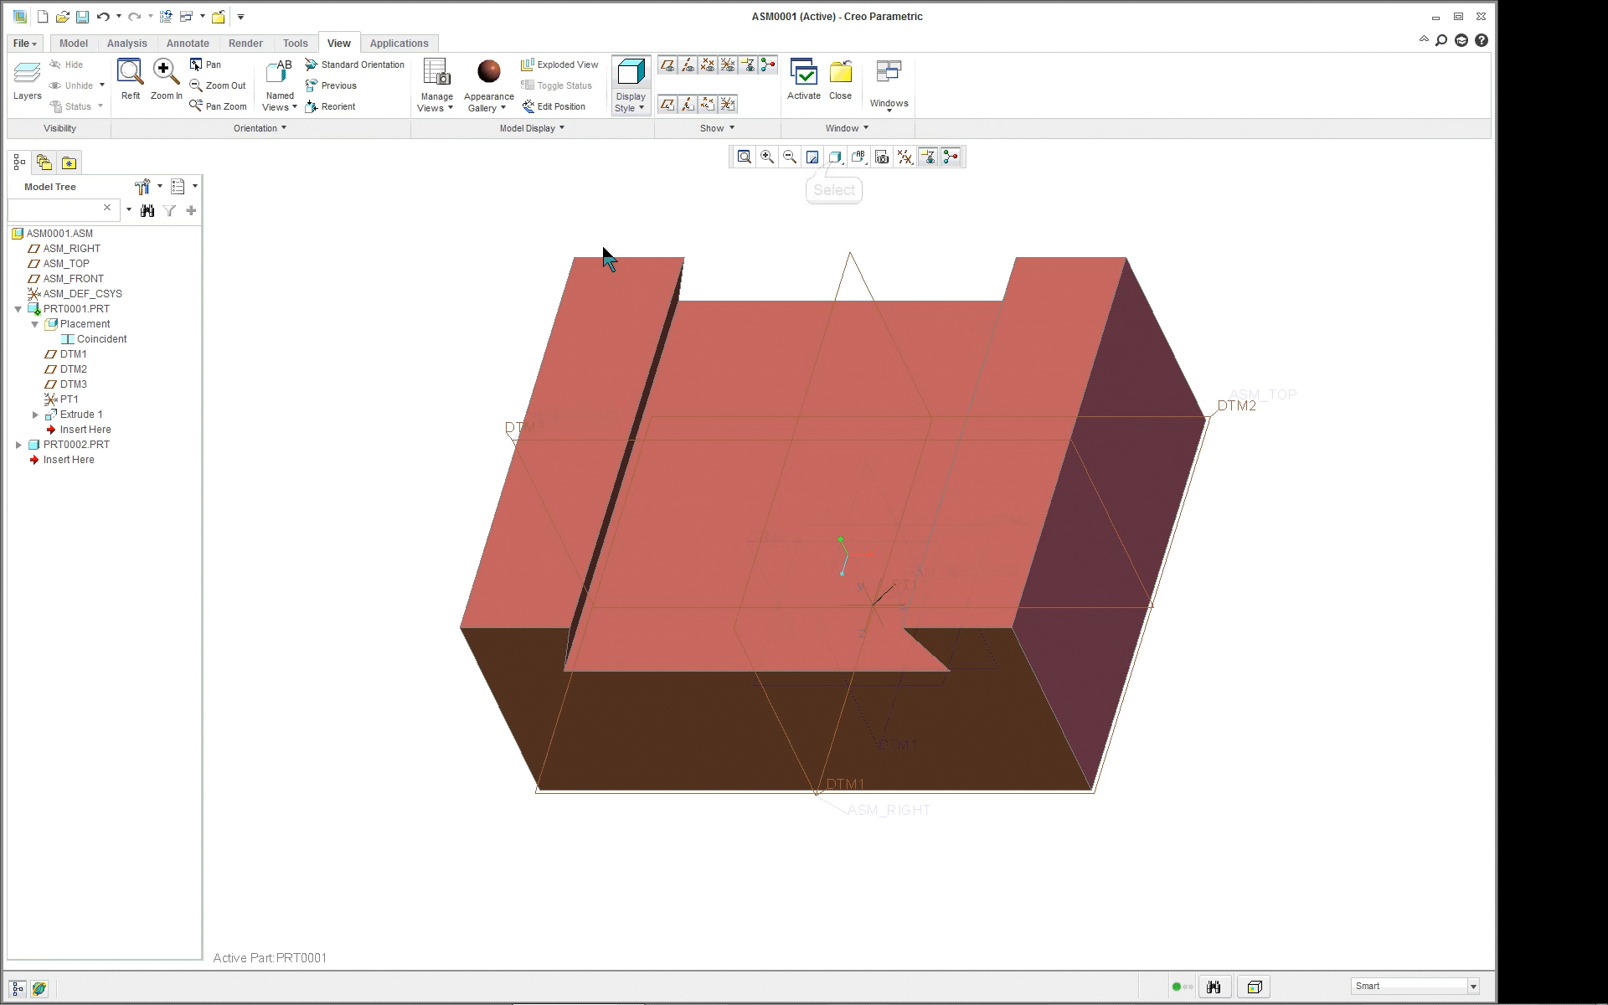
left_click(837, 157)
left_click(879, 182)
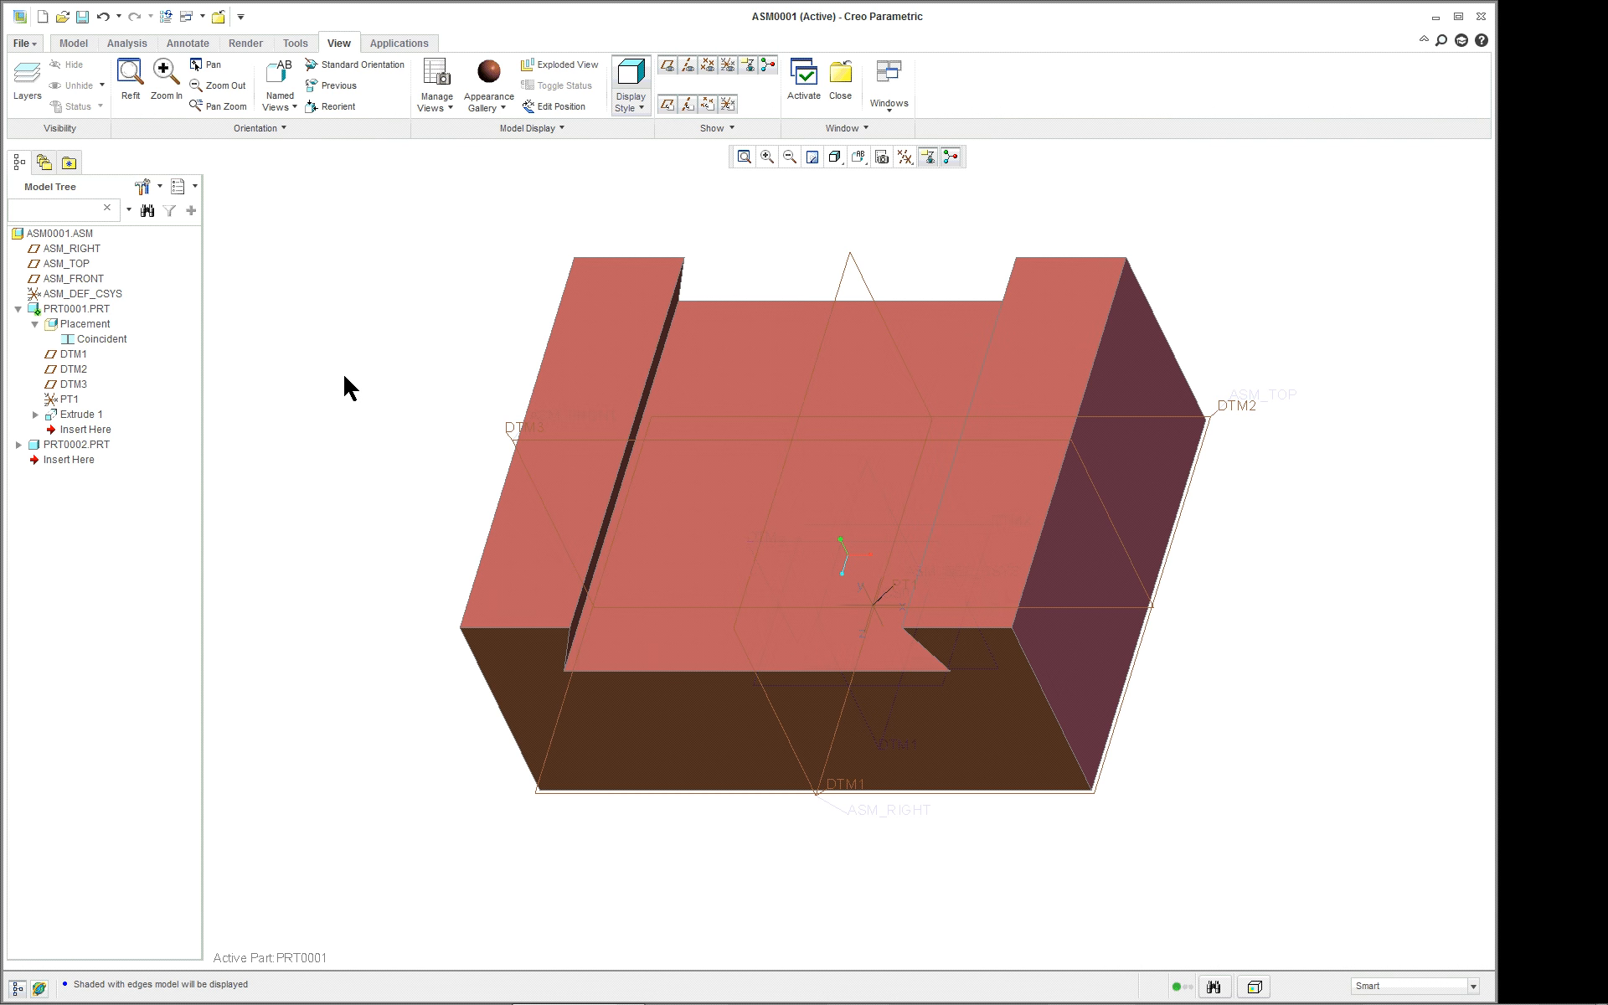
- Activate the second part, PRT0002.PRT, in the assembly
mouse_move(311, 334)
middle_mouse_down()
mouse_move(388, 240)
mouse_move(366, 237)
mouse_move(320, 281)
middle_mouse_up()
left_click(56, 446)
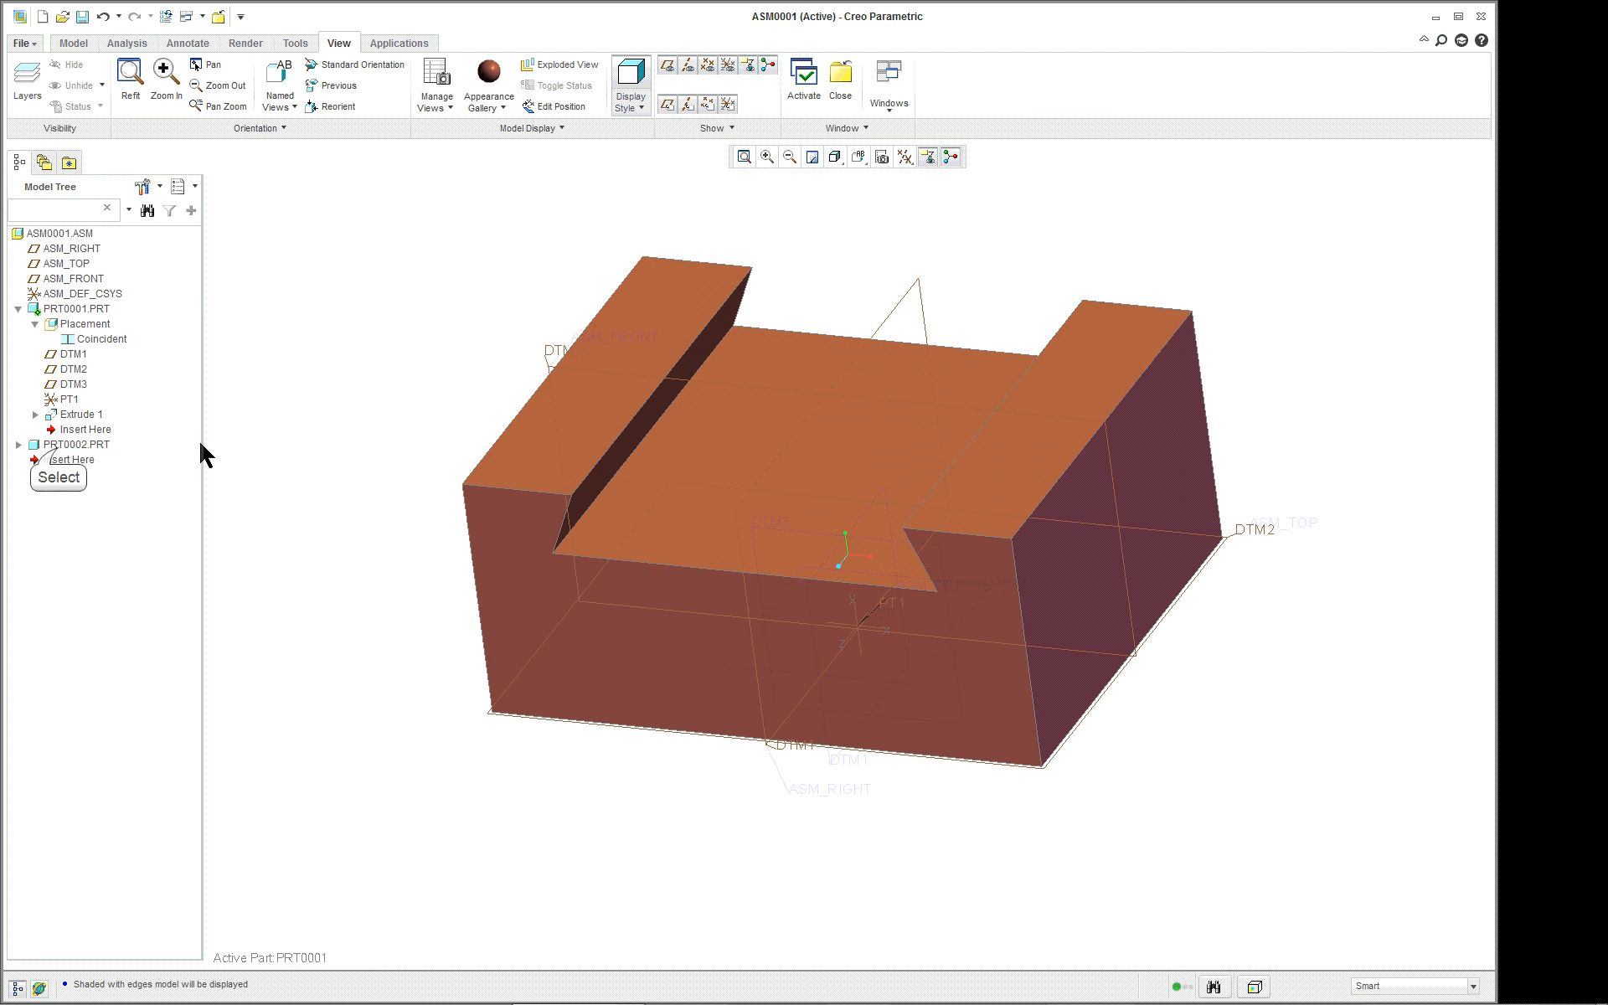
right_click(58, 450)
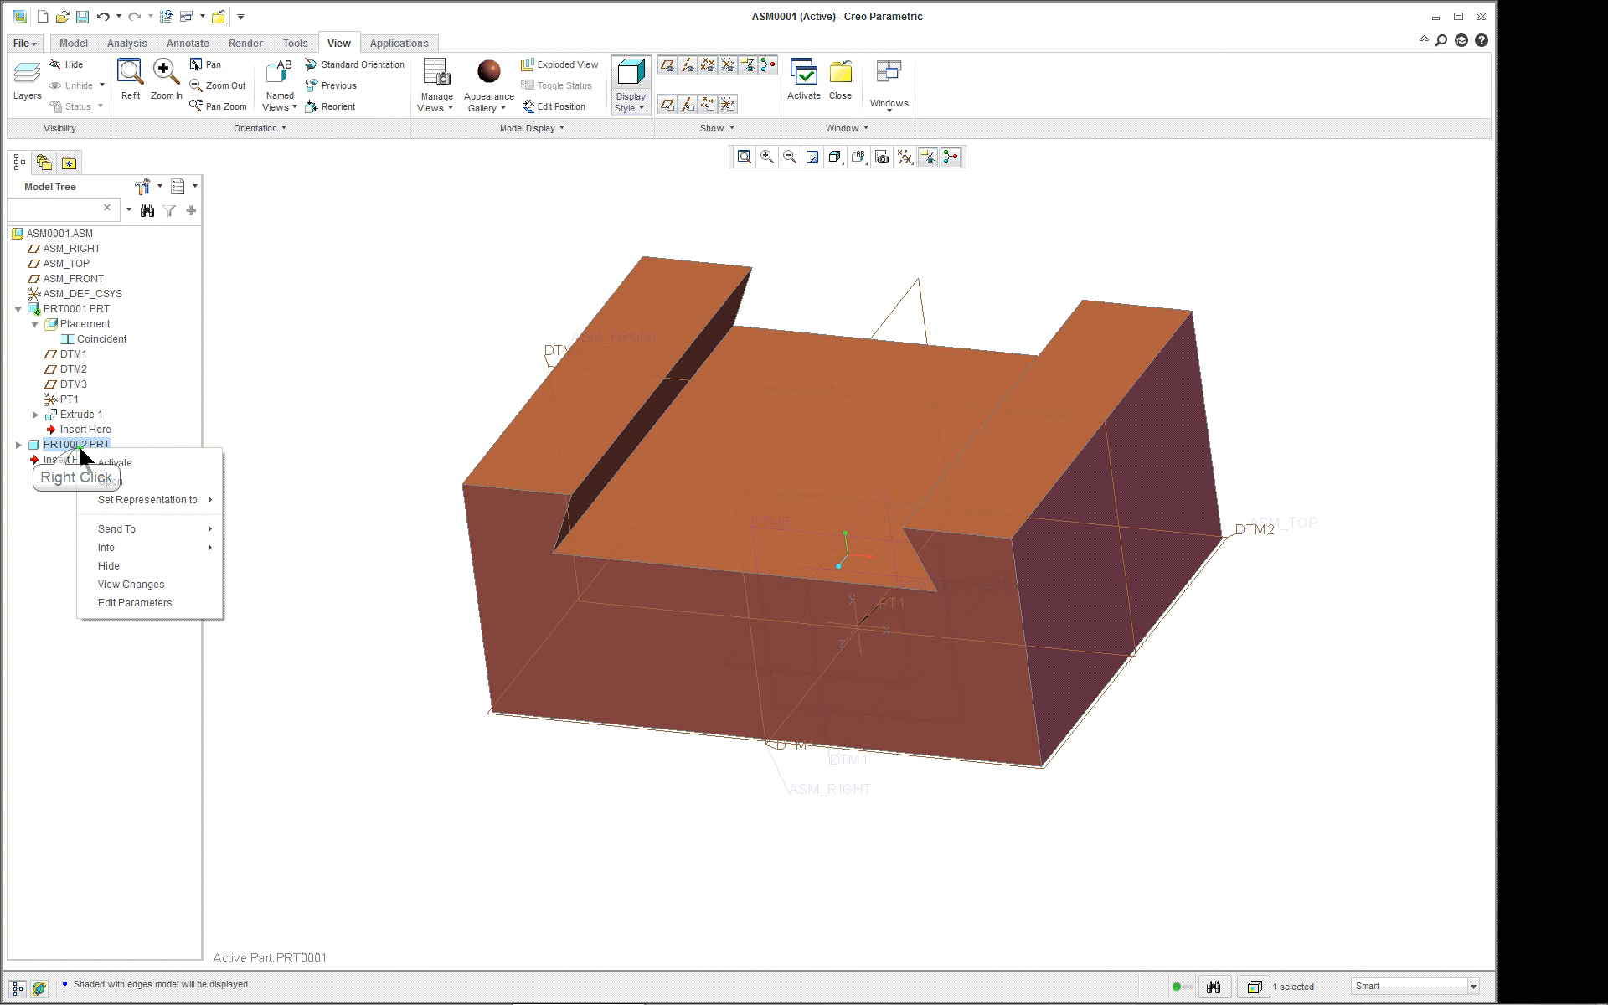
left_click(115, 463)
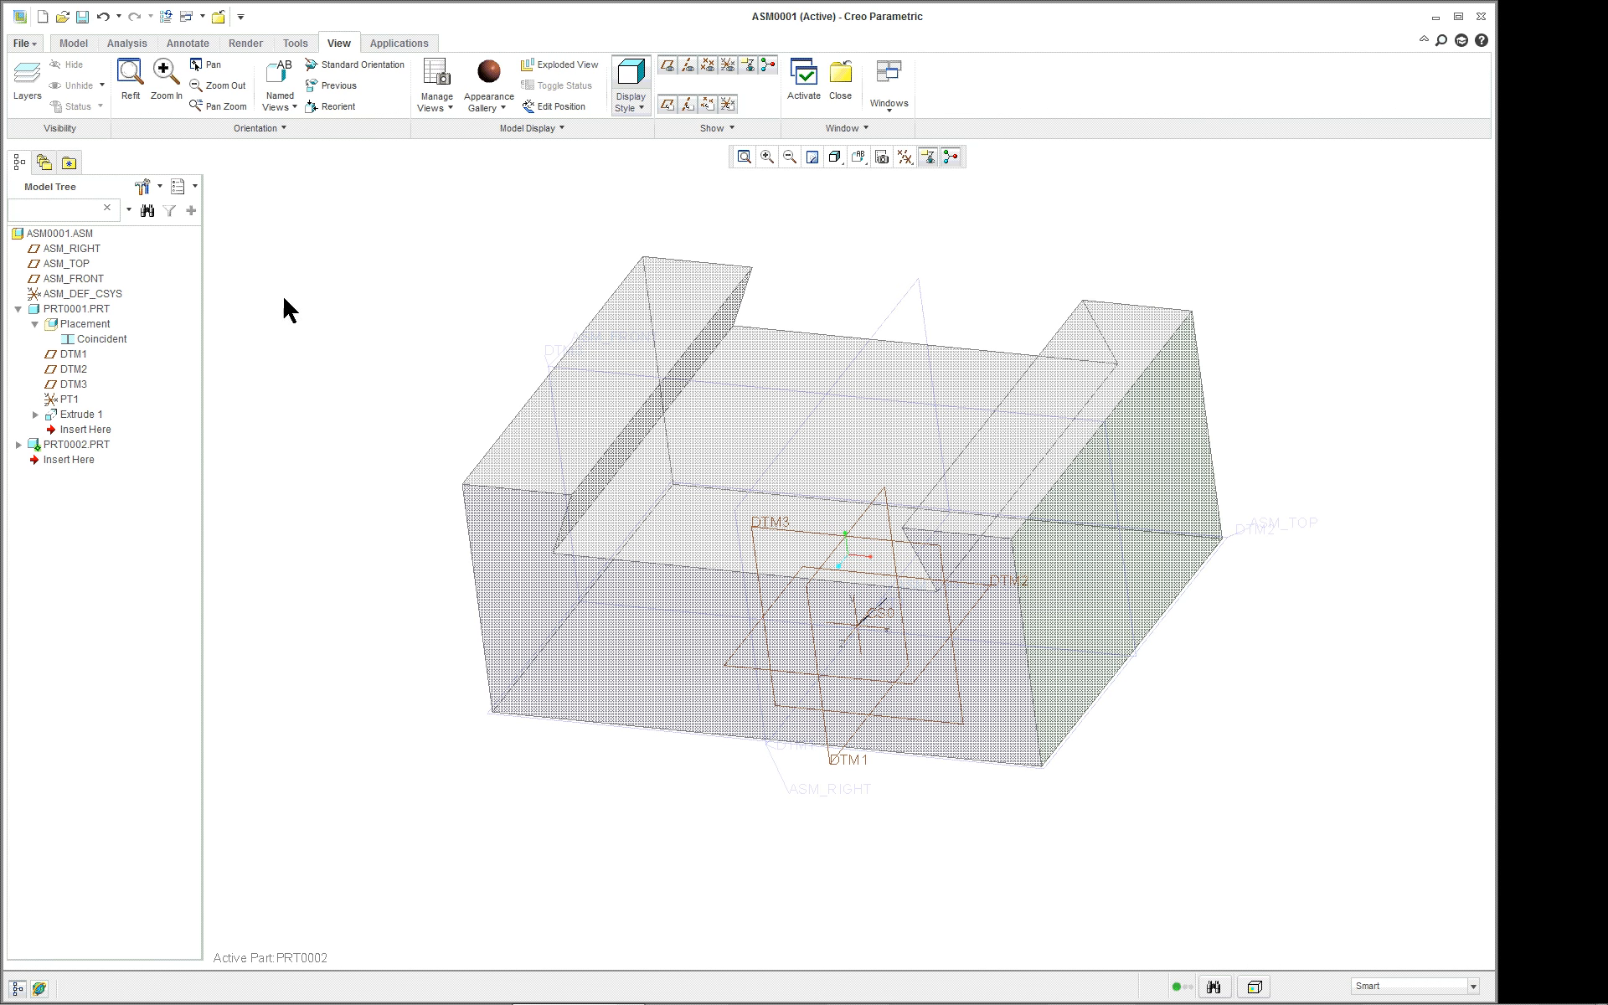
- Start an Extrude feature in the second part with its section on that part's DTM3 plane, and orient the sketch plane parallel to the screen
left_click(318, 64)
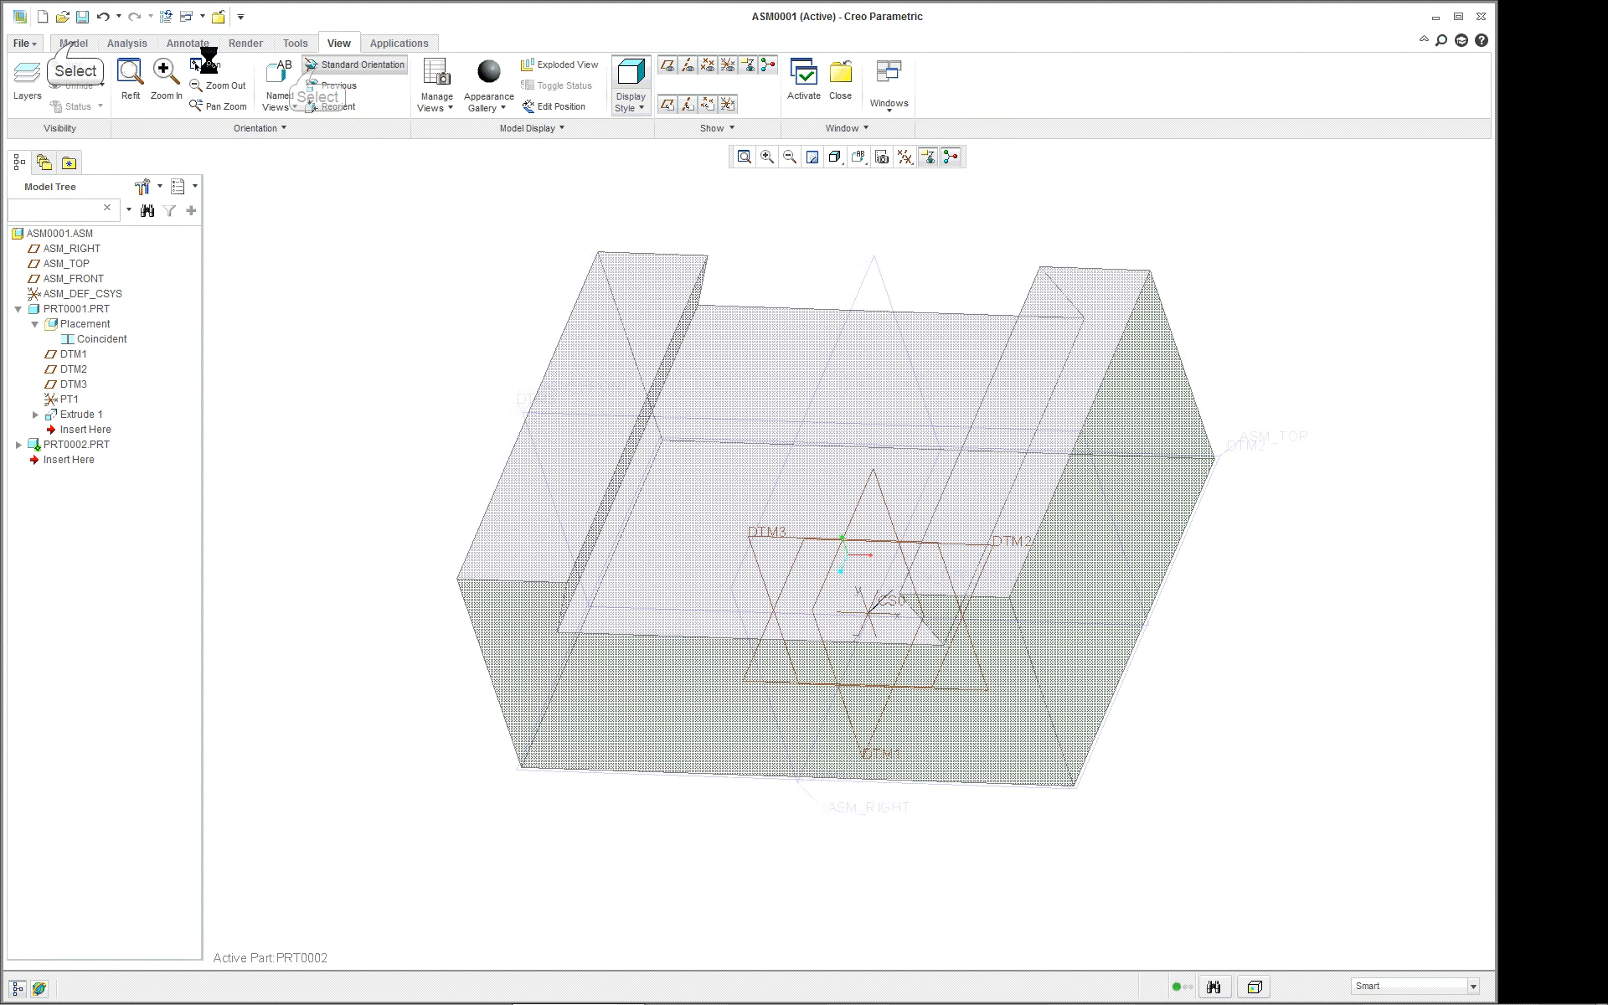
left_click(74, 43)
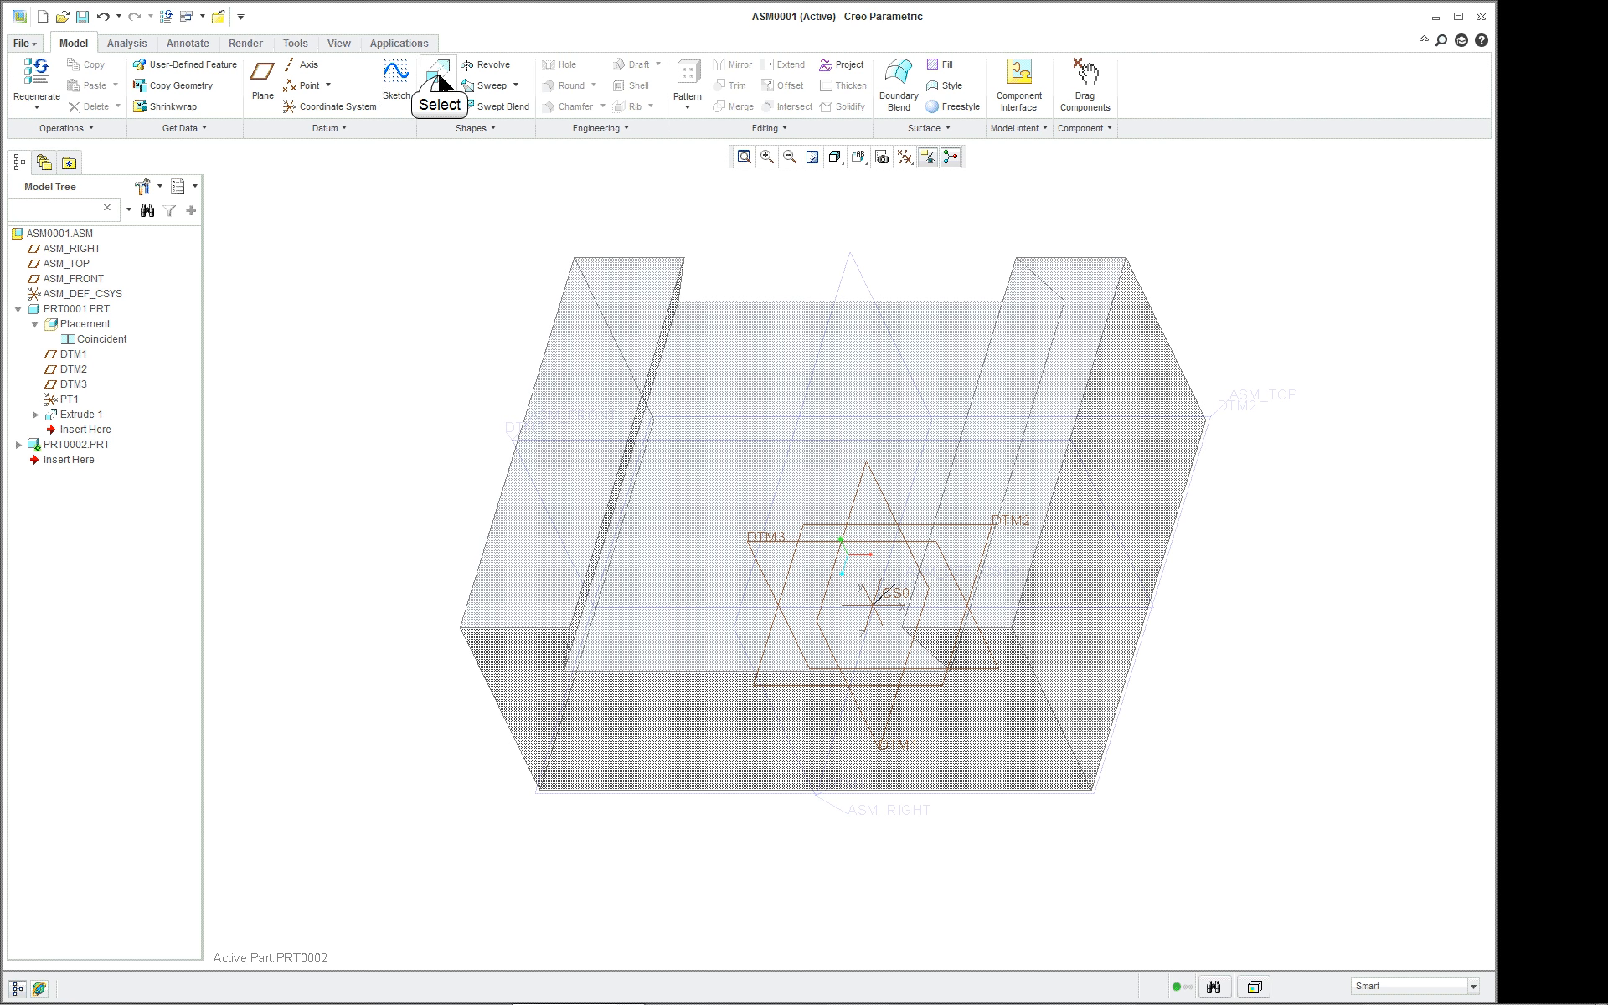
left_click(438, 79)
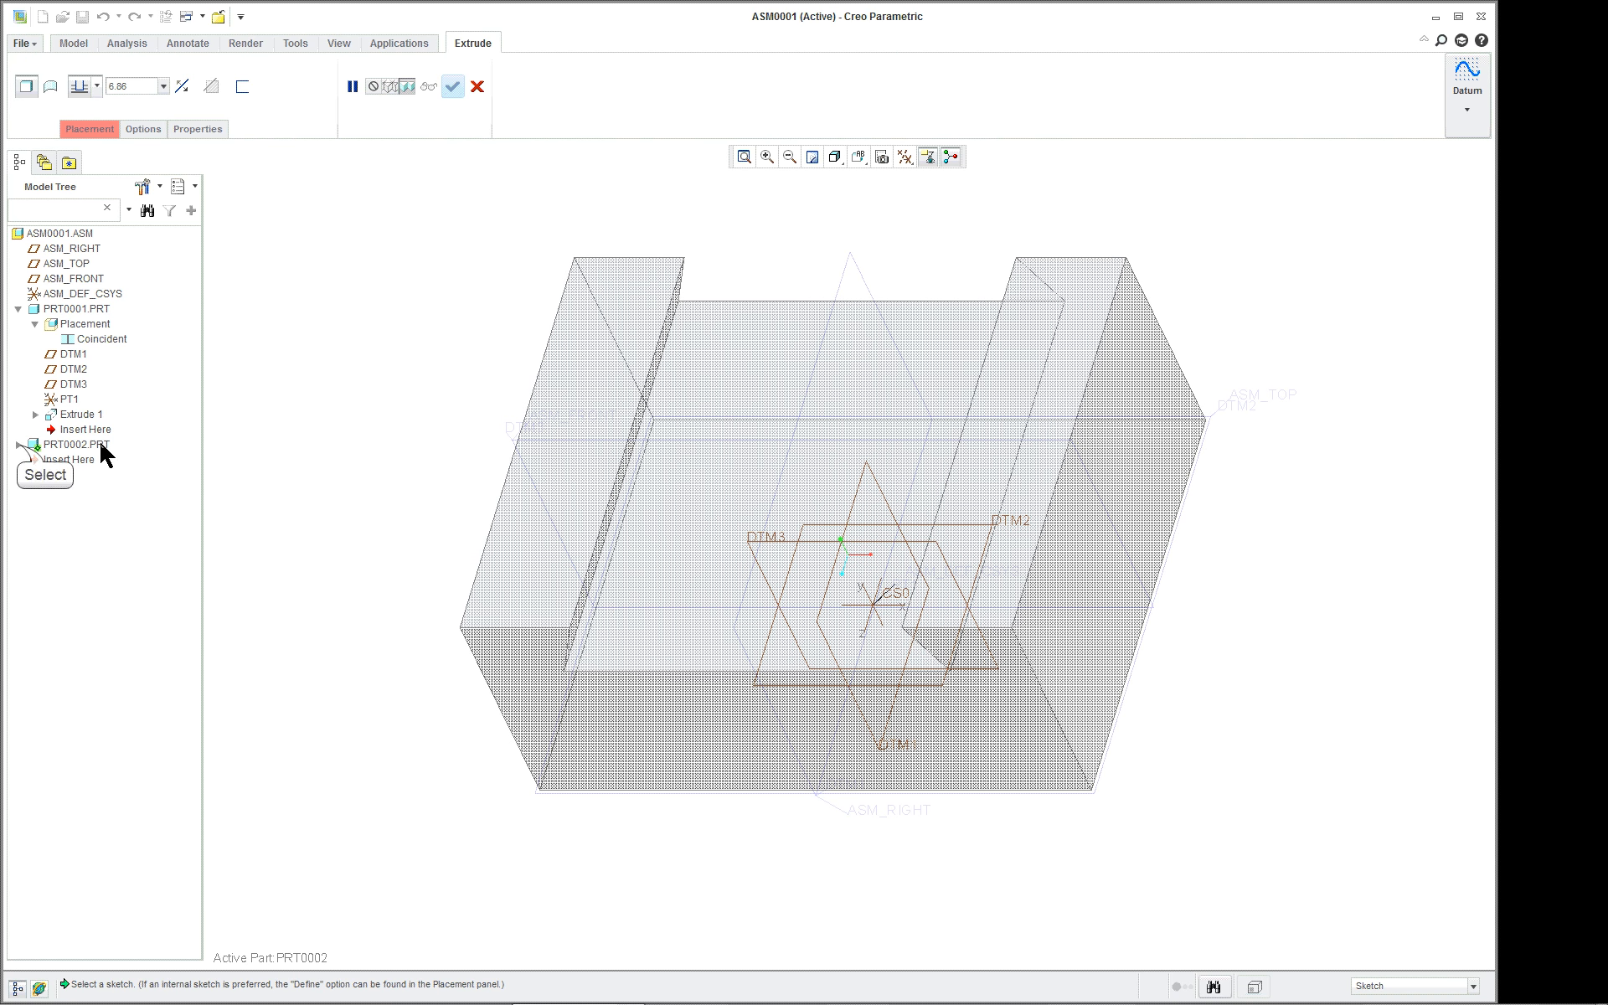
left_click(20, 444)
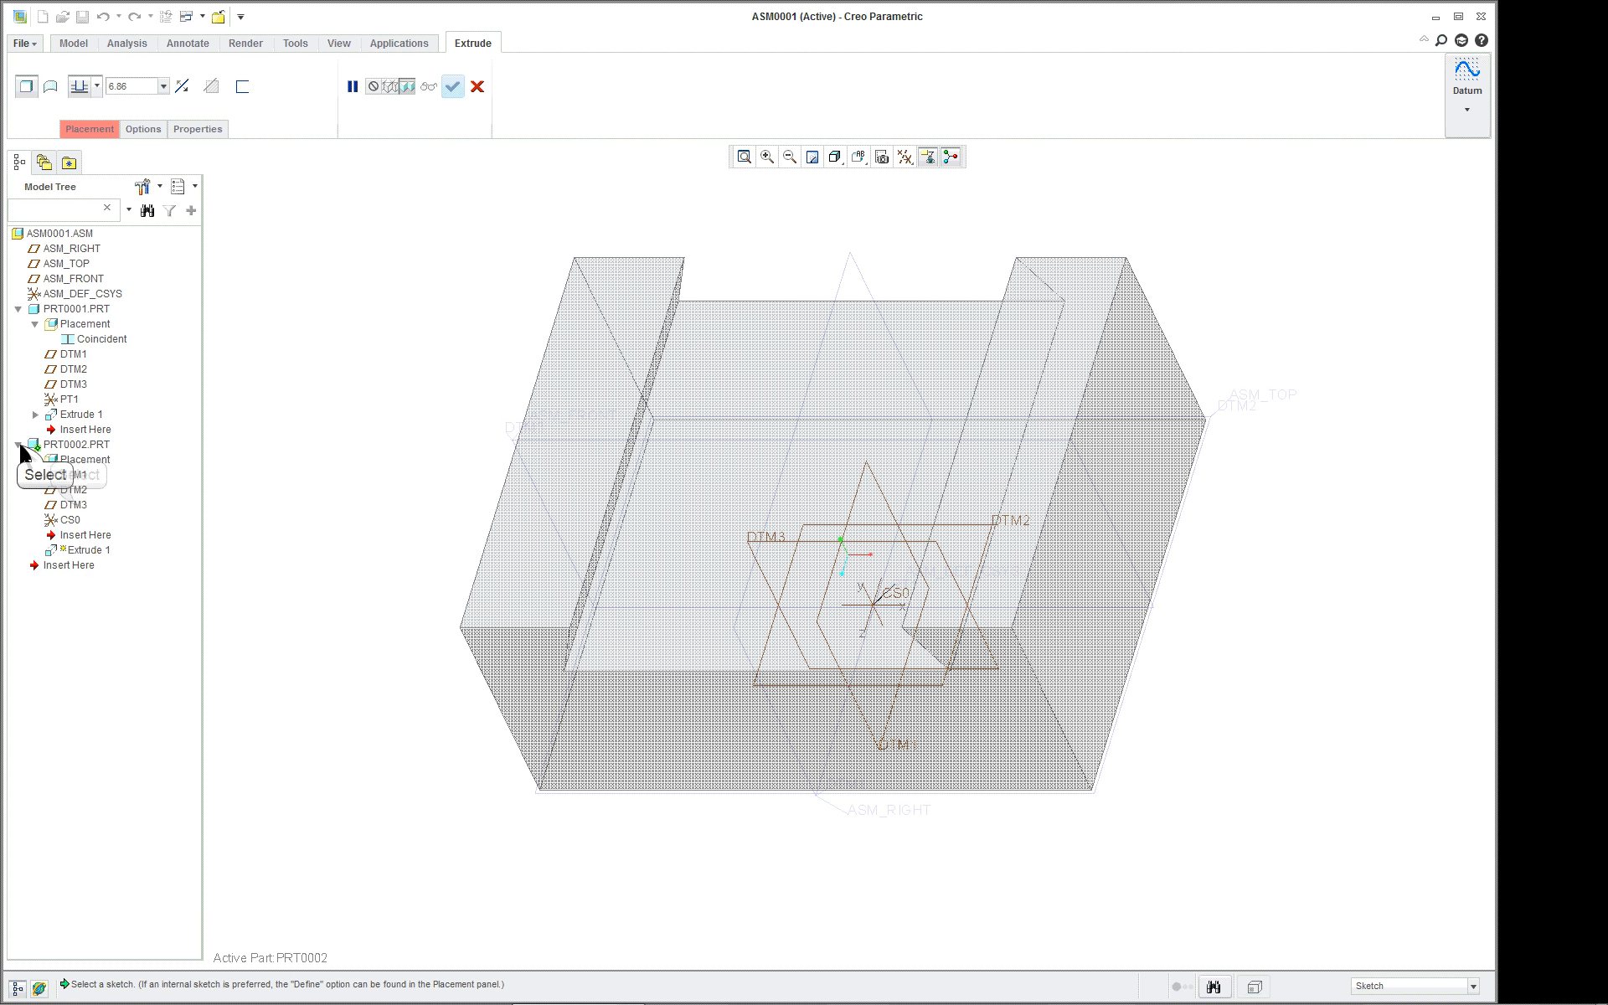
left_click(73, 505)
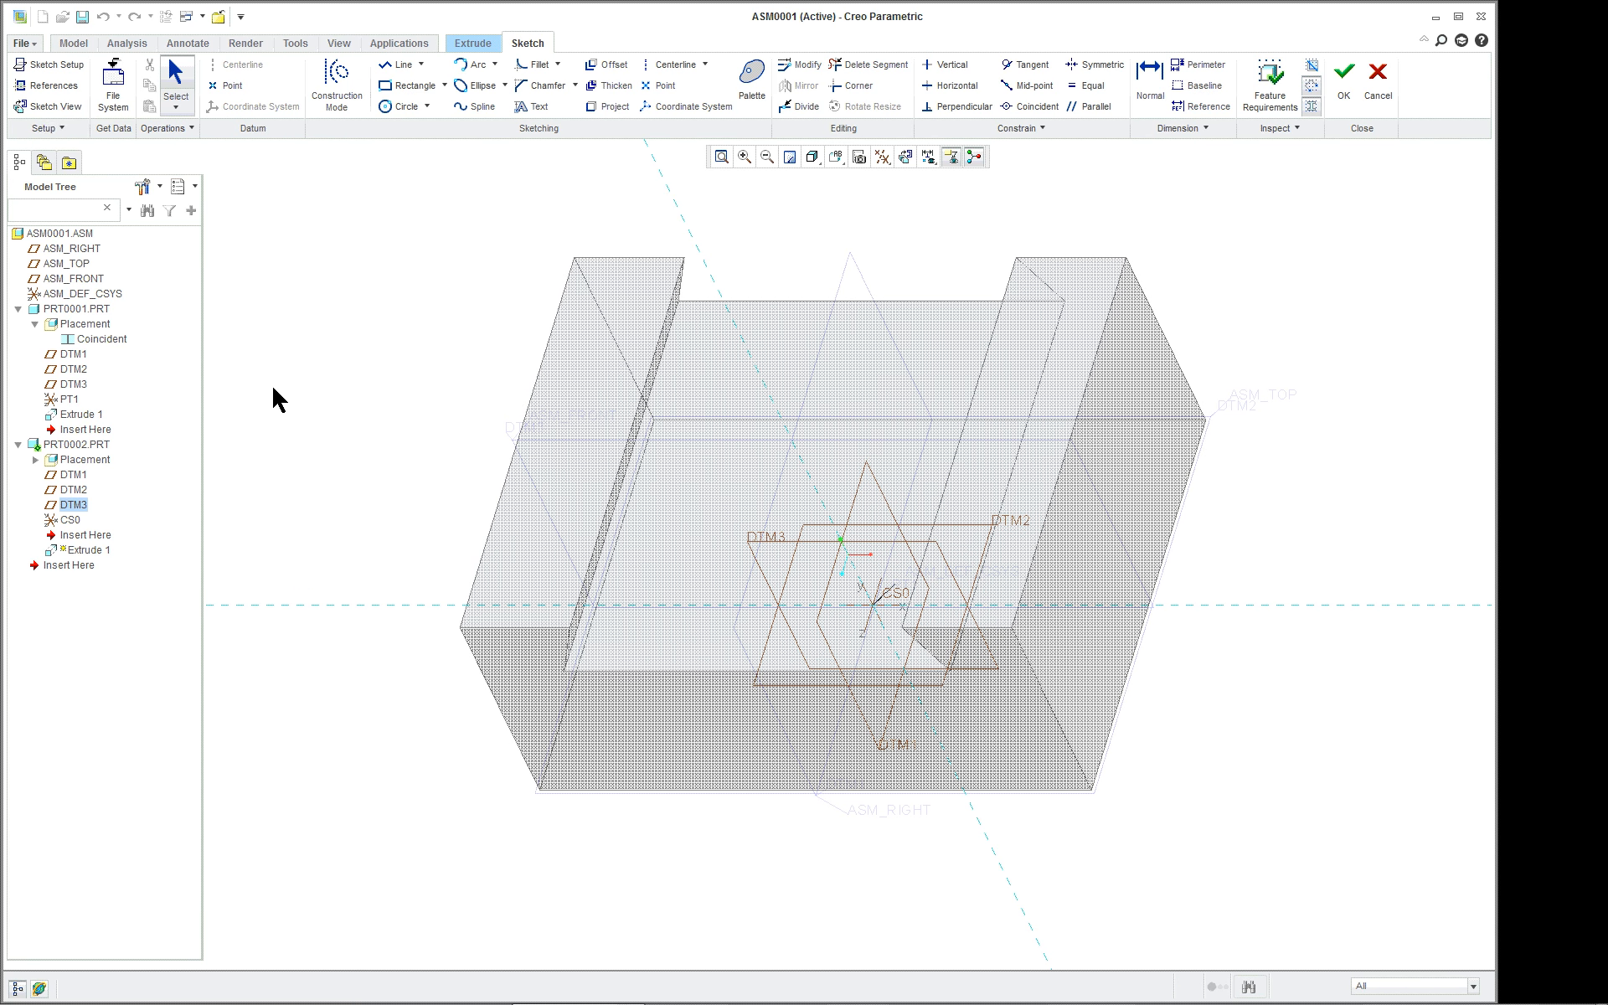
left_click(65, 106)
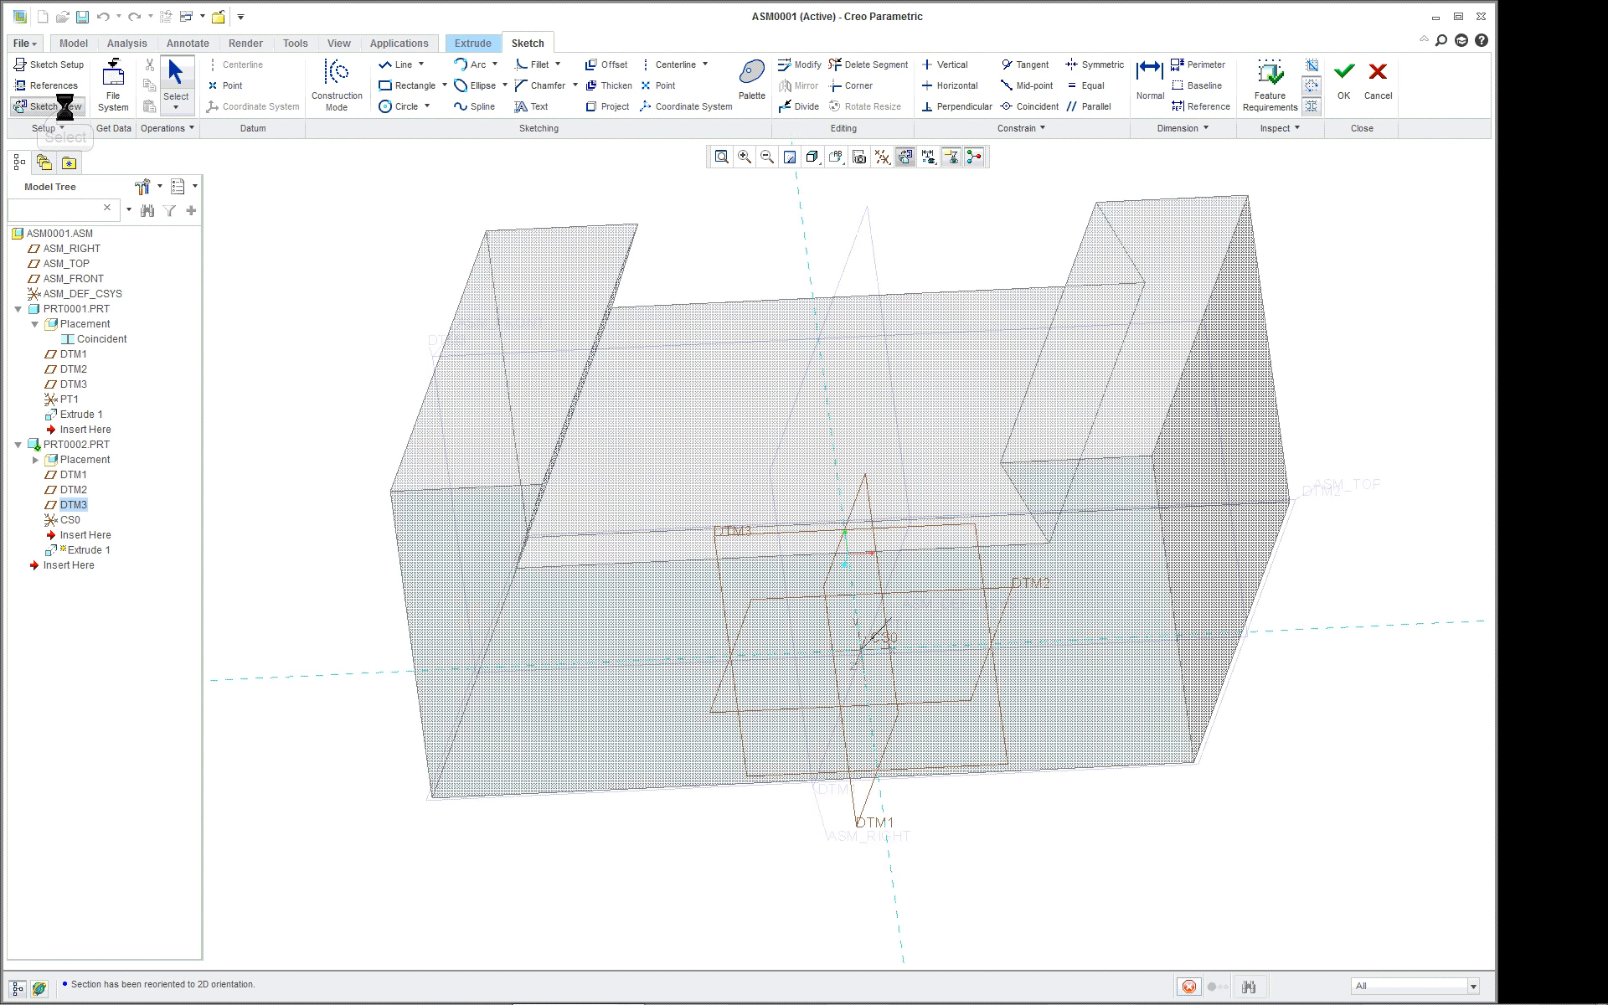
- Add the first part's outer side faces, top face, slot floor and both angled dovetail faces as sketch references
scroll(782, 234, "up", 5)
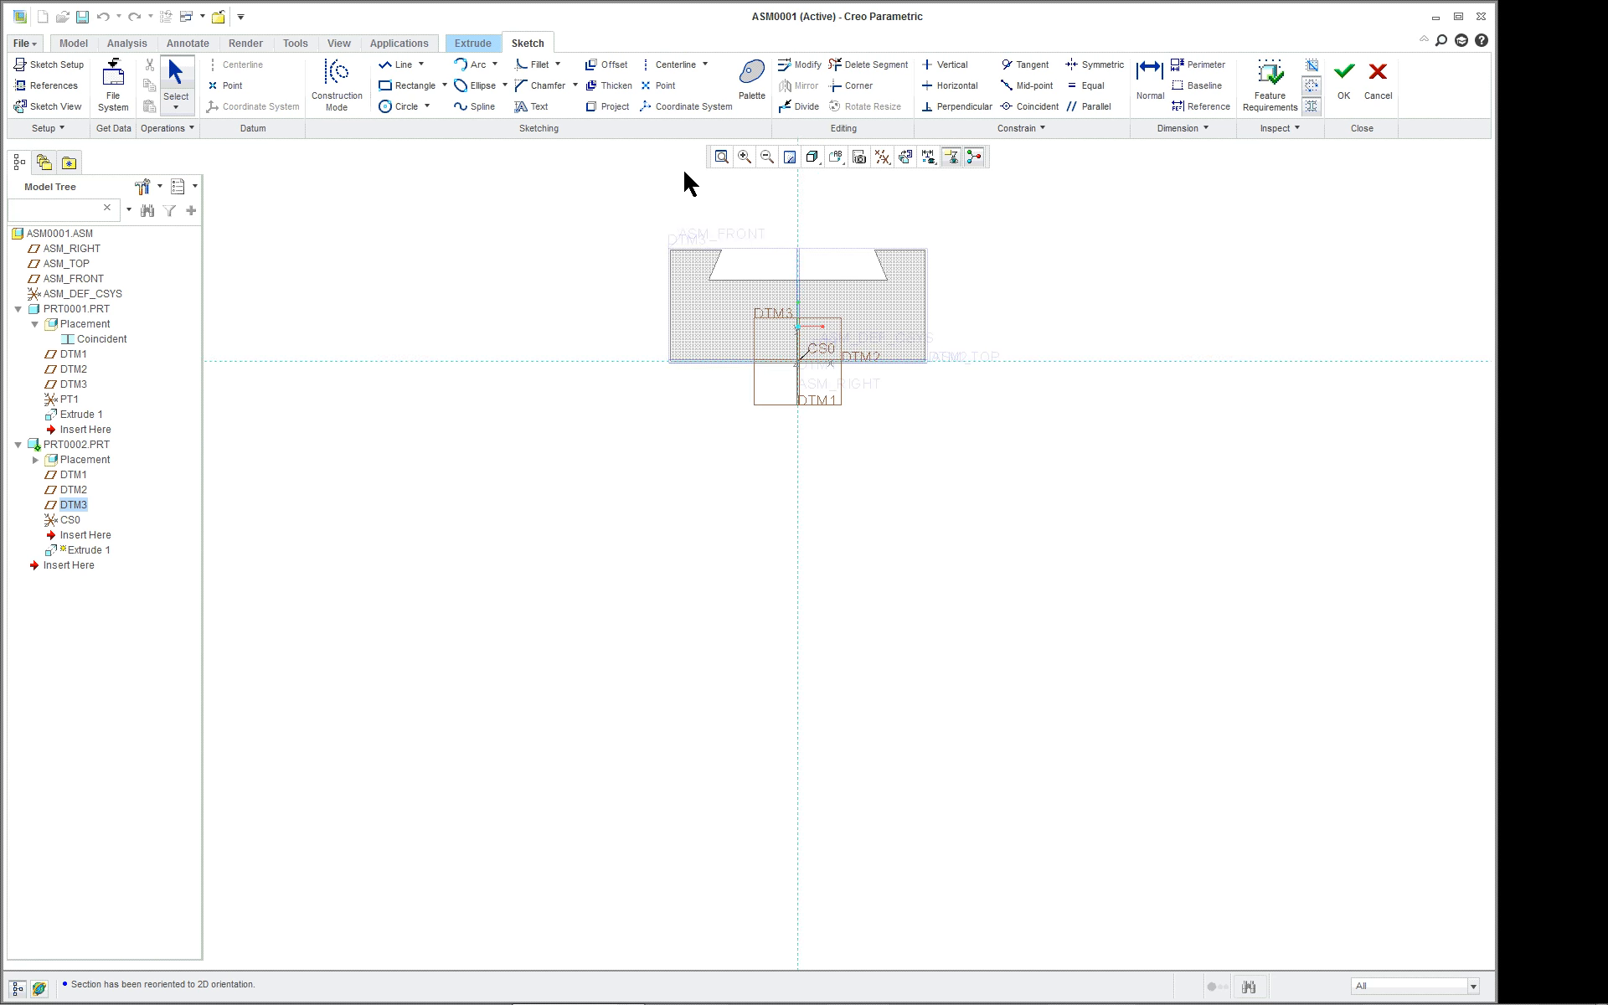
scroll(688, 181, "down", 6)
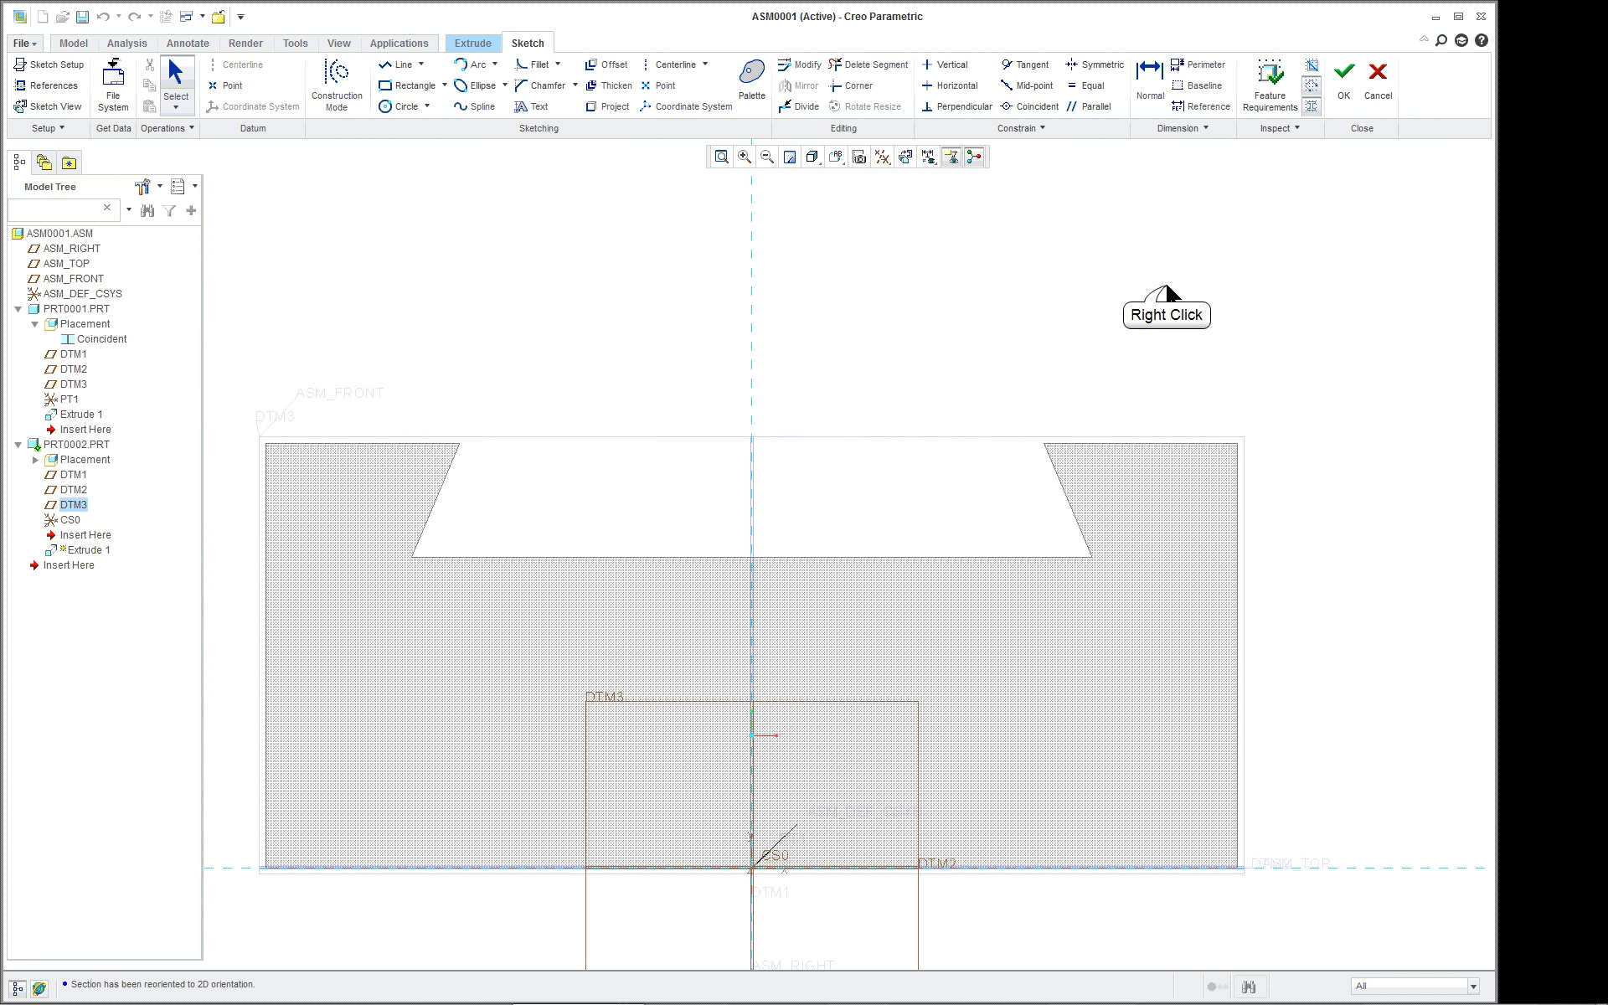
right_click(1168, 293)
left_click(1227, 323)
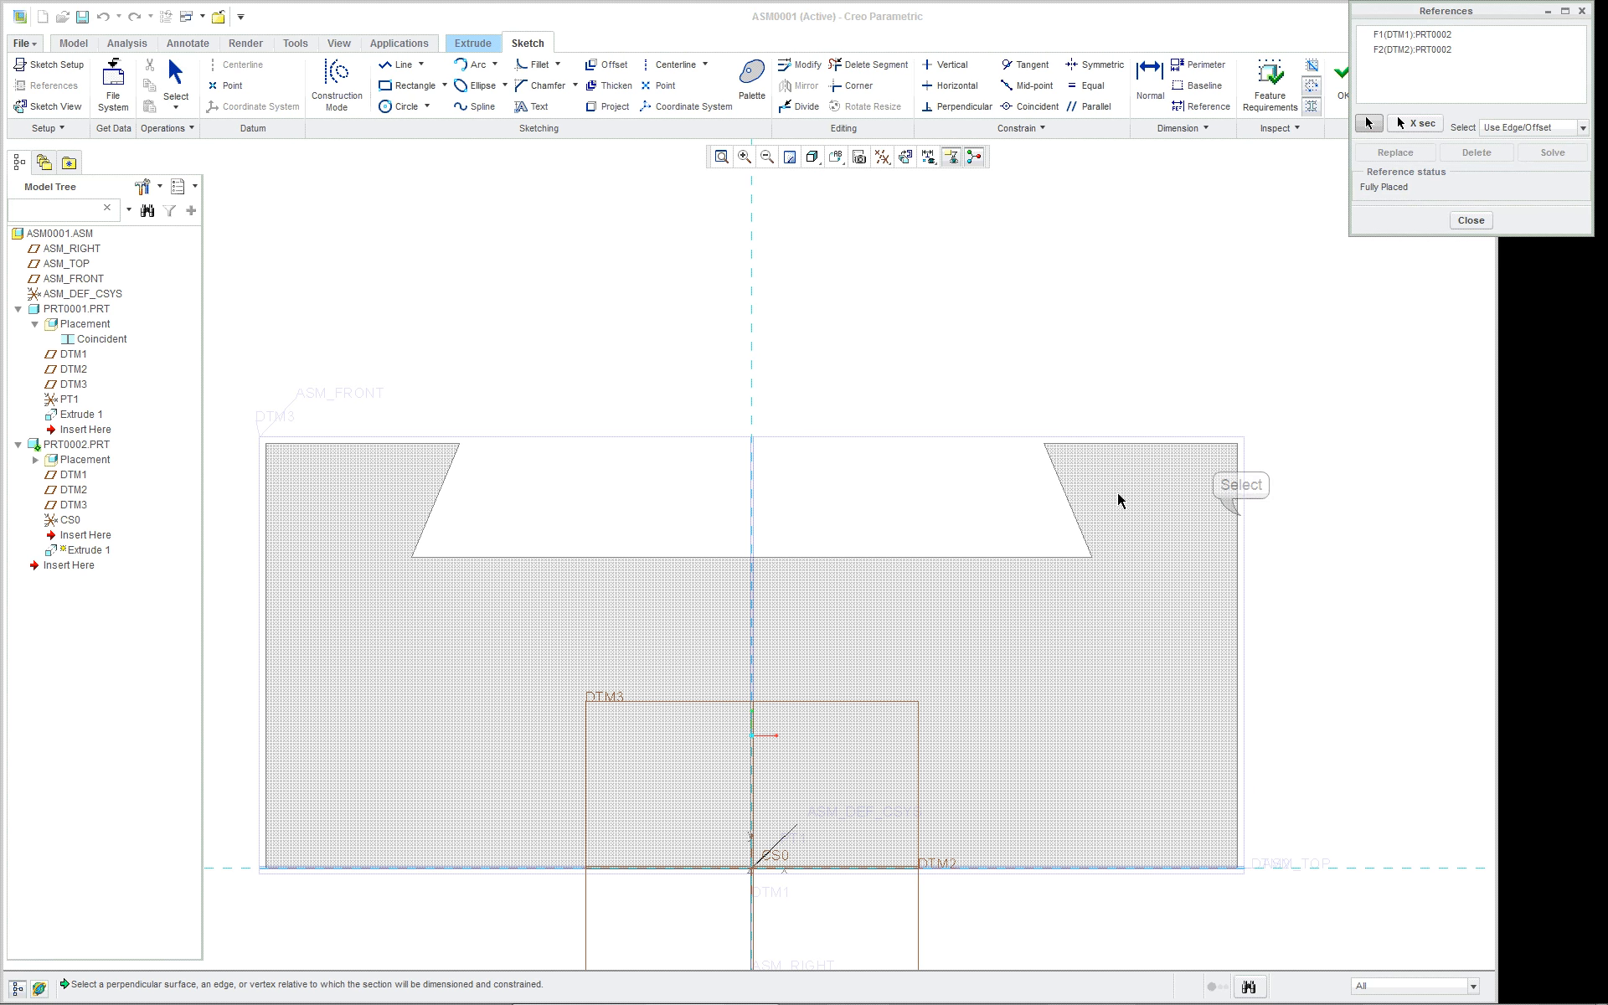
left_click(1241, 515)
left_click(1192, 444)
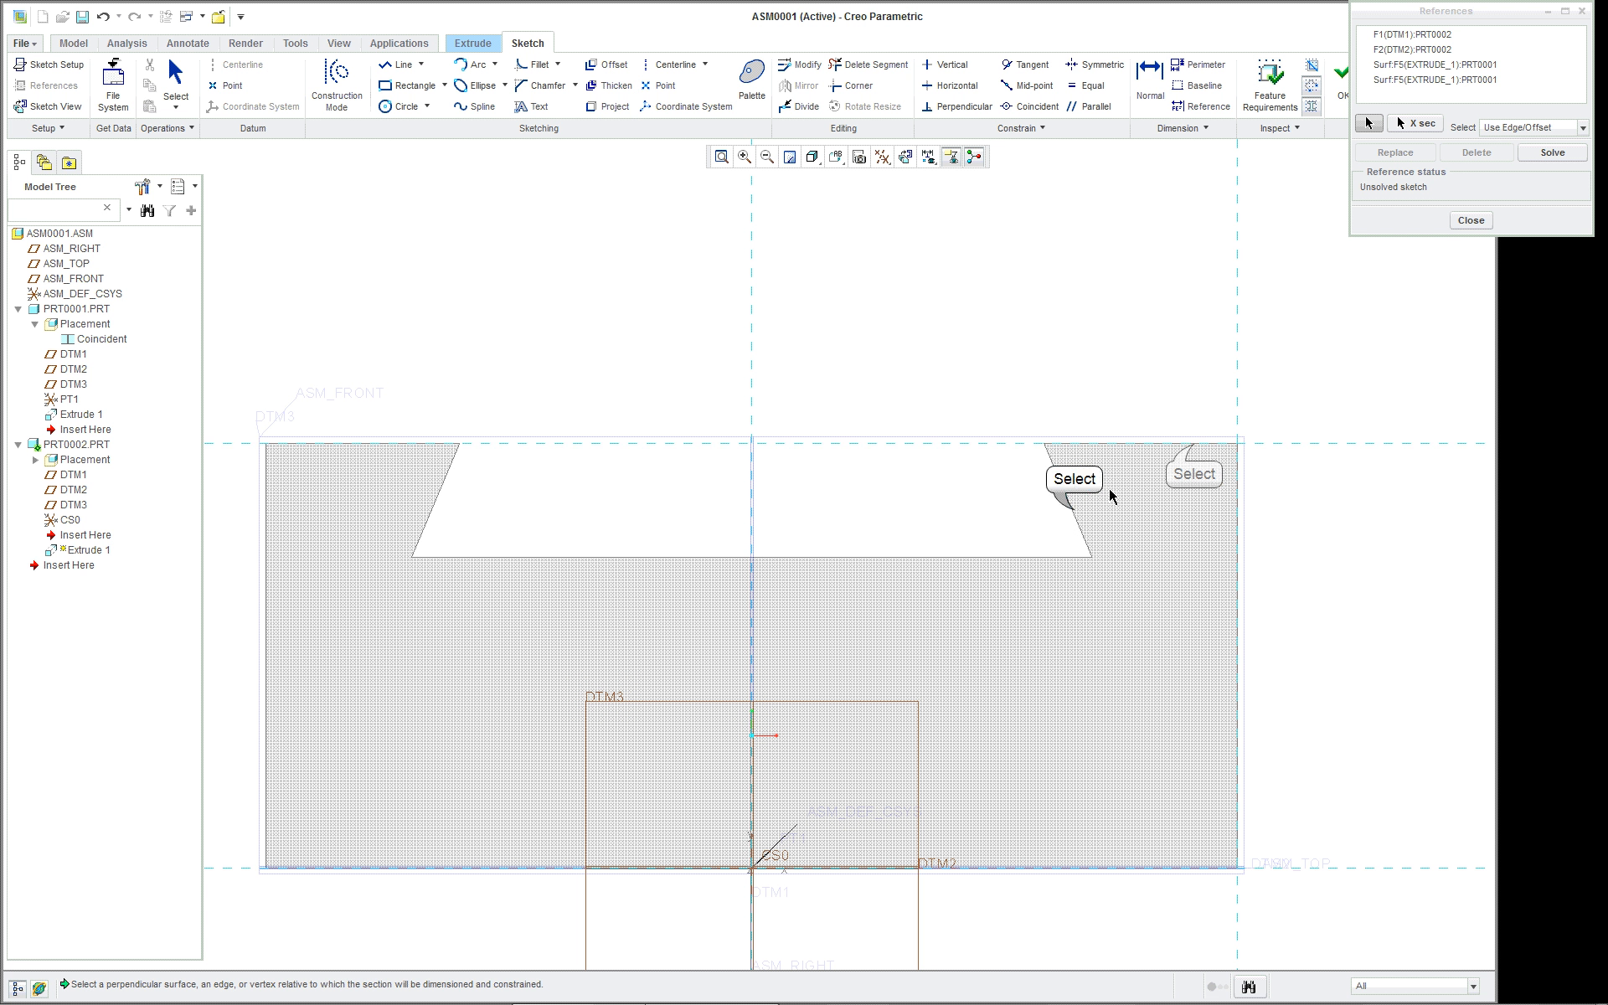
left_click(1073, 509)
left_click(1042, 557)
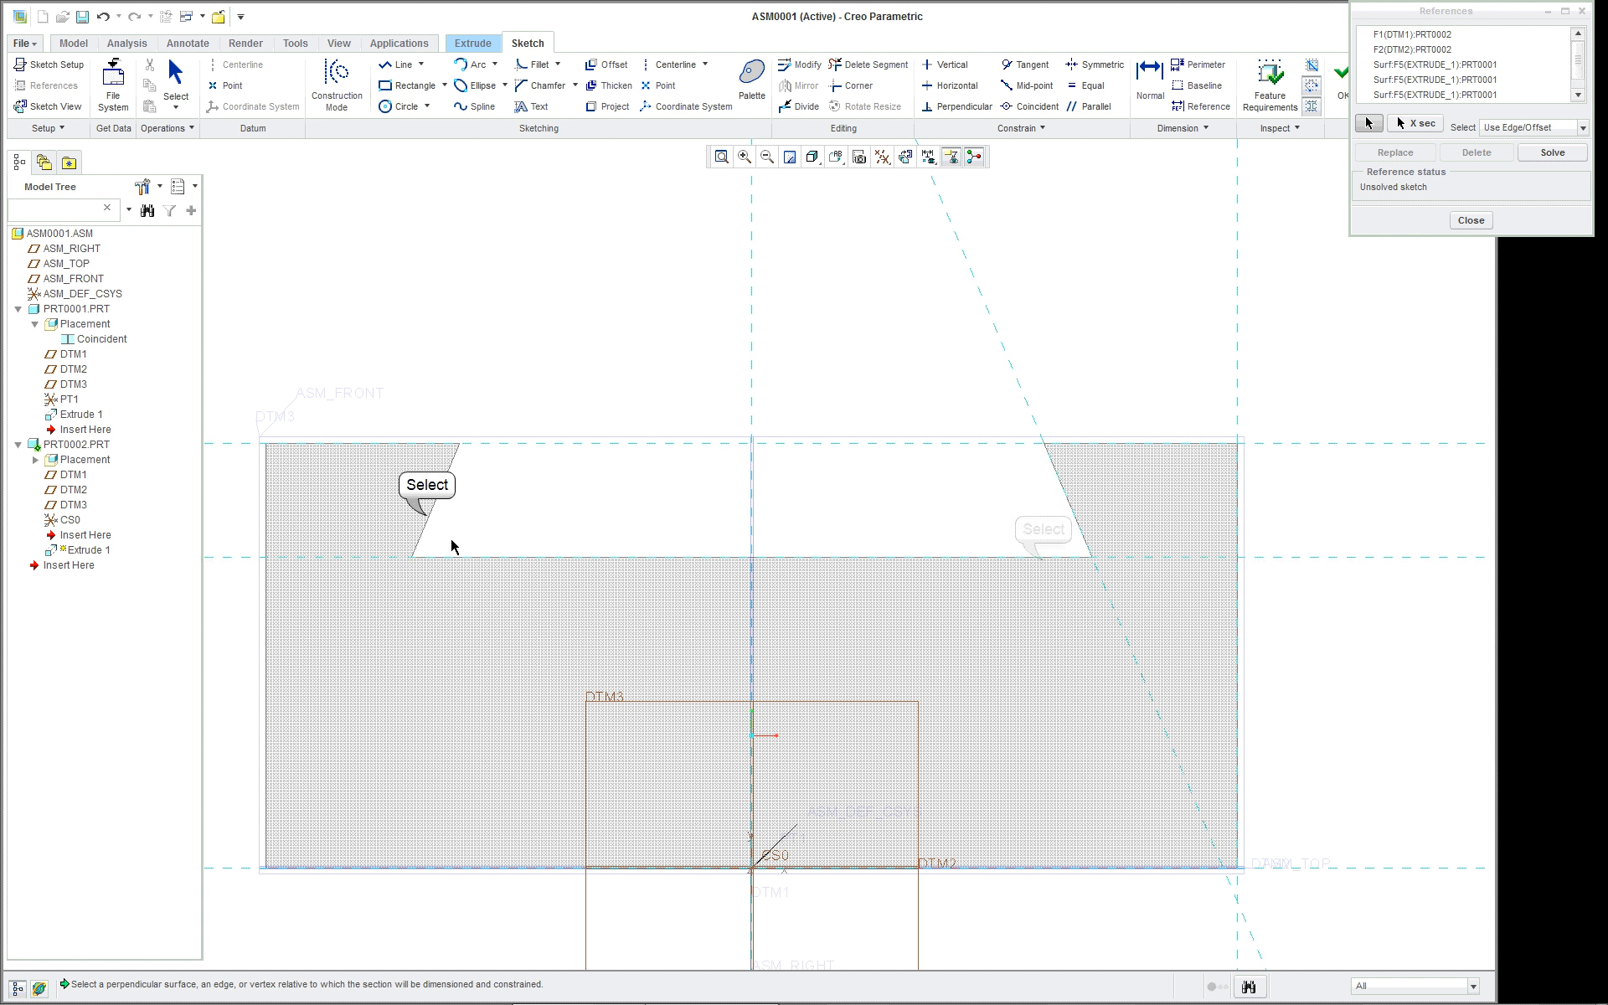
left_click(427, 521)
left_click(407, 444)
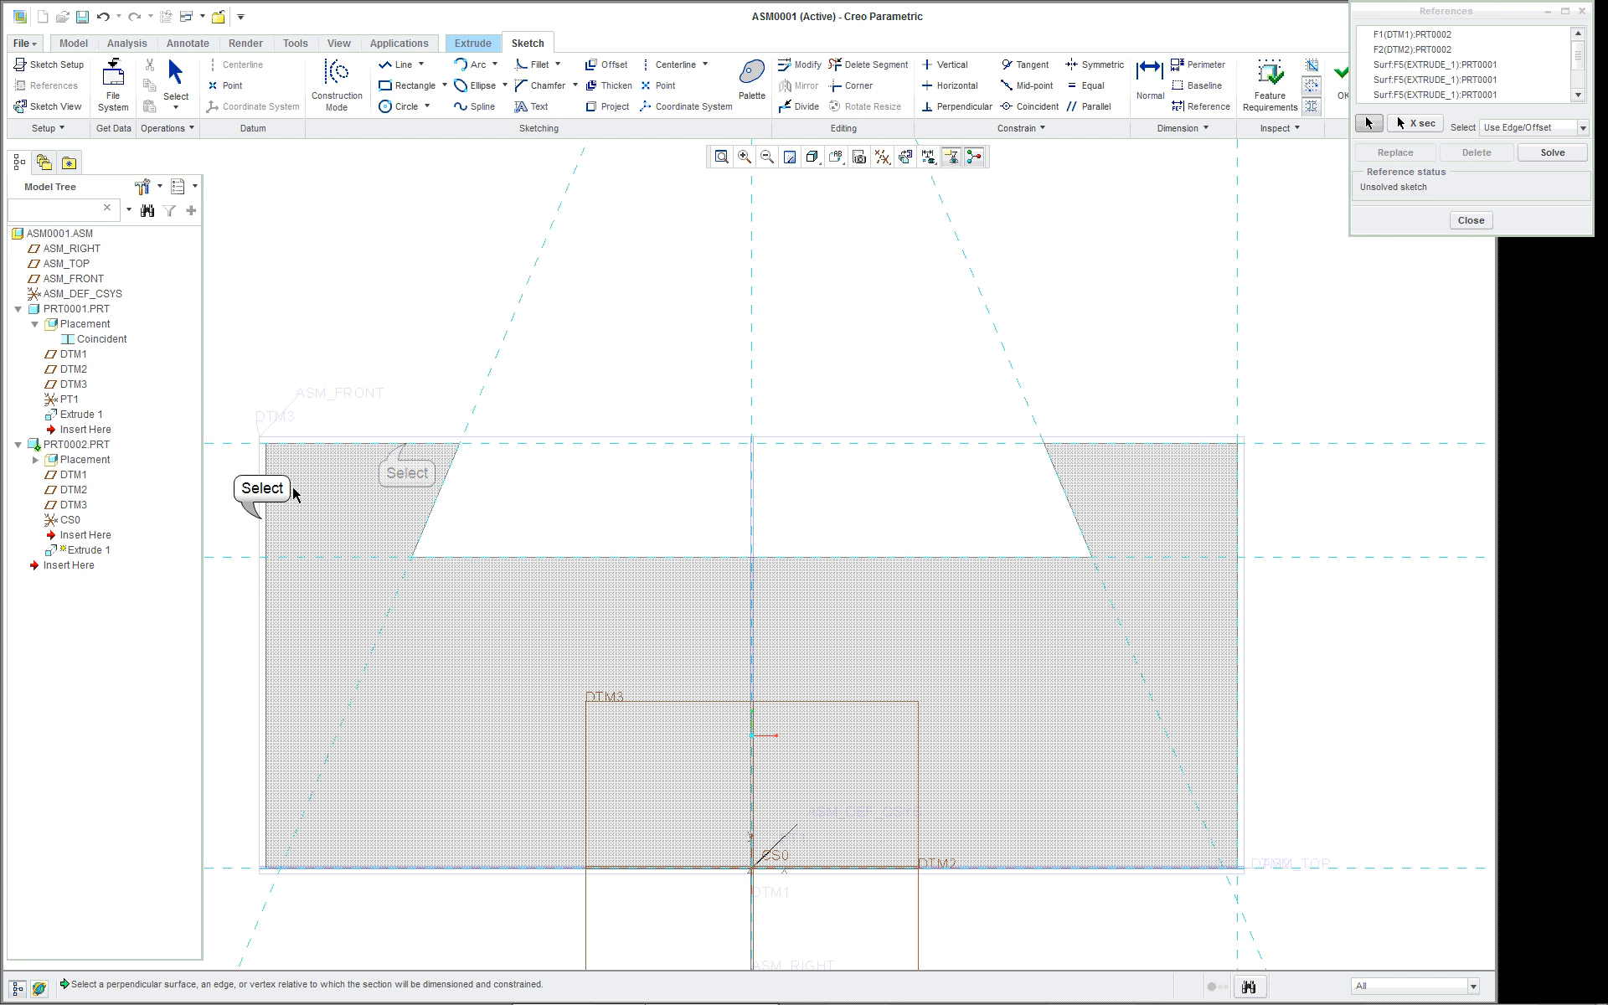
scroll(764, 402, "down", 3)
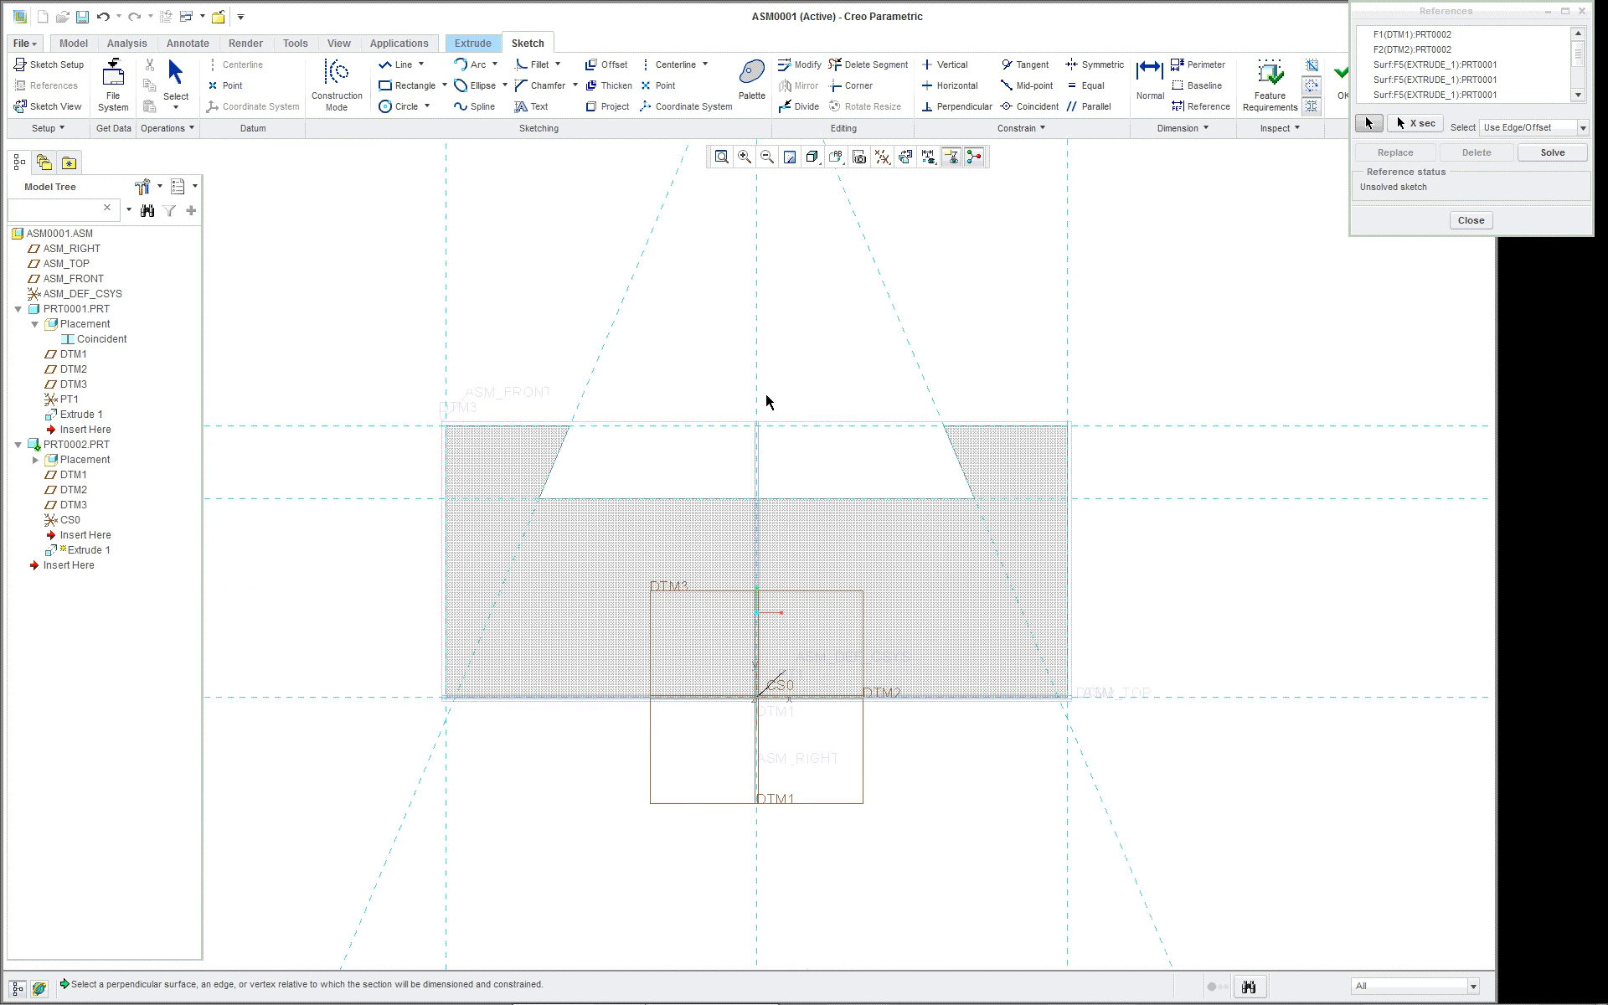
scroll(715, 288, "up", 1)
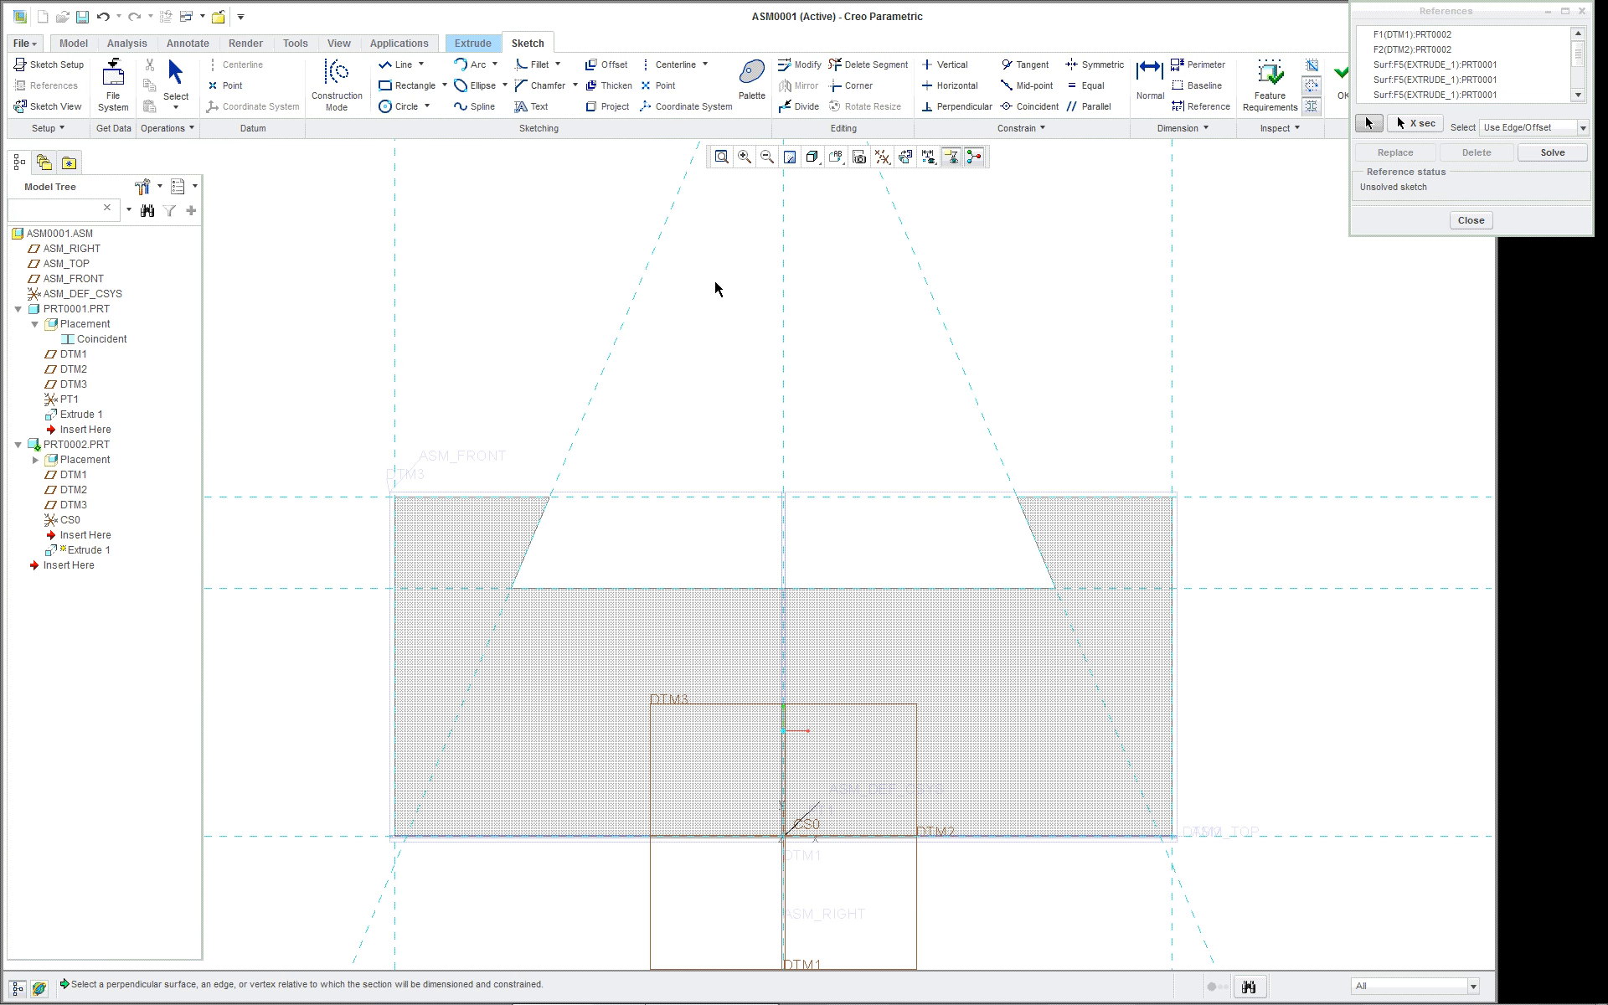
left_click(1472, 220)
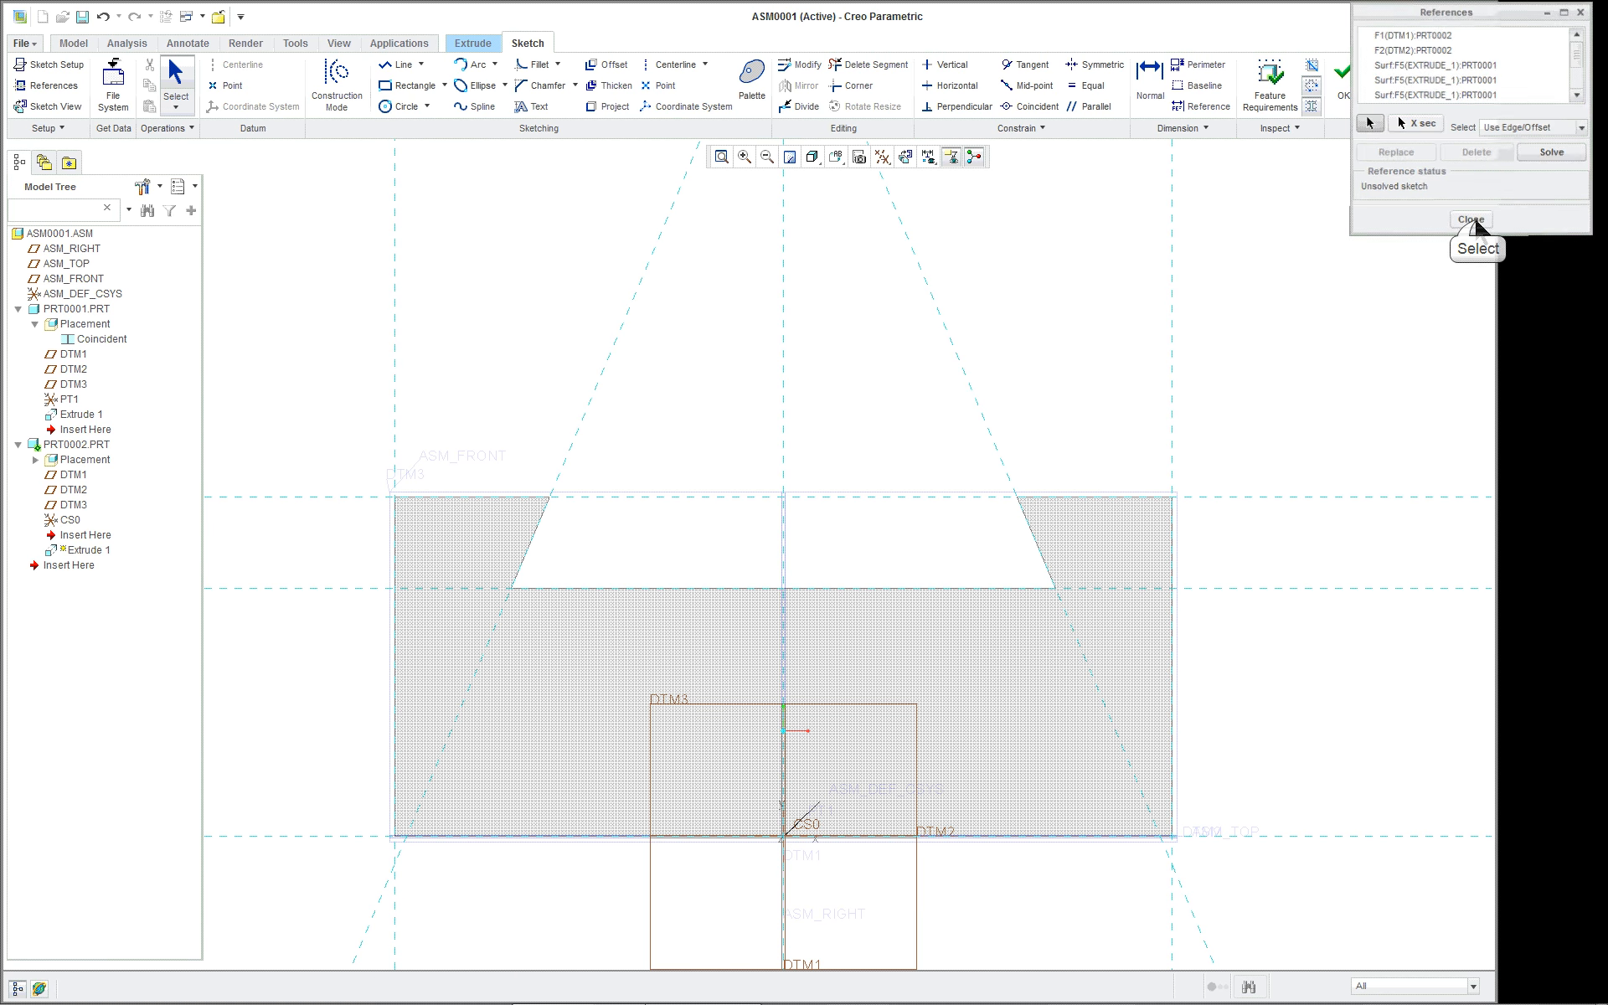
- Sketch a line chain along the block's top edges and through the dovetail slot, from one outer corner to the other
right_click(307, 314)
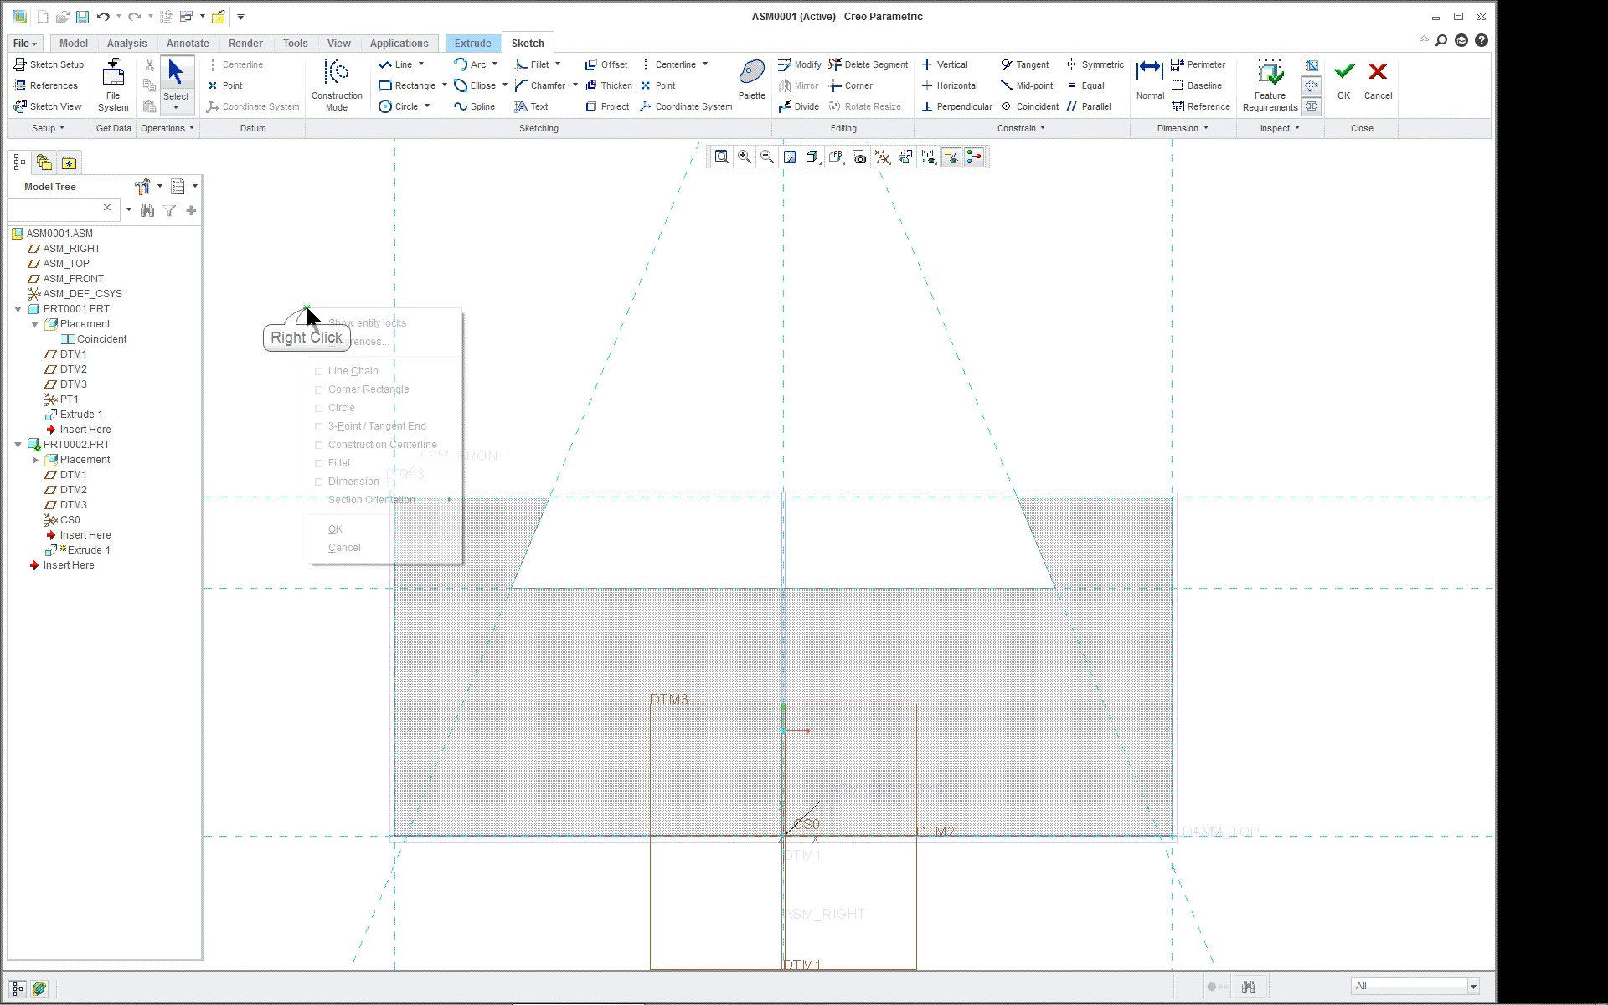
left_click(333, 374)
left_click(394, 497)
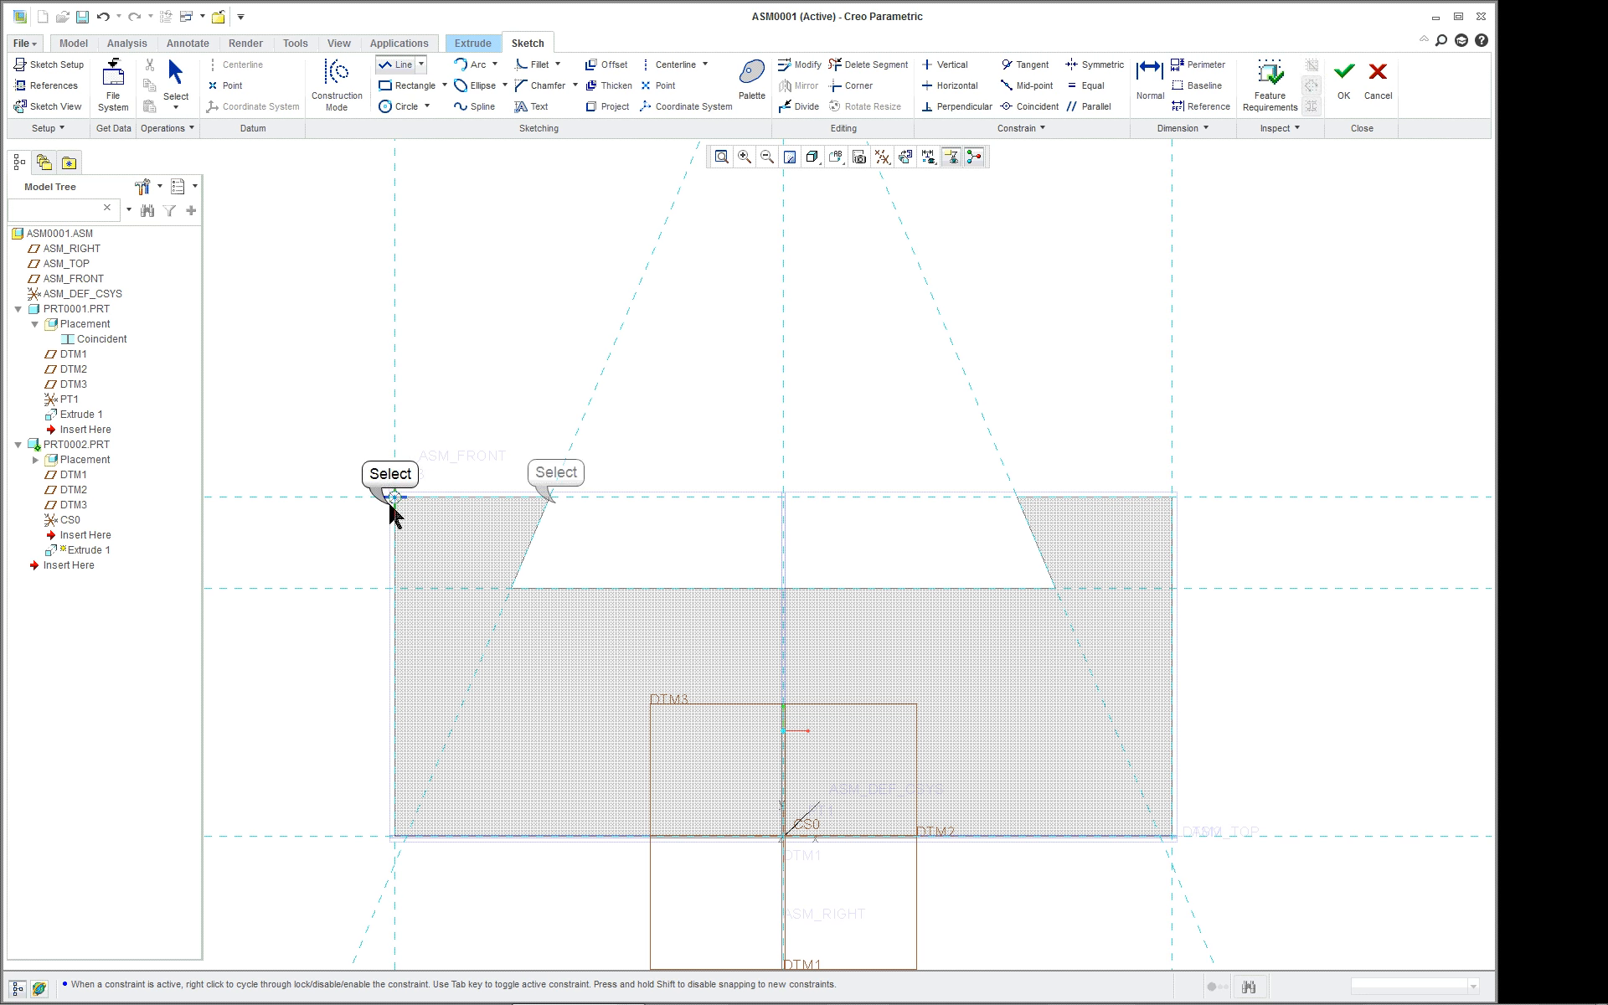
left_click(550, 497)
left_click(511, 588)
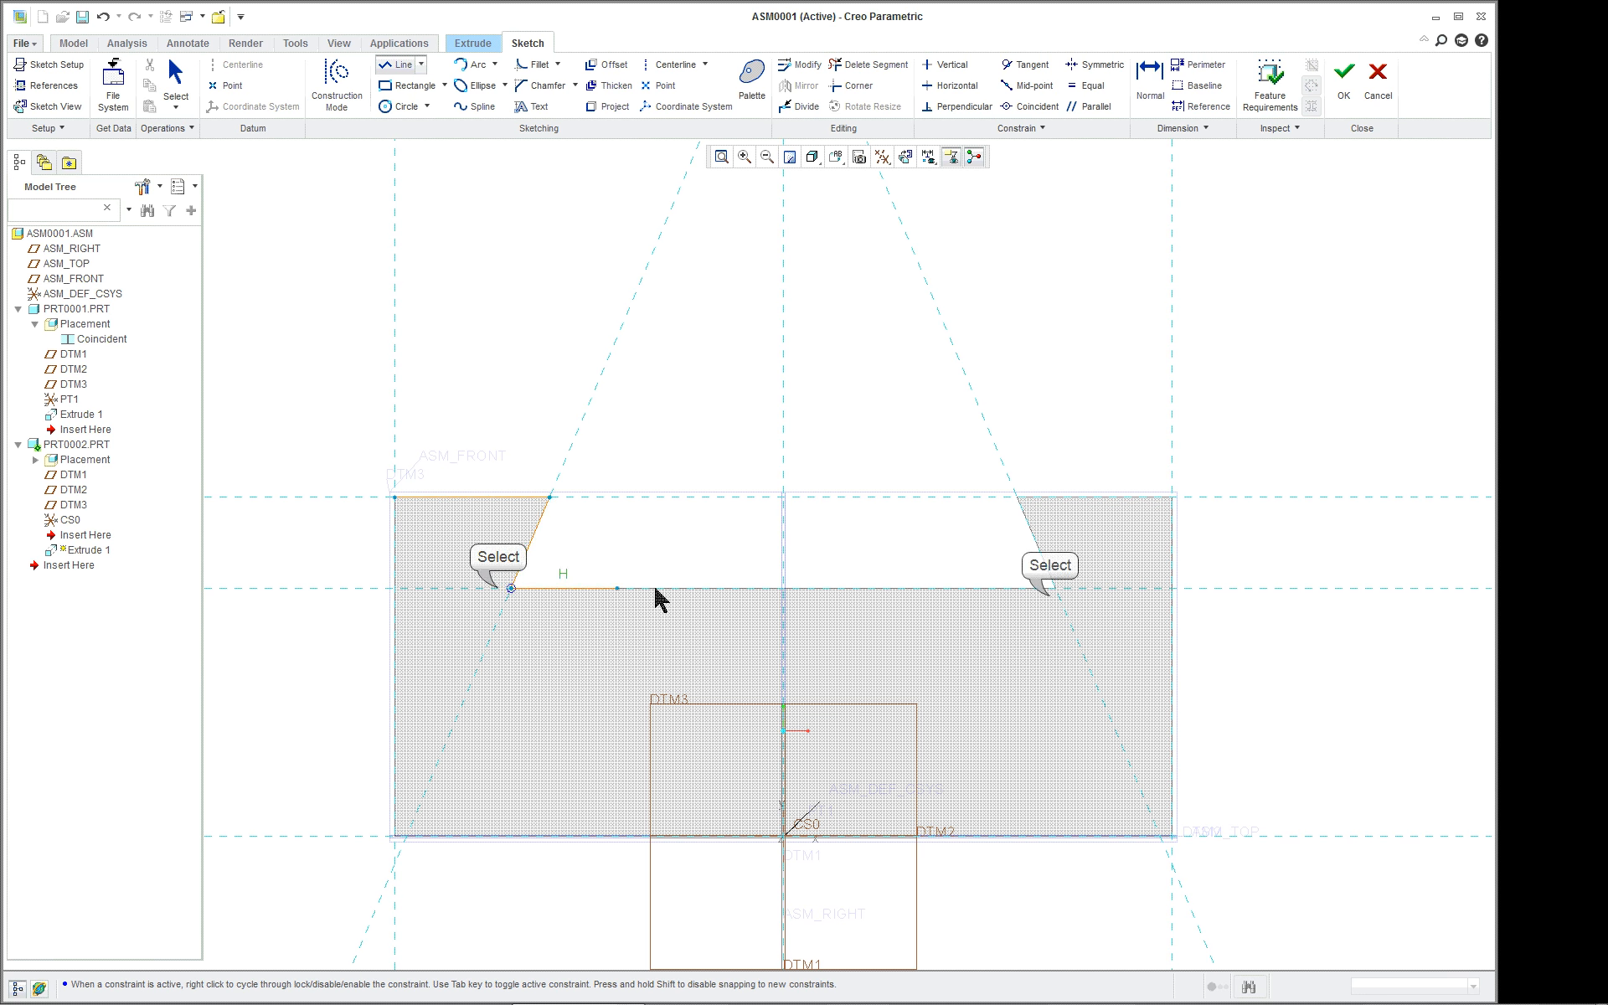
left_click(1055, 587)
left_click(1016, 496)
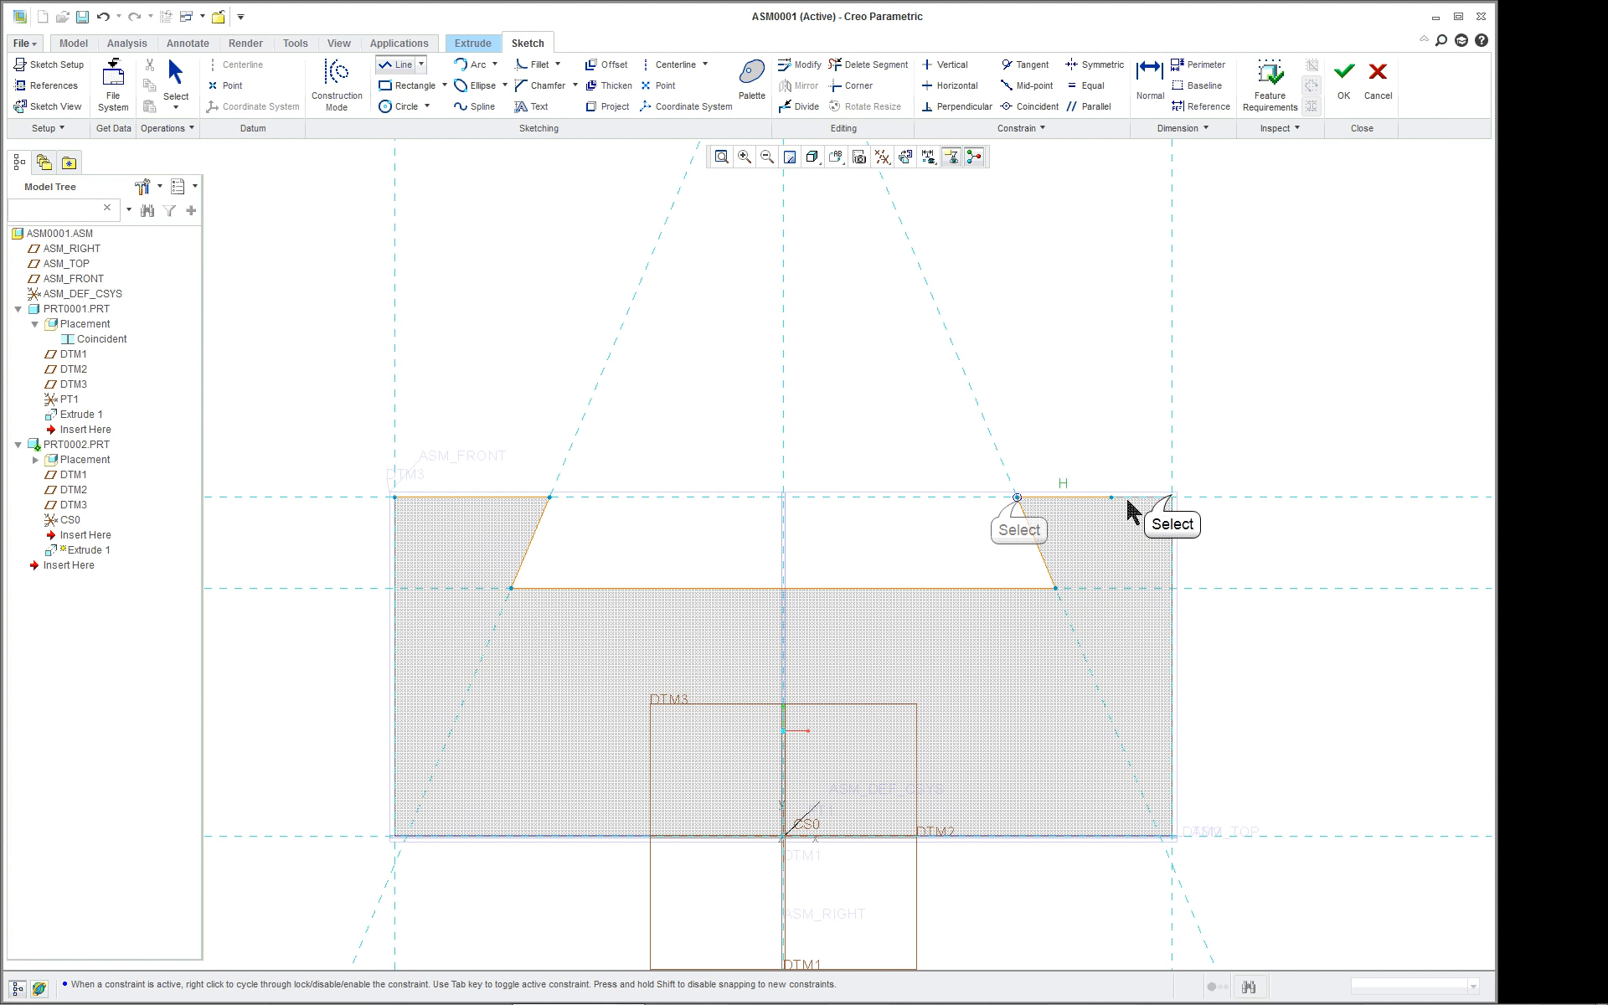
left_click(1172, 497)
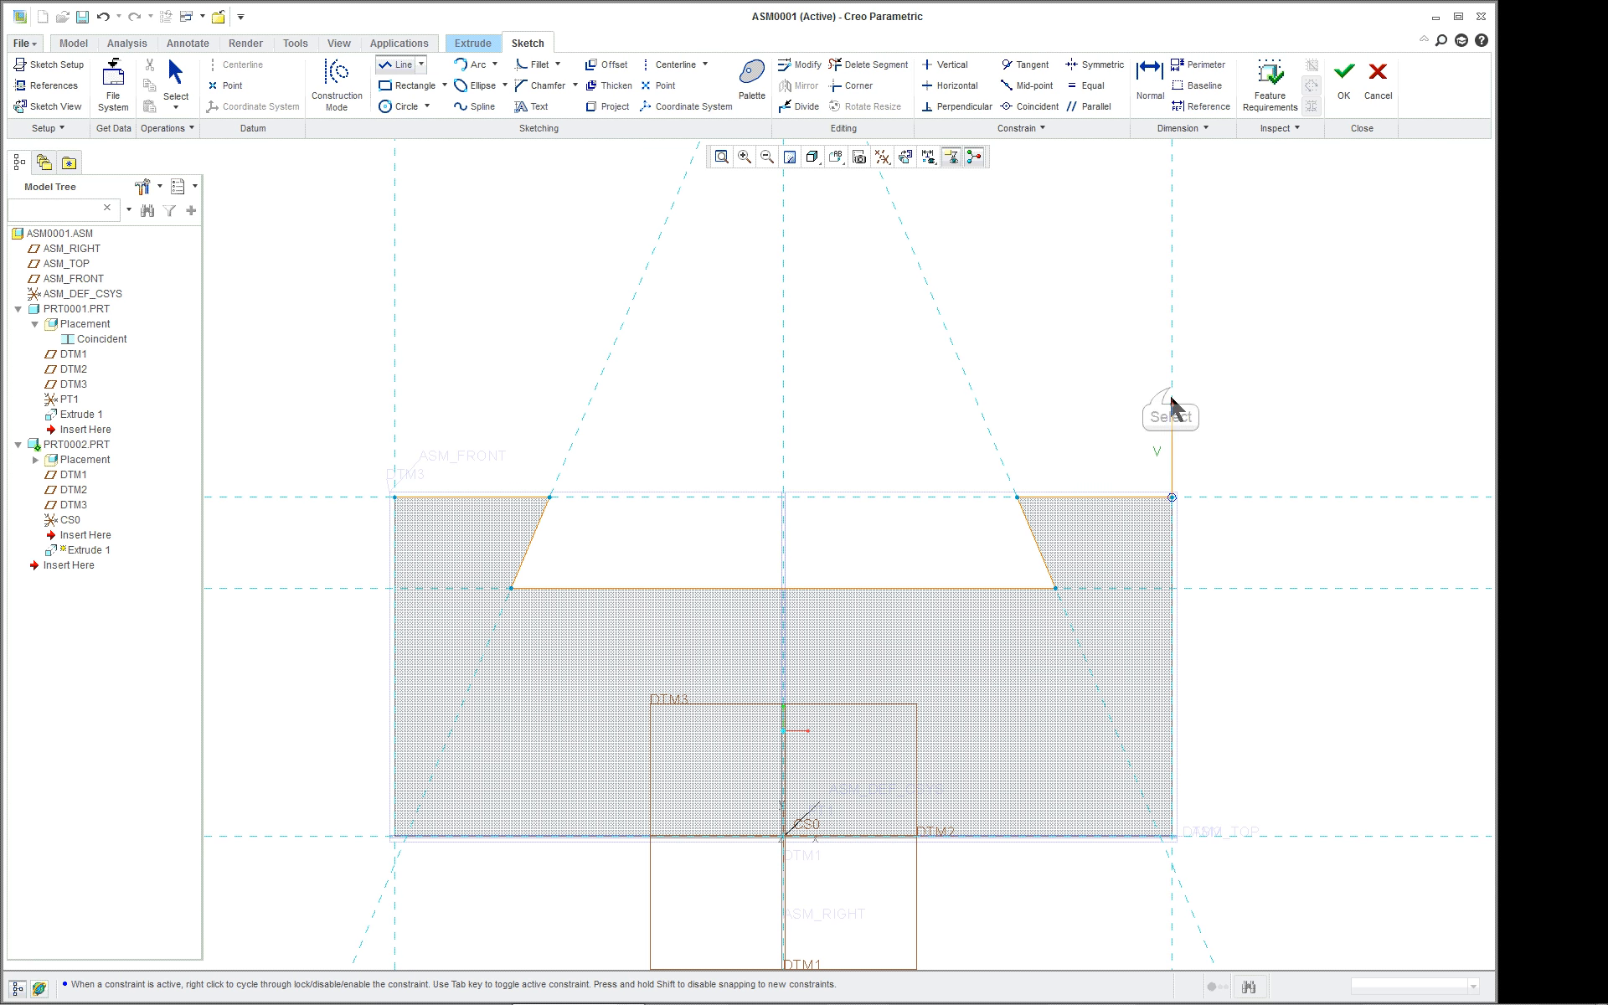
- Close the profile above the block with vertical sides about 6.64 high and a horizontal line across the full width
left_click(1171, 388)
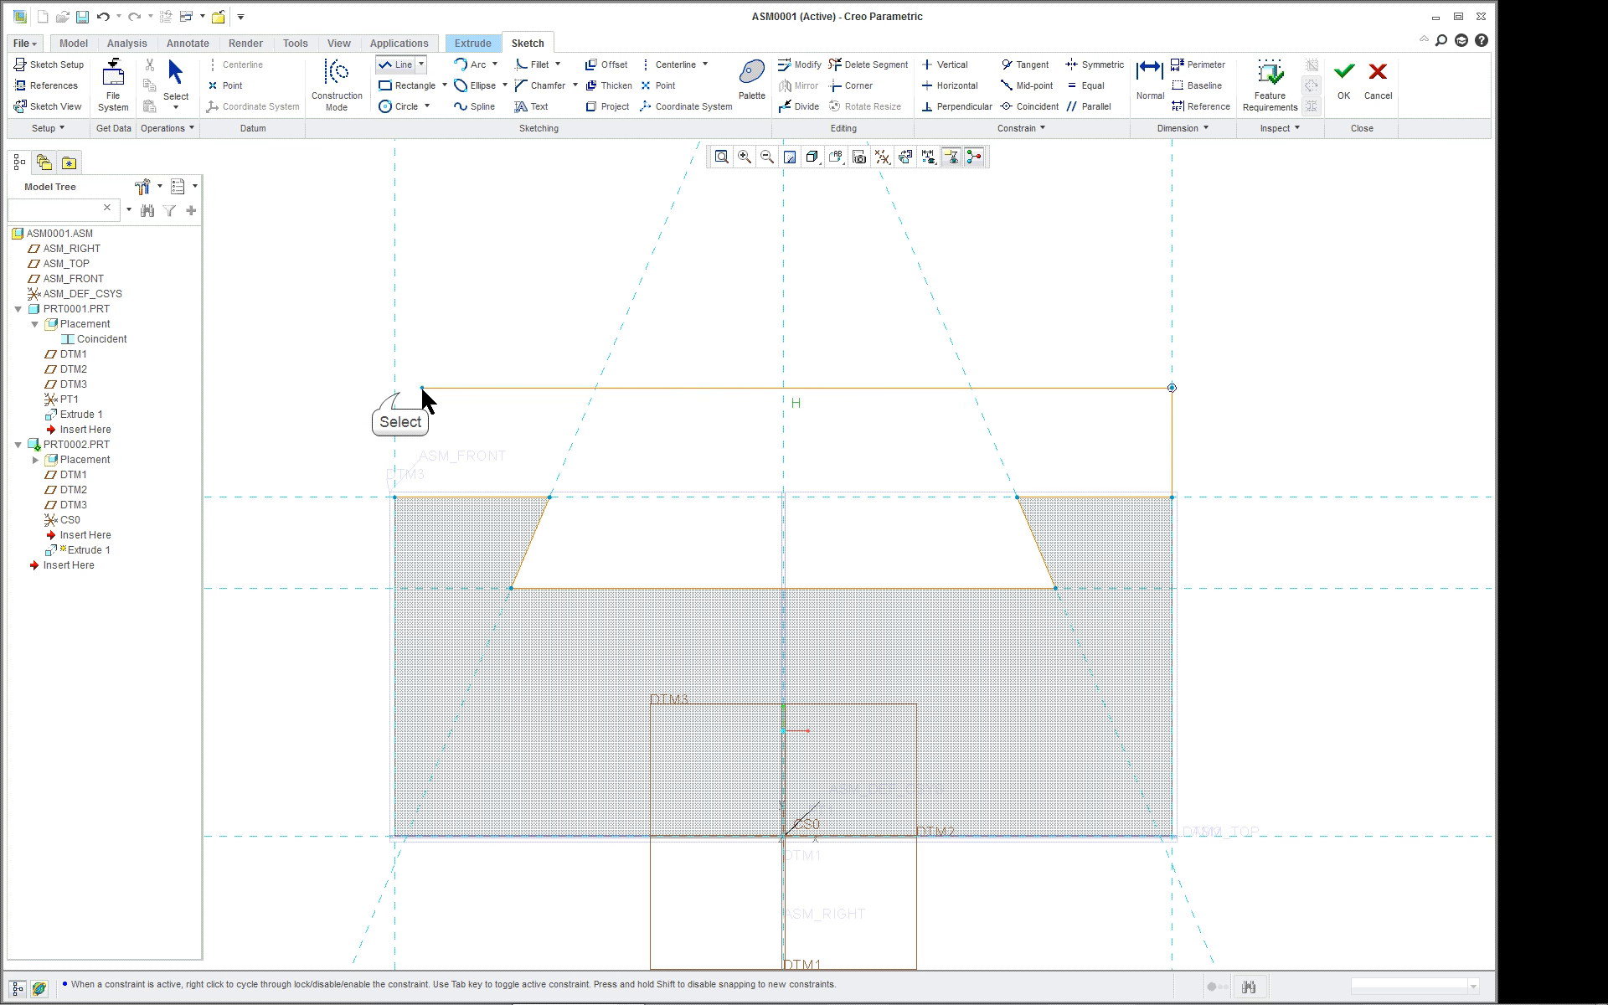
left_click(394, 388)
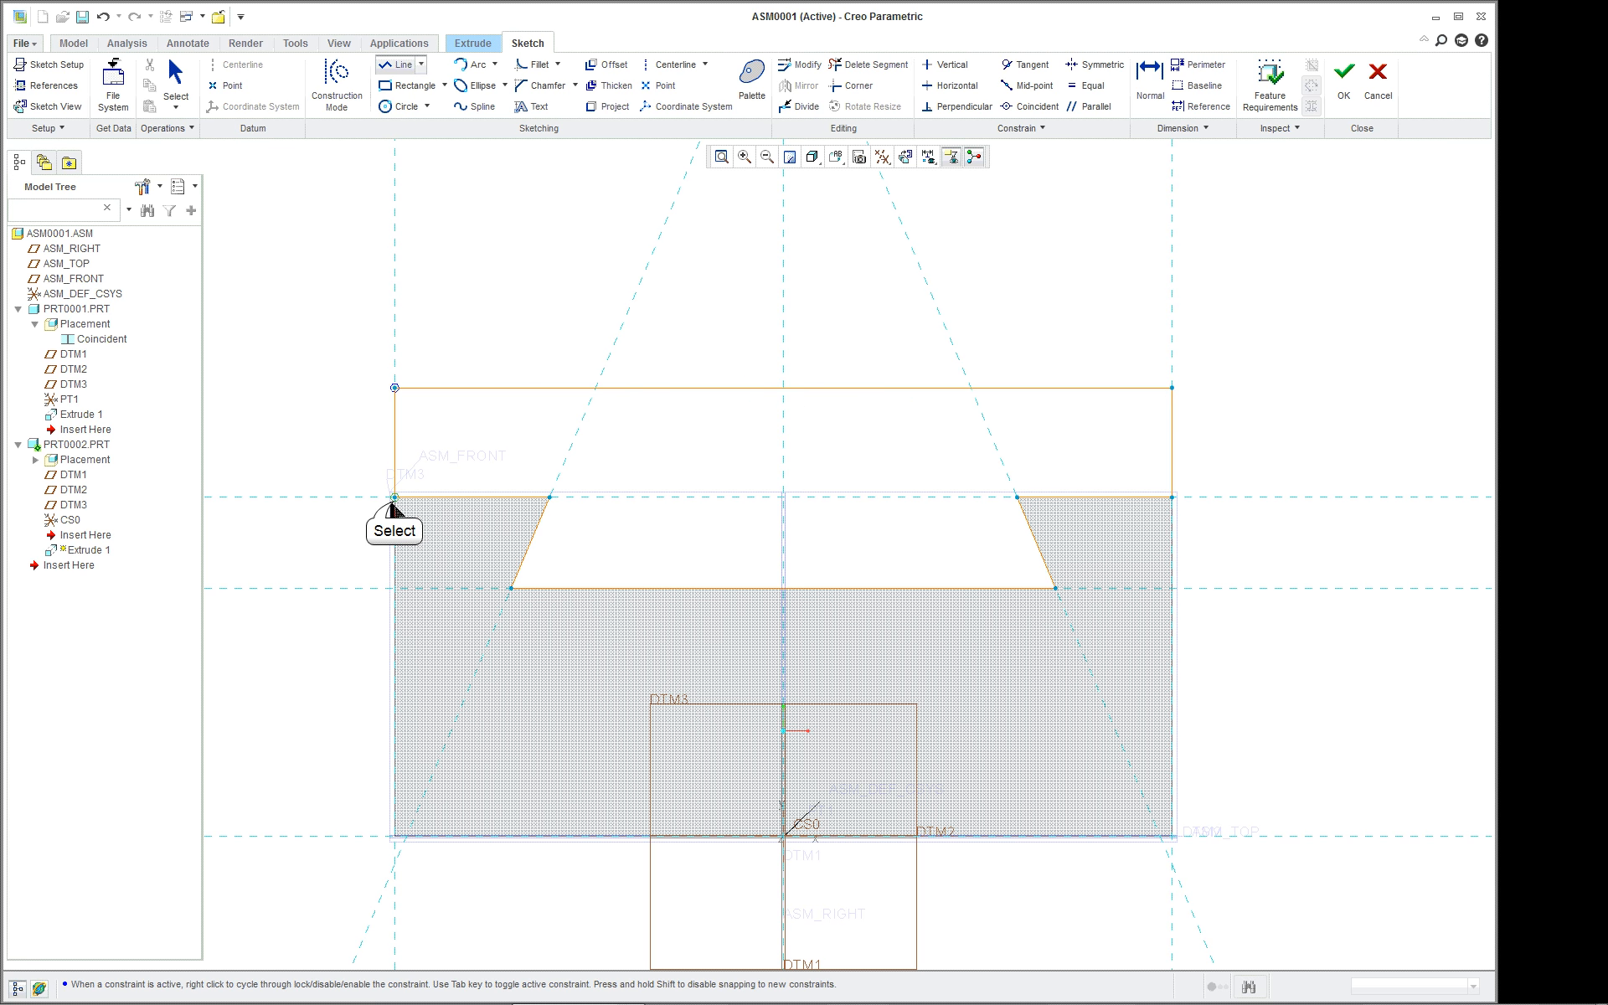
left_click(394, 498)
middle_click(321, 444)
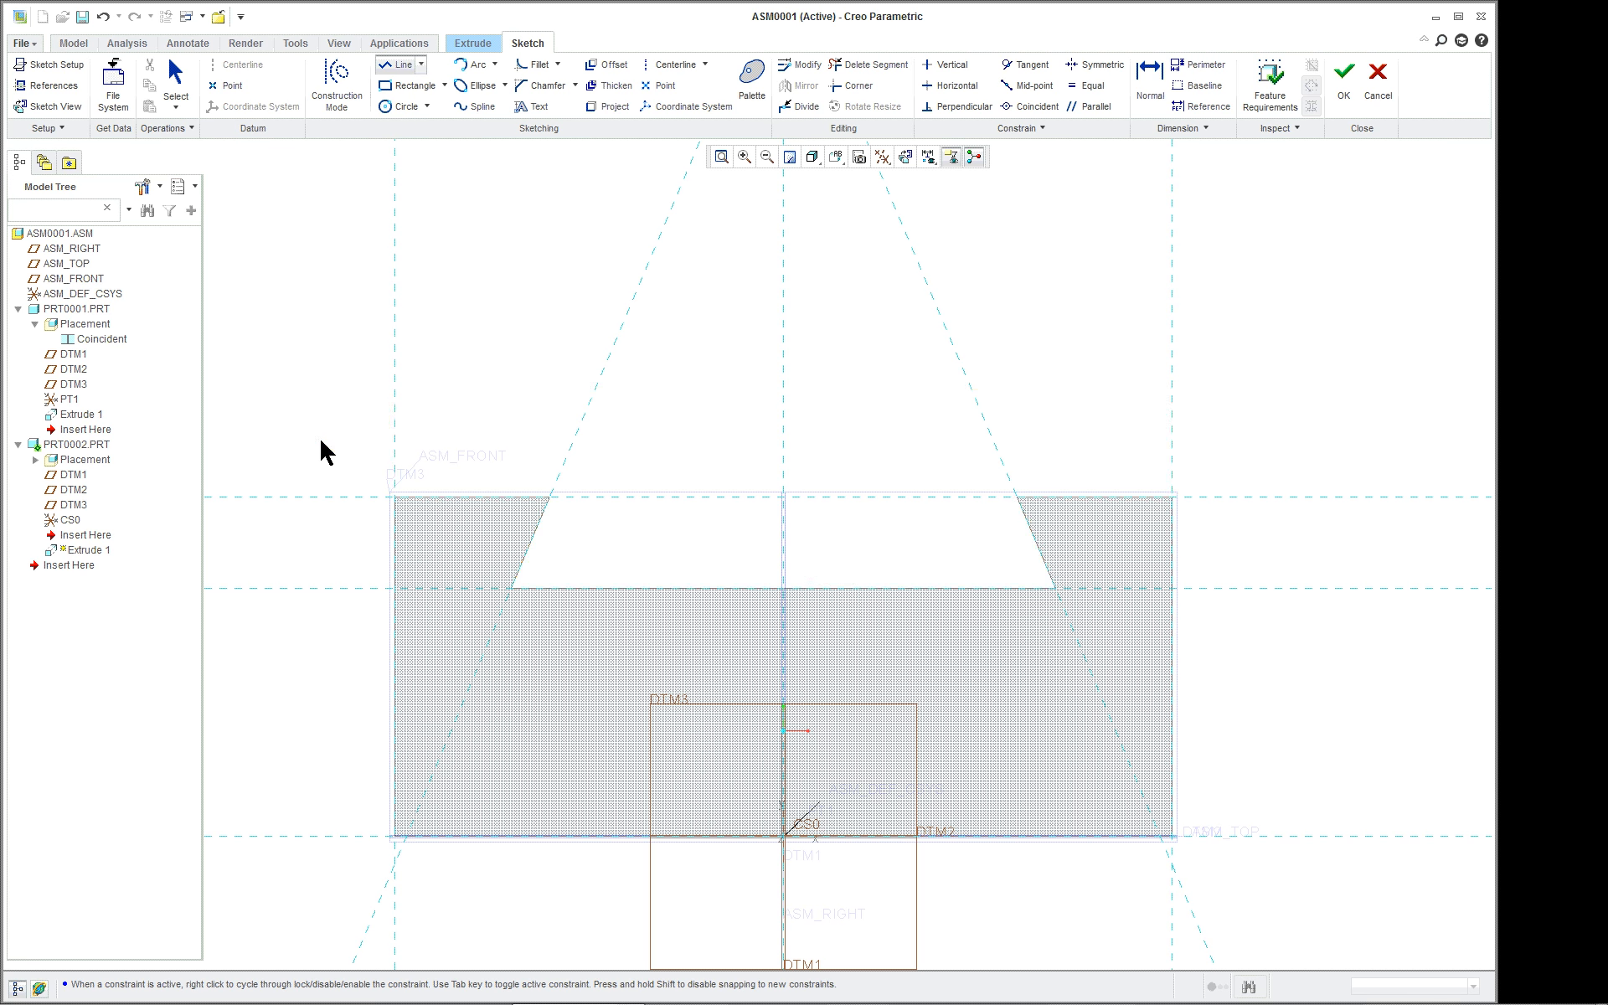
middle_click(312, 437)
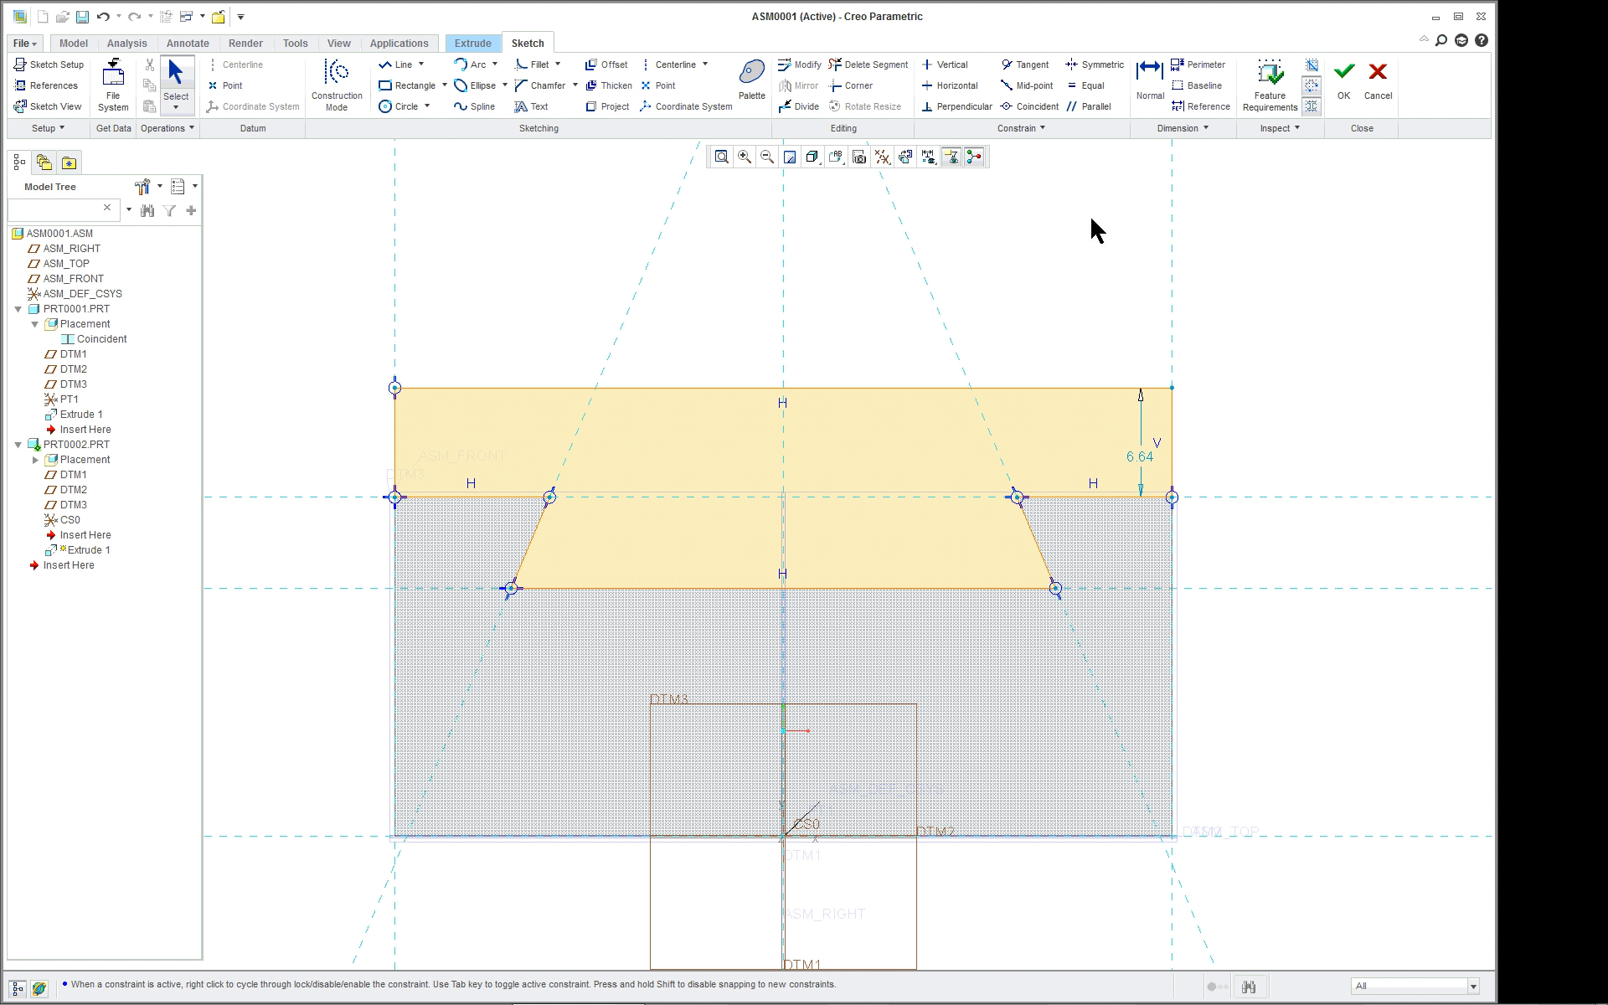
- Make the profile's vertical side equal in length to its angled dovetail edge, and complete the sketch
left_click(1086, 85)
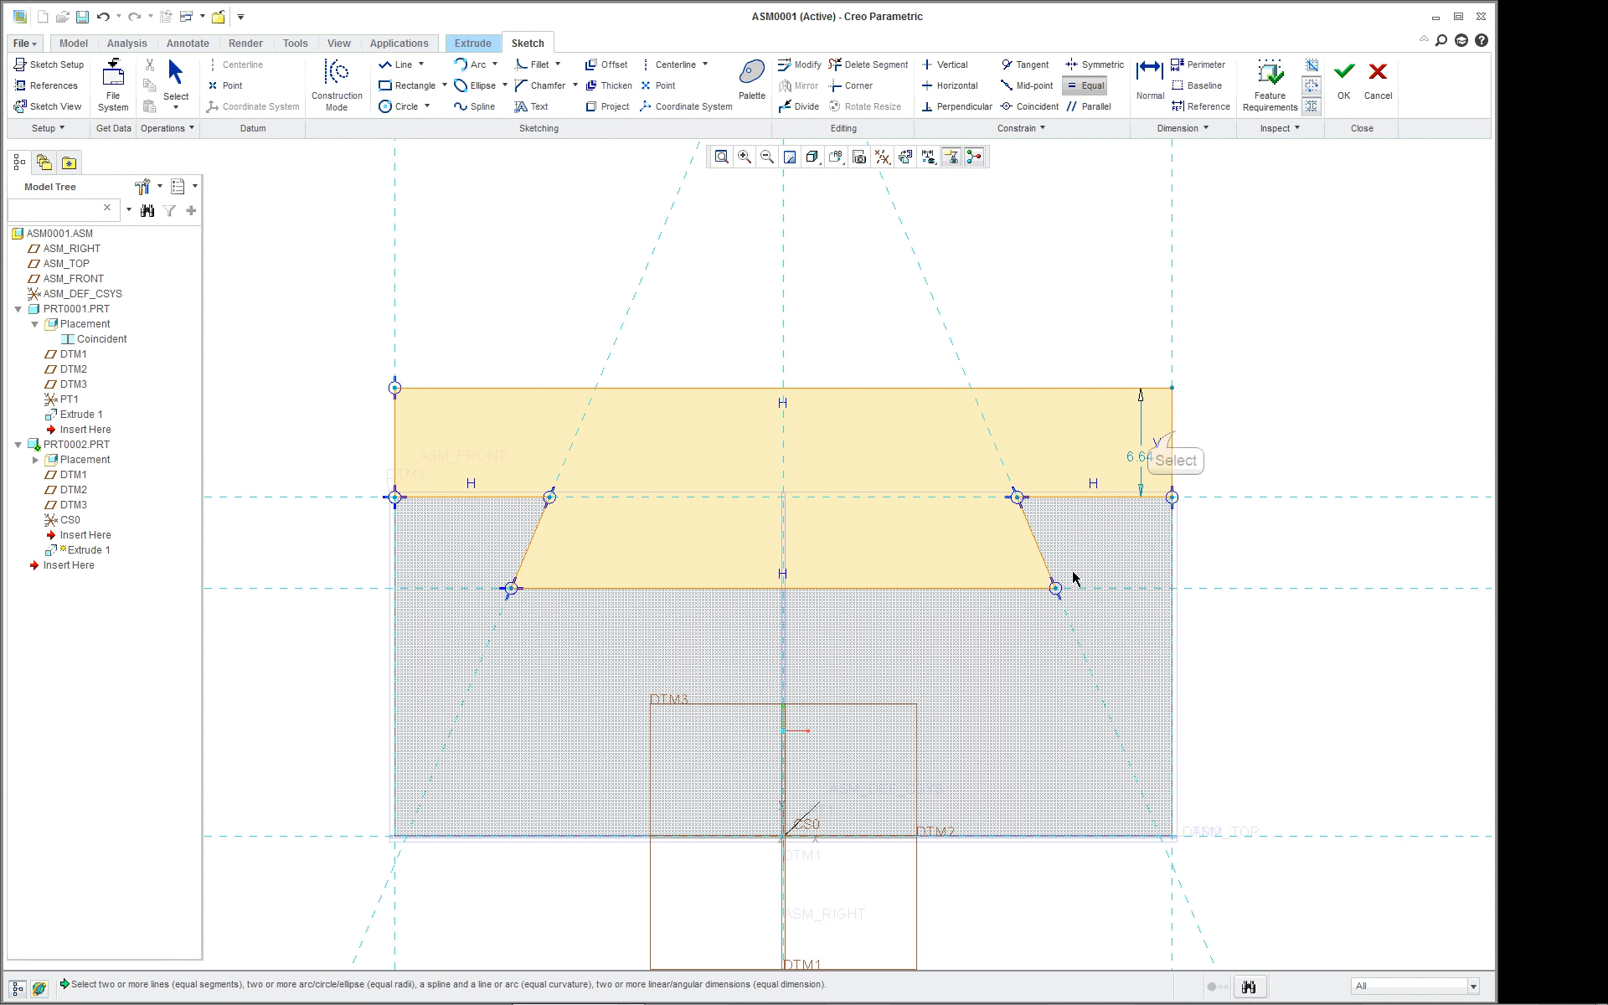
left_click(1173, 436)
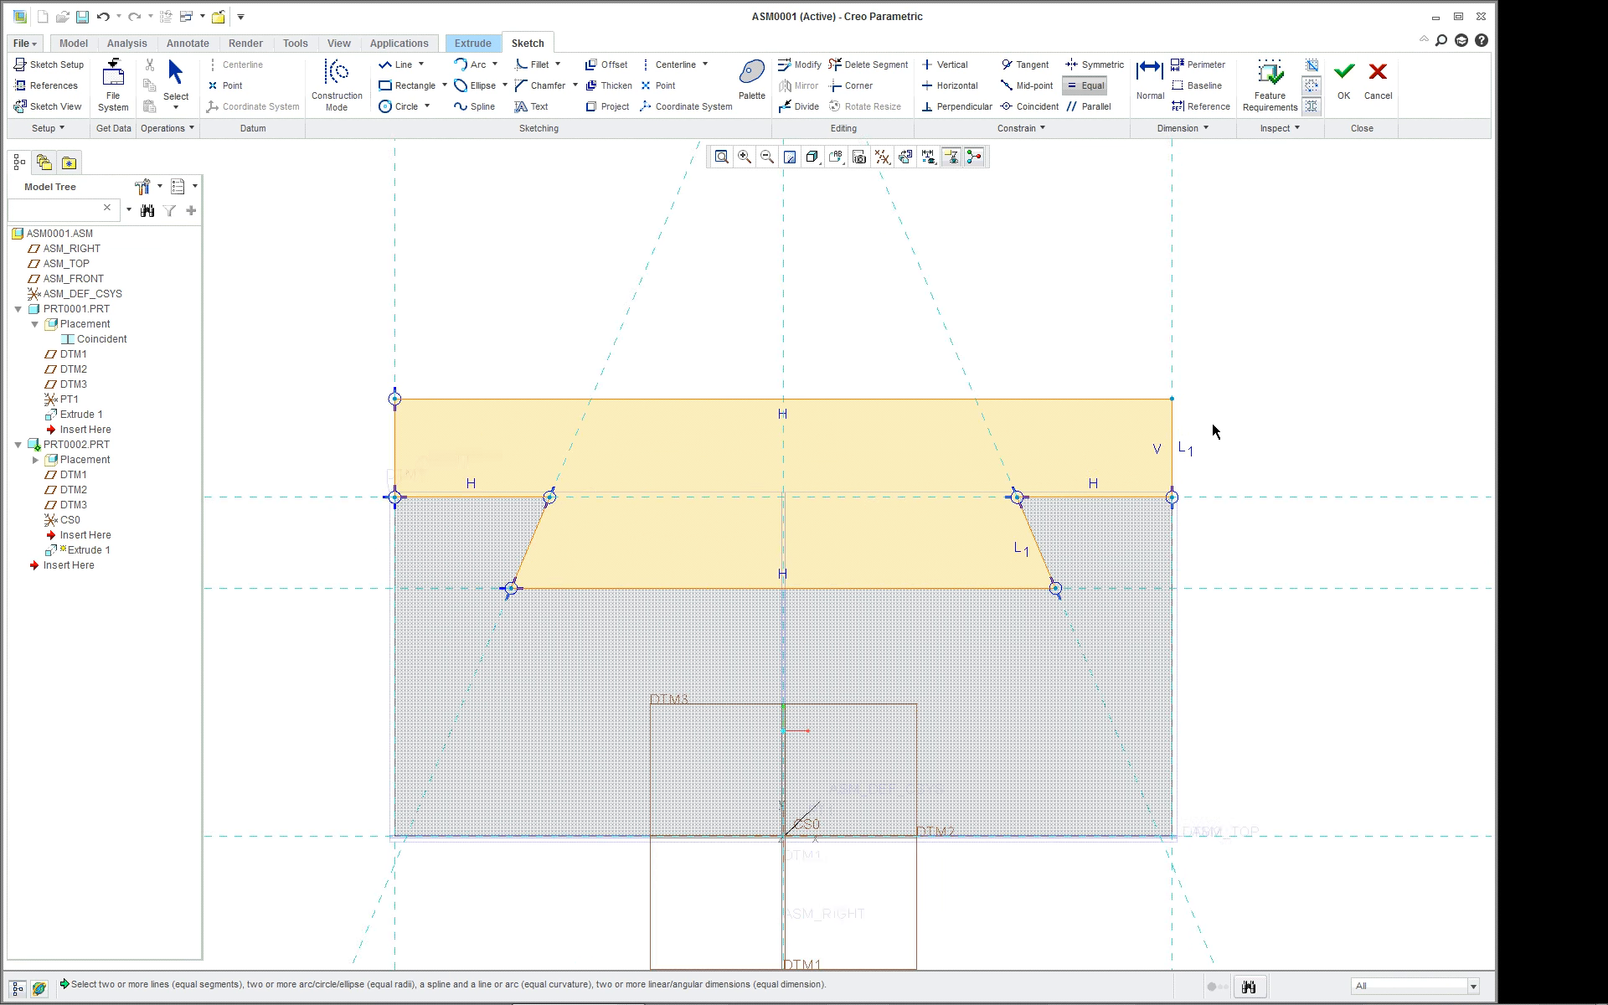
scroll(1213, 430, "up", 1)
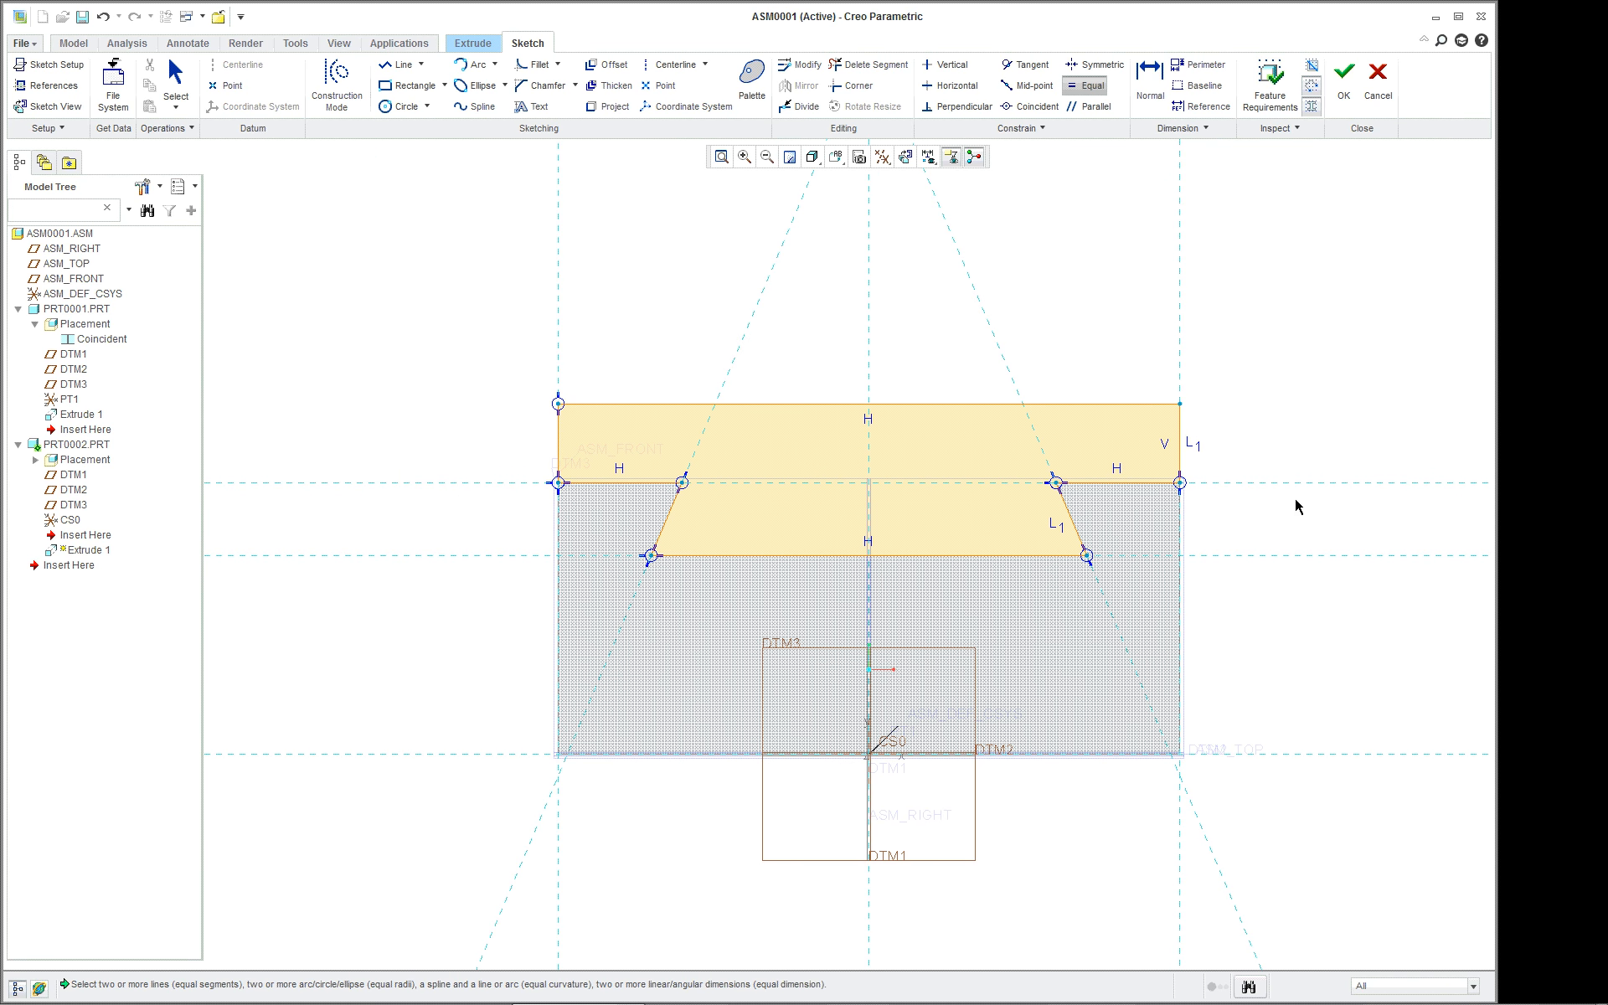
scroll(1292, 506, "down", 1)
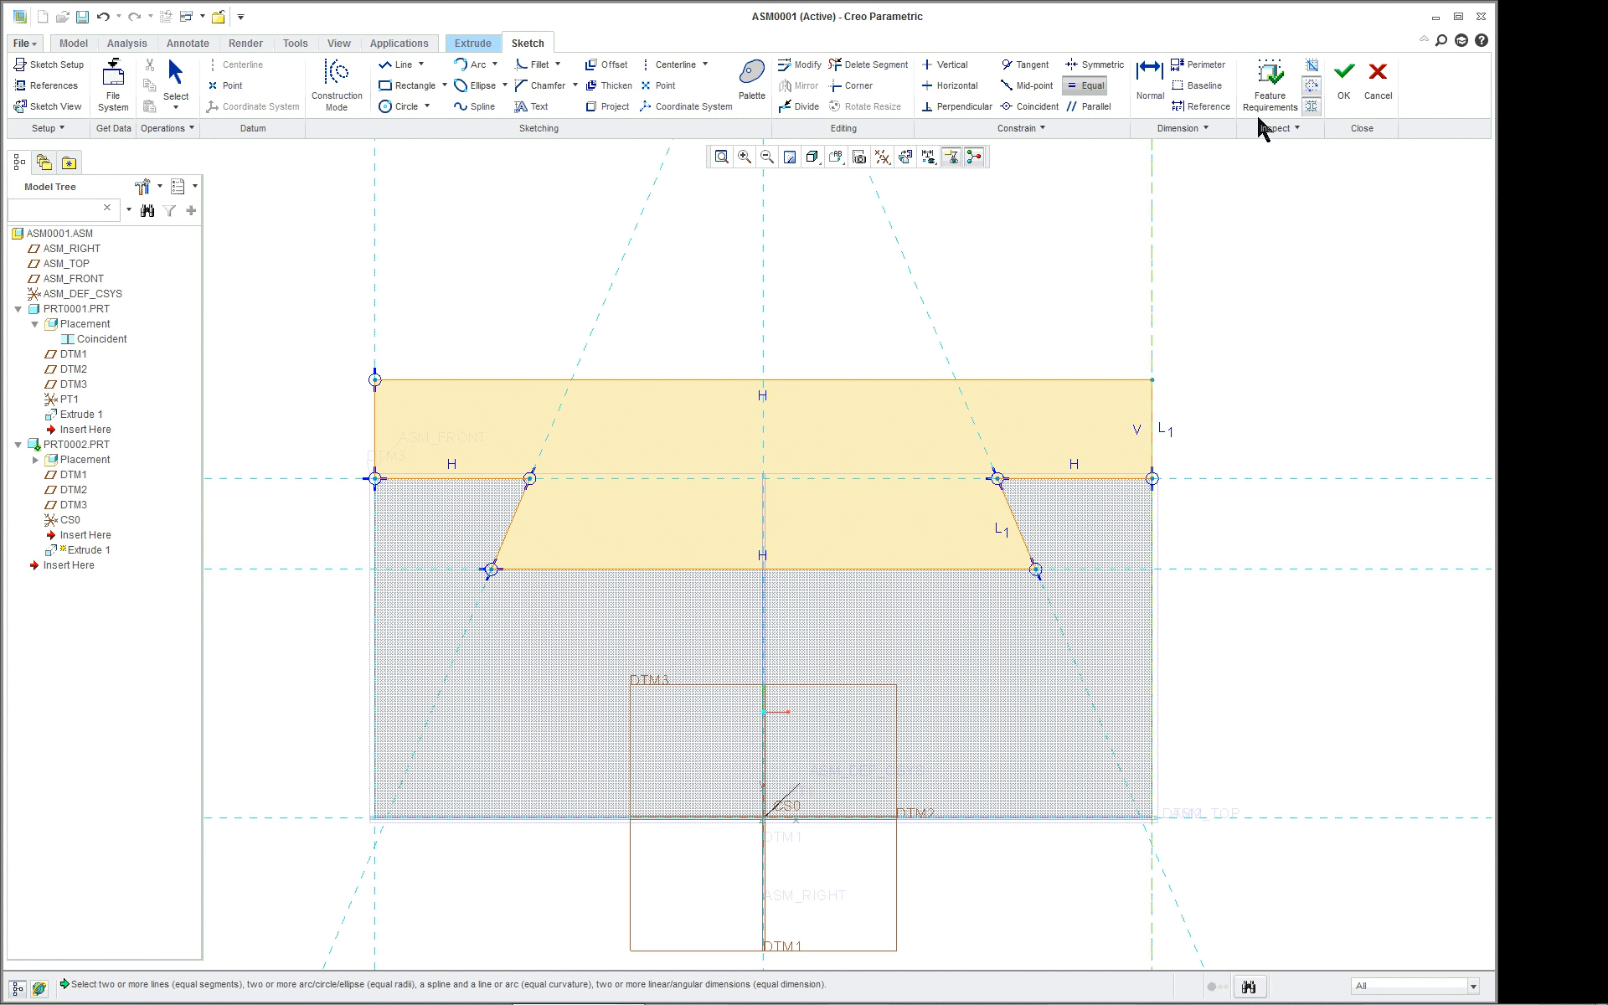
left_click(1344, 77)
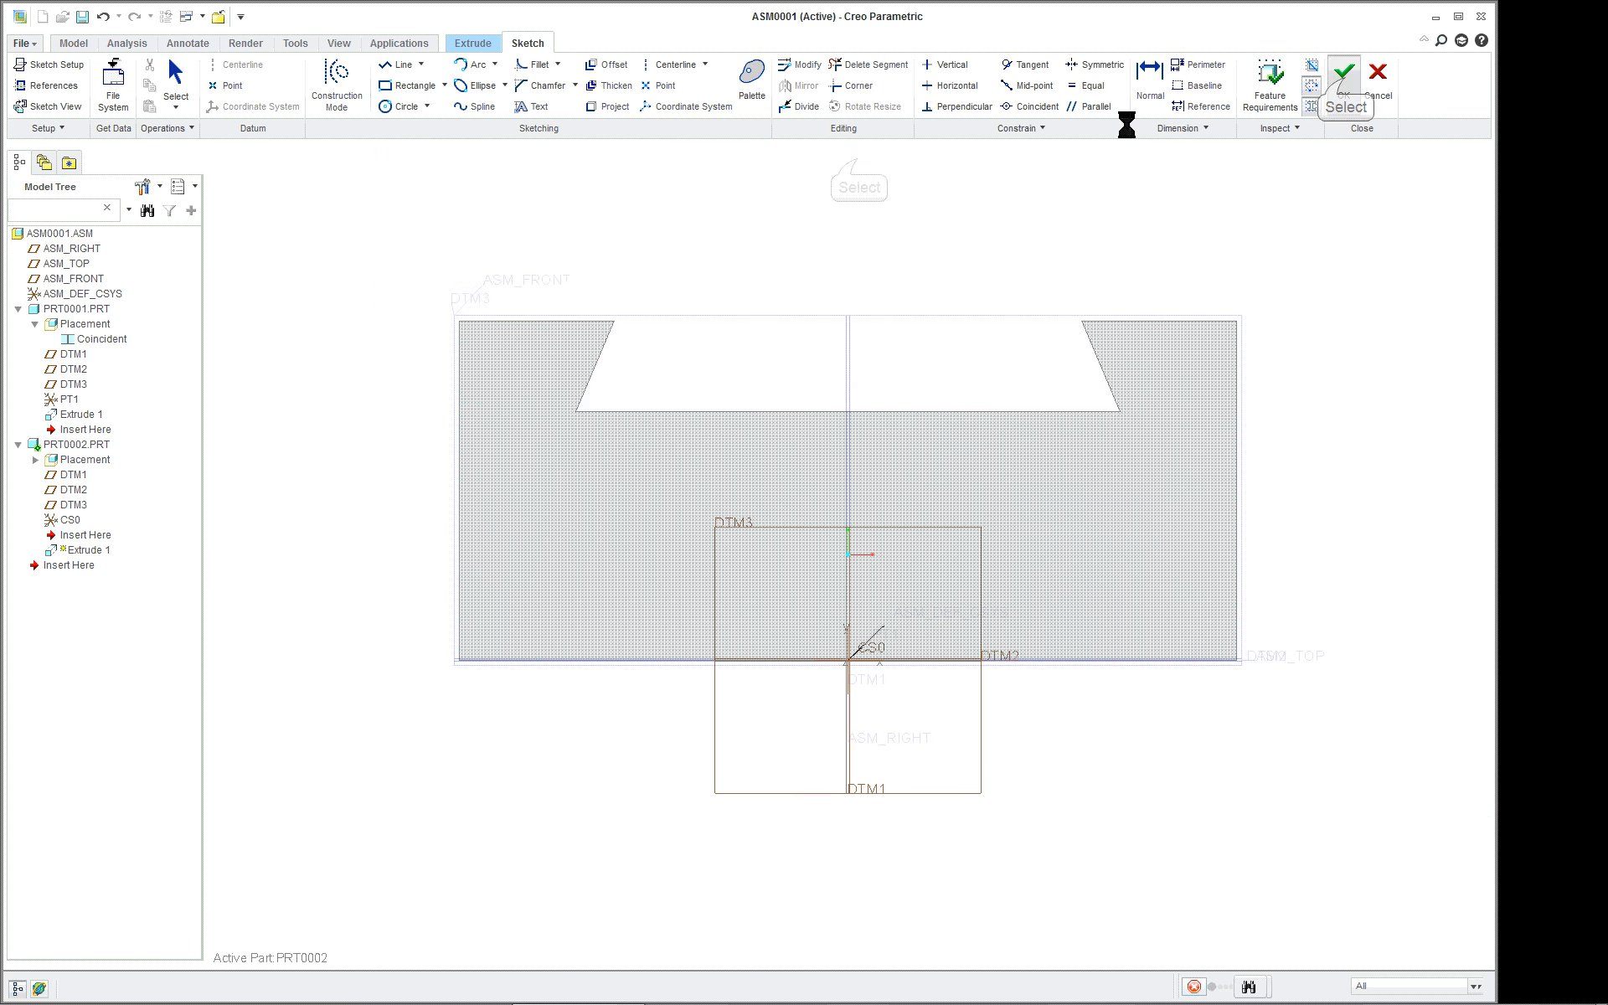
- Try a symmetric depth about the sketch plane for the second part's extrusion
left_click(858, 158)
left_click(870, 182)
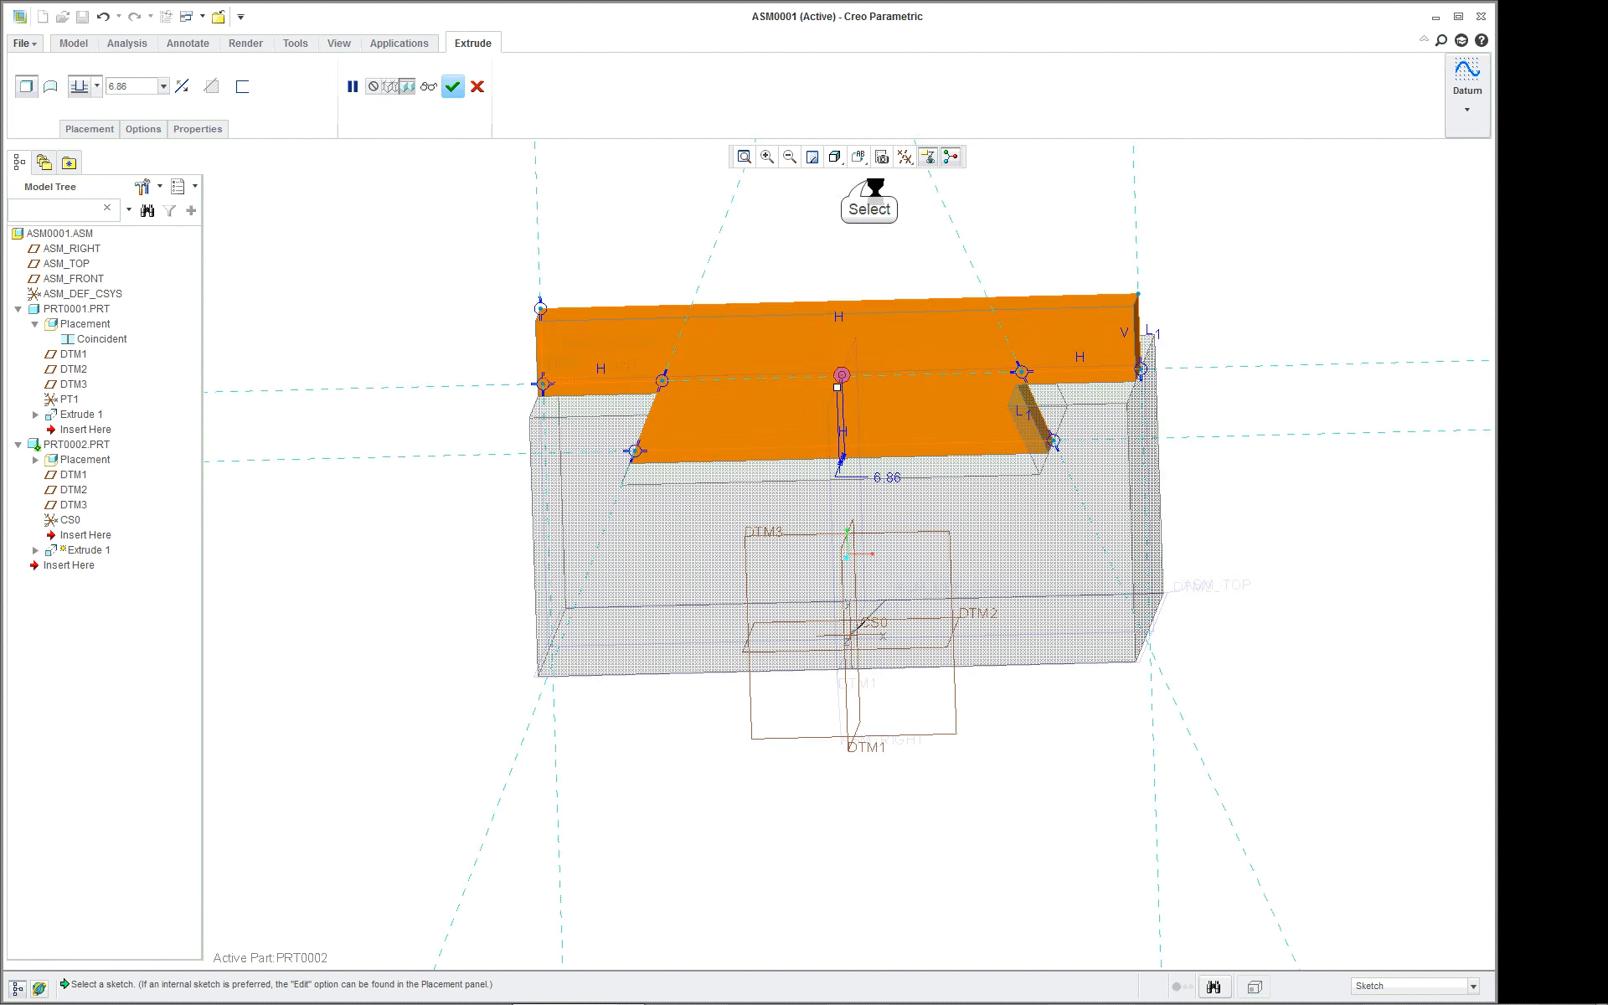
right_click(771, 507)
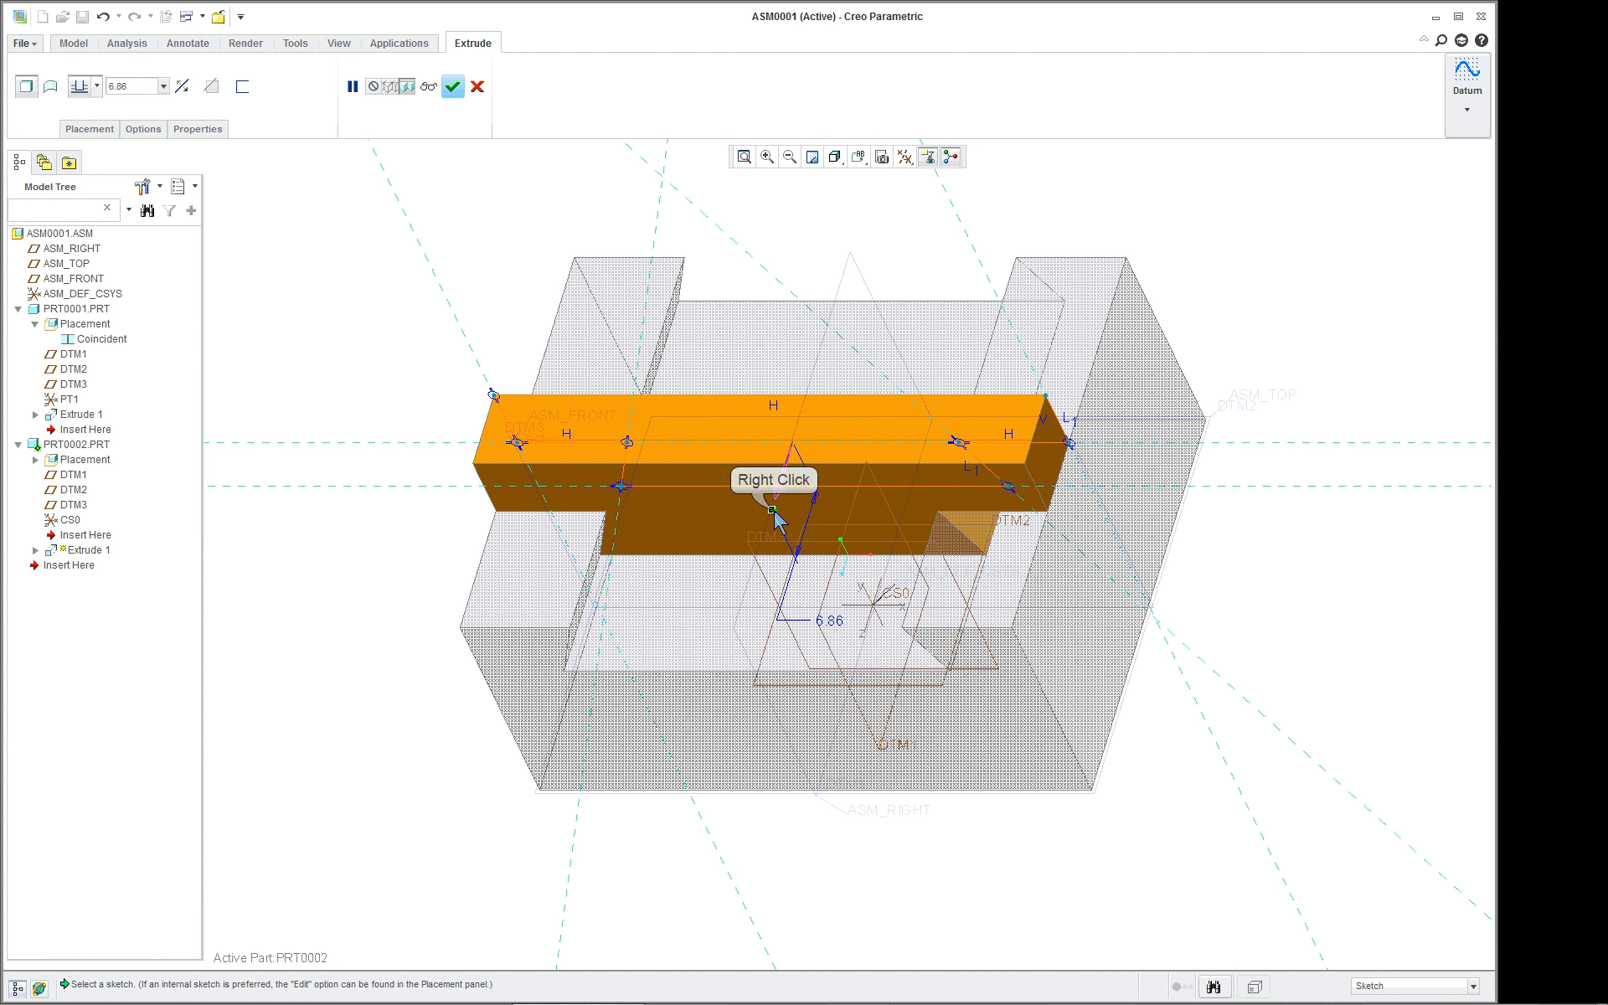
left_click(819, 563)
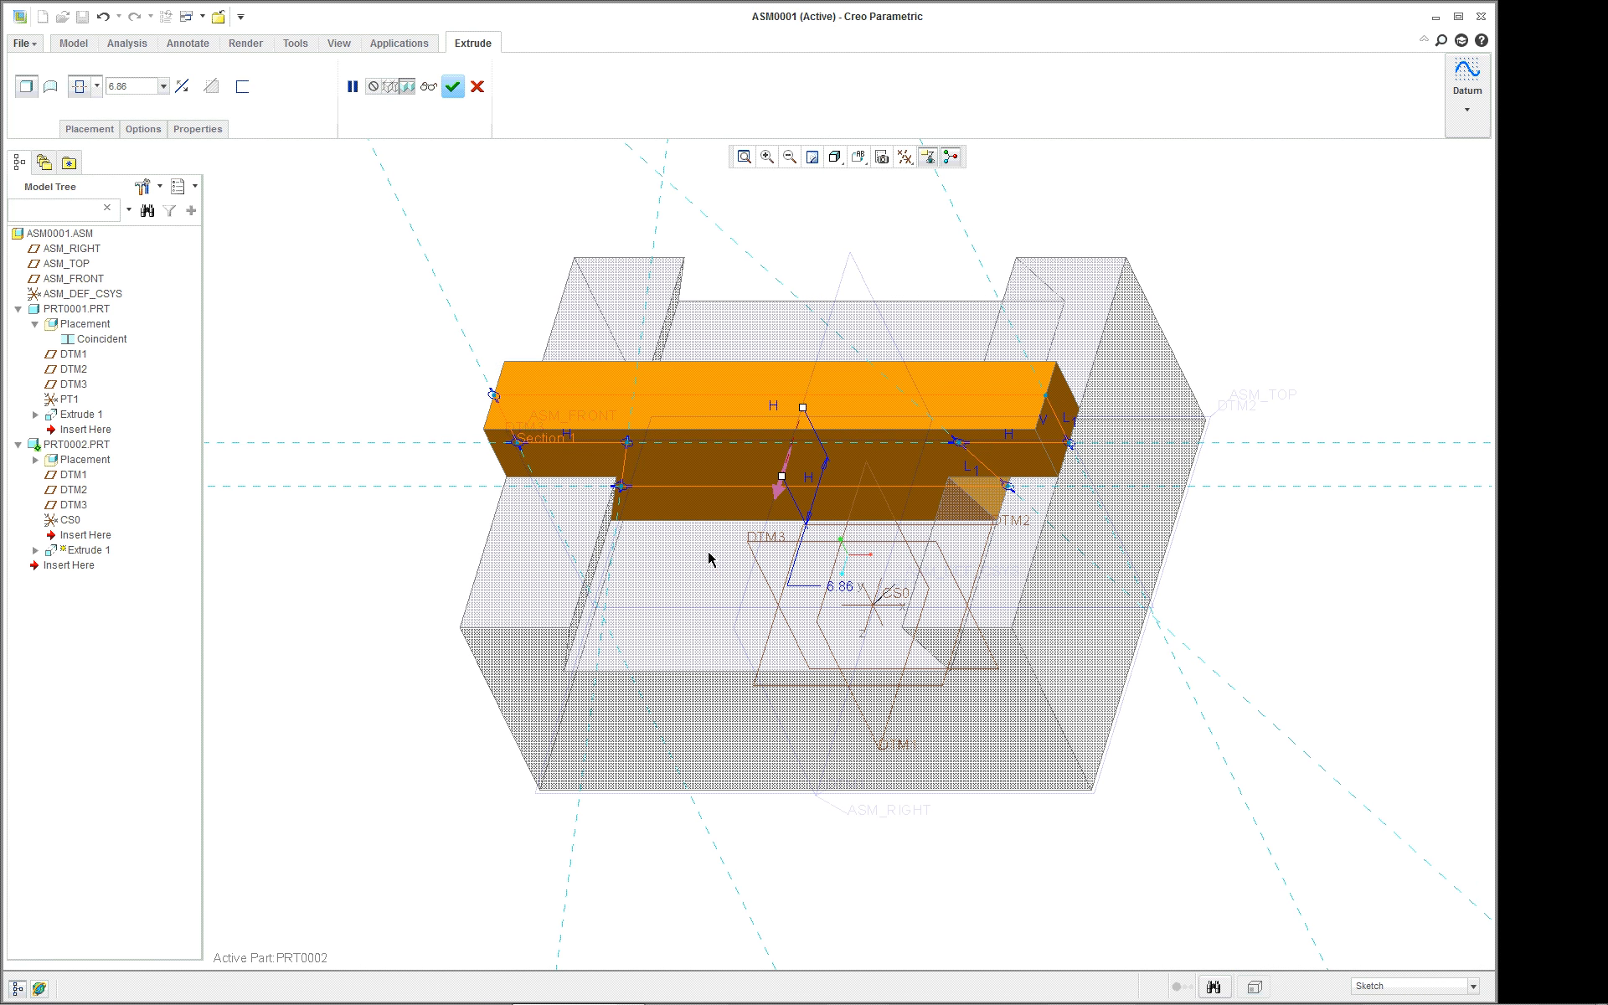
- Extend both sides of the extrusion with To Selected up to the first part's front and back faces, and complete the feature
left_click(143, 130)
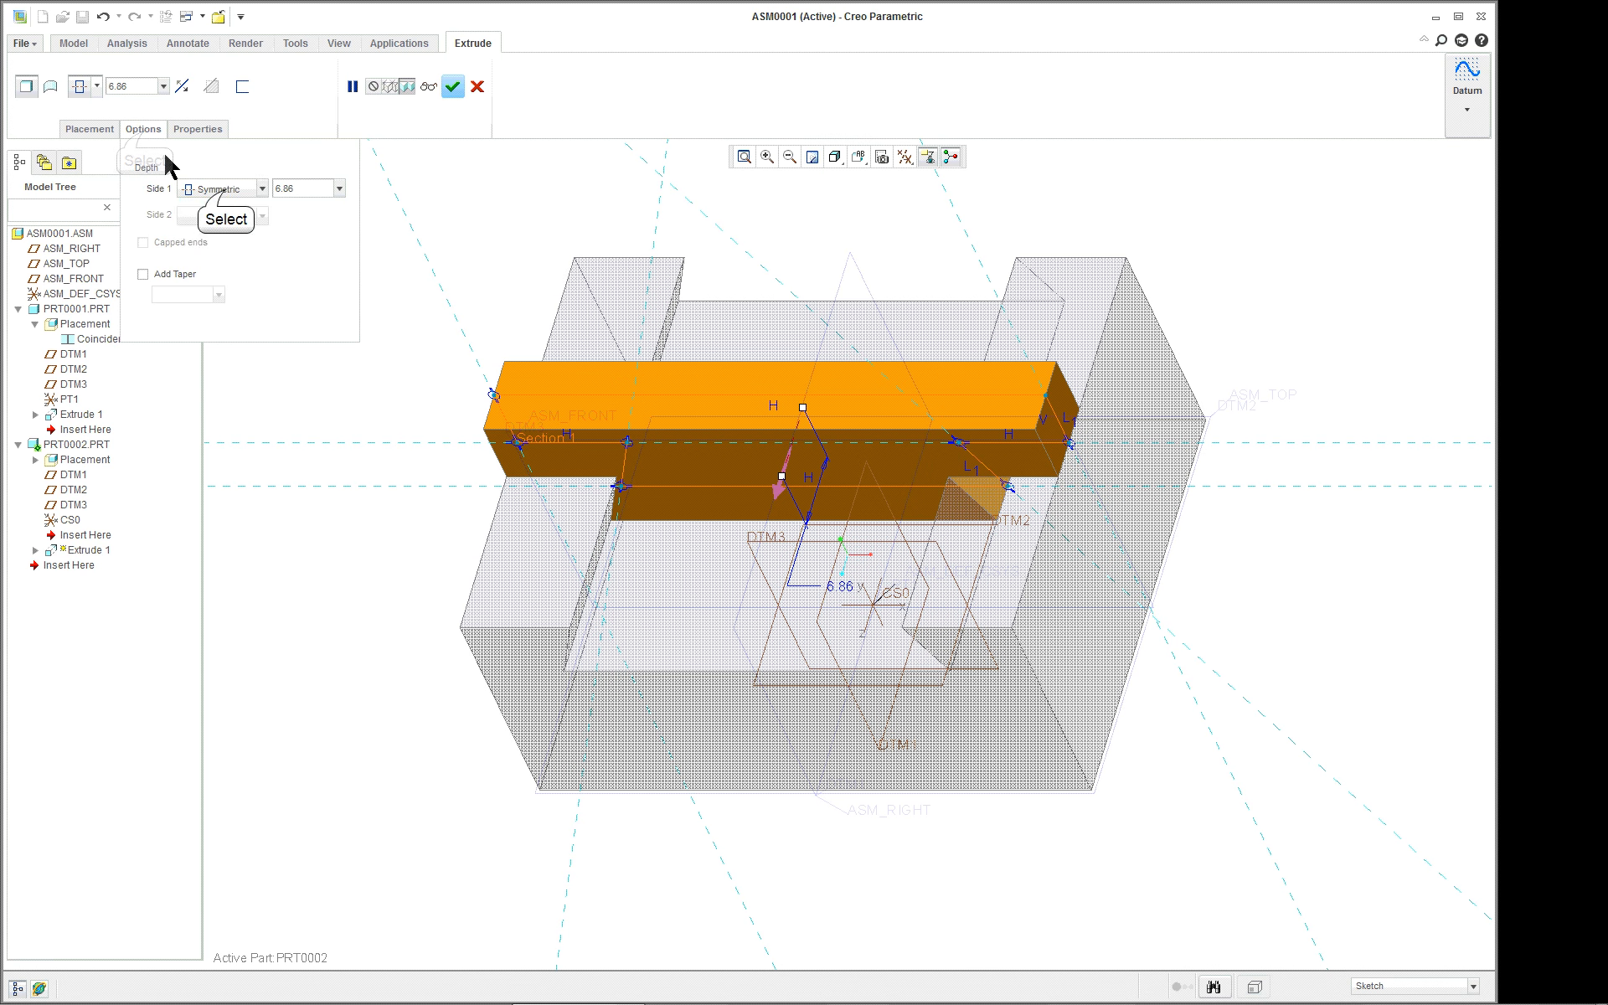
left_click(227, 197)
left_click(237, 237)
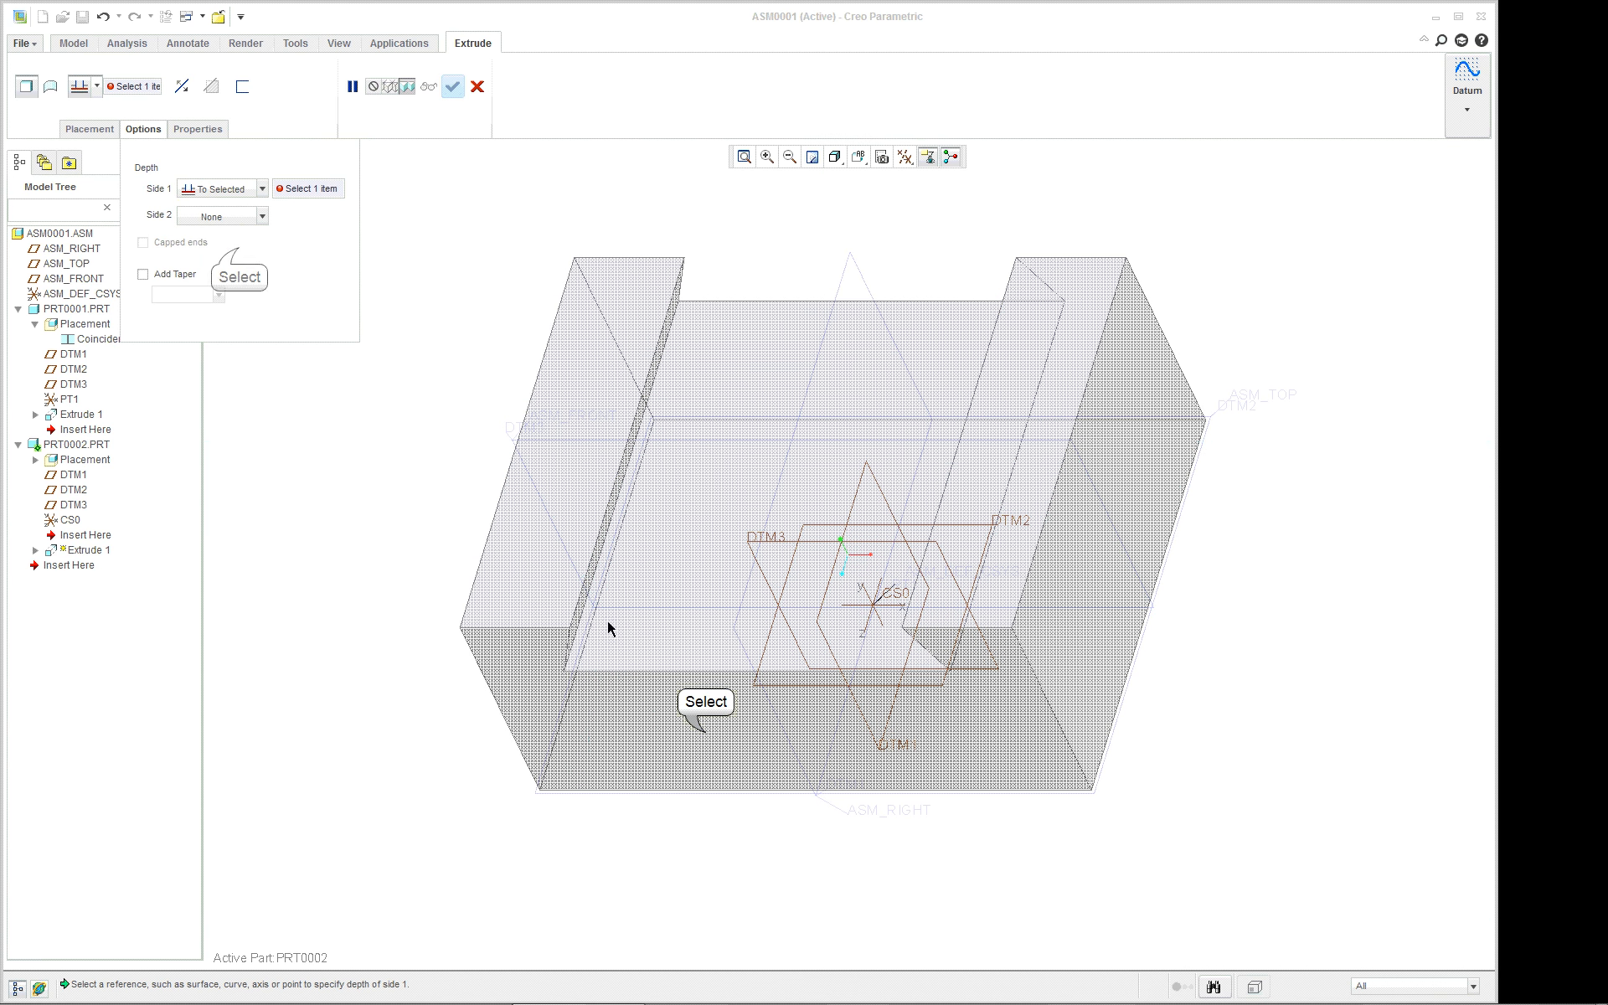
left_click(705, 731)
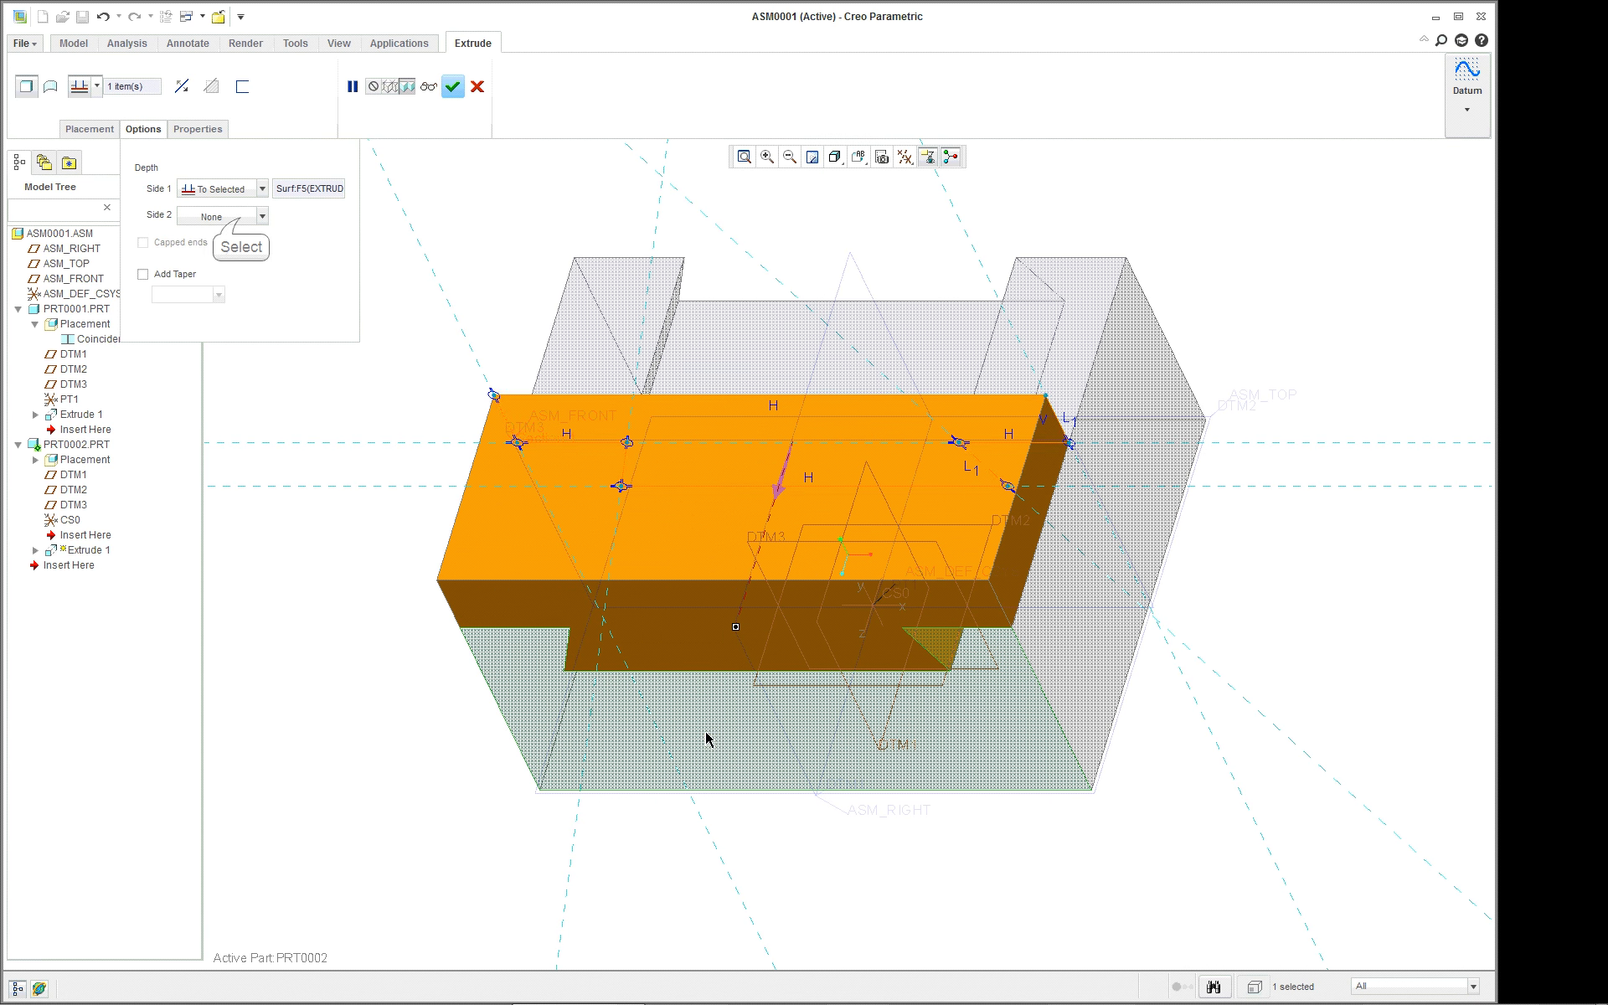
left_click(236, 217)
left_click(240, 254)
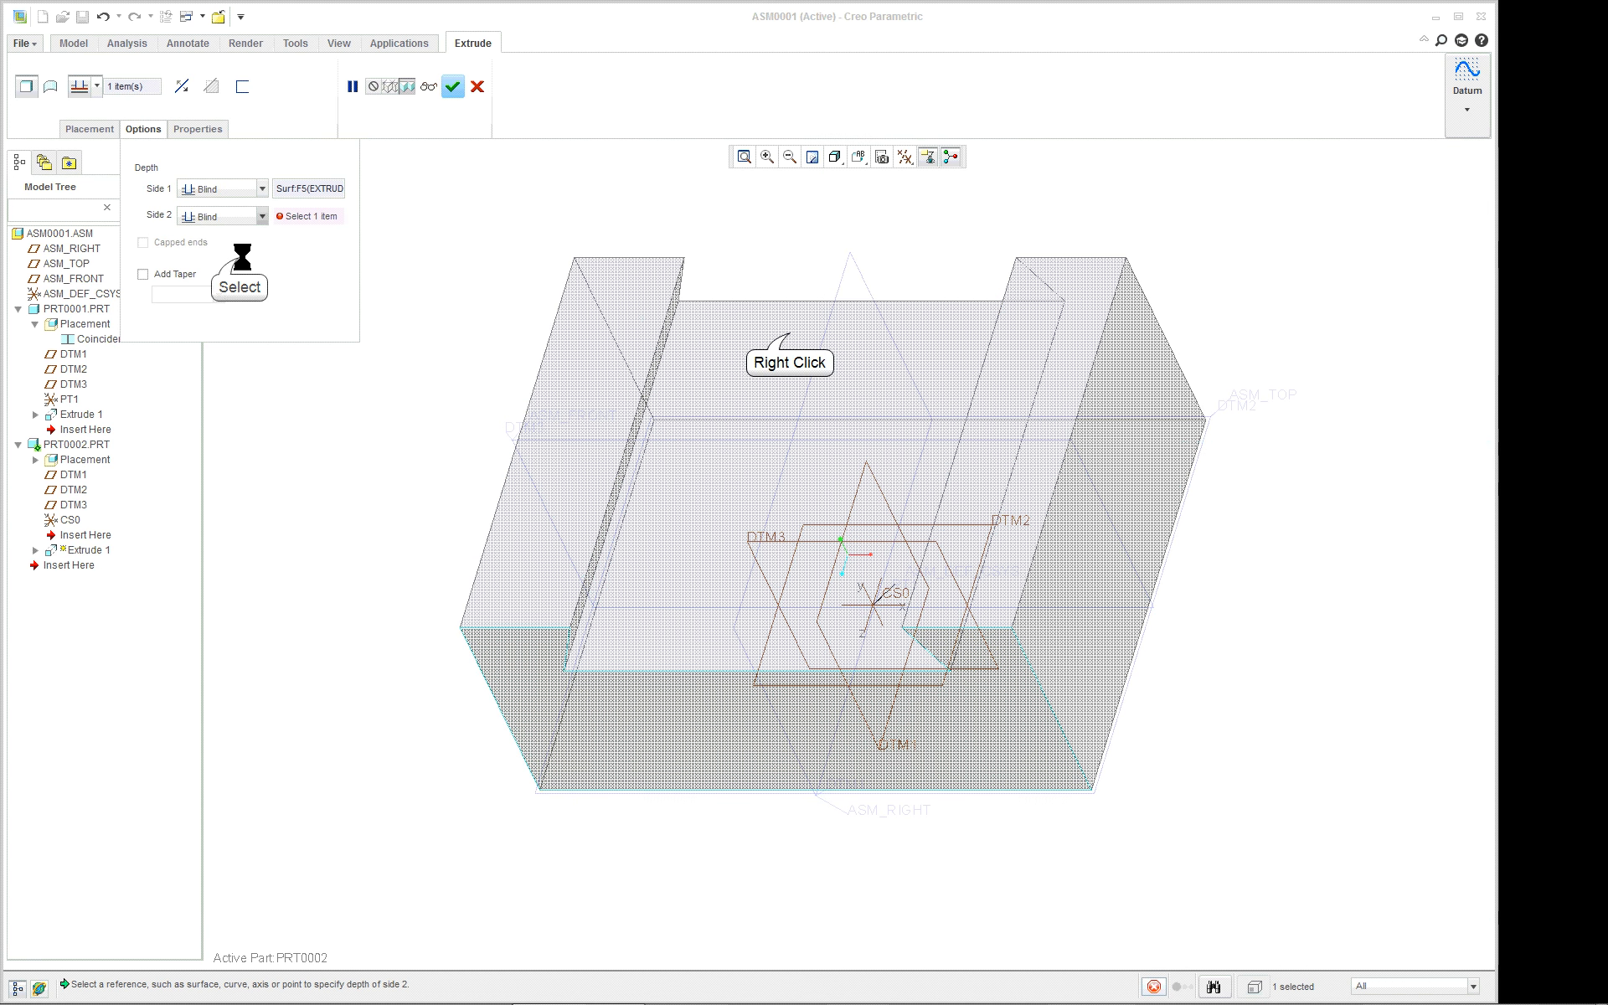
left_click(790, 337)
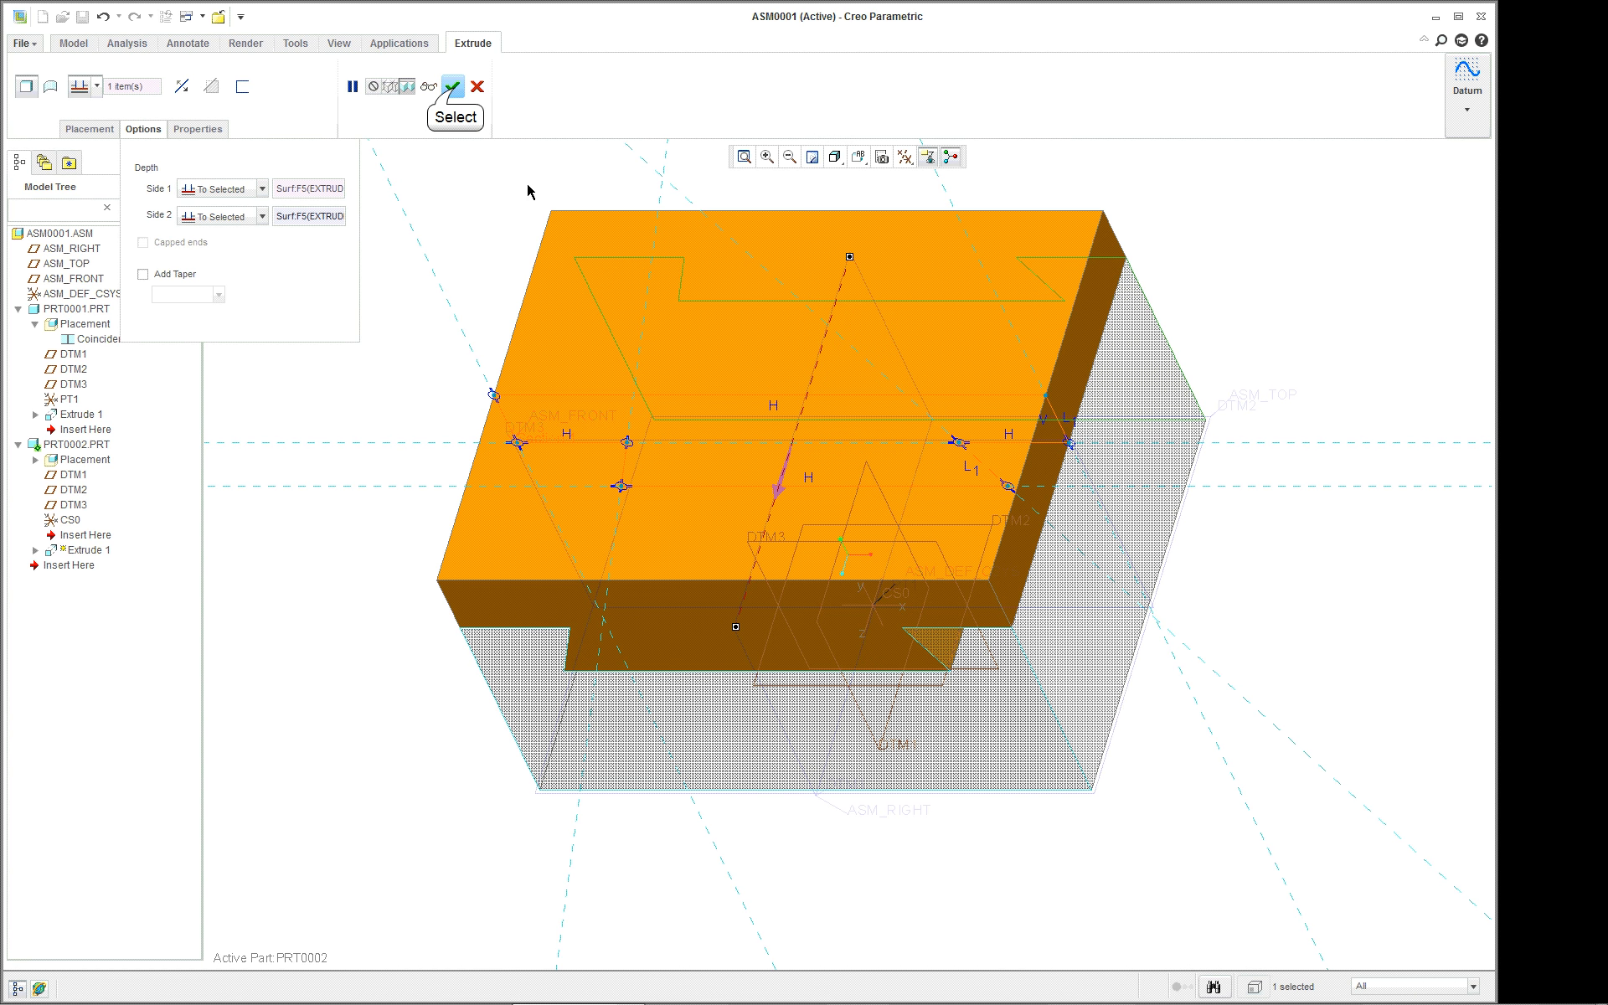
left_click(453, 86)
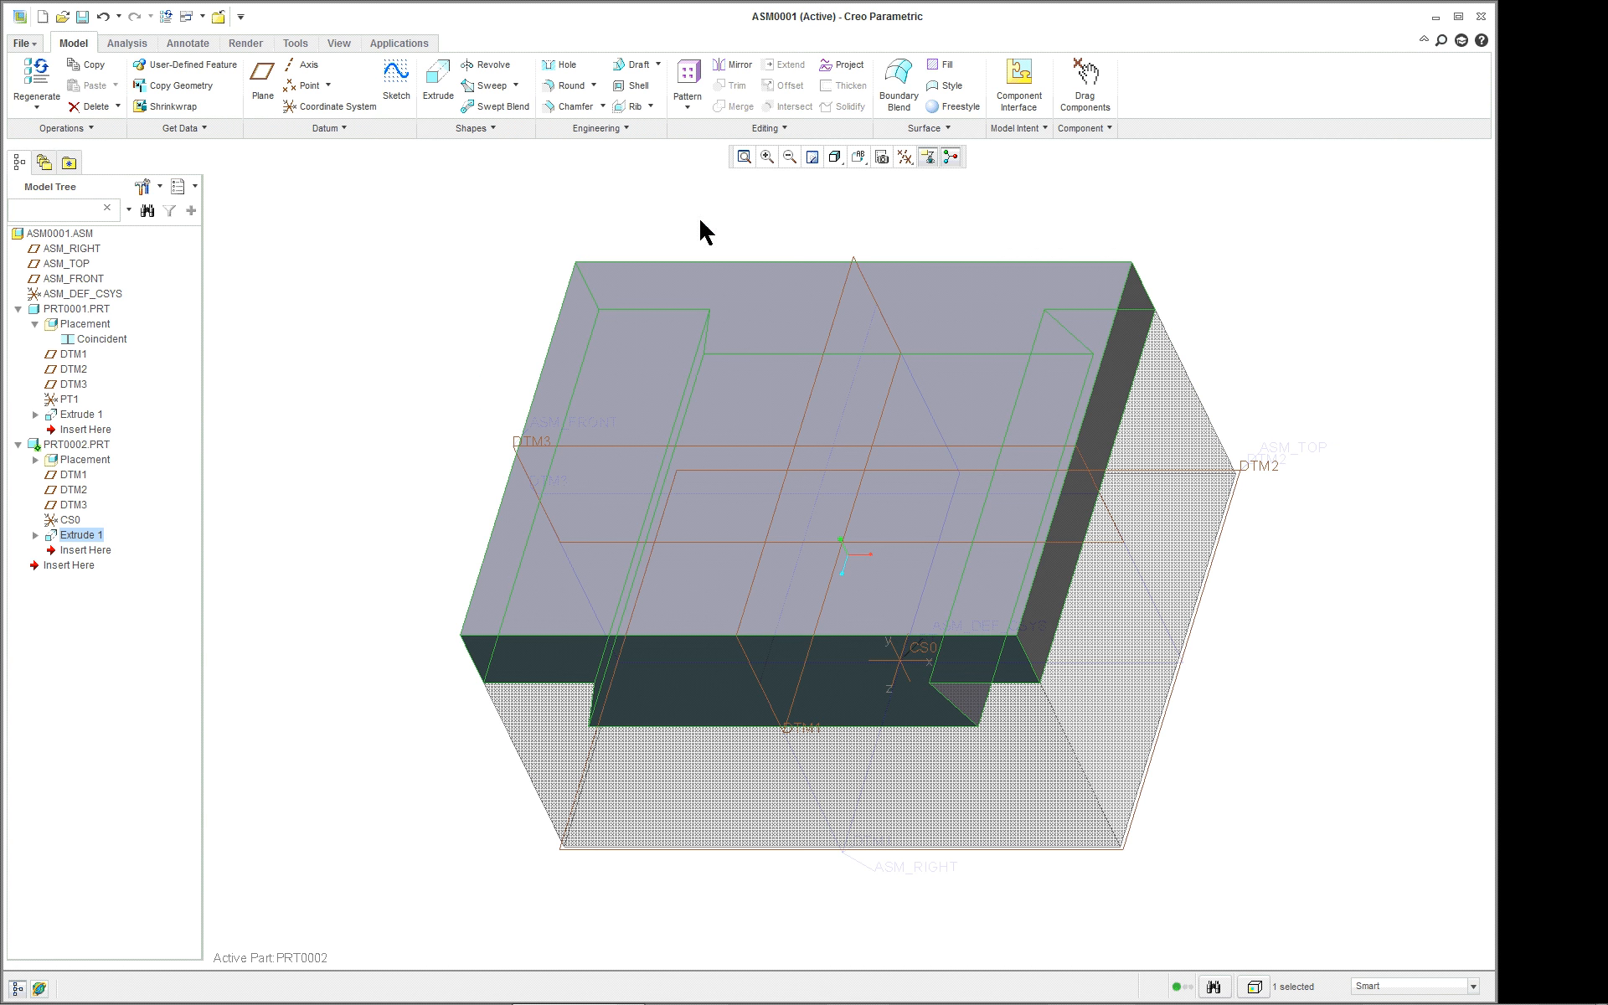
- Apply a gold-coloured appearance from the std-metals.dmt library to PRT0002.PRT
left_click(74, 447)
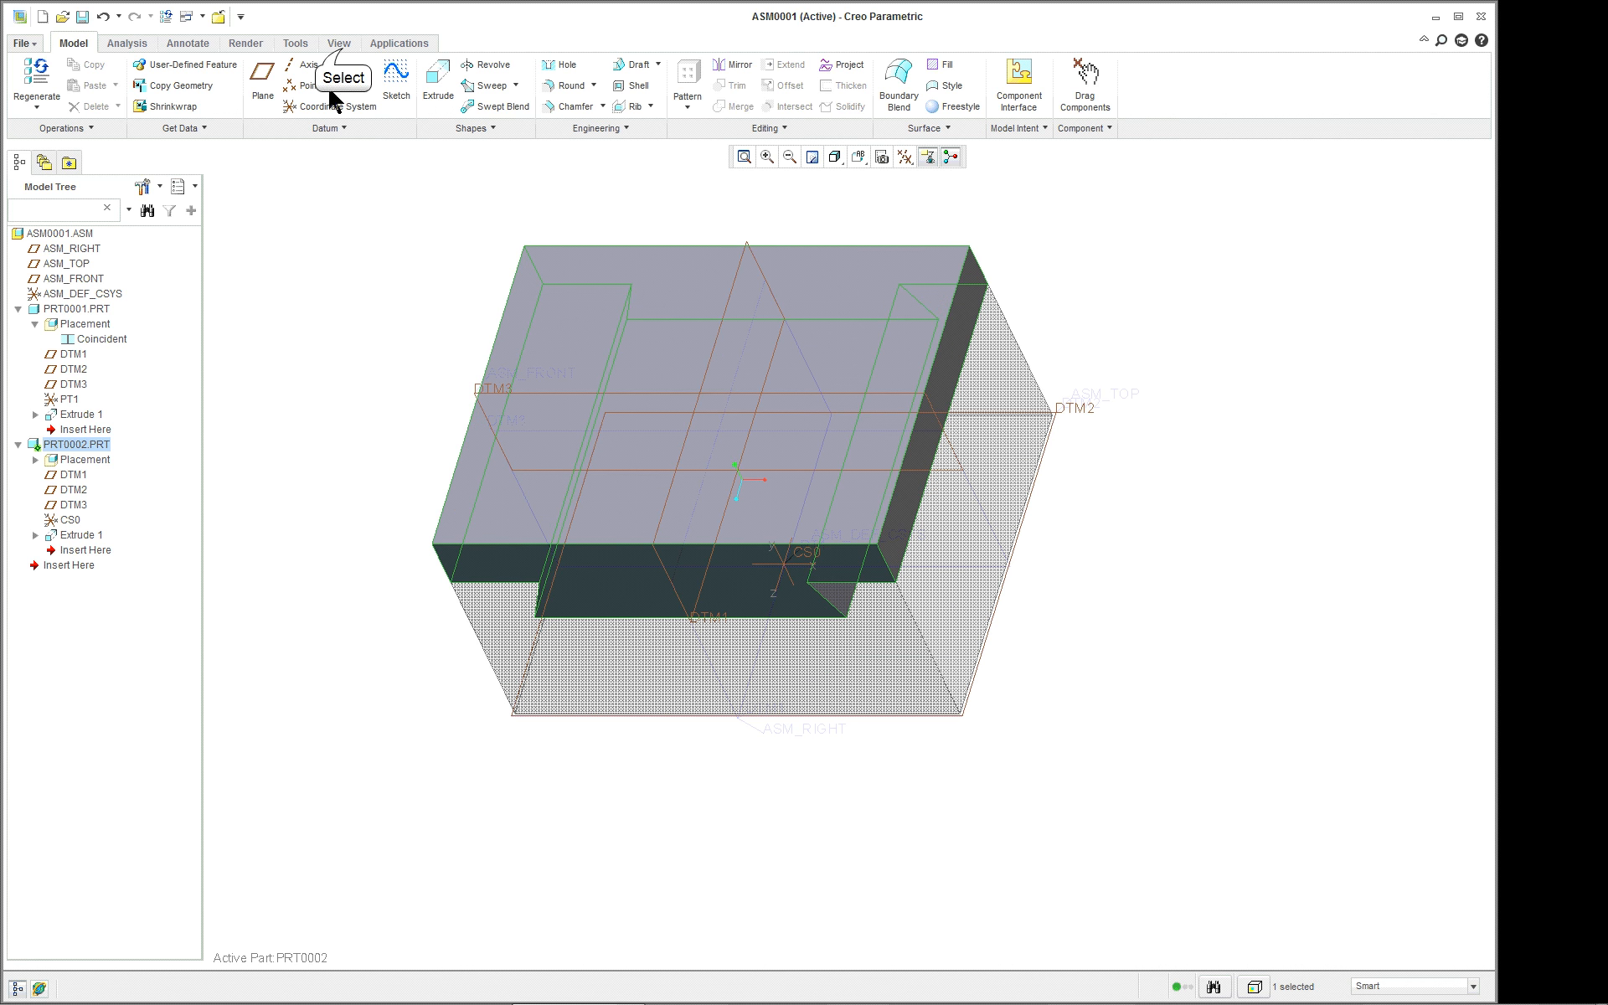
left_click(340, 46)
left_click(506, 104)
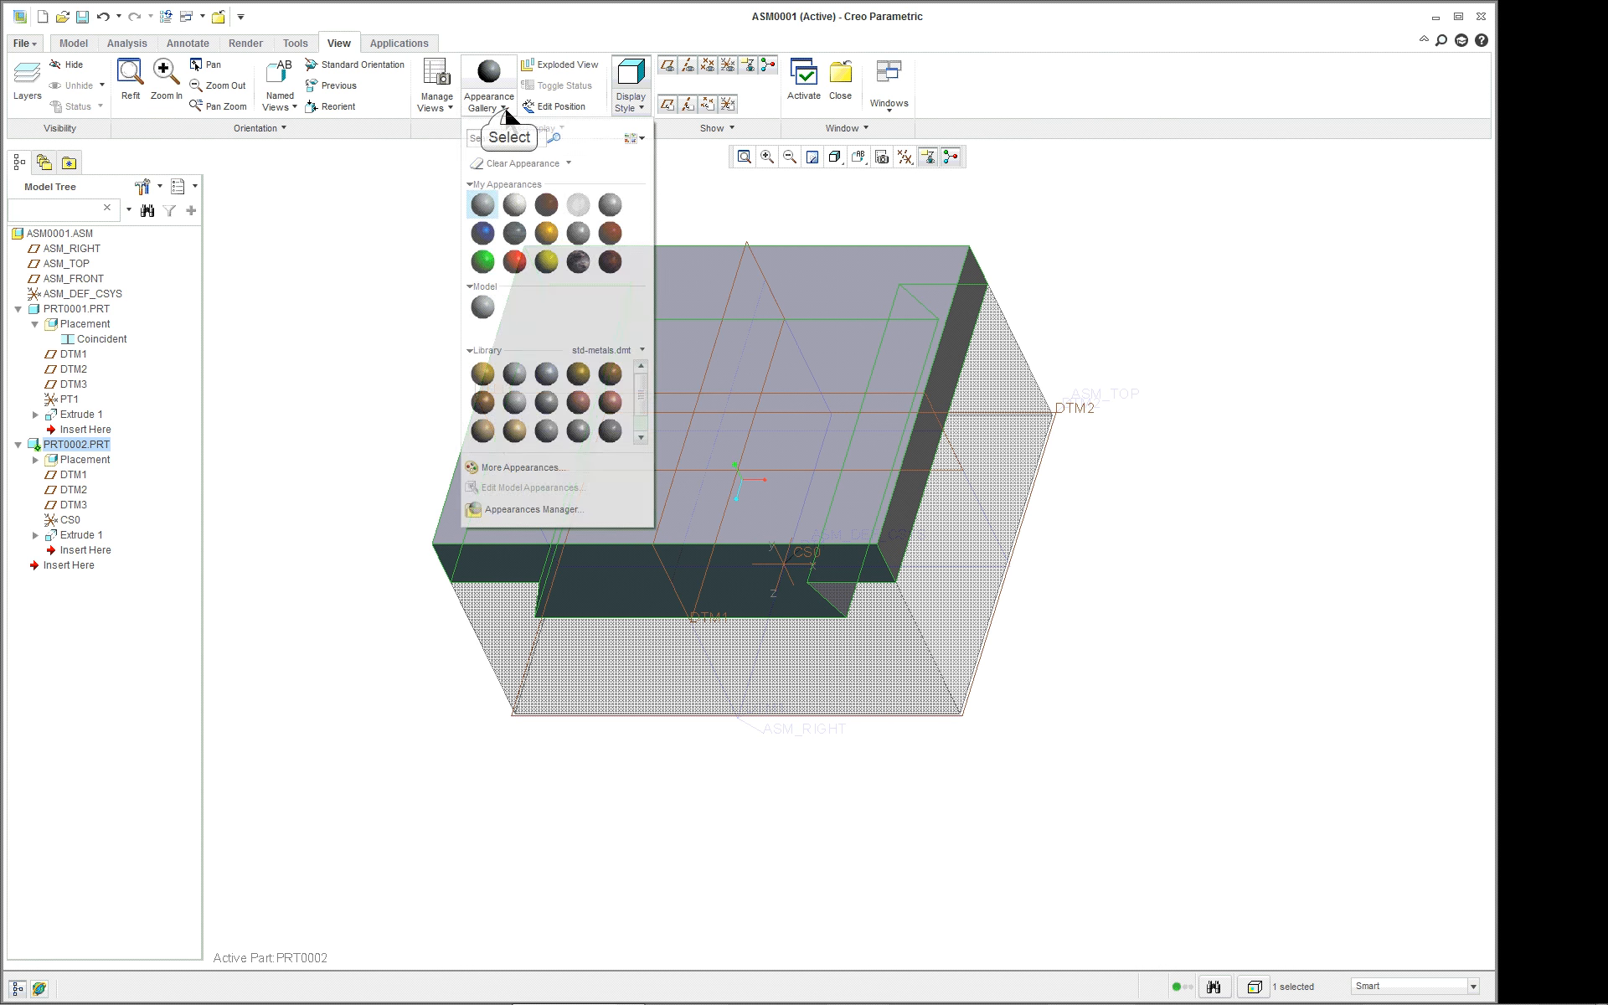
left_click(513, 430)
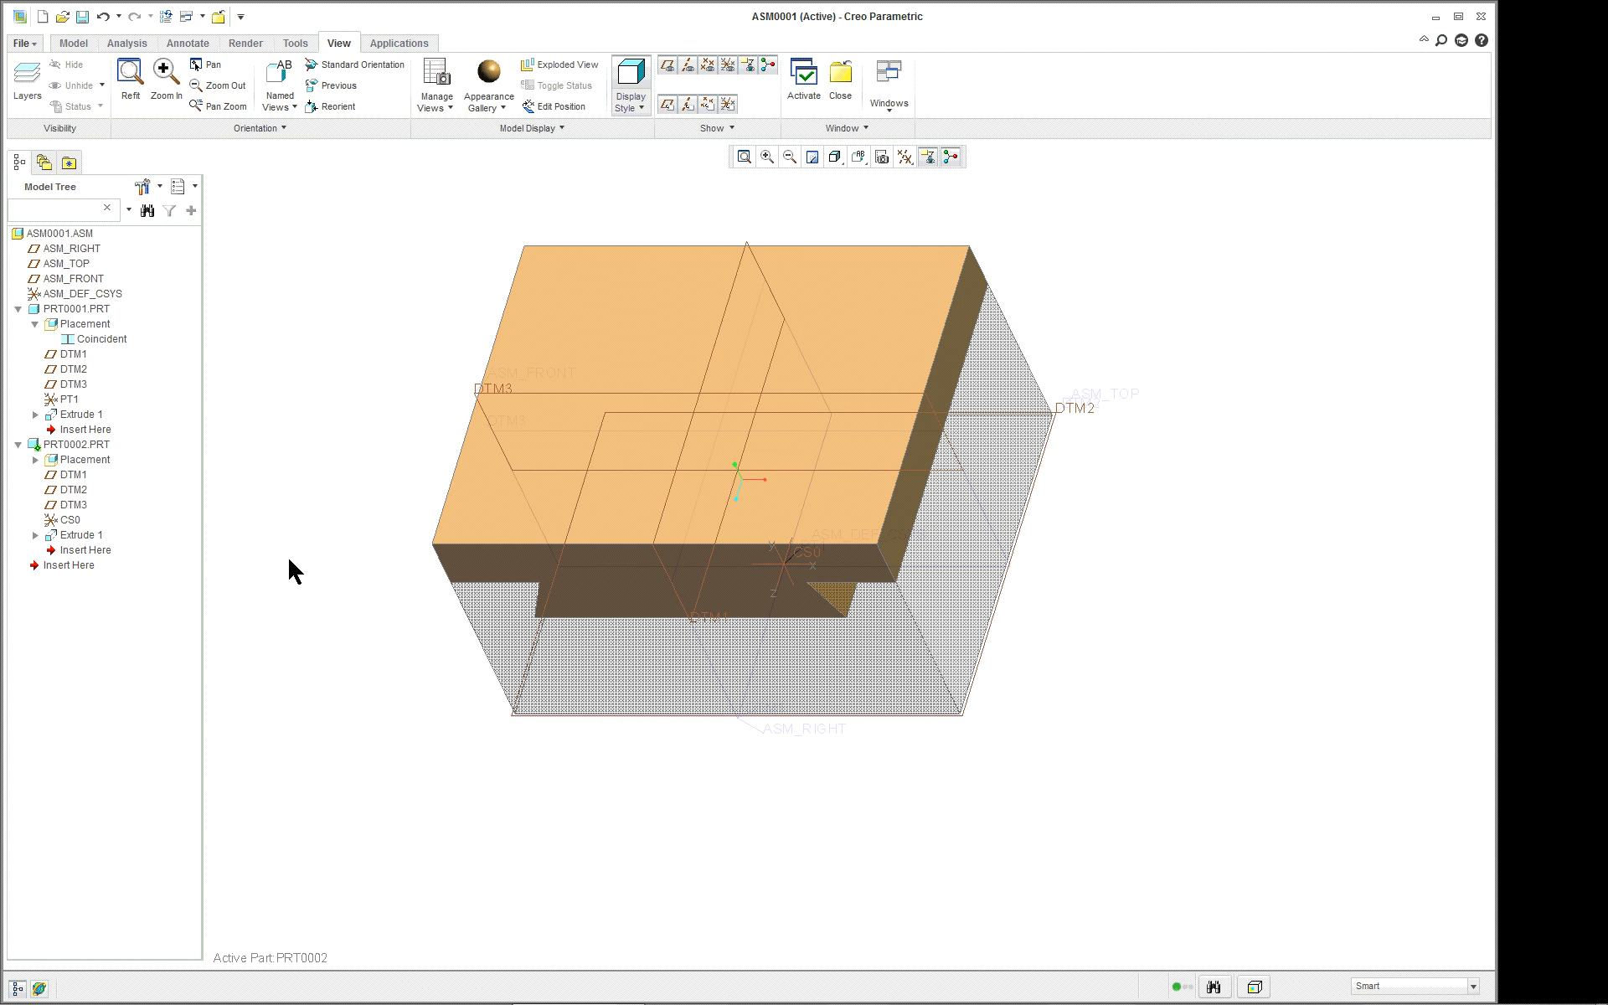
- Activate the top-level assembly ASM0001.ASM and restore its default view orientation
right_click(74, 234)
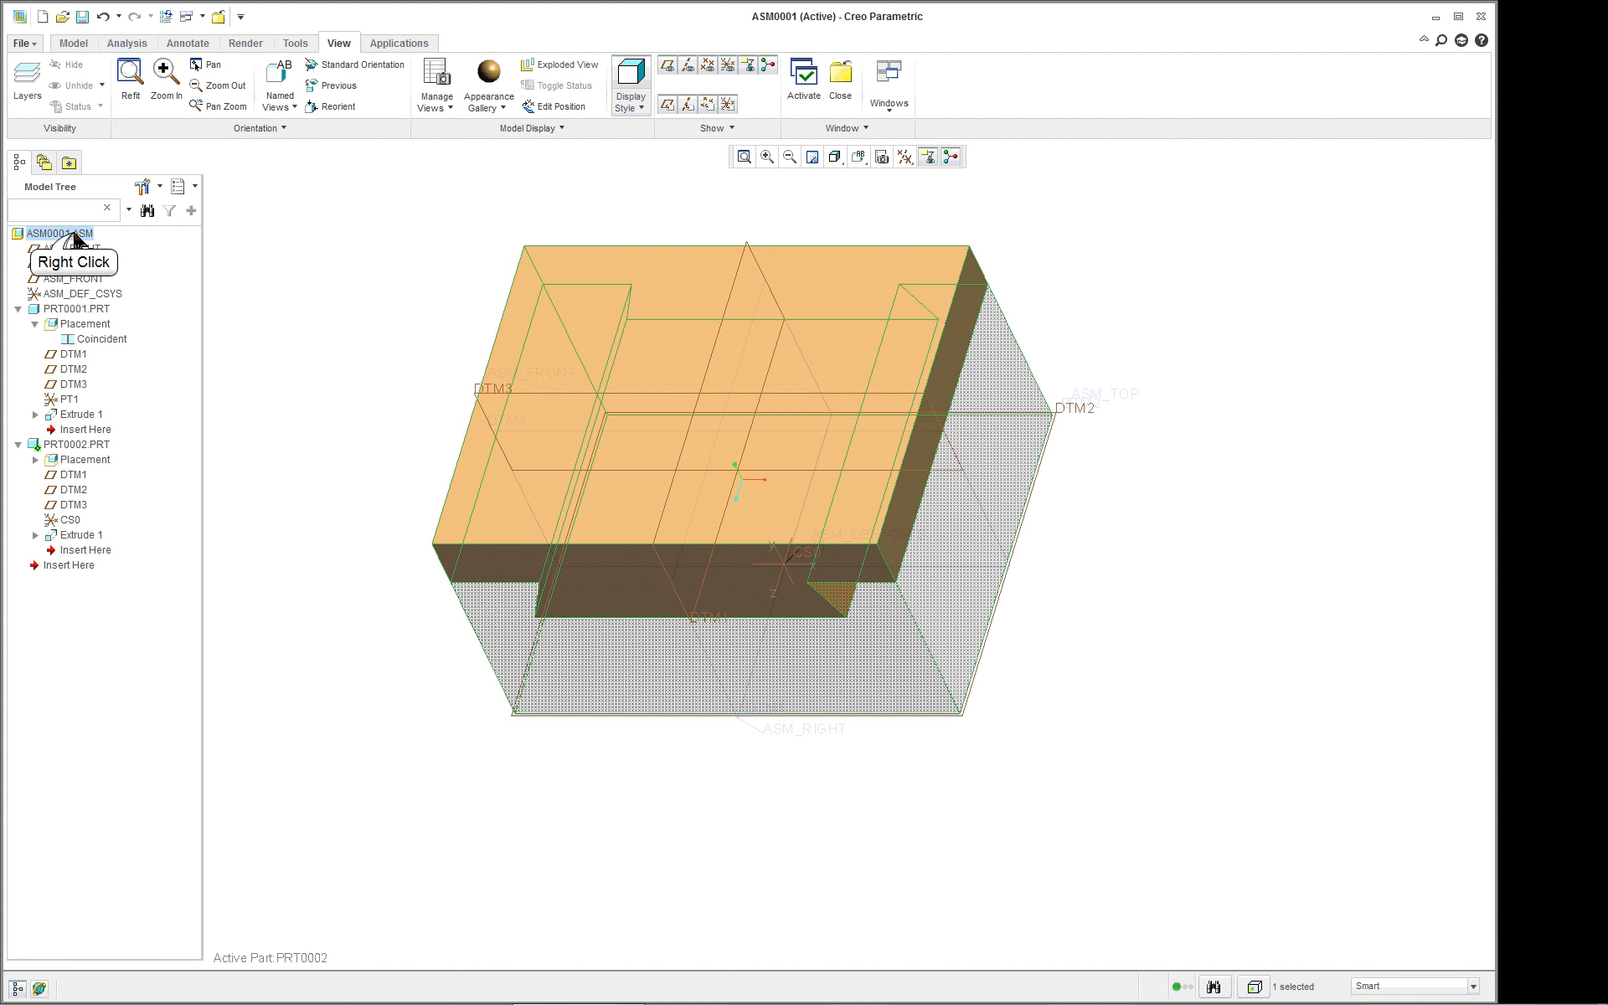
left_click(106, 245)
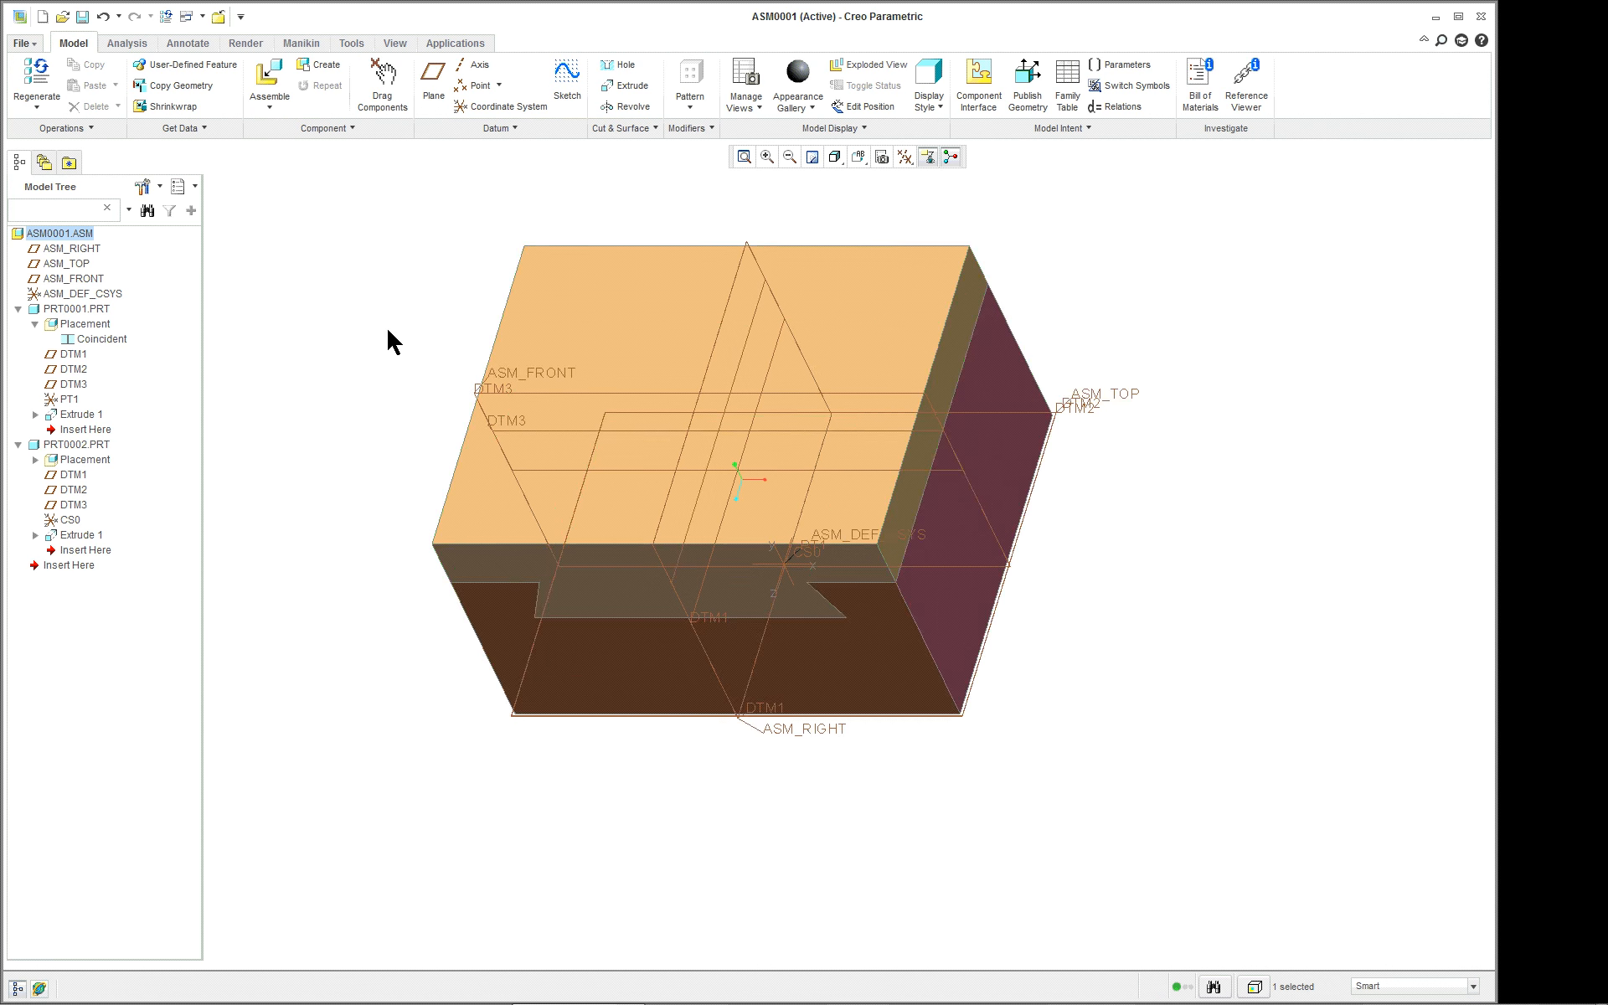
middle_click_drag(385, 326, 357, 288)
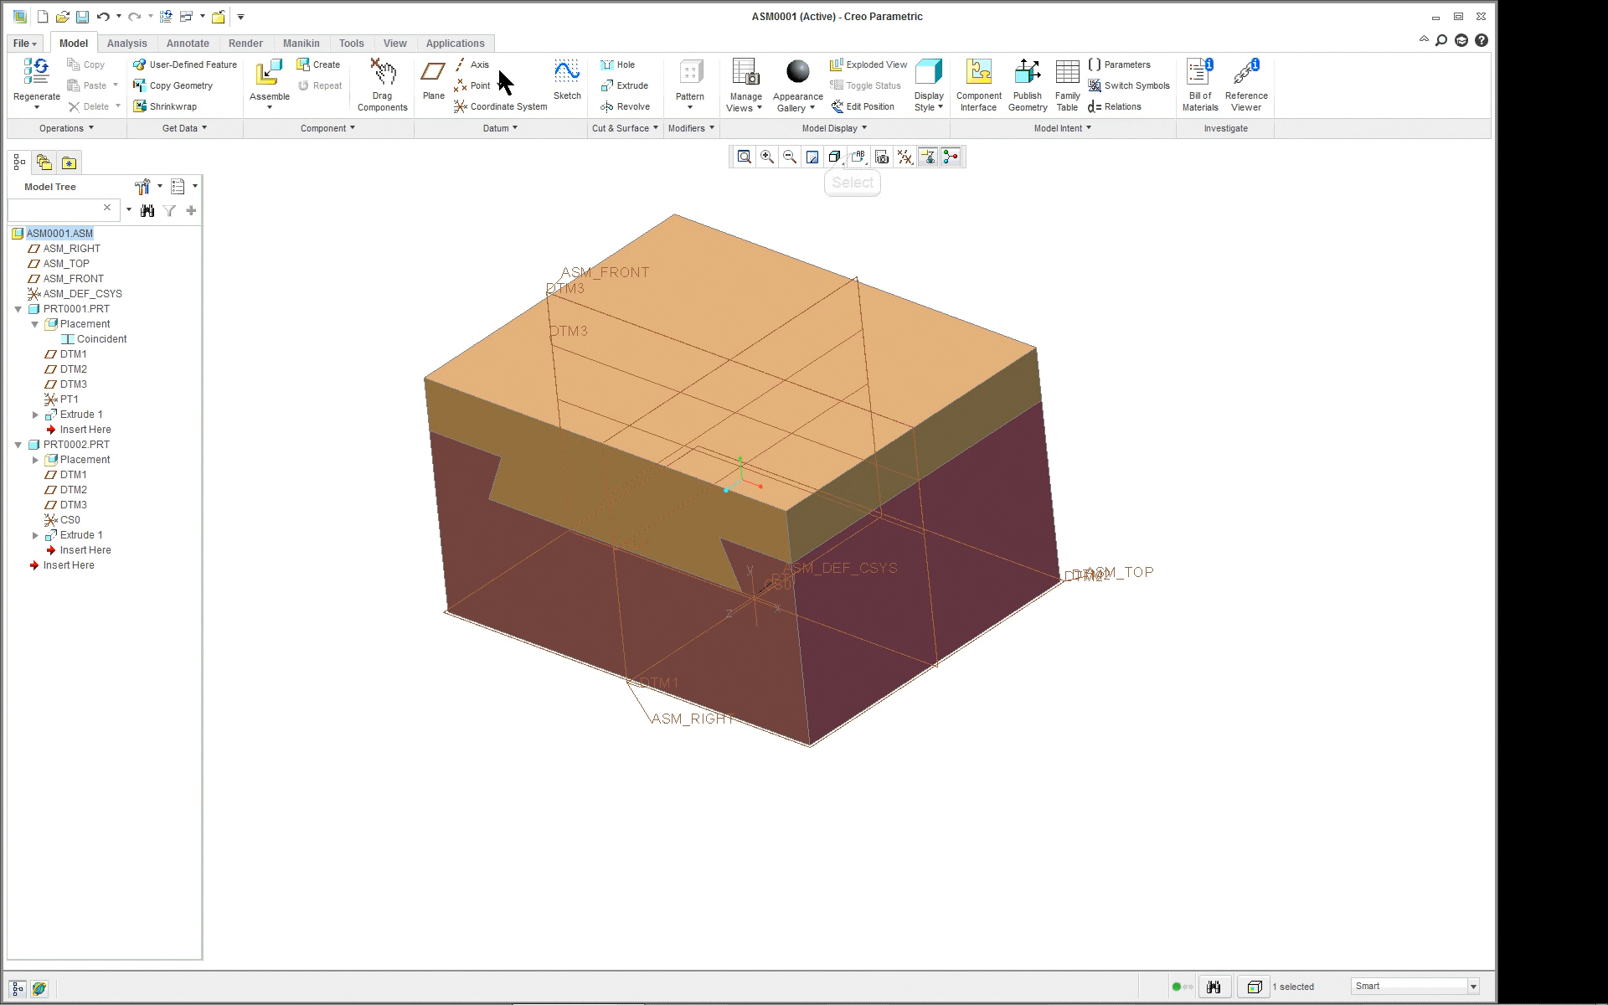
left_click(857, 156)
left_click(862, 198)
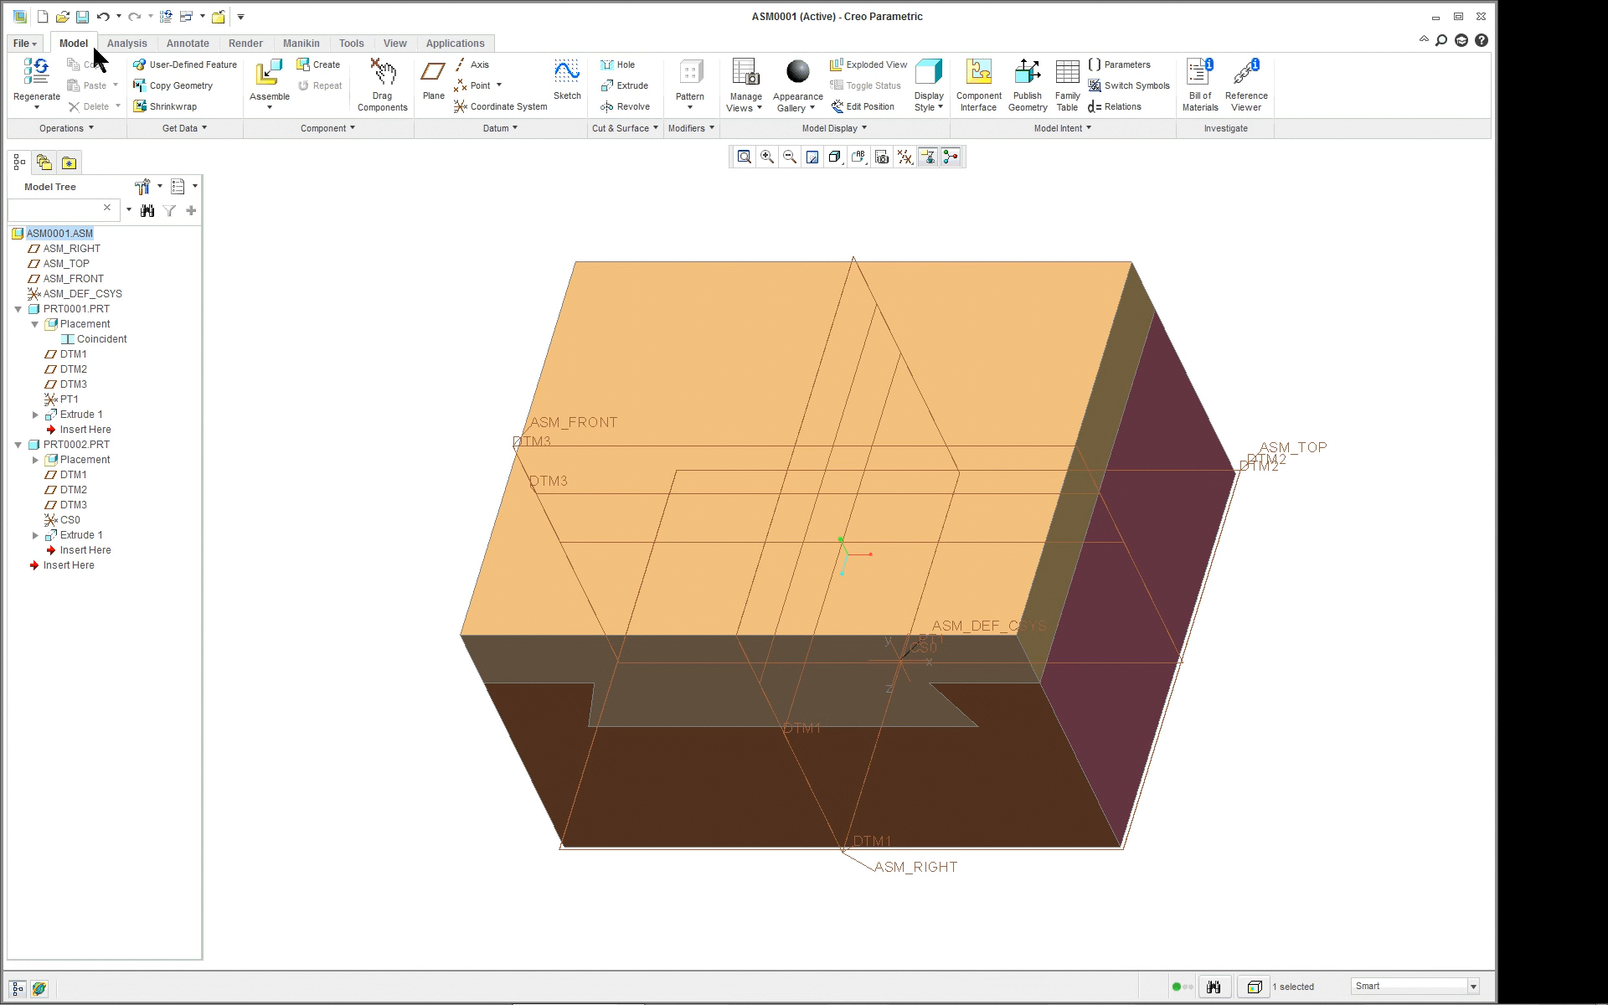
- Start an assembly-level hole on the second part's top face with ASM_RIGHT and ASM_FRONT as its offset references
left_click(632, 62)
left_click(731, 389)
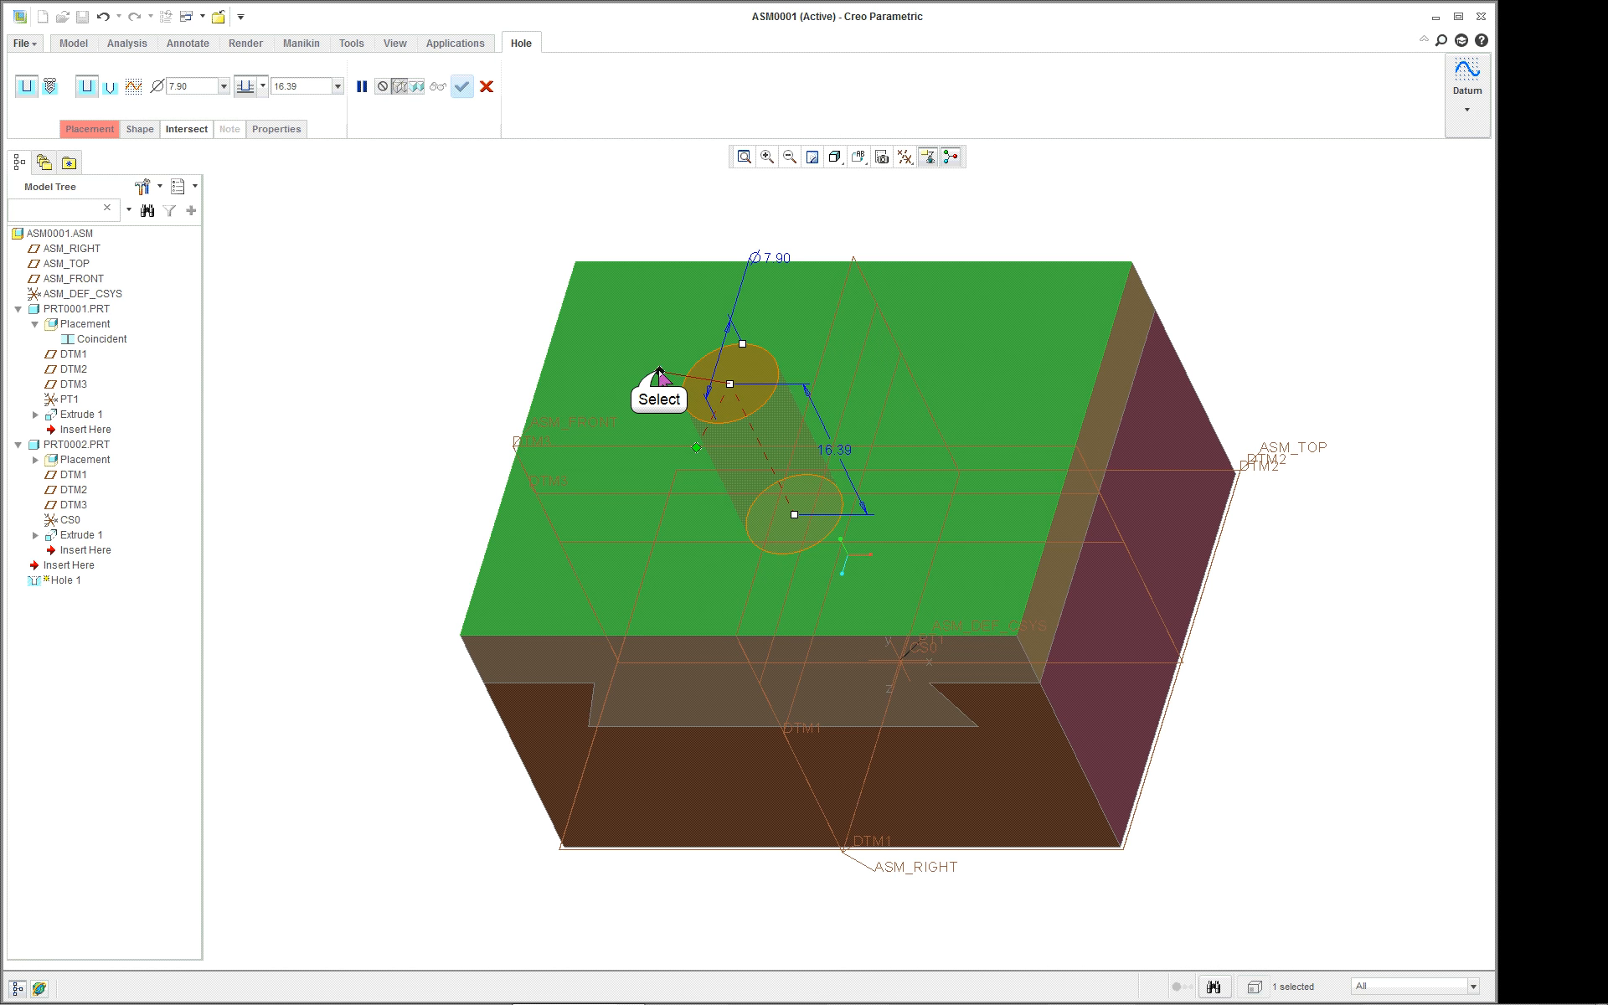
left_click_drag(660, 371, 831, 334)
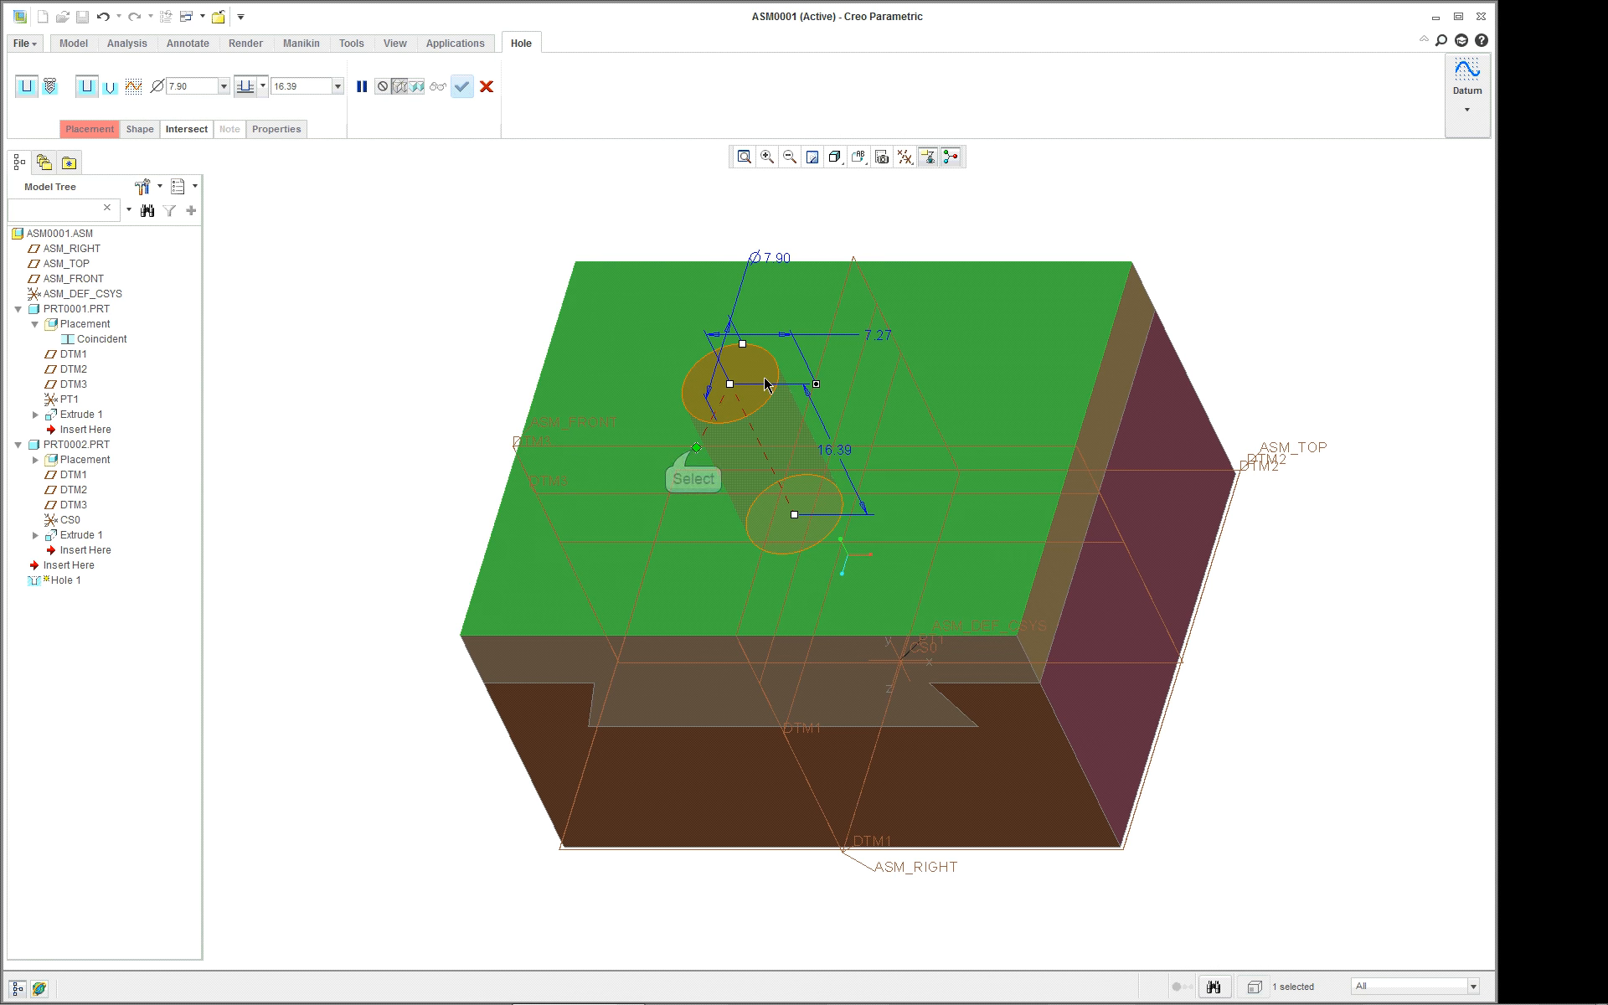
left_click_drag(696, 449, 519, 443)
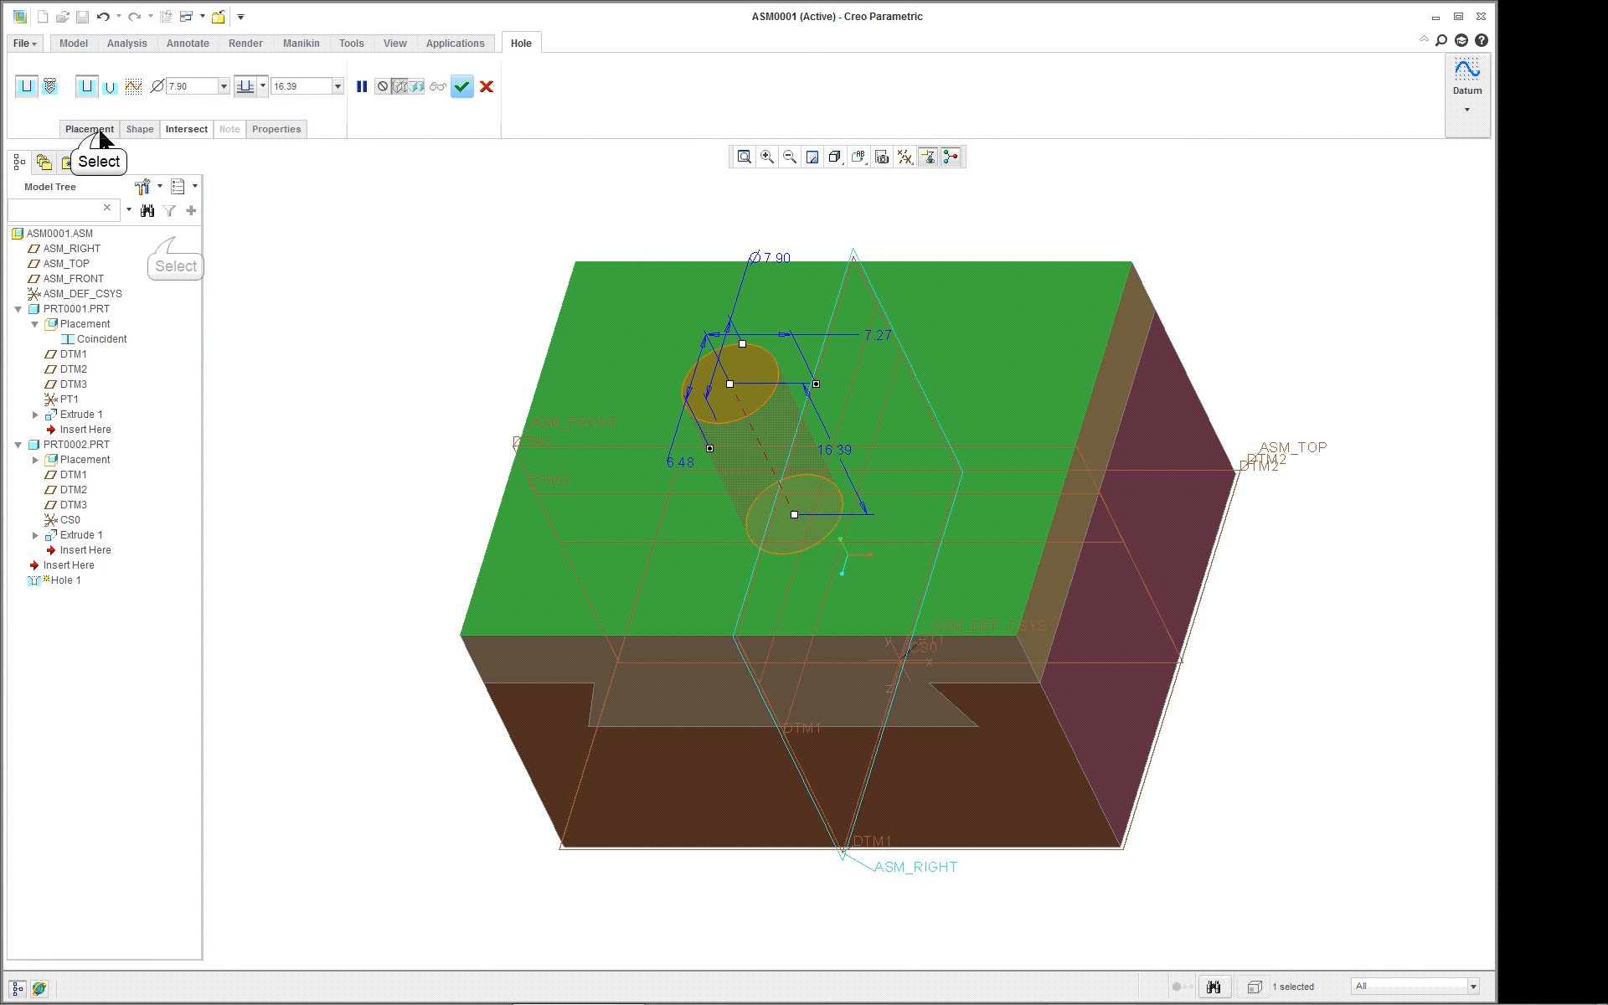
- Change the hole's ASM_RIGHT and ASM_FRONT references from Offset to Align
left_click(92, 130)
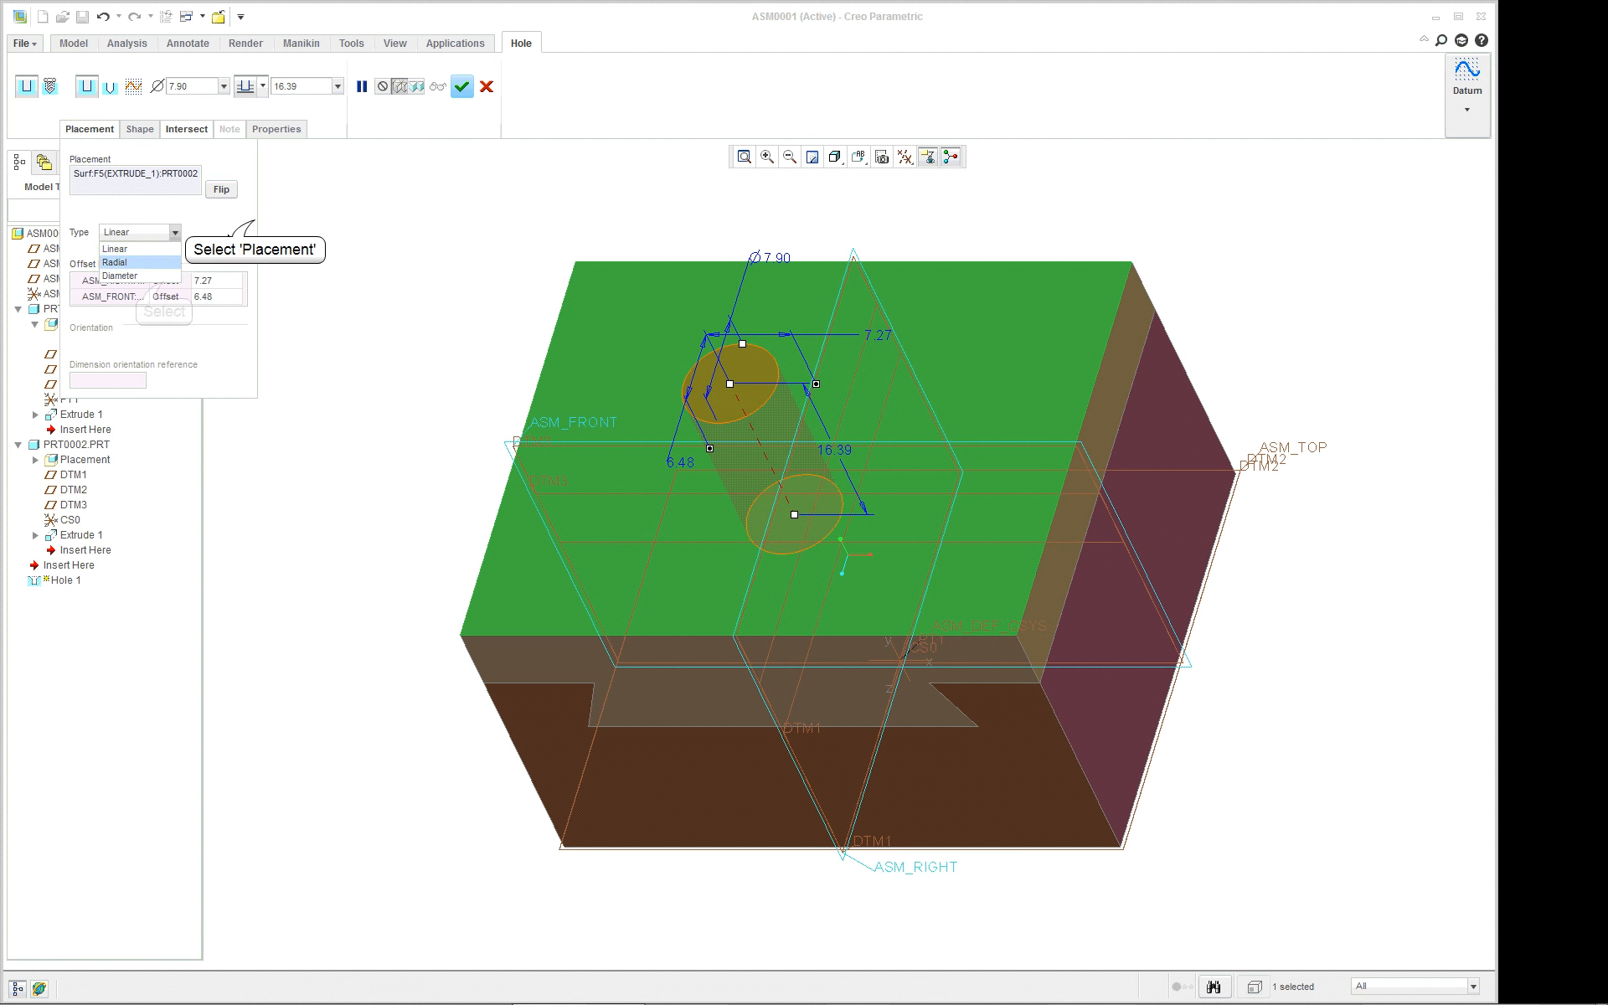
left_click(255, 221)
left_click(160, 283)
left_click(183, 281)
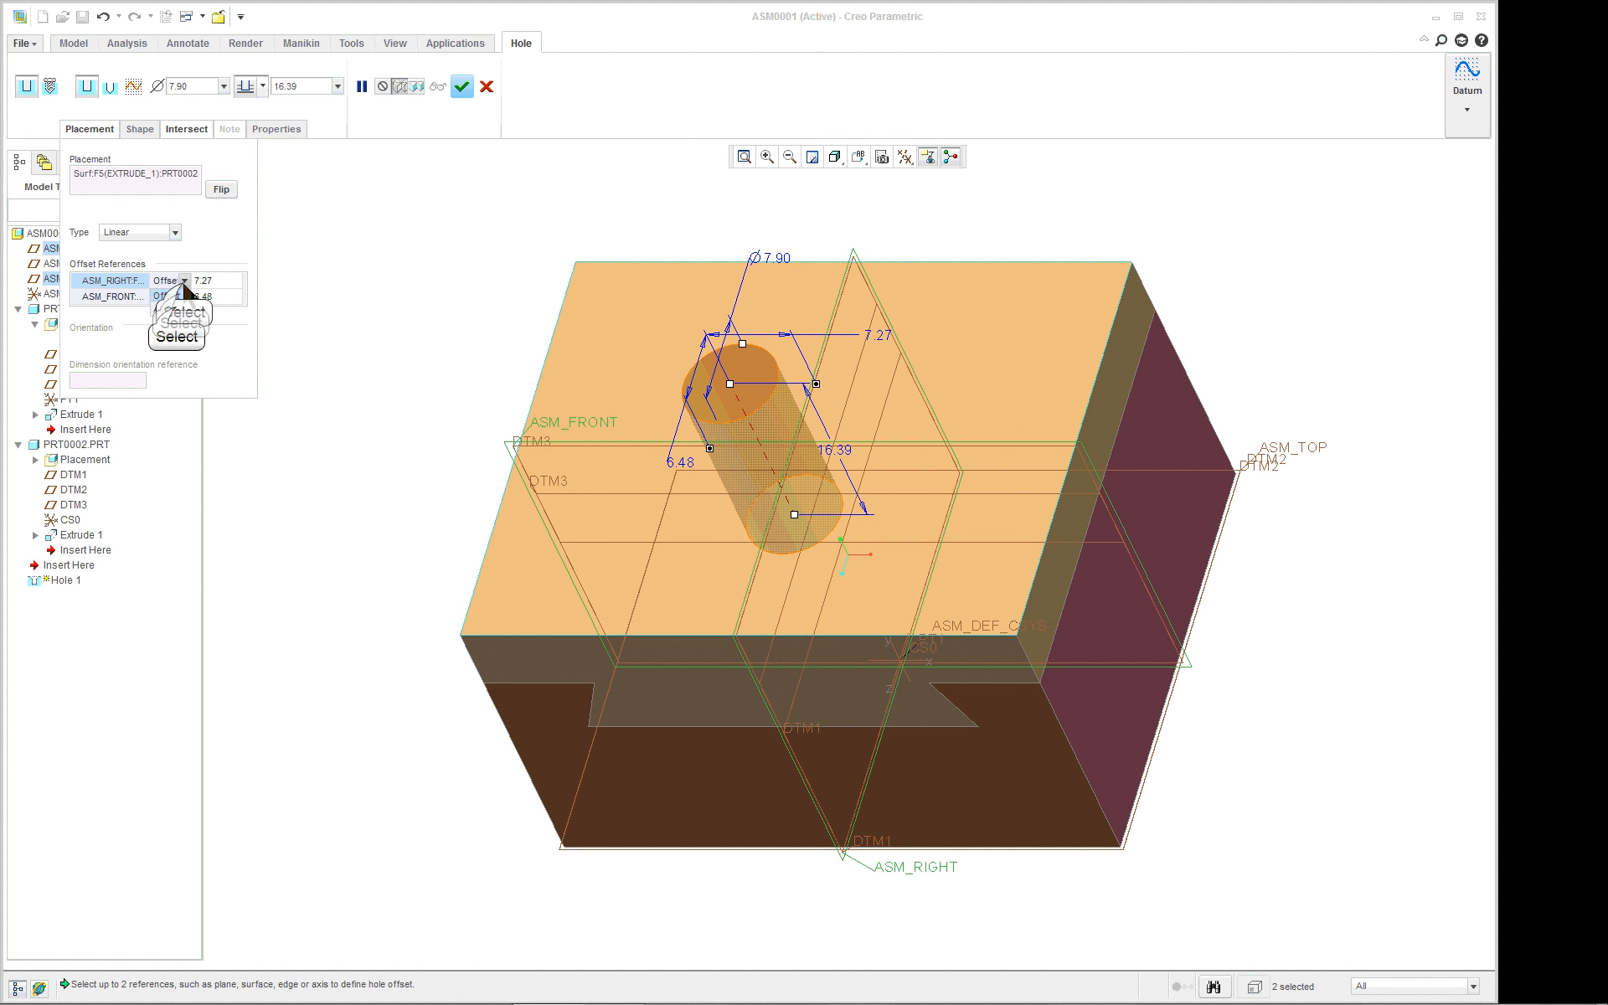
left_click(176, 301)
left_click(184, 297)
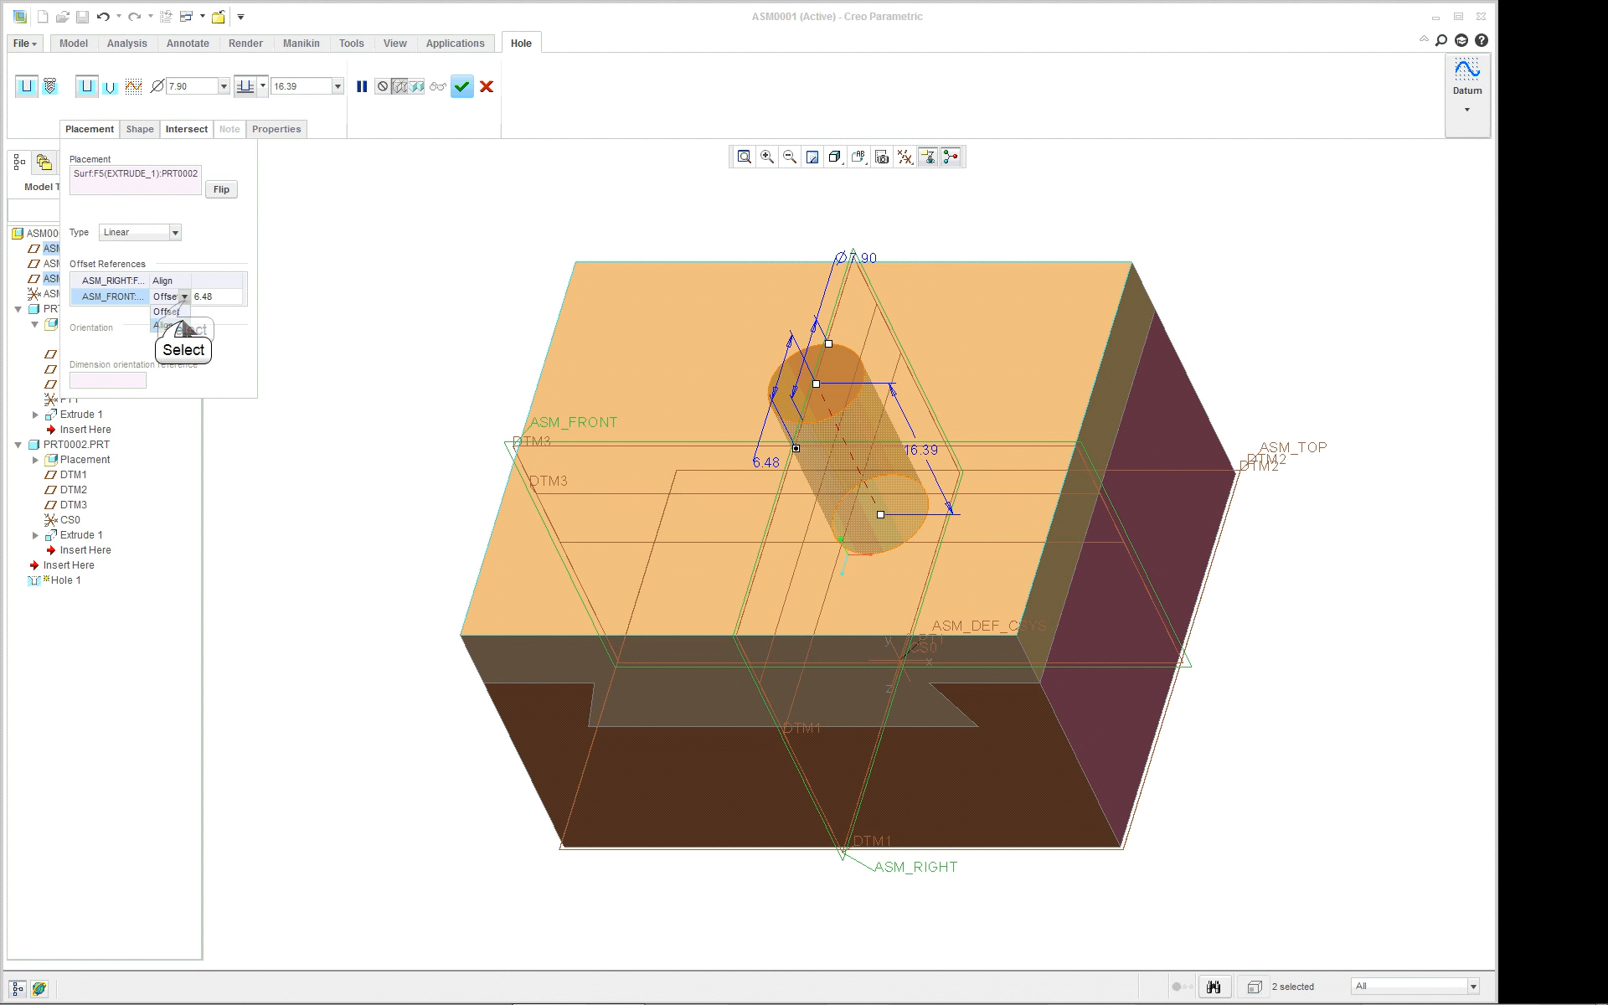
left_click(176, 317)
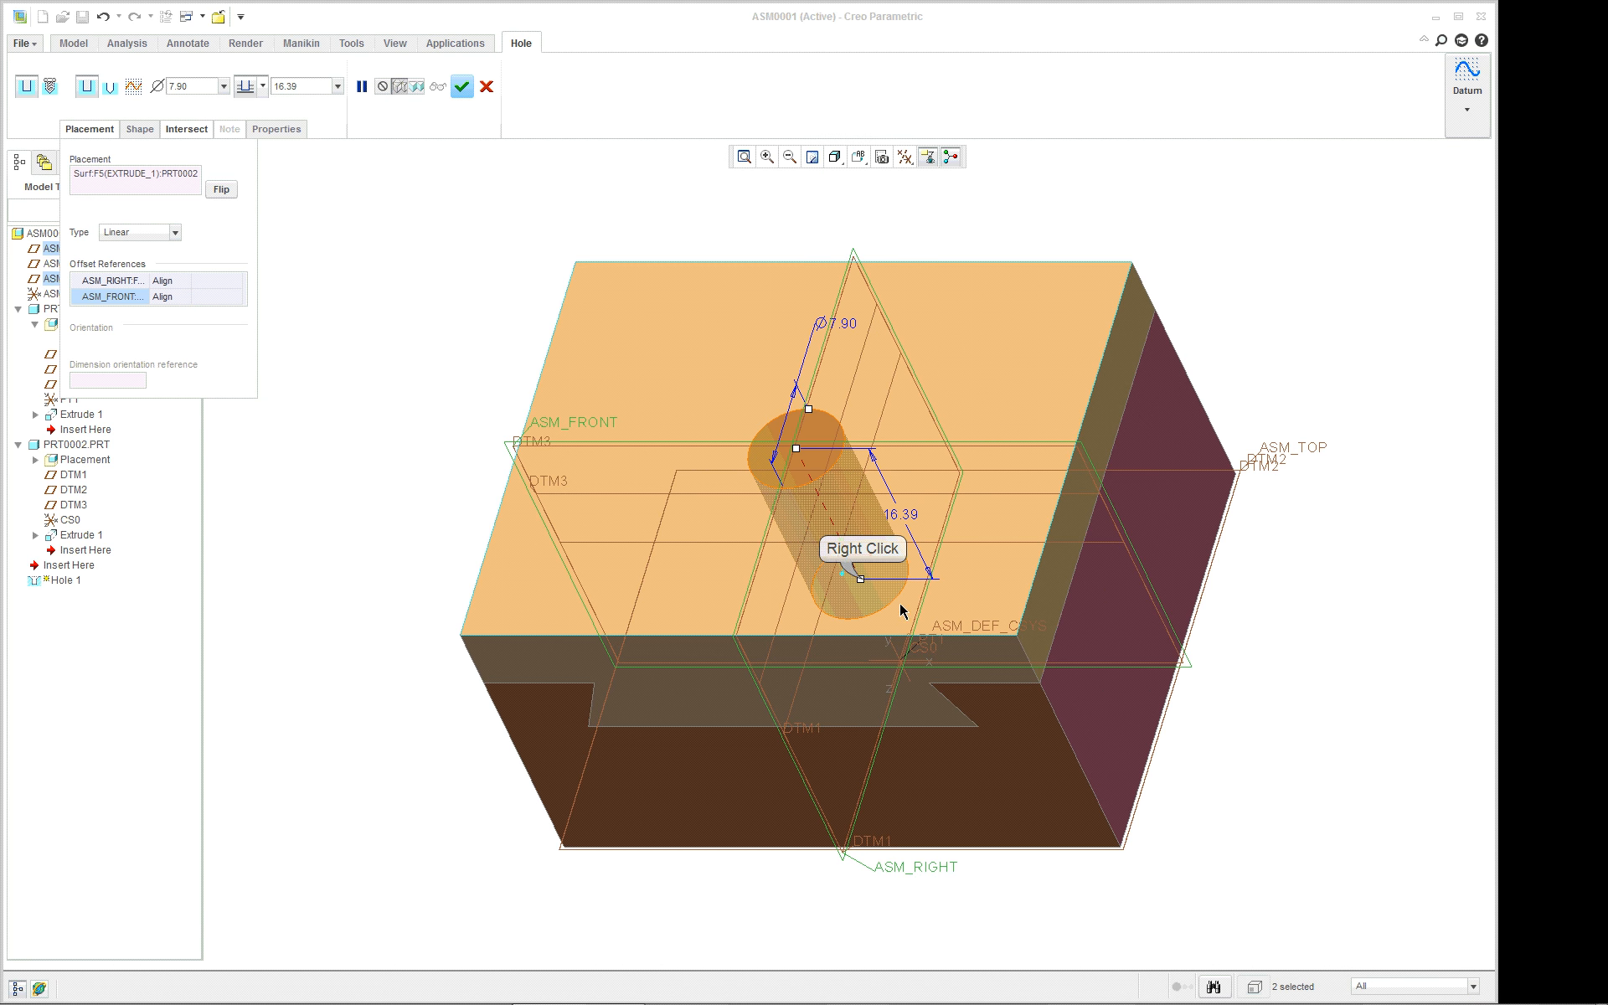
- Set the hole's depth to Through All and complete the feature
right_click(861, 580)
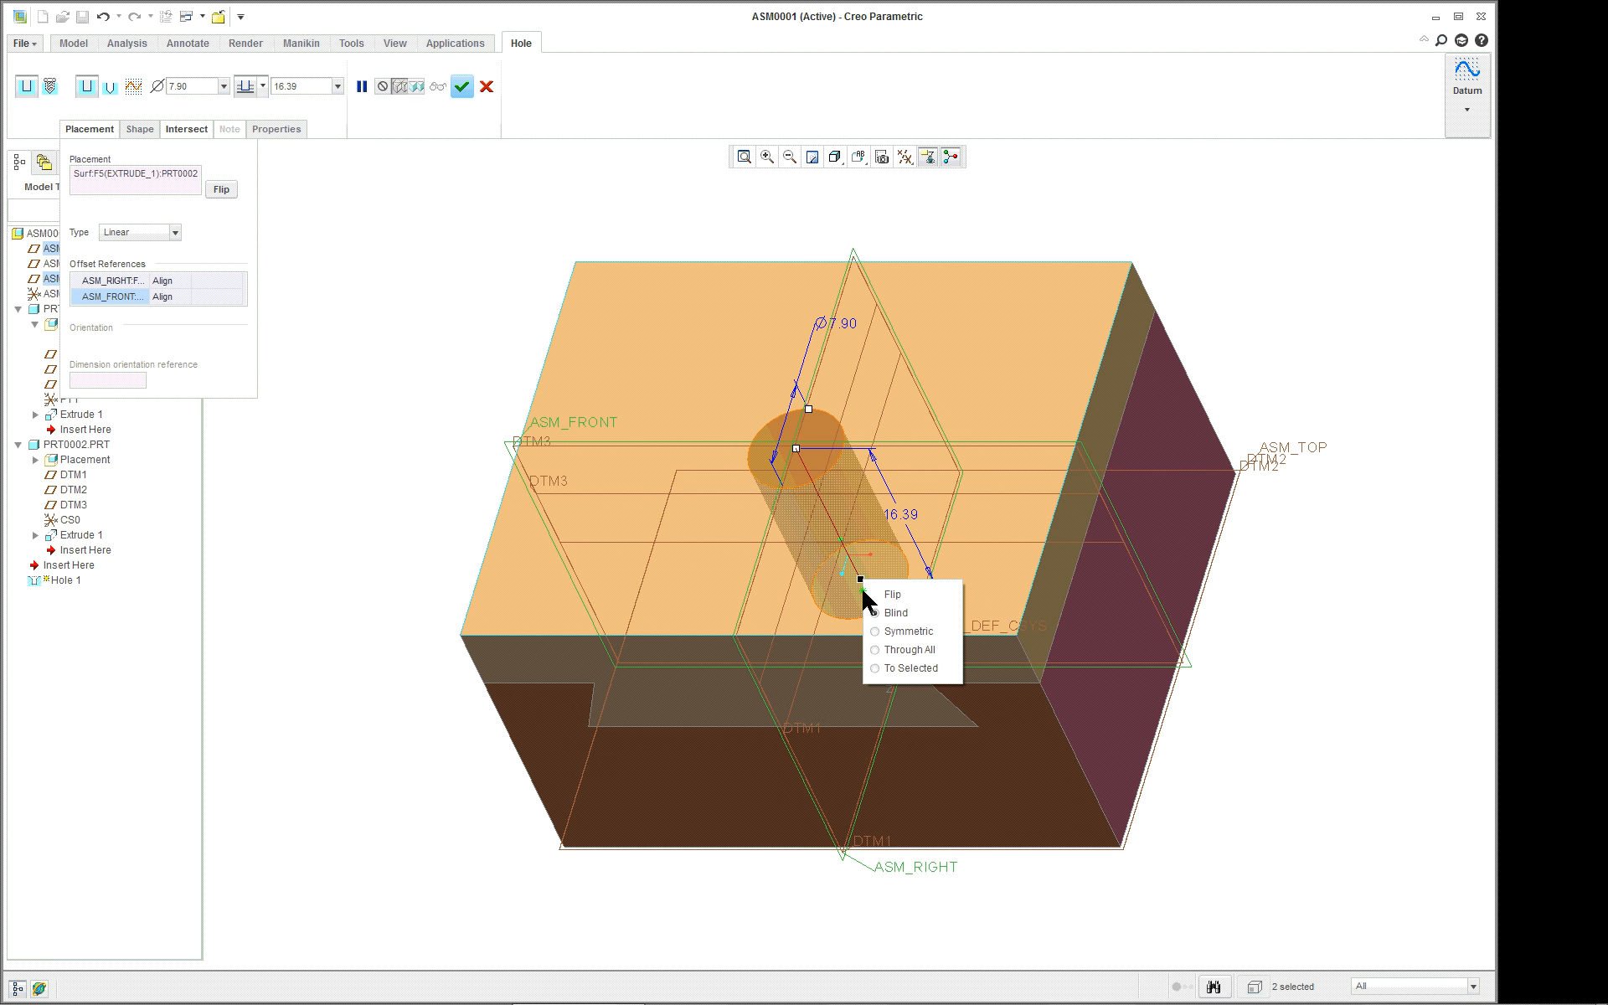
left_click(891, 650)
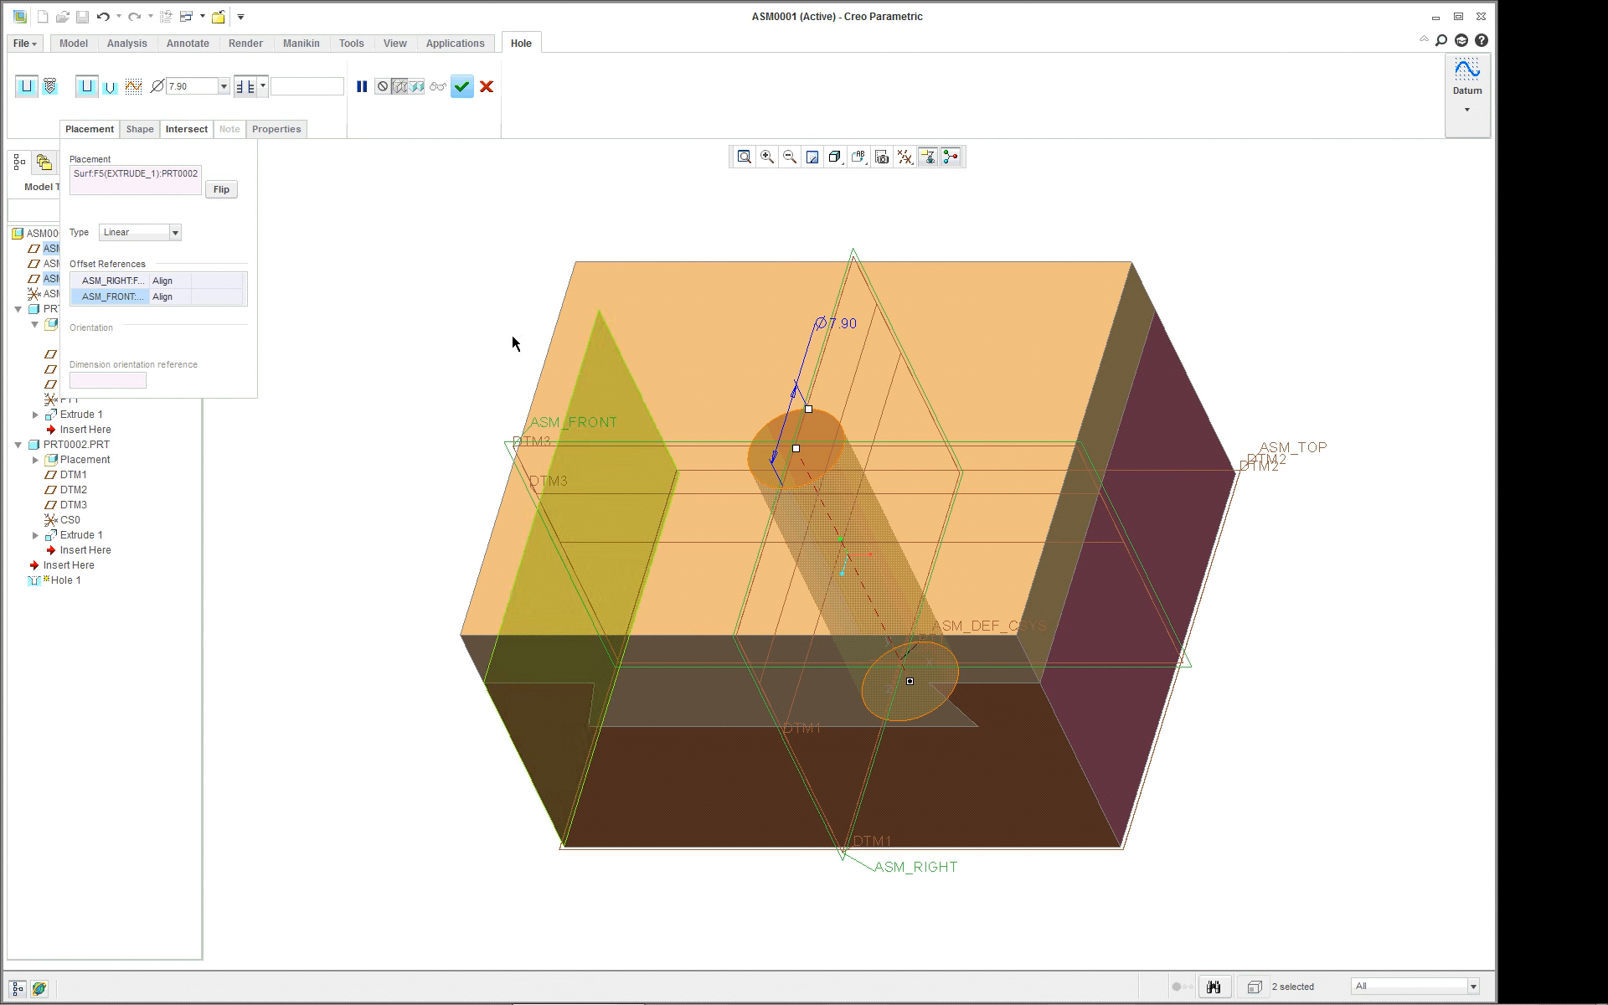
left_click(461, 87)
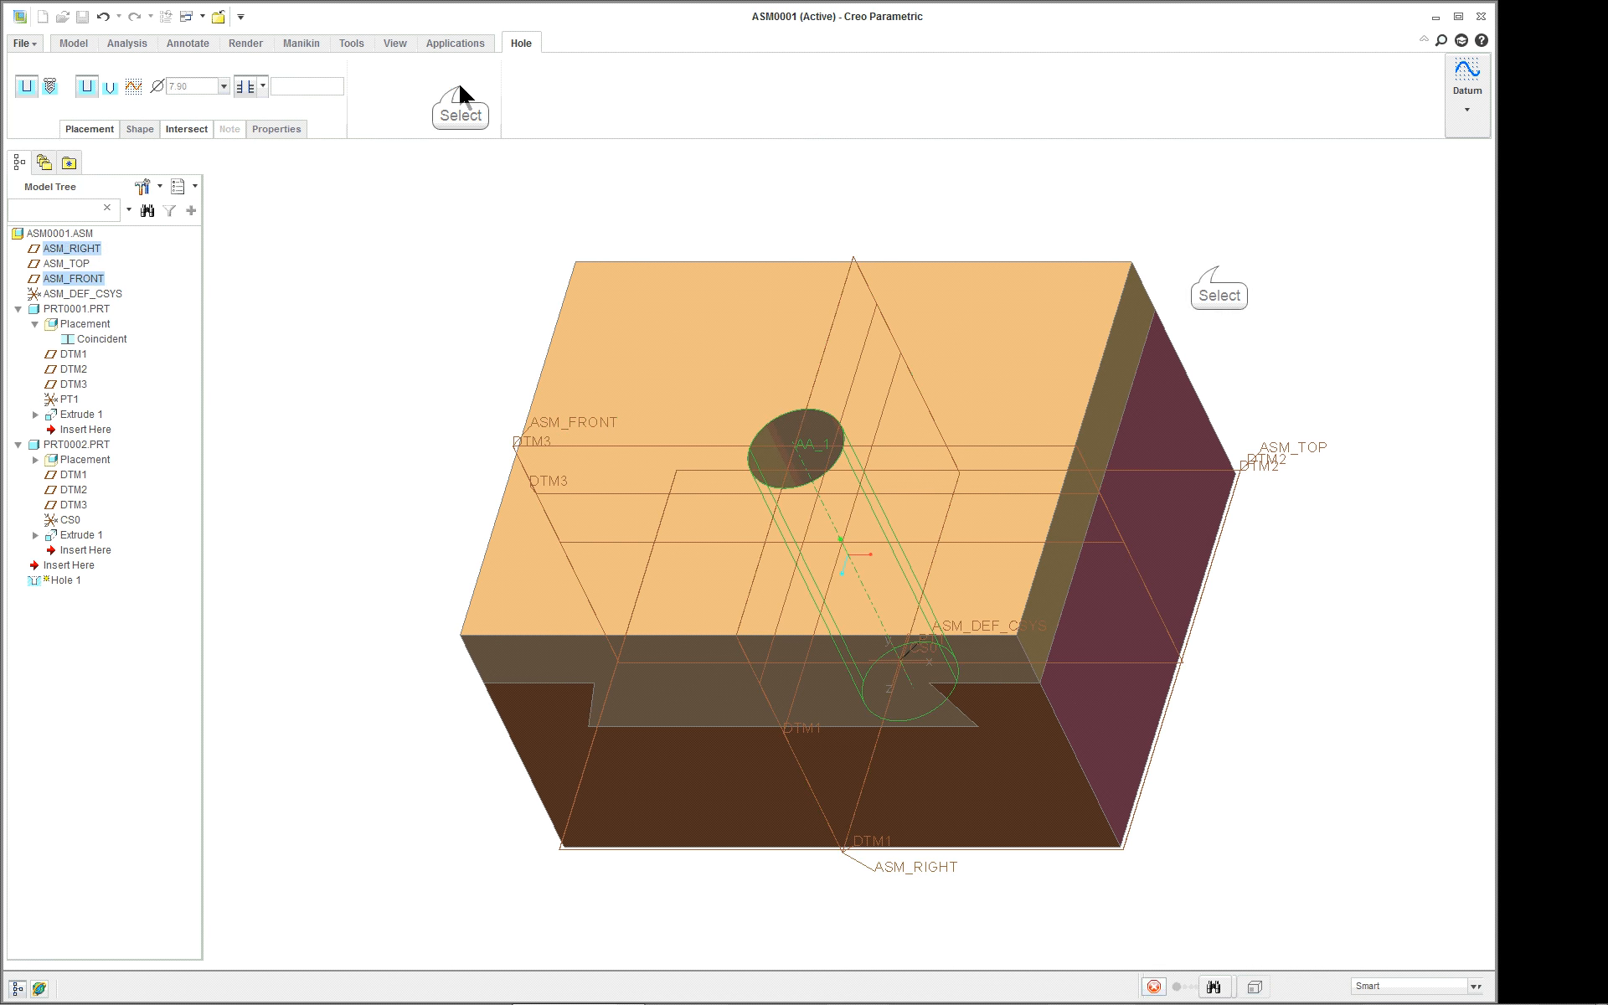
- Check PRT0002 in its own window for the hole, return to the assembly, and compare Hole 1 with the assembly cuts of both parts
left_click(1064, 321)
right_click(367, 205)
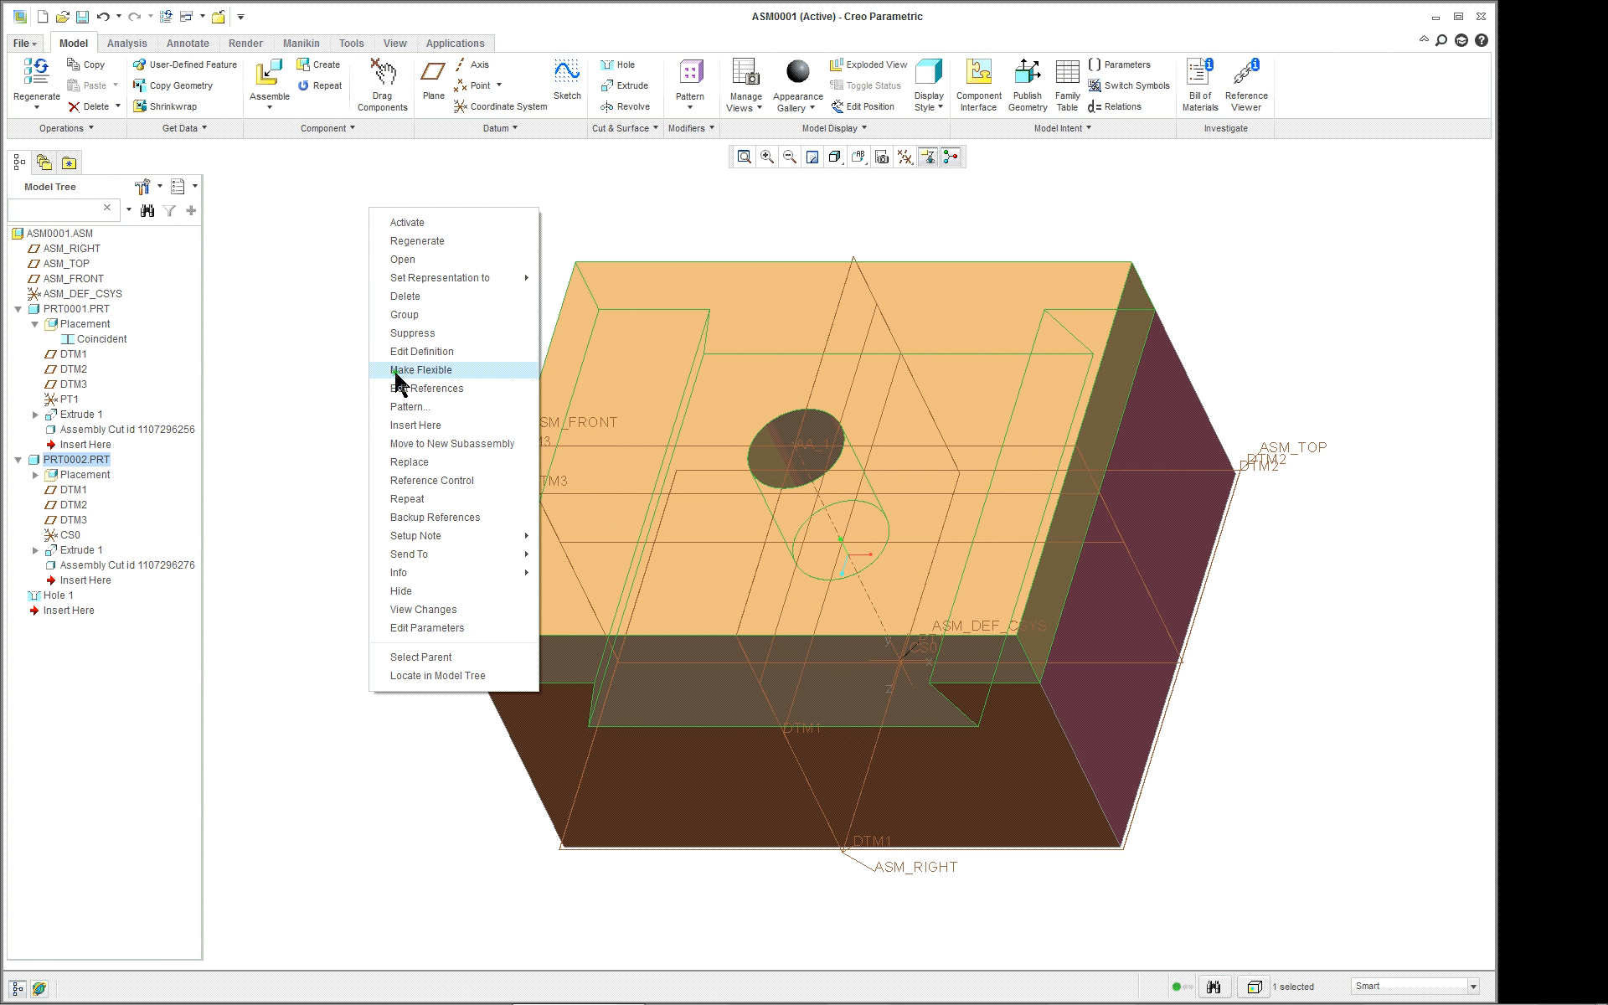
left_click(431, 258)
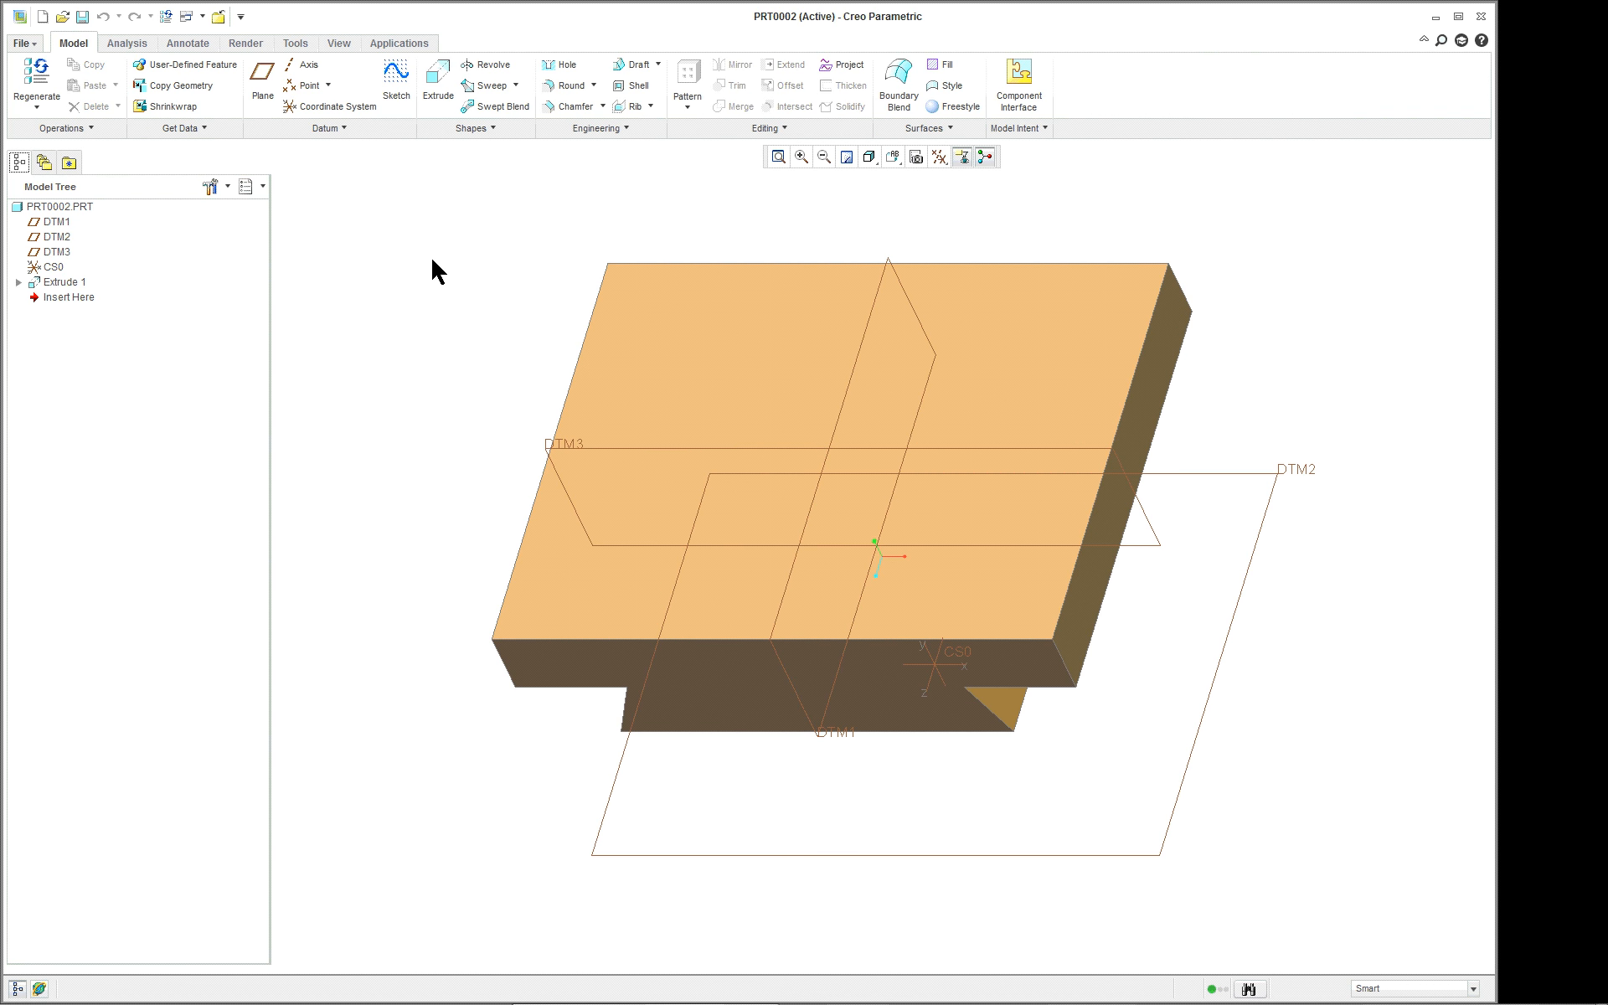
left_click(218, 17)
left_click(64, 595)
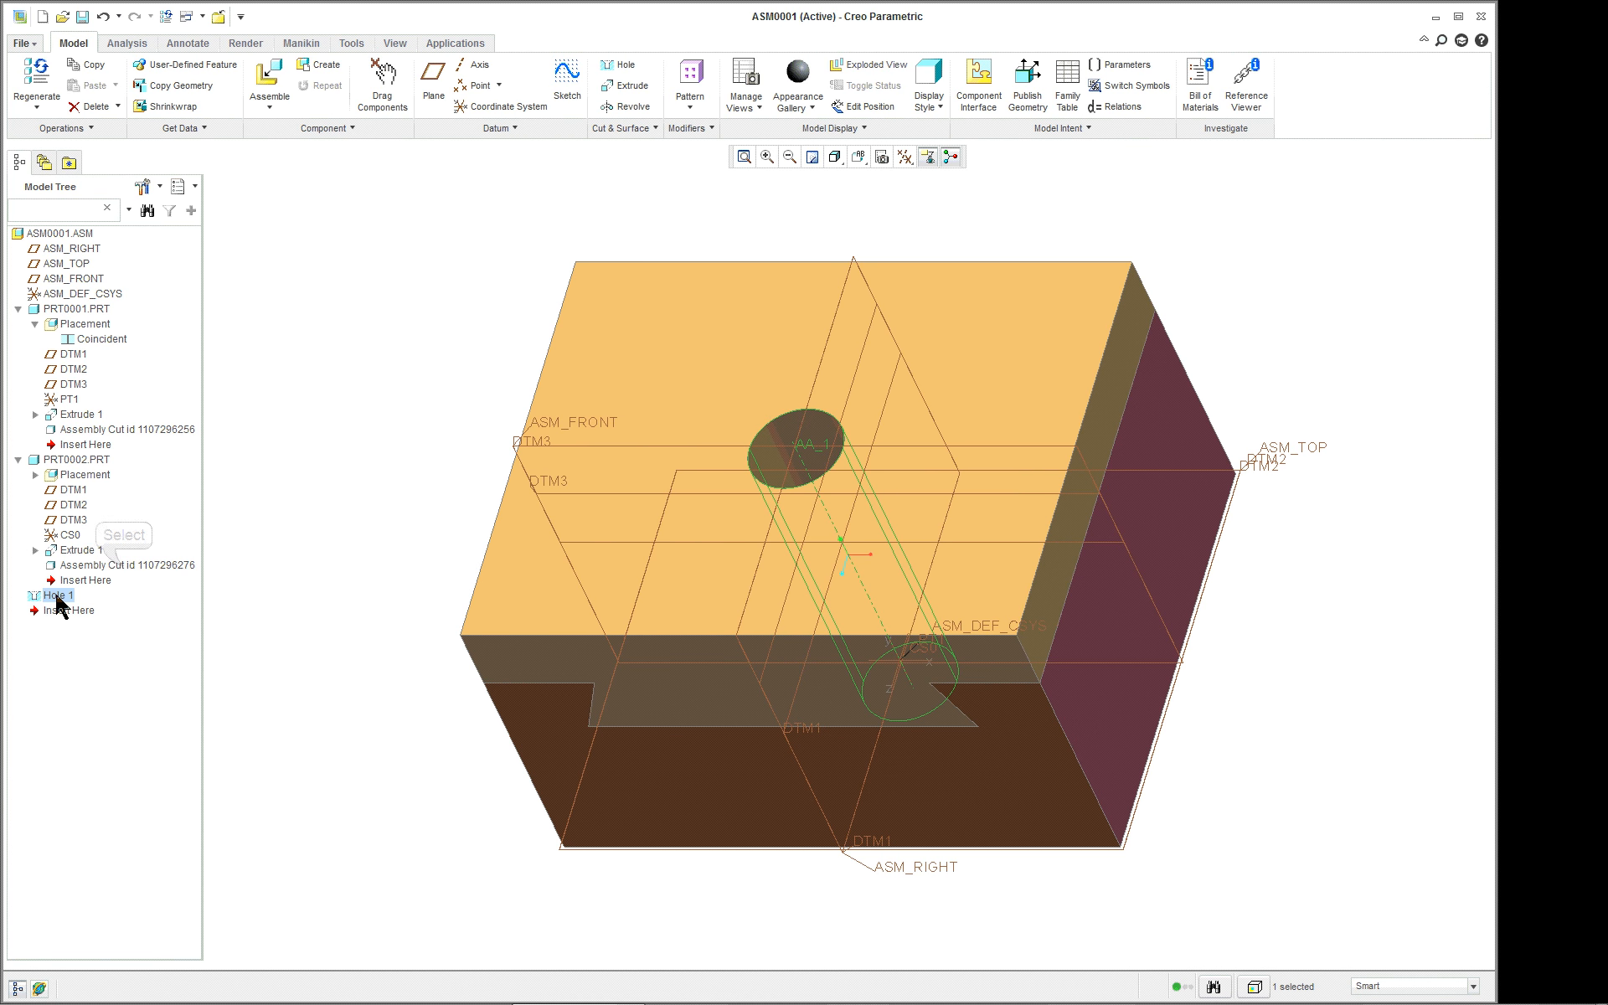
left_click(123, 565)
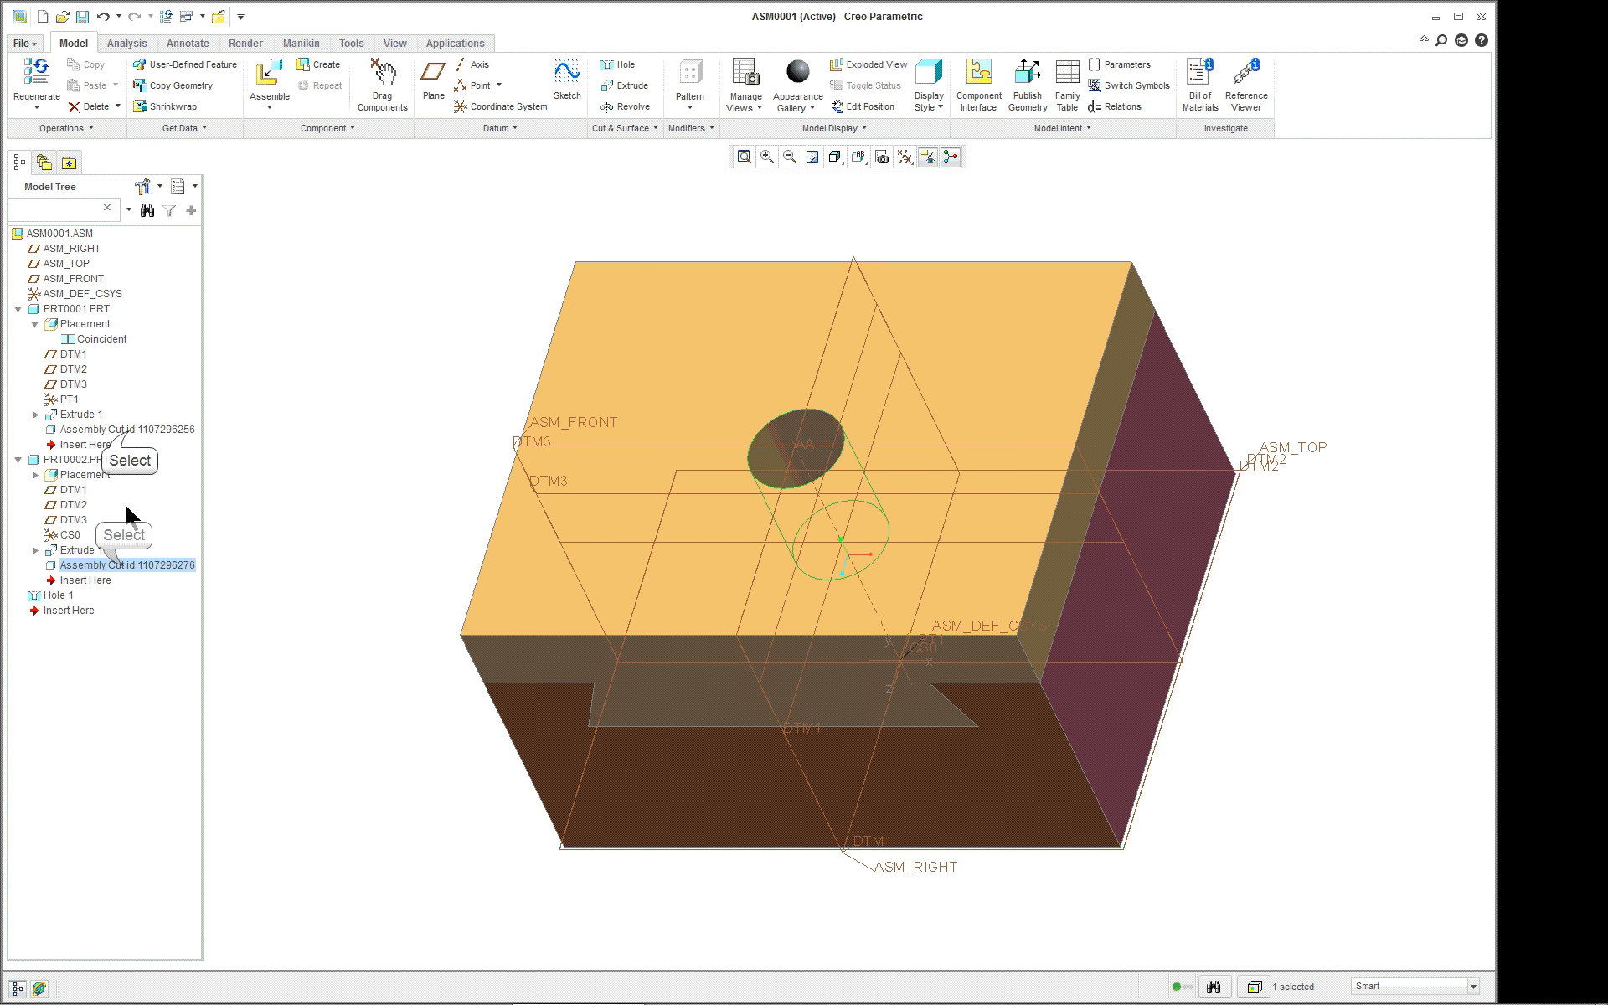
left_click(127, 430)
left_click(240, 492)
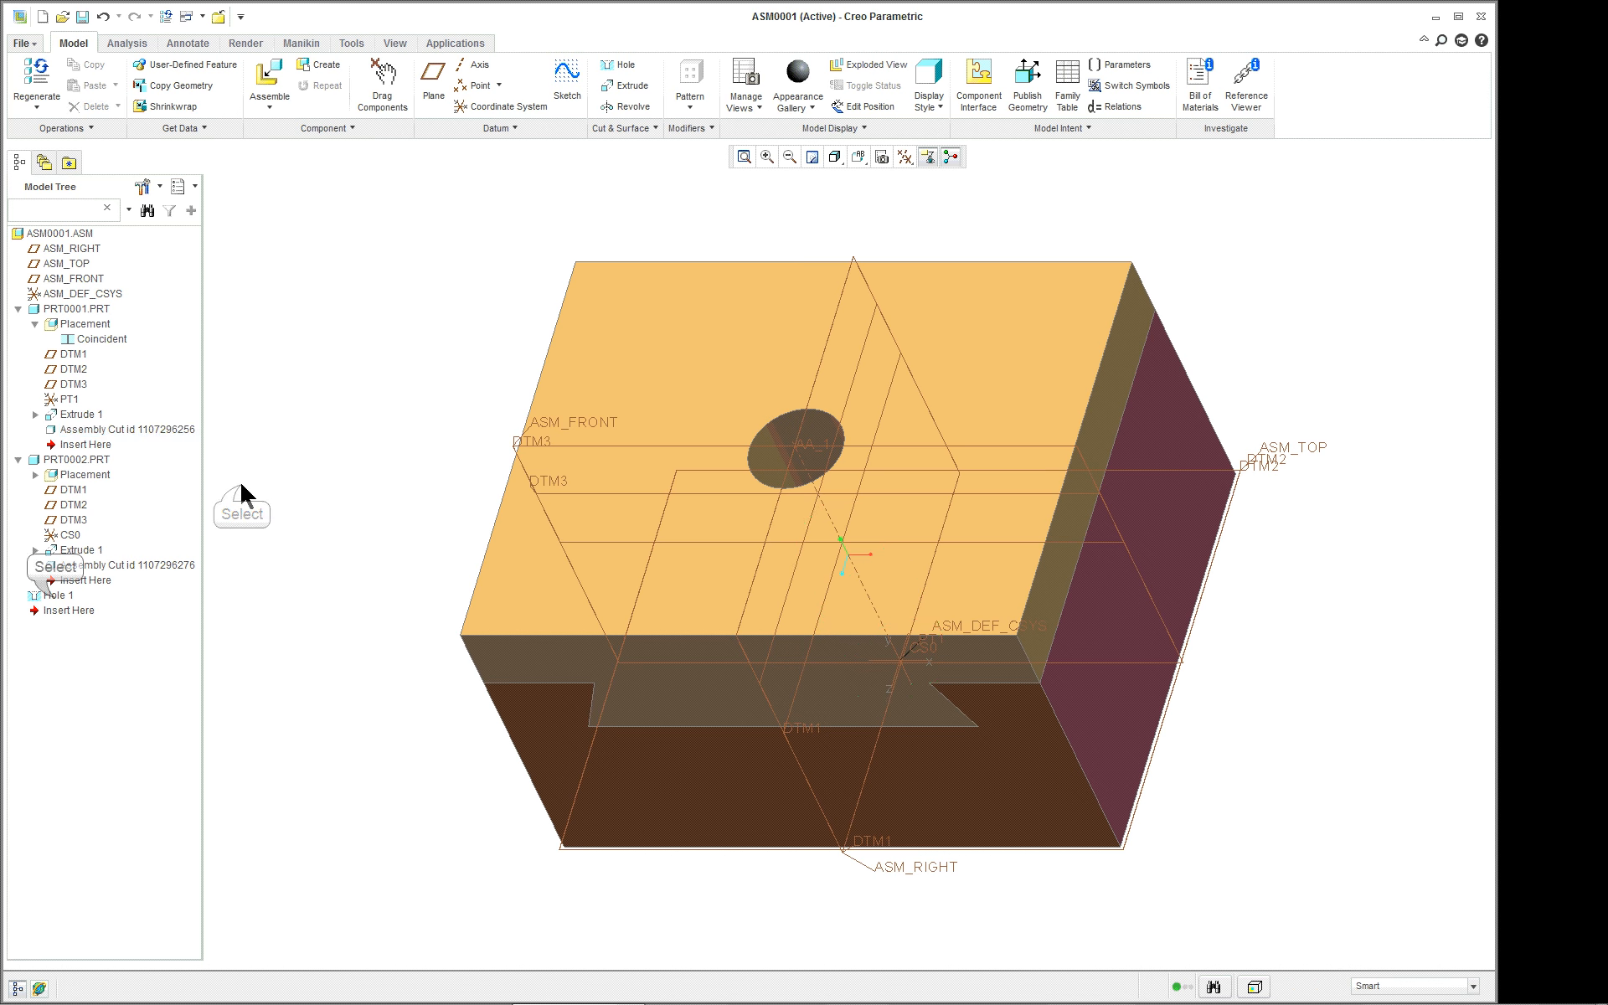
- Edit Hole 1's intersected components to Part Level display with Advanced Geometry Creation enabled for PRT0001 and PRT0002
left_click(61, 596)
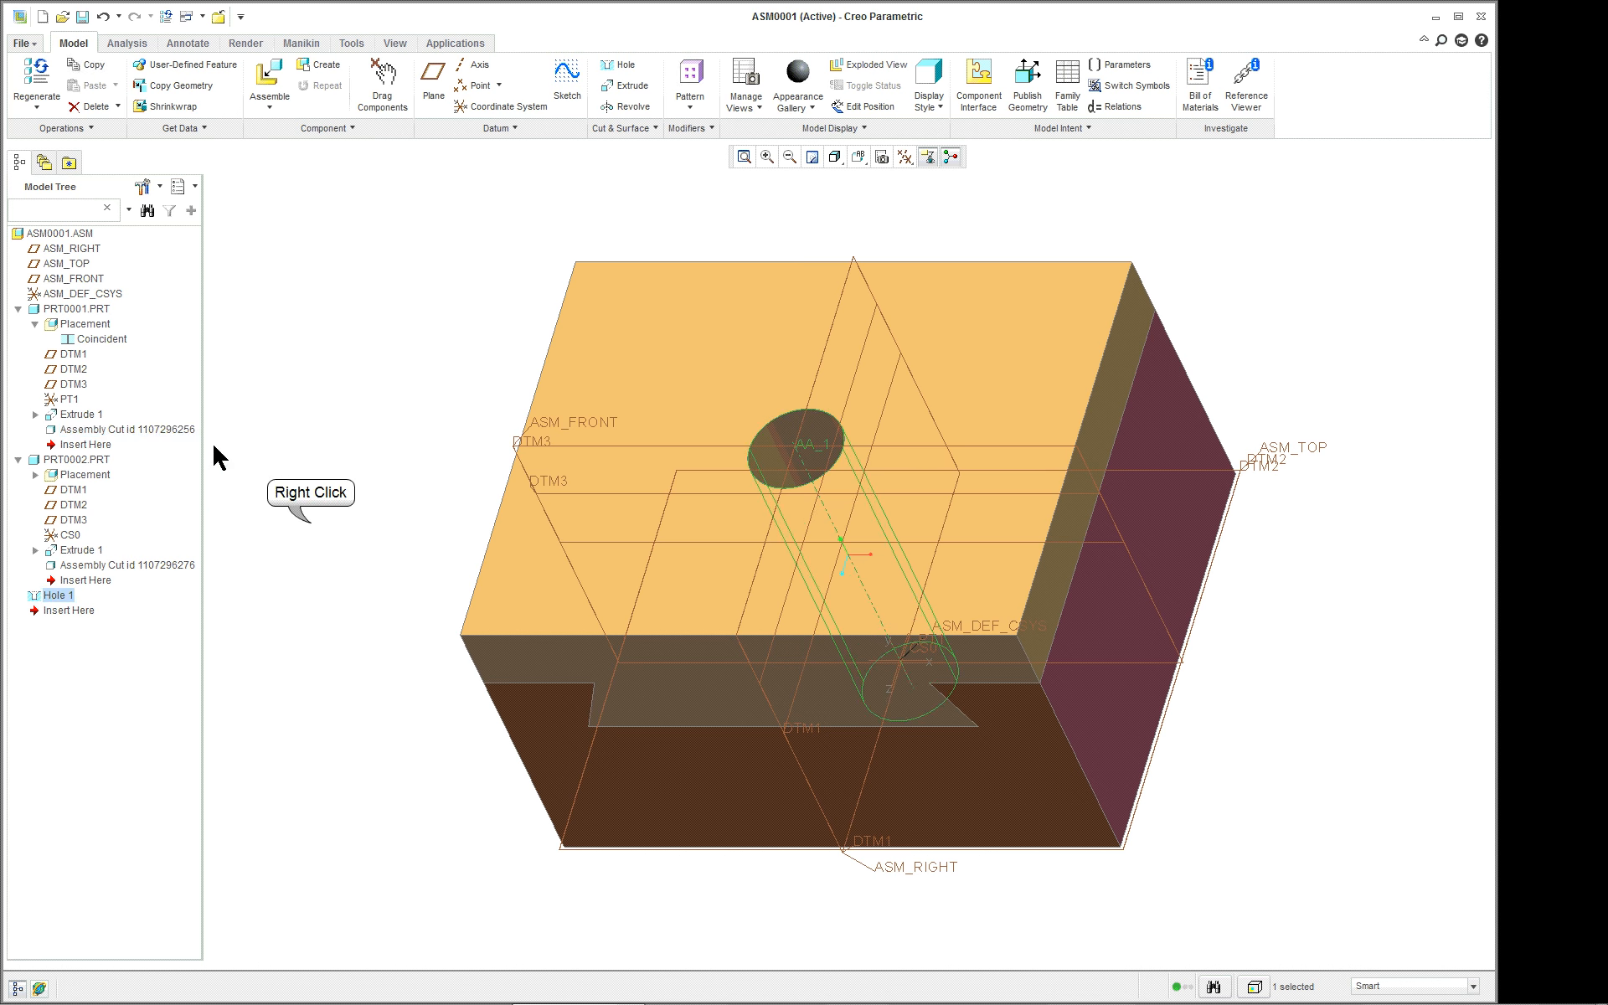
right_click(313, 526)
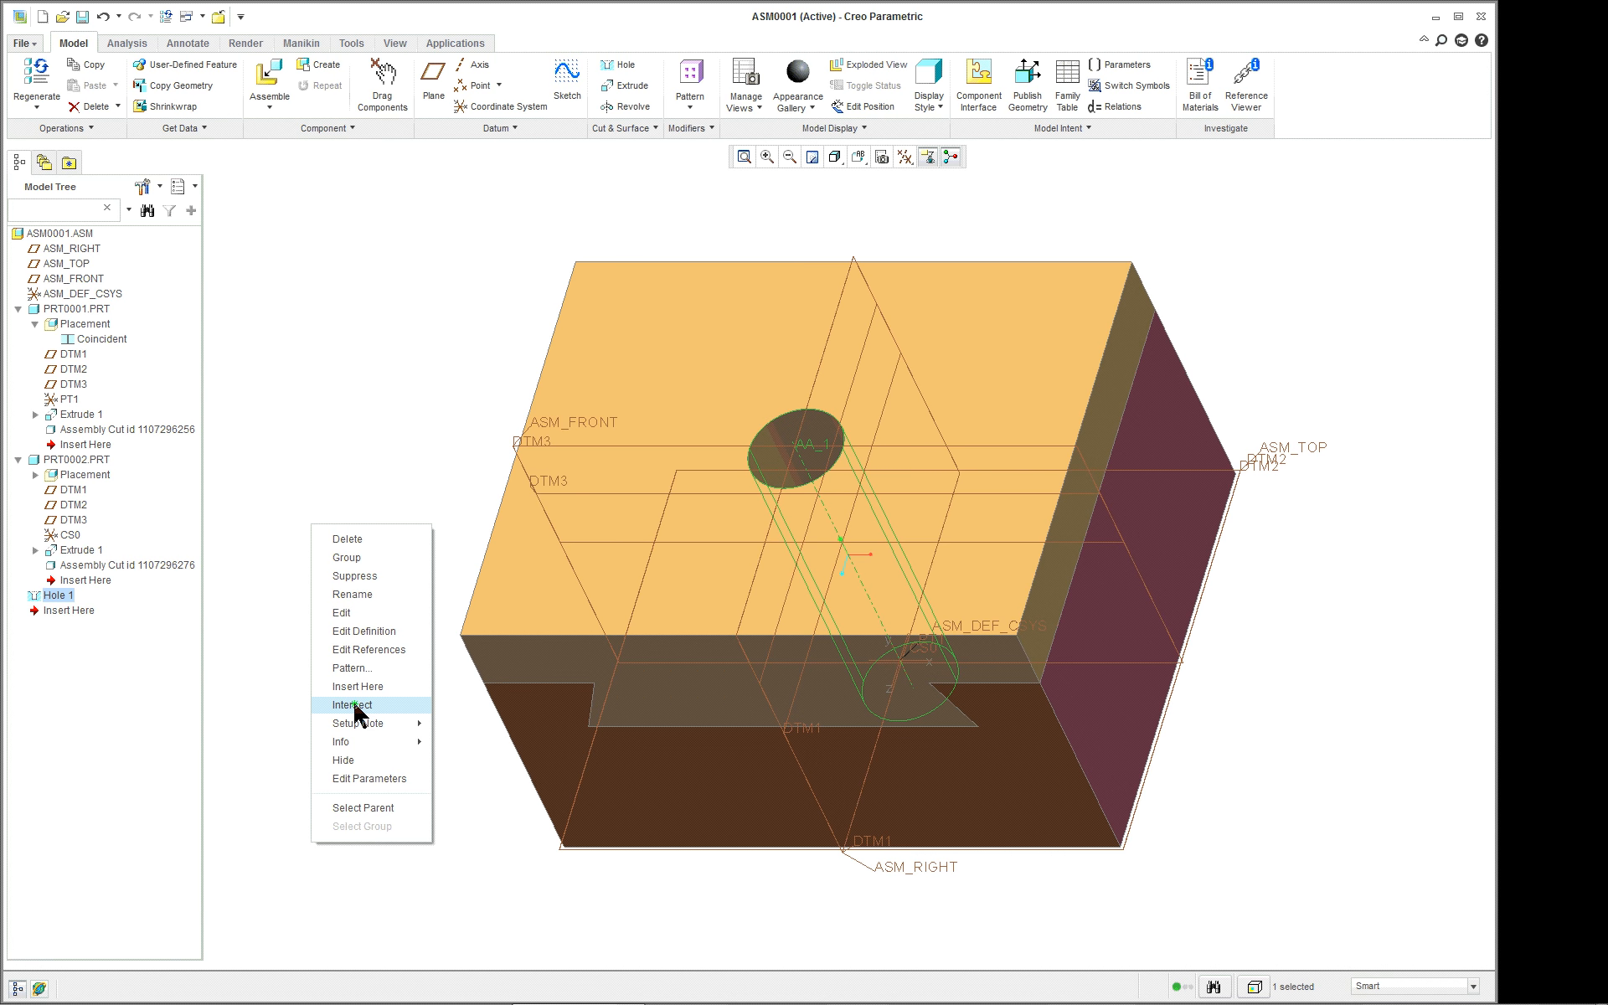
left_click(352, 705)
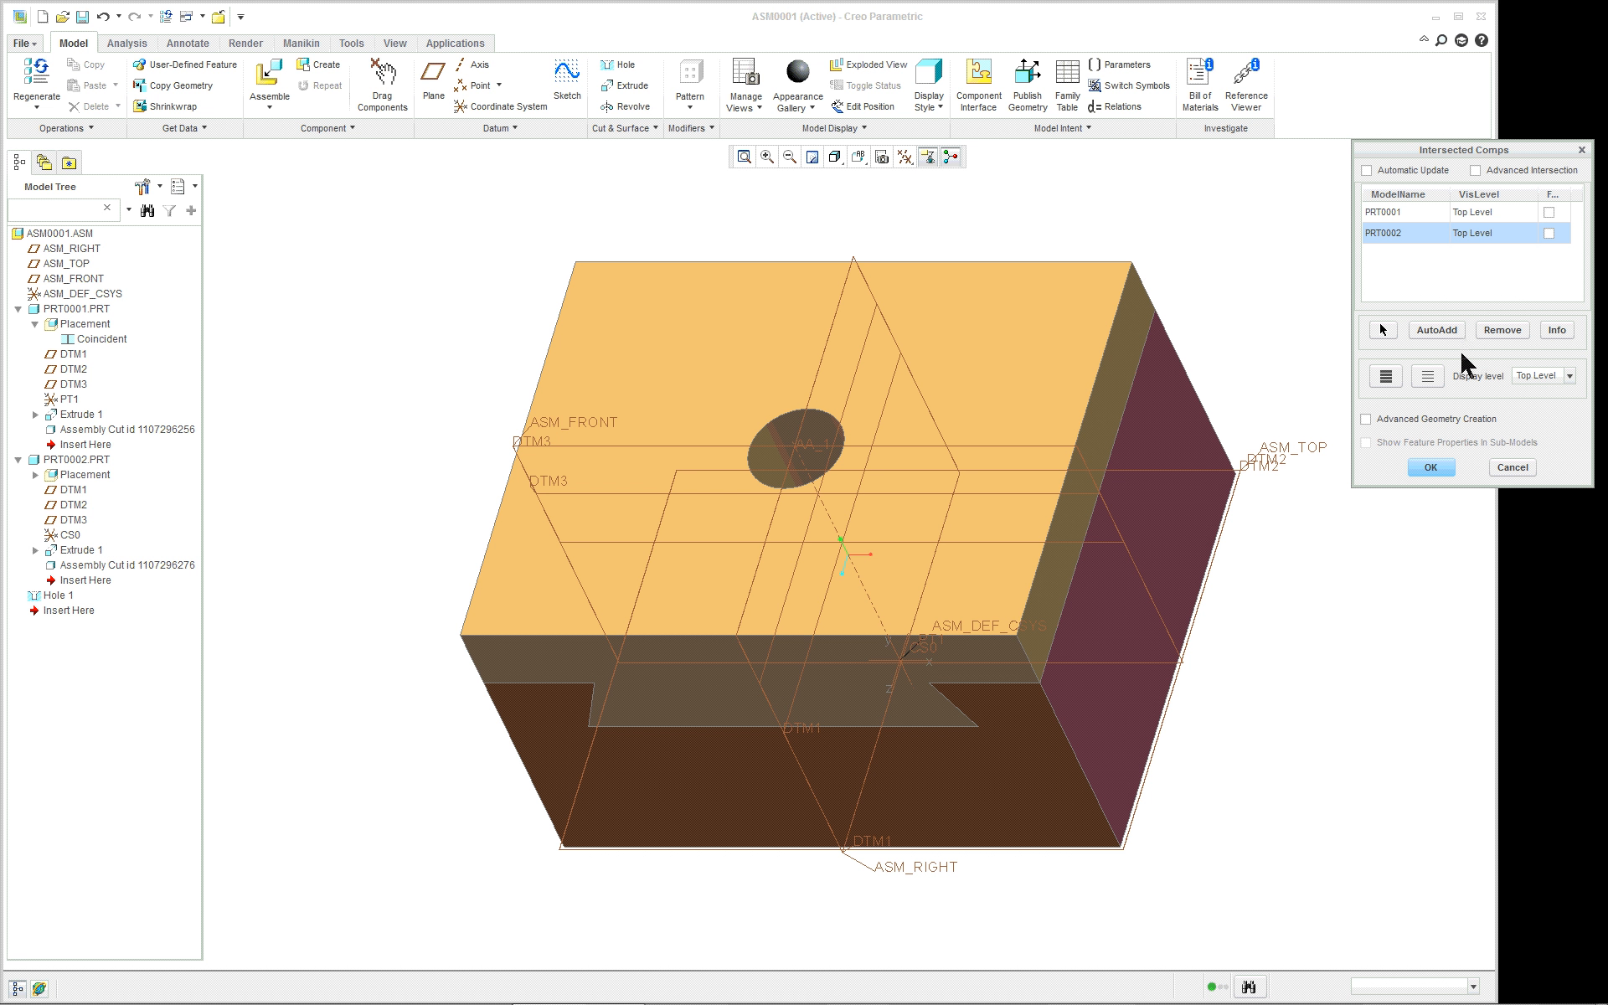
left_click(1545, 376)
left_click(1541, 405)
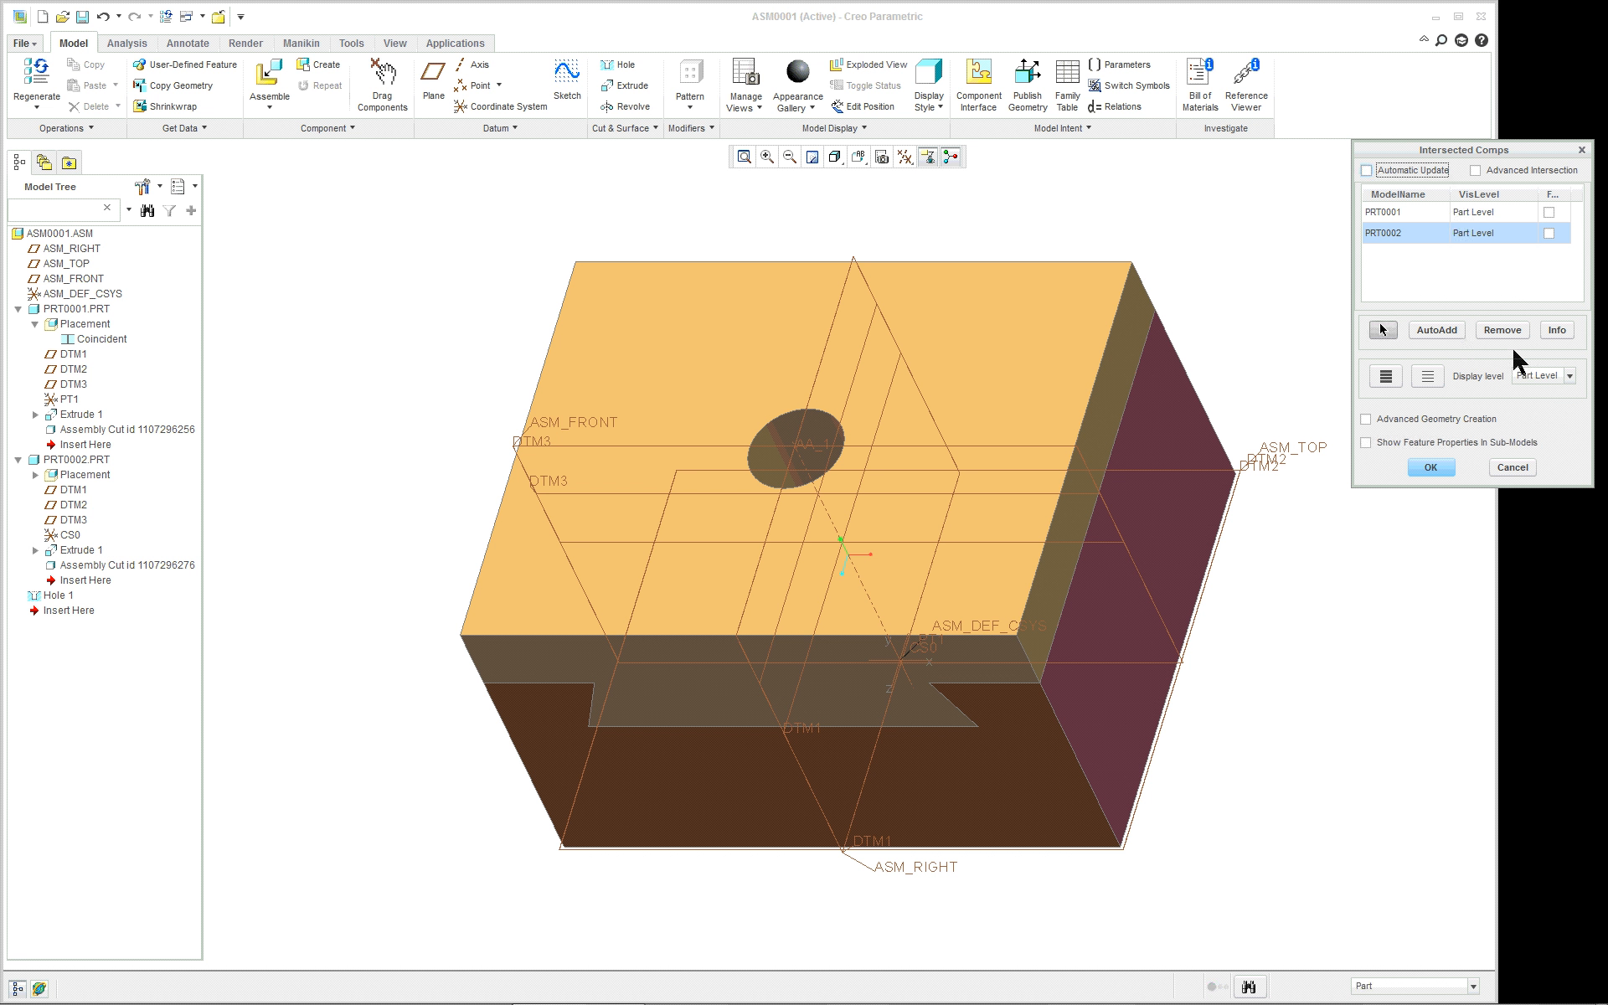
left_click(1368, 418)
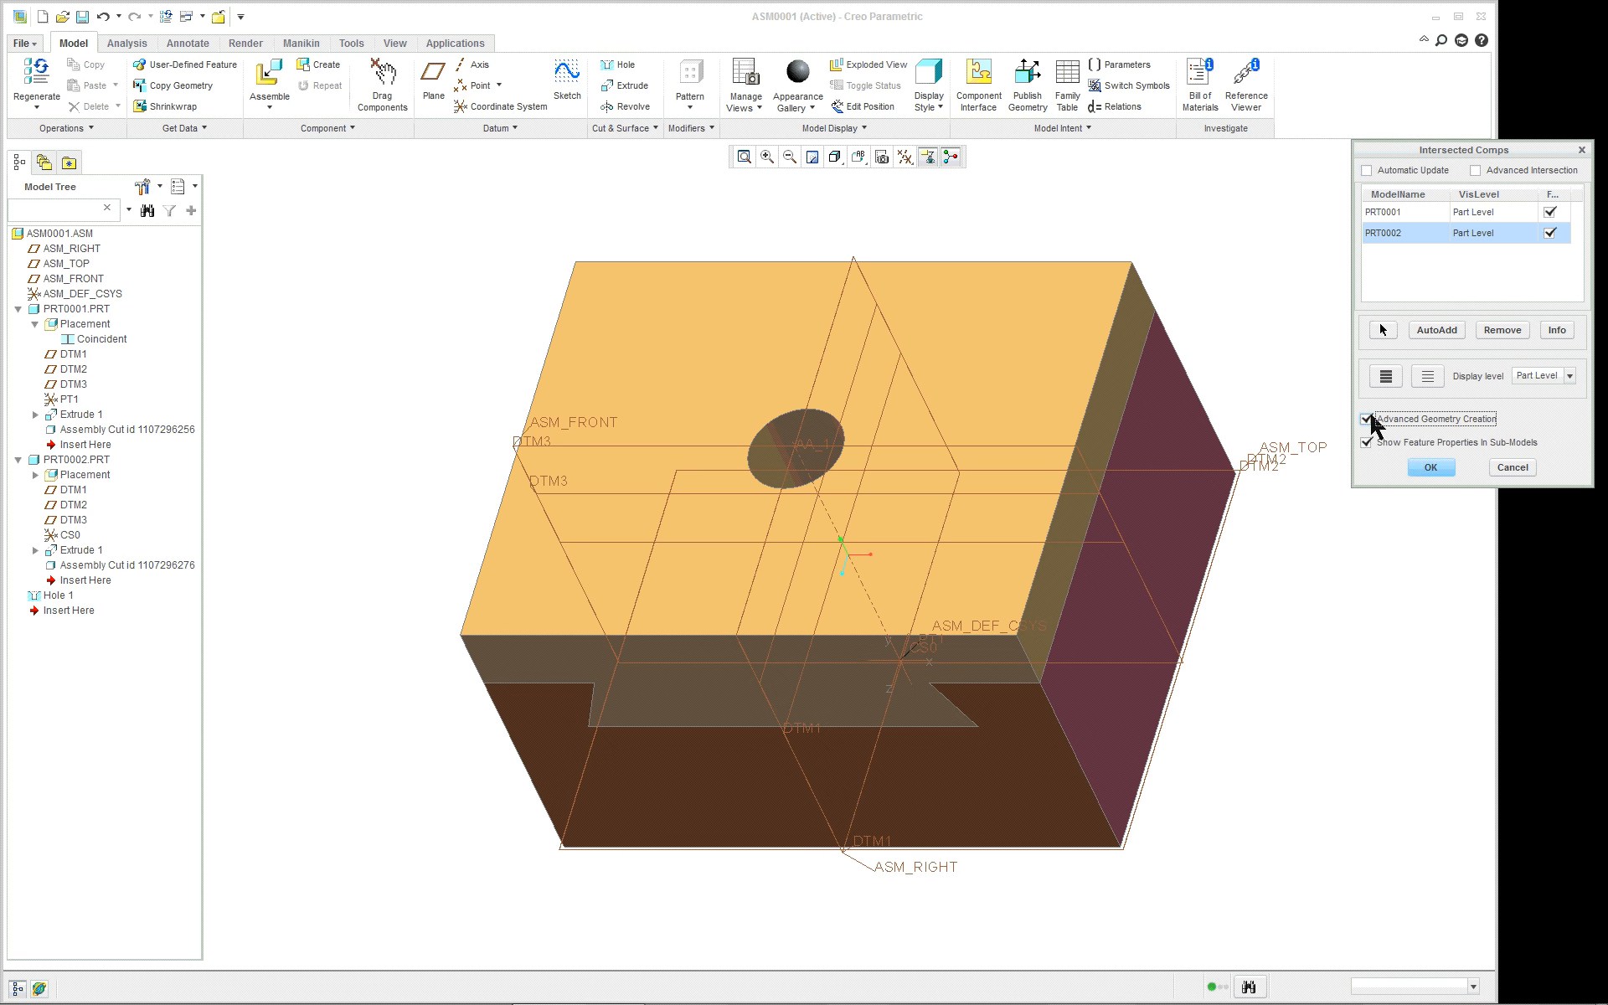
left_click(1431, 468)
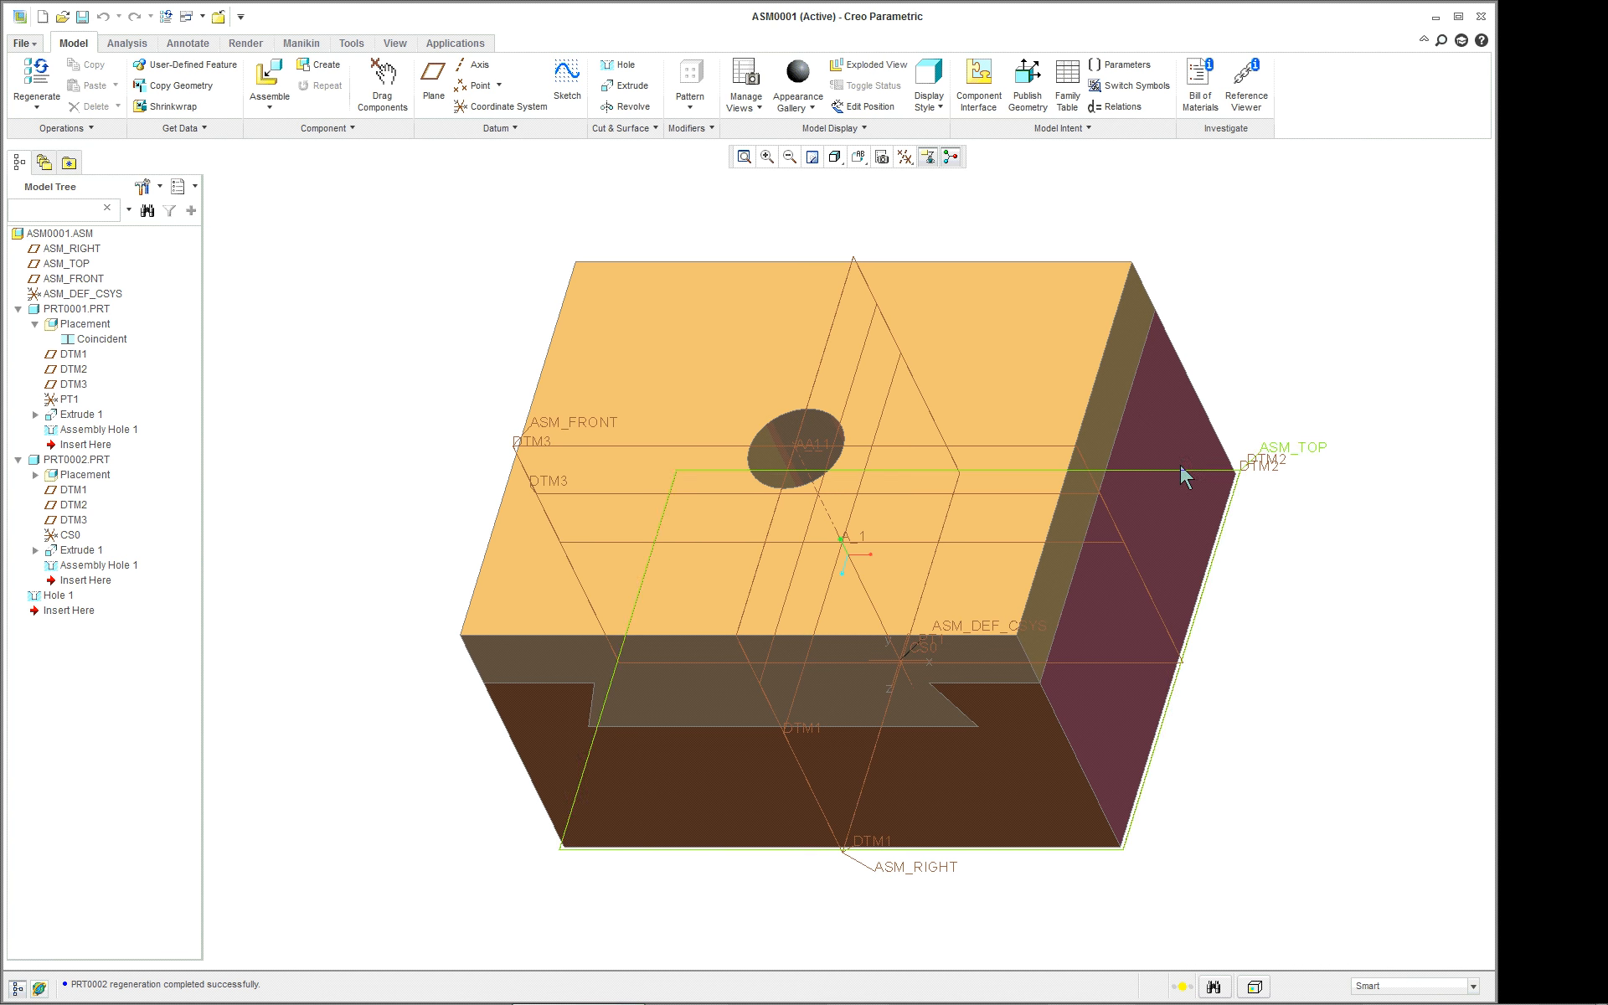
- Open PRT0001 in its own window, examine its Assembly Hole 1 feature, and return to the assembly
left_click(1091, 640)
right_click(378, 327)
left_click(432, 374)
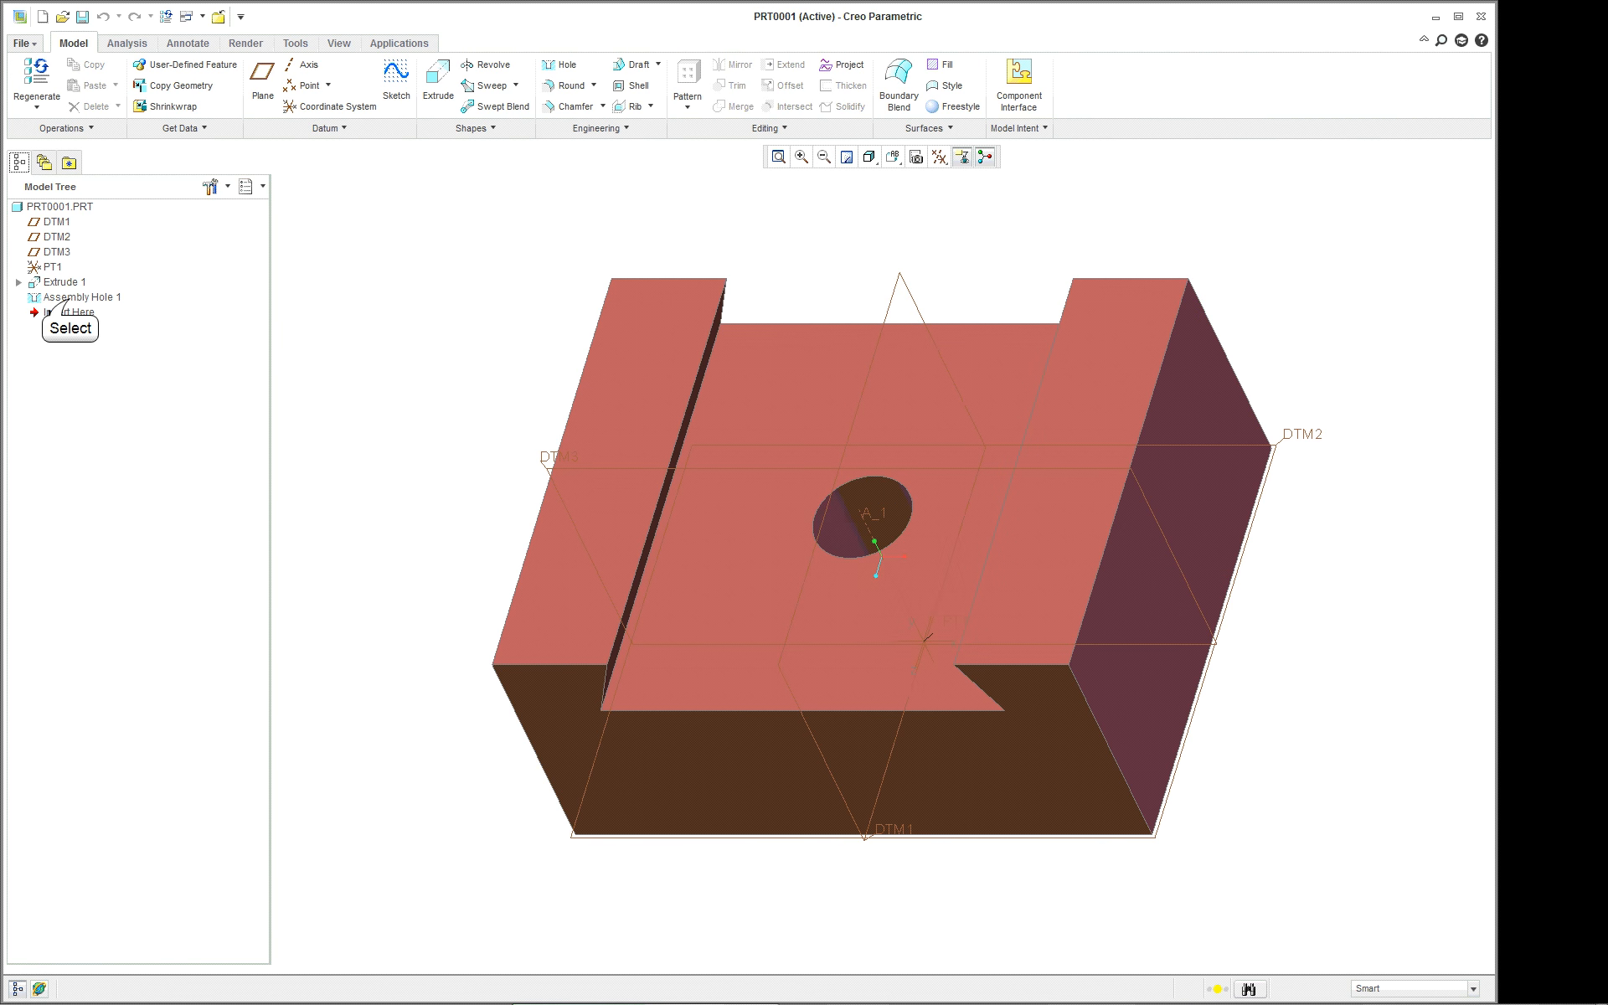
left_click(81, 297)
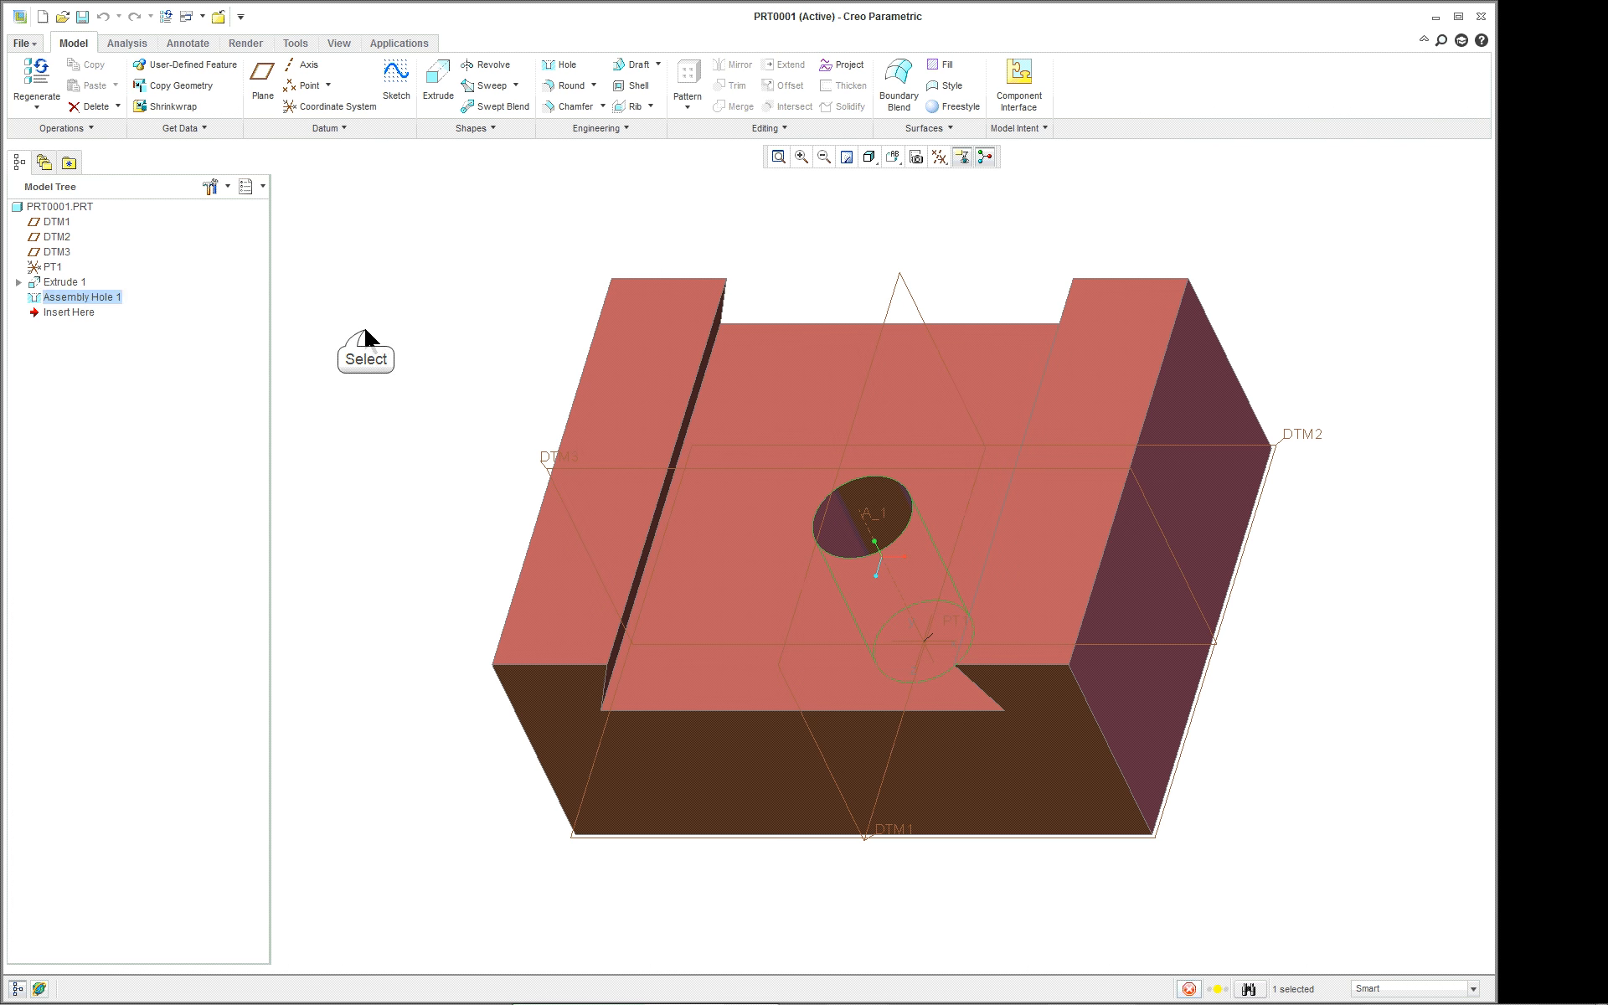
left_click(365, 331)
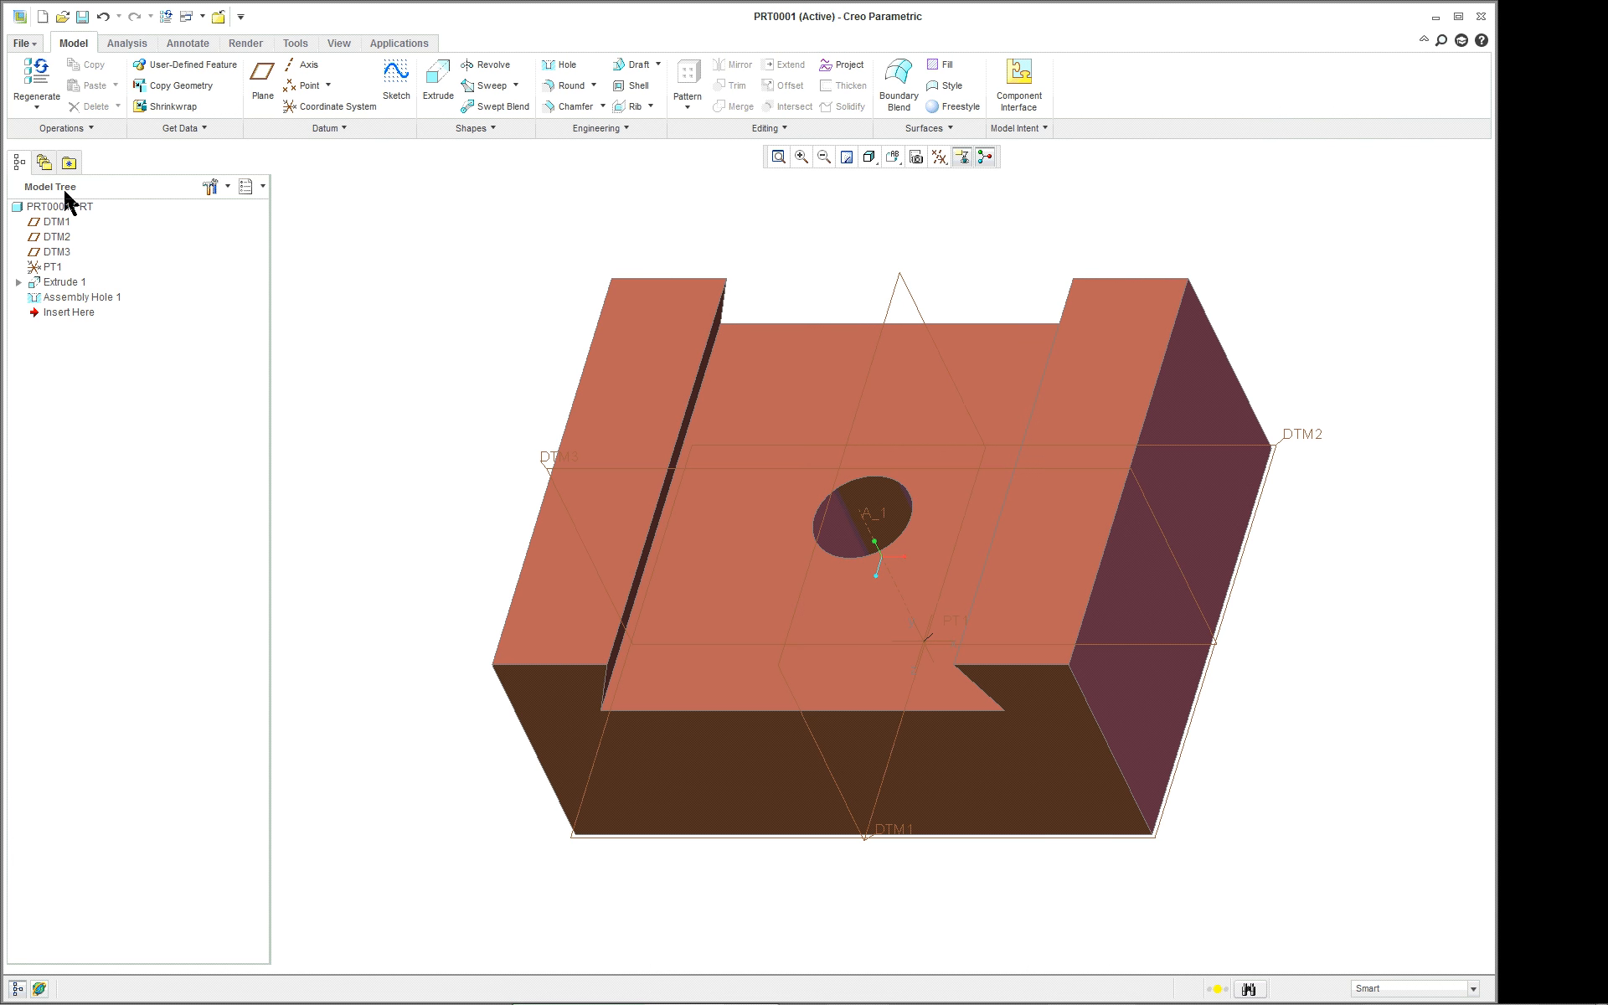
left_click(218, 16)
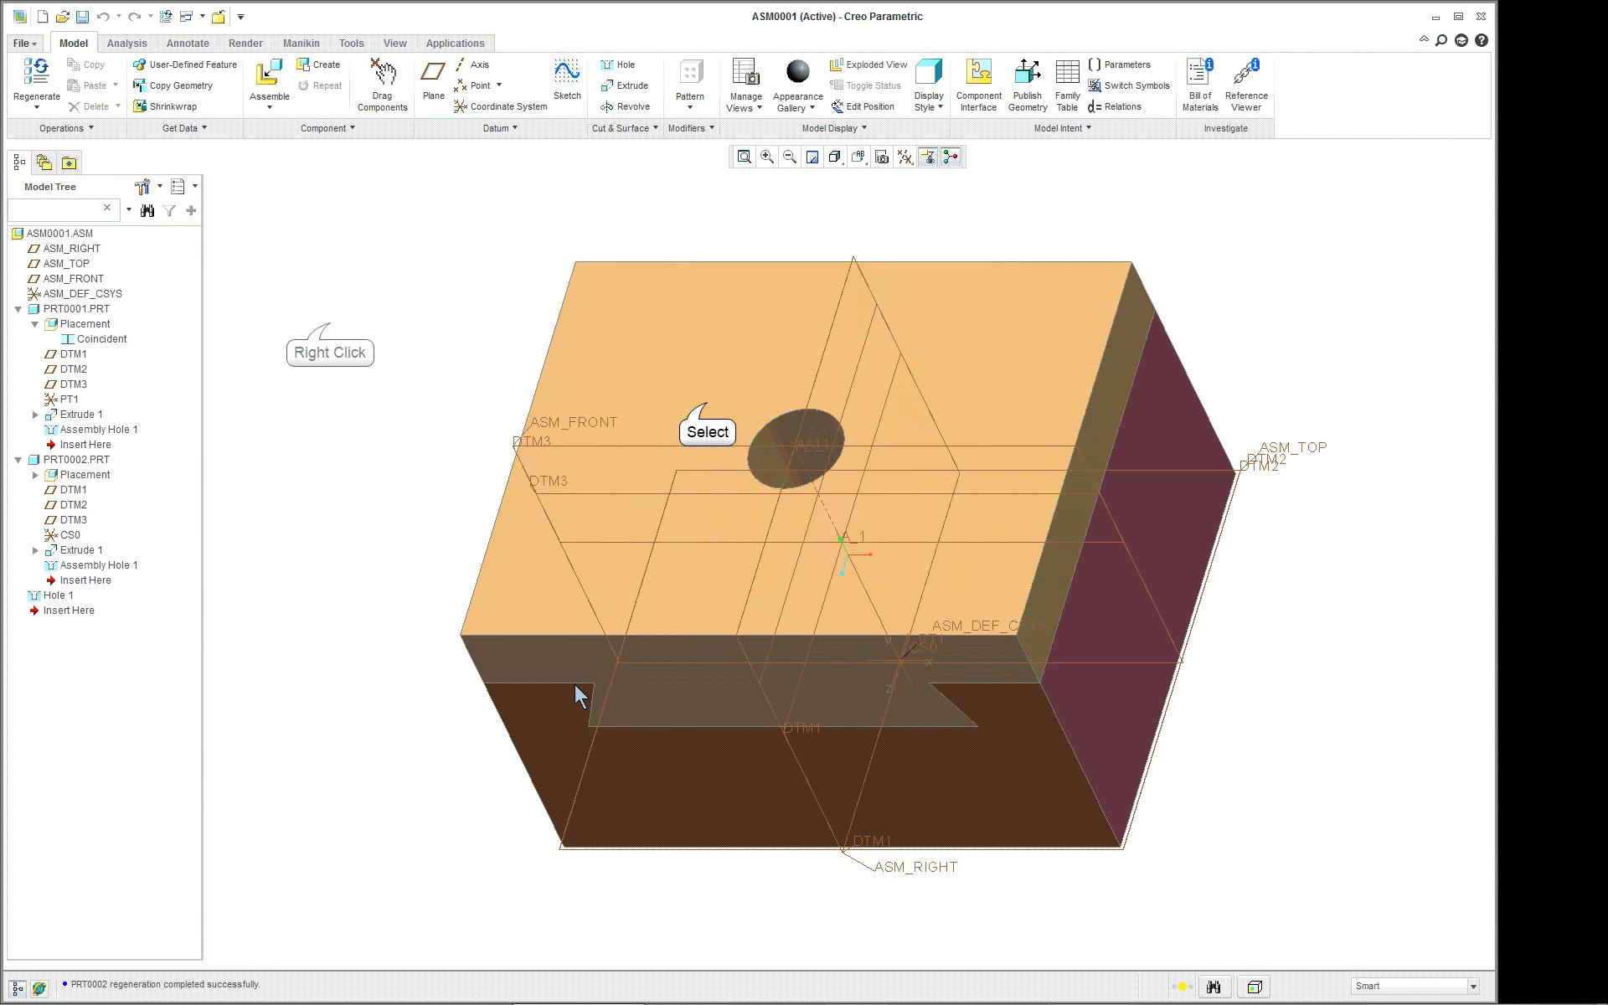
- Delete PRT0002.PRT from the assembly together with its dependent features
left_click(706, 405)
right_click(330, 326)
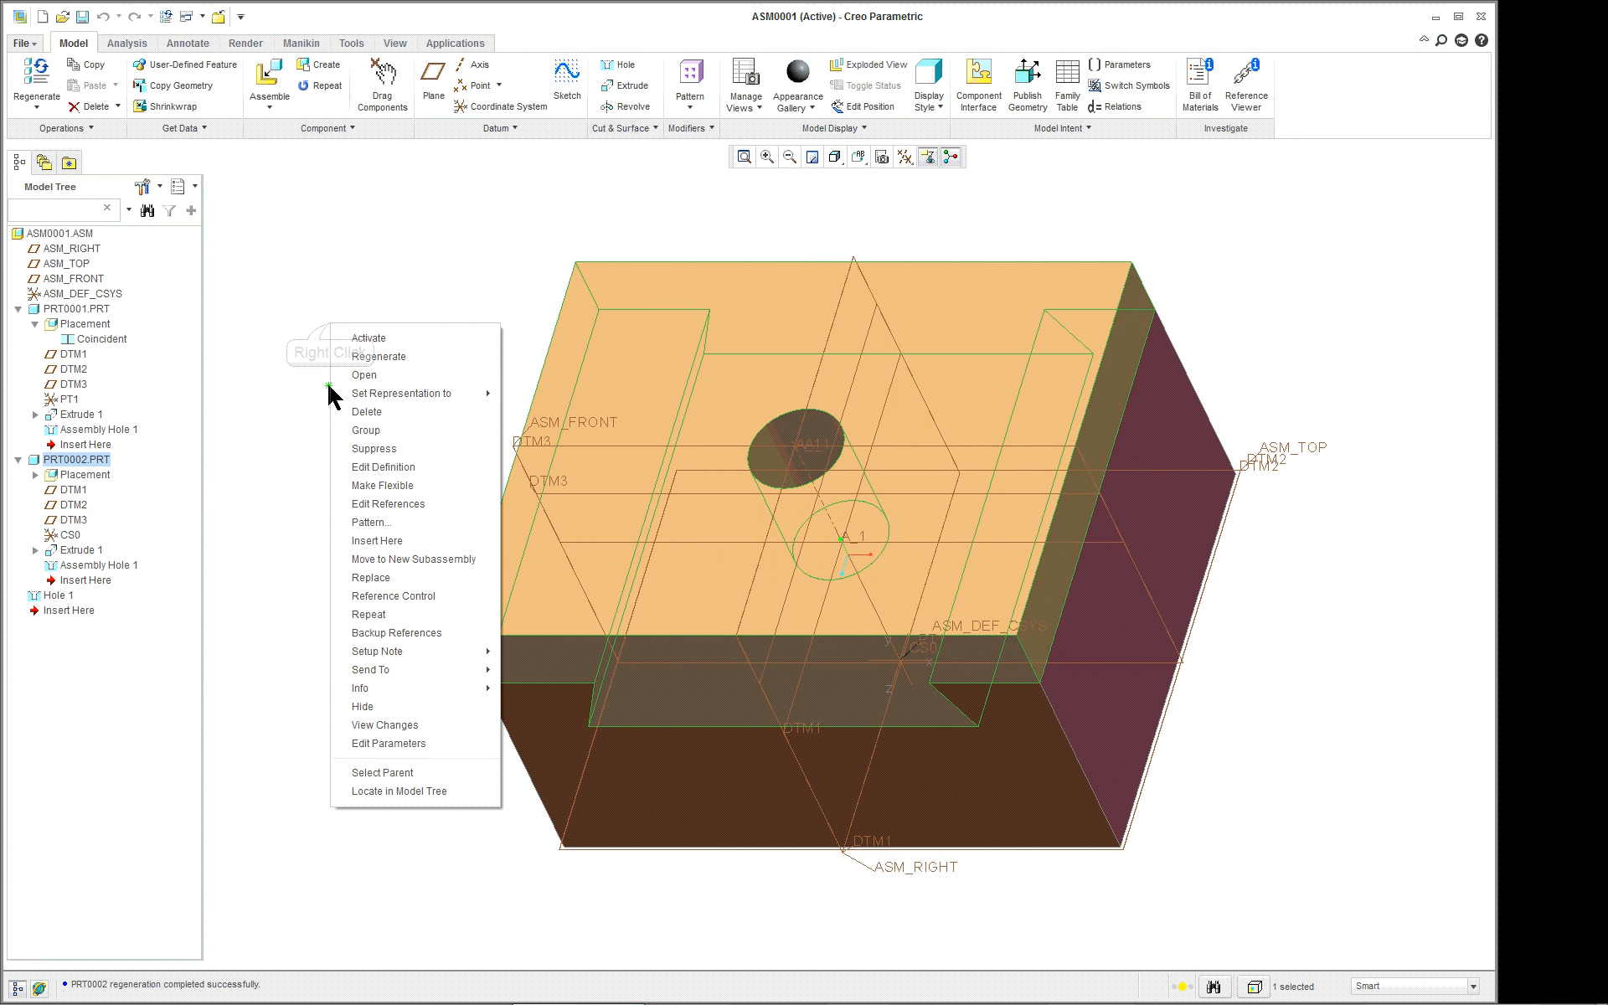
left_click(370, 409)
left_click(717, 527)
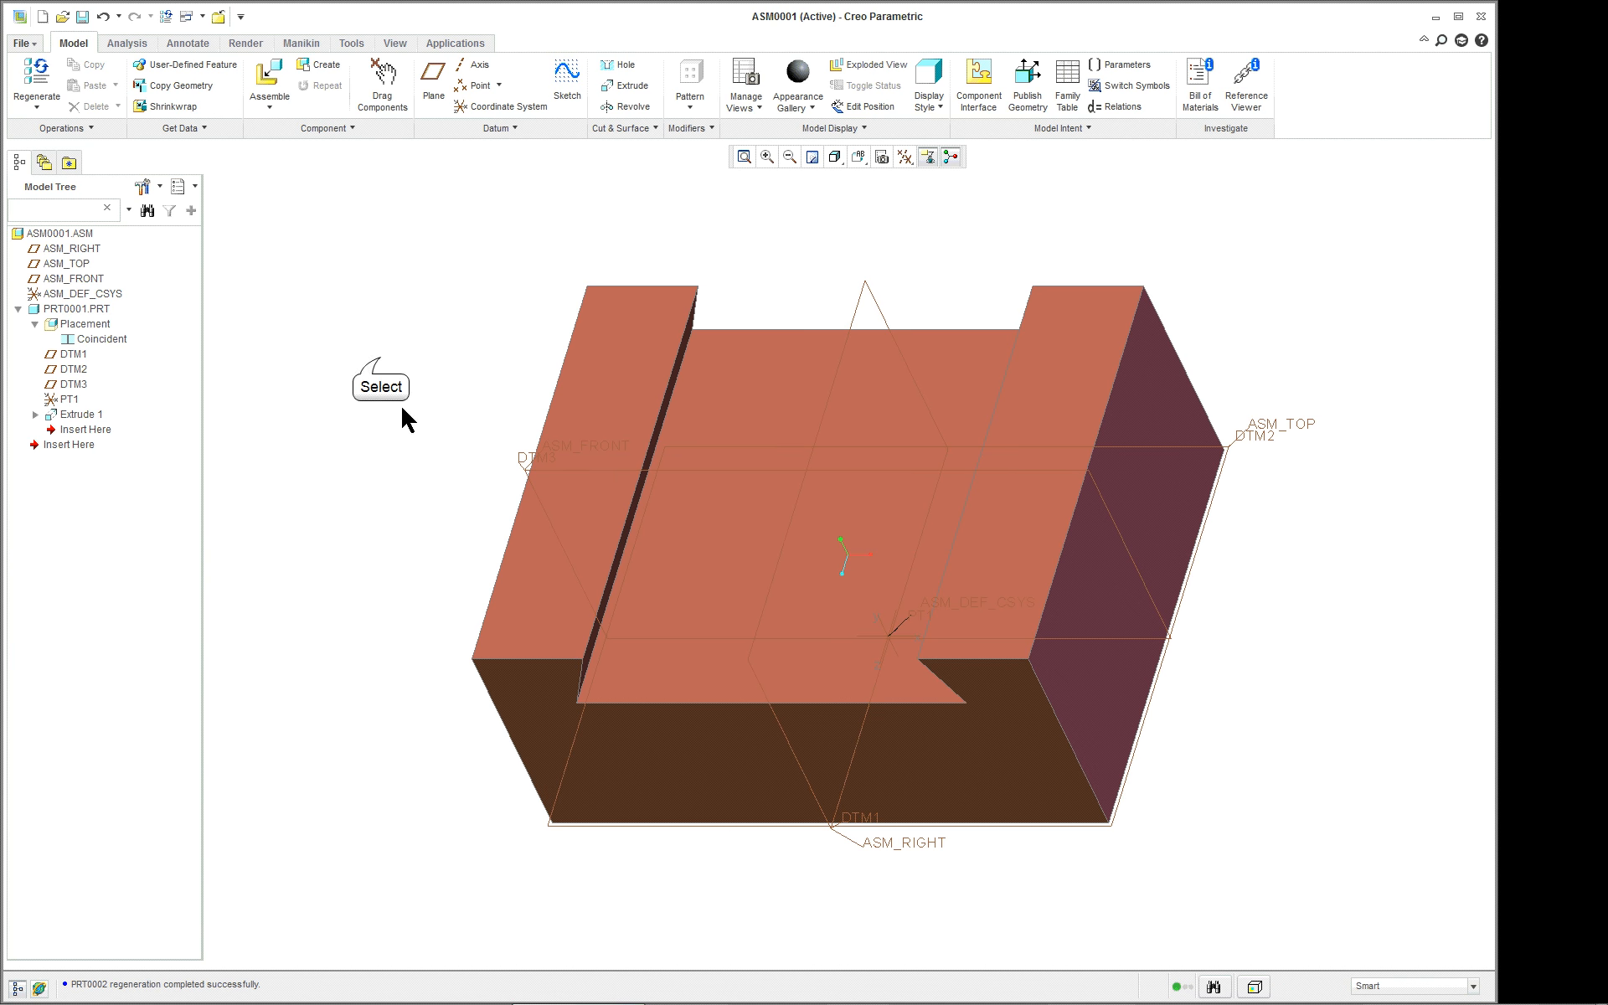
- Bring prt0002.prt from the current session back into the assembly as a component for placement
left_click(244, 67)
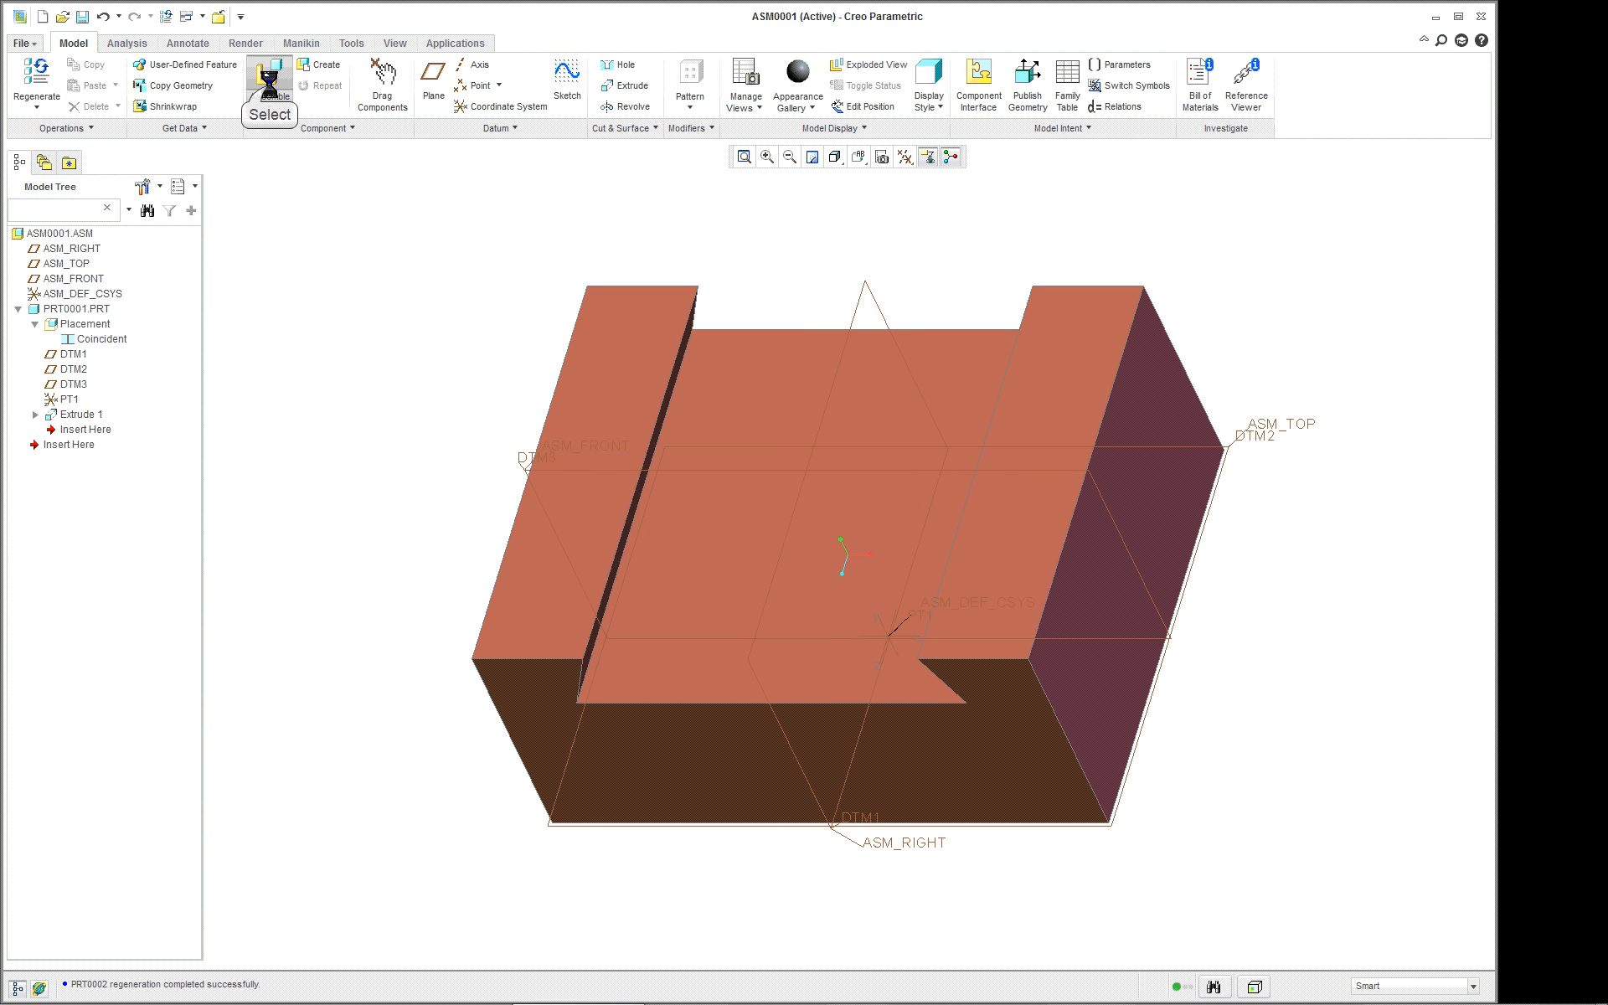
left_click(537, 393)
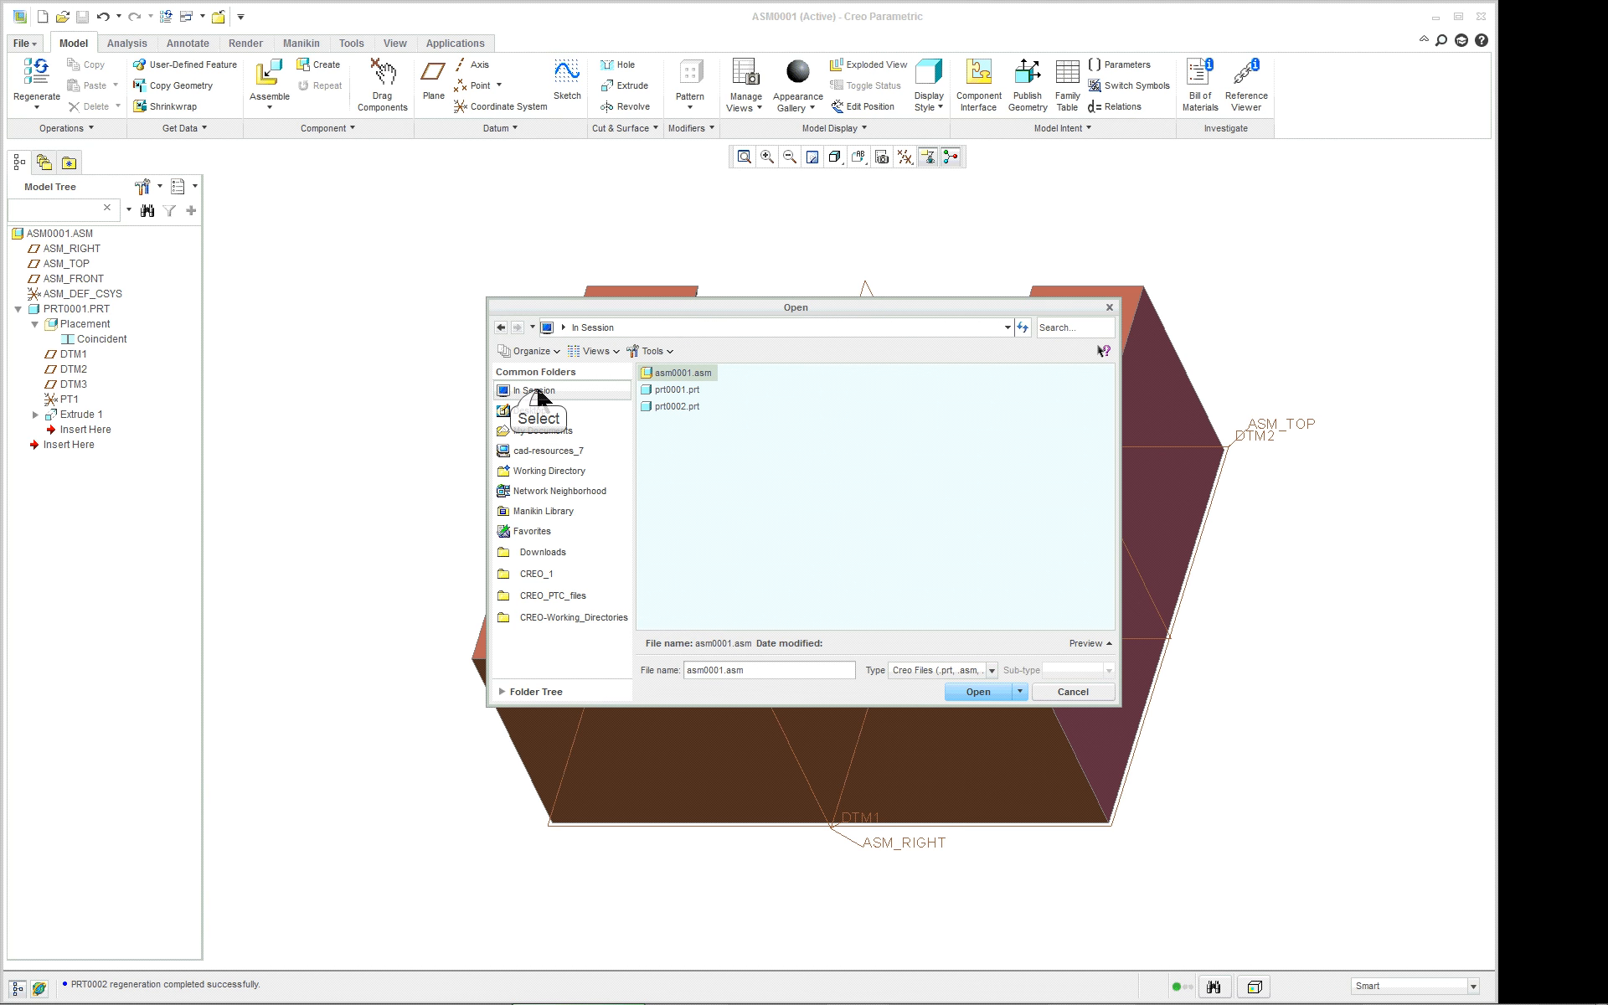
double_click(670, 406)
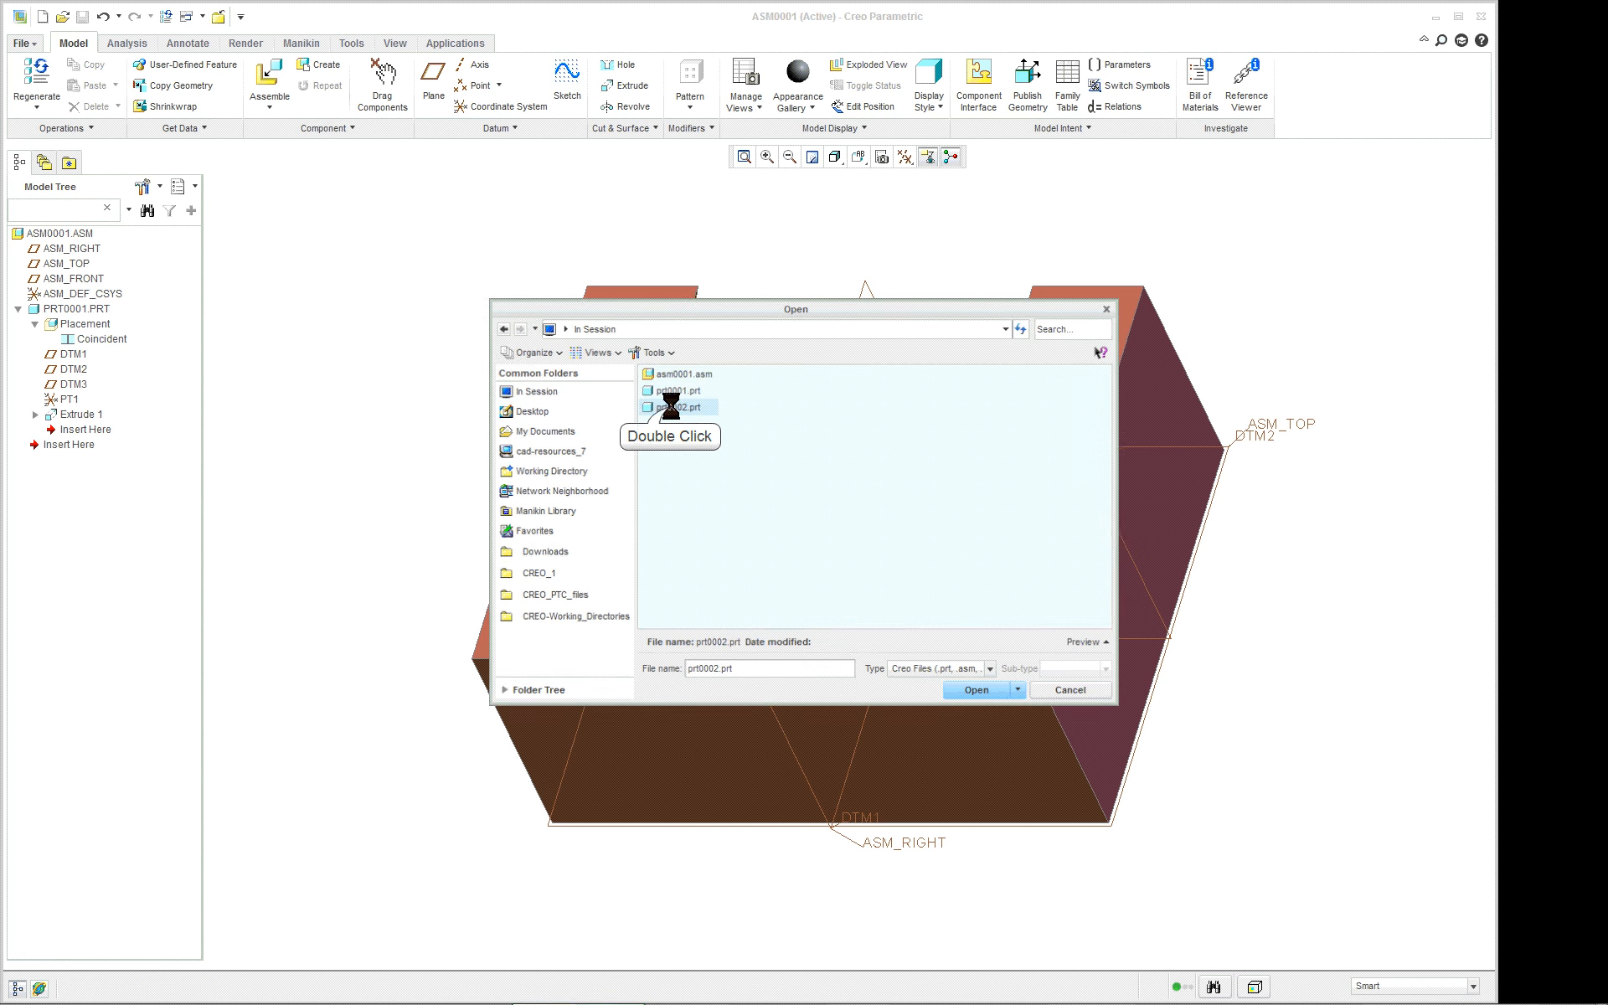
scroll(854, 766, "down", 3)
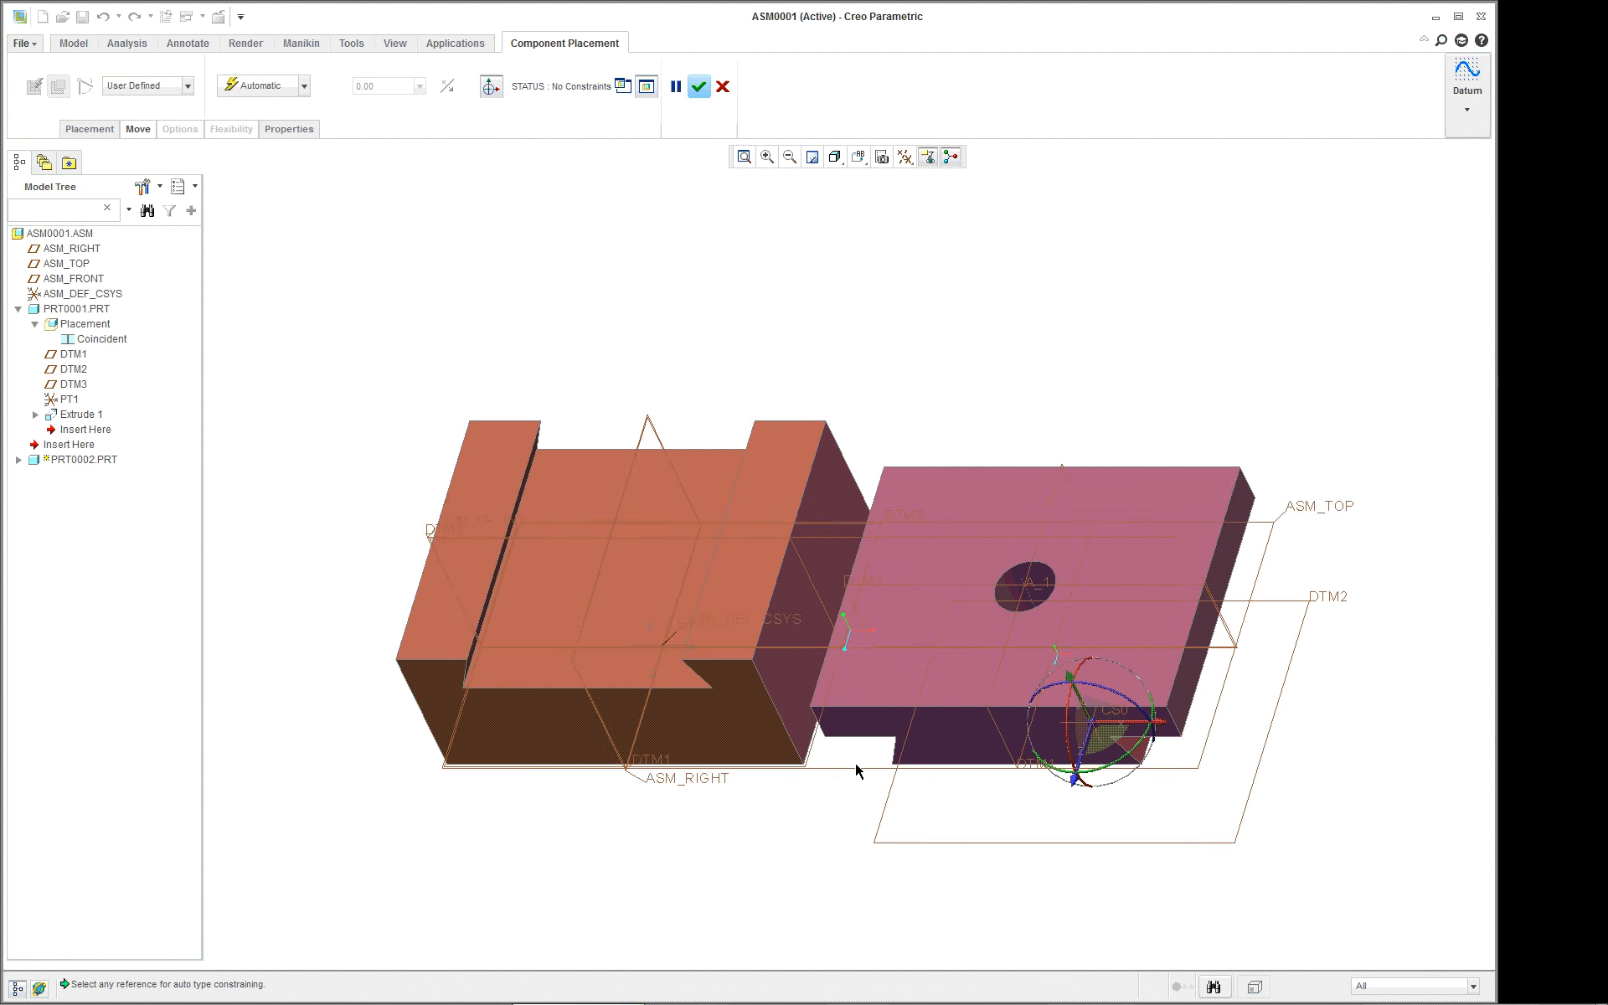
- Constrain PRT0002's dovetail underside coincident with PRT0001's slot floor, and the two parts' front faces coincident
scroll(848, 779, "up", 3)
left_click(419, 544)
right_click(1001, 737)
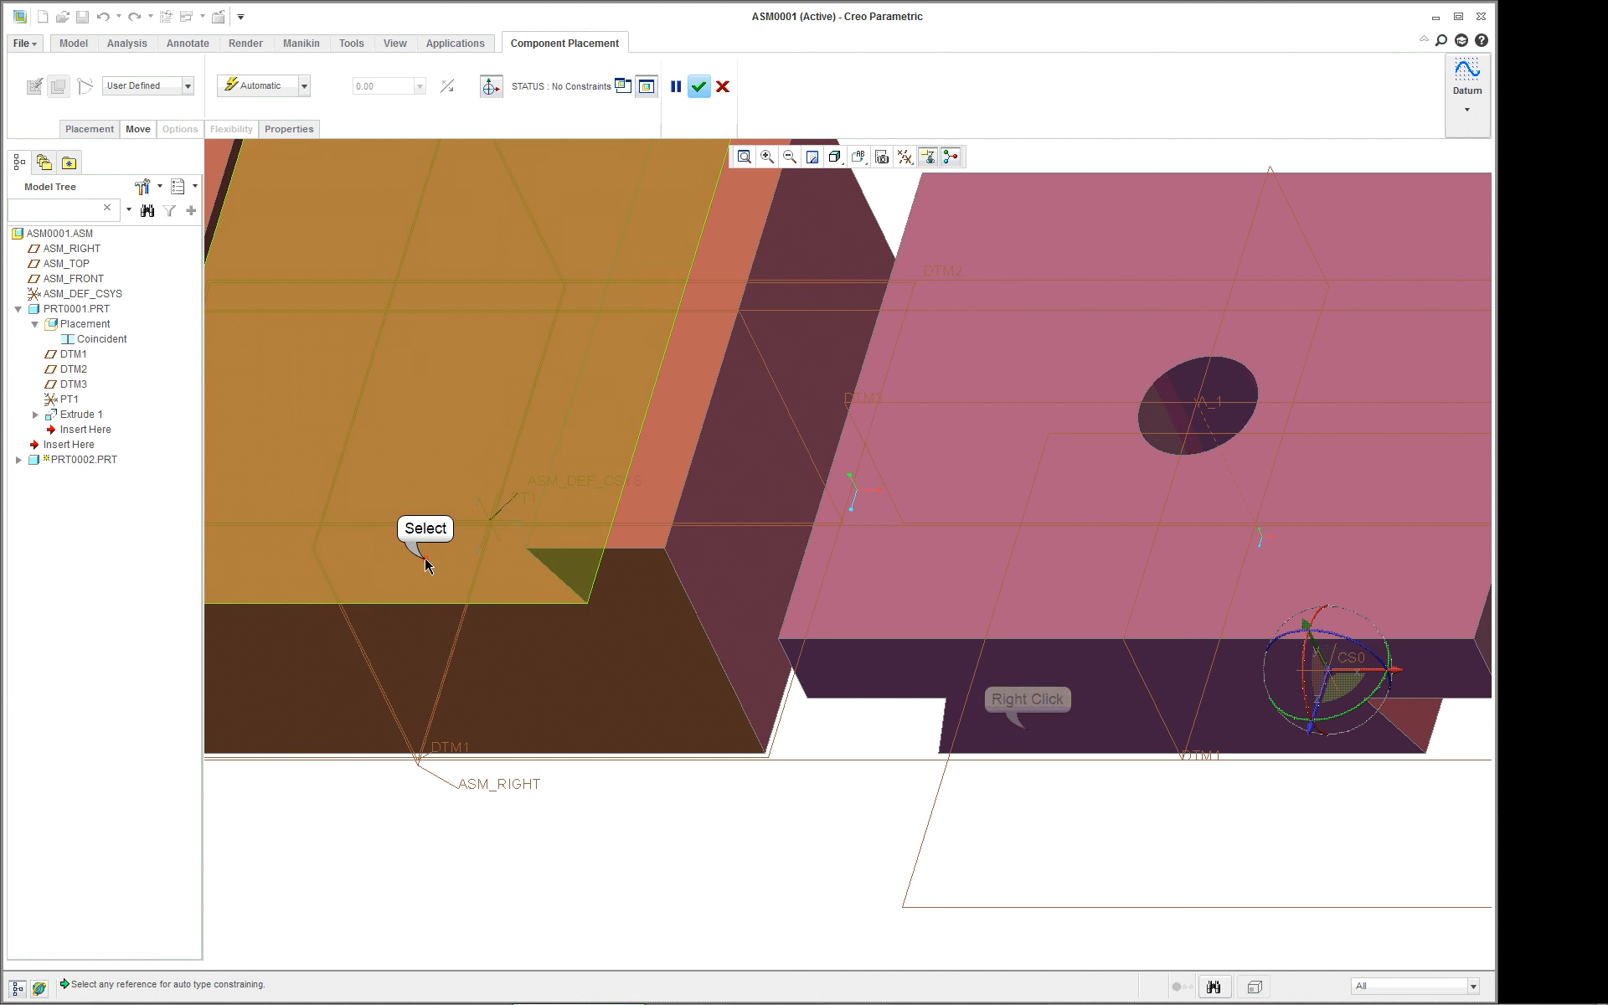
left_click(1005, 736)
scroll(1022, 730, "down", 3)
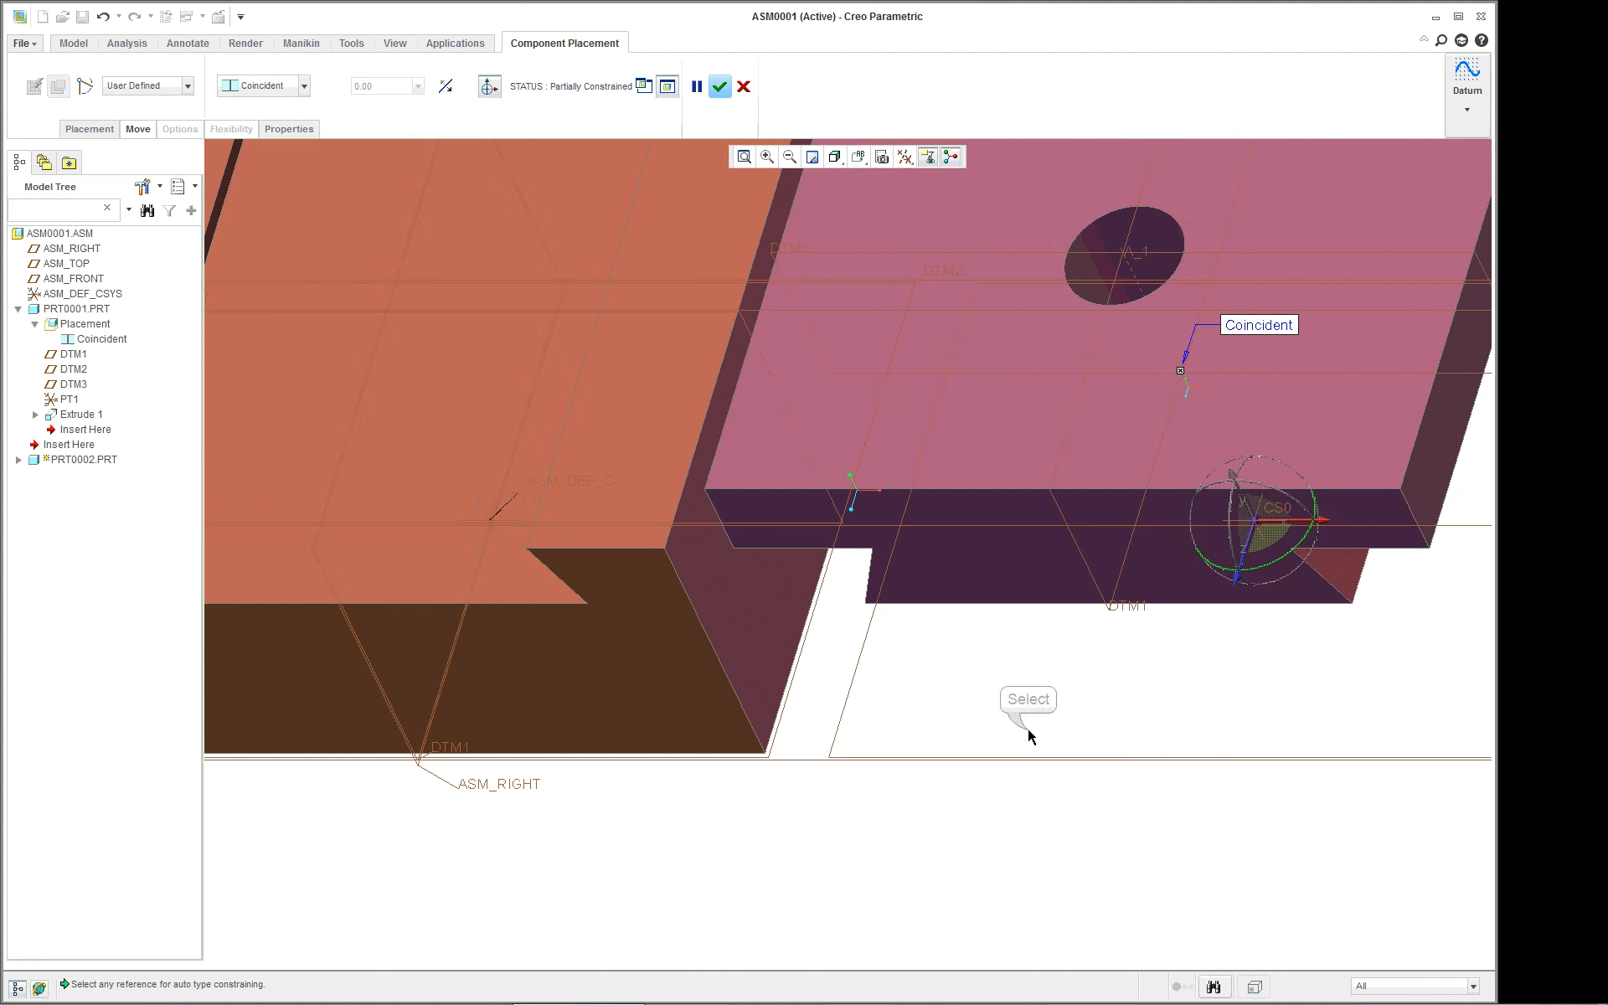
left_click(950, 641)
left_click(875, 699)
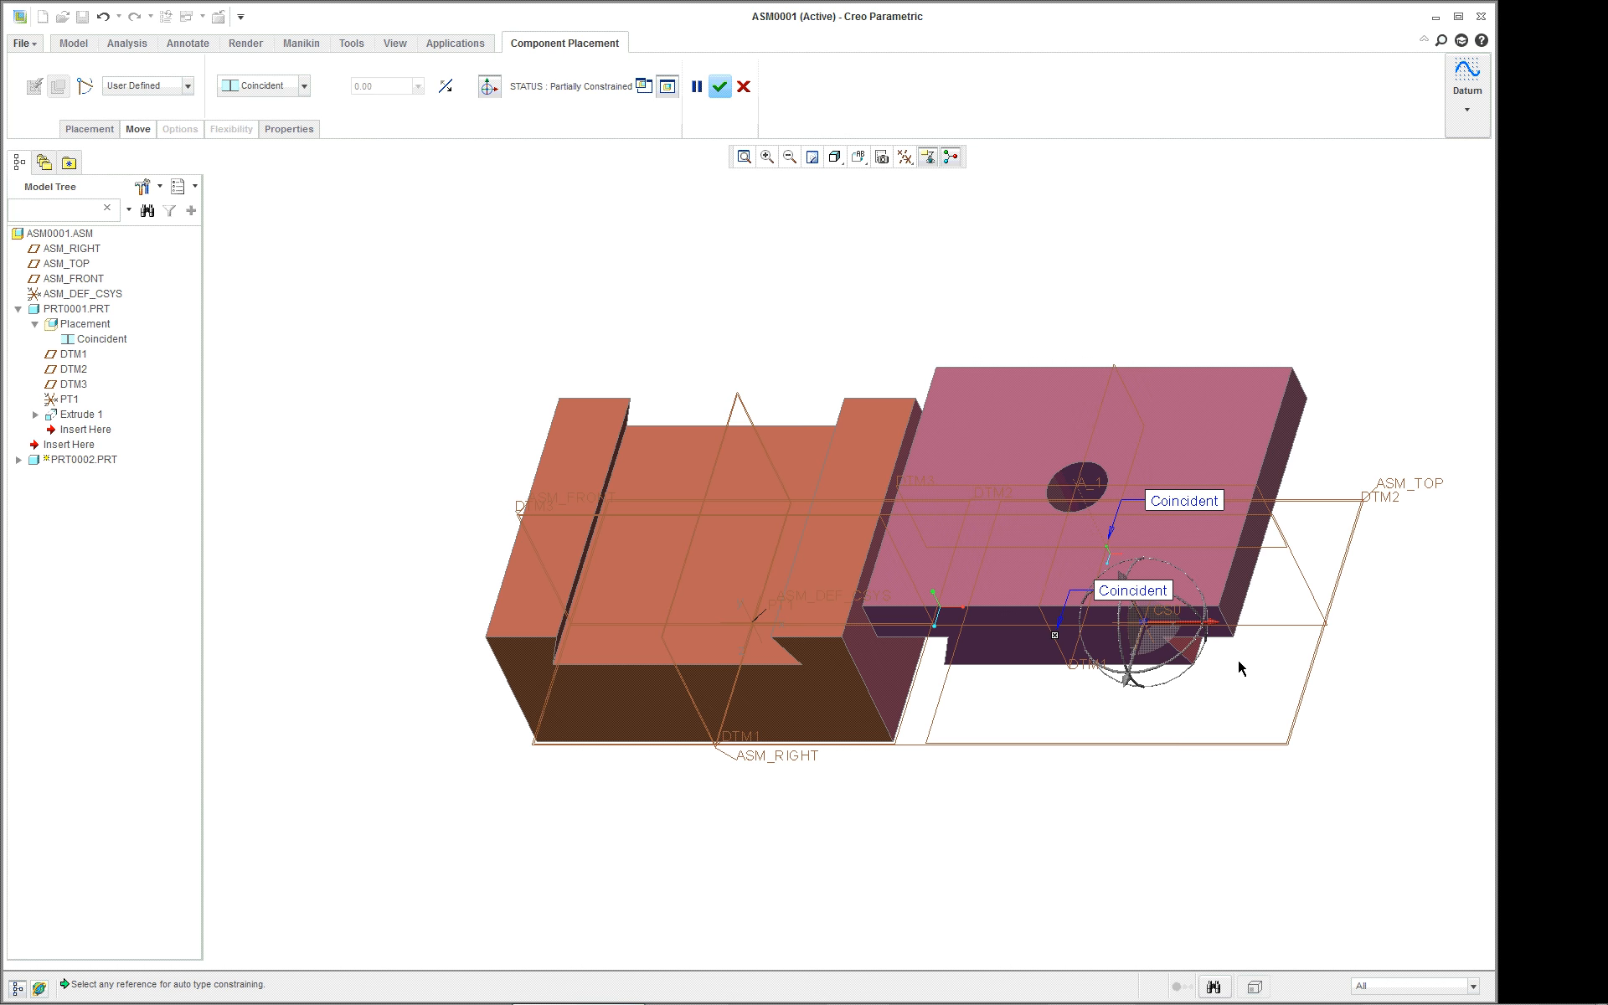
- Add a third constraint between the parts' slanted dovetail faces, set it to Coincident, and complete PRT0002's placement
scroll(1239, 666, "down", 2)
right_click(1198, 673)
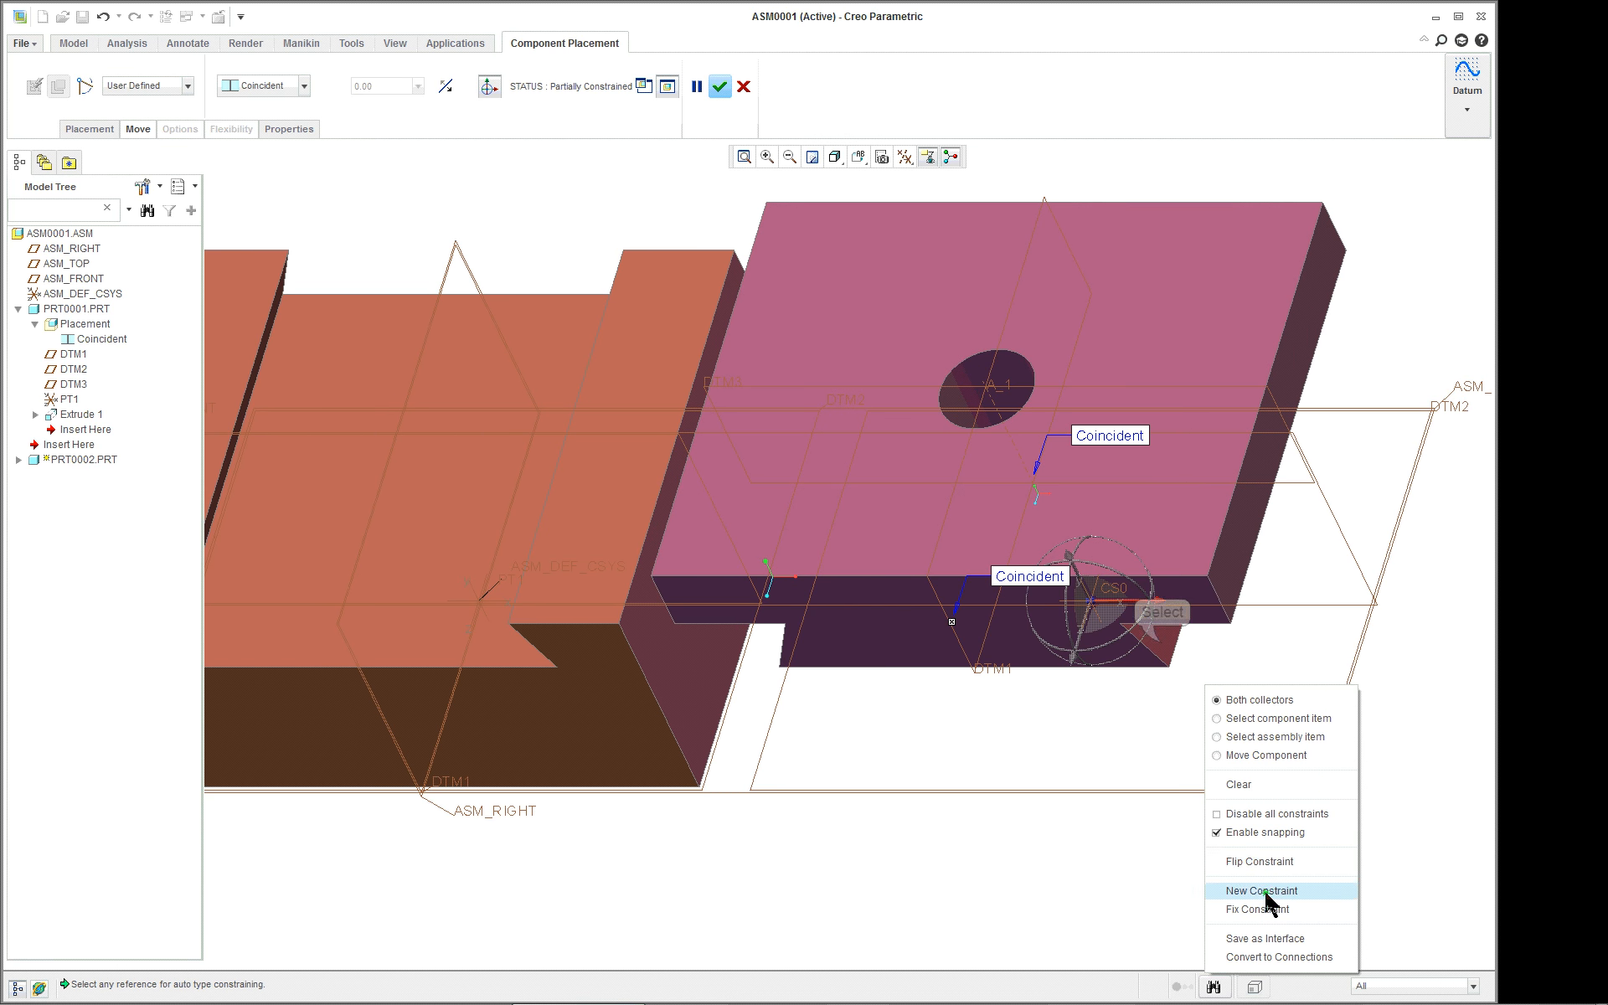
left_click(1265, 893)
left_click(1163, 647)
right_click(550, 643)
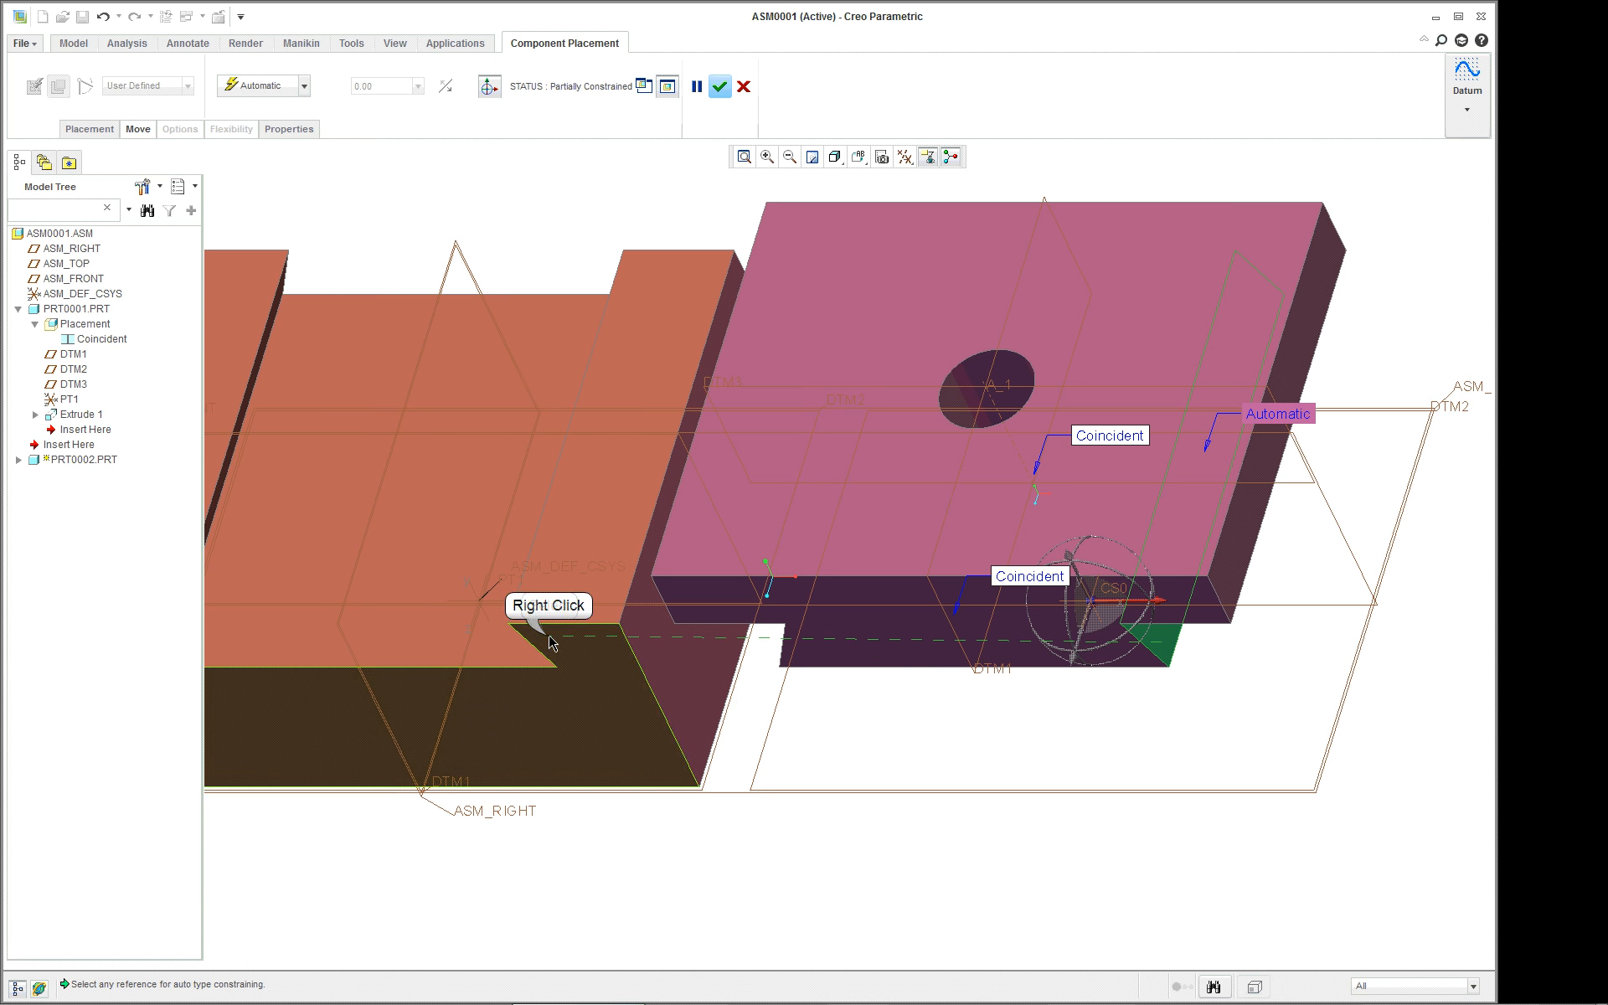
left_click(550, 643)
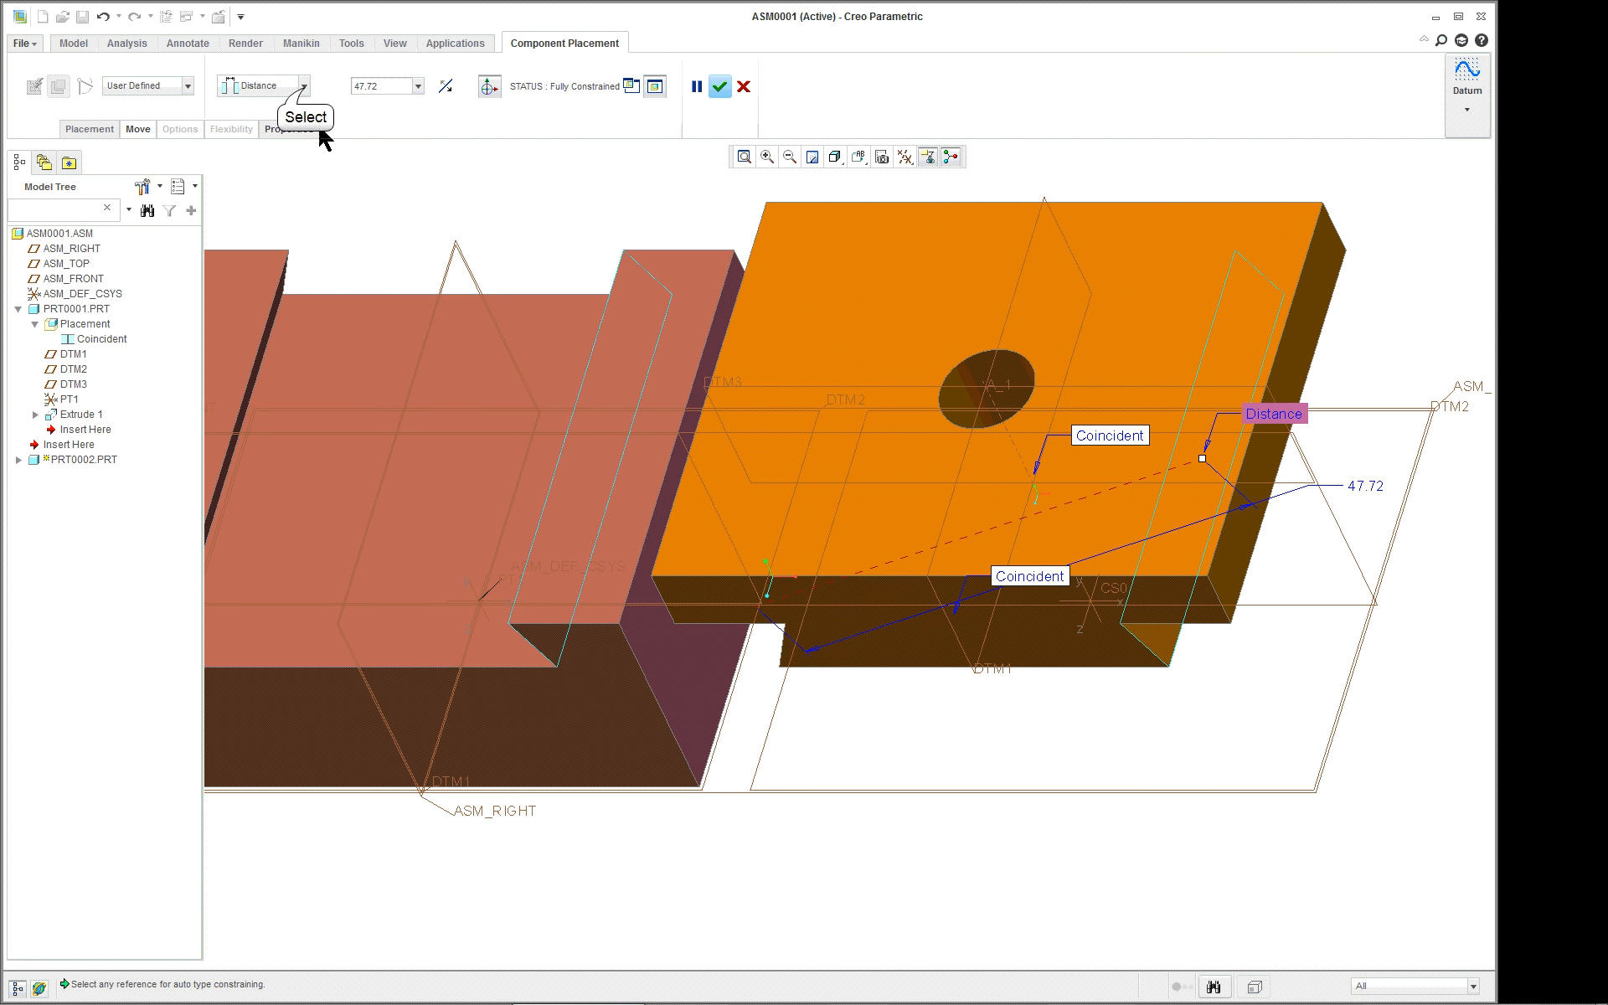
left_click(306, 86)
left_click(269, 164)
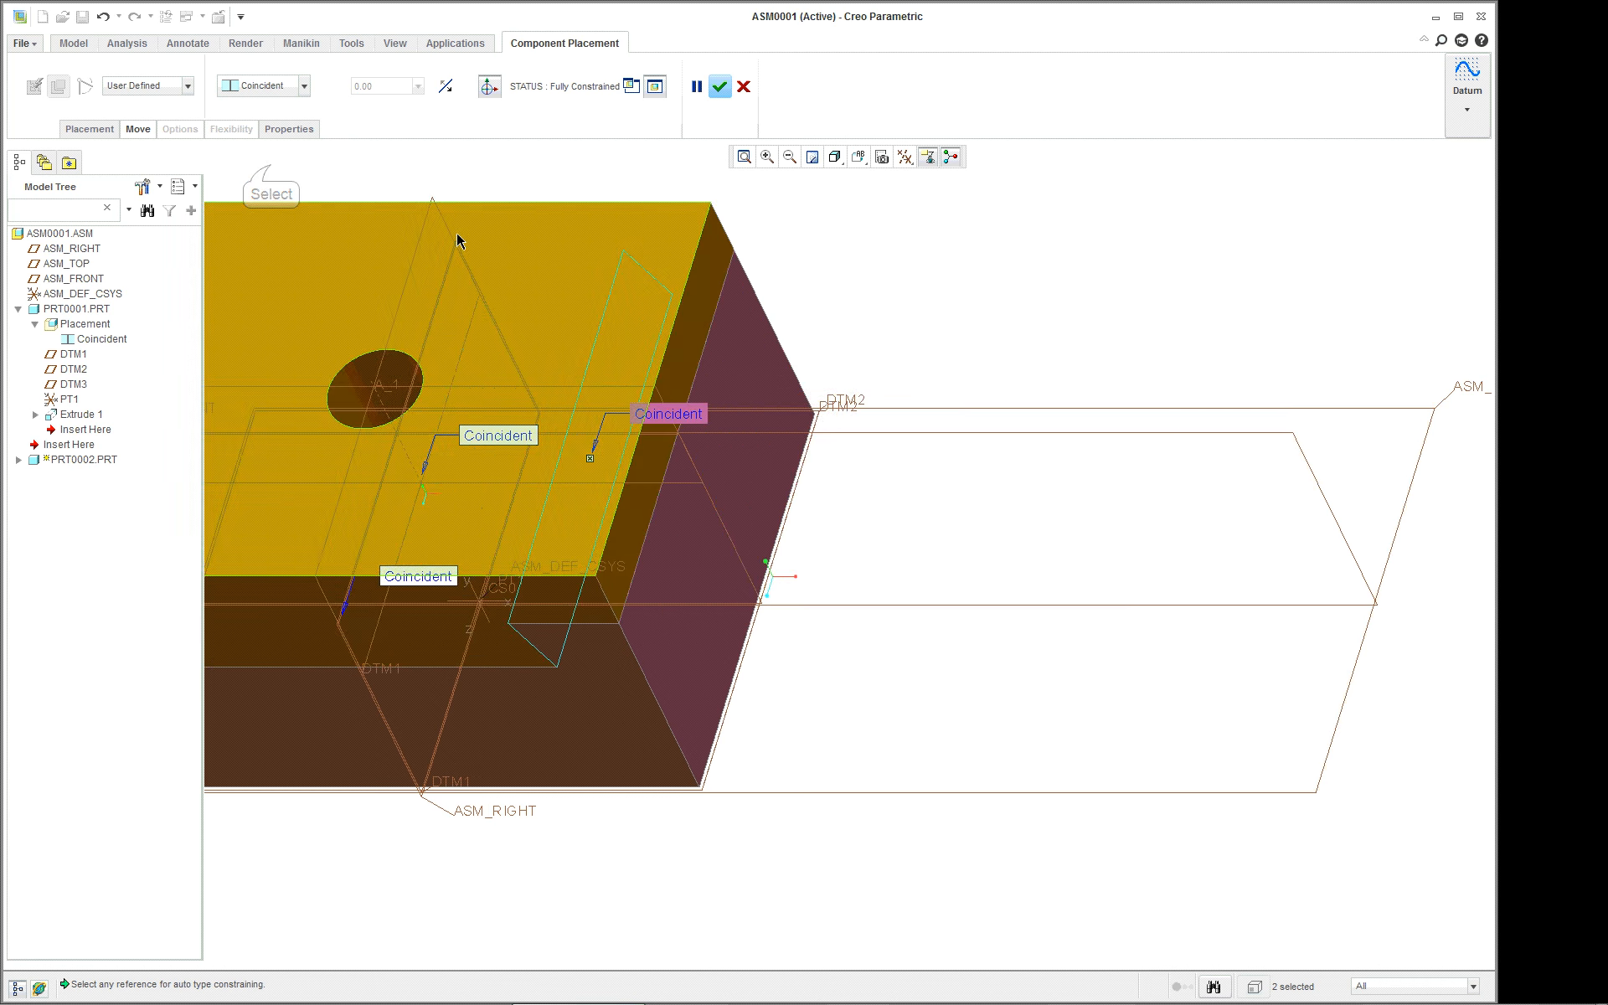
scroll(740, 408, "up", 2)
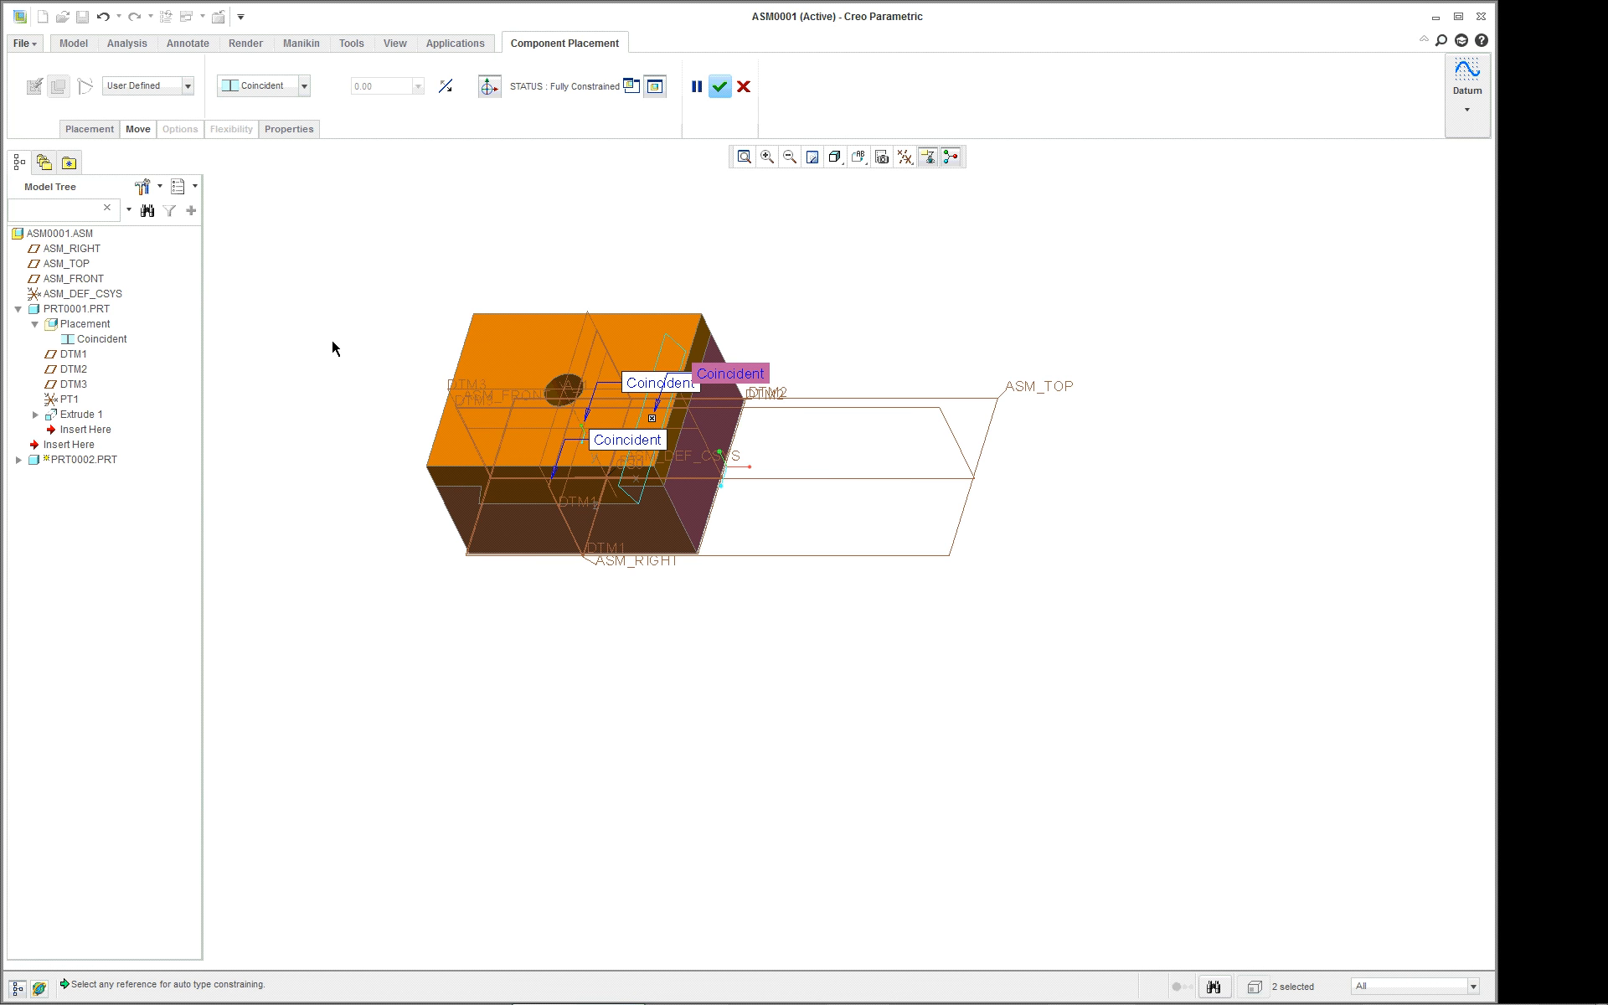
left_click(719, 87)
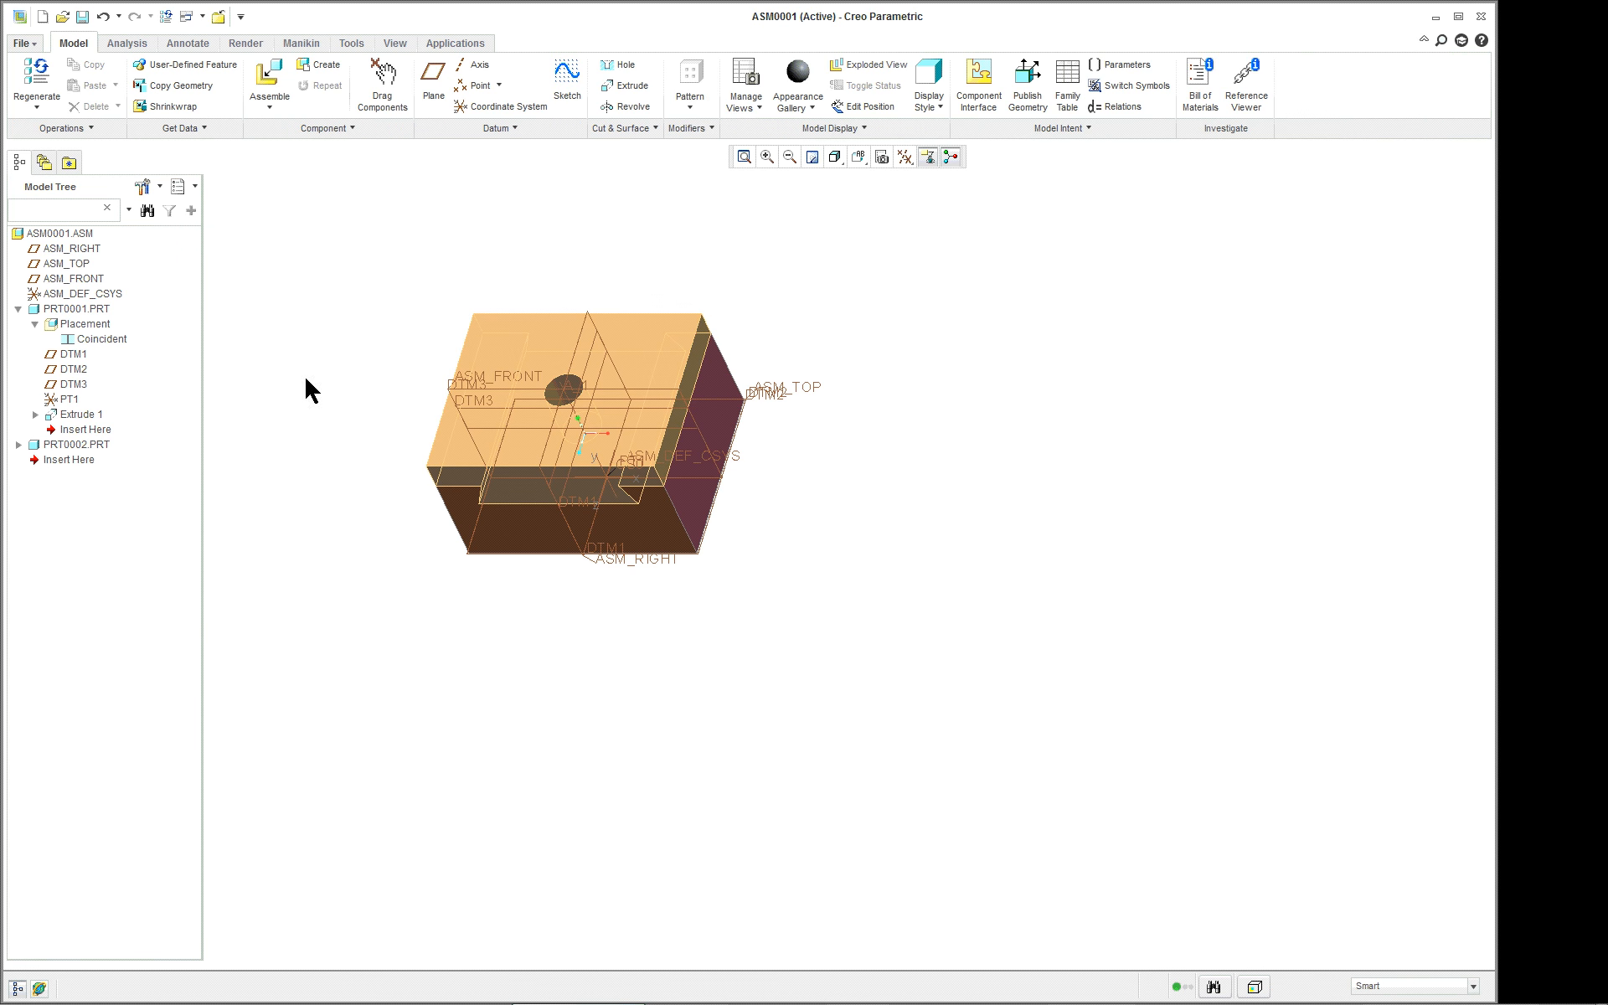
- Examine the reassembled block and the Coincident constraints in PRT0002's placement set
scroll(304, 370, "down", 3)
mouse_move(1075, 451)
middle_mouse_down()
mouse_move(922, 427)
mouse_move(1034, 419)
mouse_move(1118, 456)
middle_mouse_up()
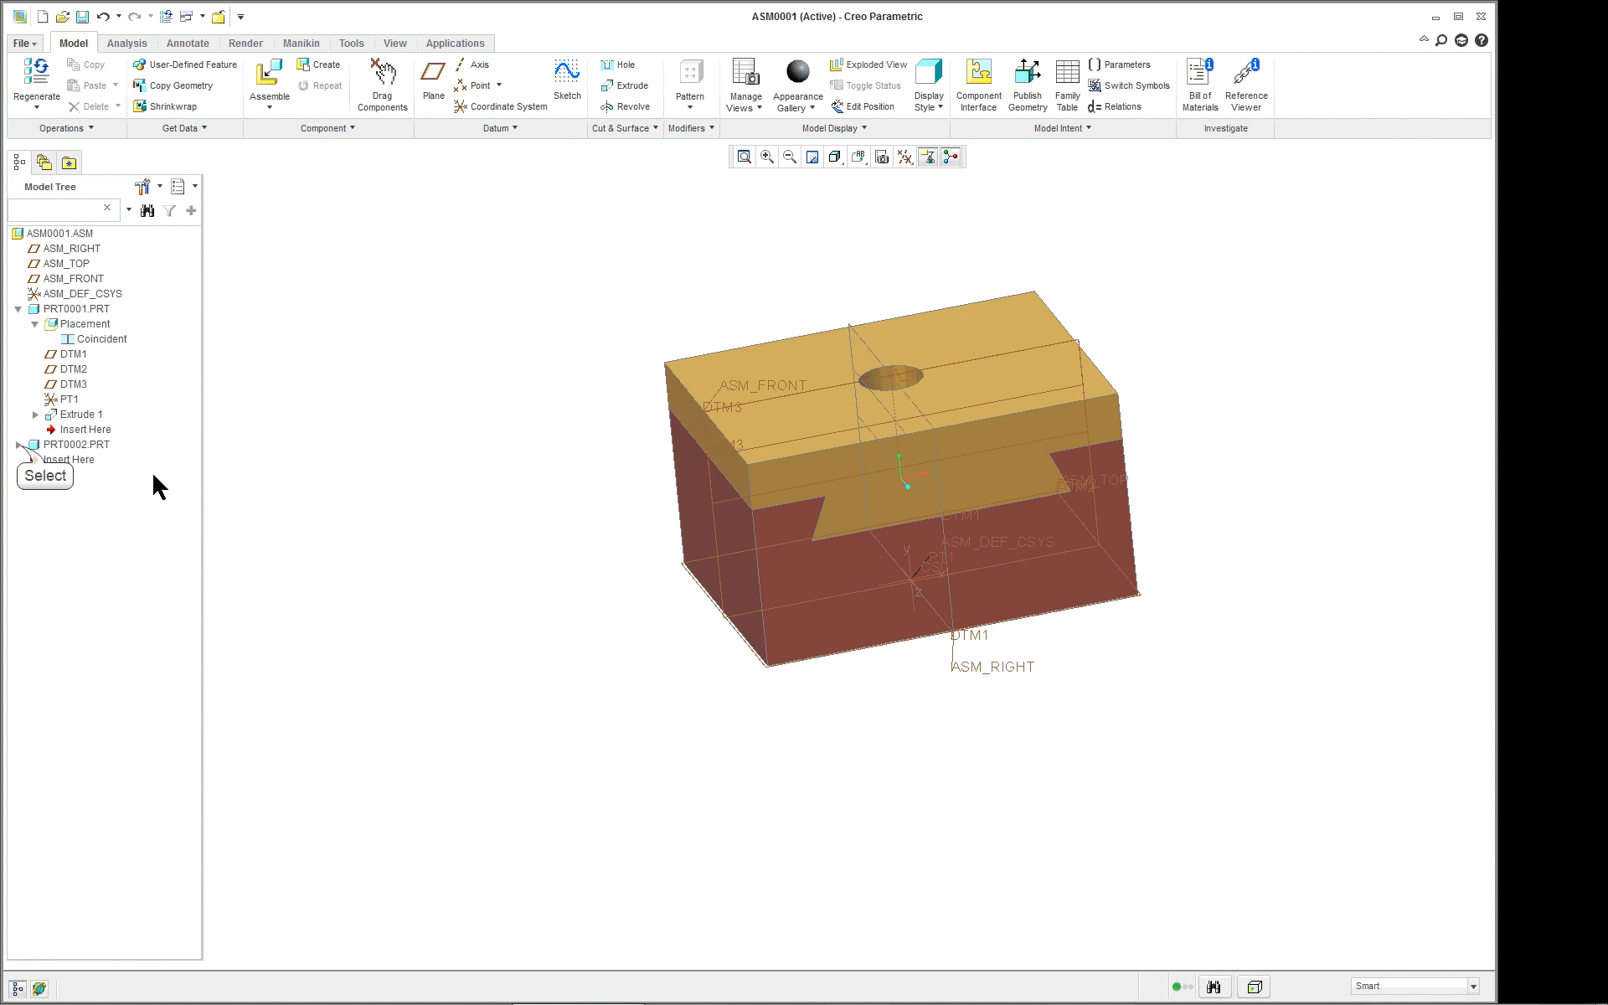
left_click(18, 444)
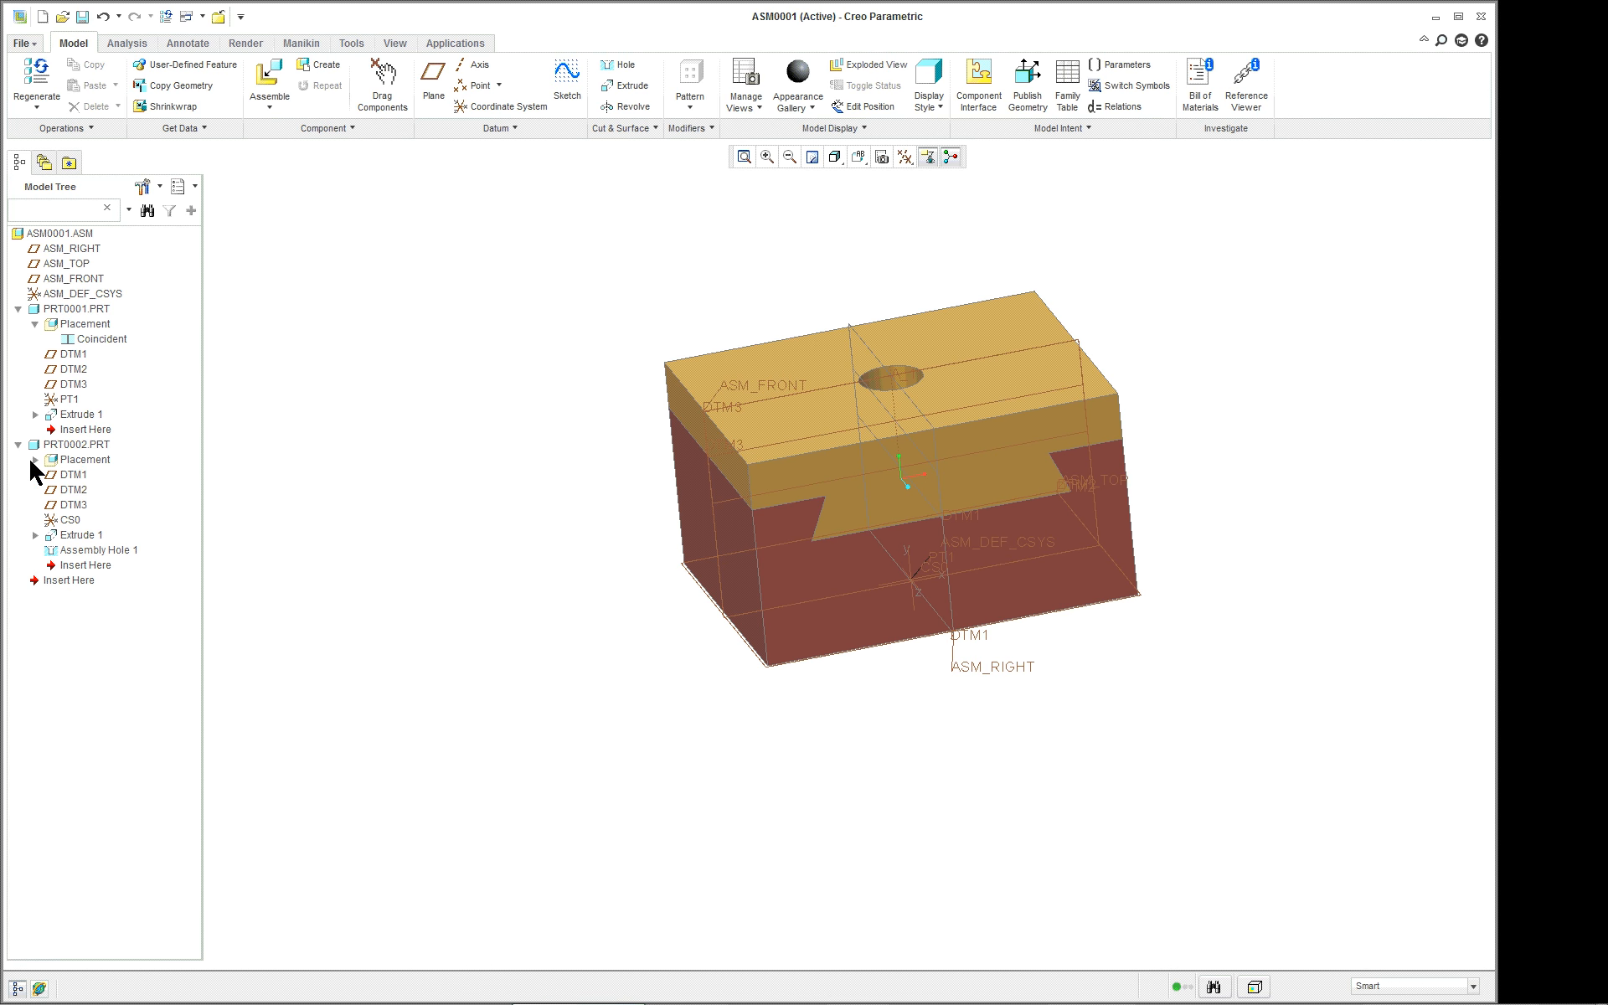
left_click(34, 460)
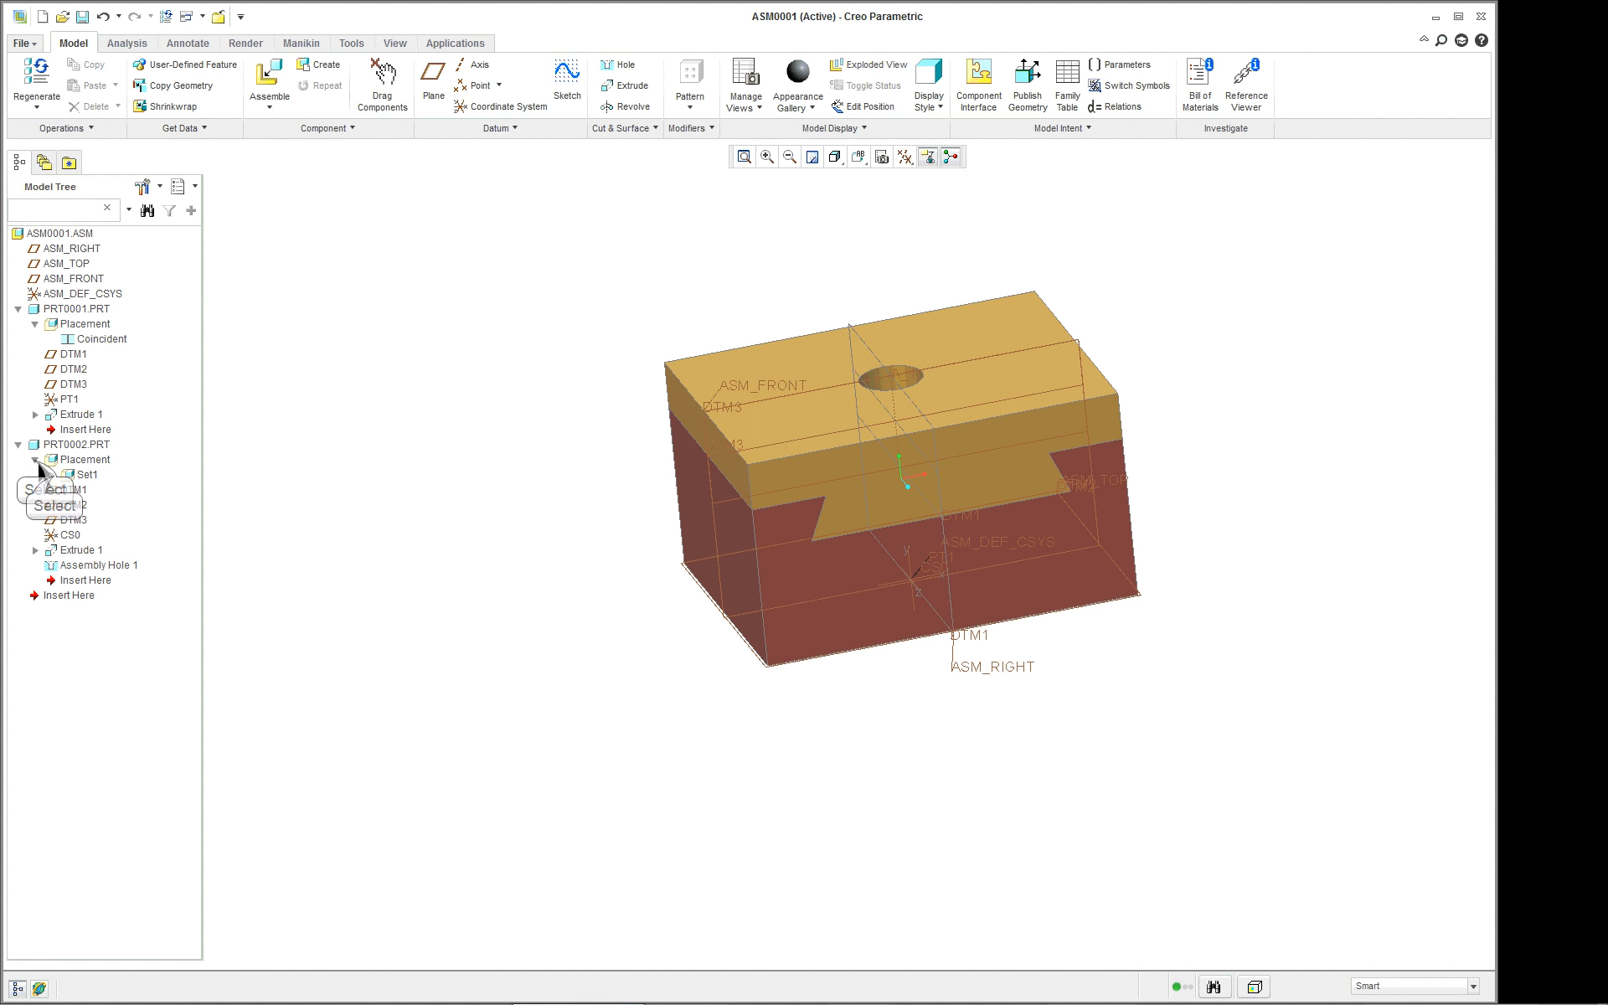
left_click(51, 475)
left_click(113, 490)
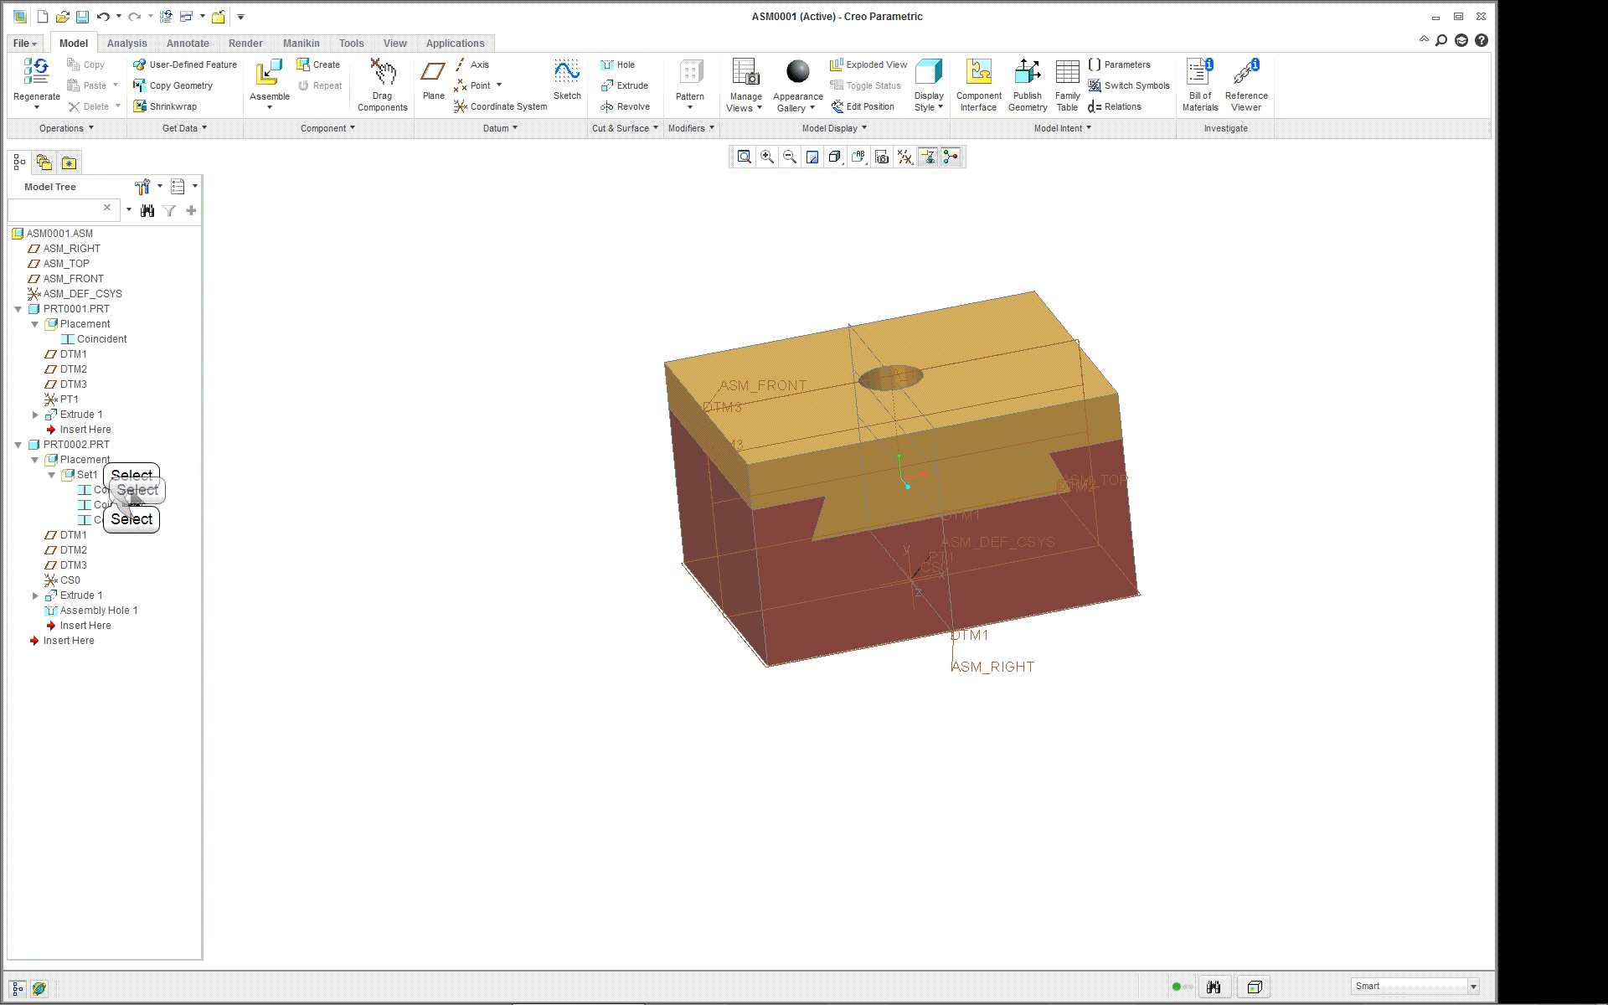
left_click(133, 517)
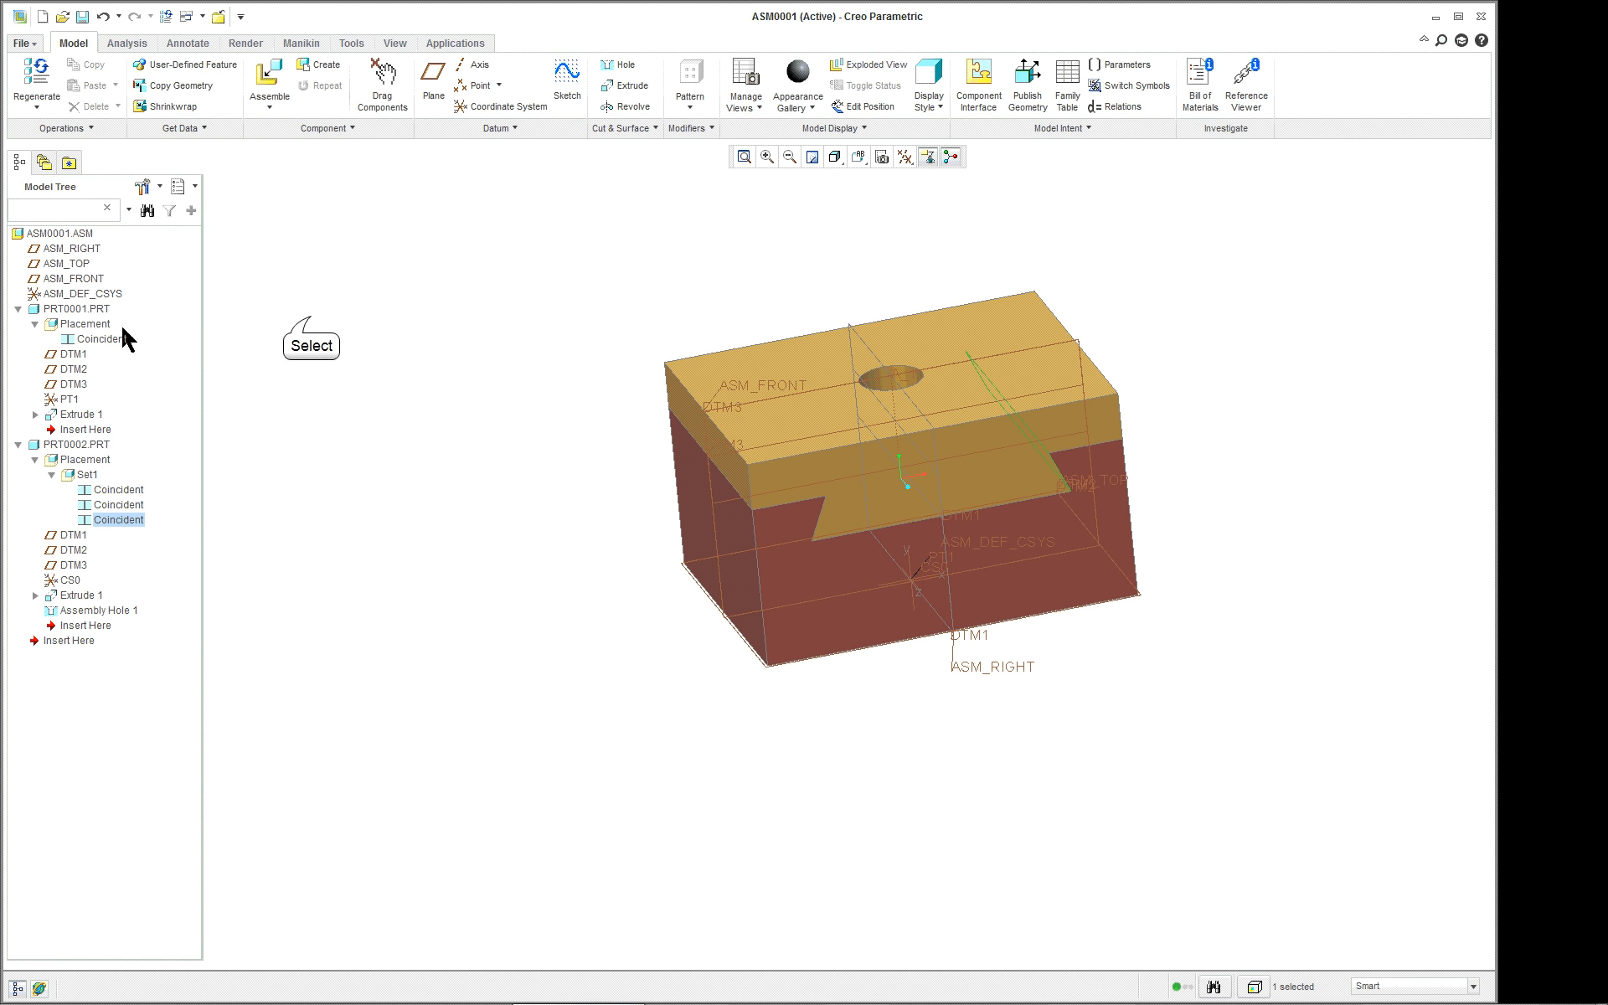
left_click(312, 320)
mouse_move(991, 470)
middle_mouse_down()
mouse_move(1072, 436)
mouse_move(863, 481)
middle_mouse_up()
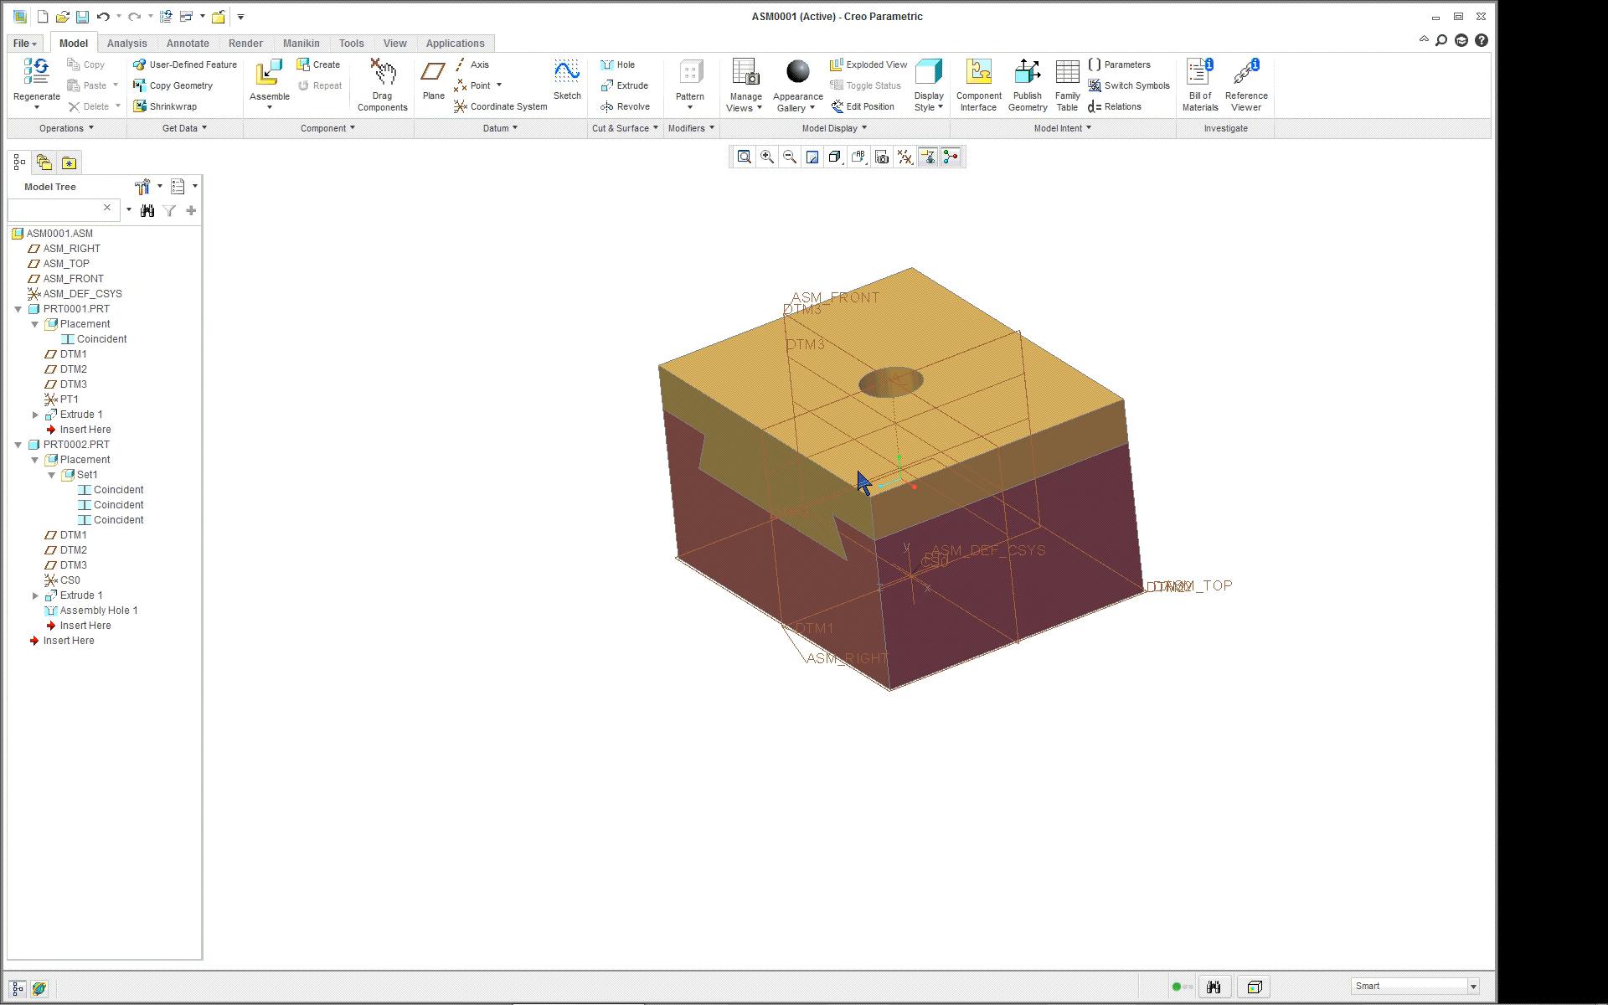
- Undo the deletion and reassembly of PRT0002 to restore Hole 1, and close the ASM0001 window
left_click(100, 17)
left_click(100, 17)
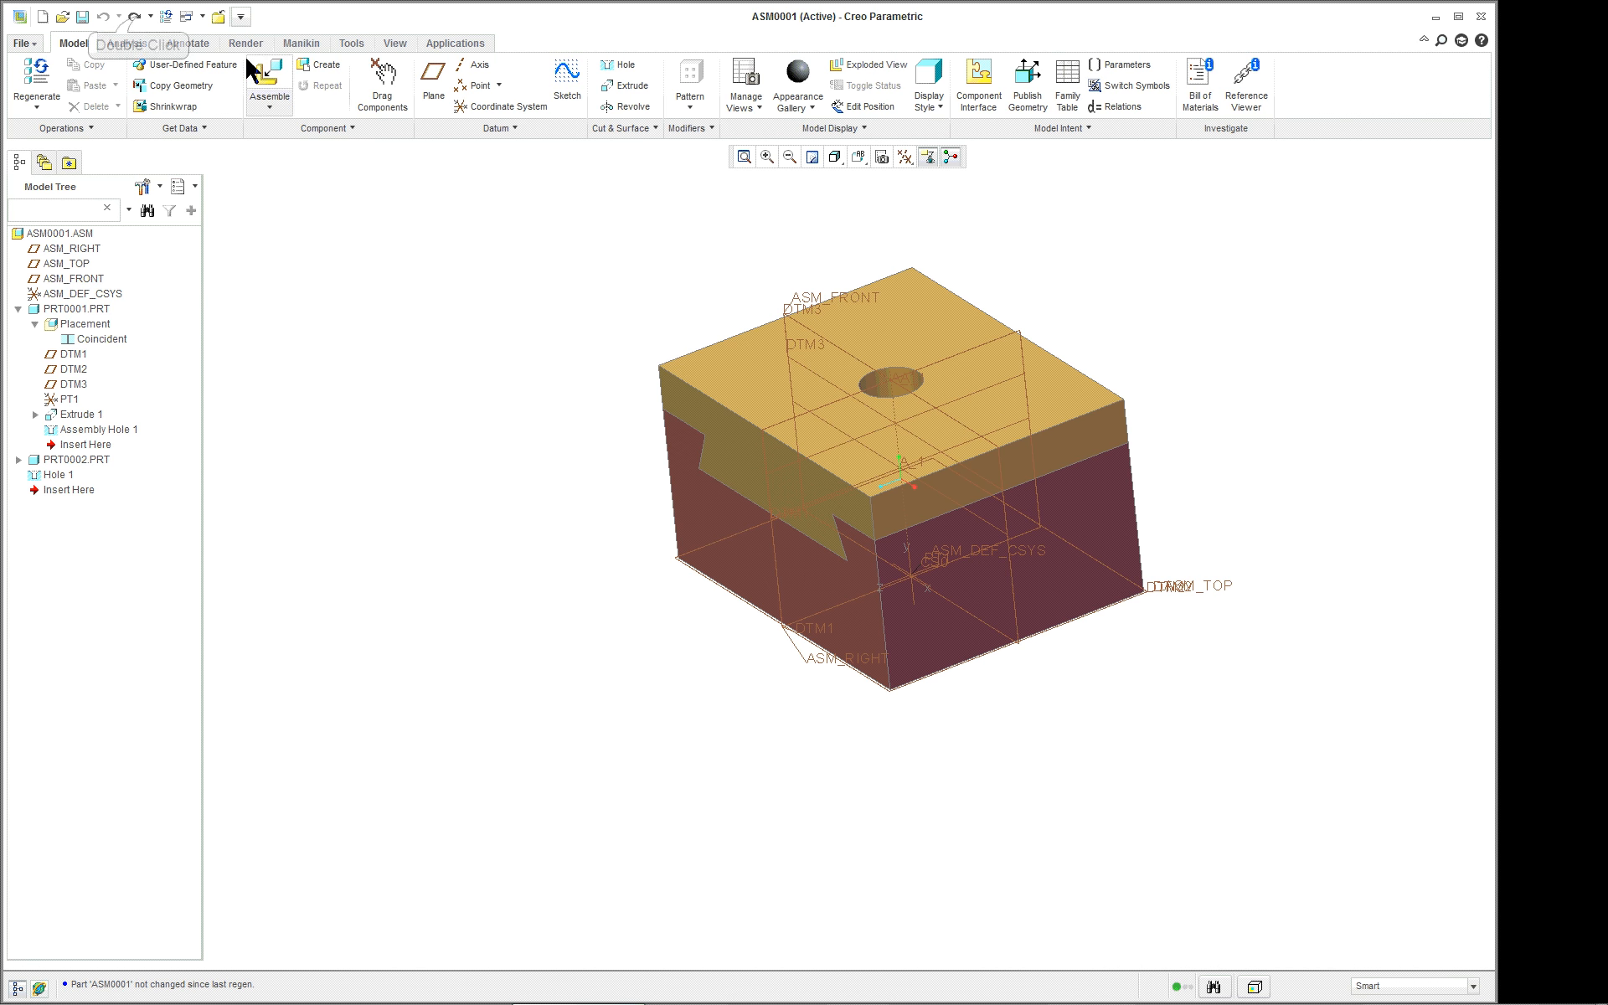
double_click(135, 17)
left_click(218, 17)
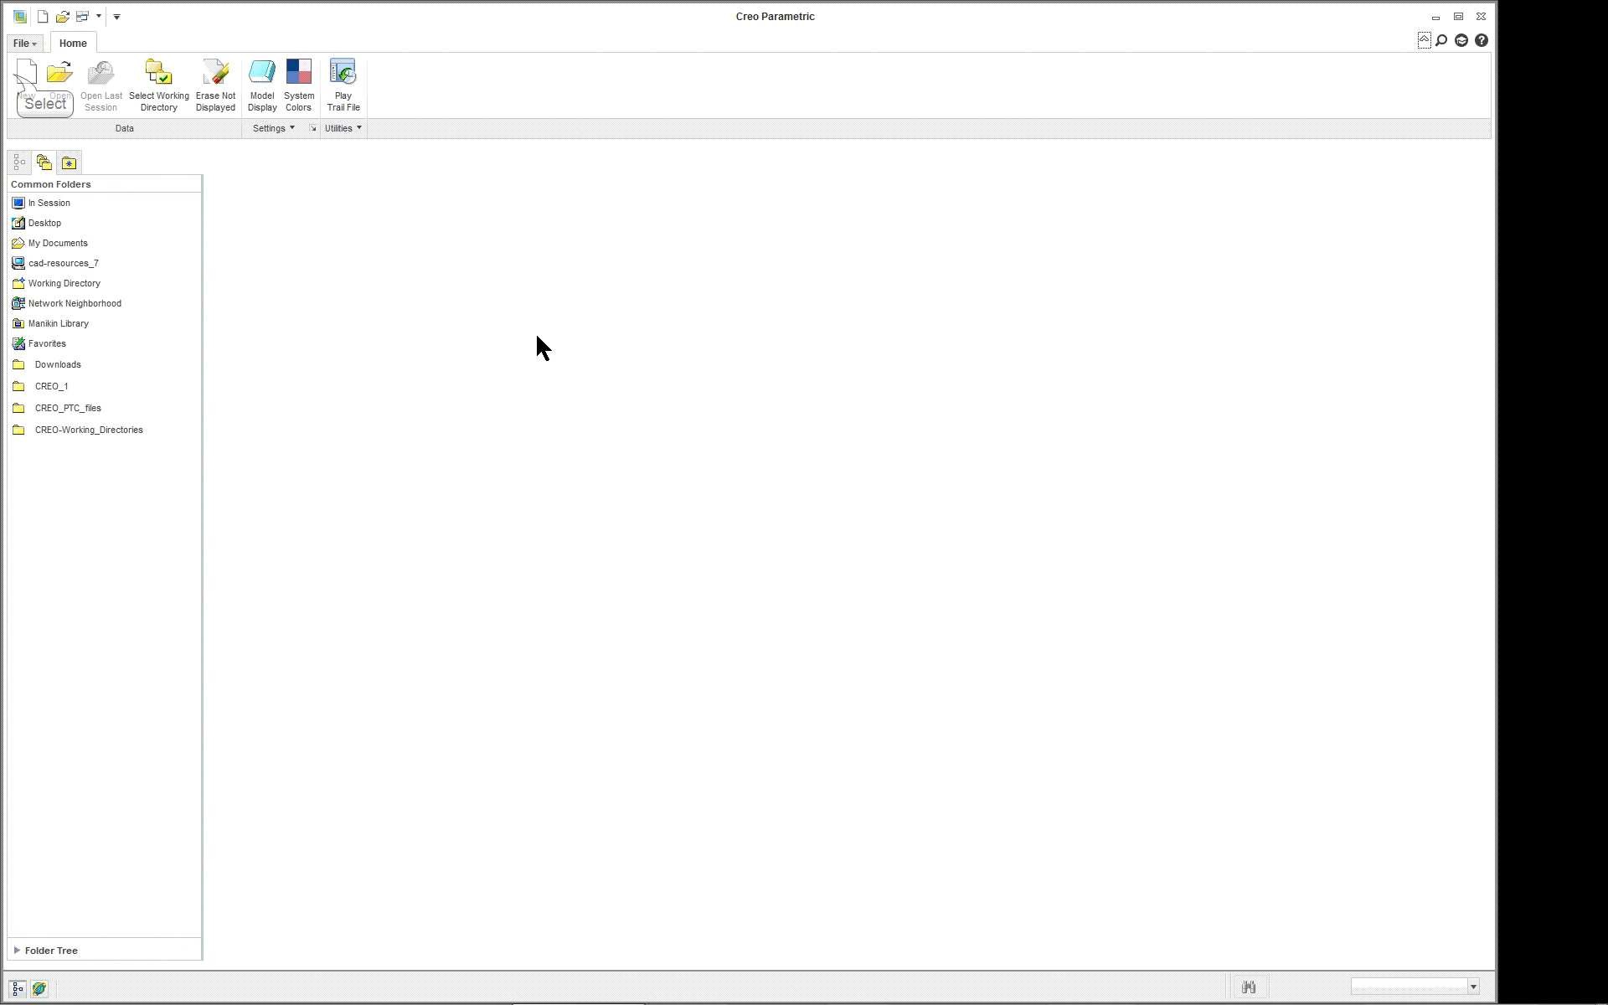
- Create a new assembly from the default template and display features in its model tree
left_click(26, 81)
left_click(735, 638)
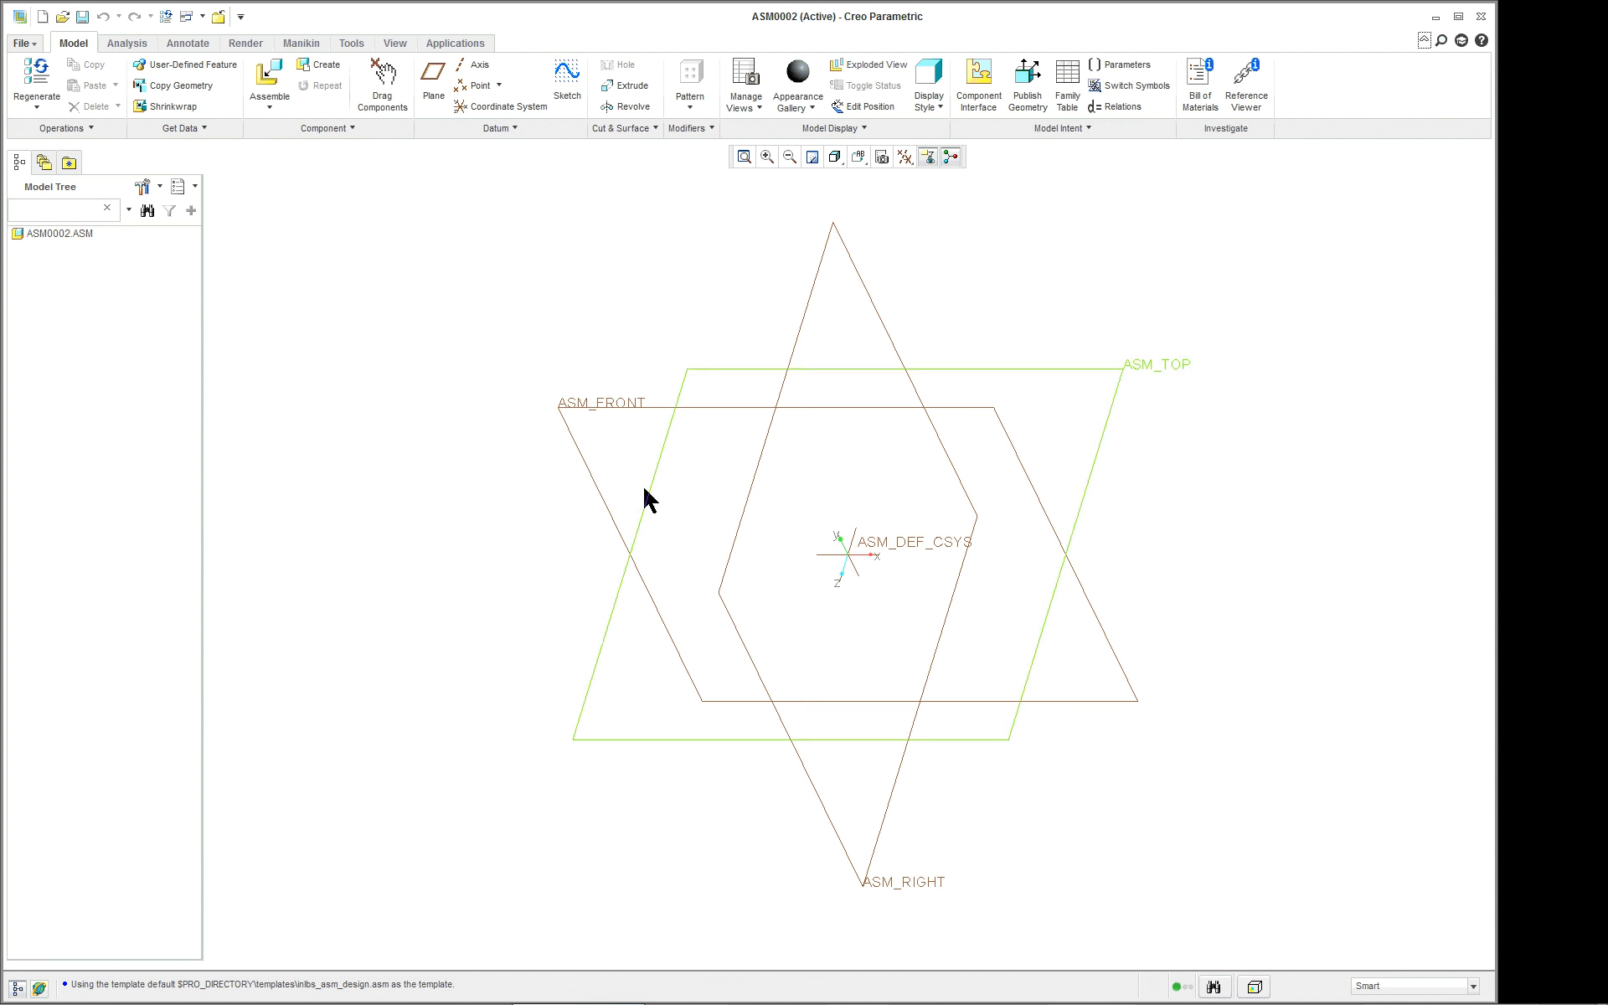
left_click(143, 186)
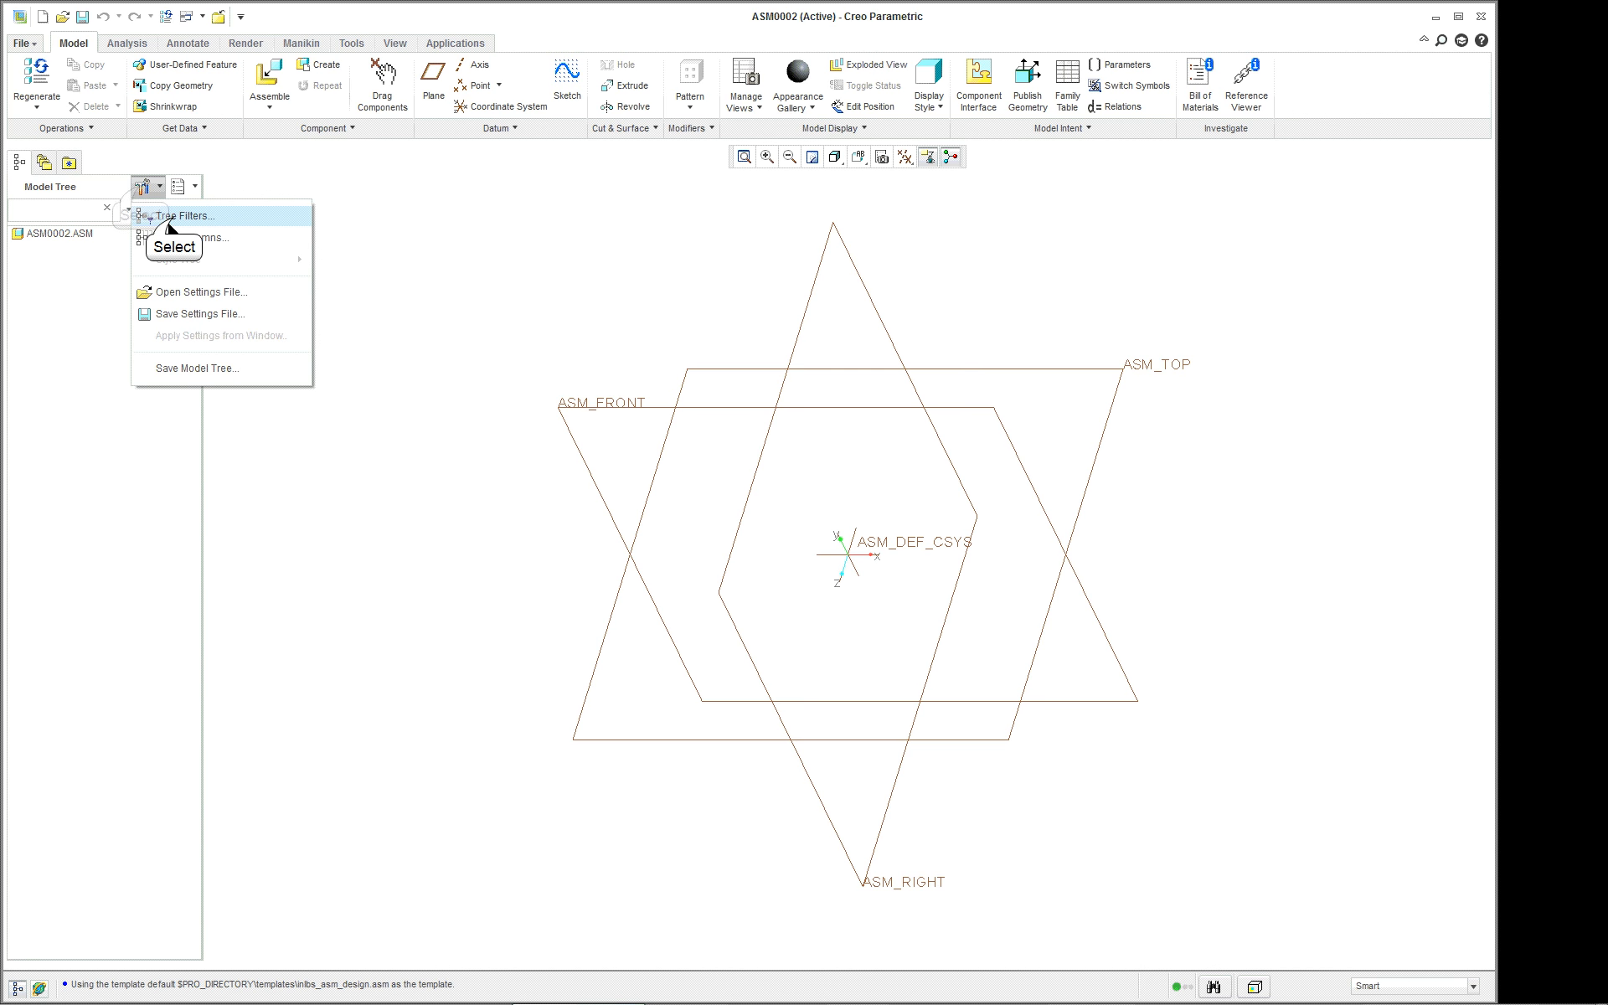
left_click(168, 215)
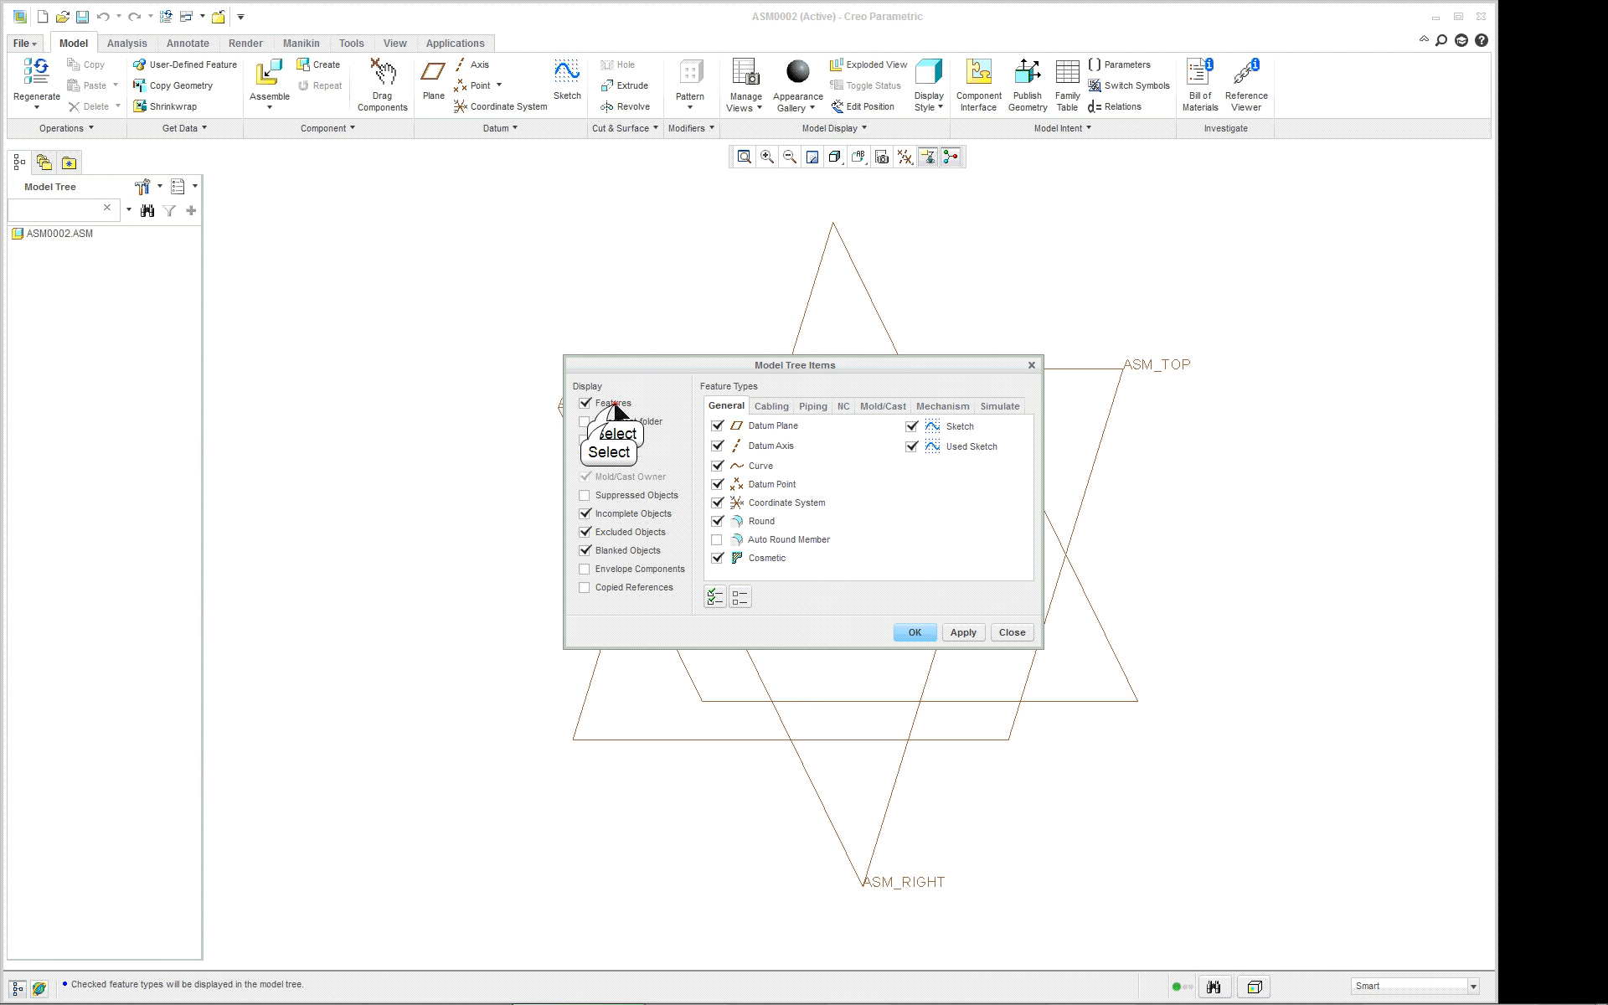
left_click(918, 636)
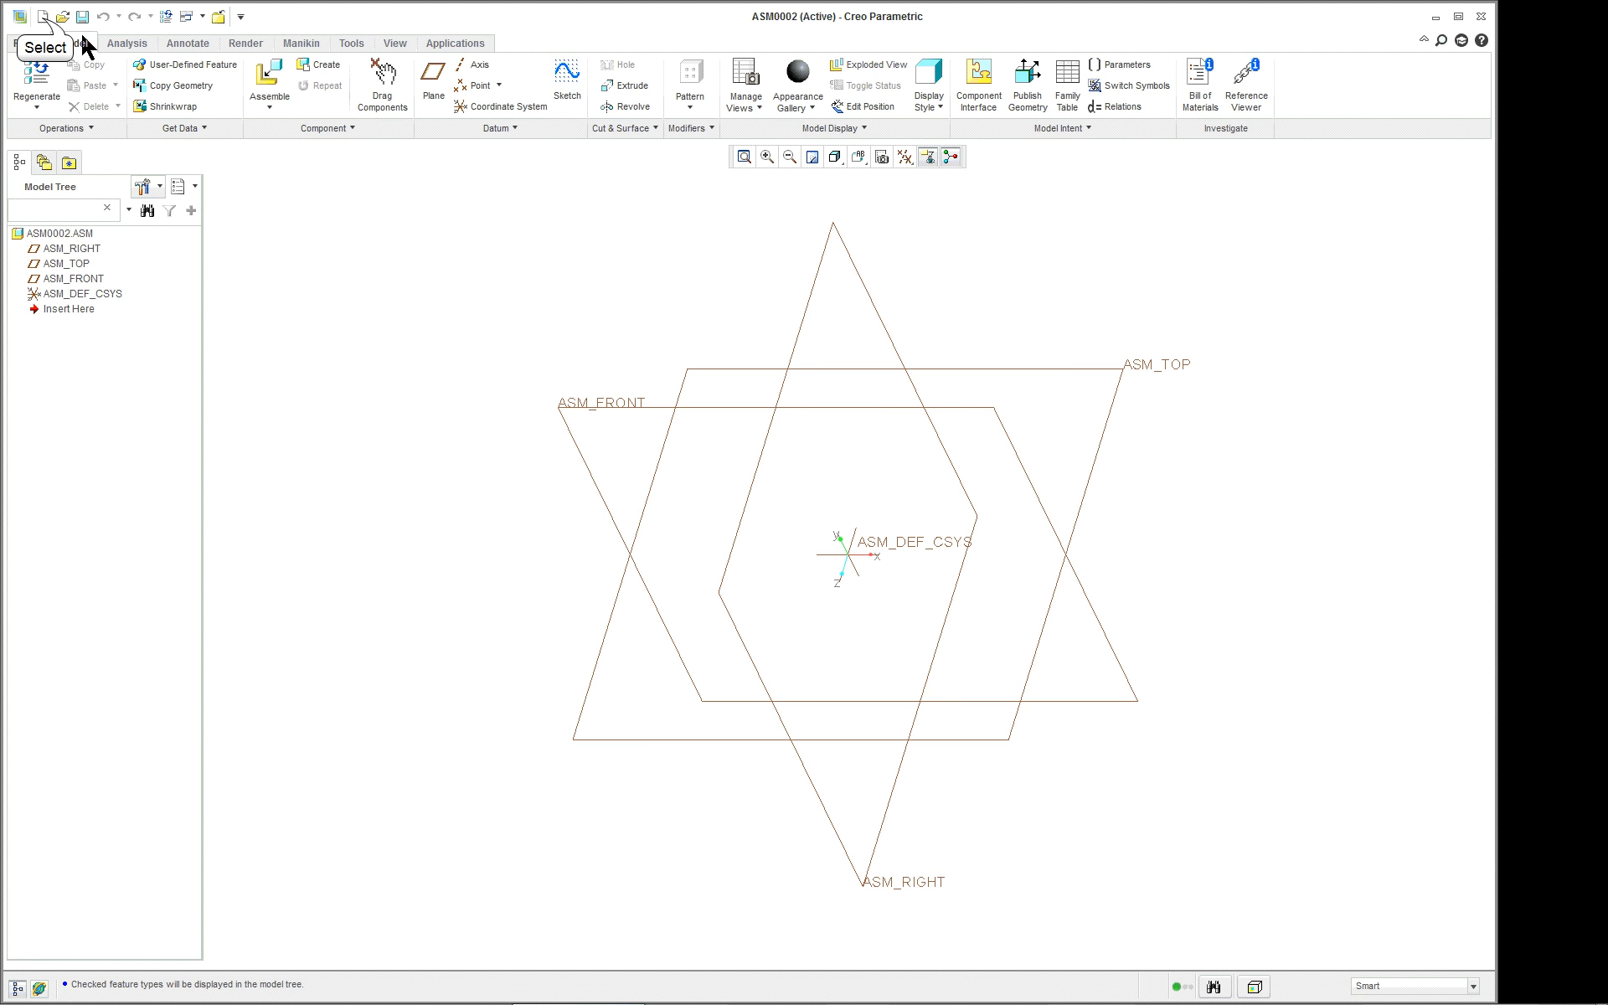
- Create two new solid parts with the default template, close their windows, and return to the new assembly
left_click(42, 16)
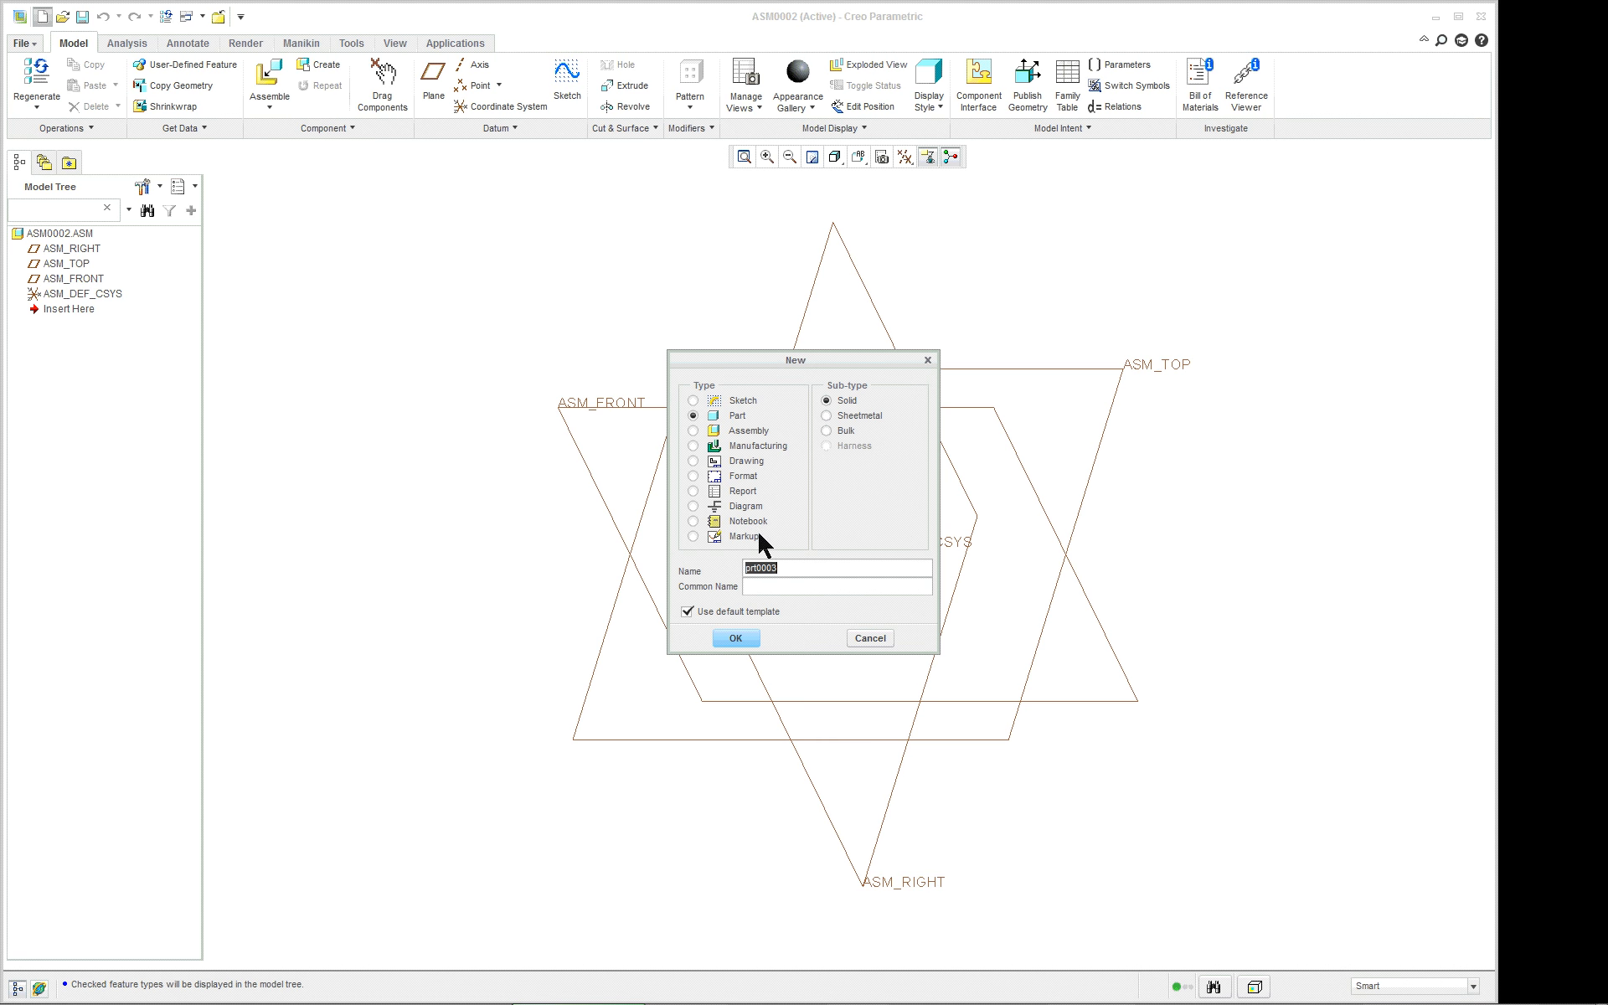
left_click(737, 638)
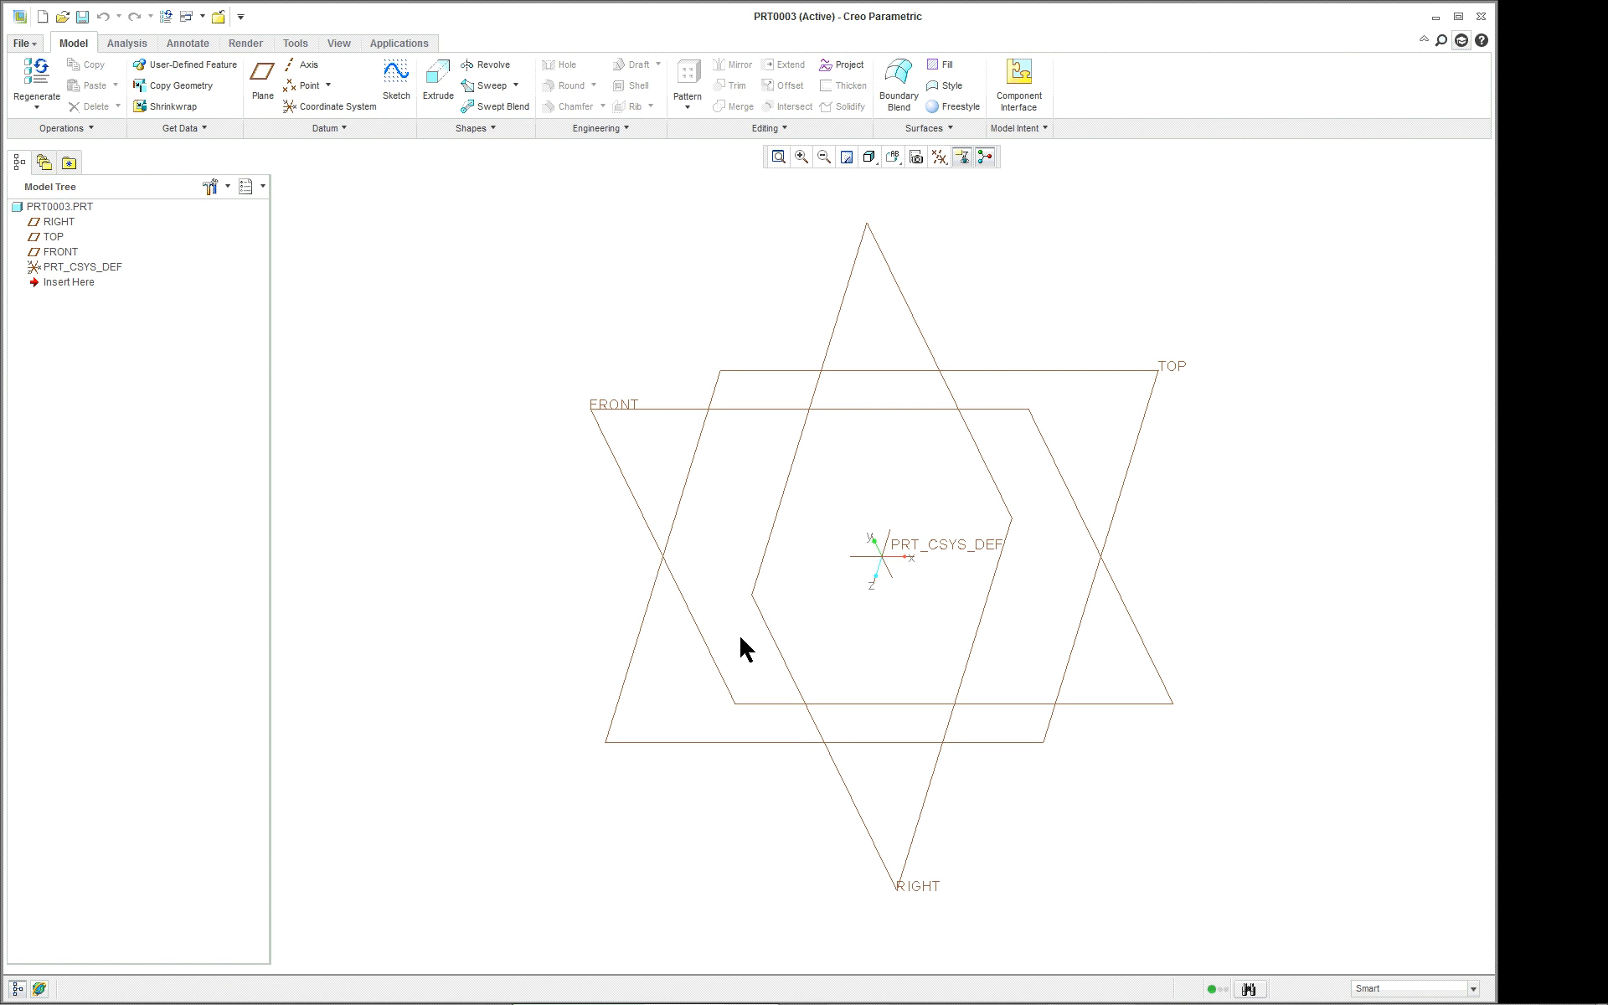
left_click(42, 16)
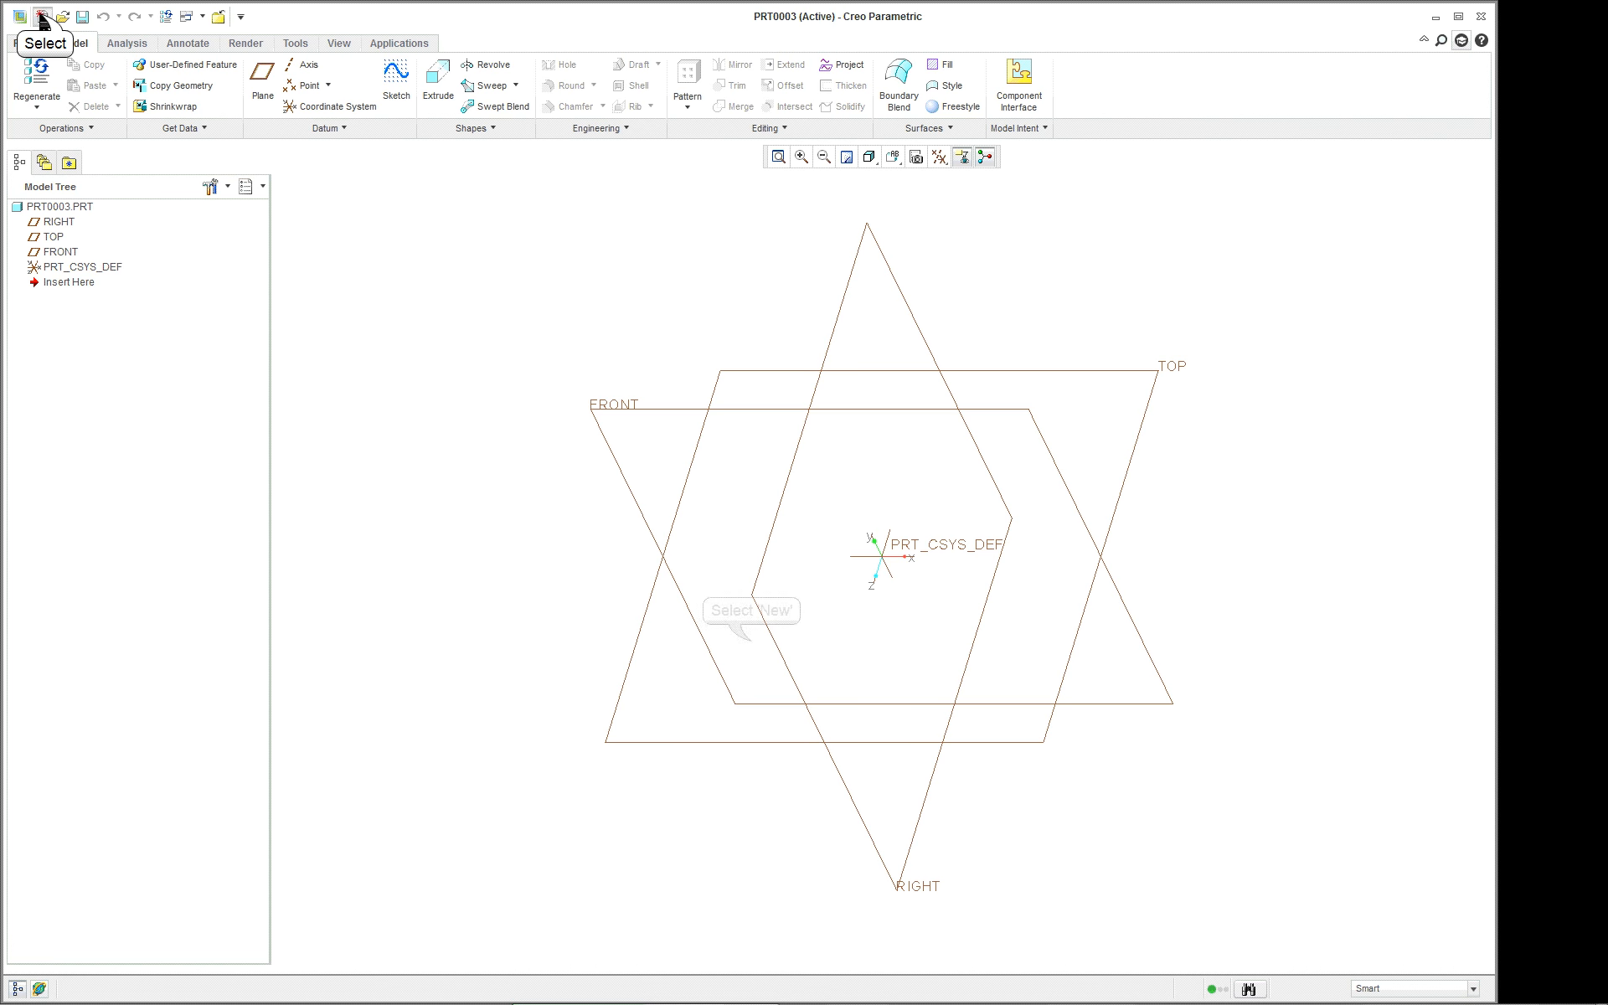
left_click(749, 639)
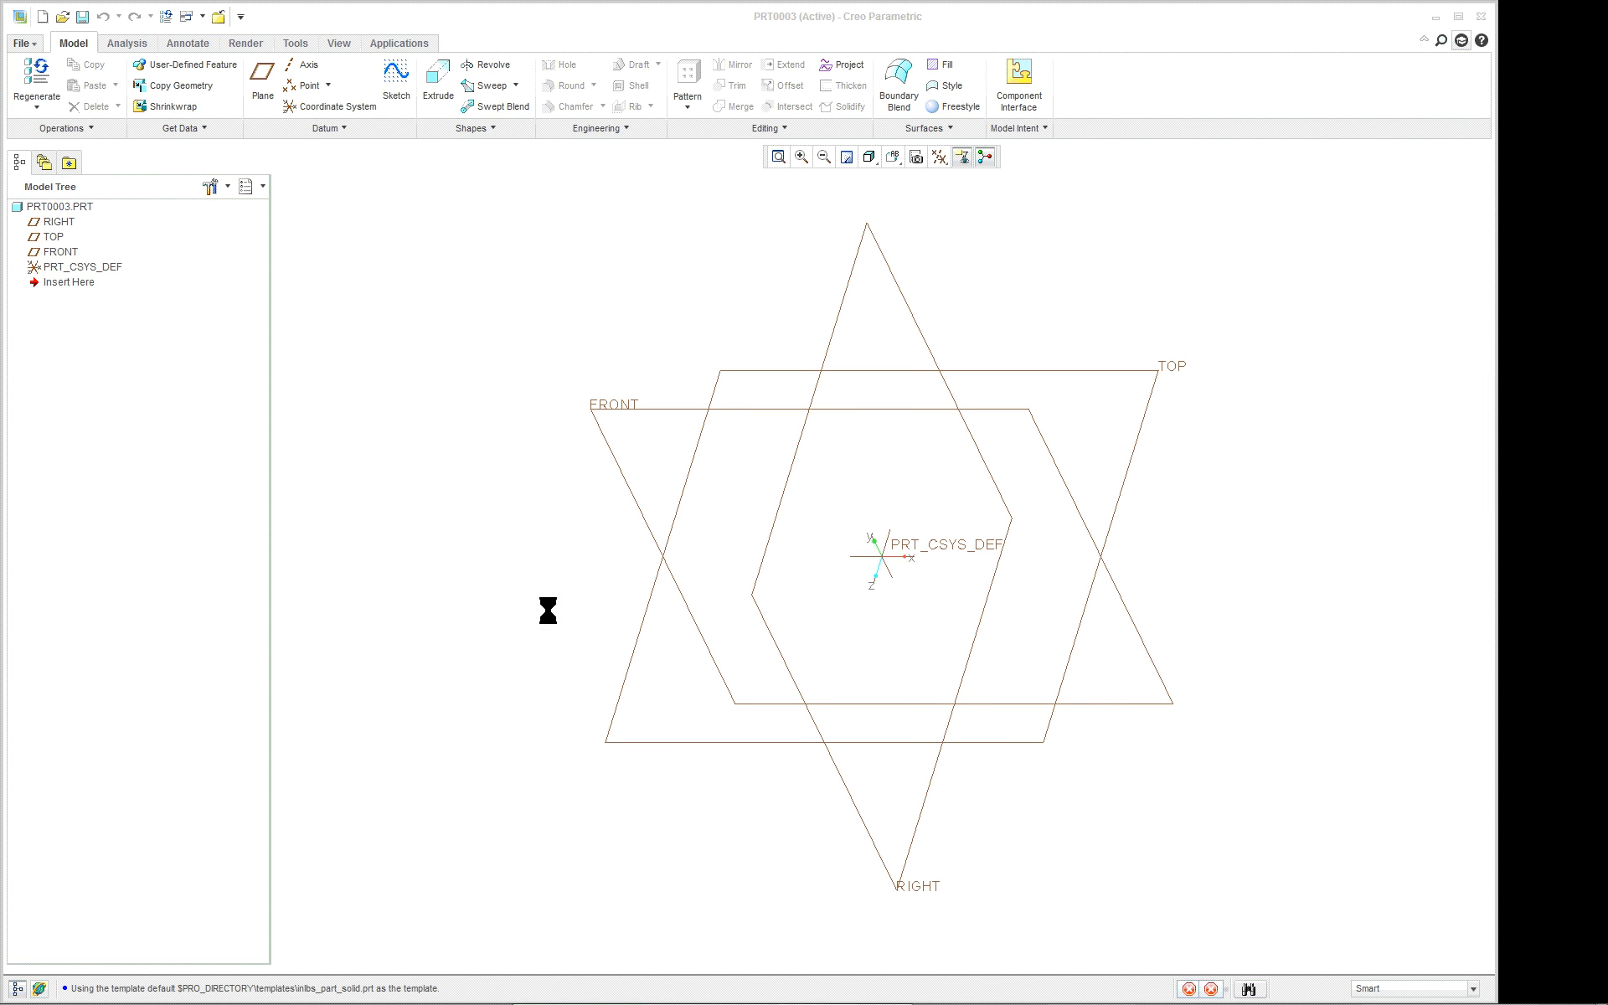
left_click(217, 16)
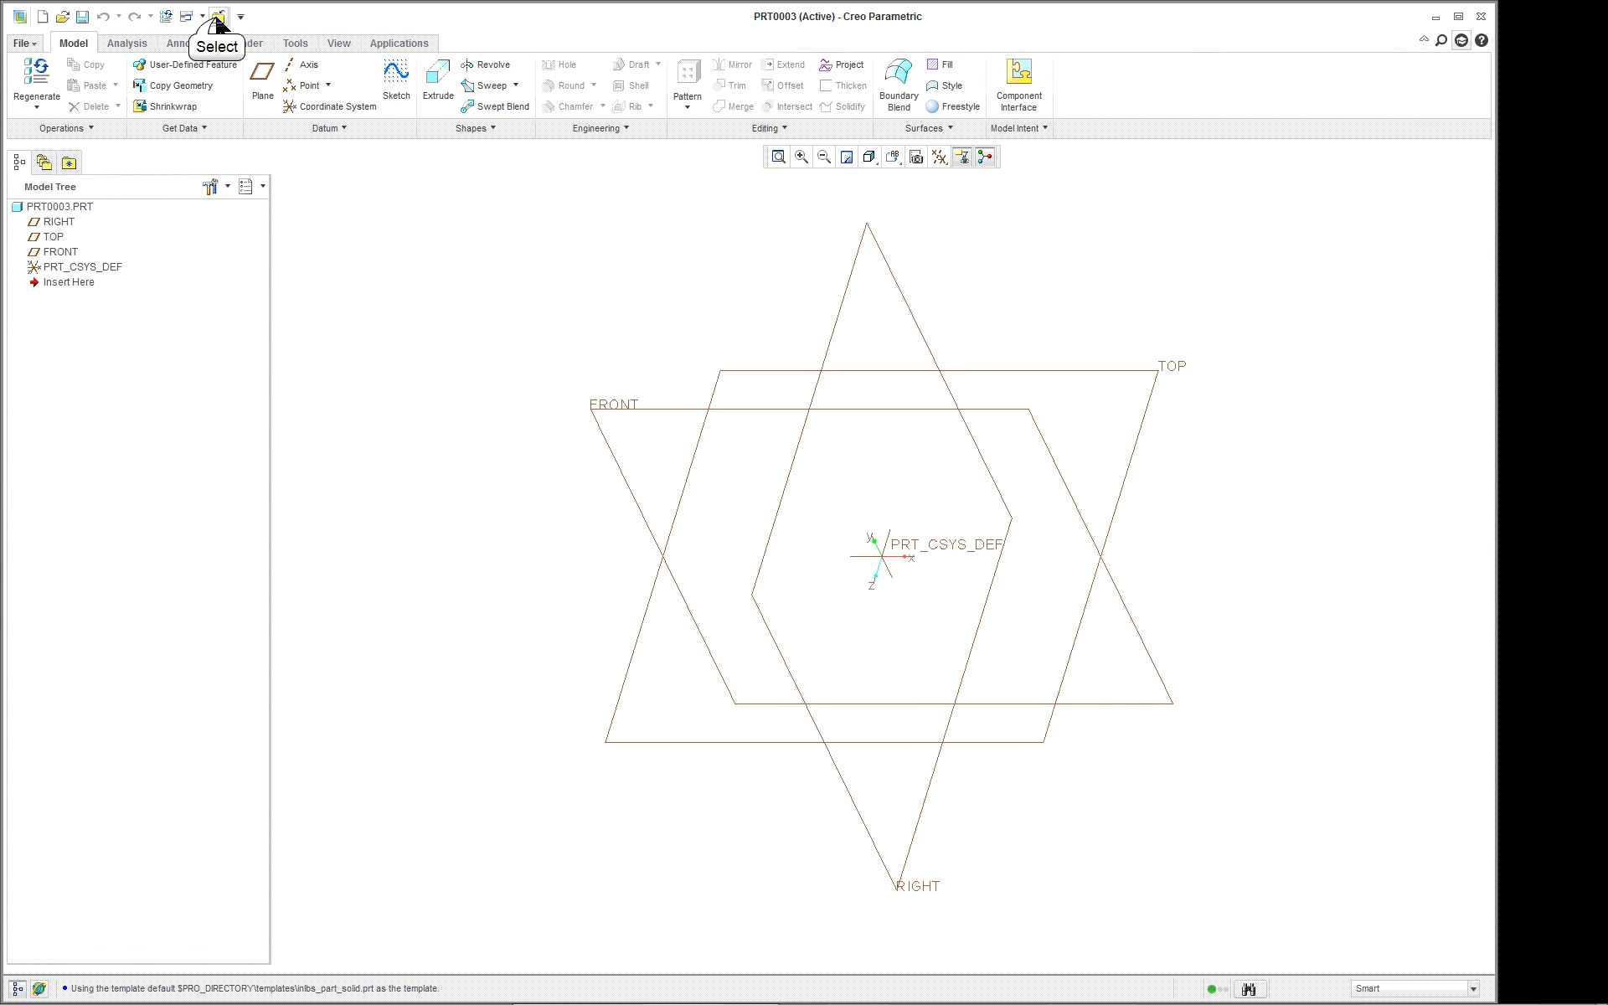
left_click(217, 17)
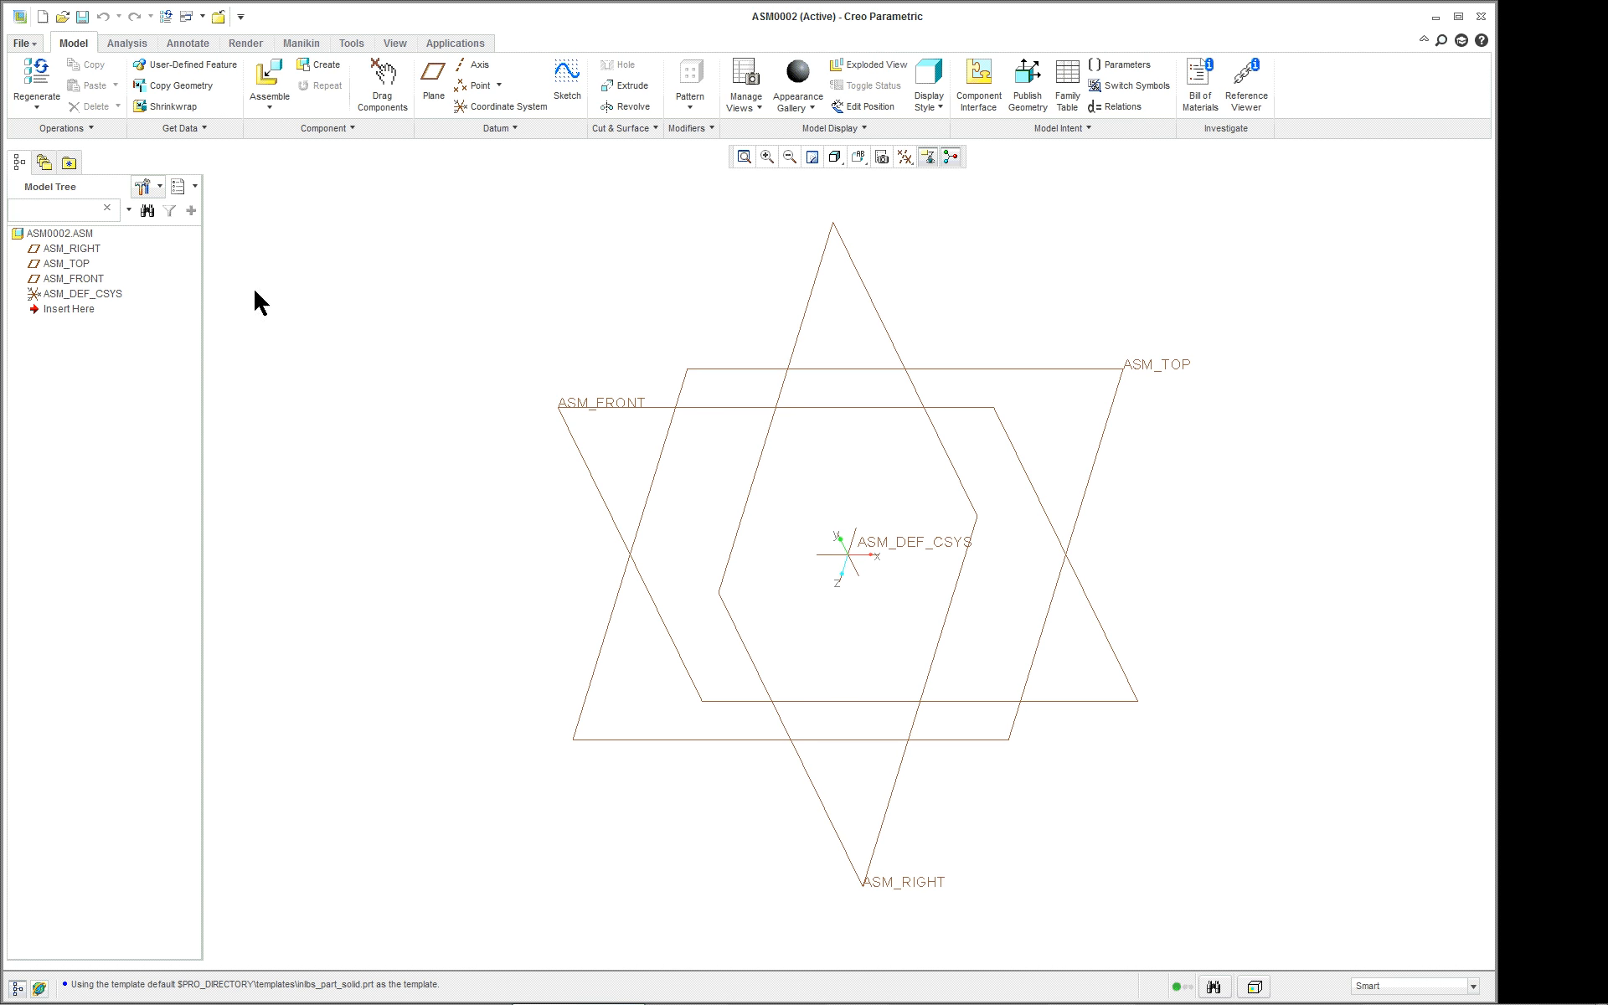
- Assemble prt0003.prt from the current session into the new assembly with a Default constraint
left_click(295, 102)
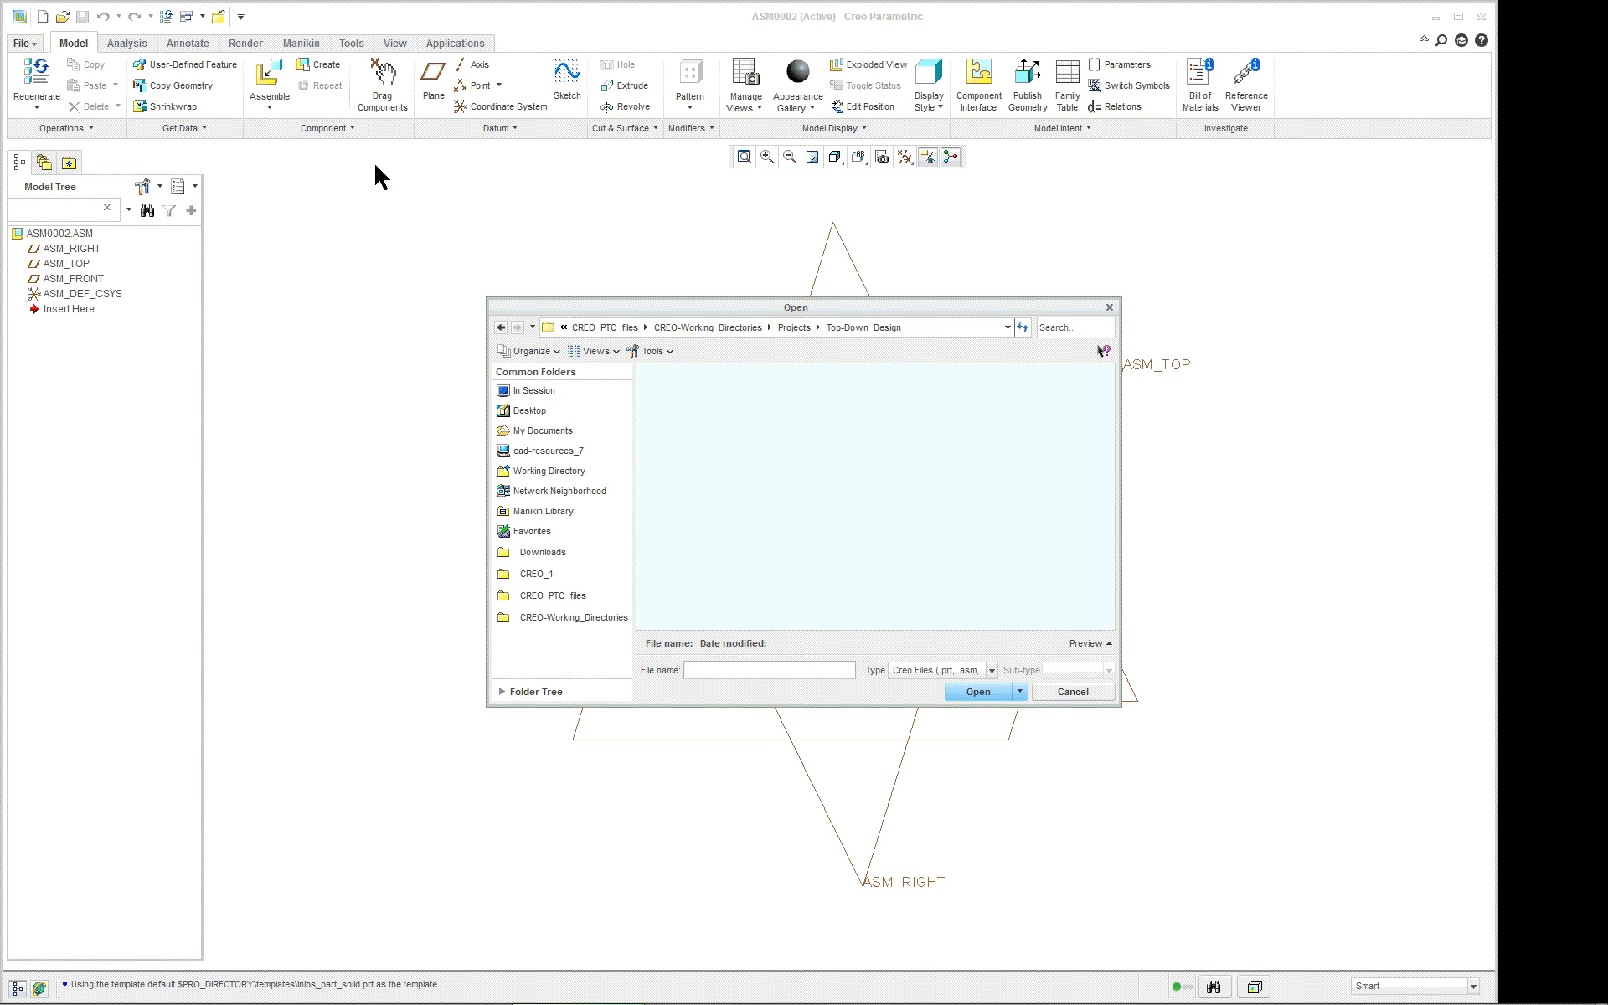
left_click(553, 388)
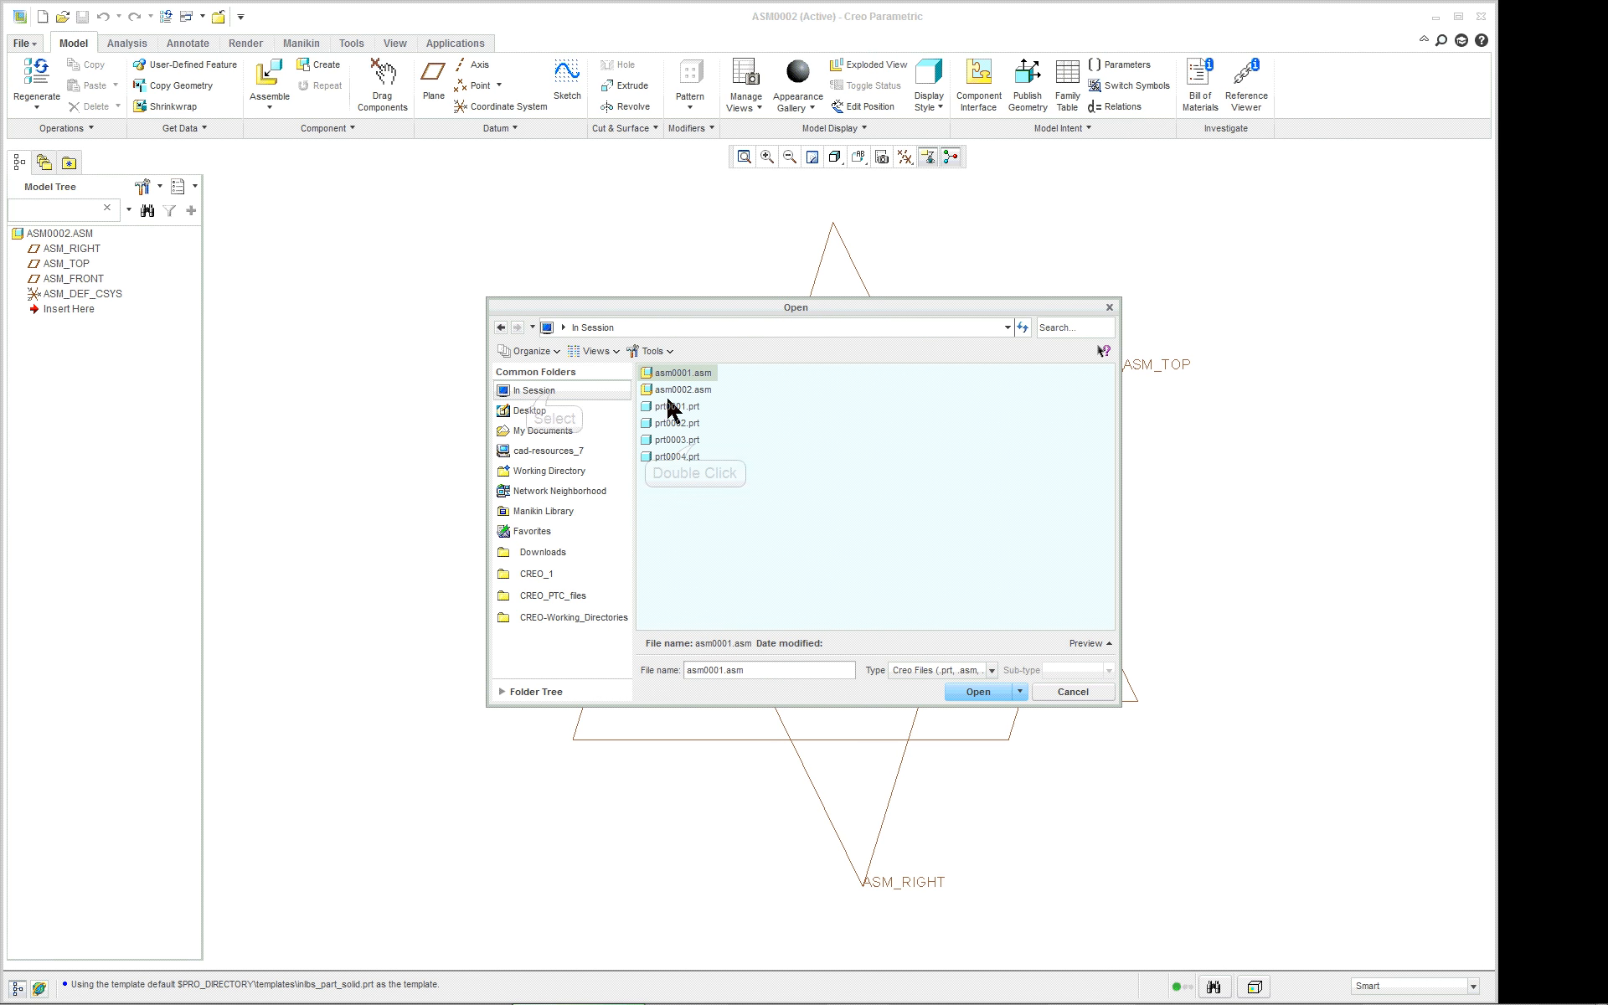
double_click(694, 442)
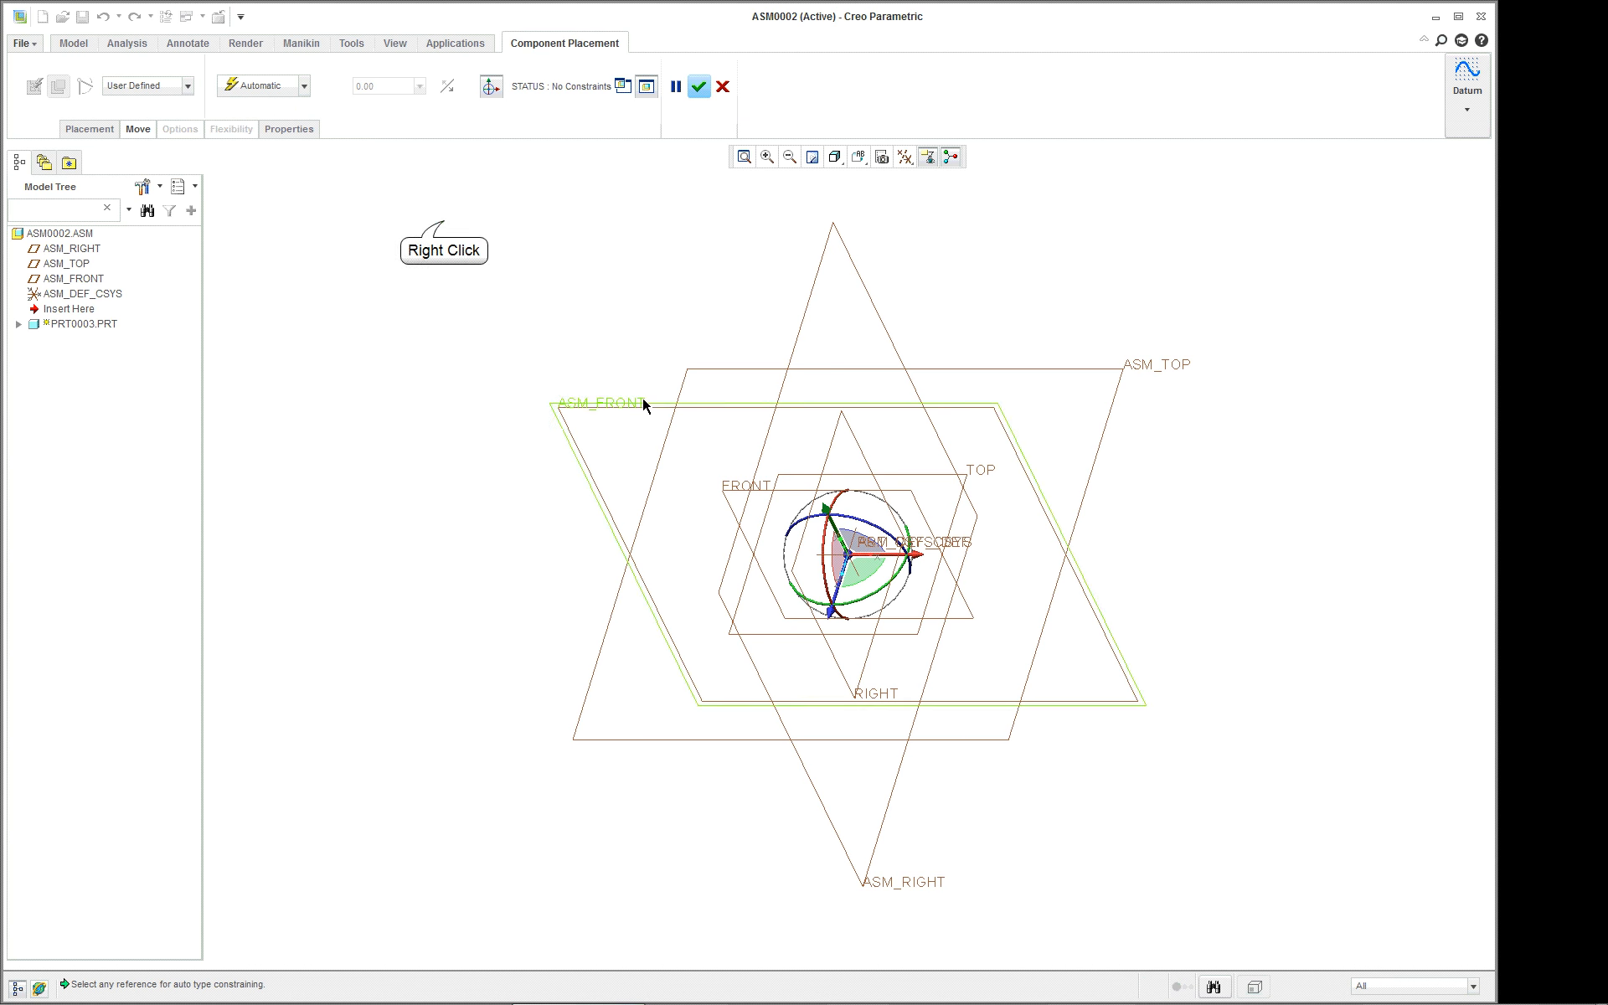
right_click(444, 224)
left_click(523, 427)
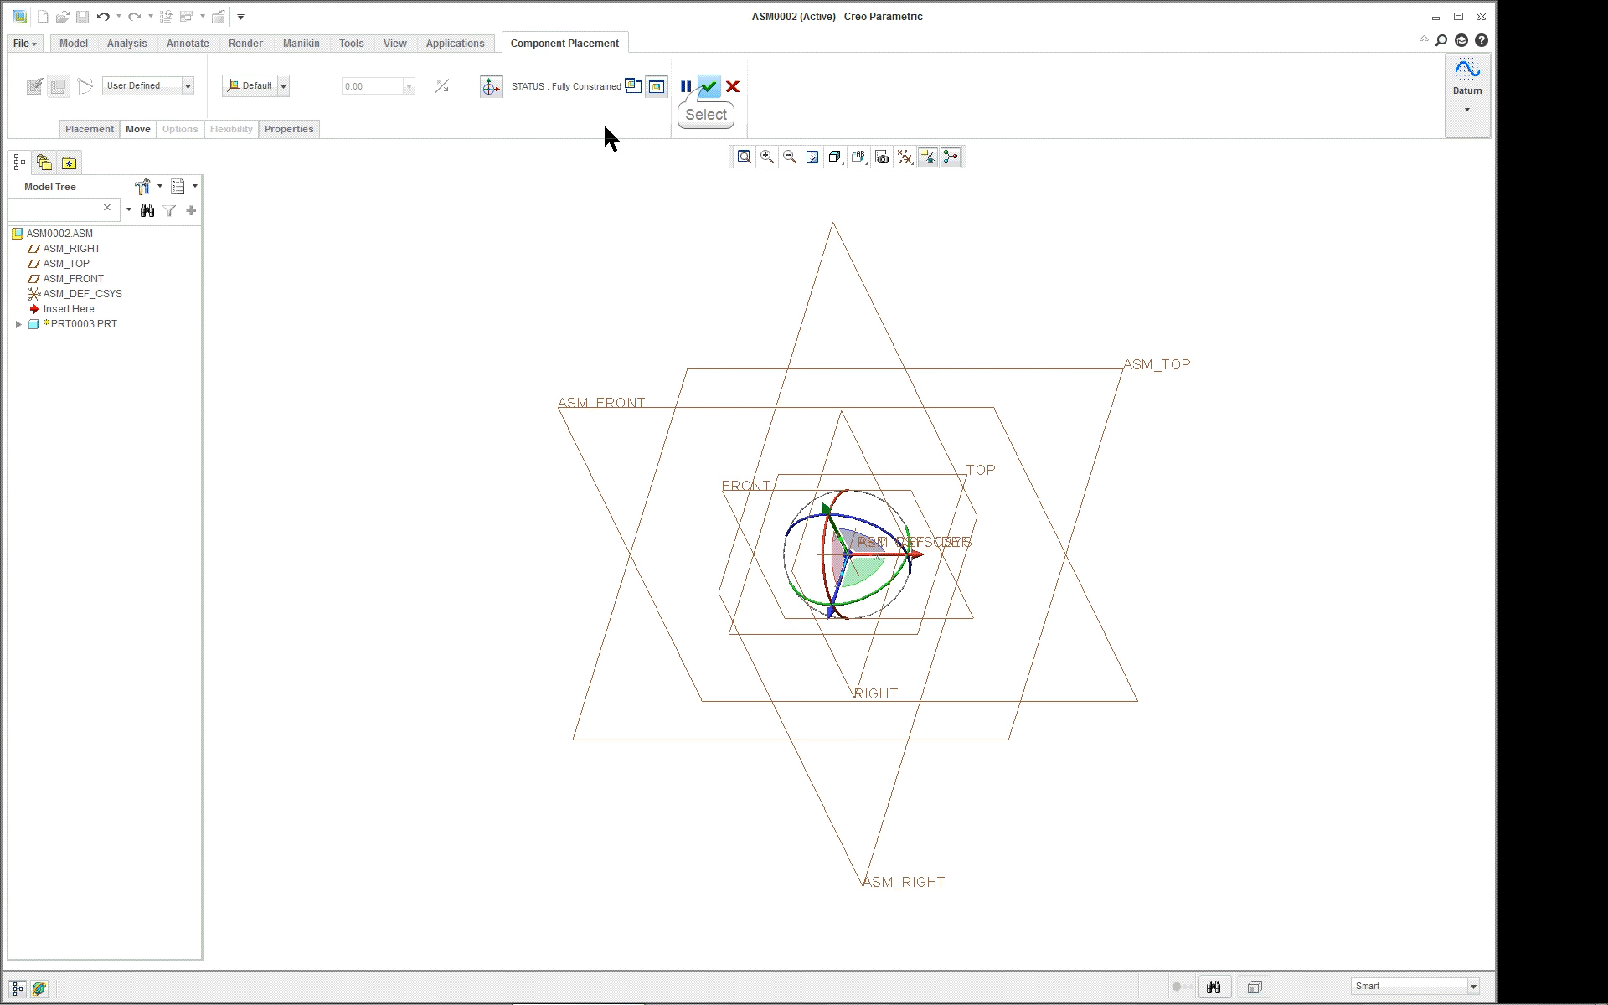
left_click(709, 87)
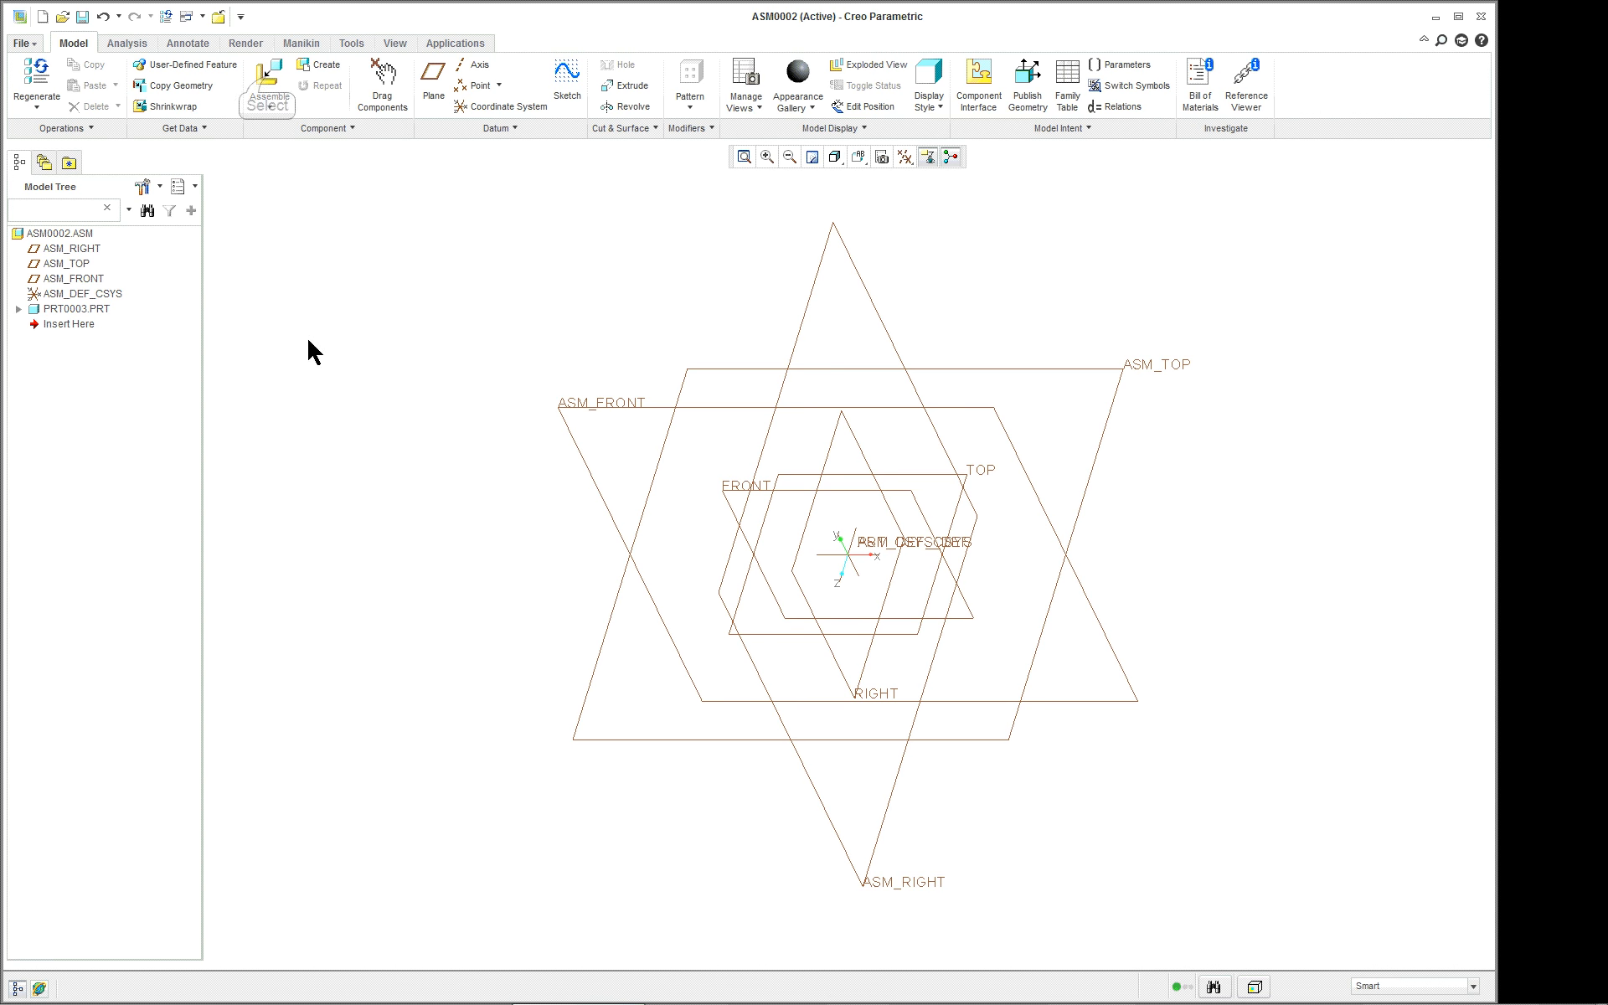
- Assemble prt0004.prt from the current session into the assembly with a Default constraint
left_click(268, 77)
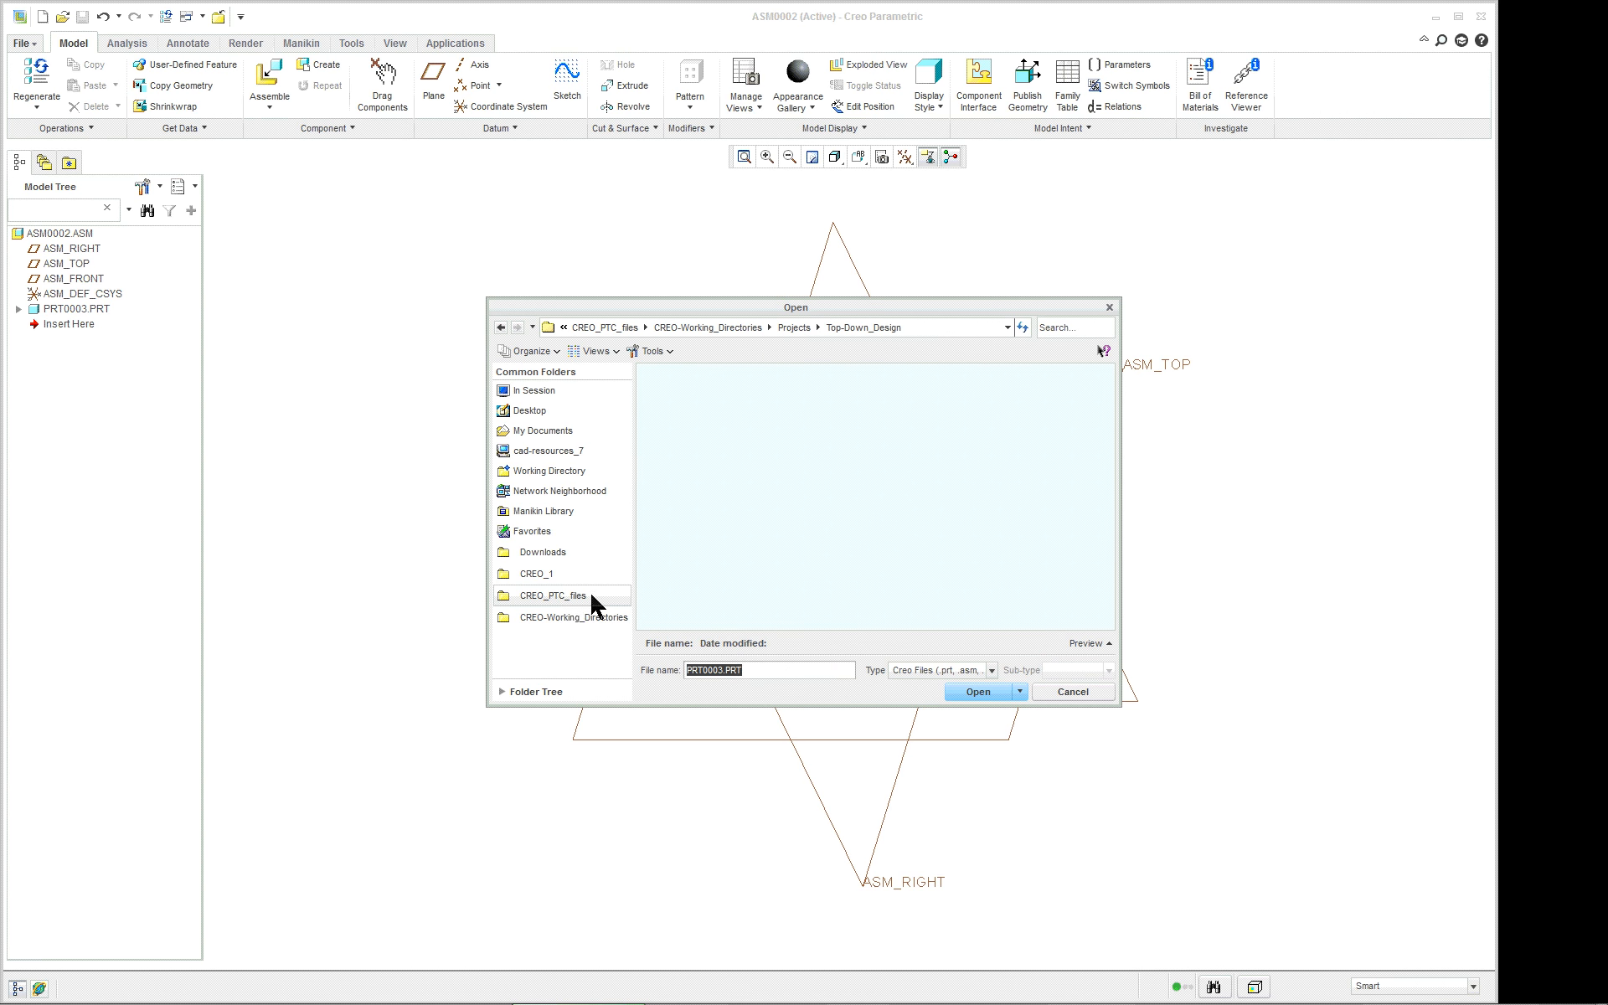
left_click(537, 391)
double_click(675, 442)
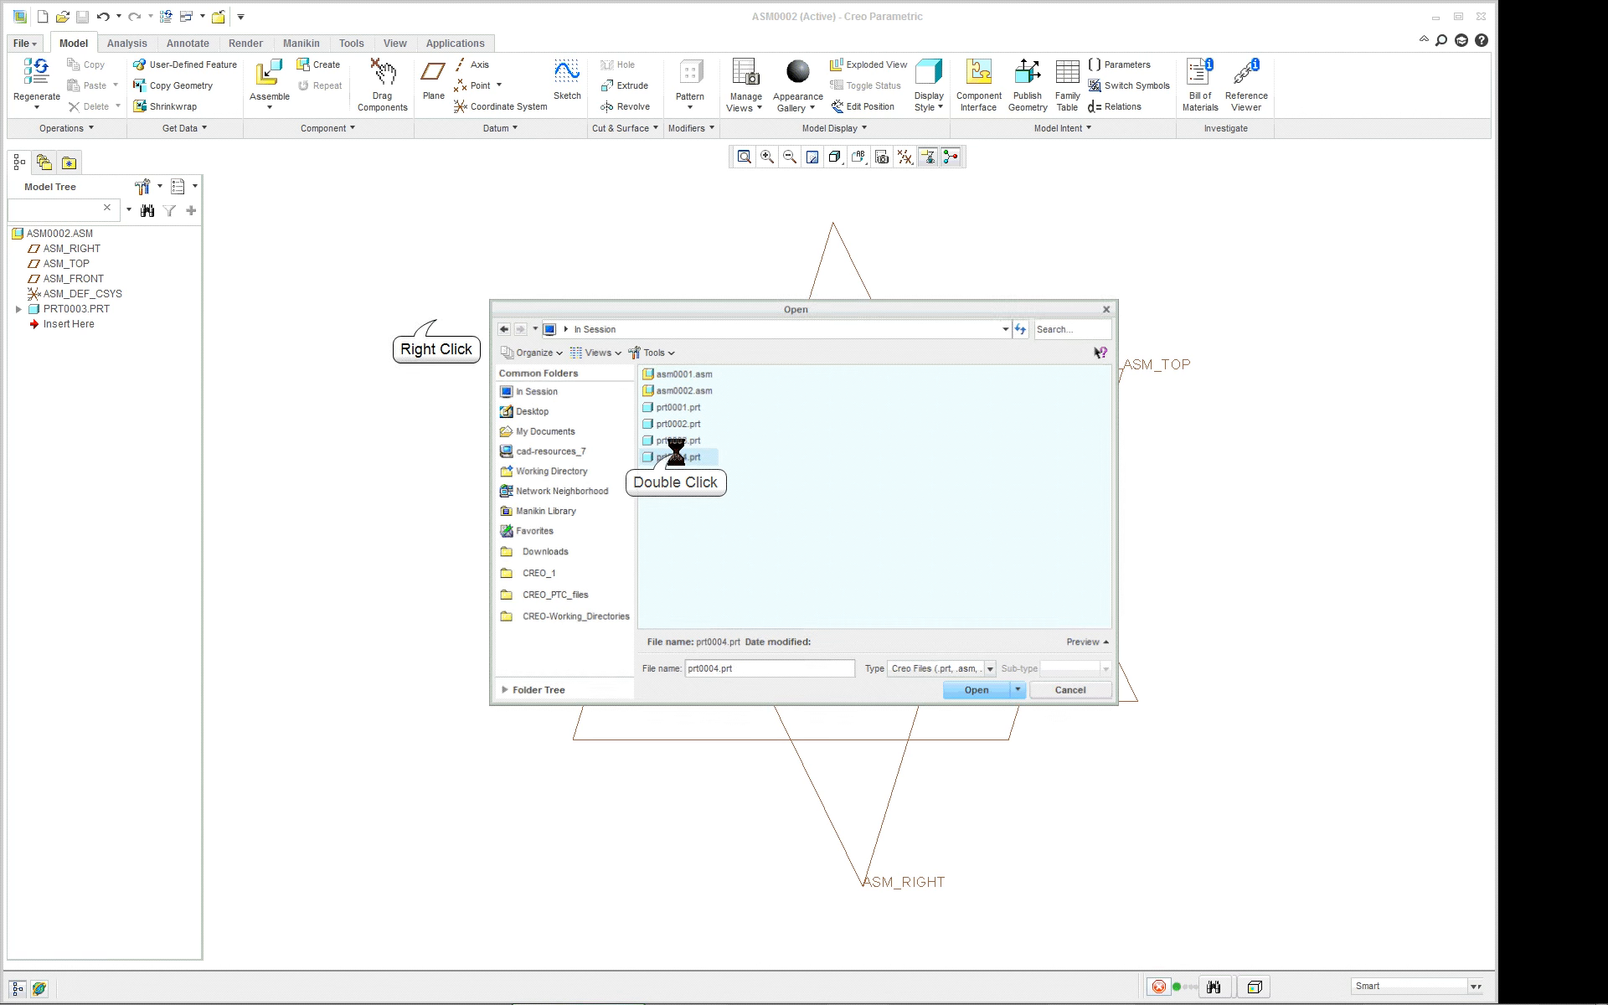
right_click(438, 323)
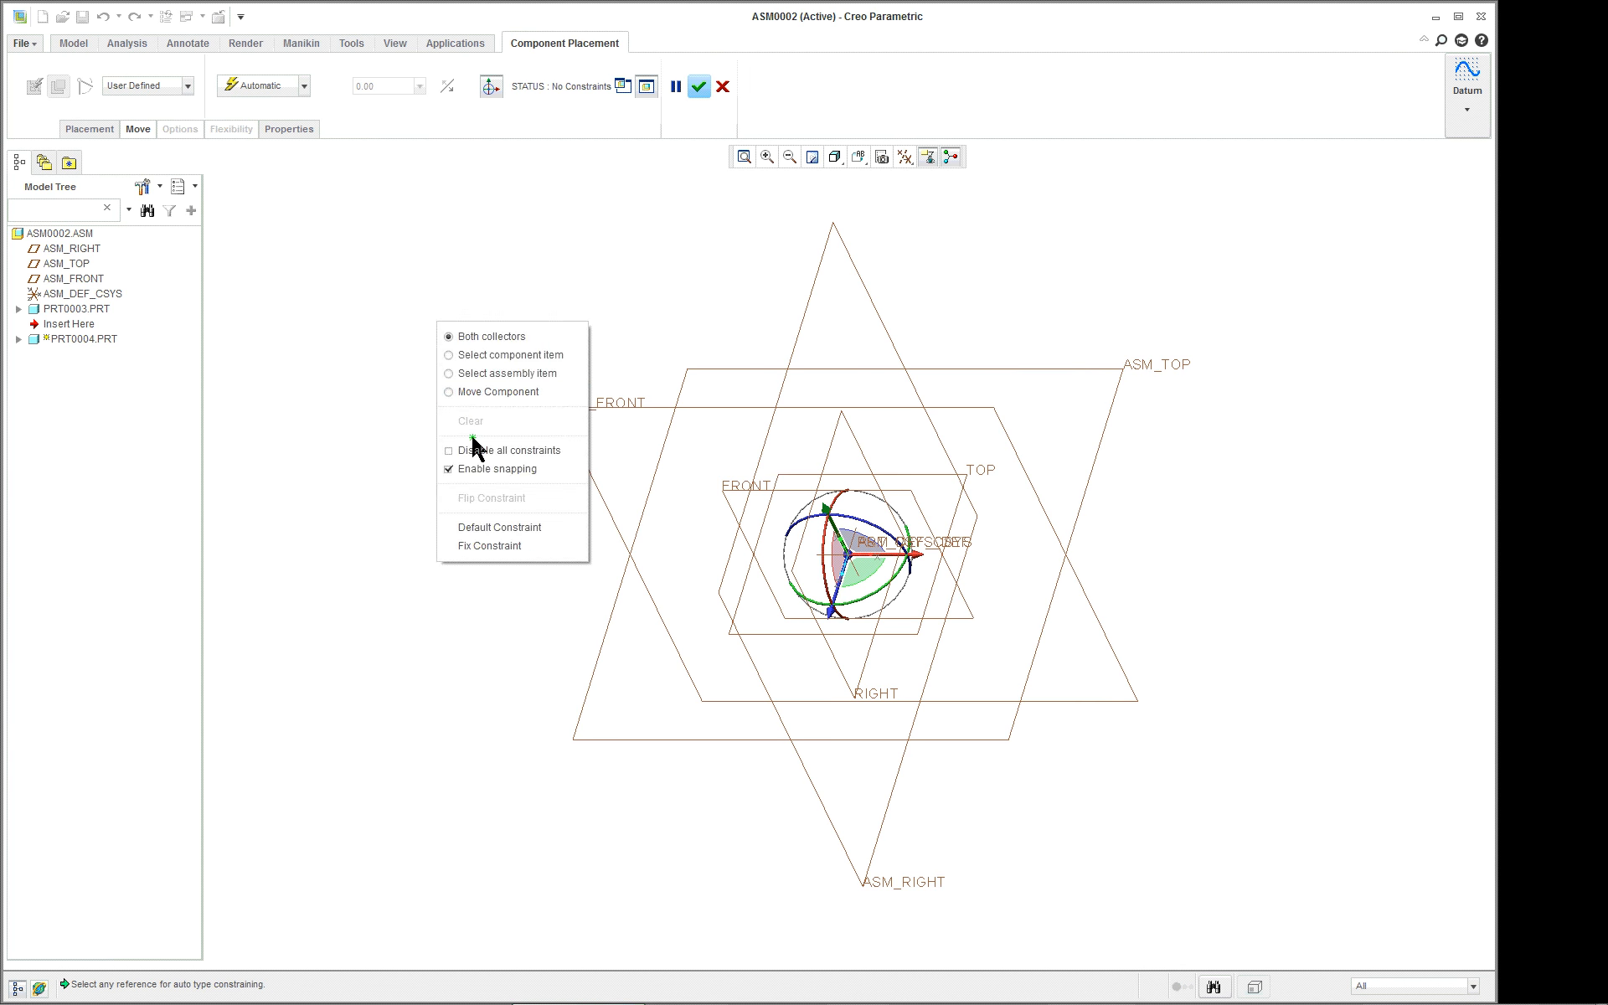
left_click(486, 528)
middle_click(465, 362)
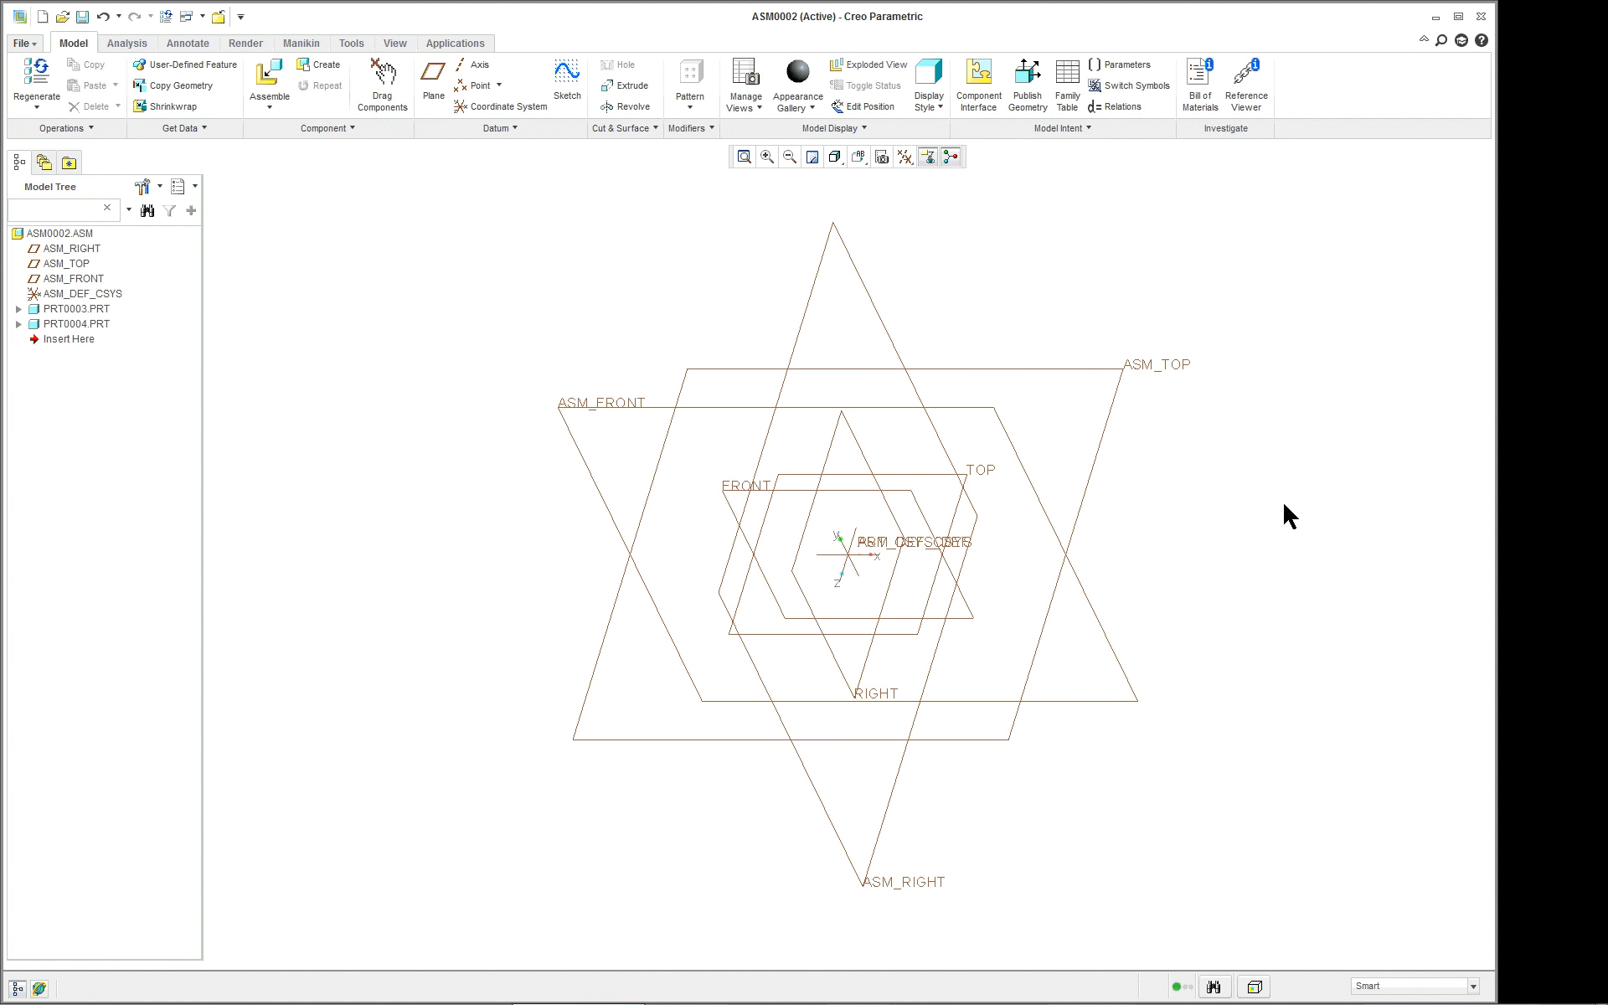
scroll(1275, 513, "down", 1)
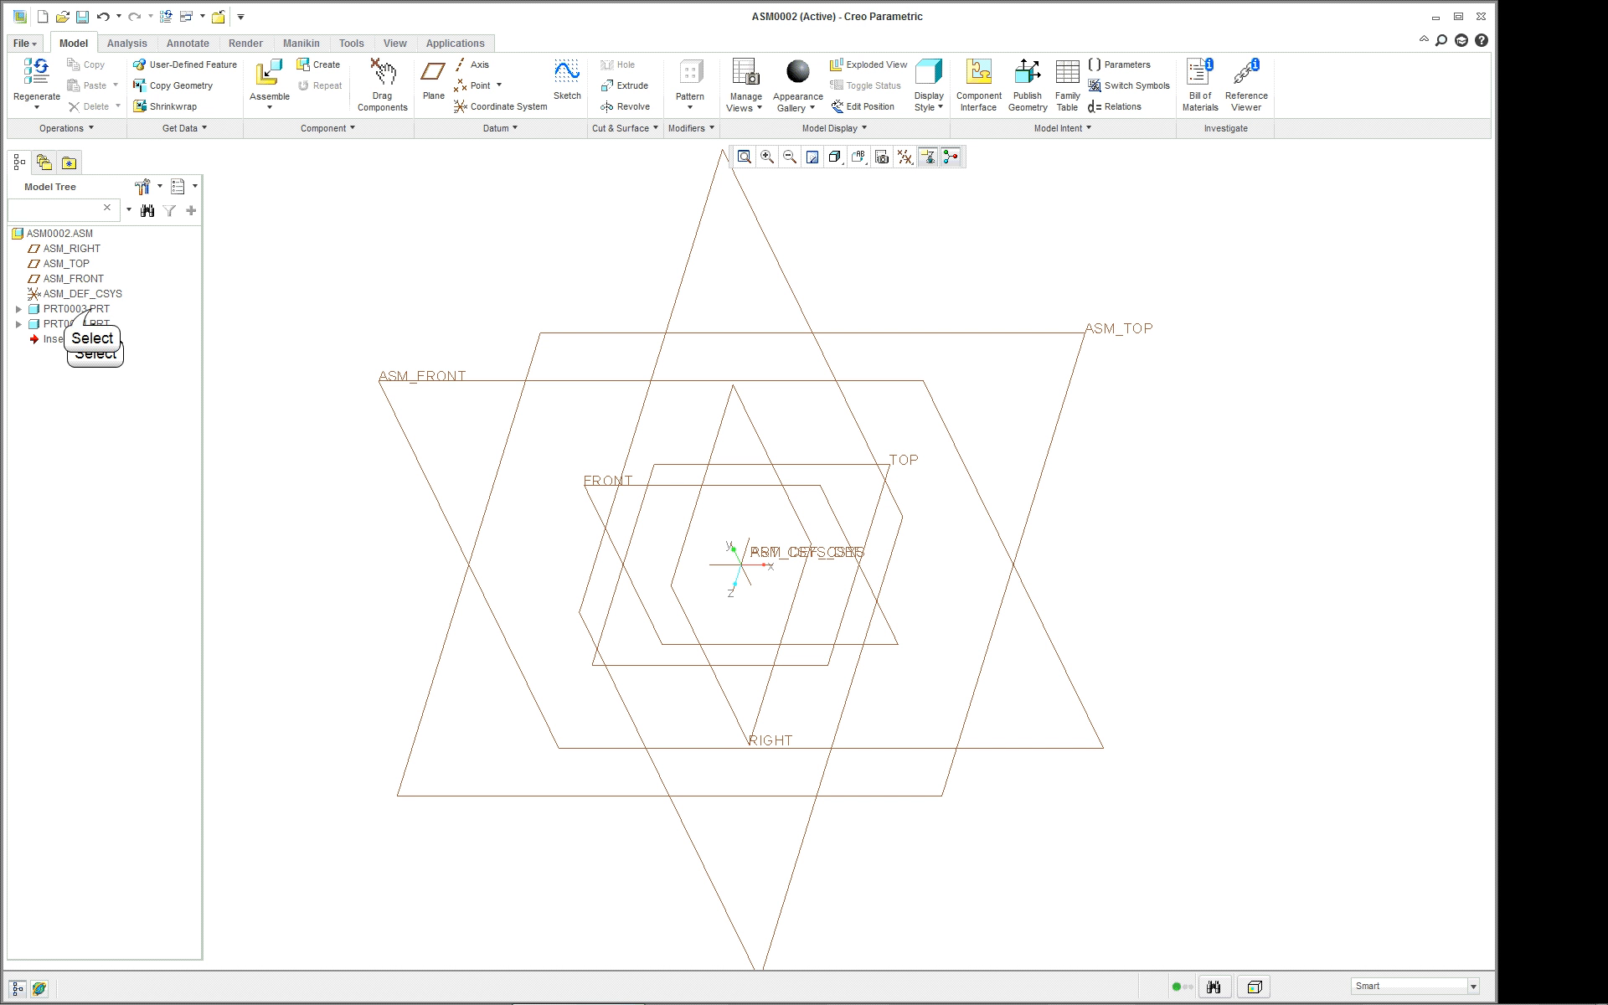
- Expand PRT0003.PRT and PRT0004.PRT to show their features, and activate PRT0003.PRT for editing within the assembly
left_click(84, 309)
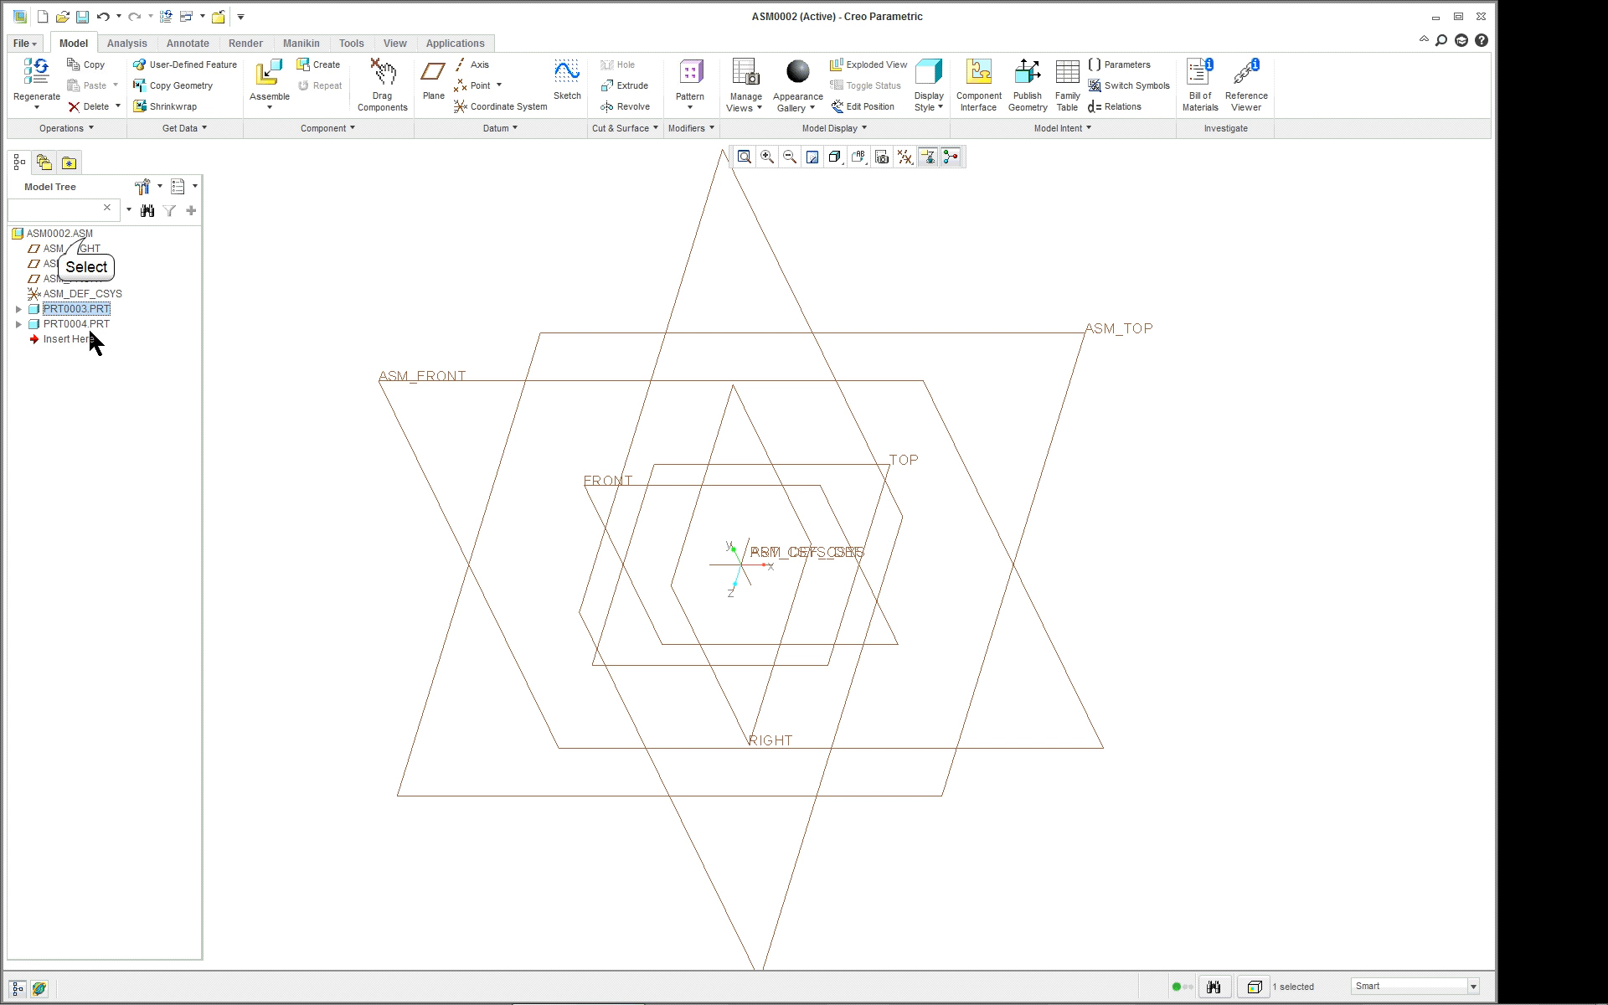
left_click(86, 237)
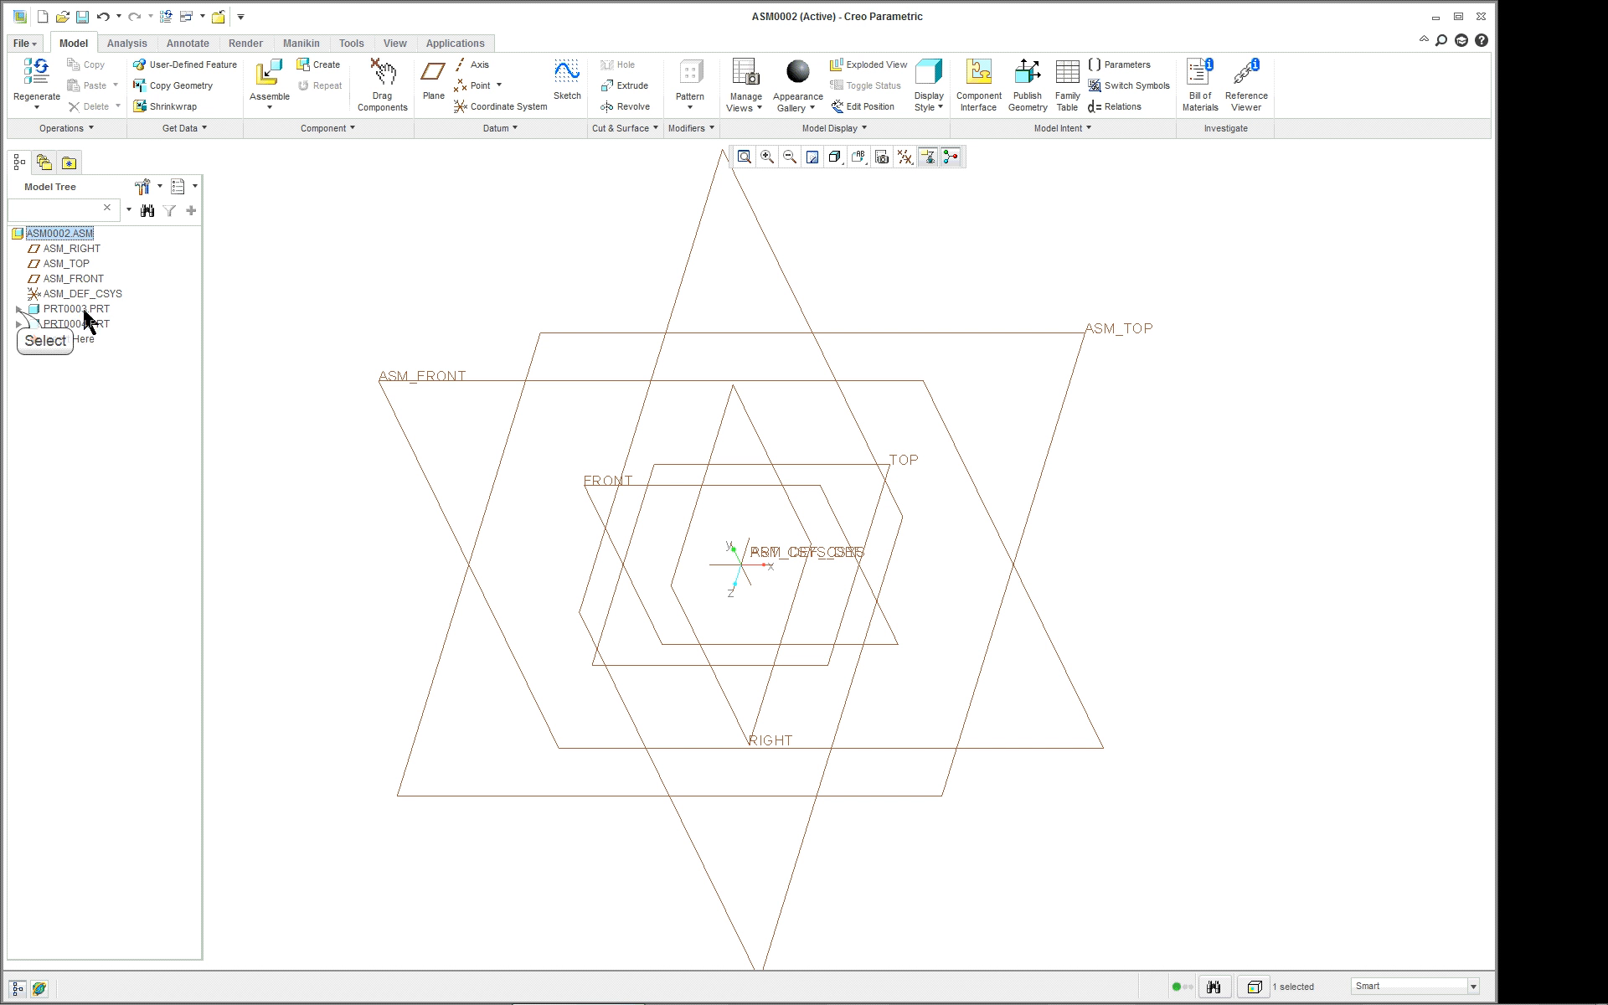
left_click(18, 309)
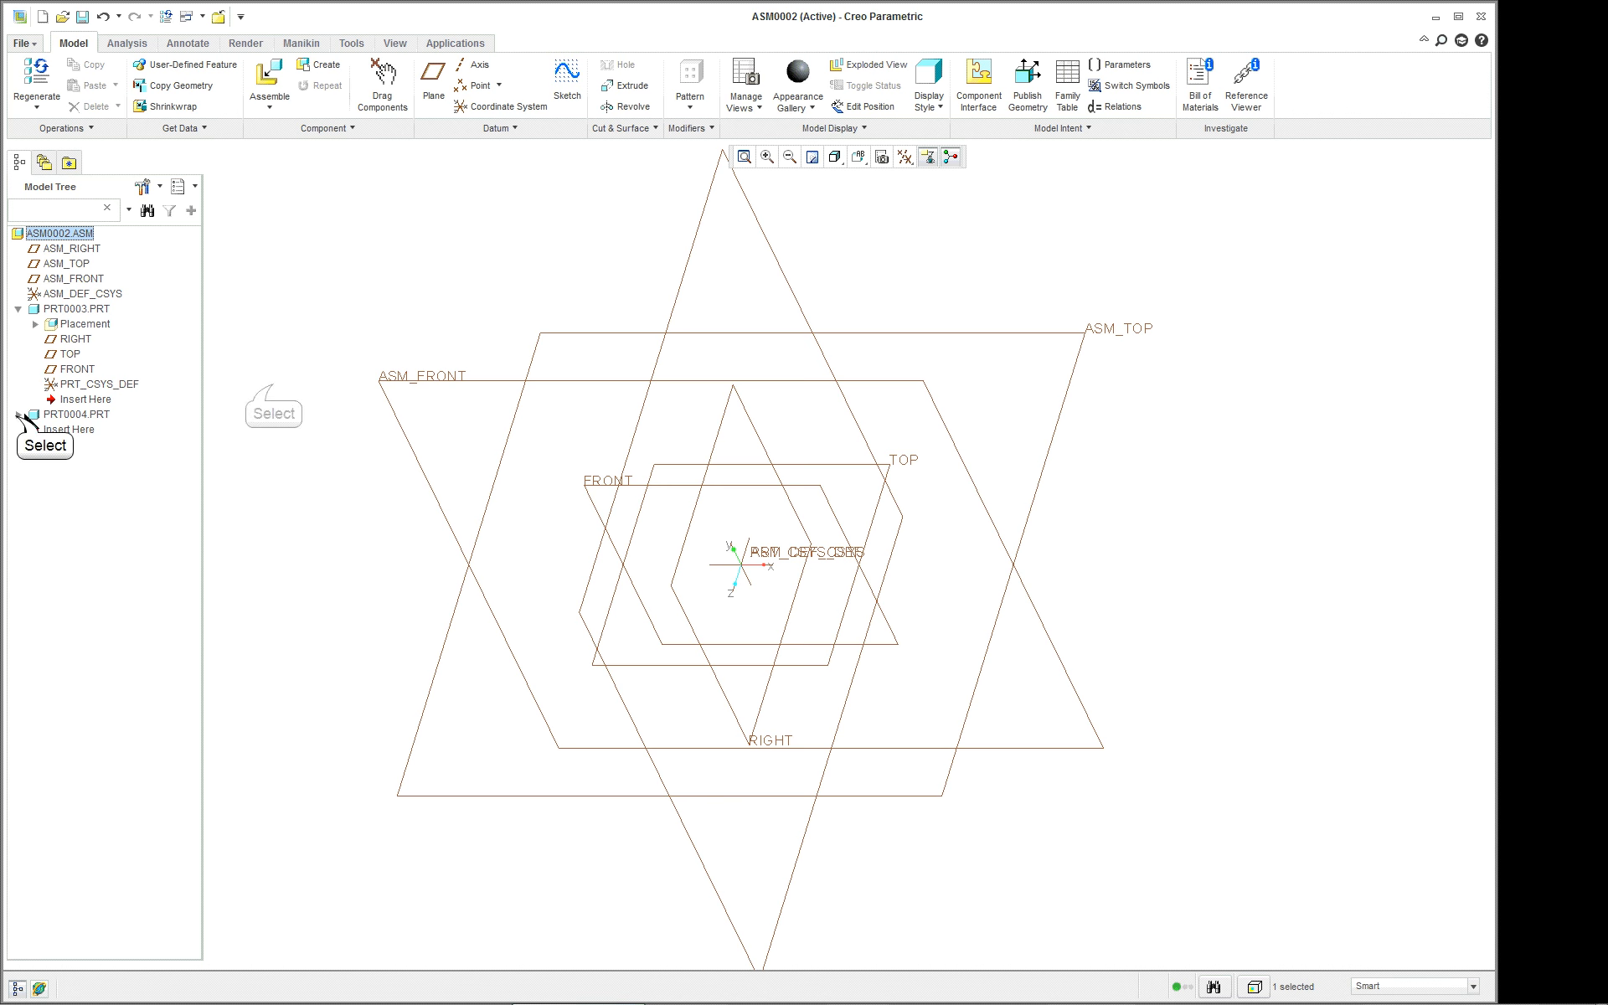
left_click(17, 414)
left_click(271, 380)
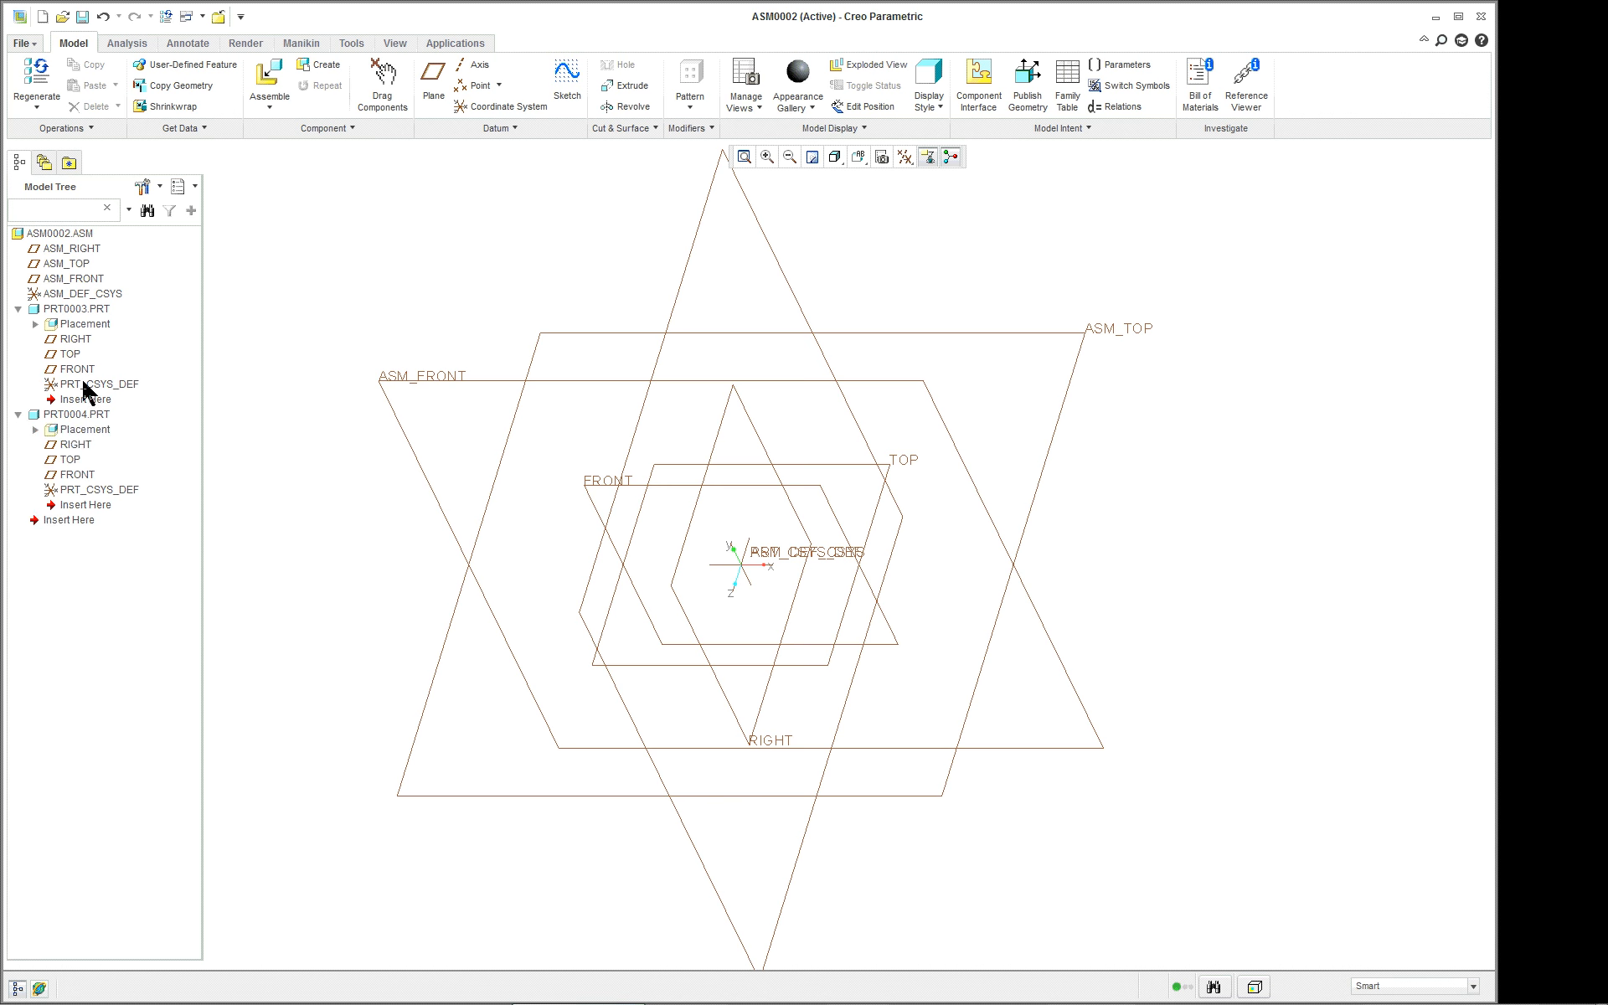
right_click(75, 309)
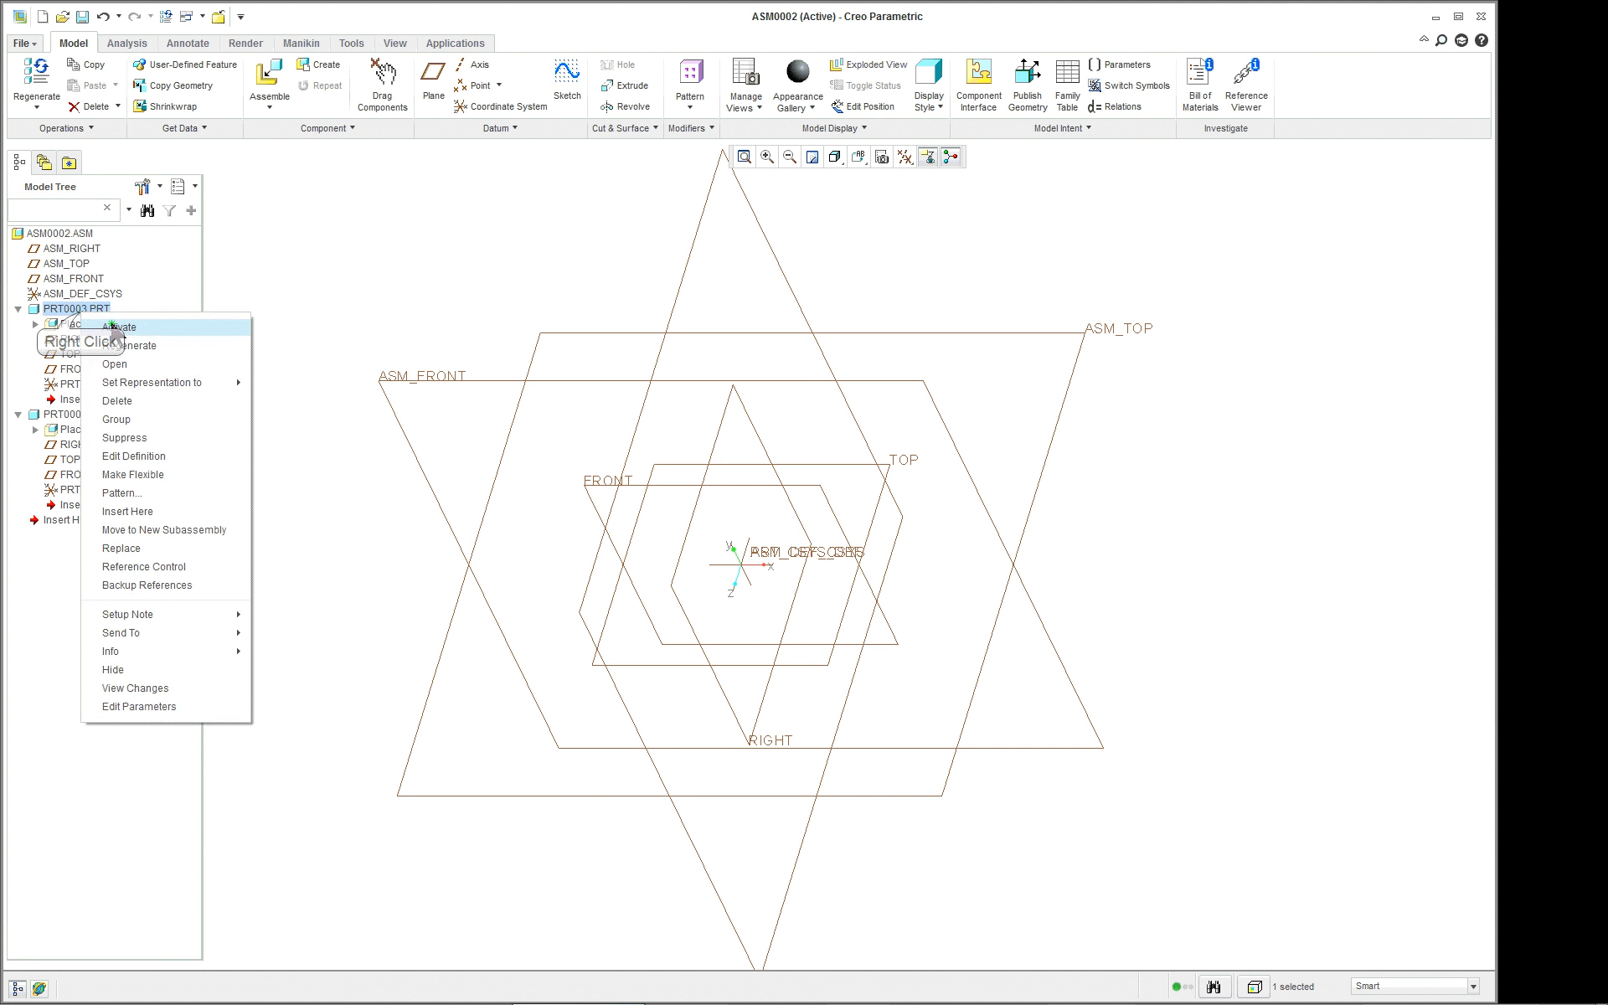
left_click(125, 327)
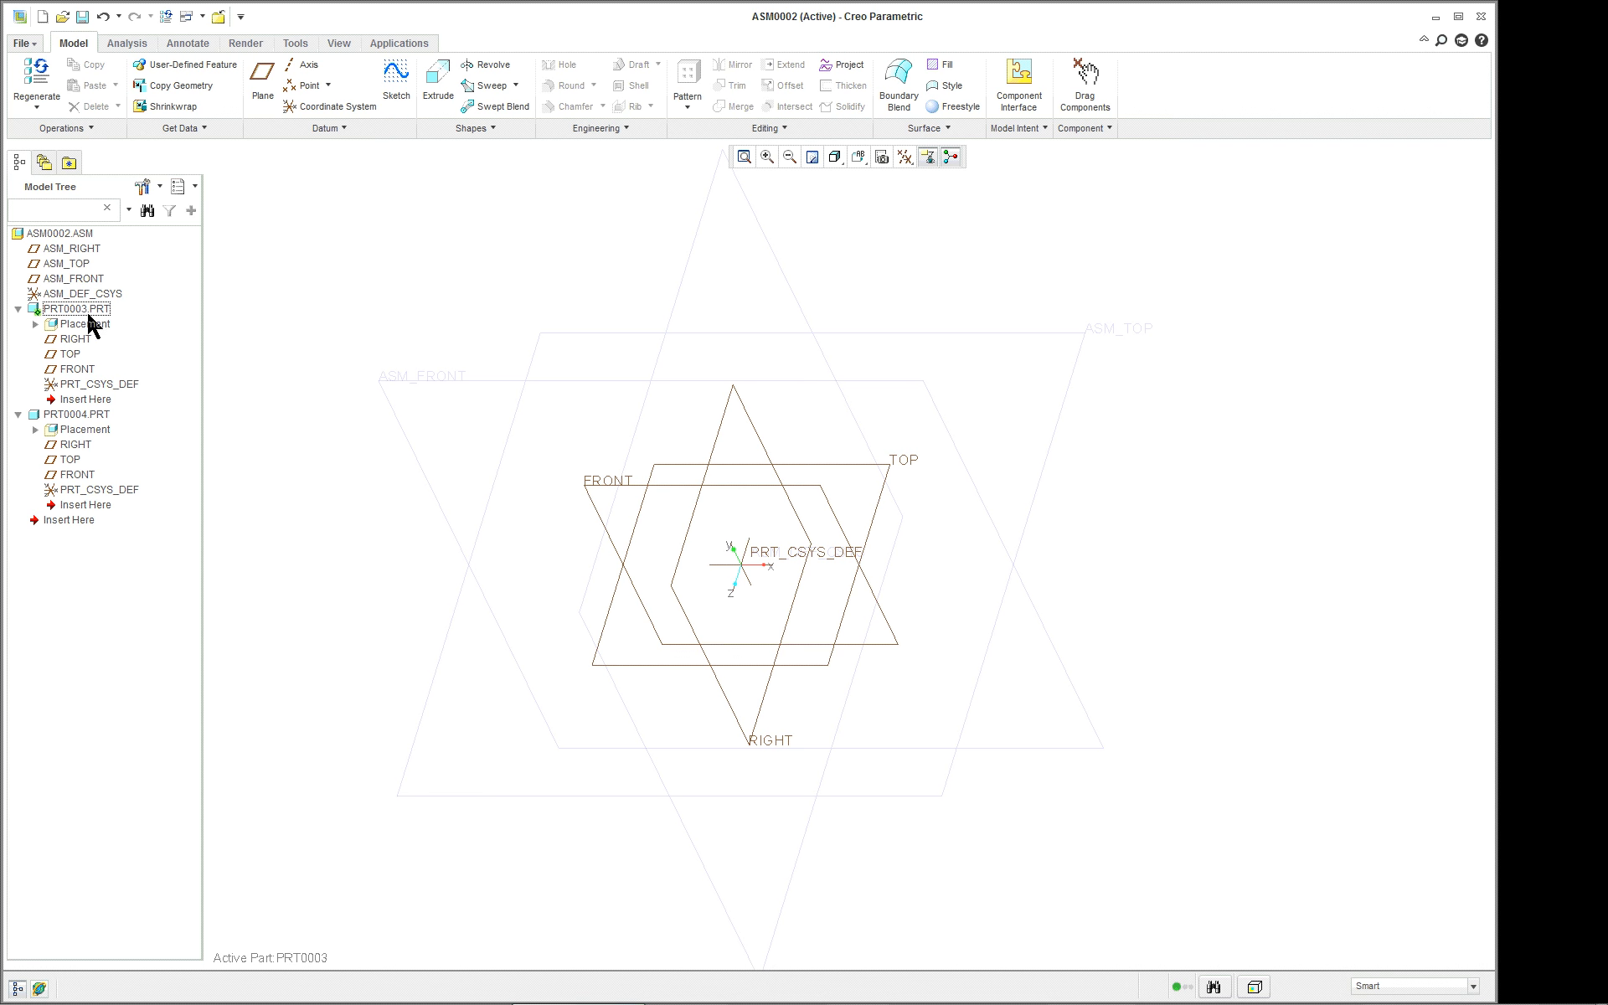
- Start an Extrude on PRT0003's FRONT plane and orient the view square to its sketch
left_click(77, 369)
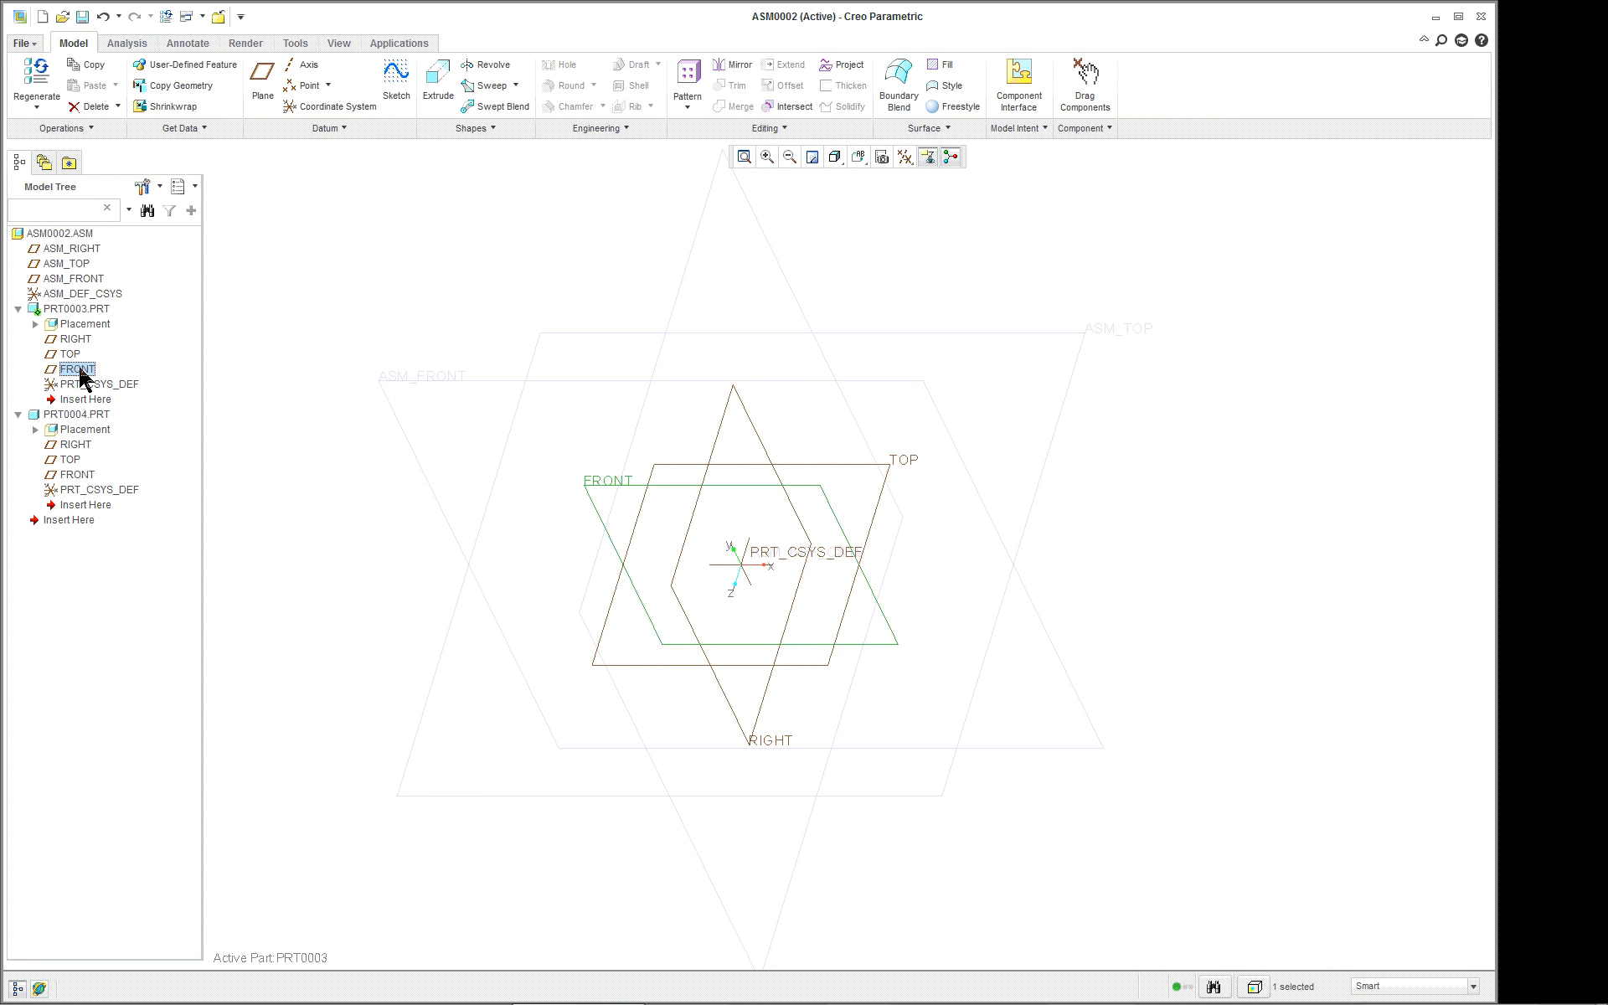
left_click(437, 80)
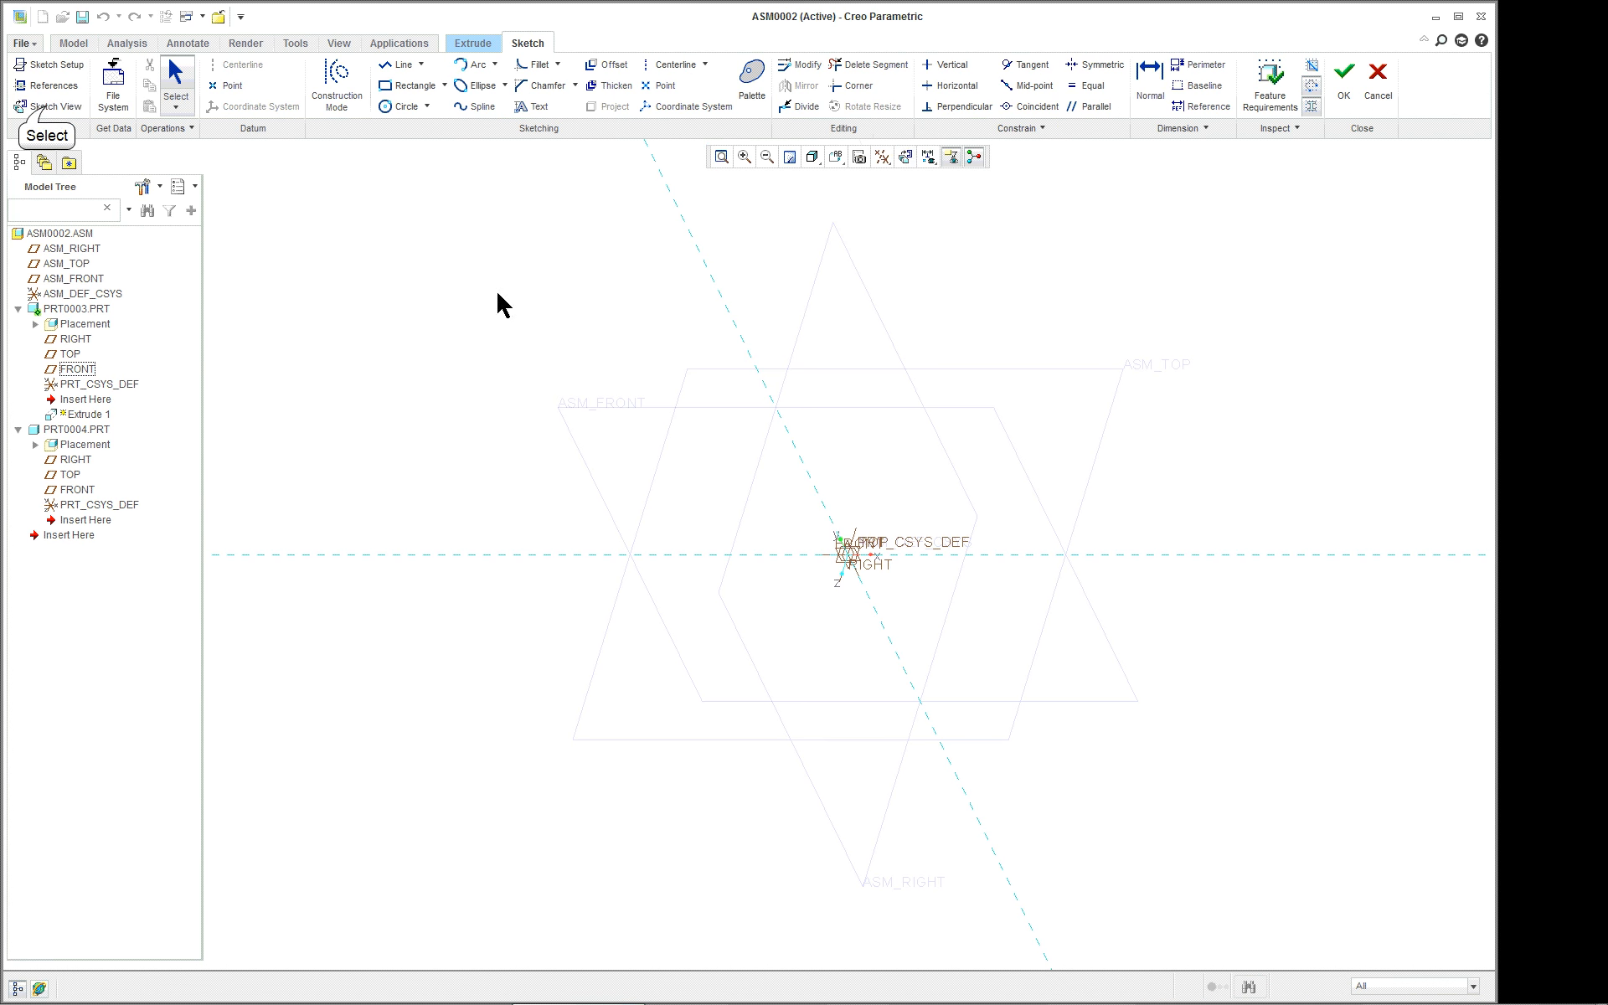
left_click(47, 106)
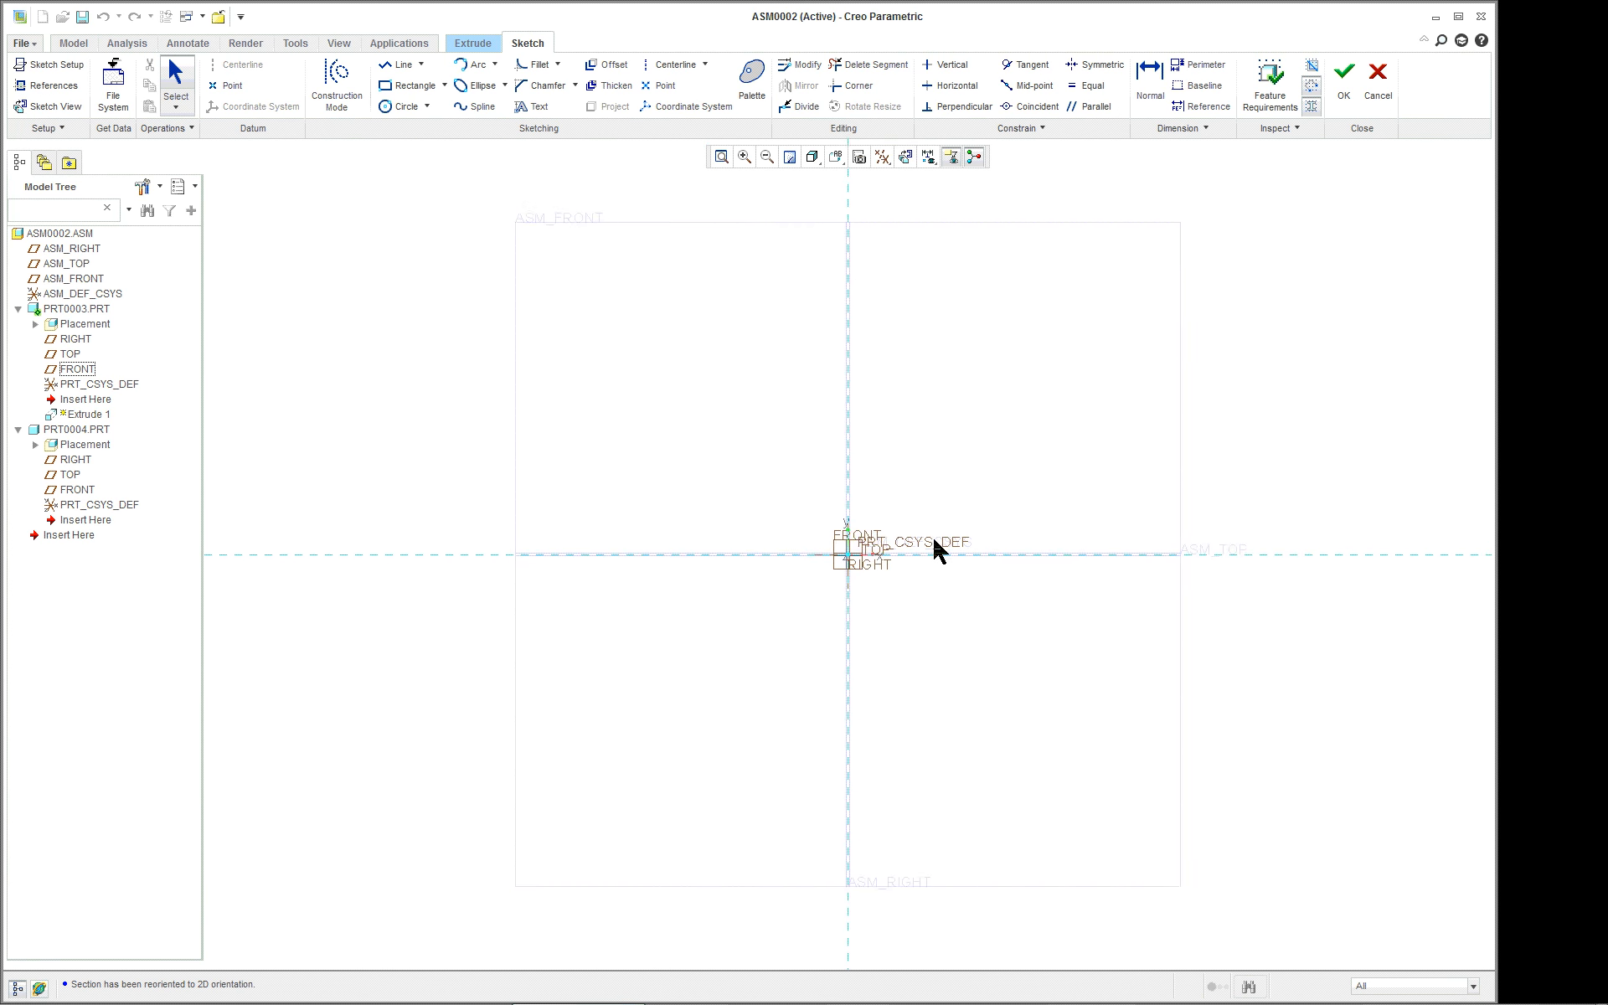
- Add a vertical construction centerline through the sketch origin, coincident with the vertical reference
scroll(736, 480, "down", 2)
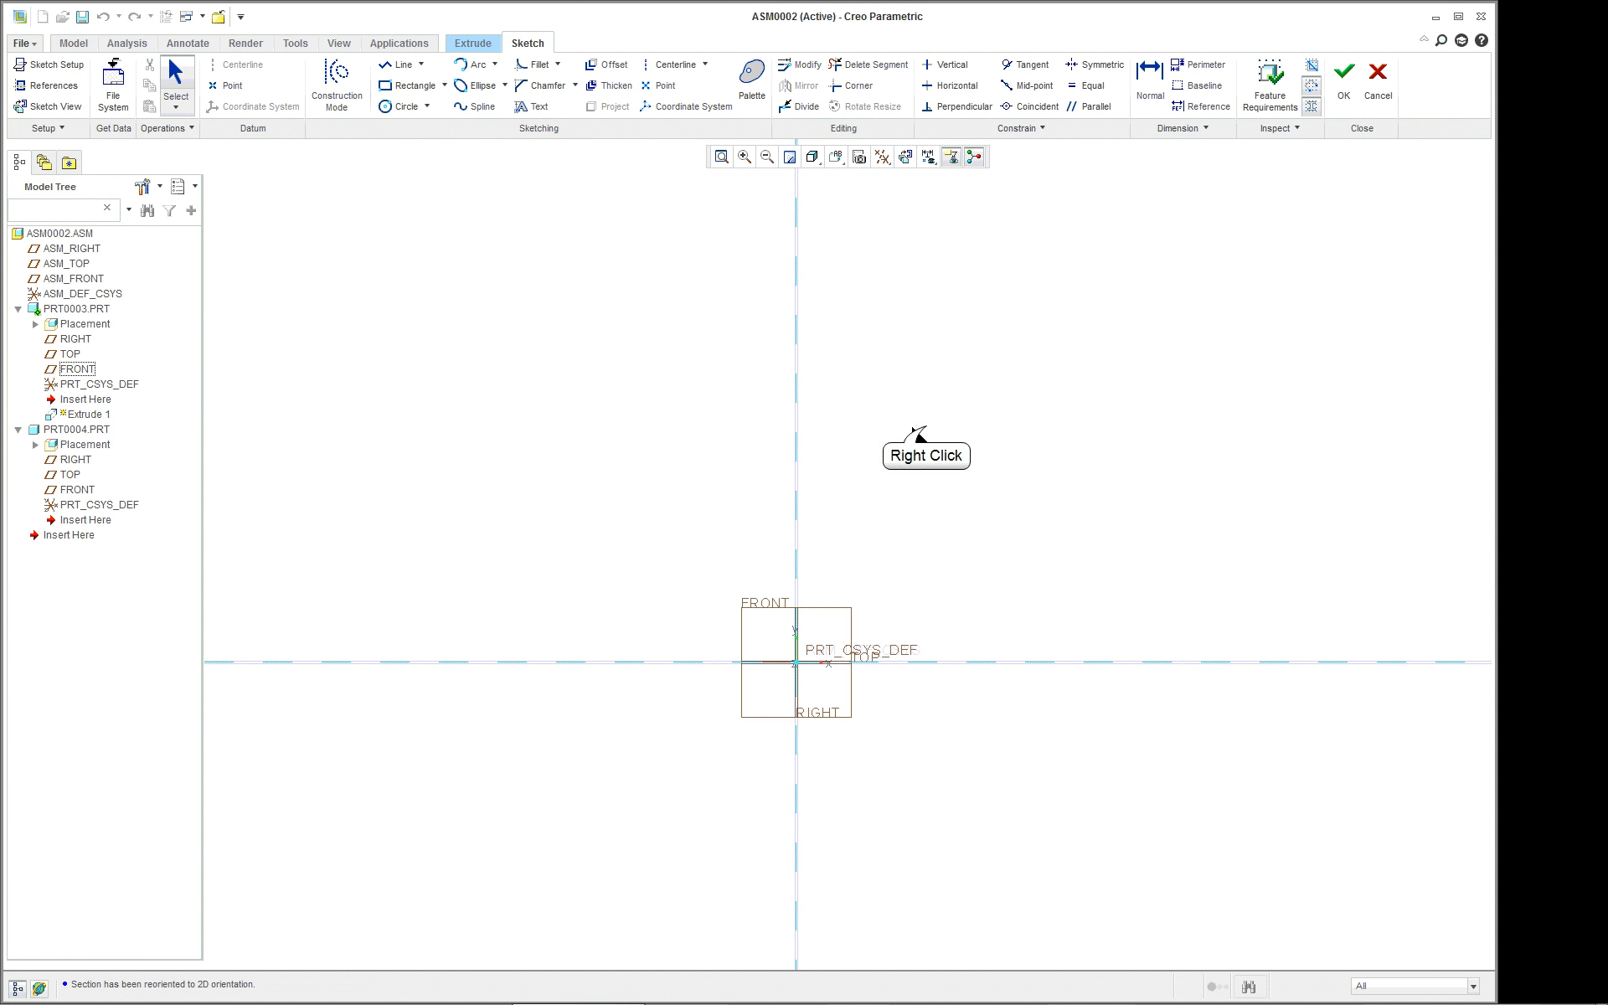
right_click(926, 427)
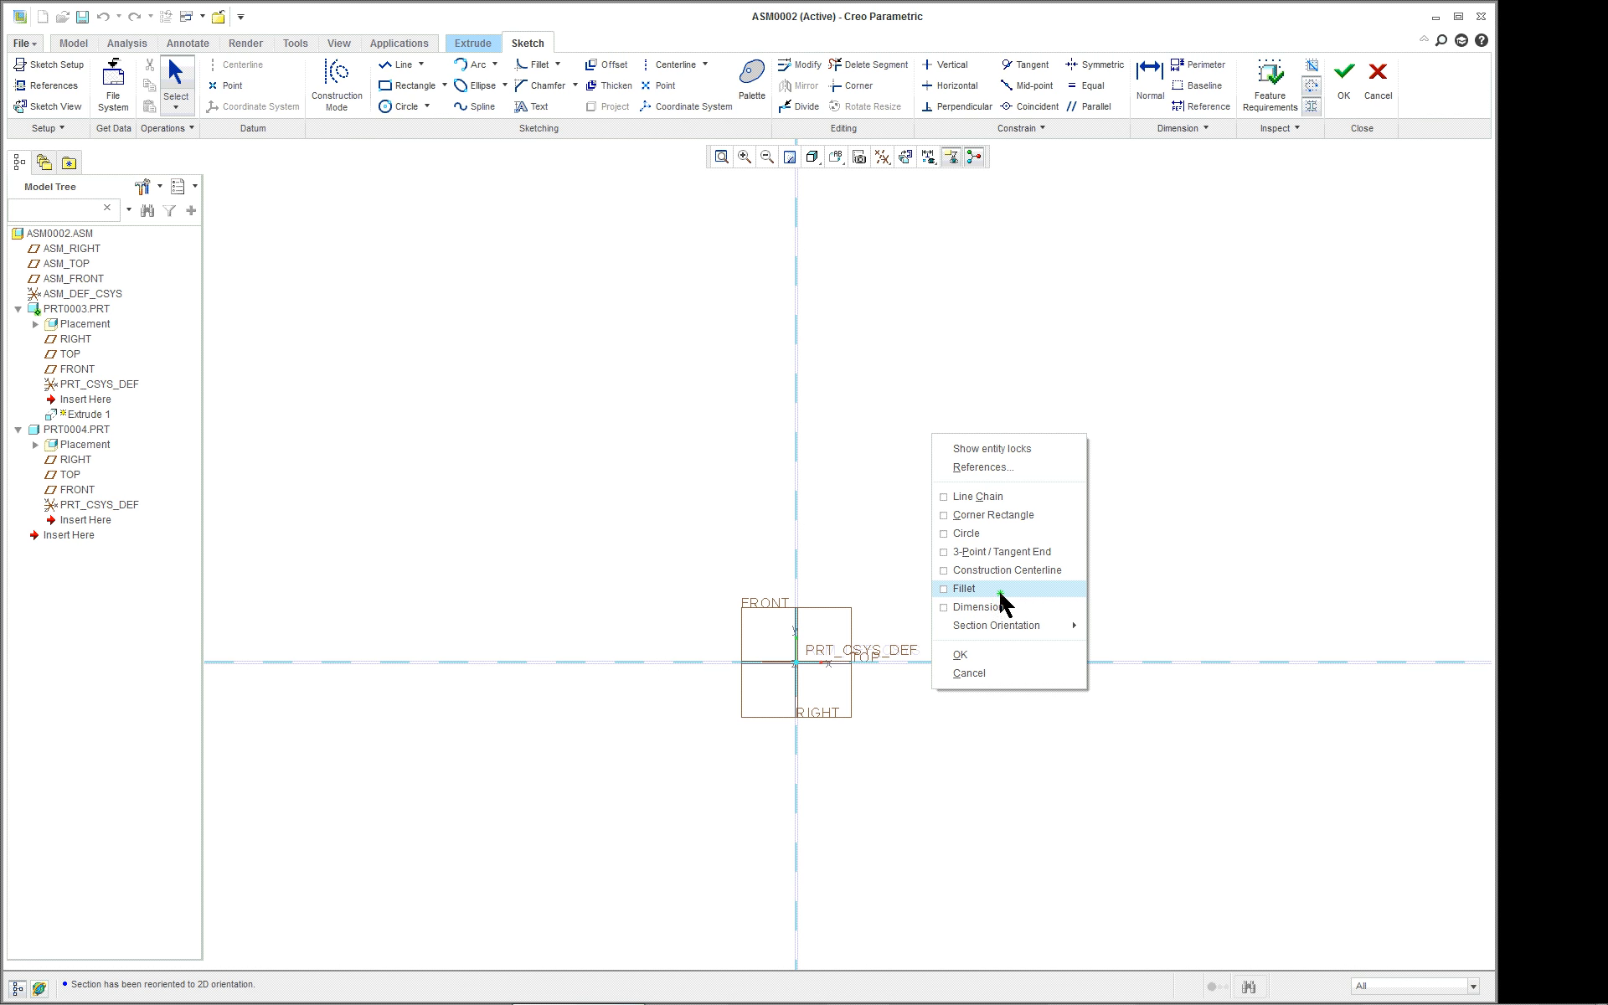
left_click(1006, 570)
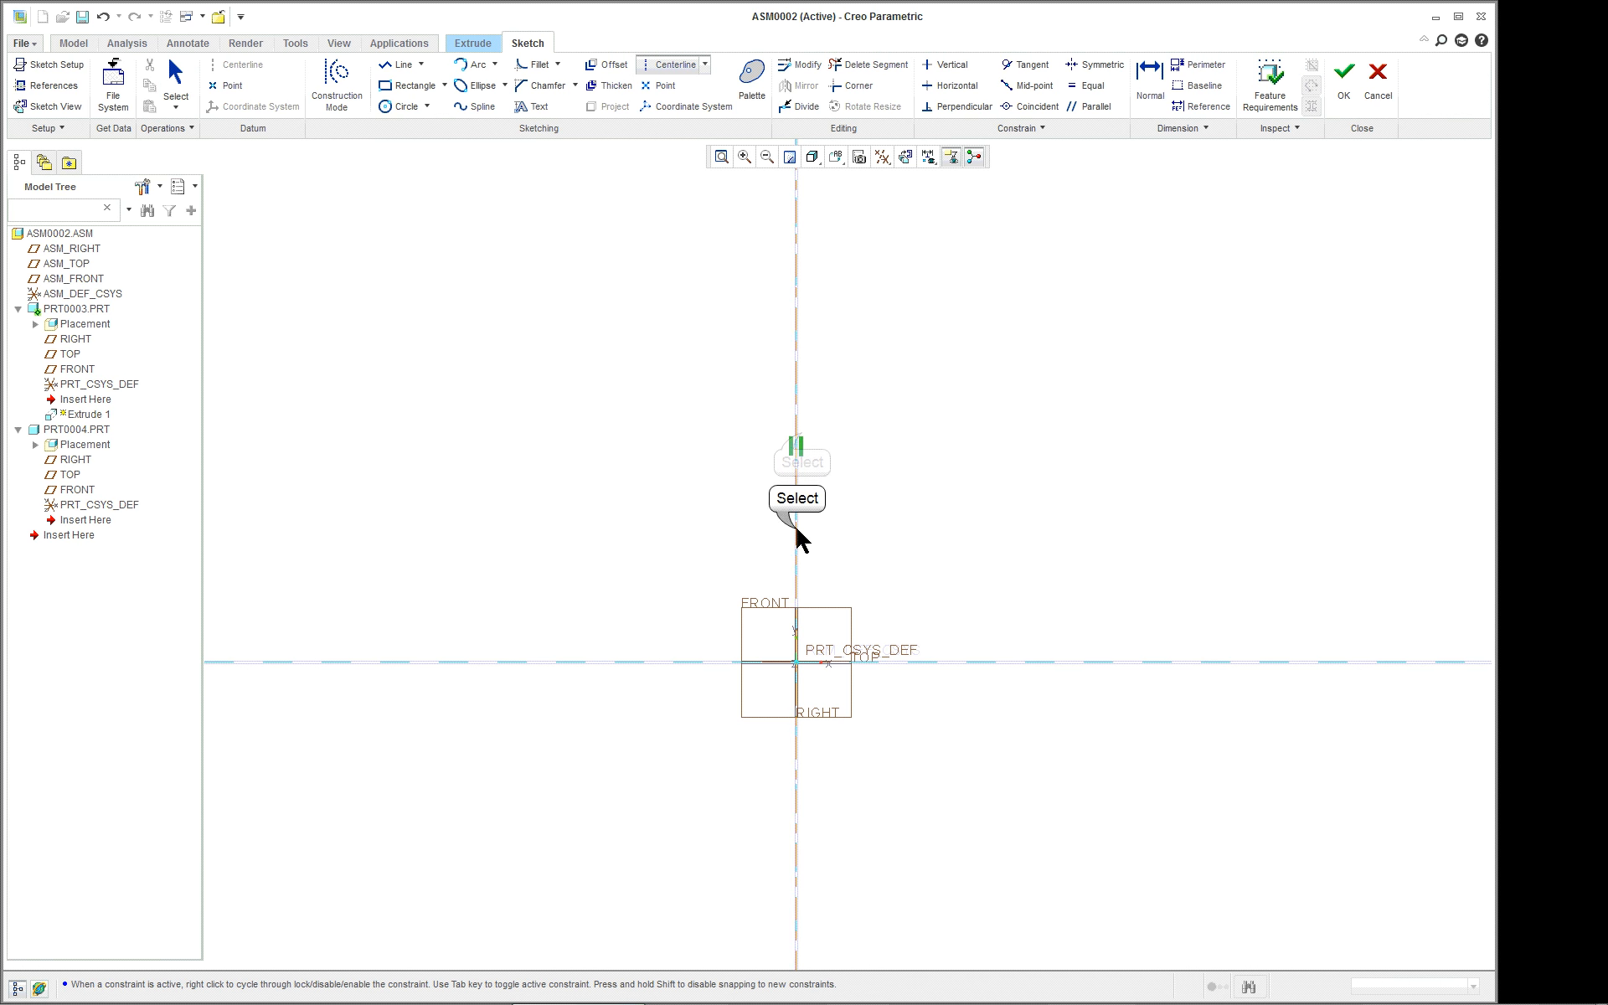
middle_click(876, 484)
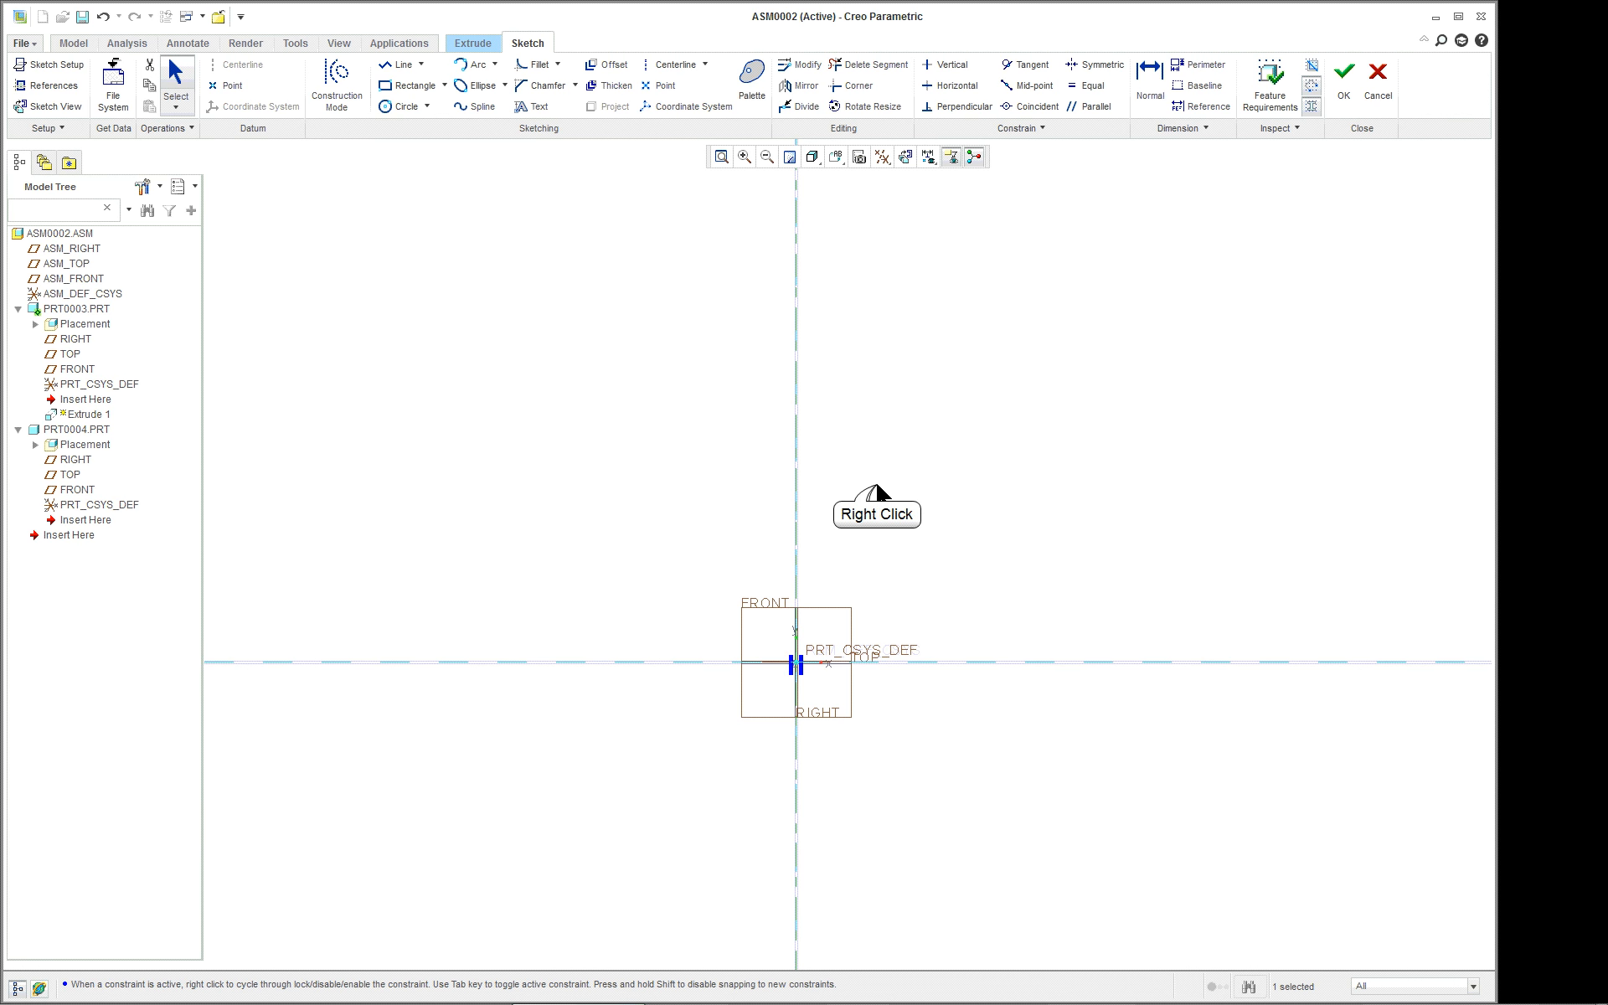
- Sketch a downward-bulging center-and-ends arc of radius about 14.87, centered on the vertical centerline above the origin, with level endpoints
right_click(877, 487)
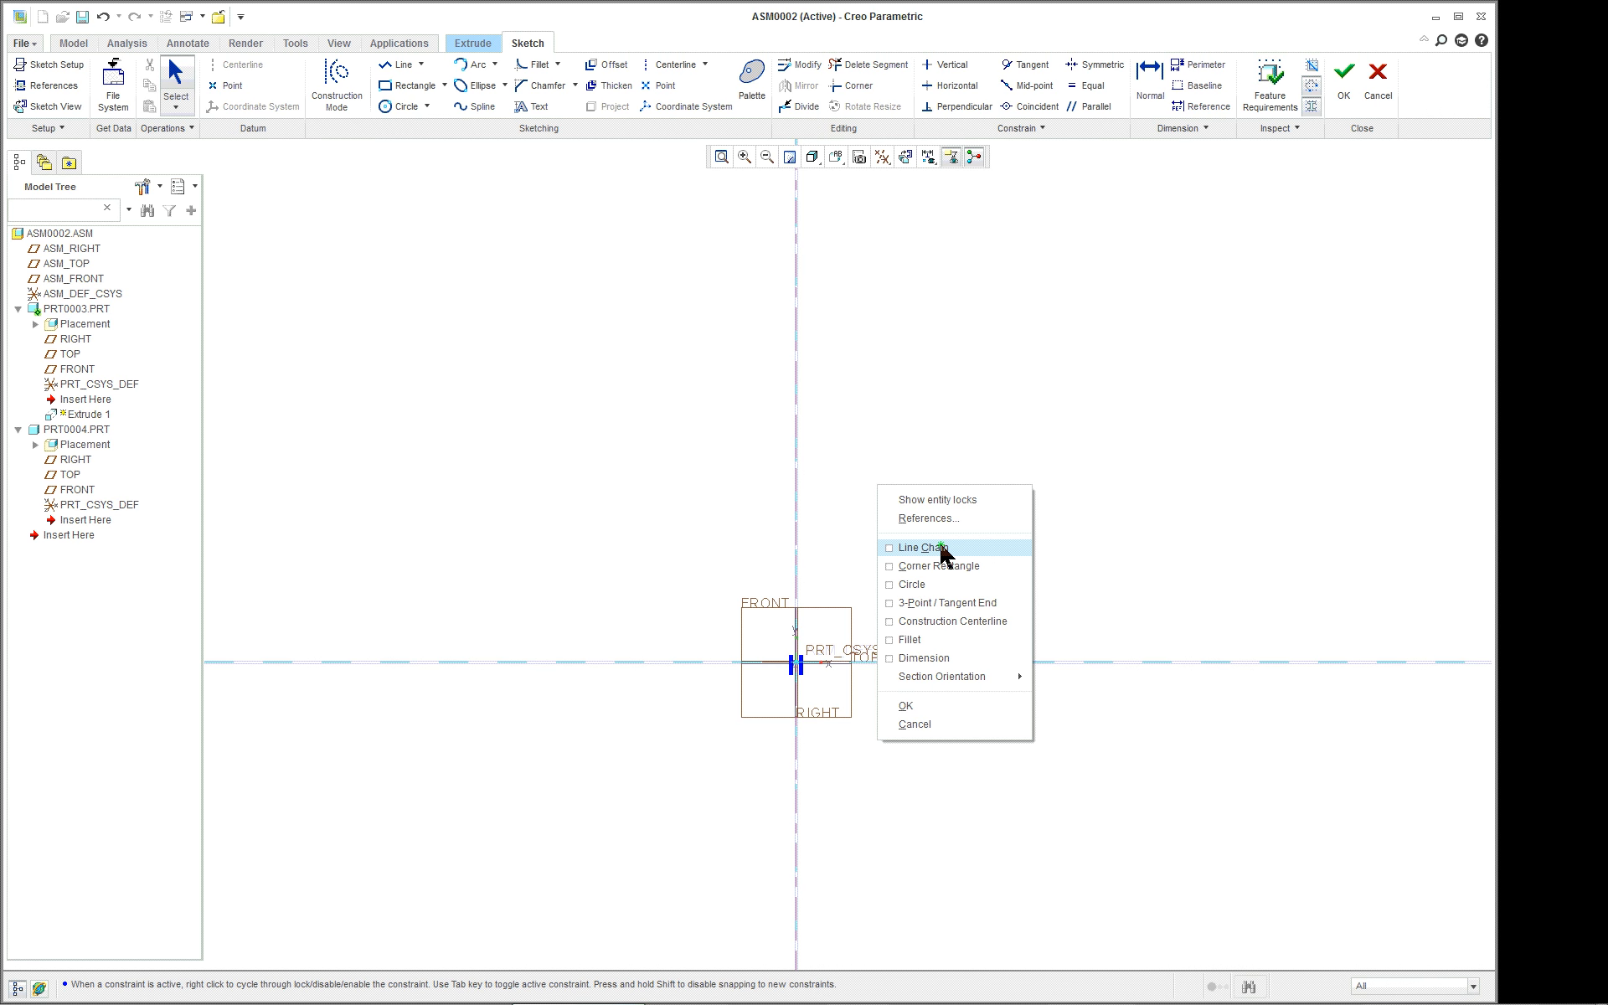
left_click(942, 548)
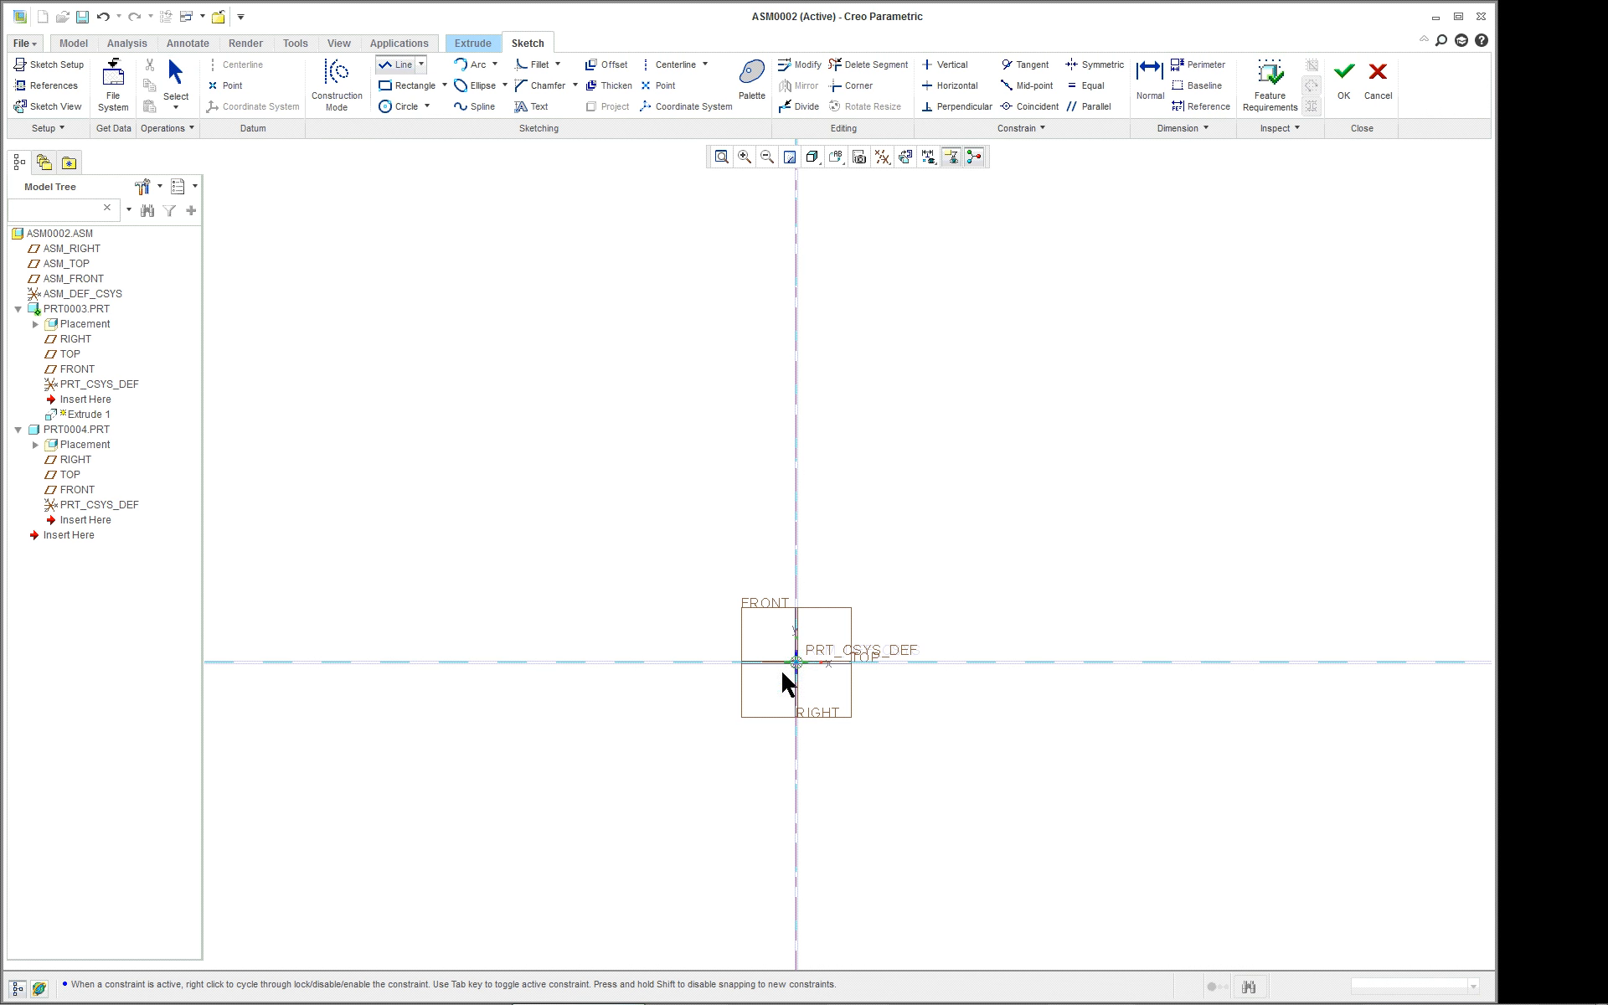
scroll(809, 673, "down", 2)
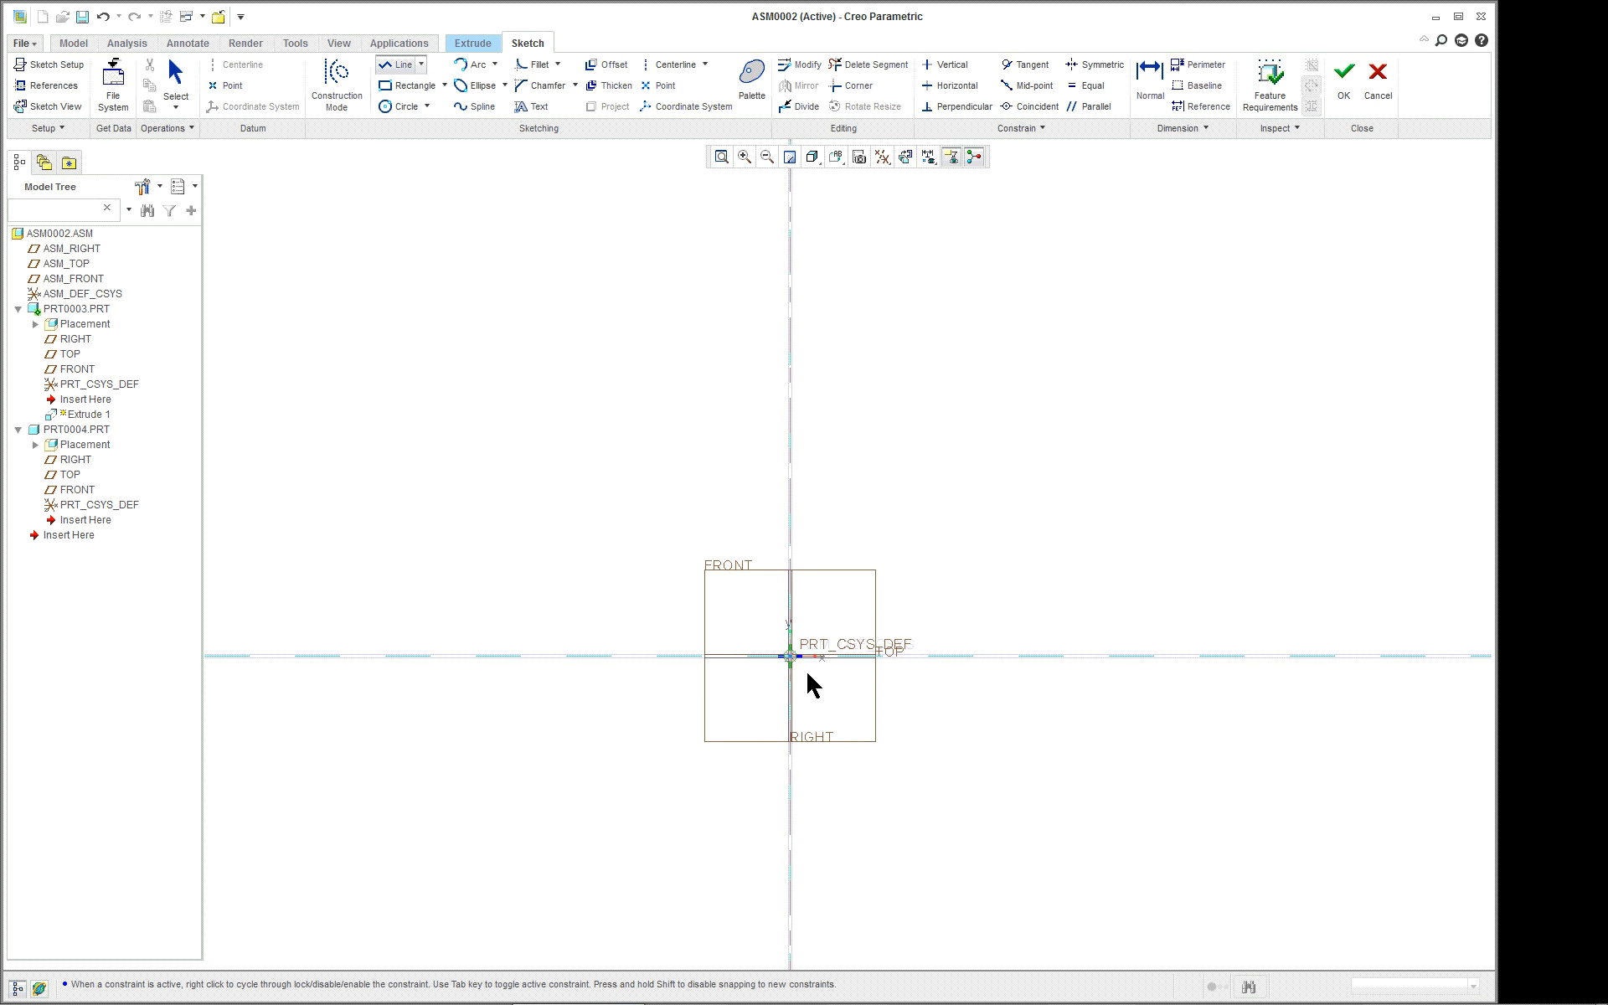
scroll(808, 672, "down", 2)
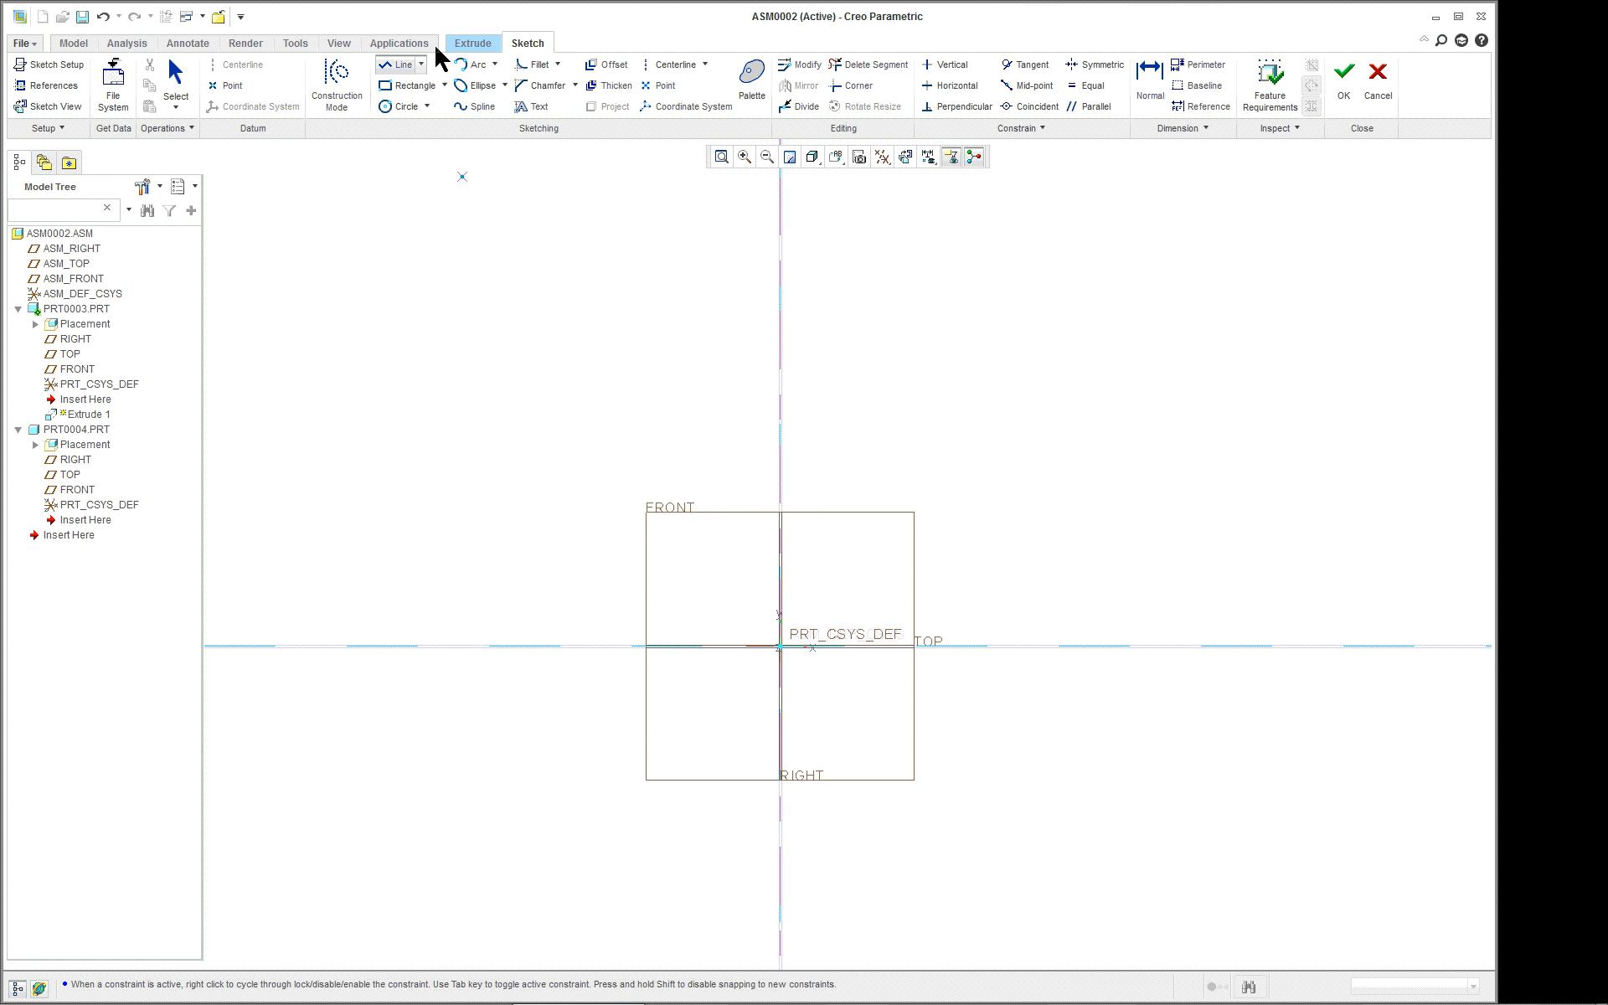
left_click(494, 64)
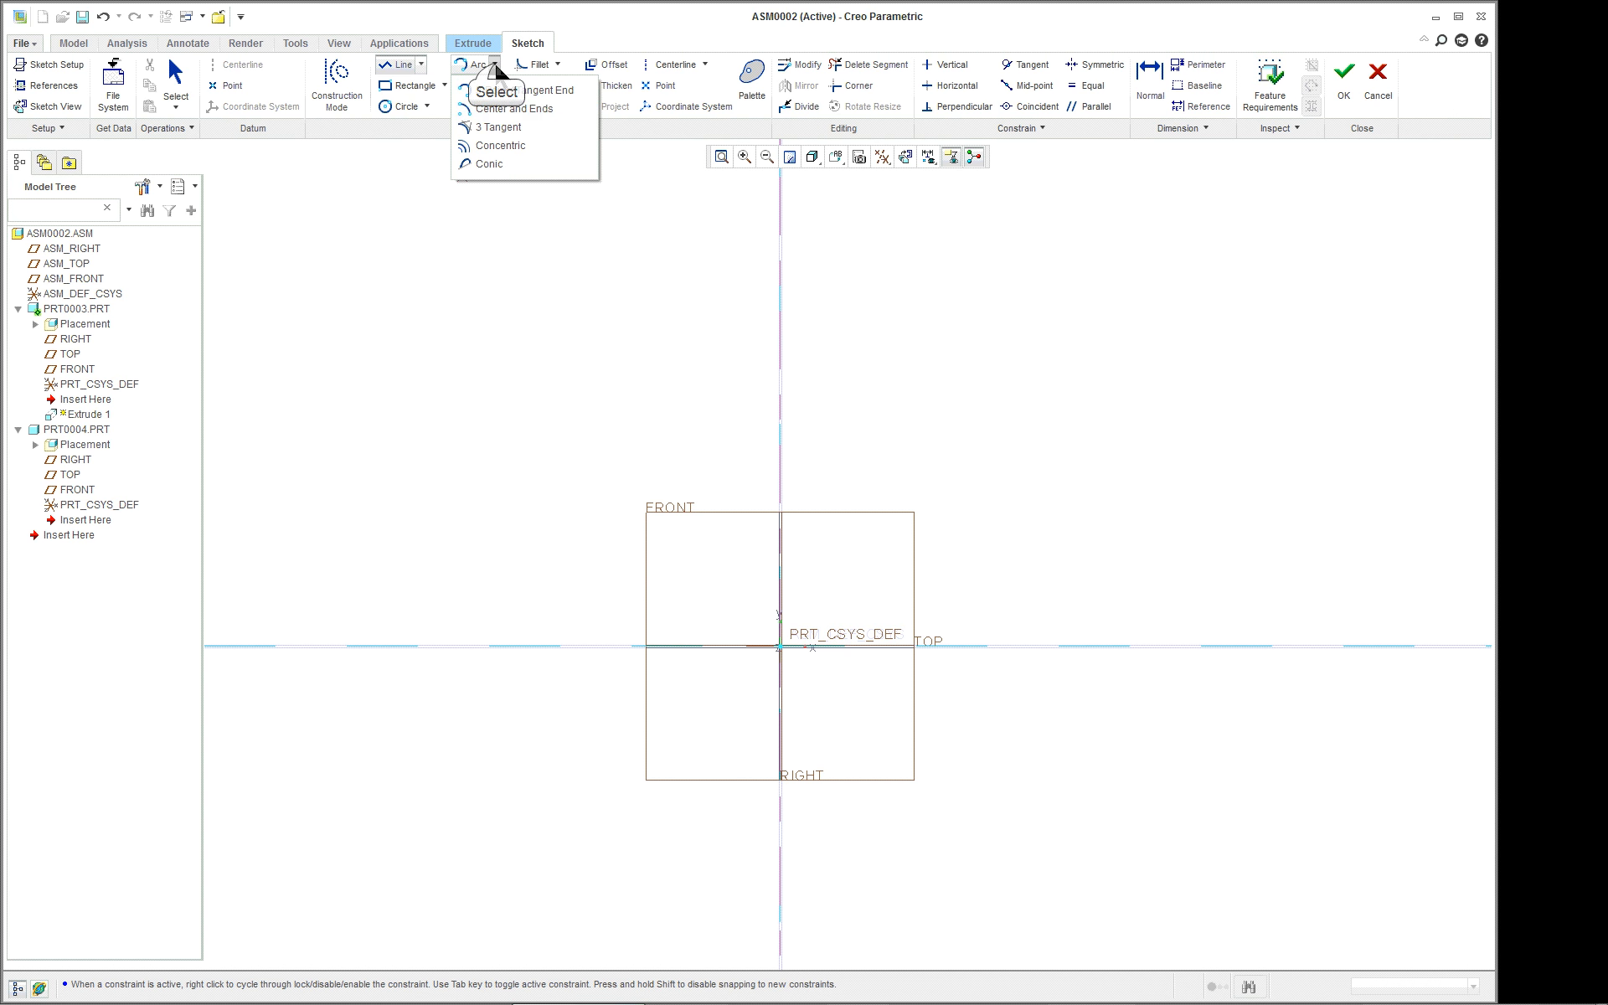
left_click(542, 110)
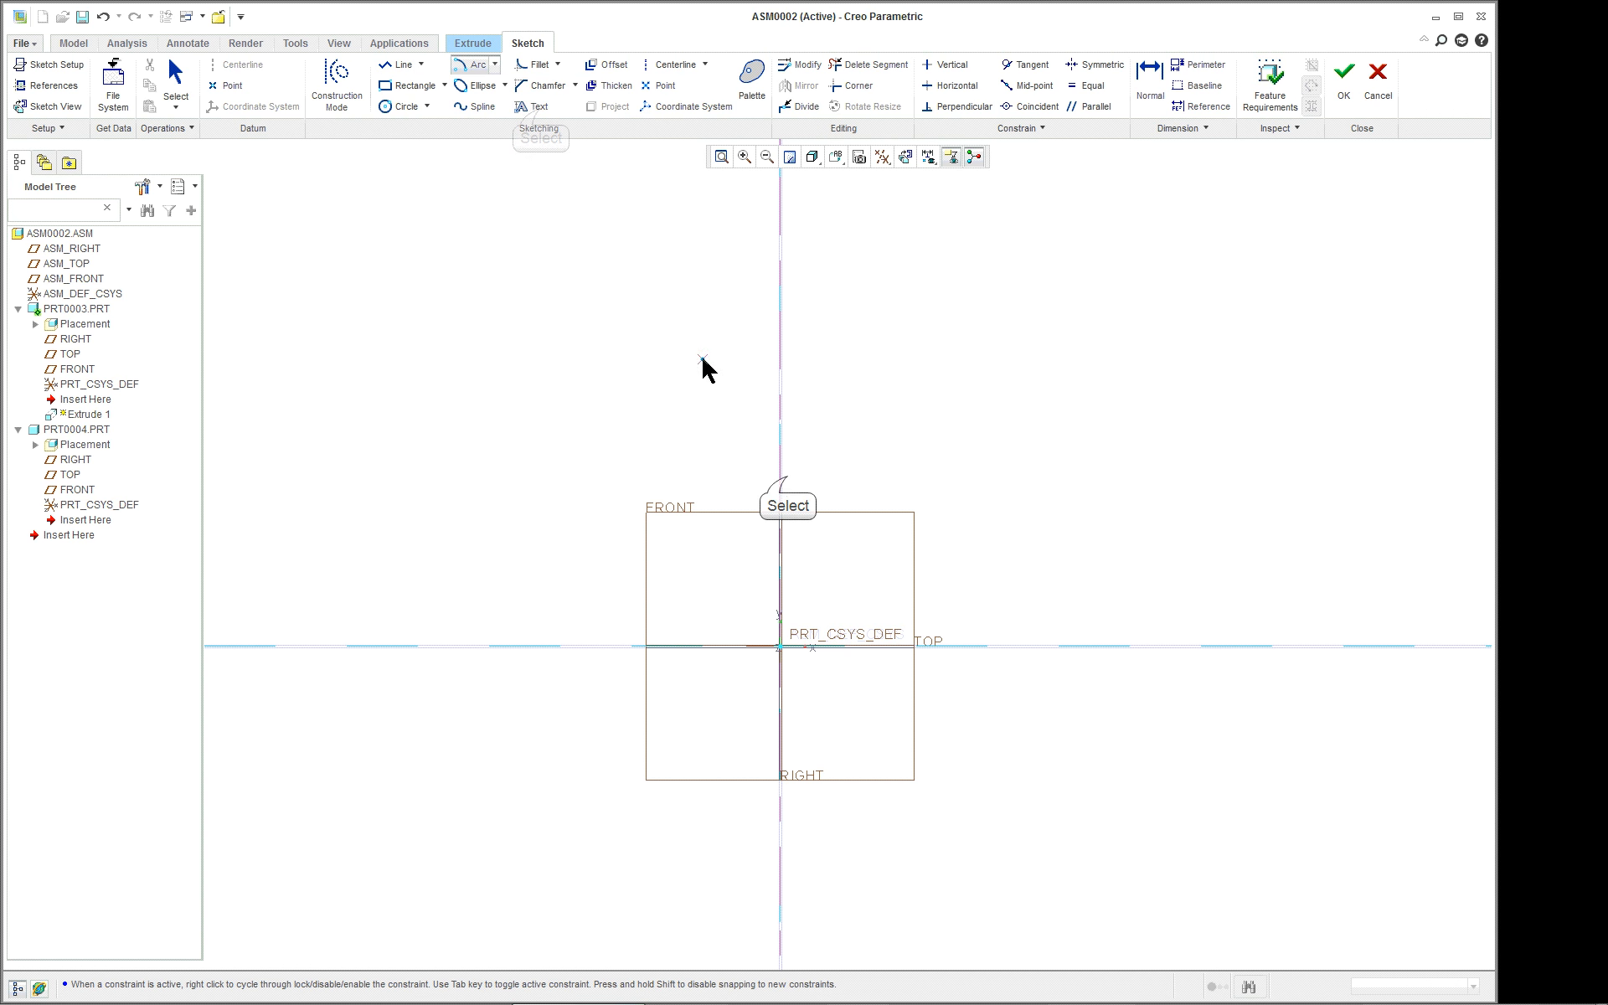
left_click(779, 476)
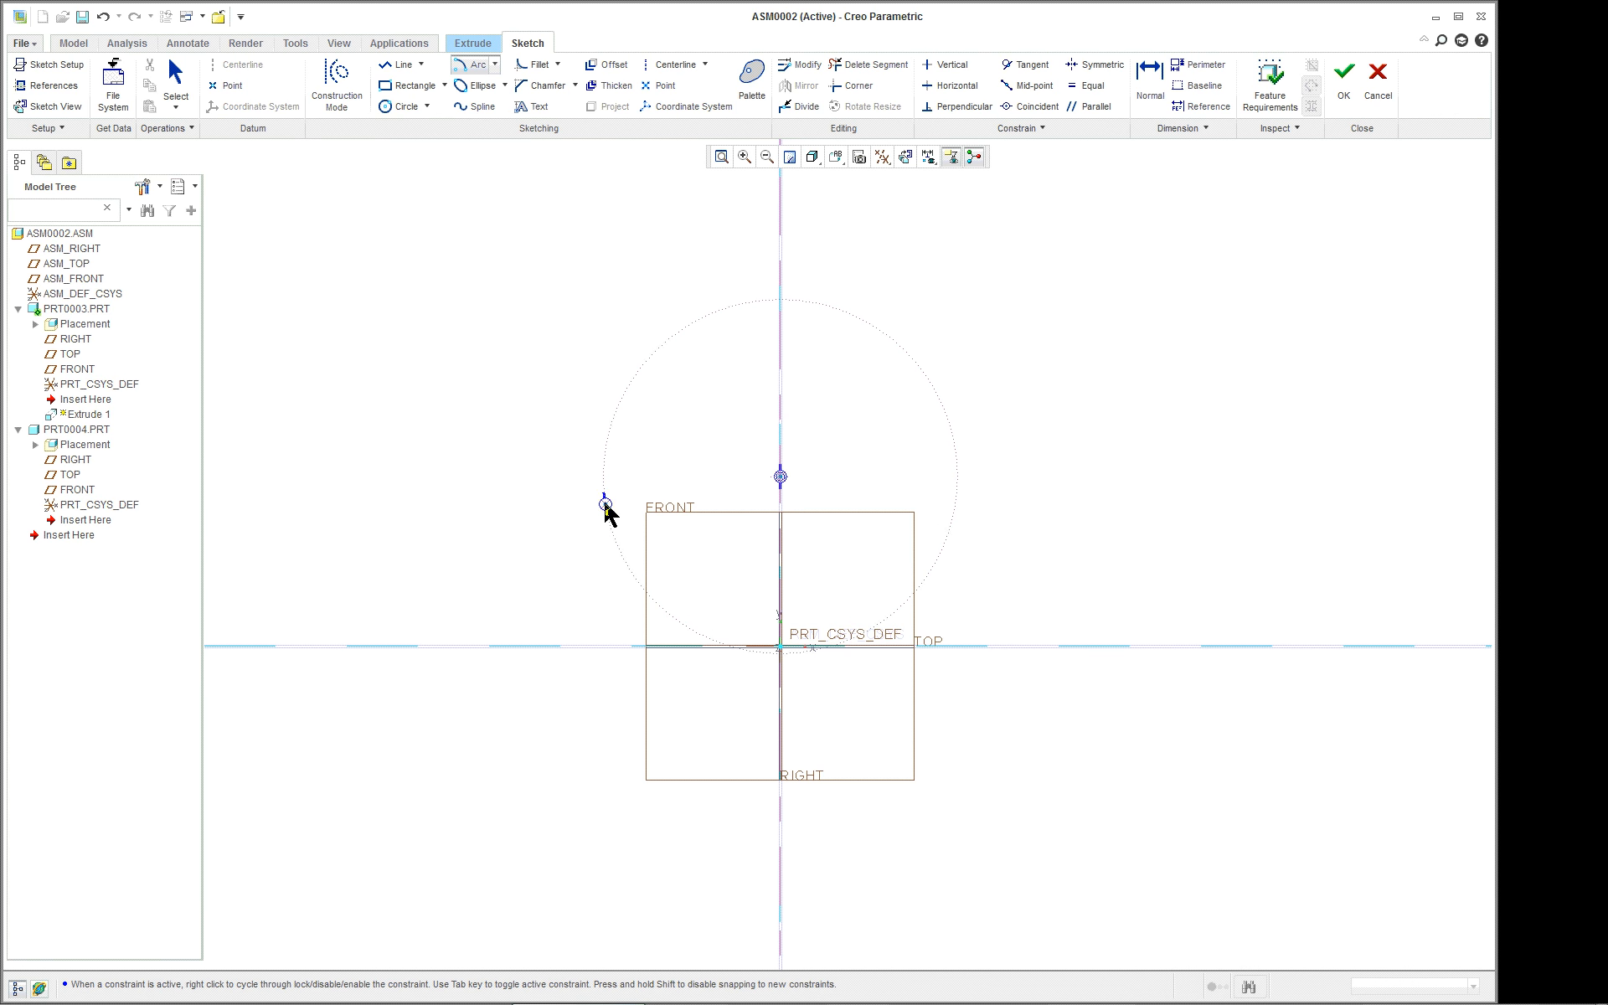
left_click(605, 526)
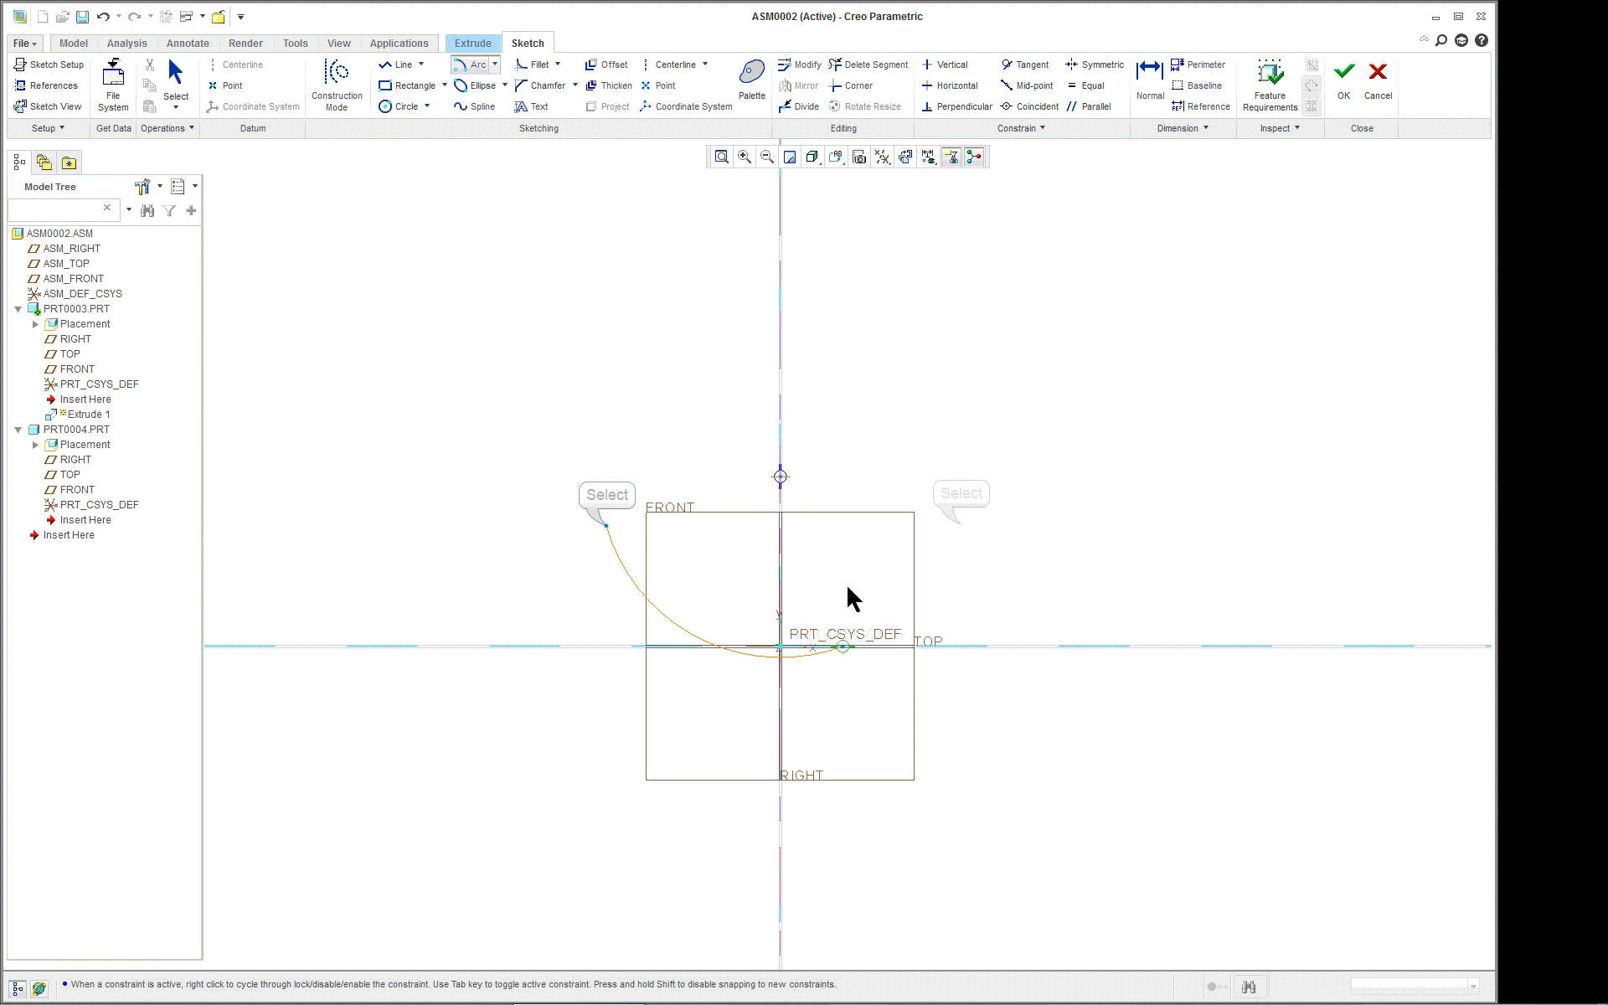
left_click(960, 525)
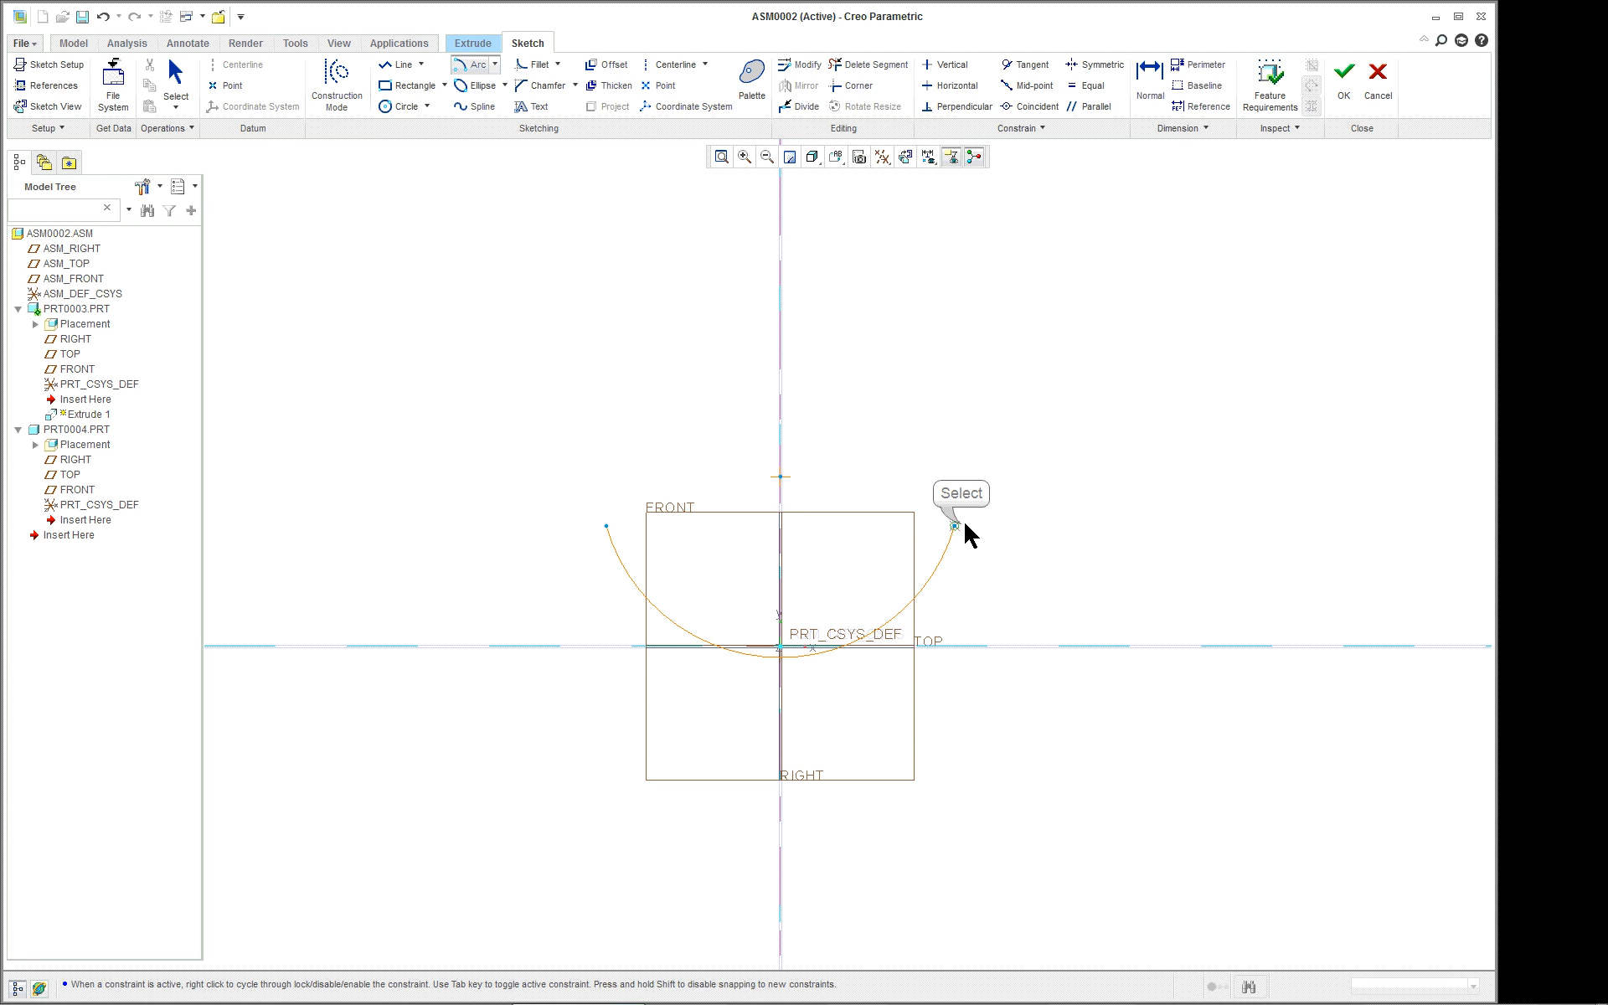
middle_click(1004, 438)
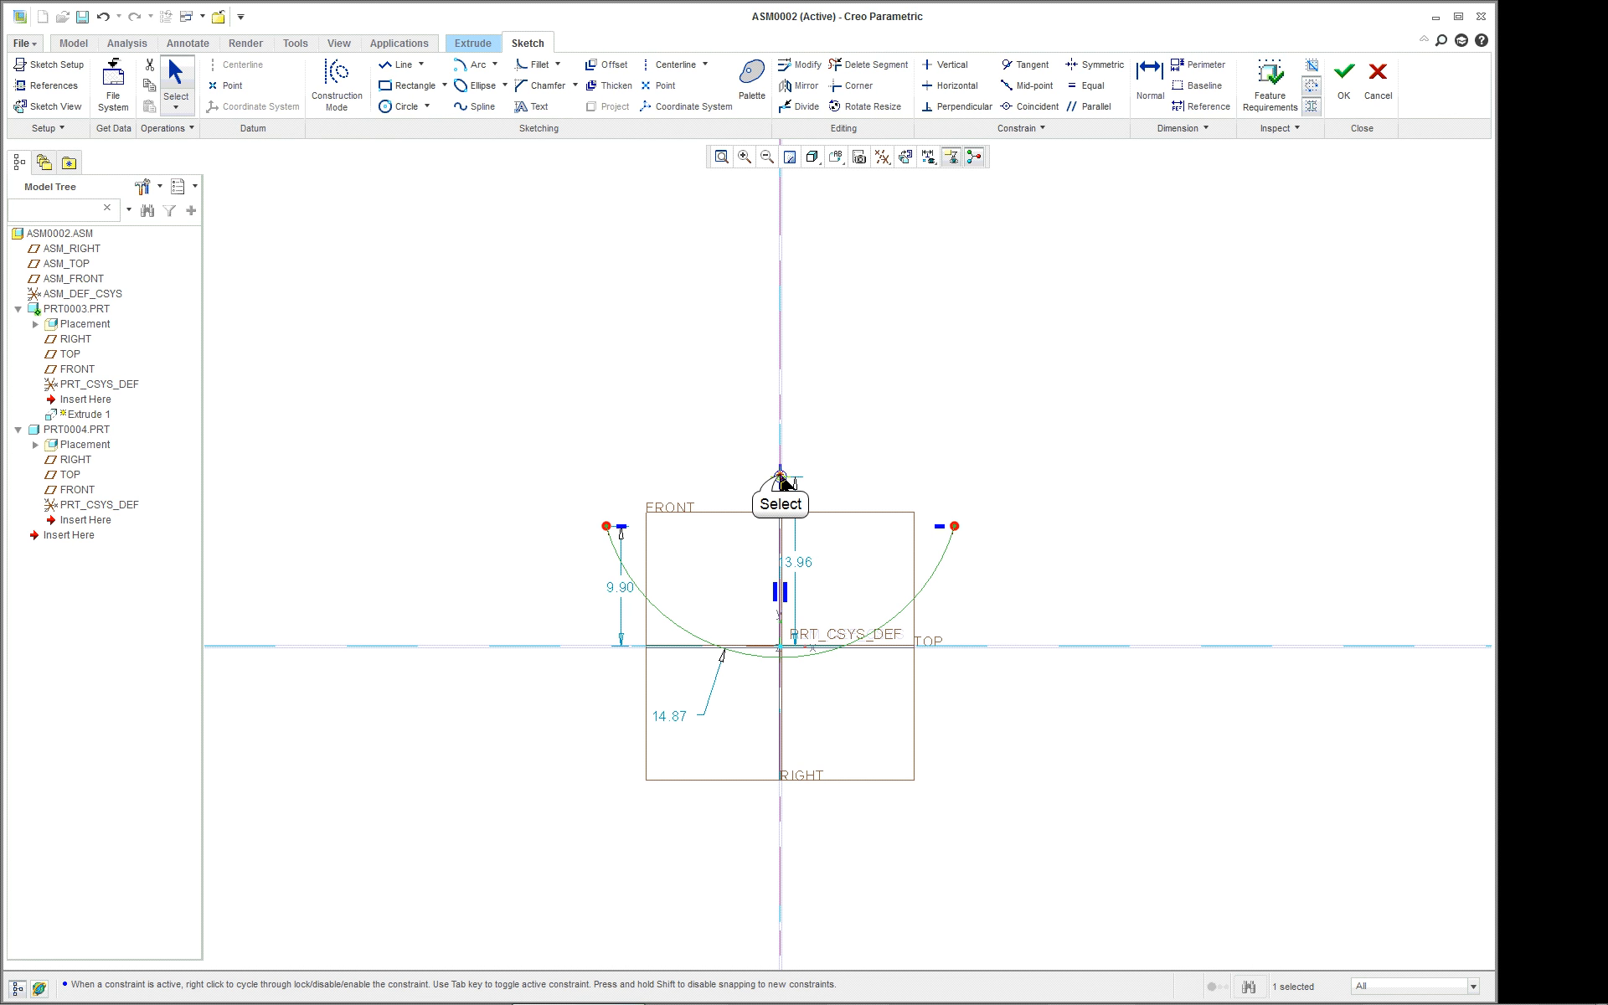
- Move the arc up along the centerline and reshape it to a radius of about 15.77, centered about 28.28 above the horizontal reference
left_click_drag(781, 481, 772, 276)
left_click_drag(607, 329, 603, 377)
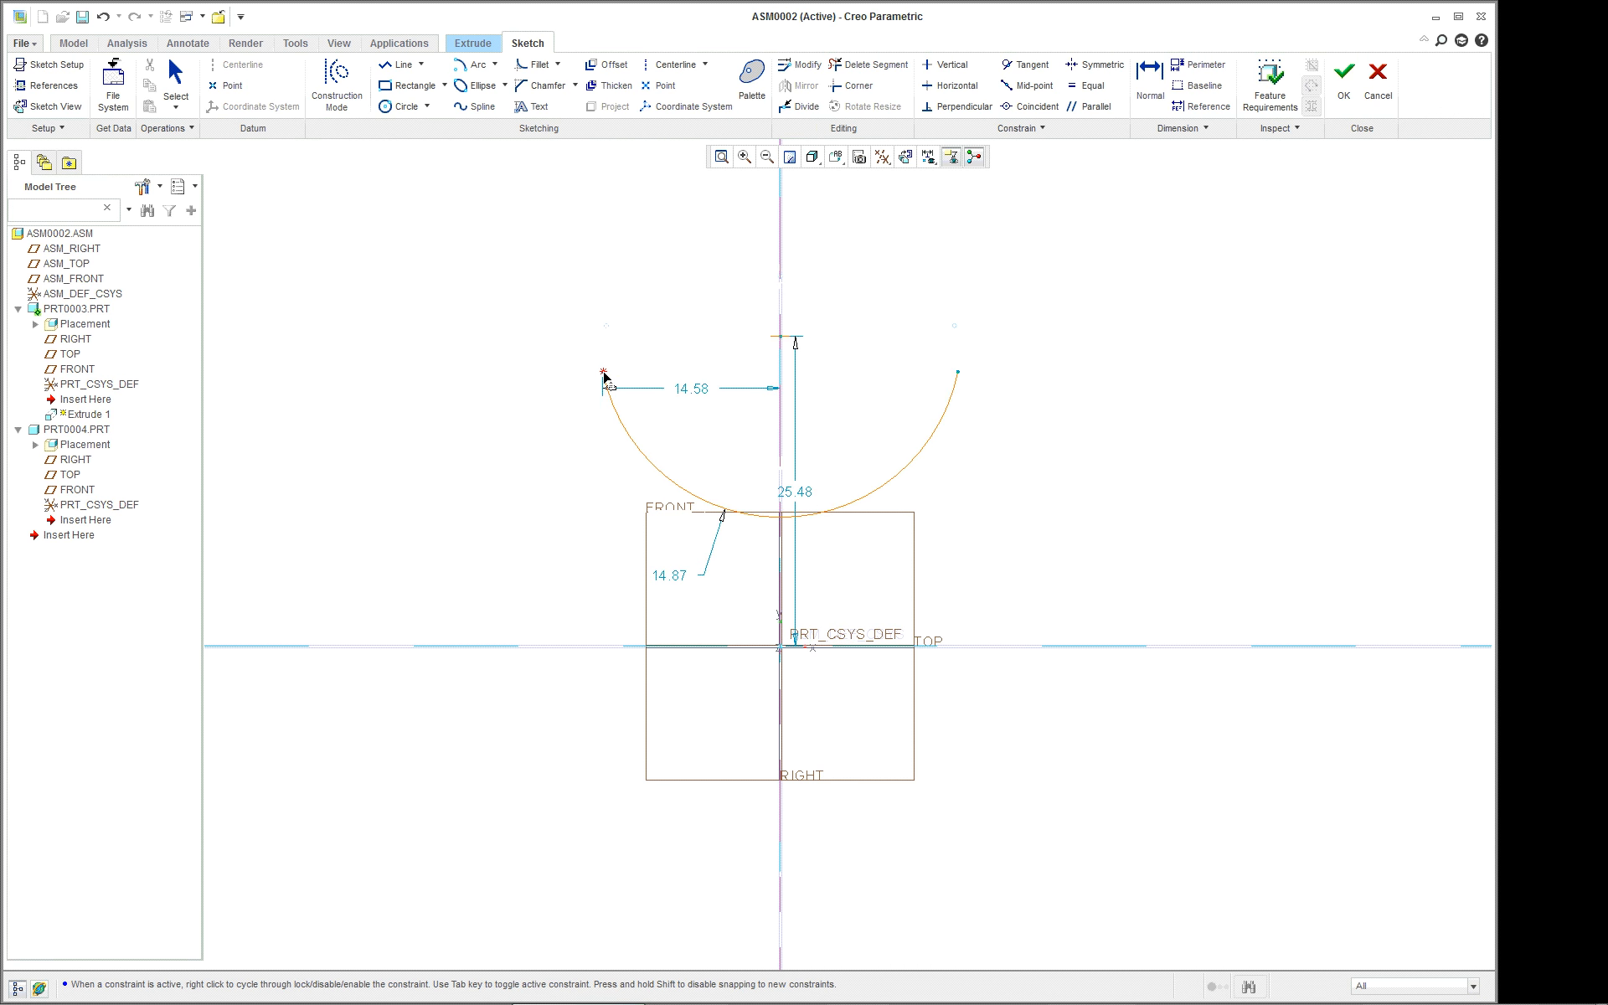
middle_click(603, 377)
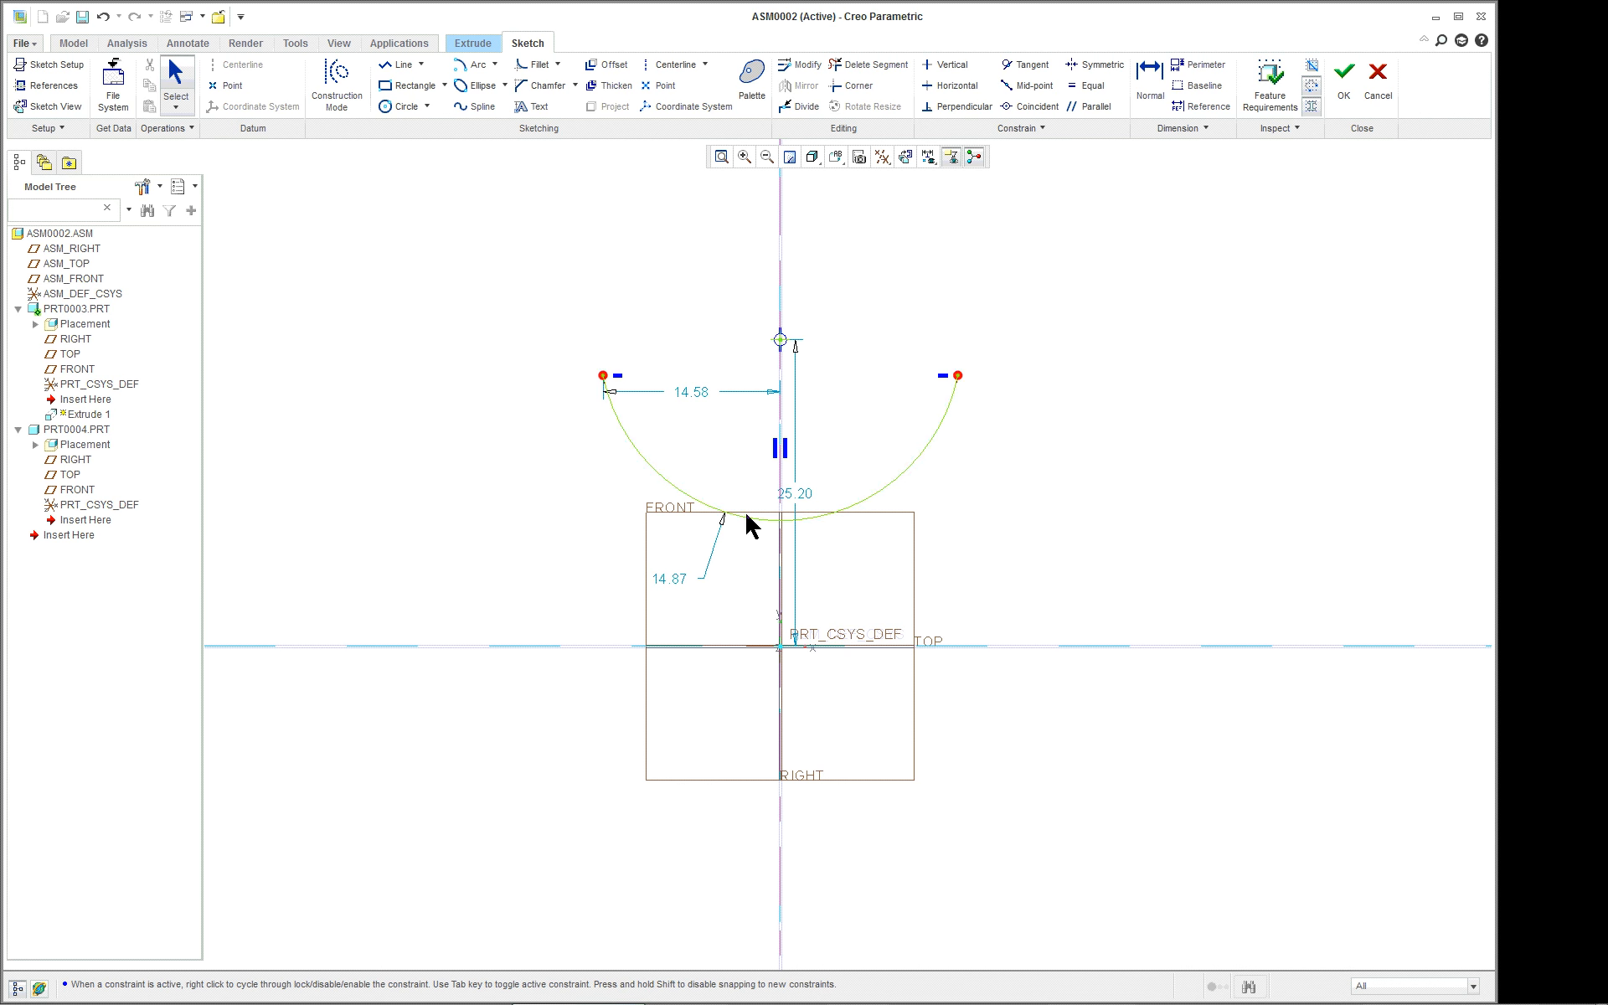
scroll(951, 411, "up", 1)
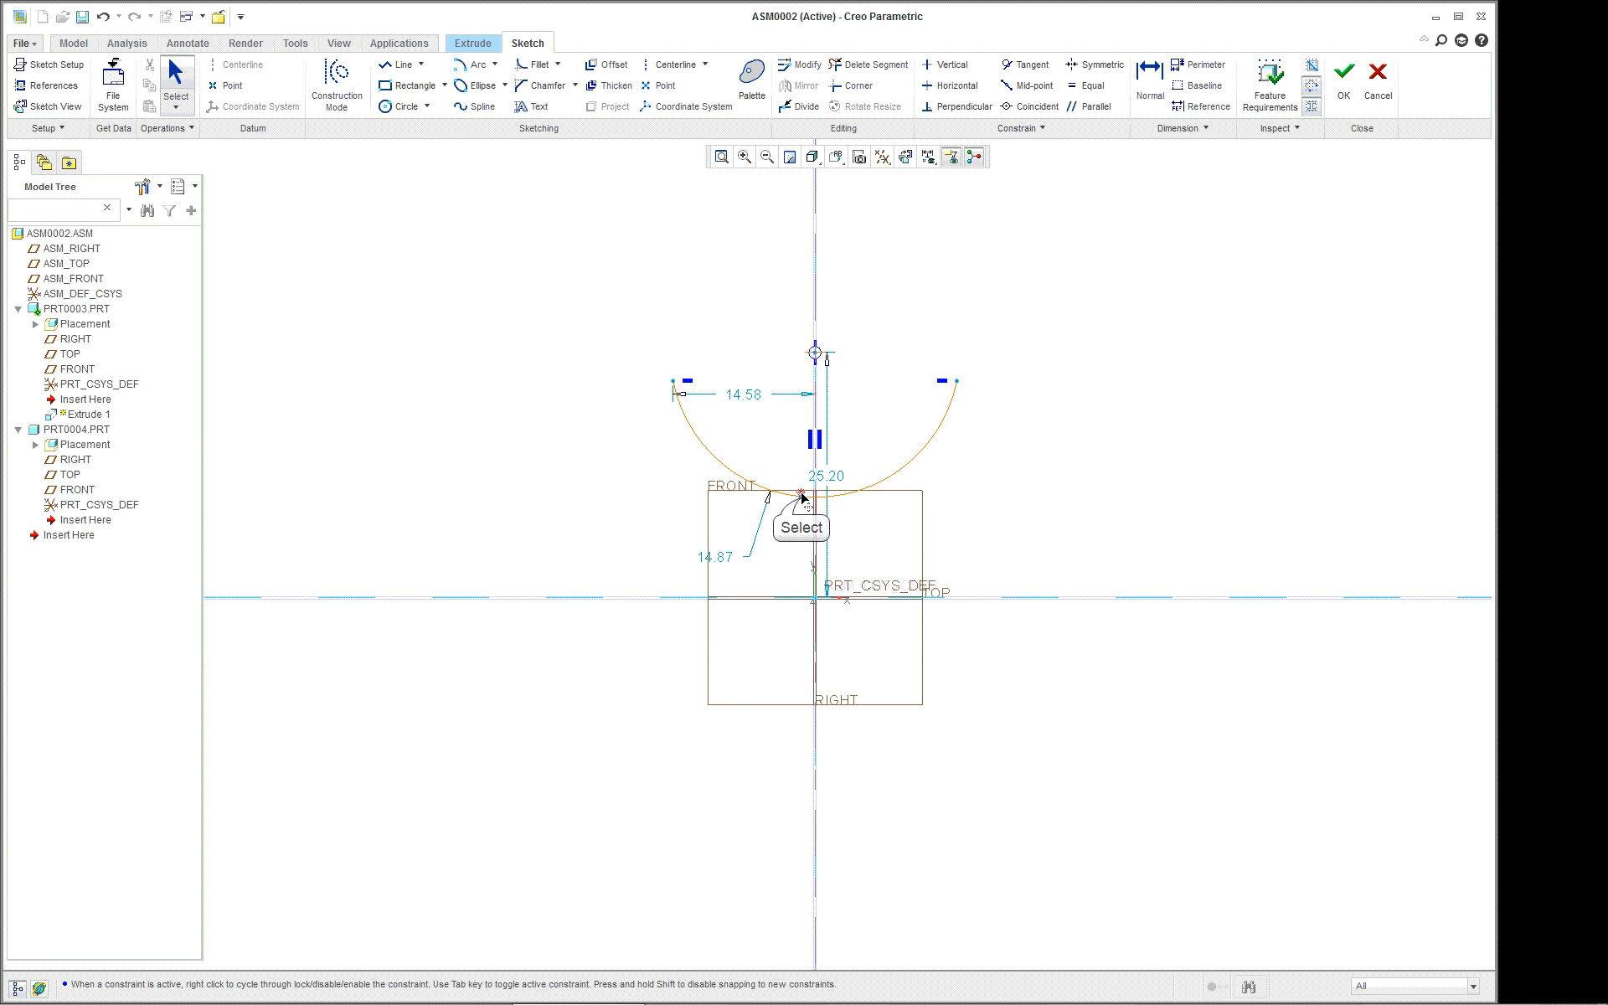
left_click_drag(807, 499, 805, 475)
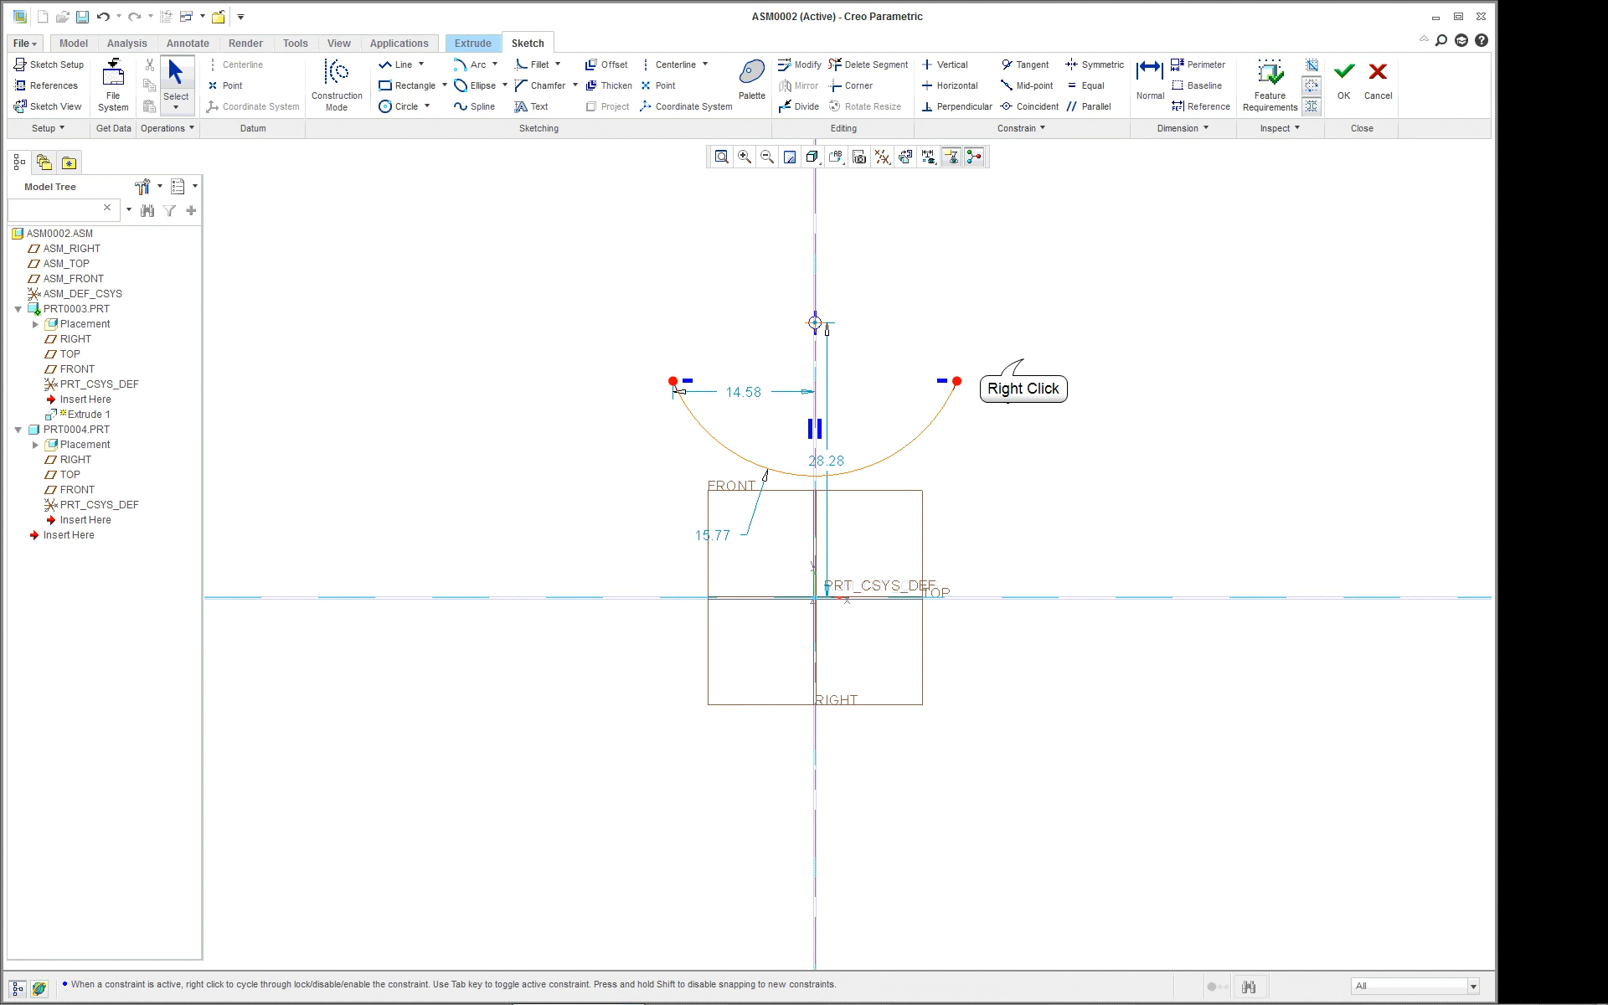
- Close the profile with a line chain between the arc's ends, giving a block about 55.83 wide with its base on the horizontal reference
right_click(1034, 371)
left_click(1064, 431)
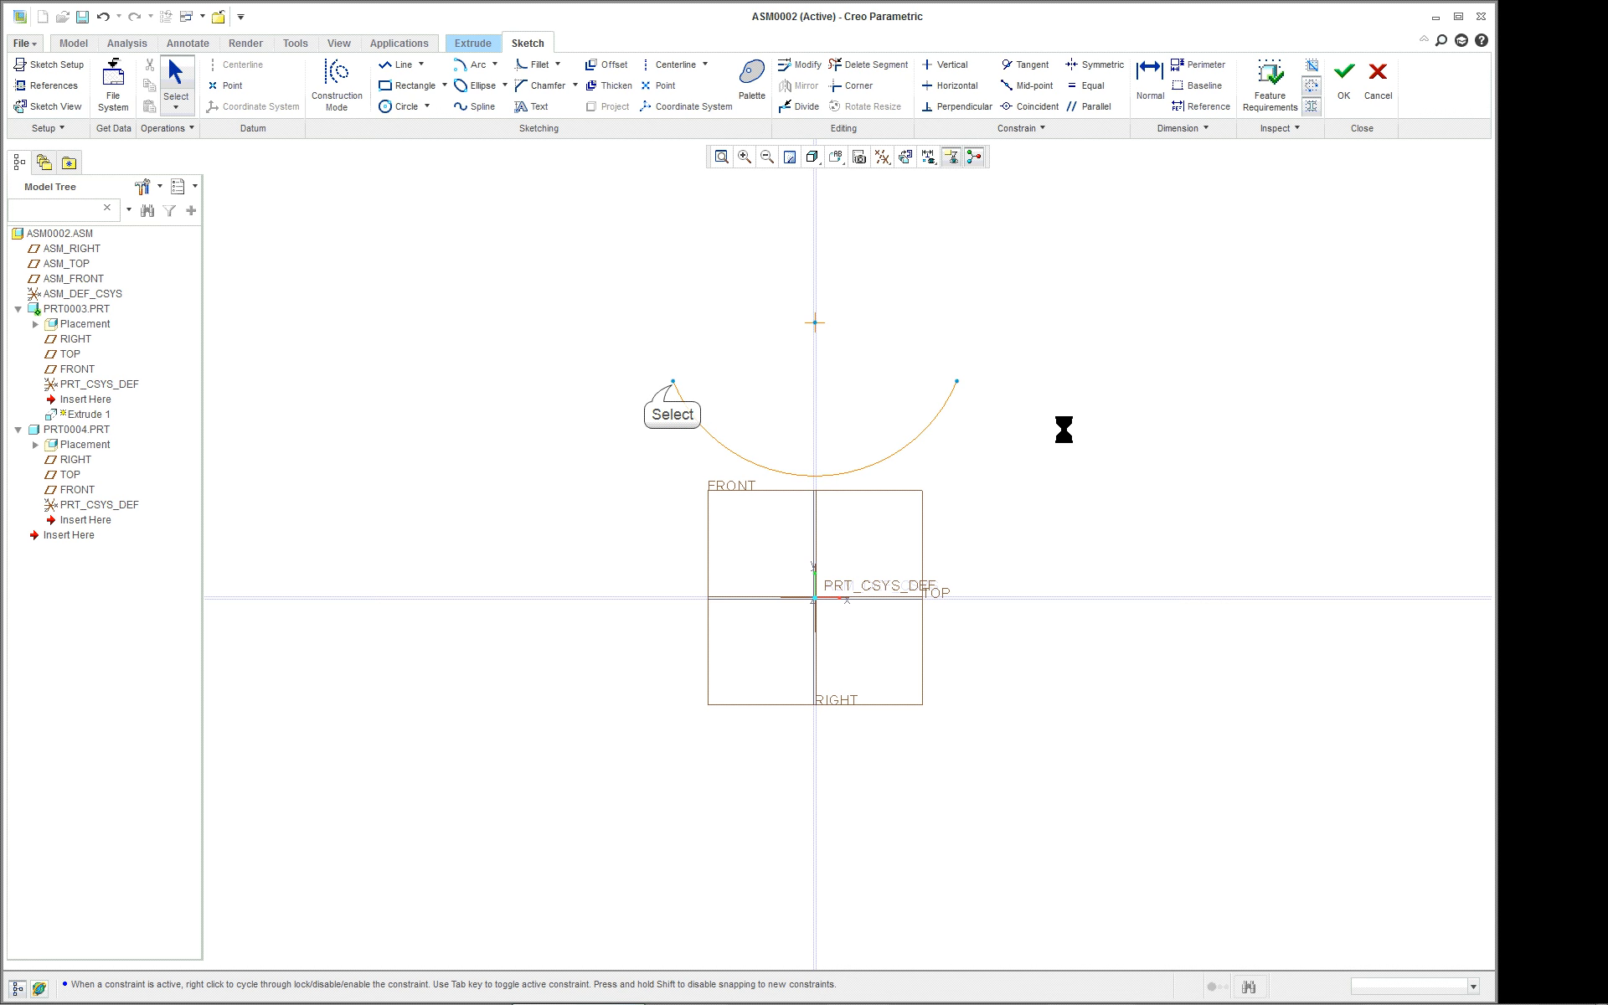
left_click(672, 381)
left_click(542, 381)
left_click(542, 597)
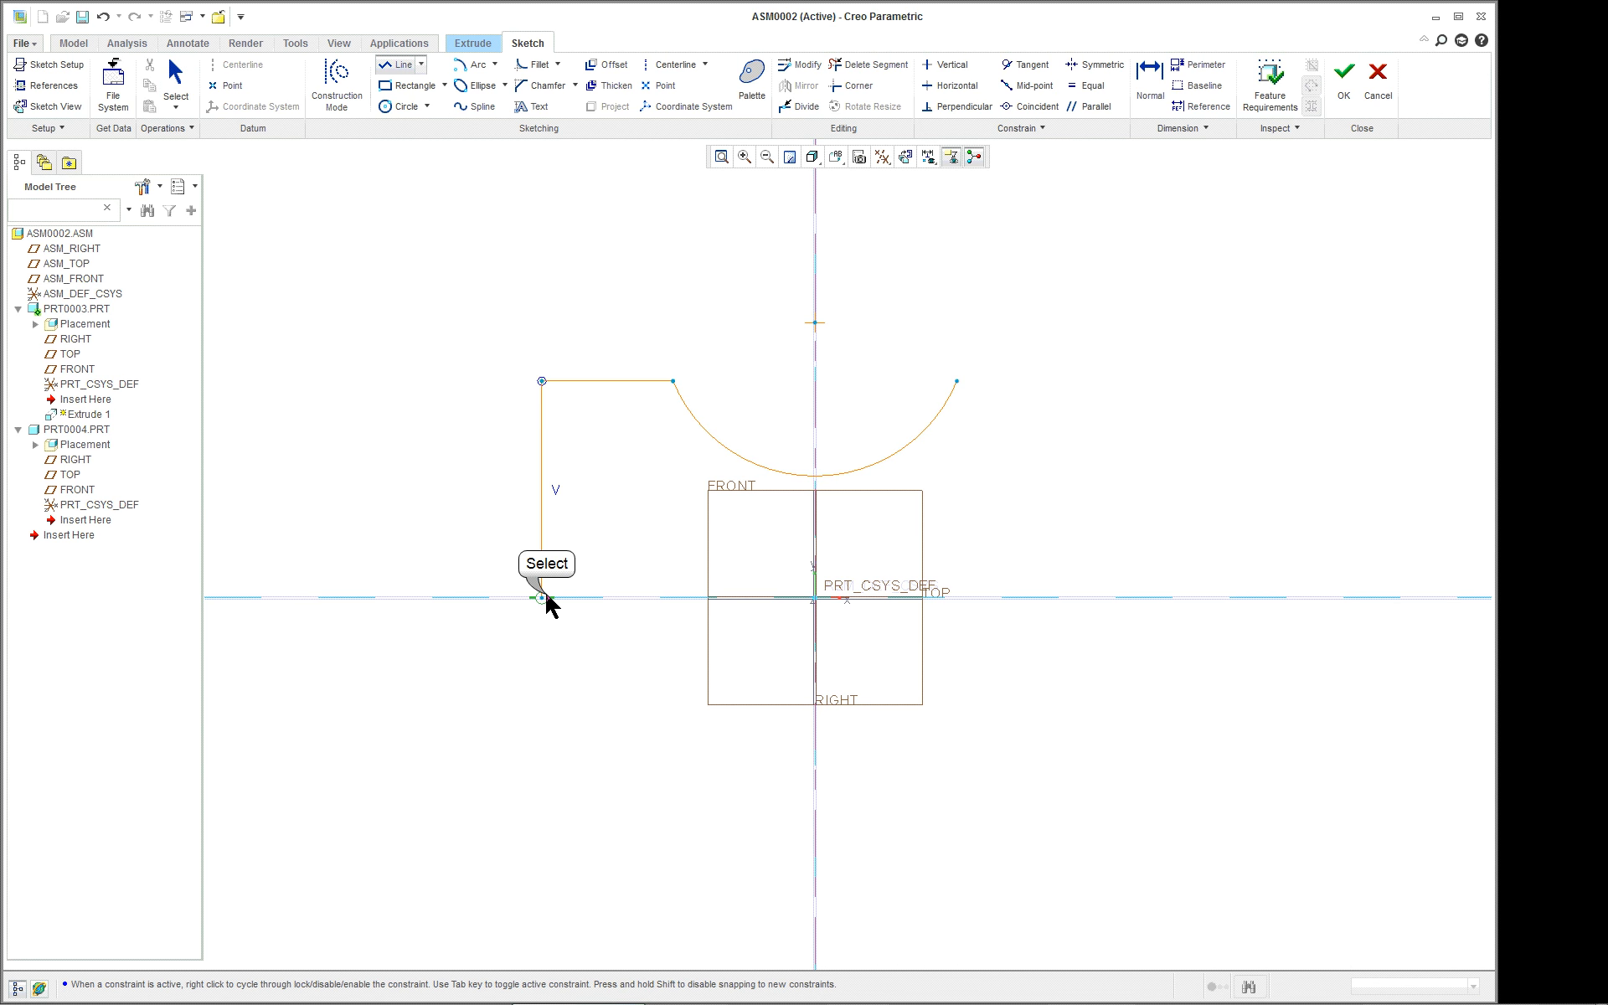
left_click(1086, 598)
left_click(1085, 381)
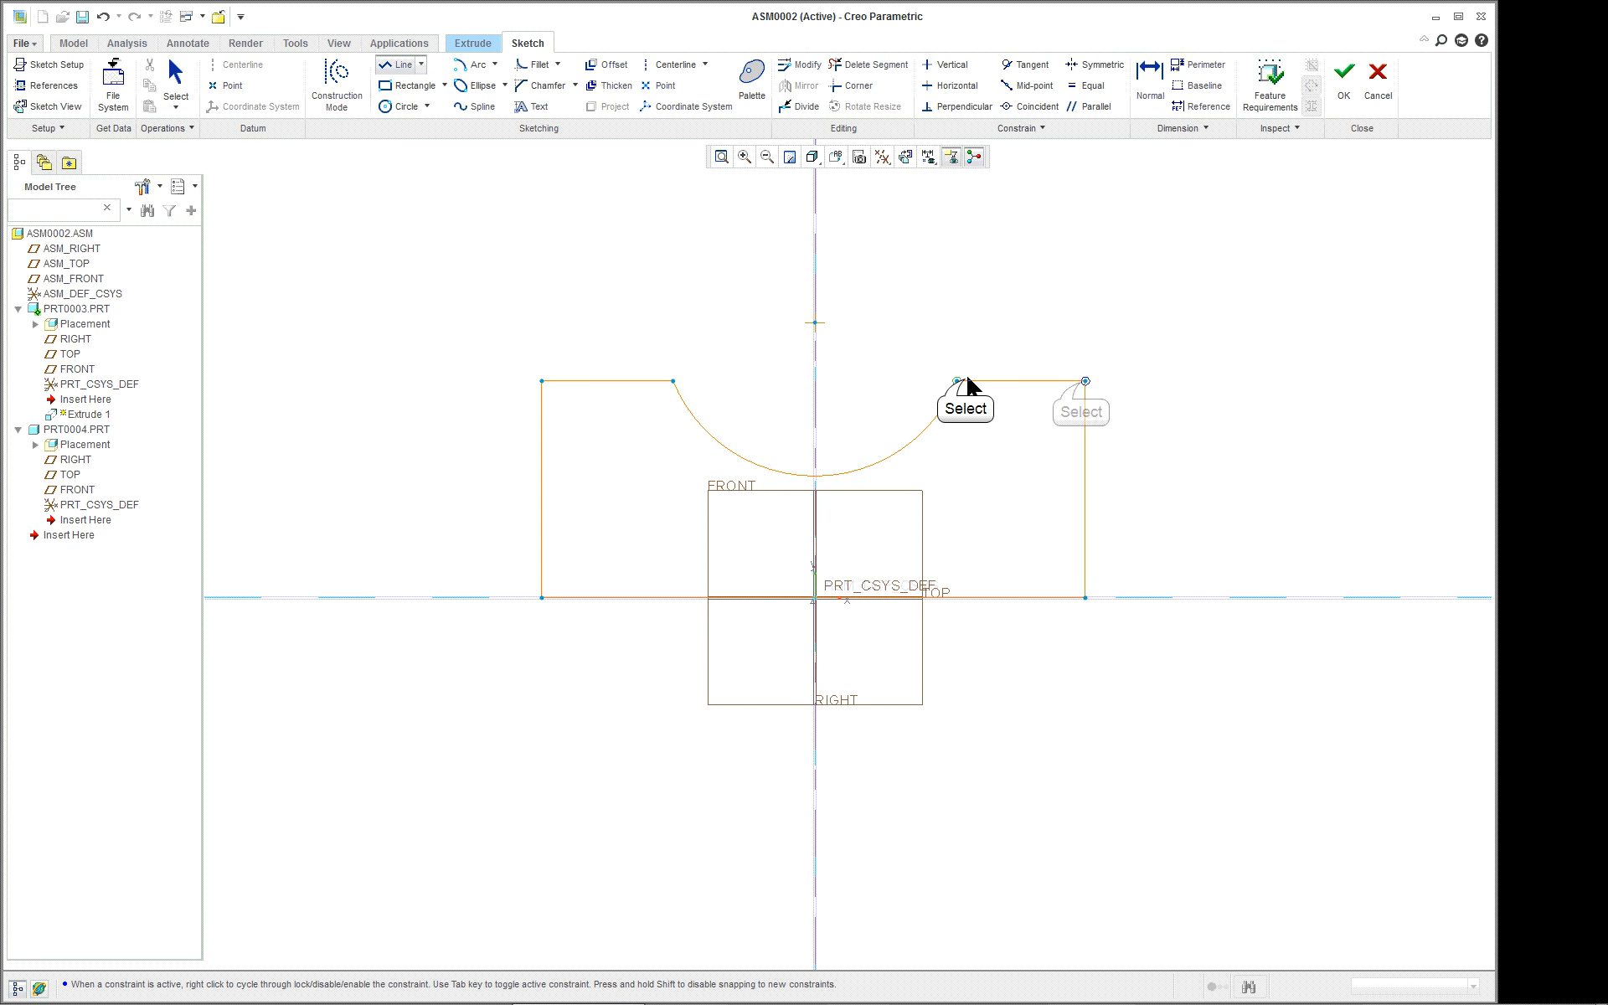
middle_click(992, 458)
middle_click(1211, 444)
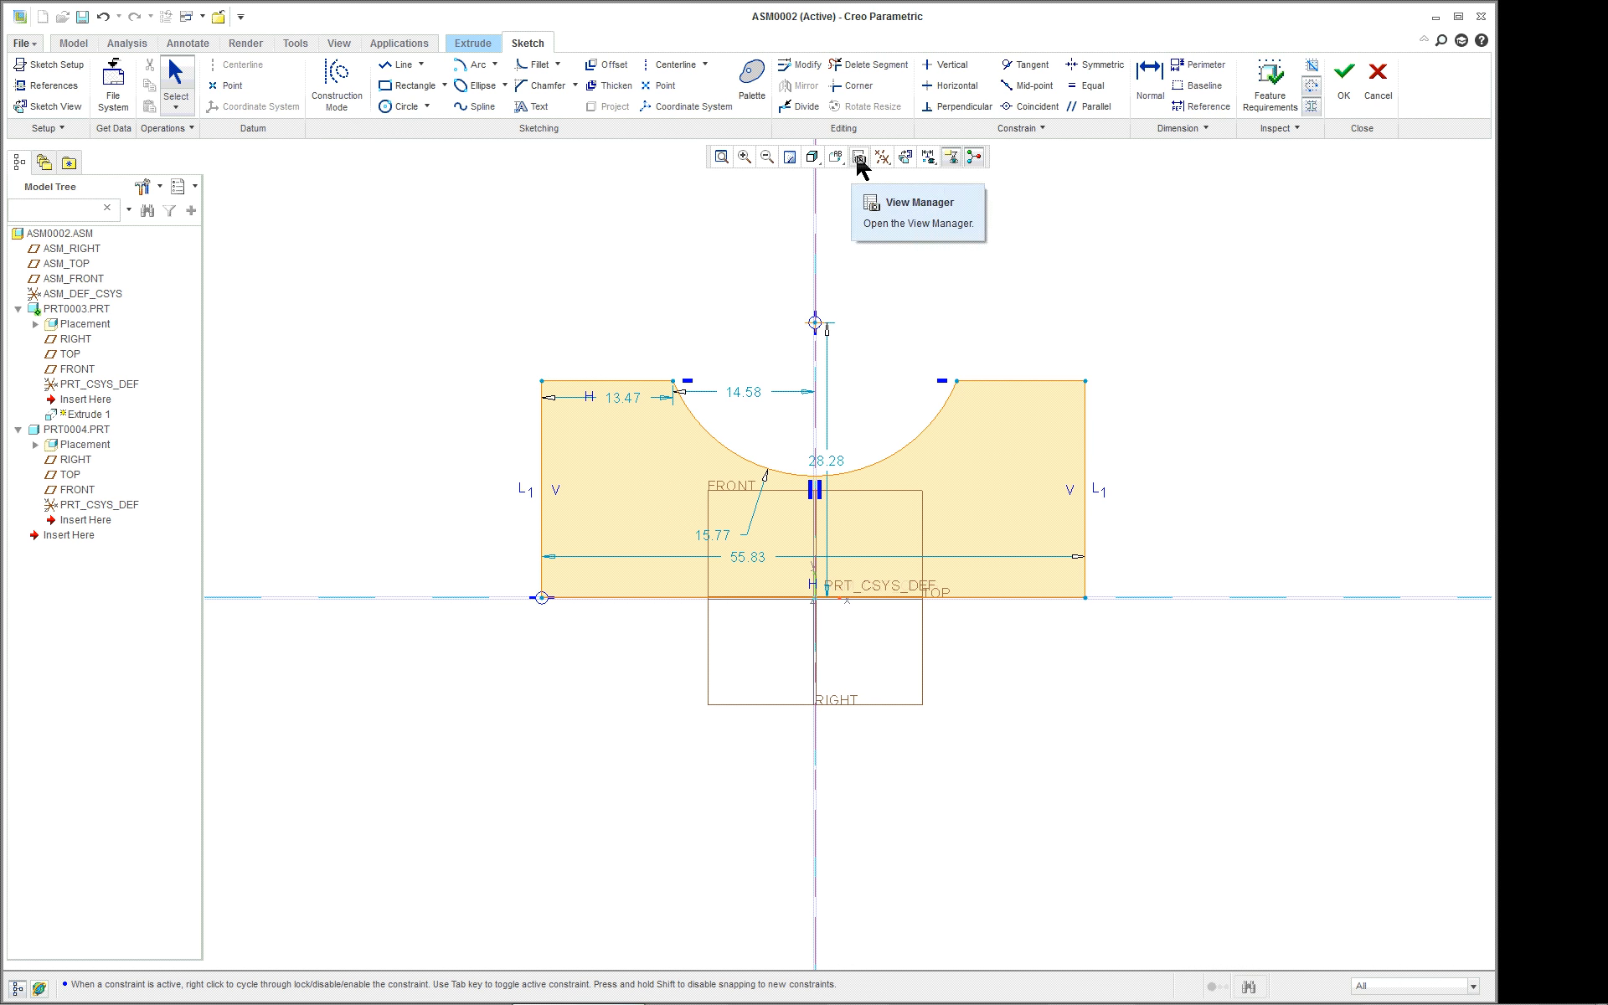
- Make the profile's two bottom corners symmetric about the vertical centerline
left_click(1093, 67)
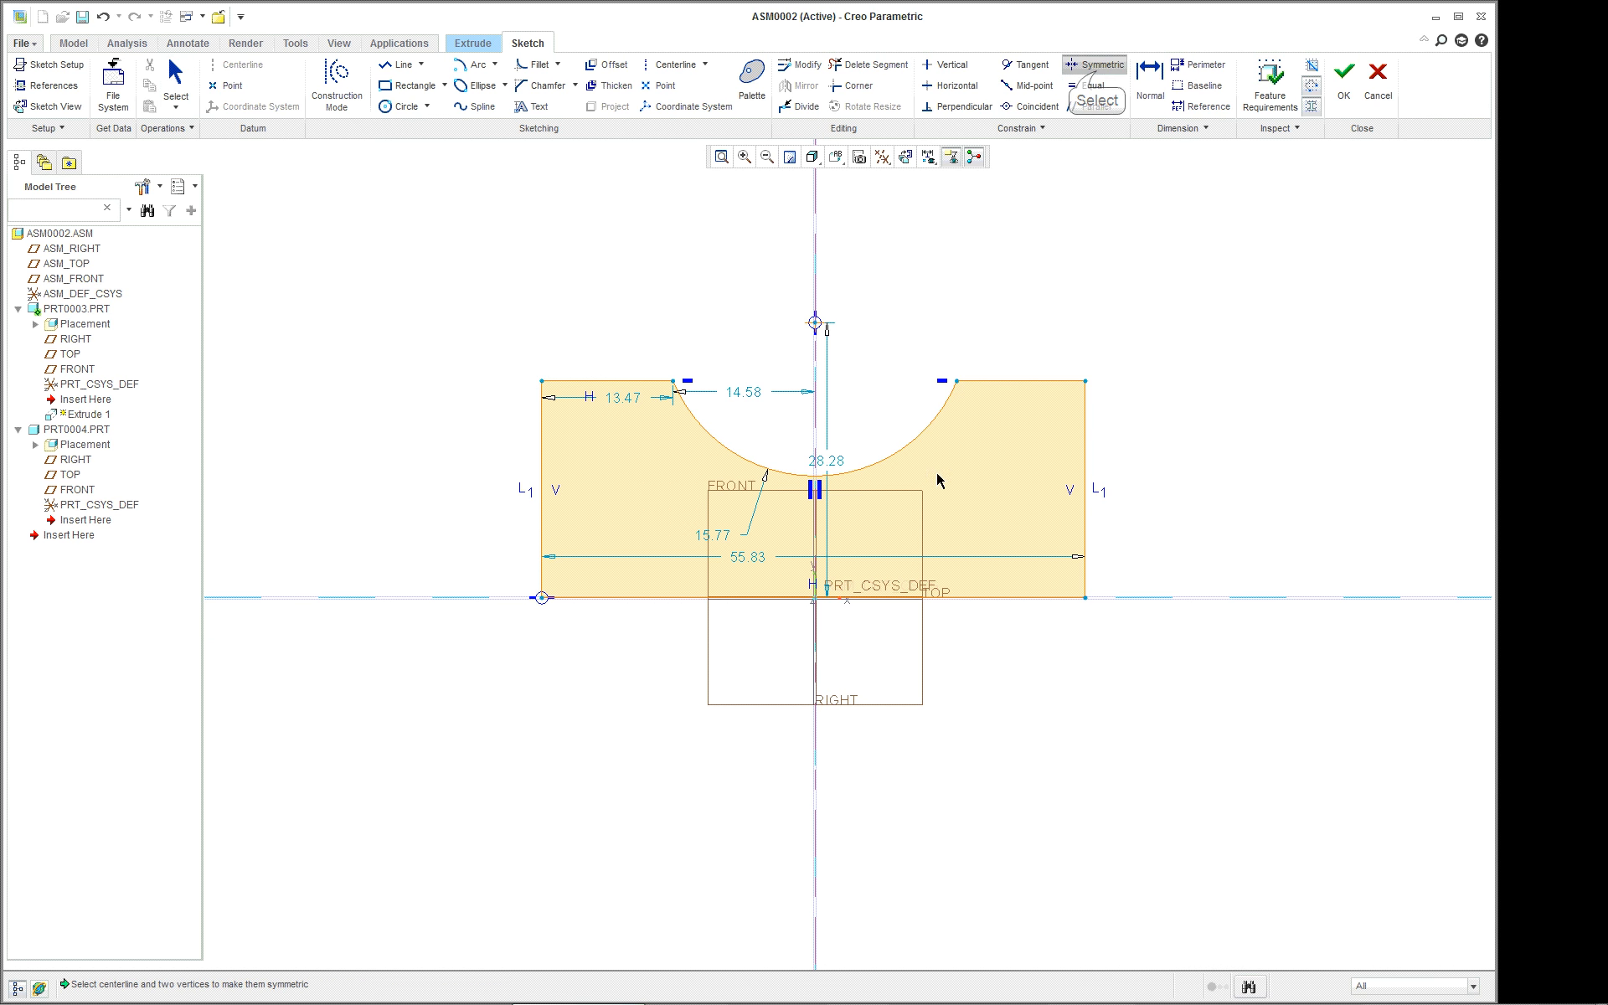
left_click(819, 411)
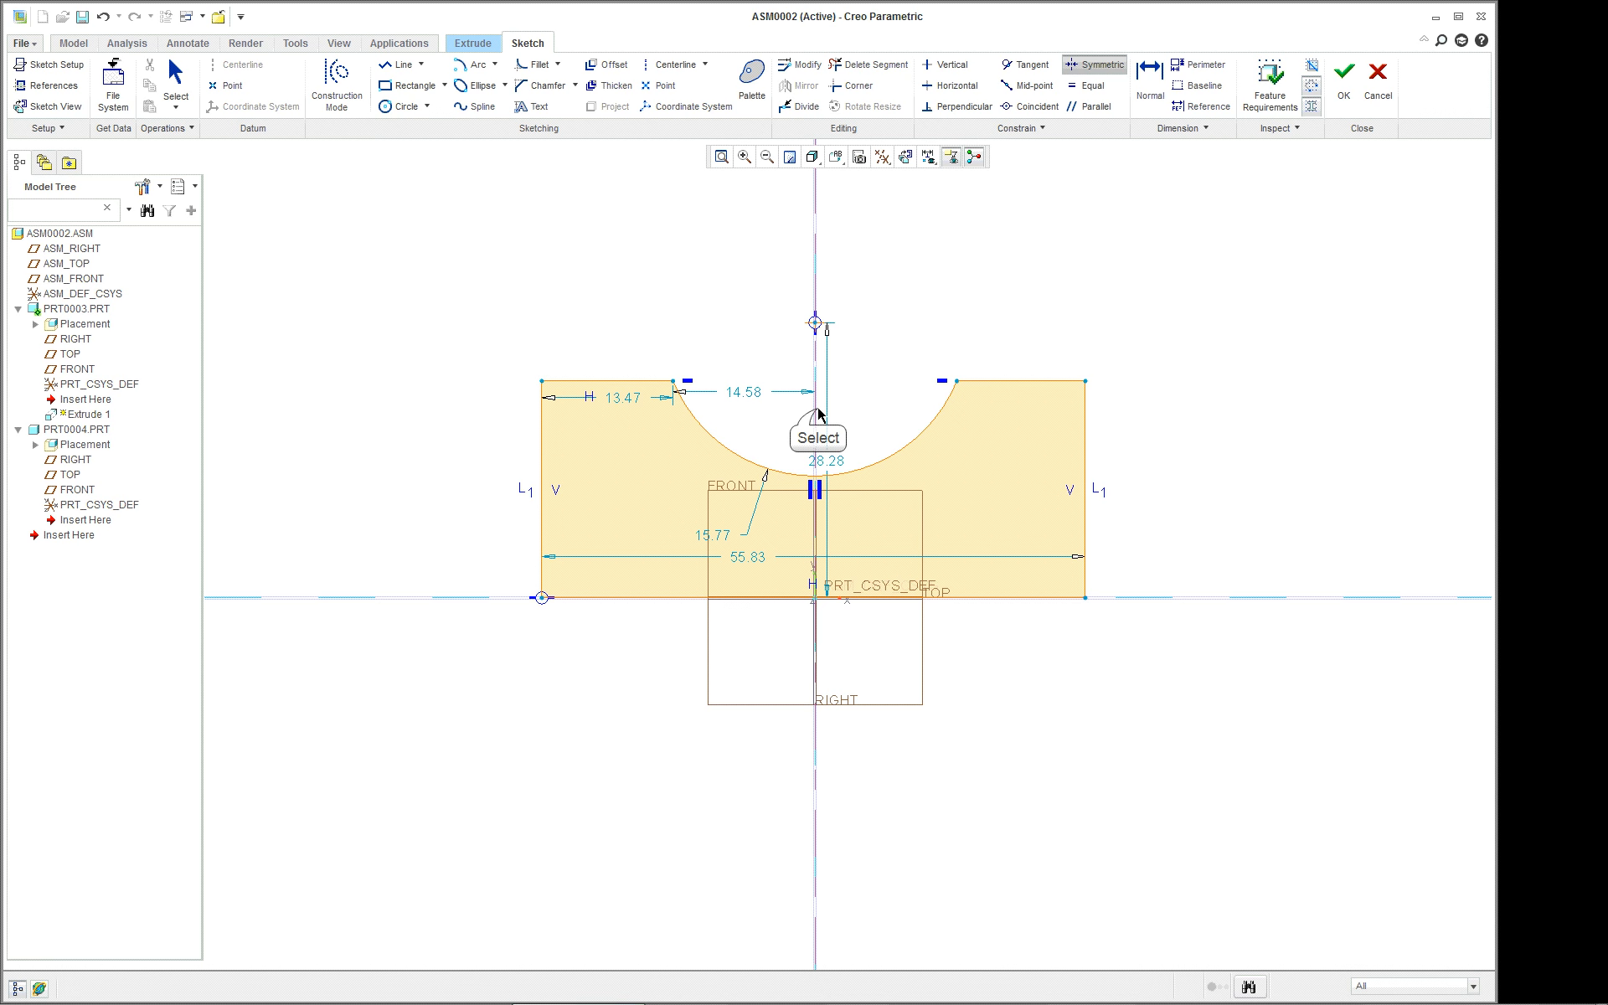
left_click(1086, 600)
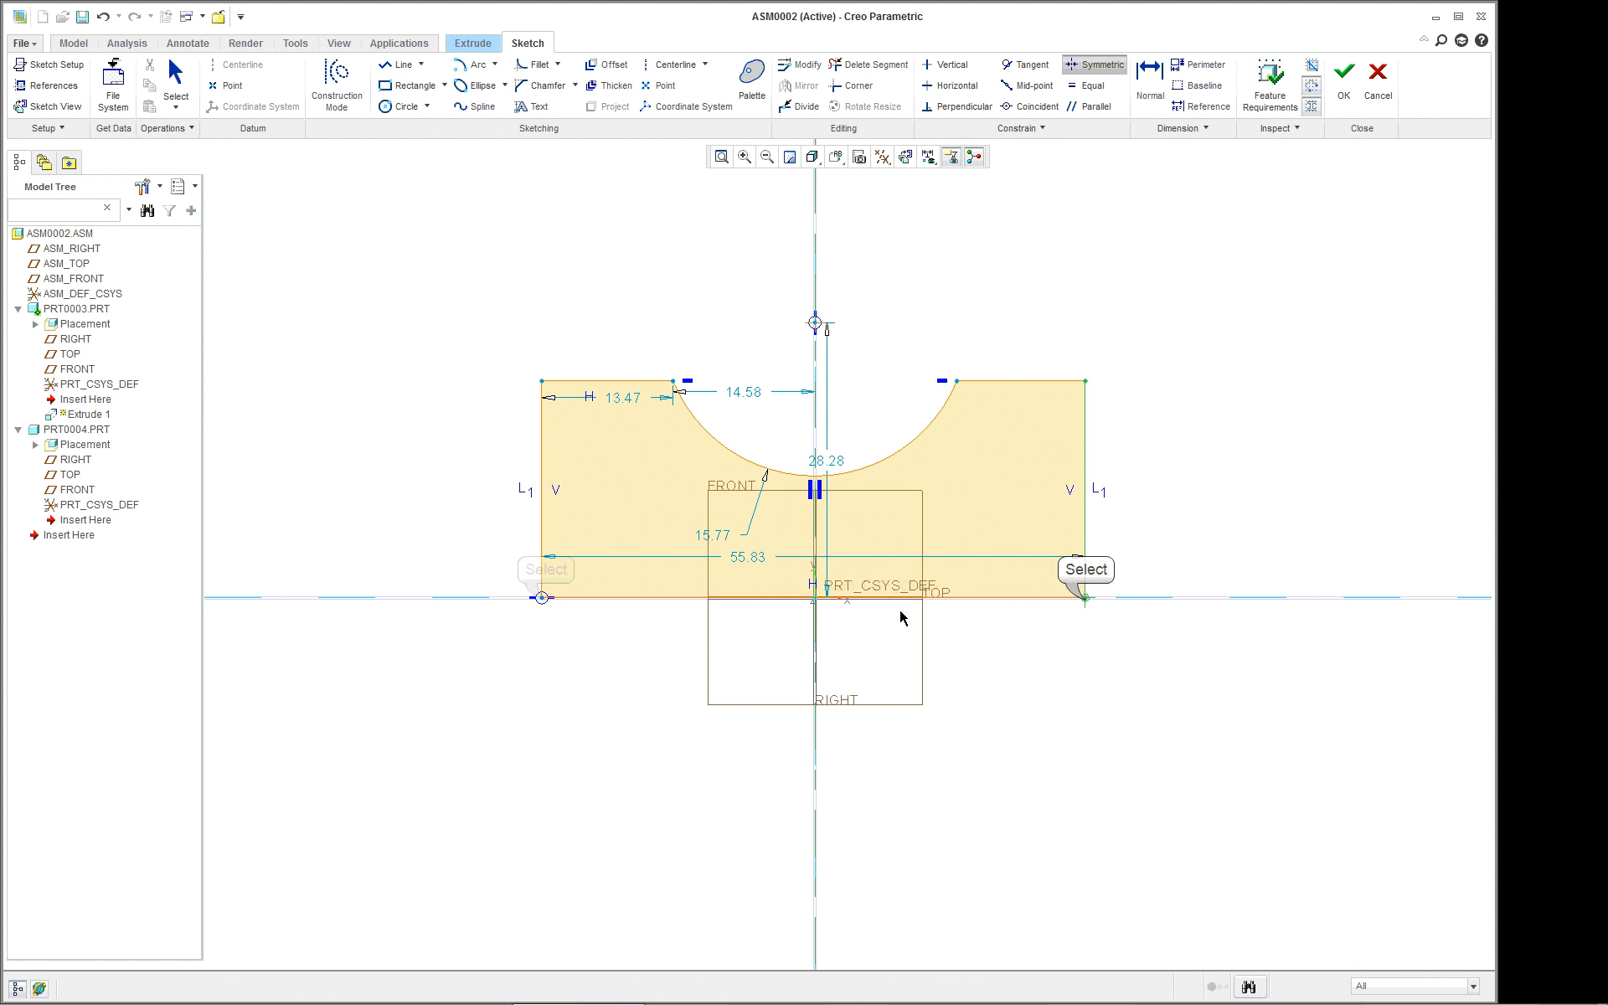
left_click(542, 597)
scroll(958, 708, "up", 1)
scroll(960, 714, "up", 1)
scroll(960, 714, "down", 2)
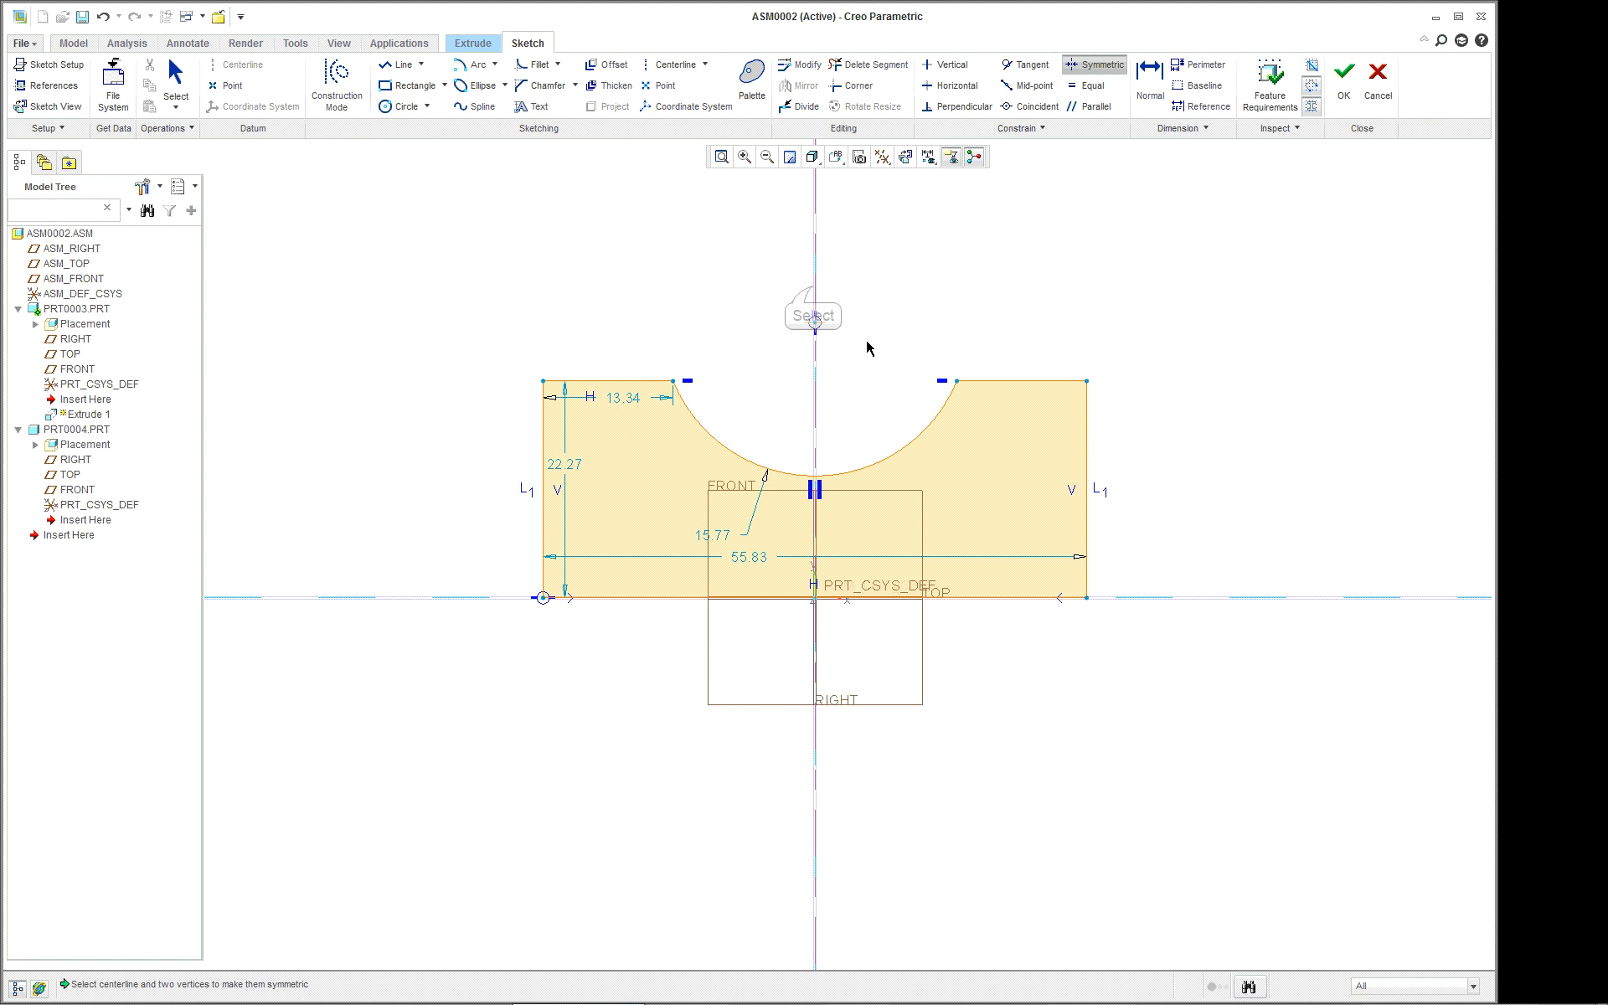
- Try to make the arc's two endpoints symmetric about the vertical centerline, deleting the conflicting constraints to resolve the sketch
left_click(817, 292)
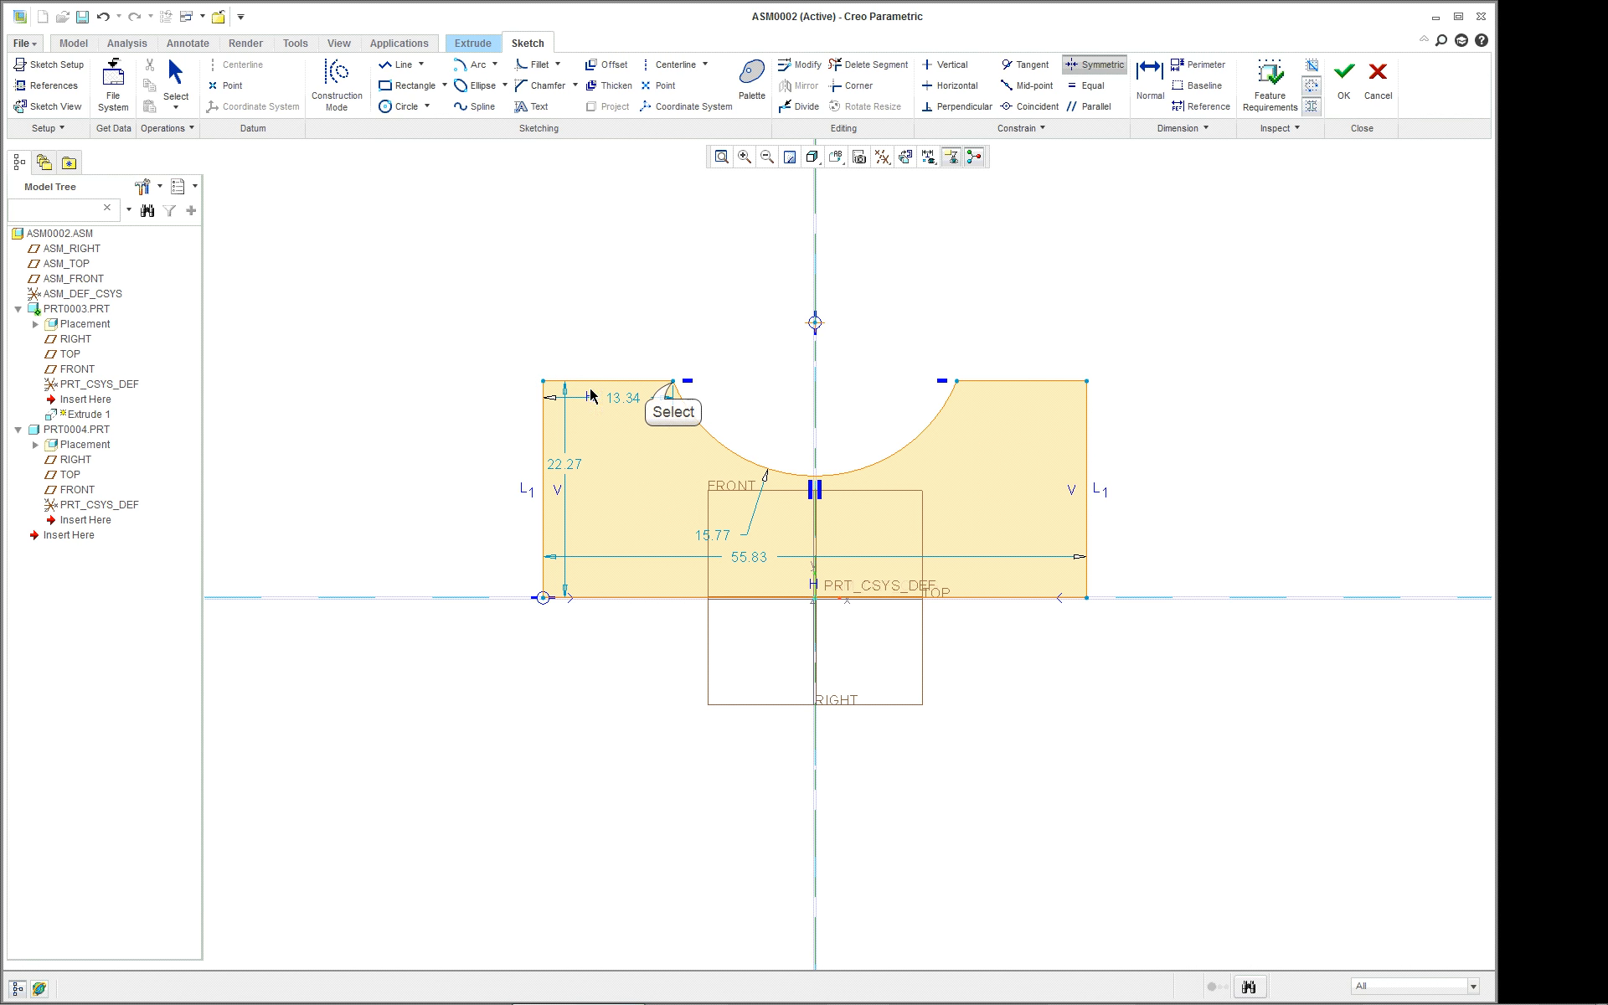
left_click(673, 381)
left_click(956, 381)
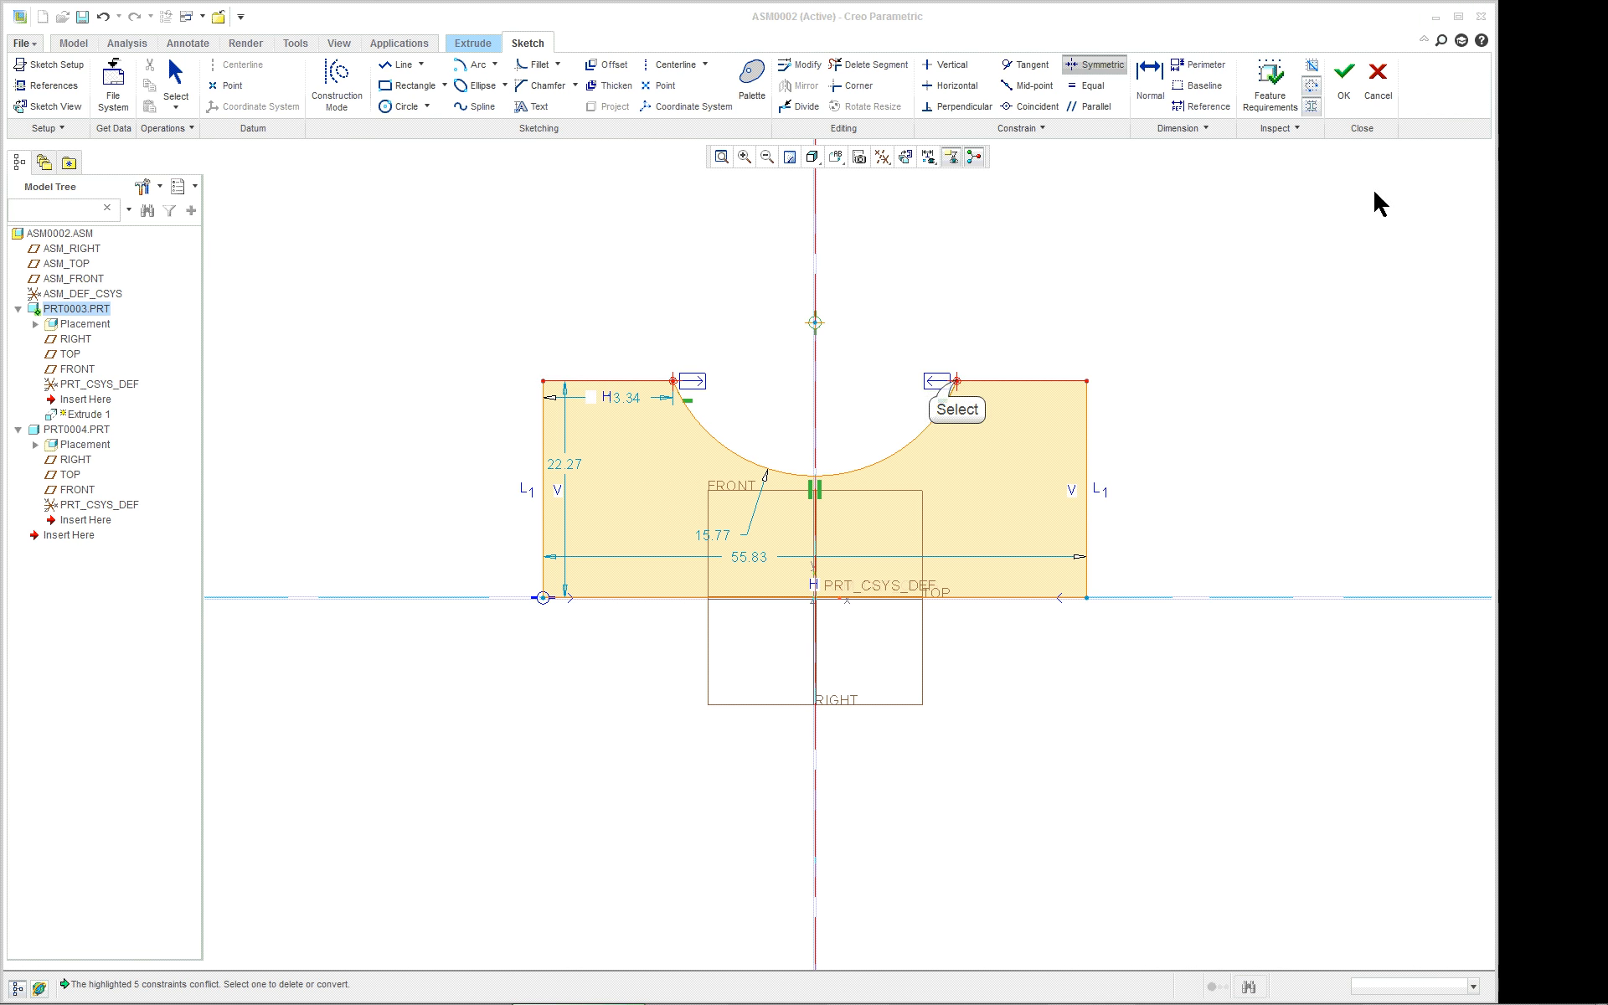
left_click(1436, 106)
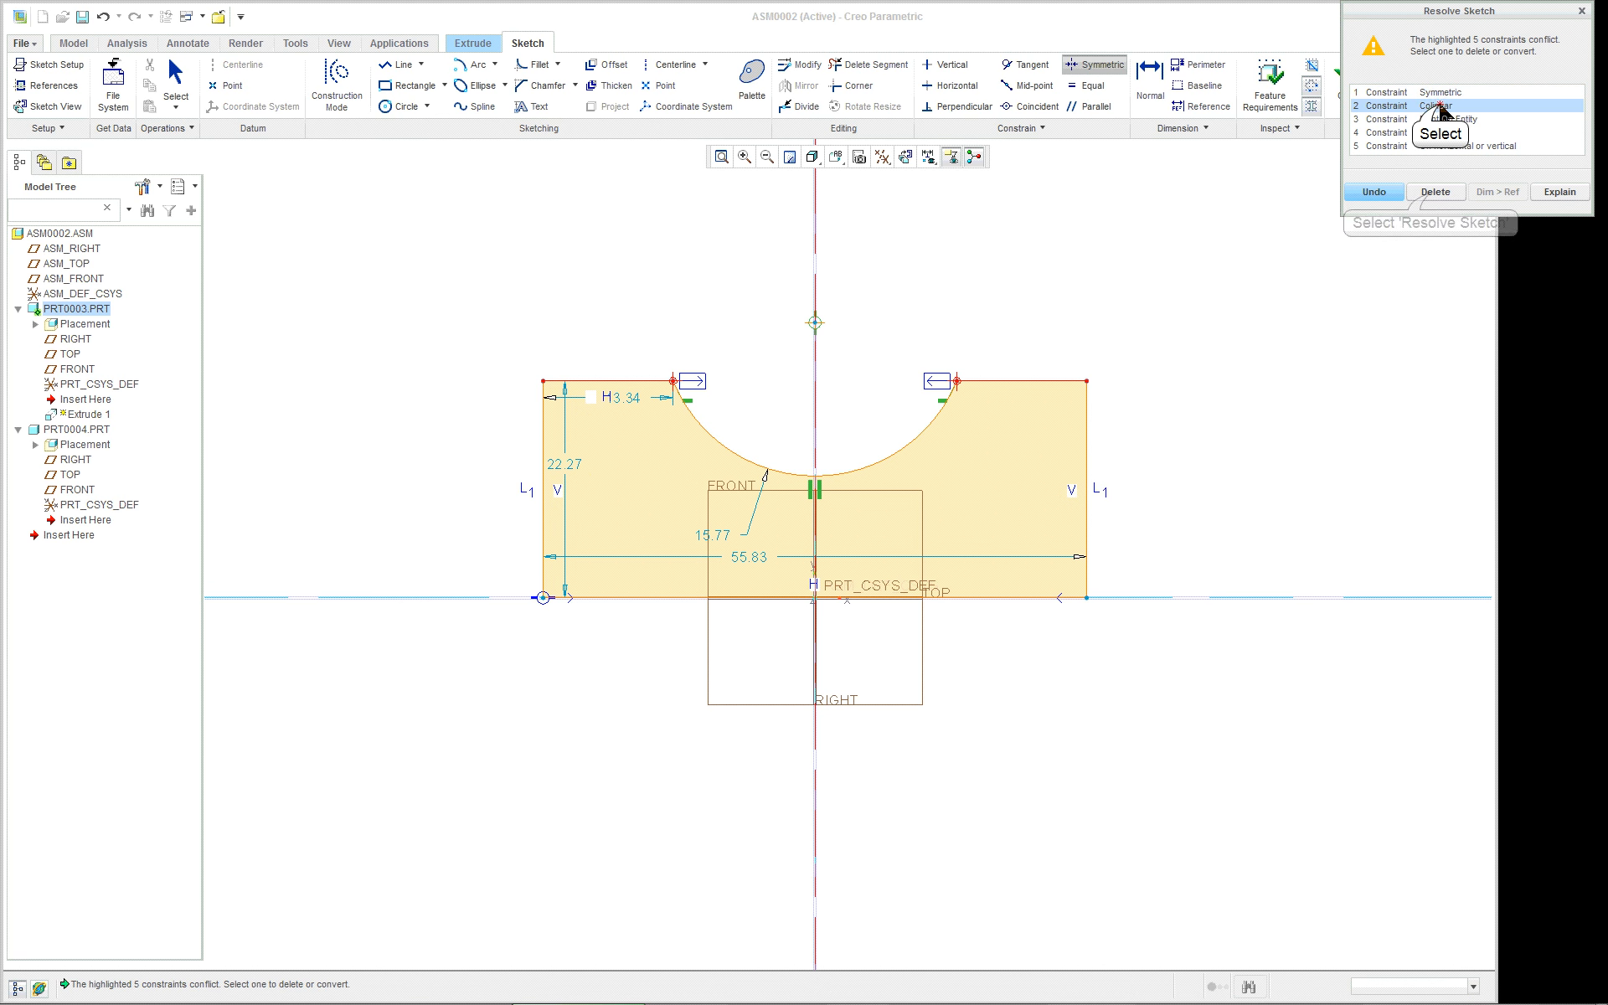
left_click(1433, 192)
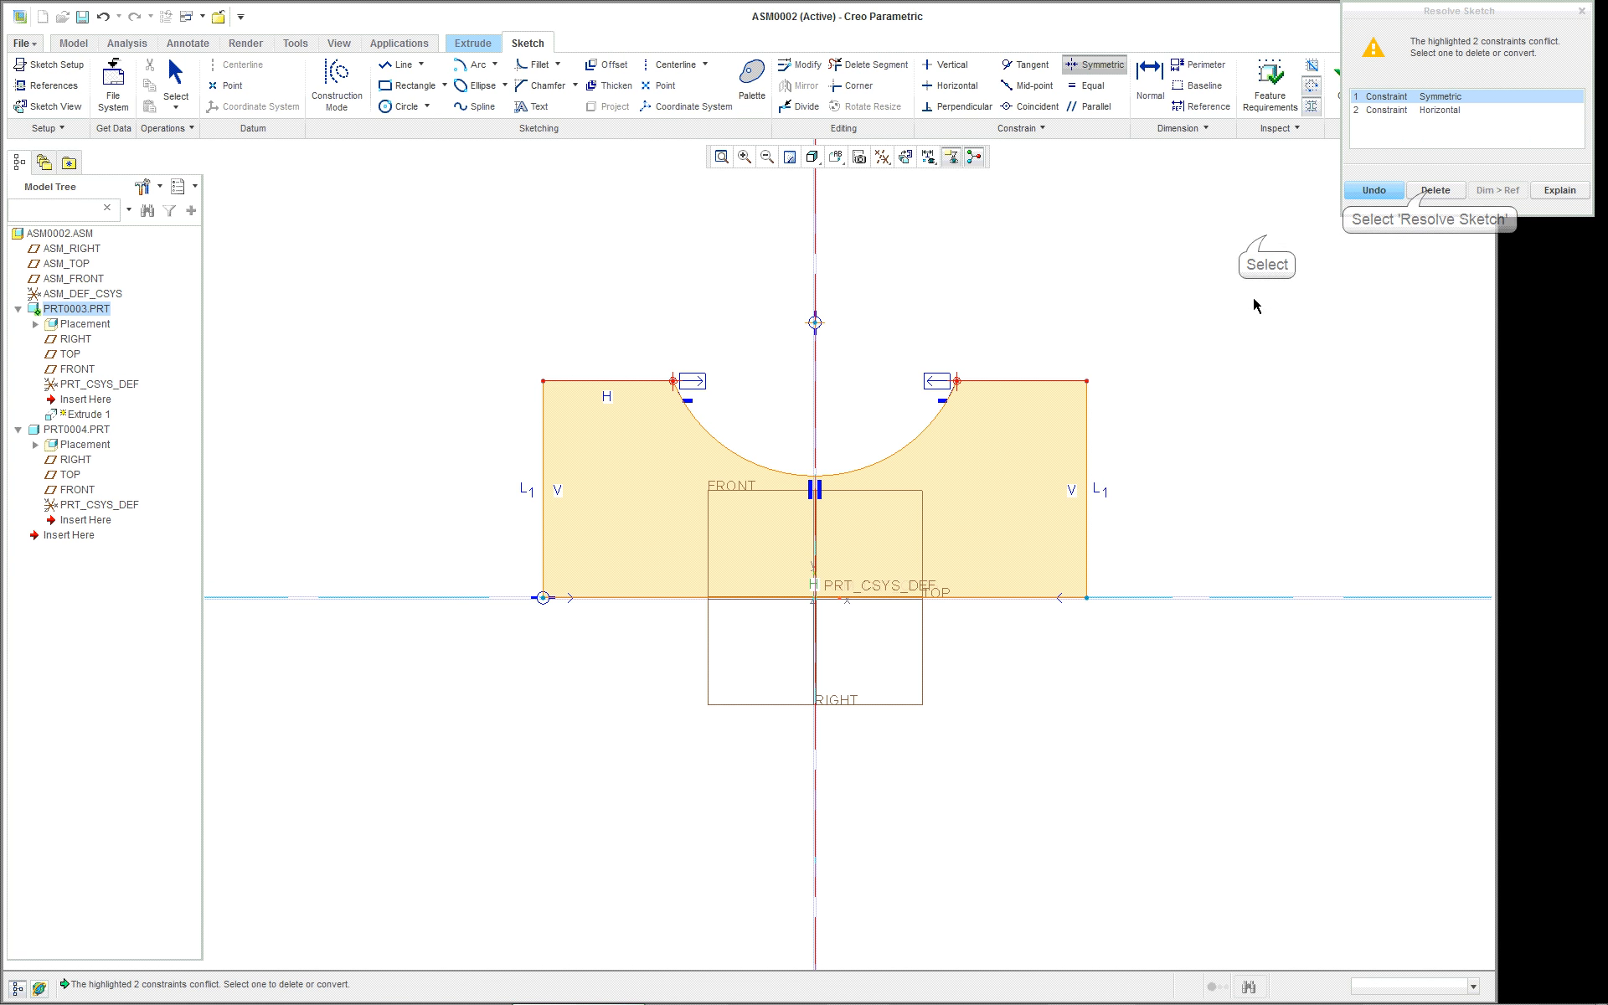
left_click(1434, 191)
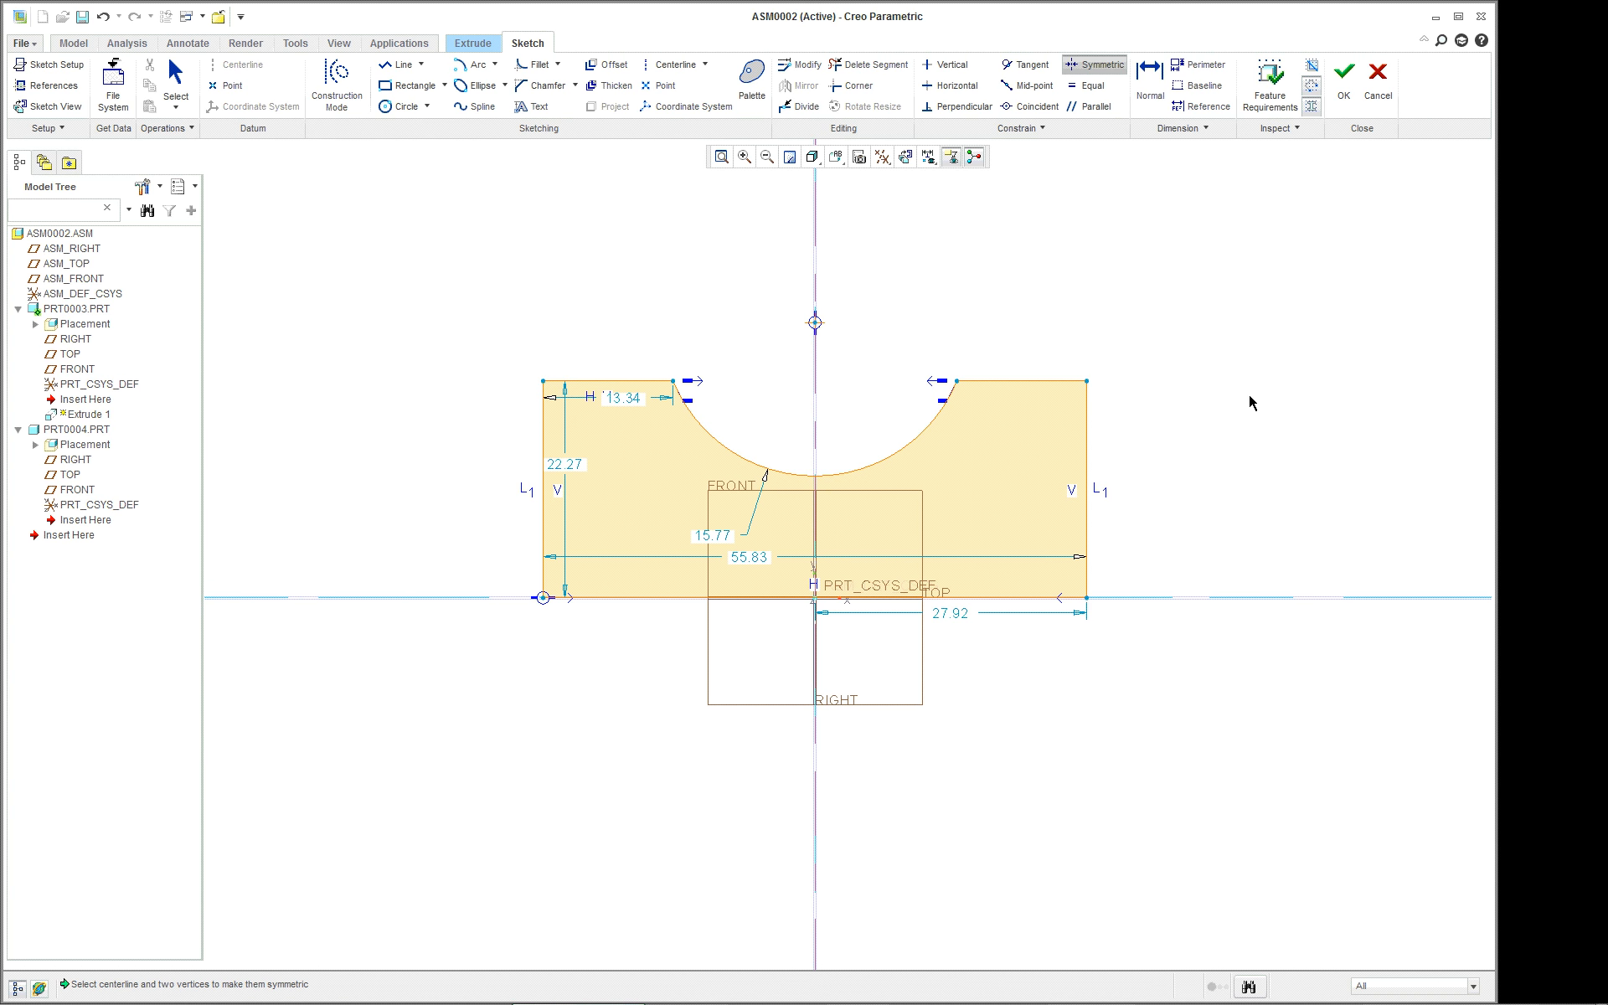
- Switch to the standard orientation and accept the block profile sketch for the extrusion
scroll(1249, 402, "up", 3)
scroll(1248, 402, "down", 2)
scroll(1249, 403, "down", 1)
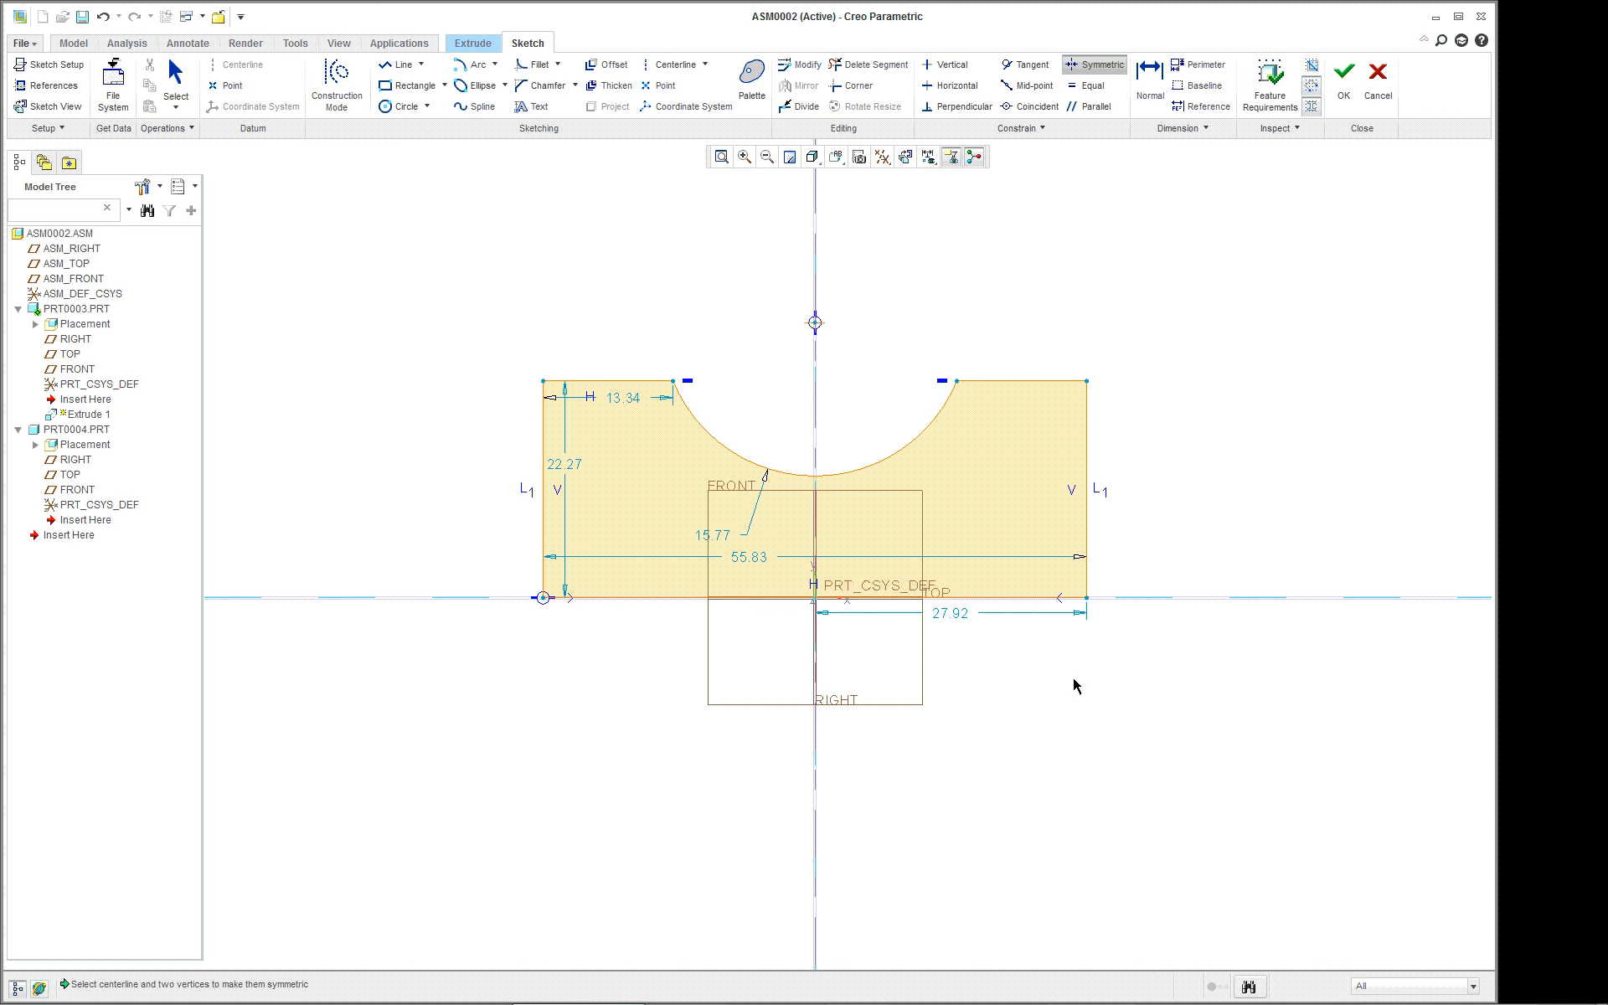
scroll(997, 649, "up", 1)
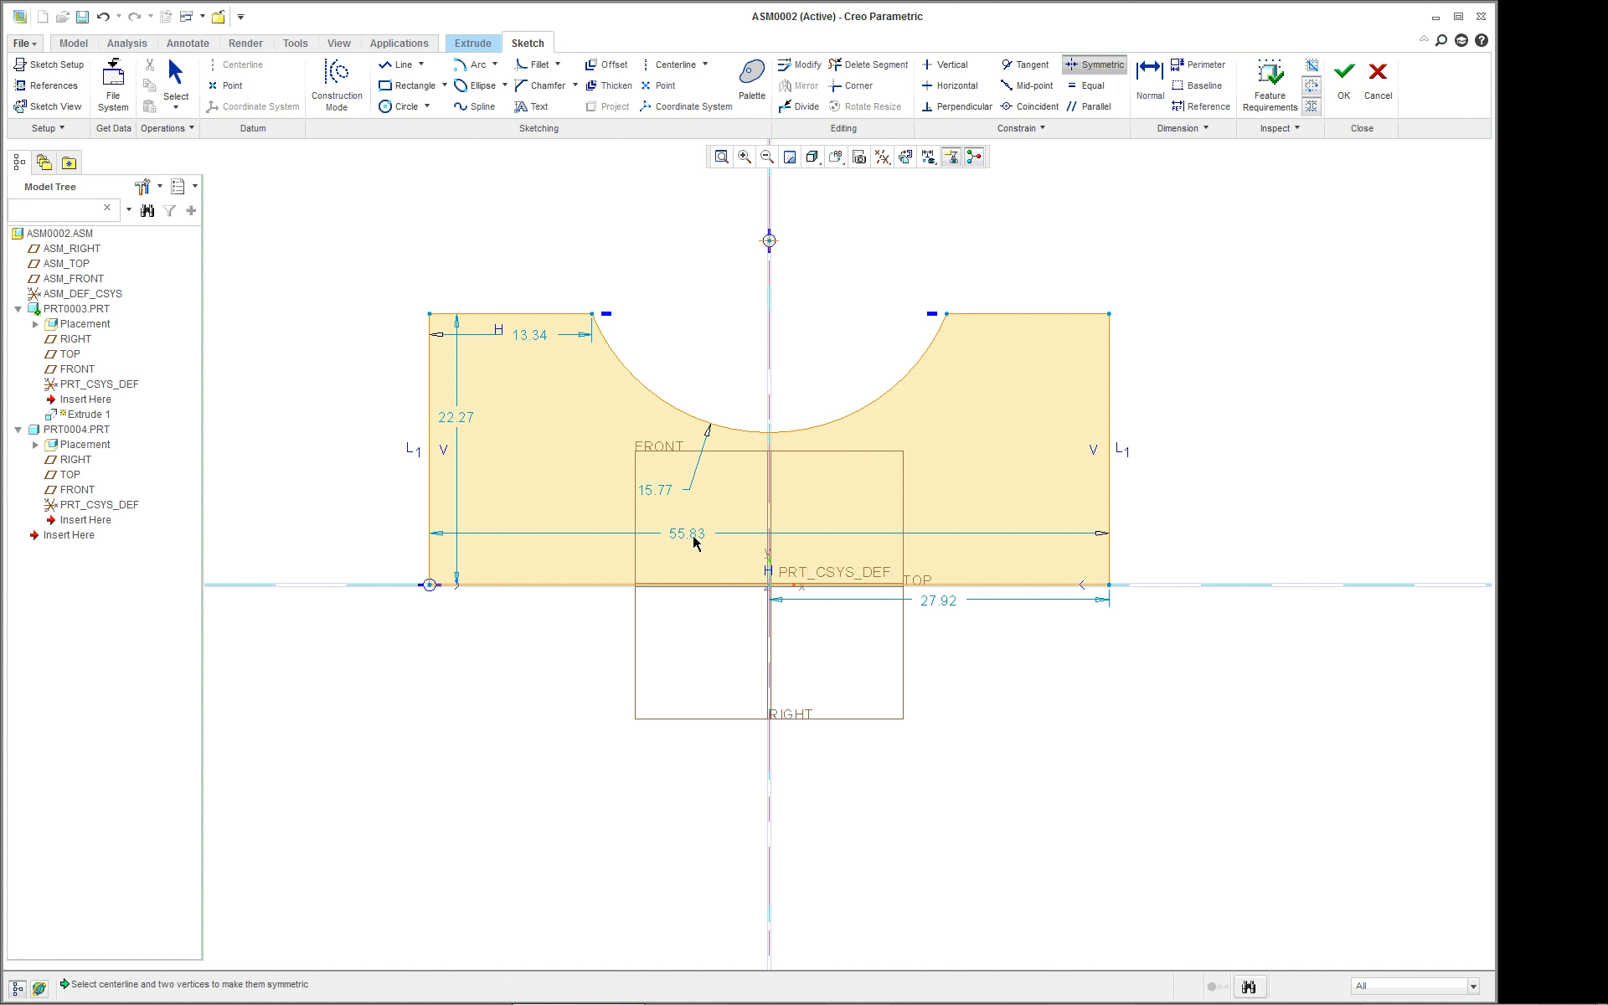
scroll(932, 608, "down", 1)
scroll(904, 334, "down", 1)
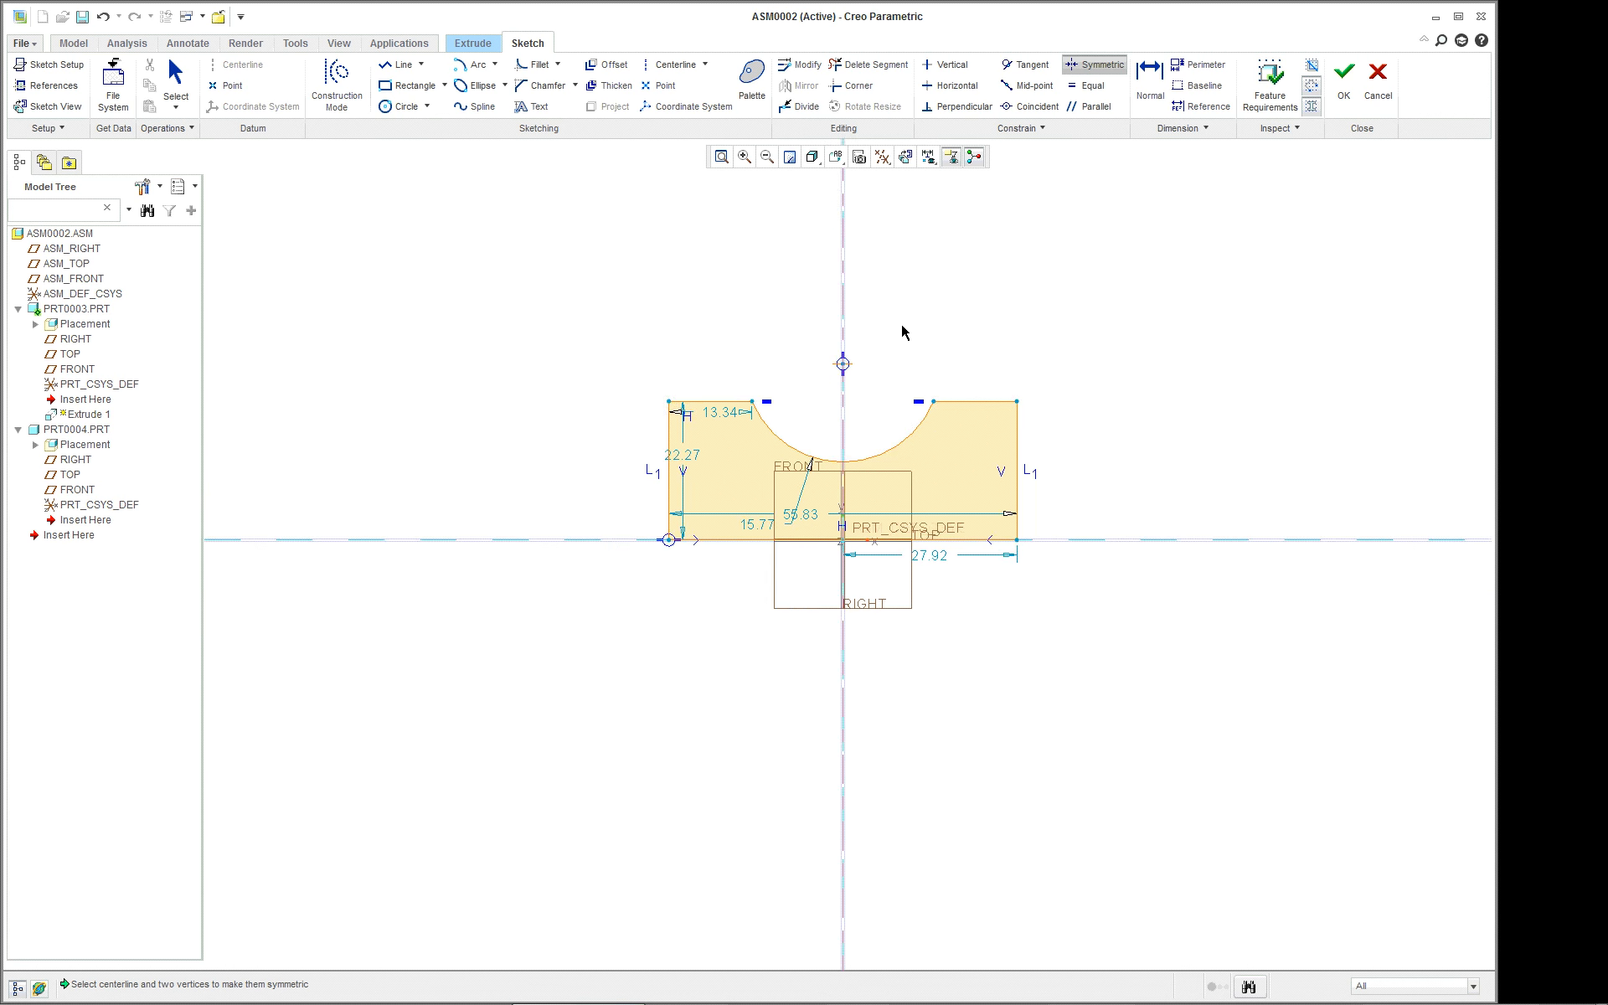
scroll(903, 327, "up", 1)
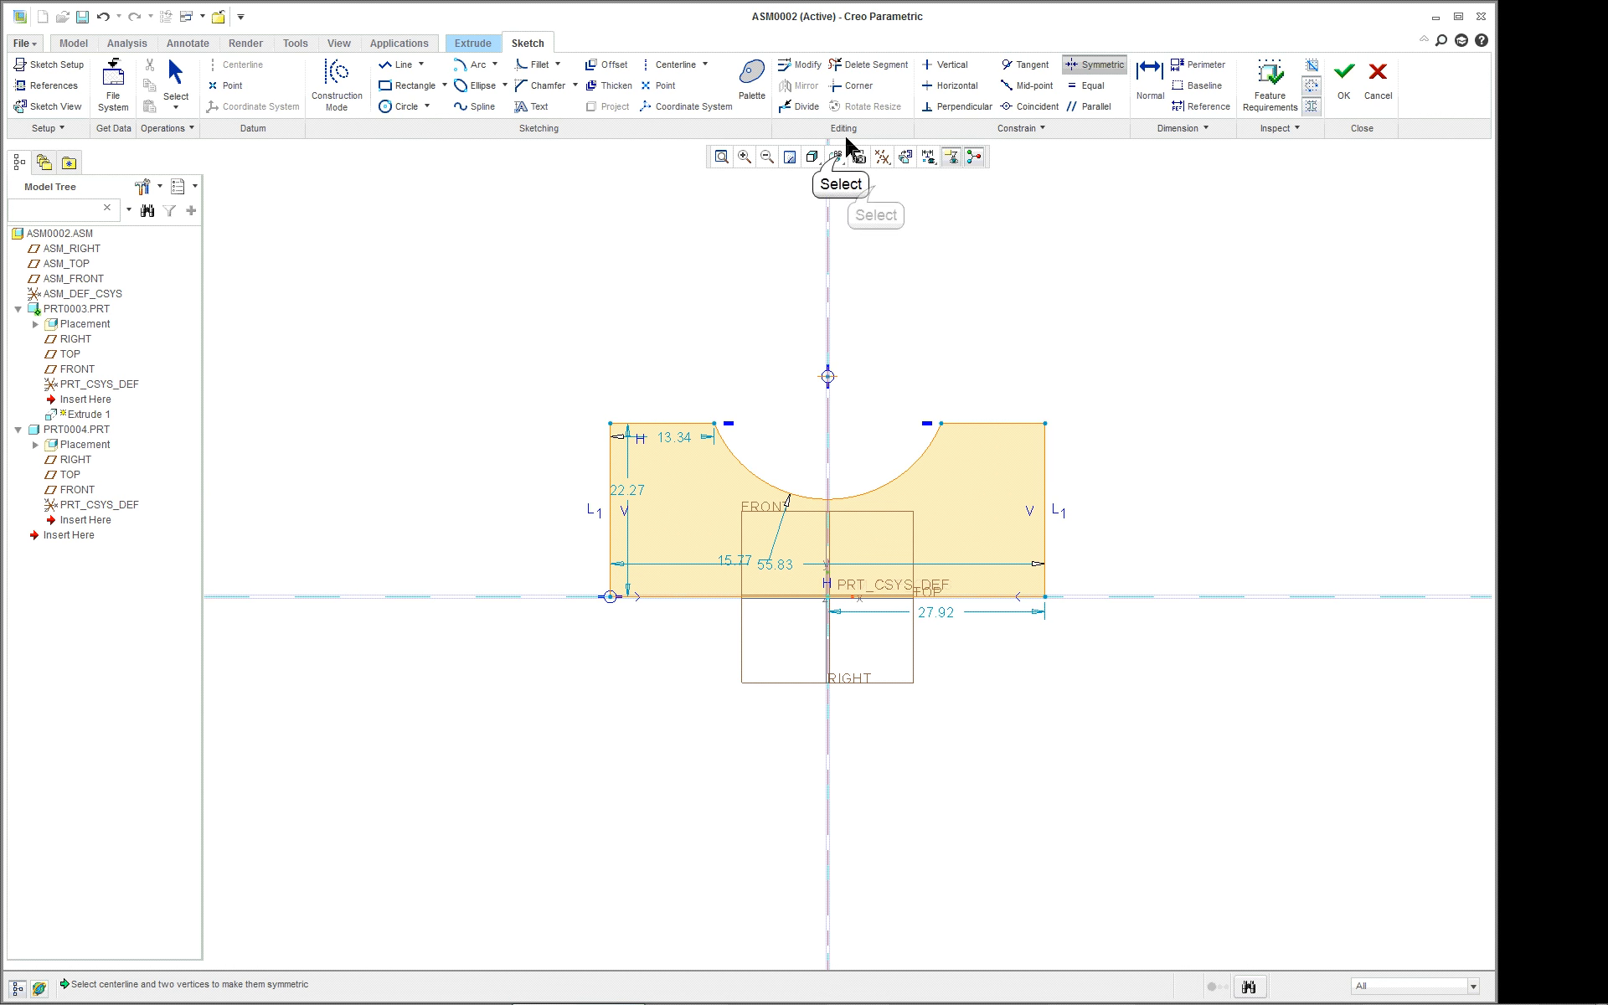
left_click(835, 158)
left_click(872, 185)
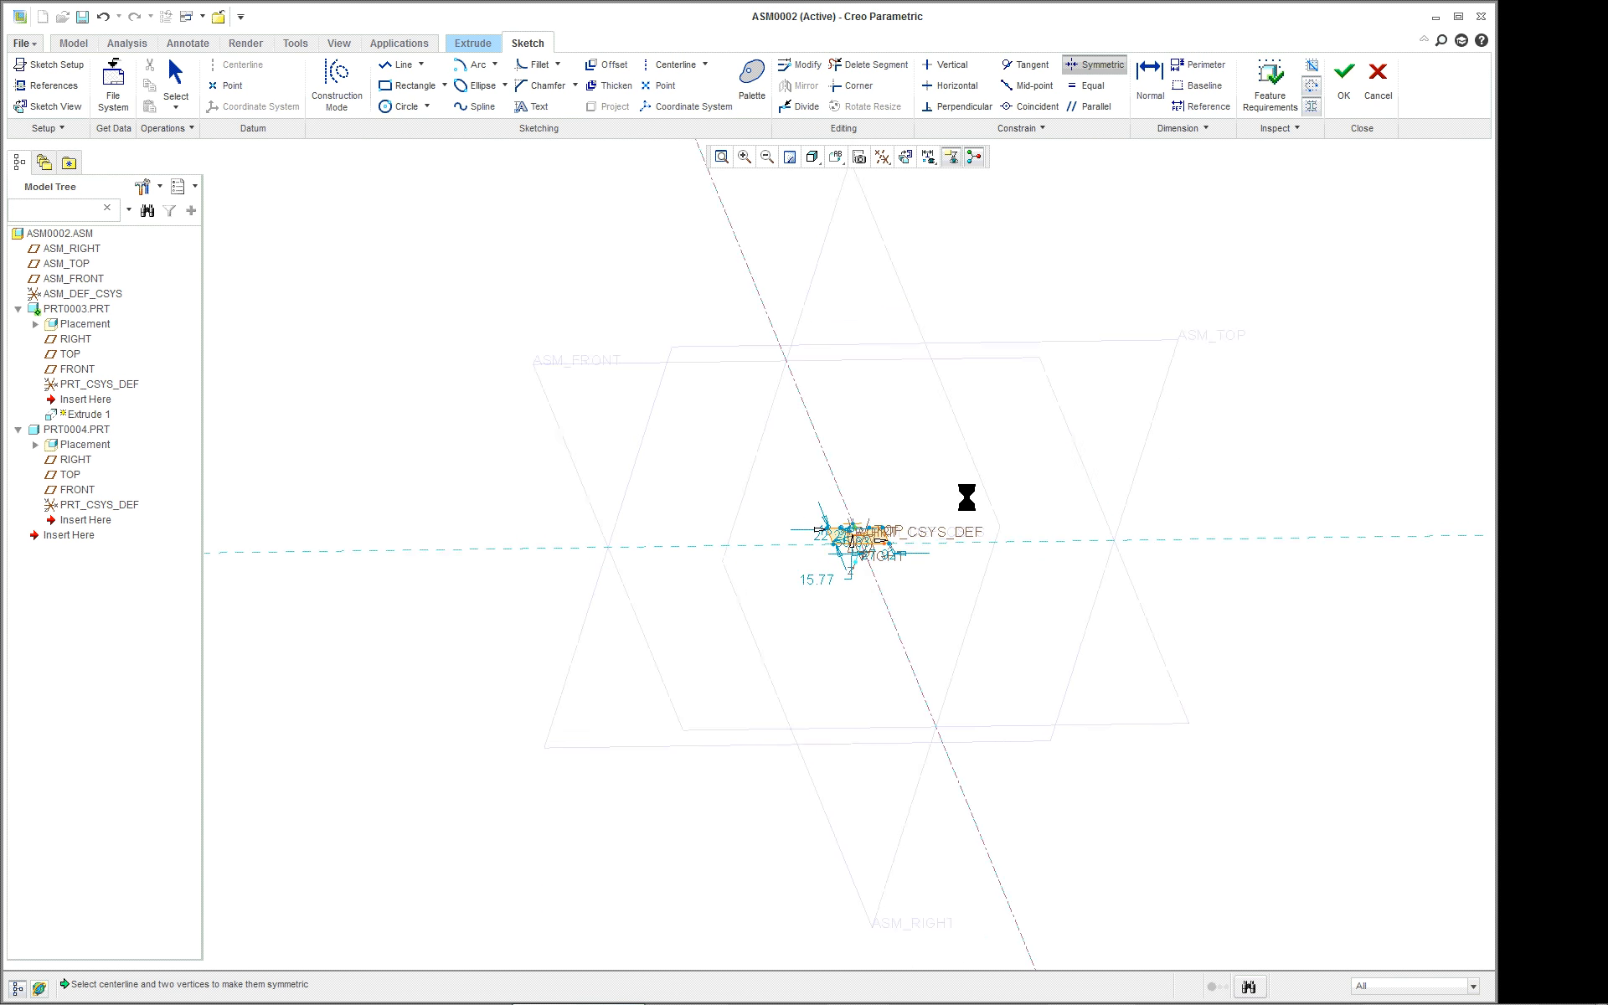
left_click(1346, 74)
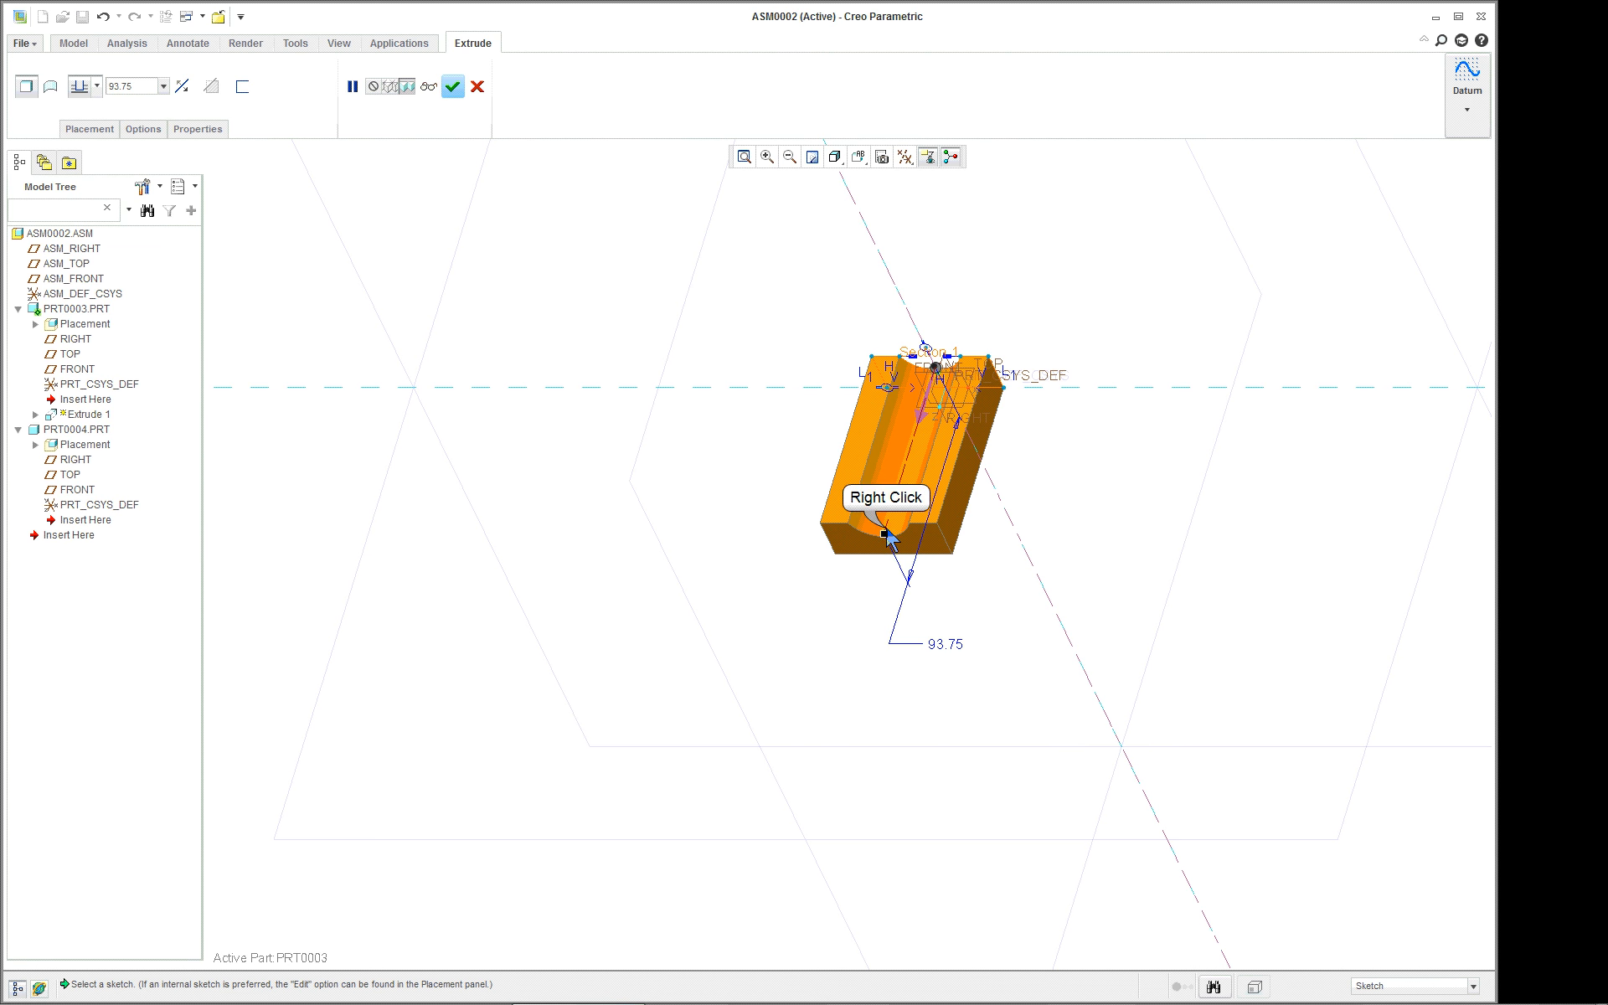
- Make the block's extrusion depth symmetric about the sketch plane, adjust the depth in the model, and complete the feature
right_click(886, 529)
left_click(787, 625)
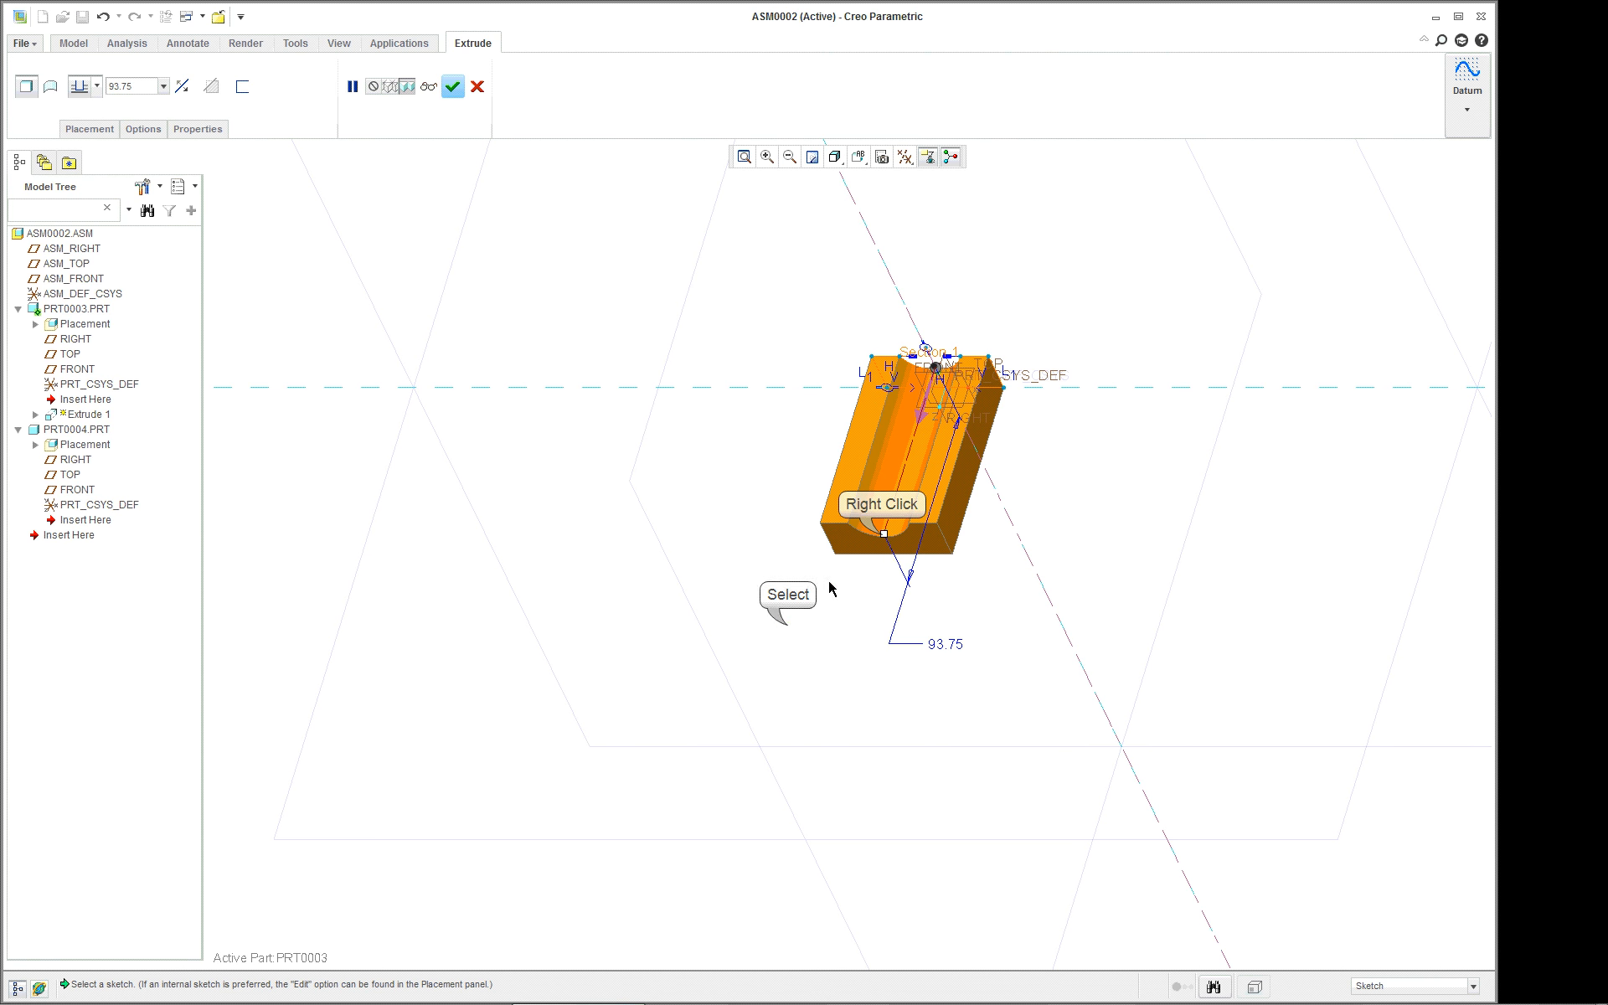
right_click(884, 534)
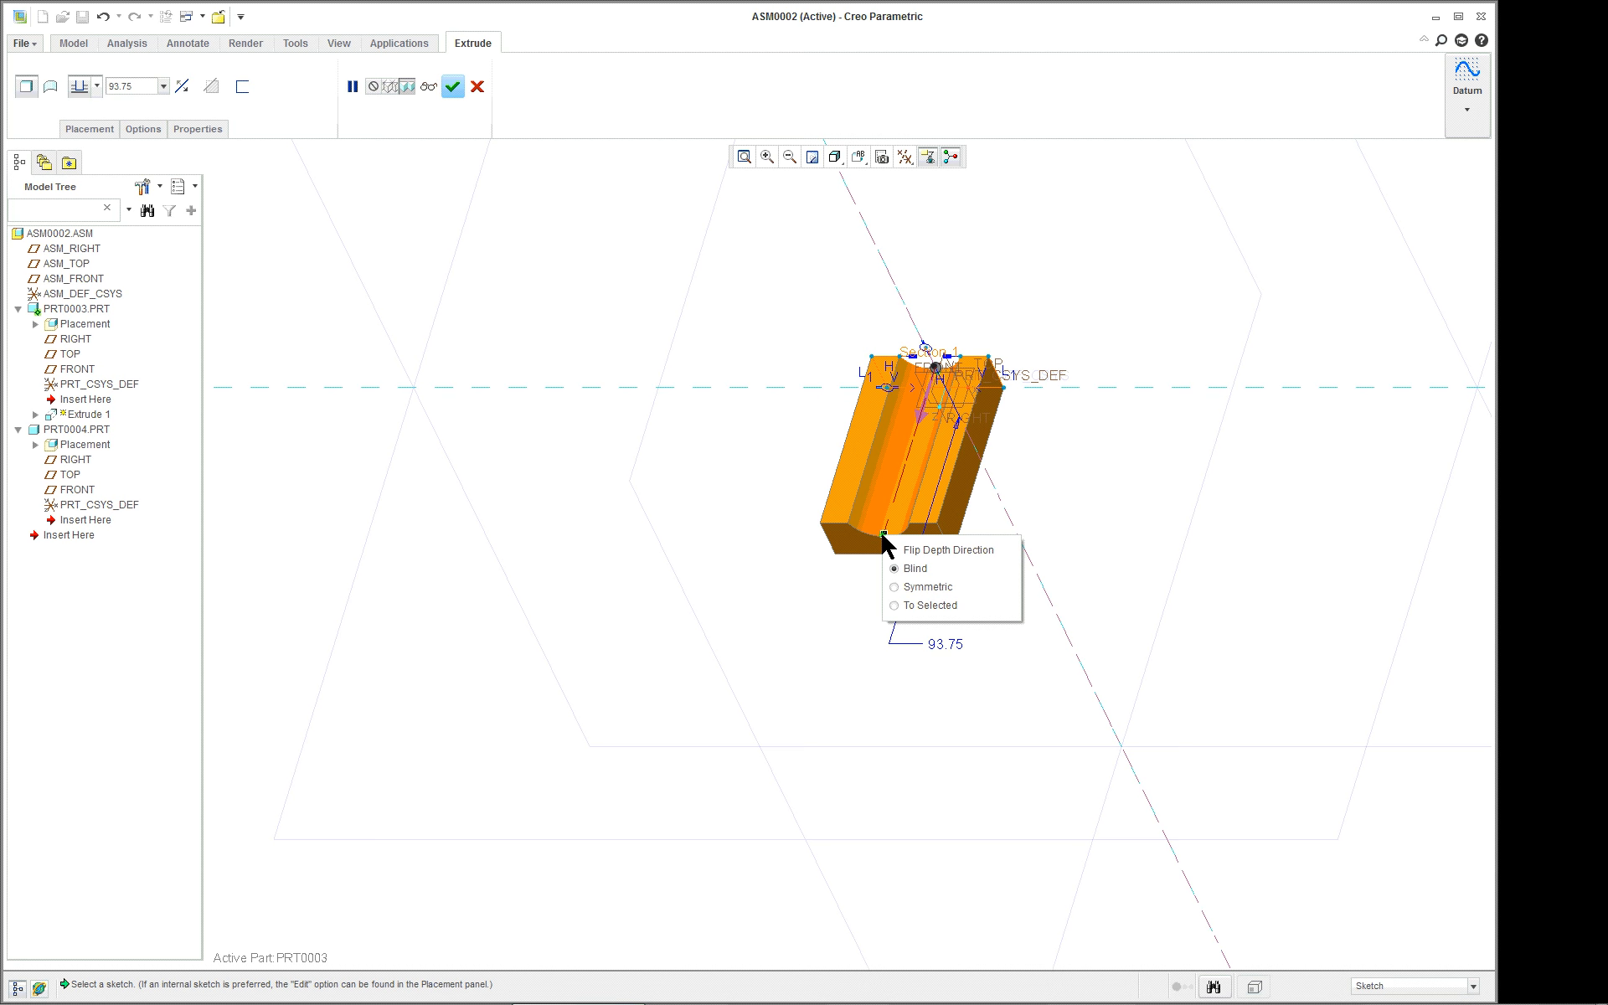
left_click(893, 584)
left_click_drag(914, 462, 919, 424)
left_click(453, 86)
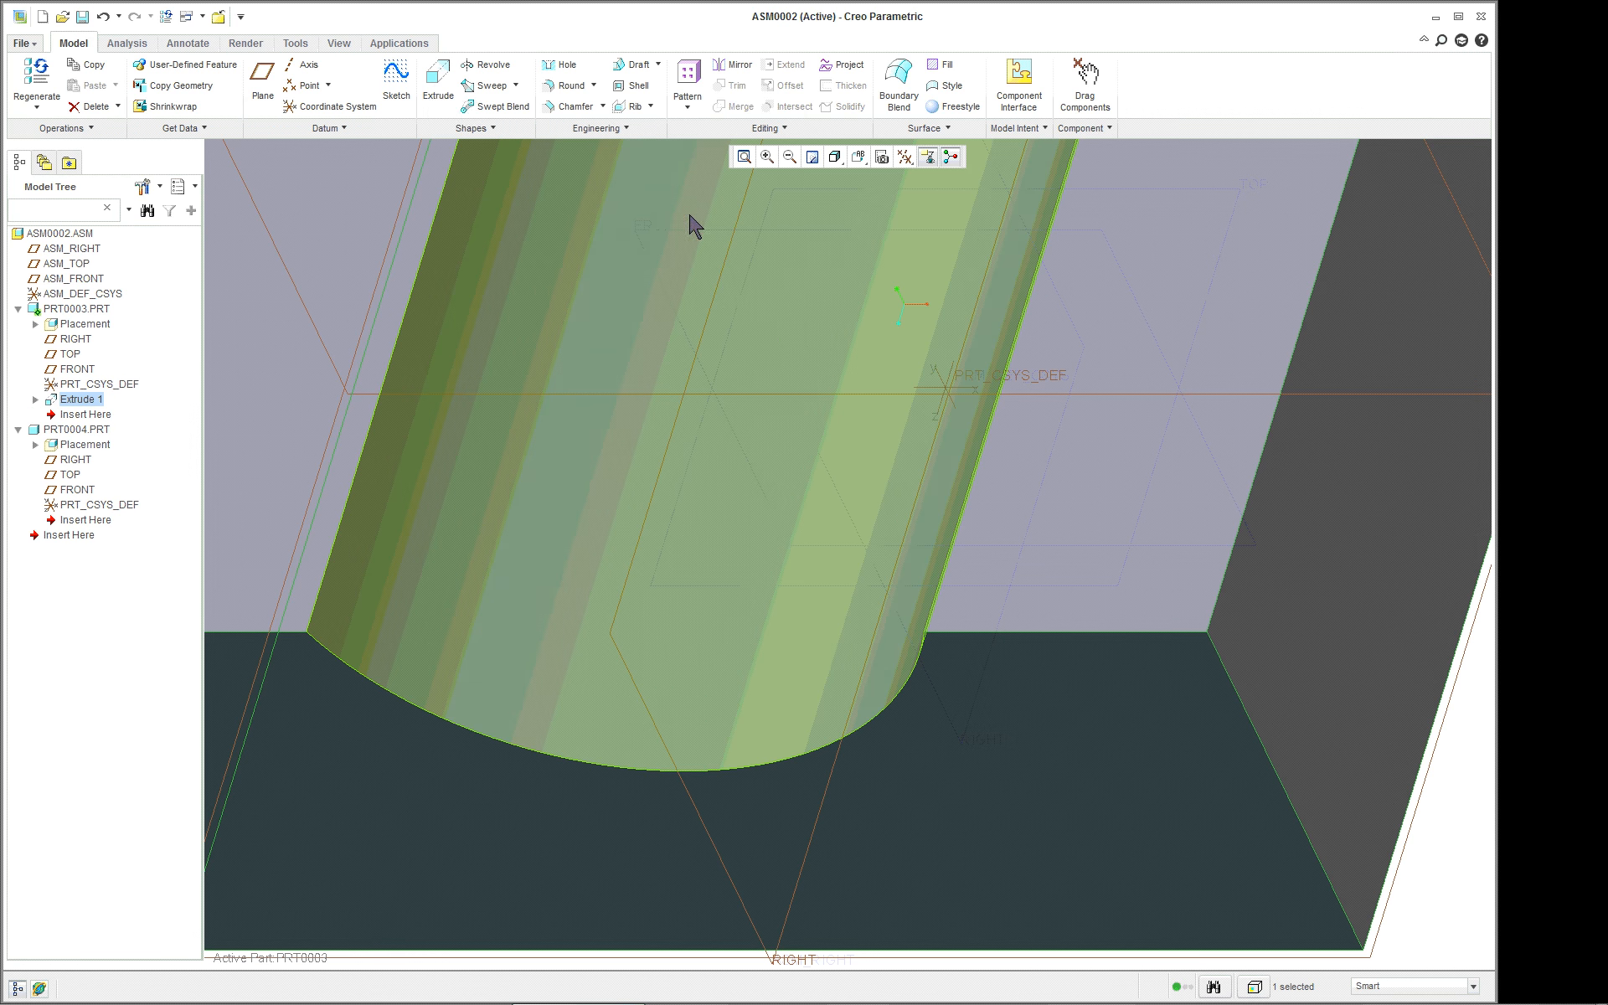
- Apply an orange paint appearance from the Photolux Library to PRT0003 and show it in standard orientation
left_click(338, 42)
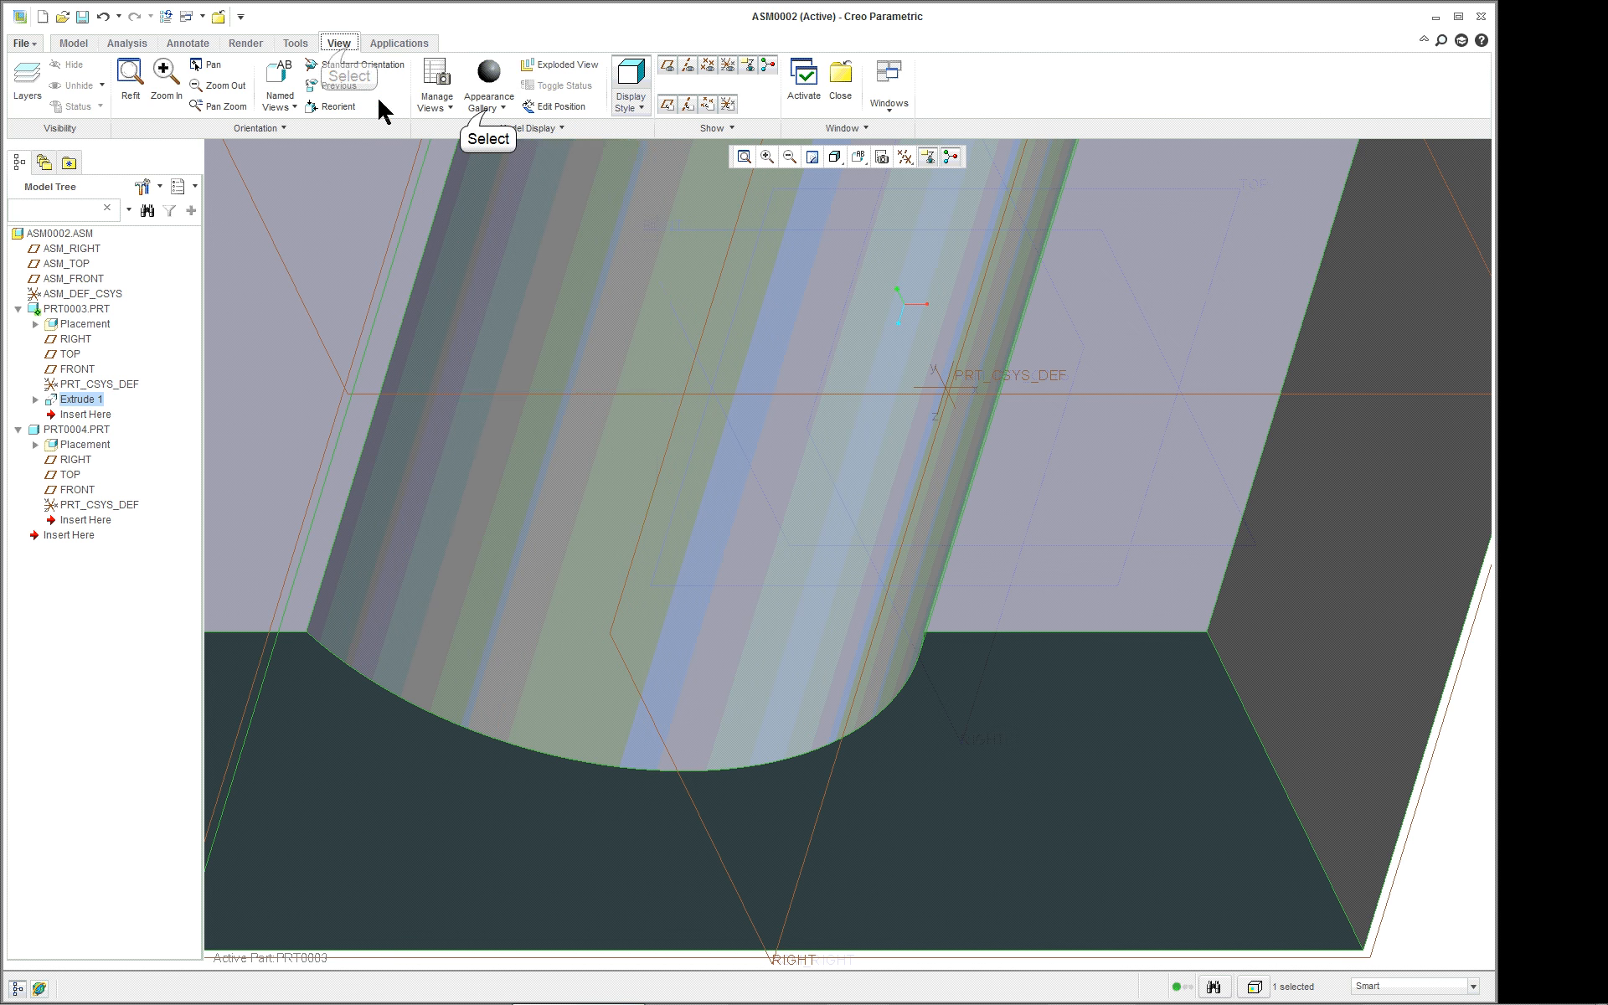
left_click(487, 93)
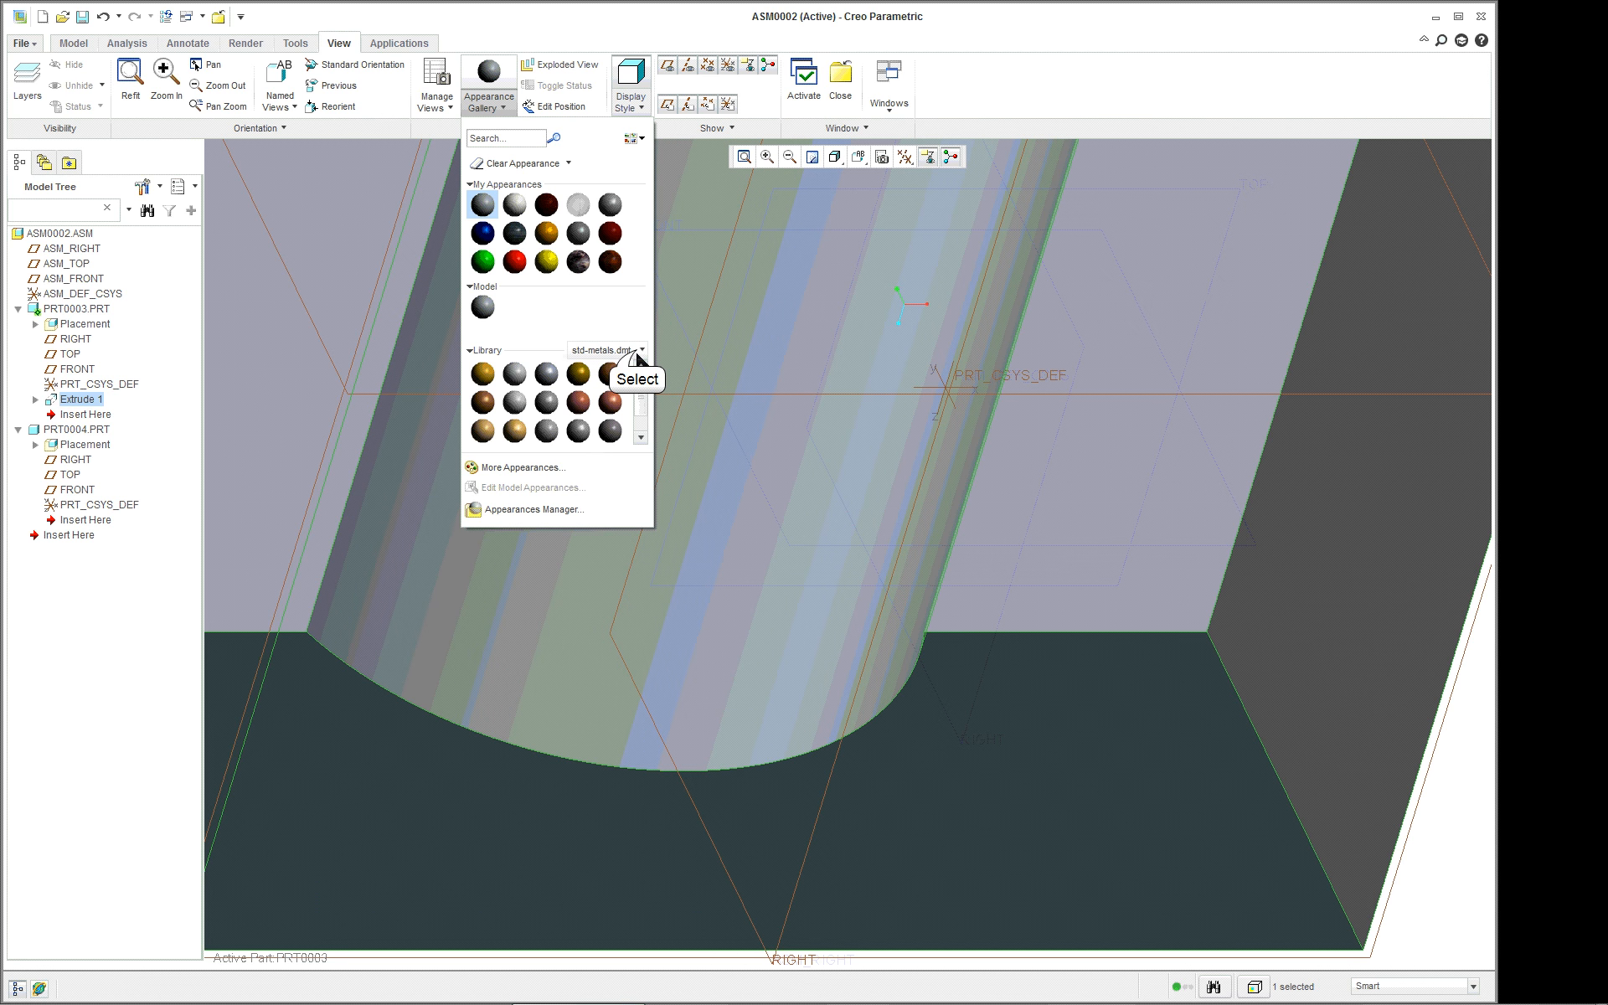
left_click(610, 351)
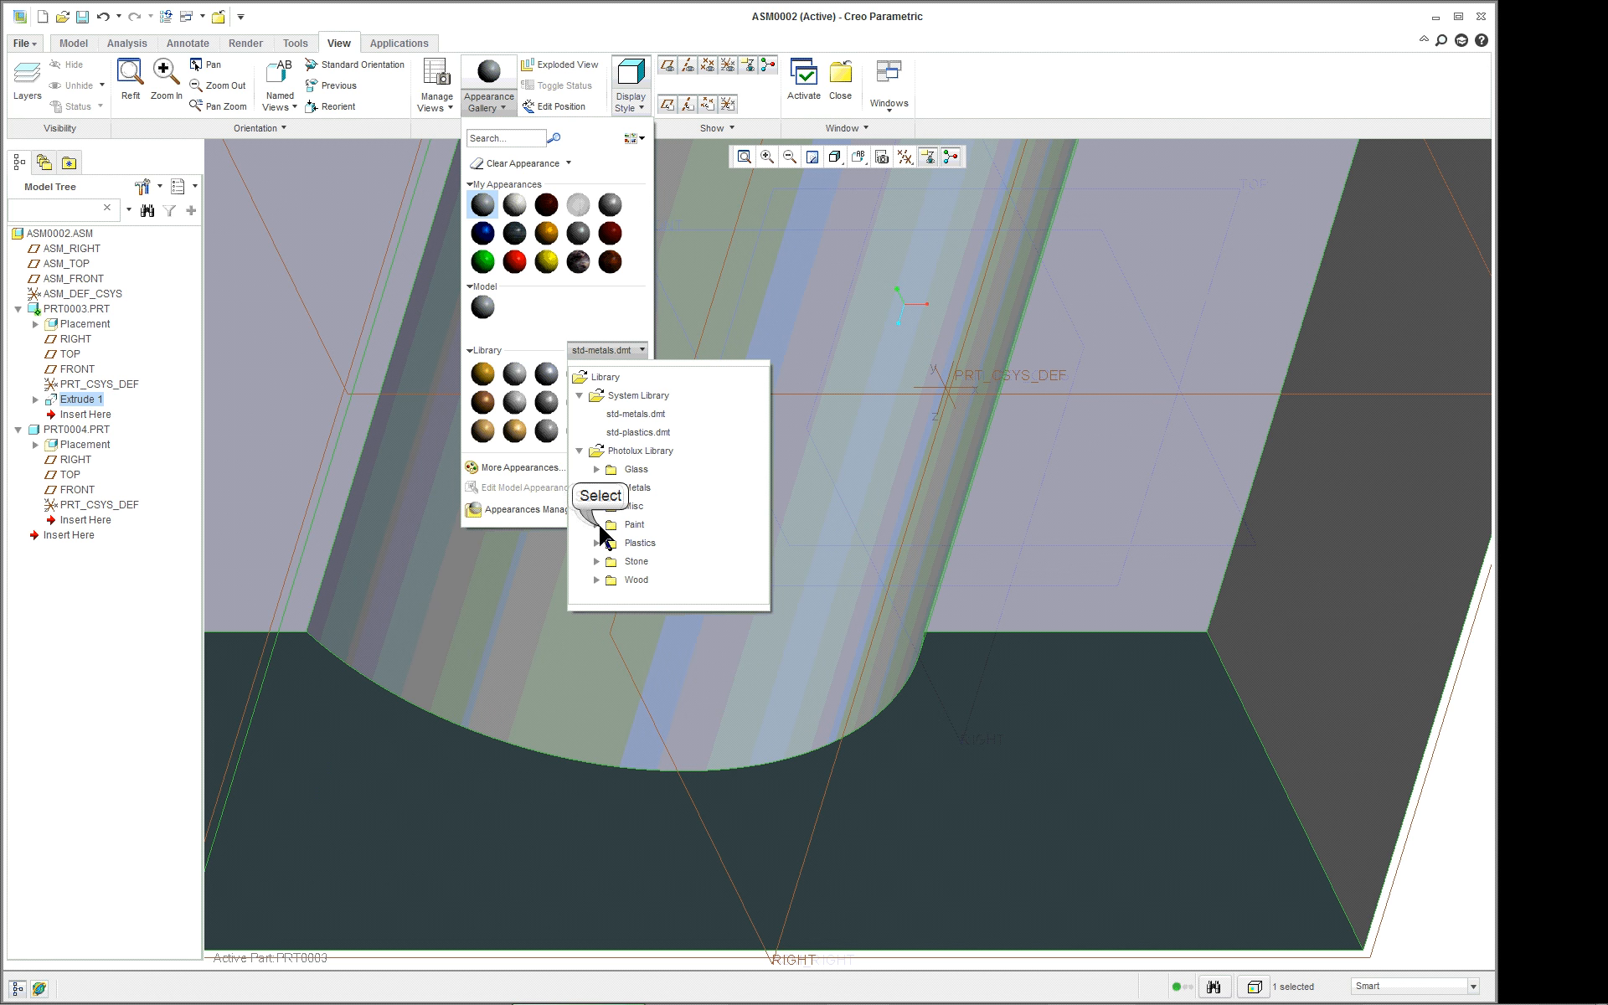
left_click(597, 525)
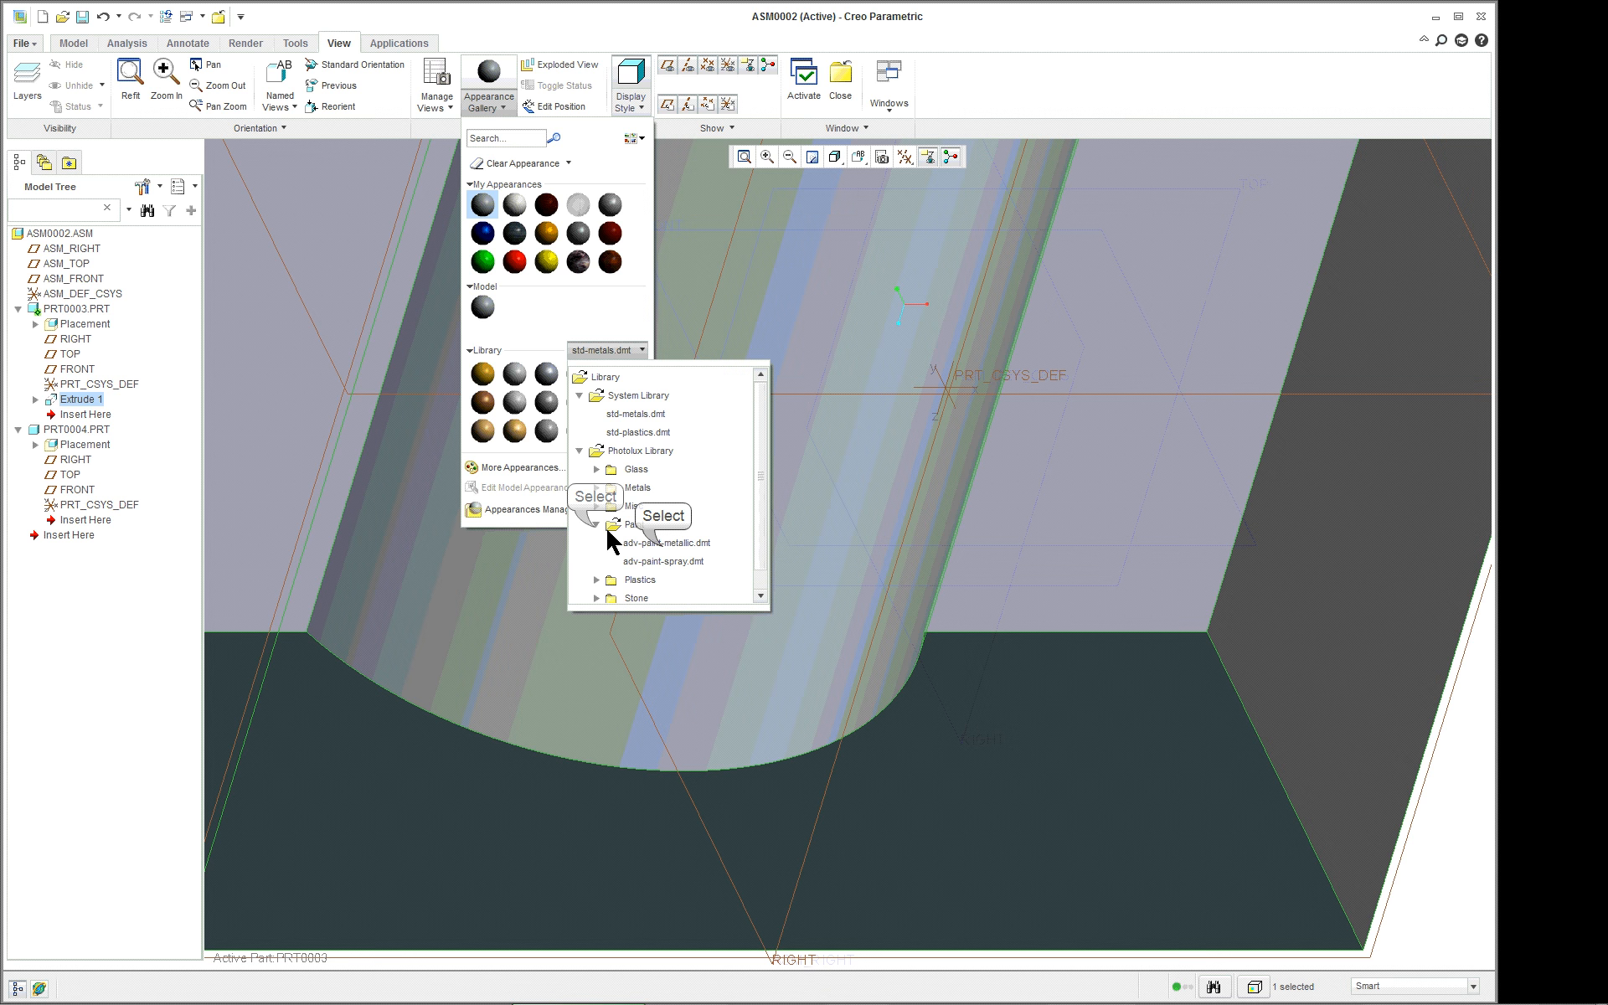
left_click(656, 554)
left_click(607, 376)
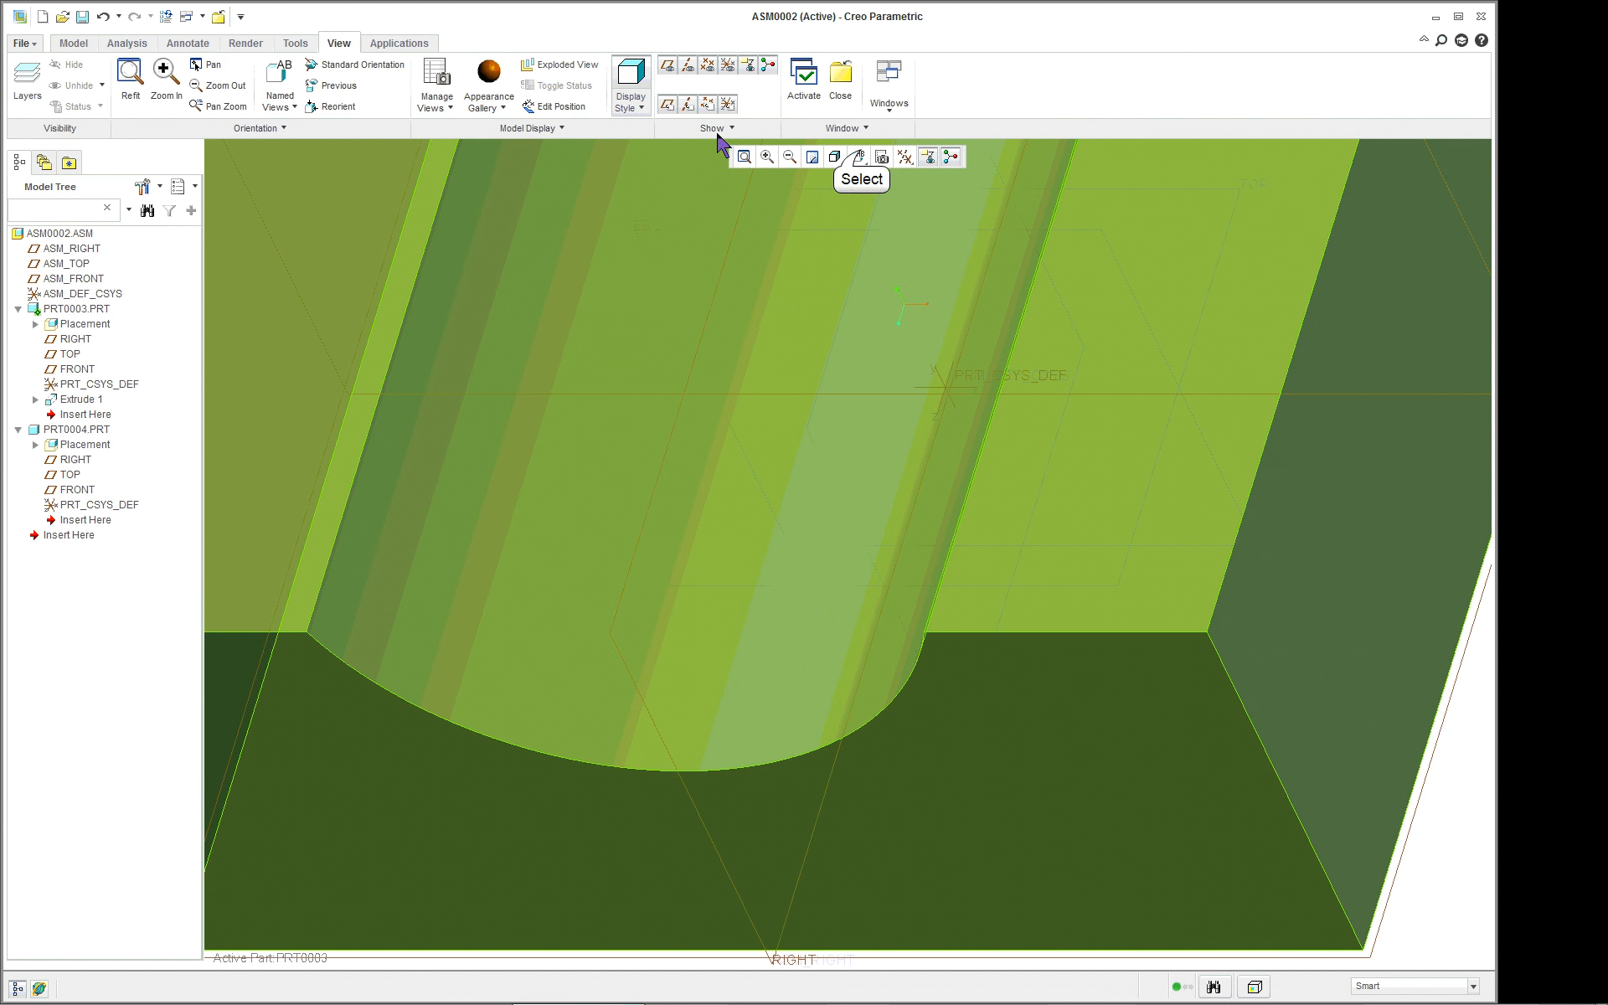
left_click(868, 155)
left_click(871, 181)
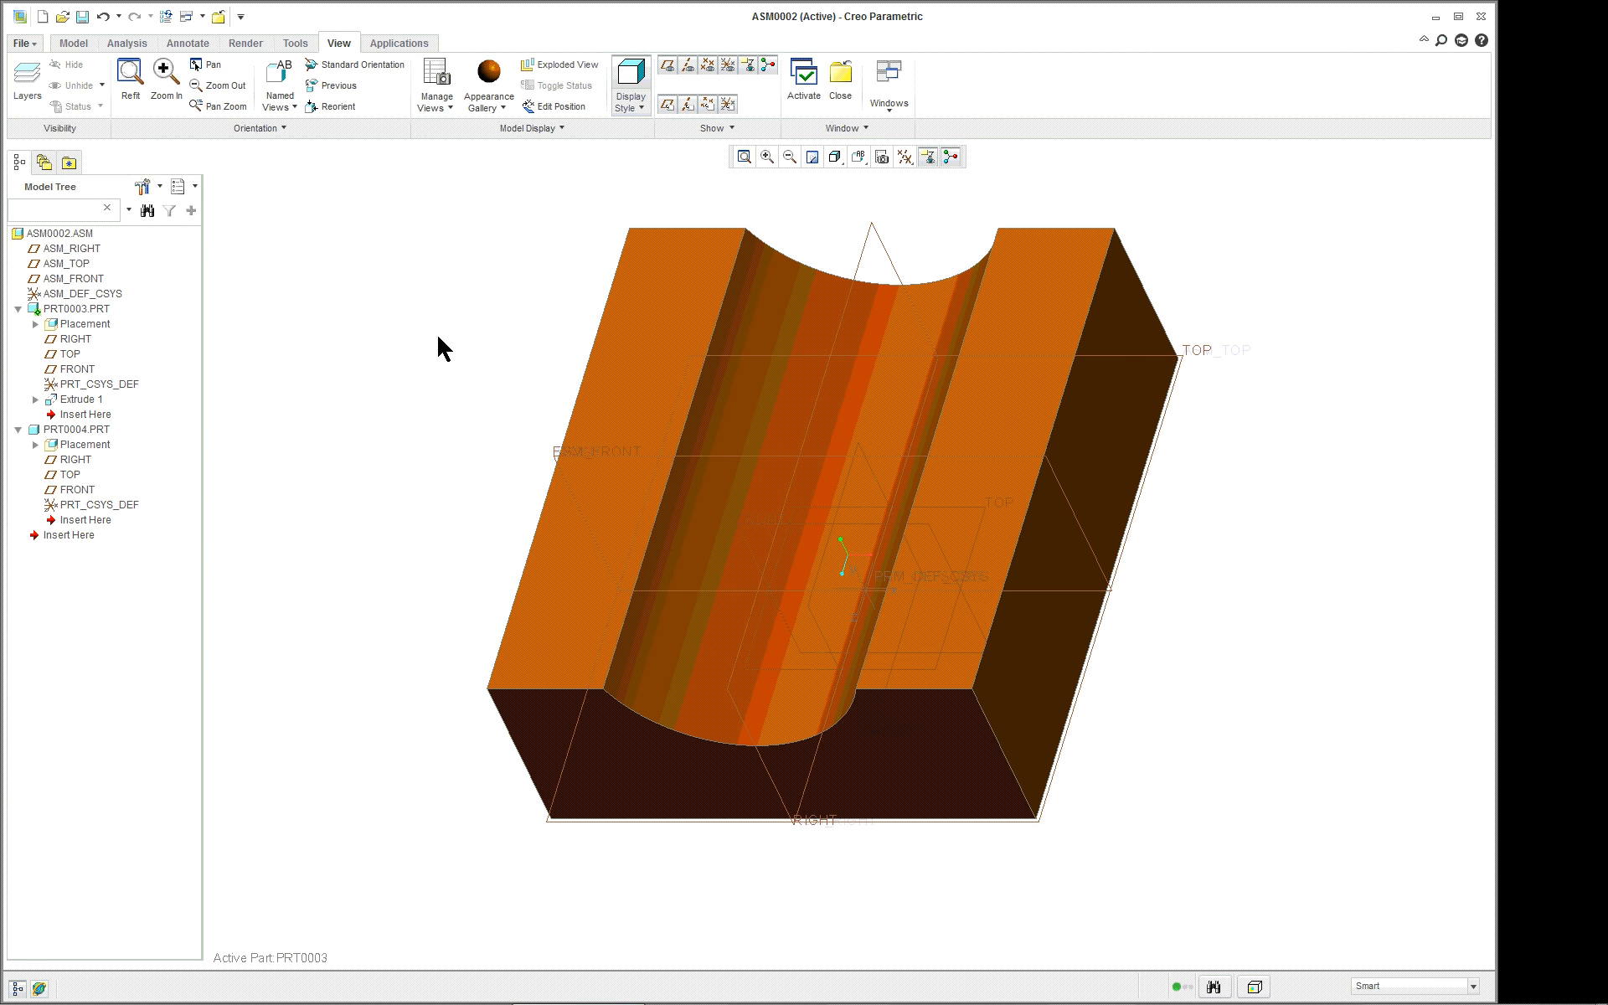
- Activate PRT0004 and begin an Extrude sketch on its FRONT plane, with its RIGHT plane as the right orientation reference
right_click(64, 430)
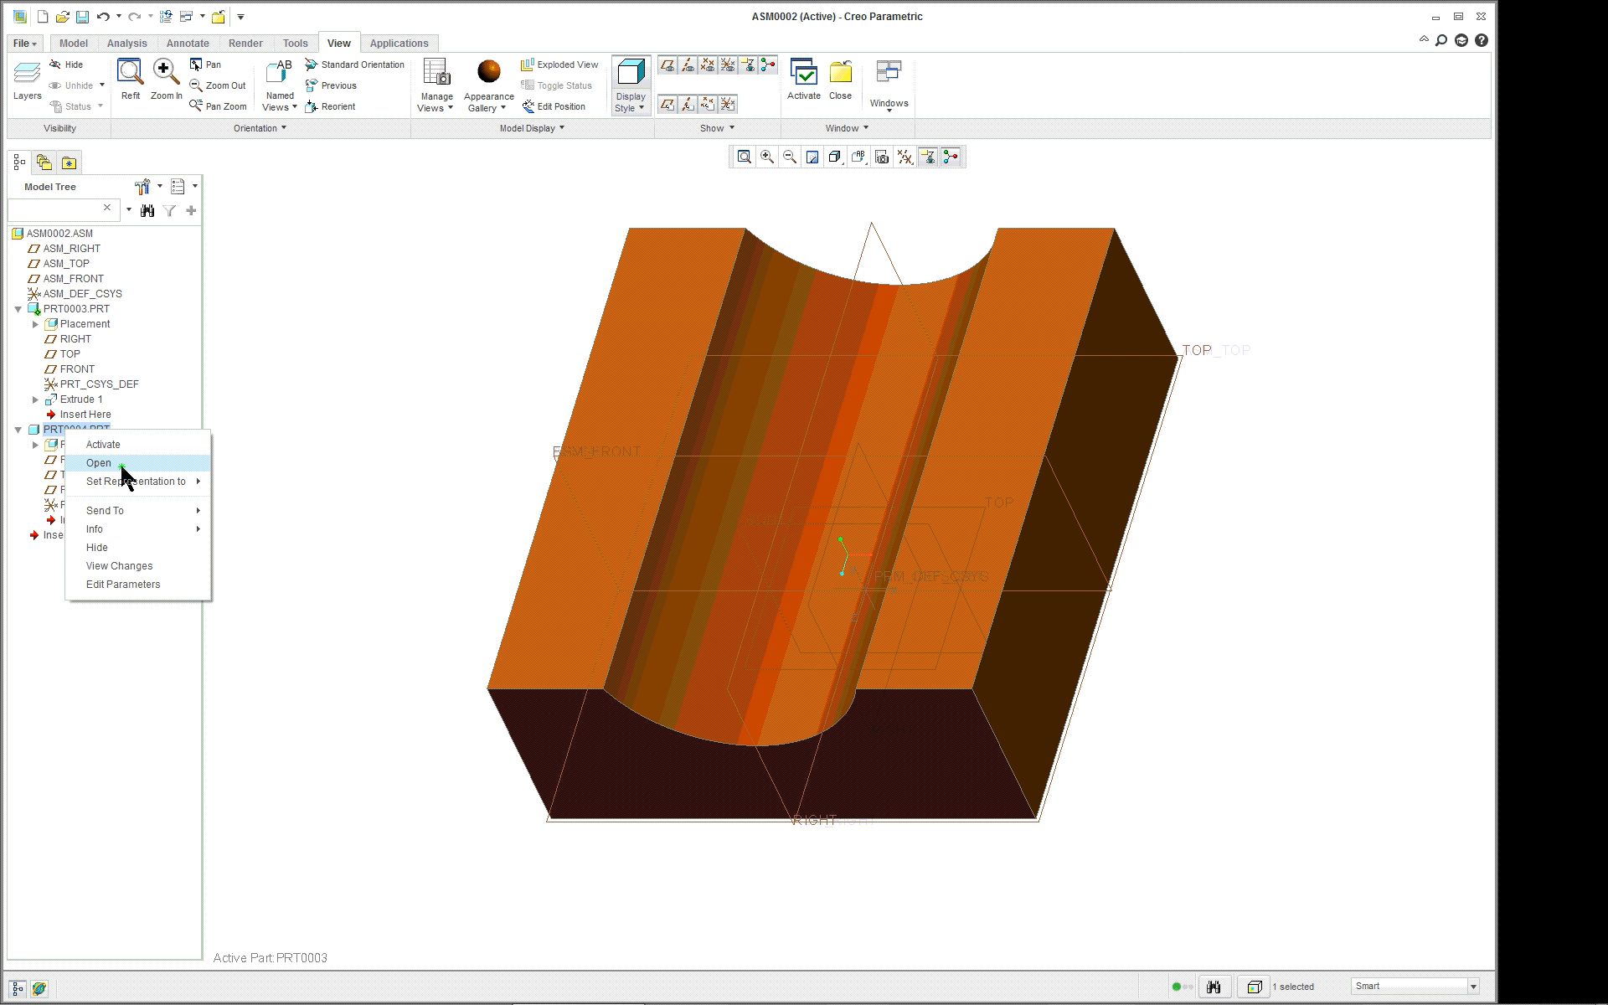
left_click(122, 444)
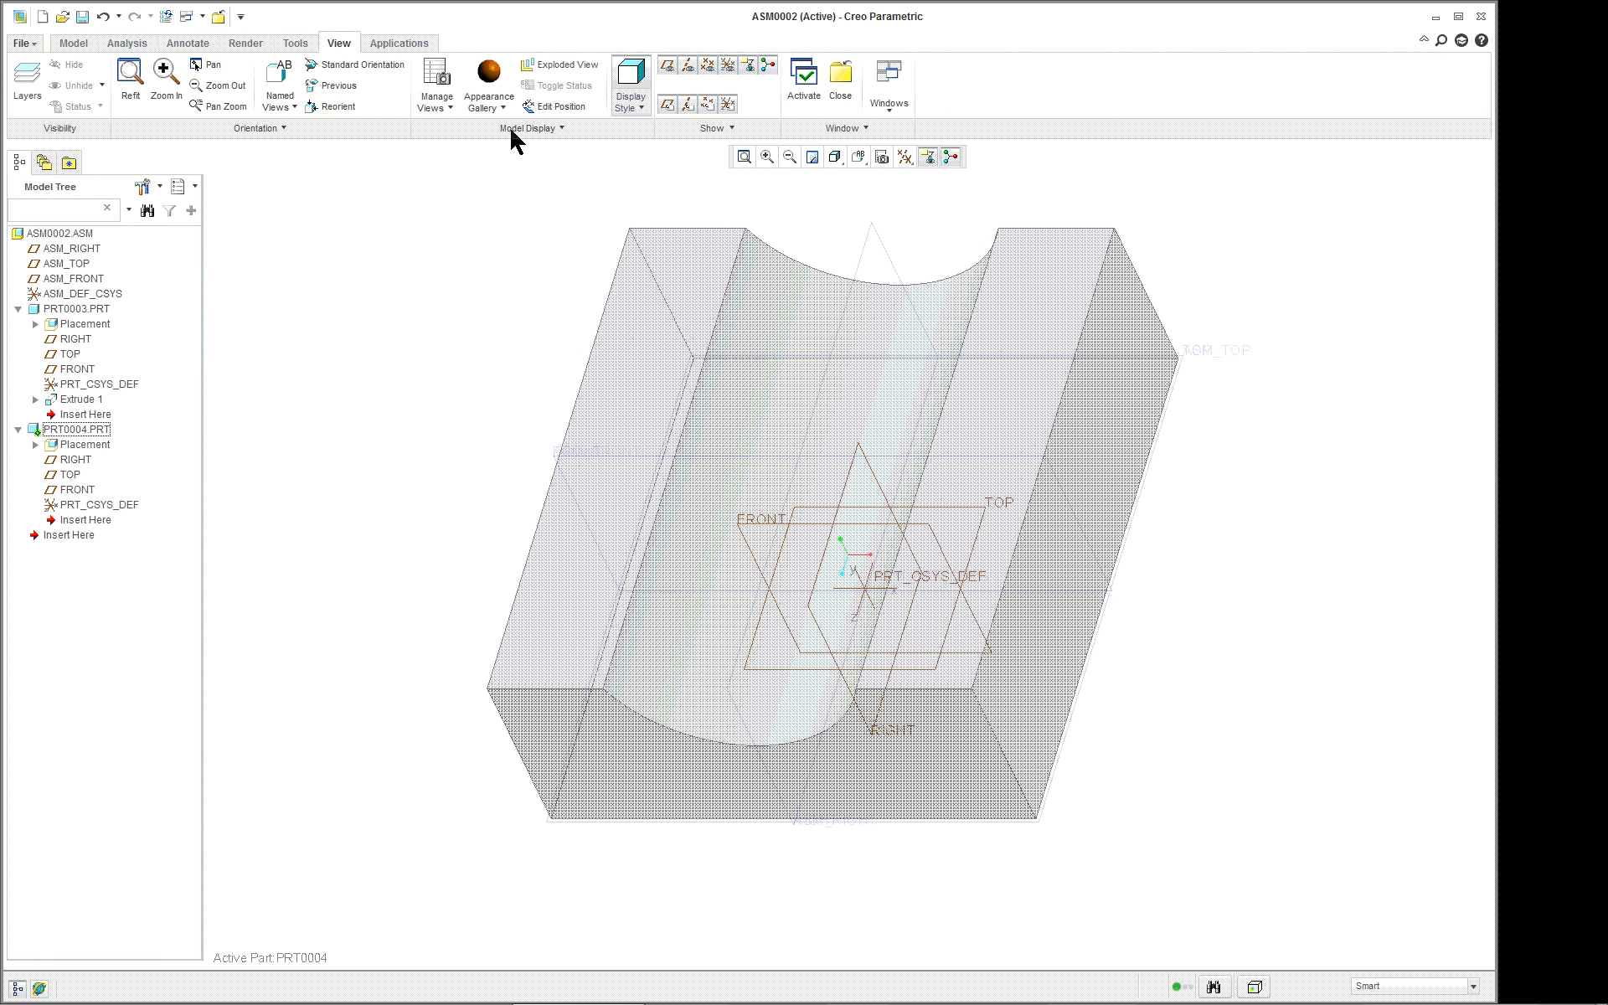
left_click(73, 42)
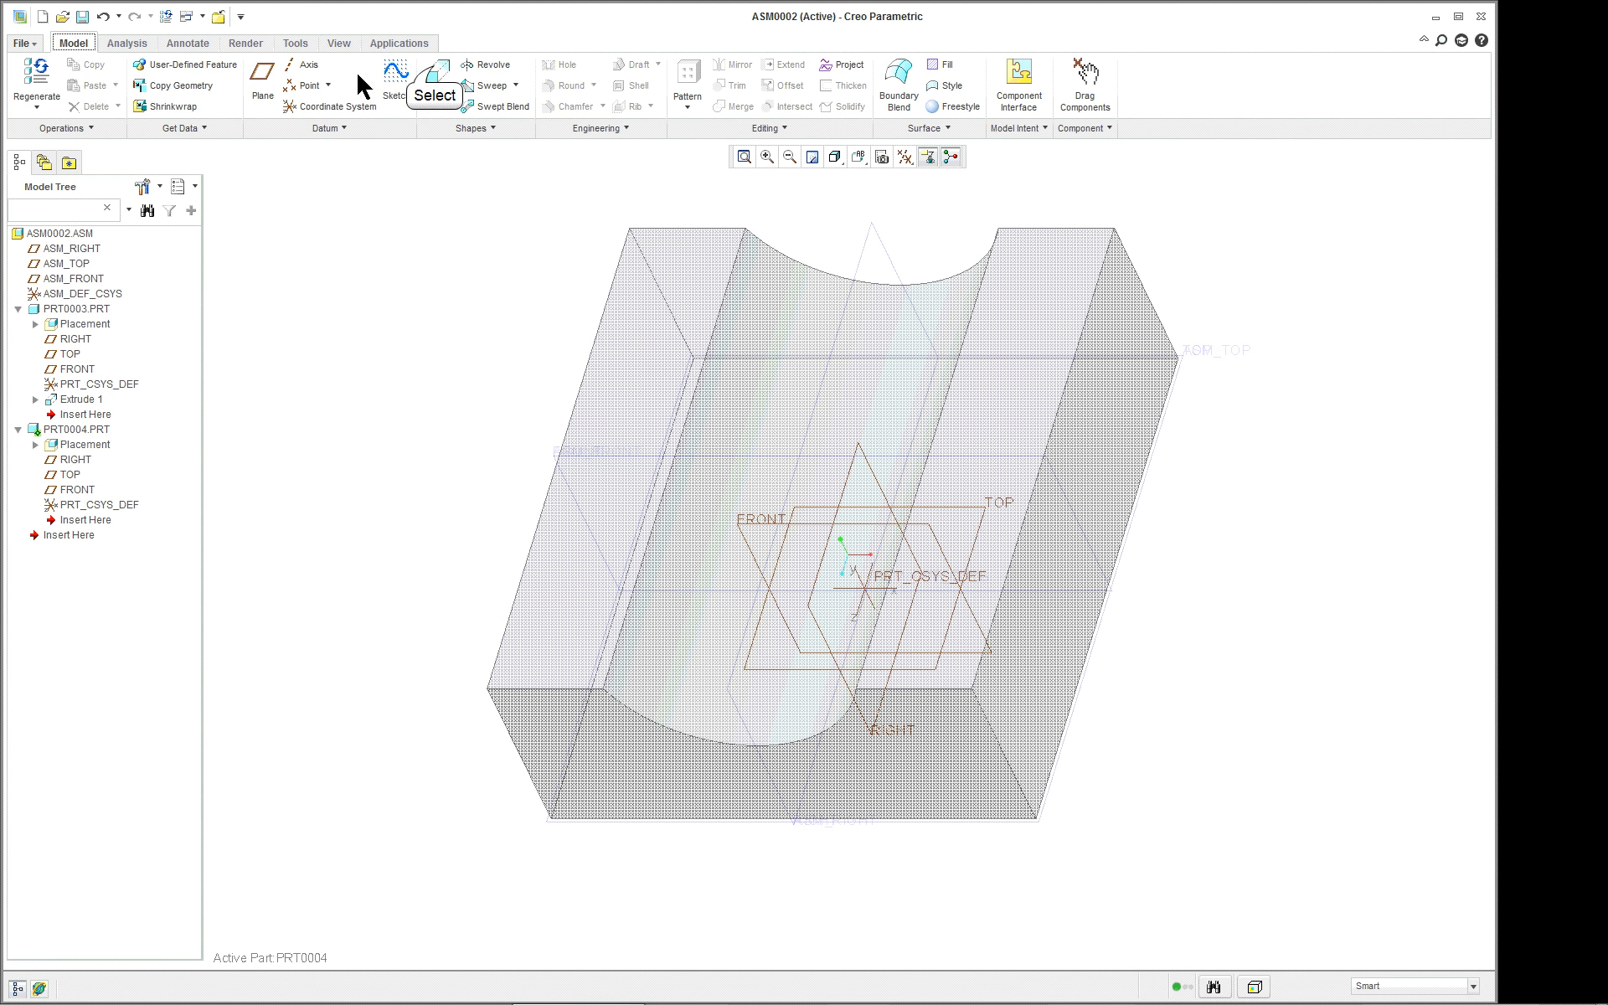
left_click(438, 76)
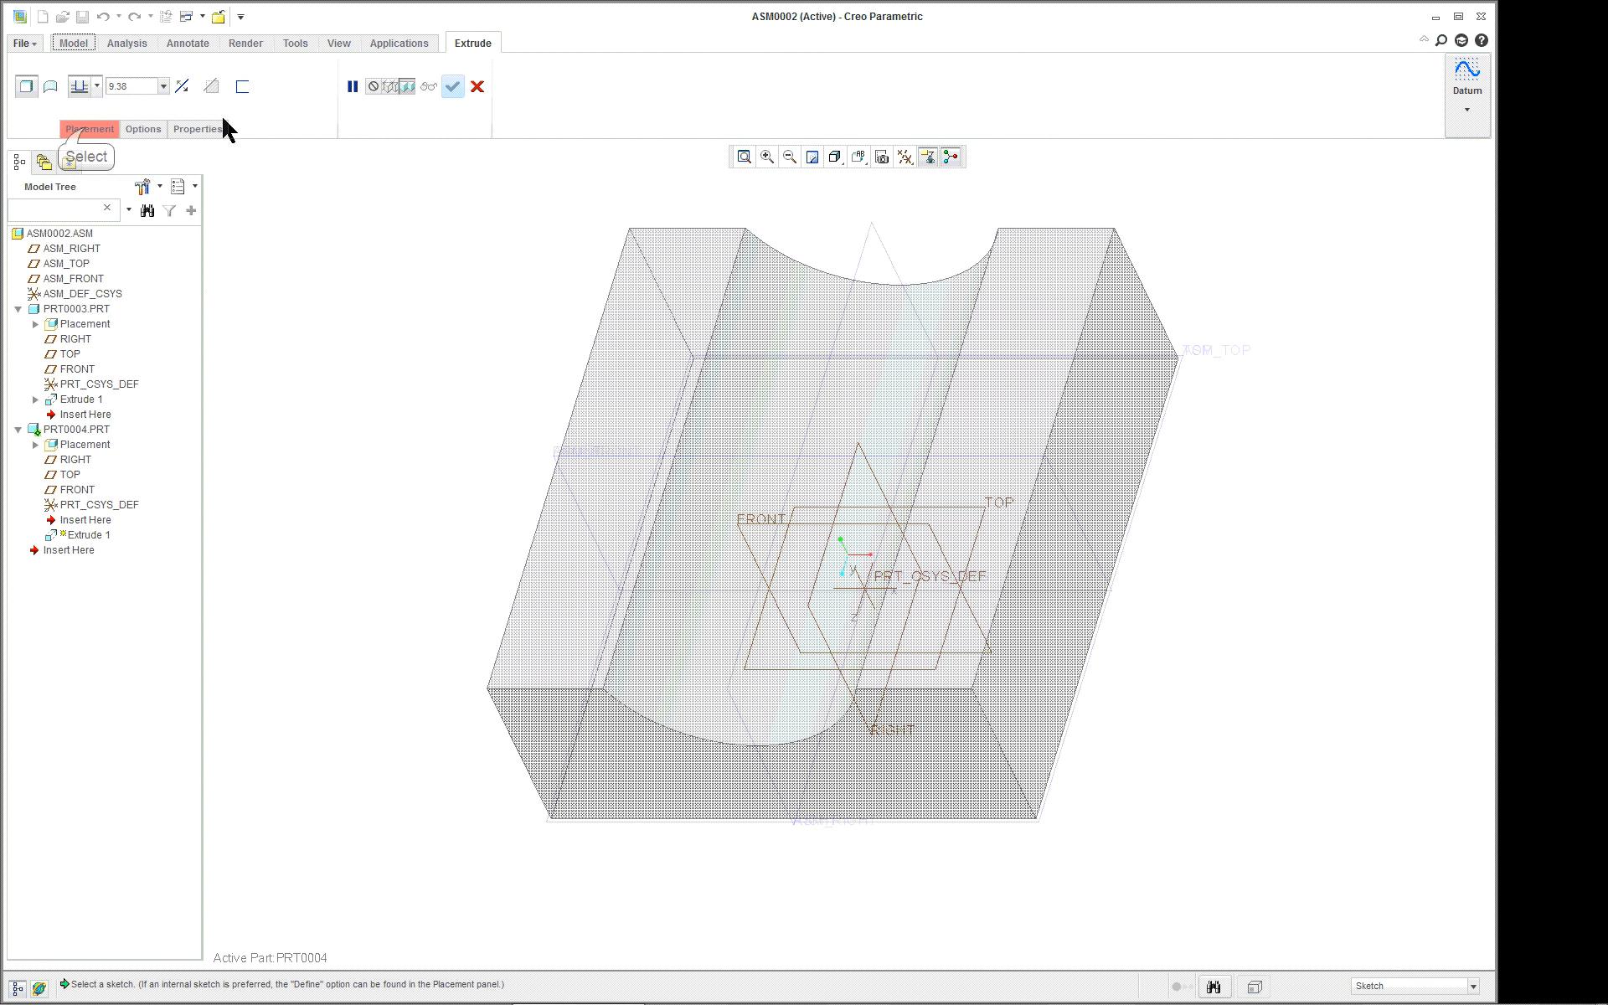
left_click(88, 130)
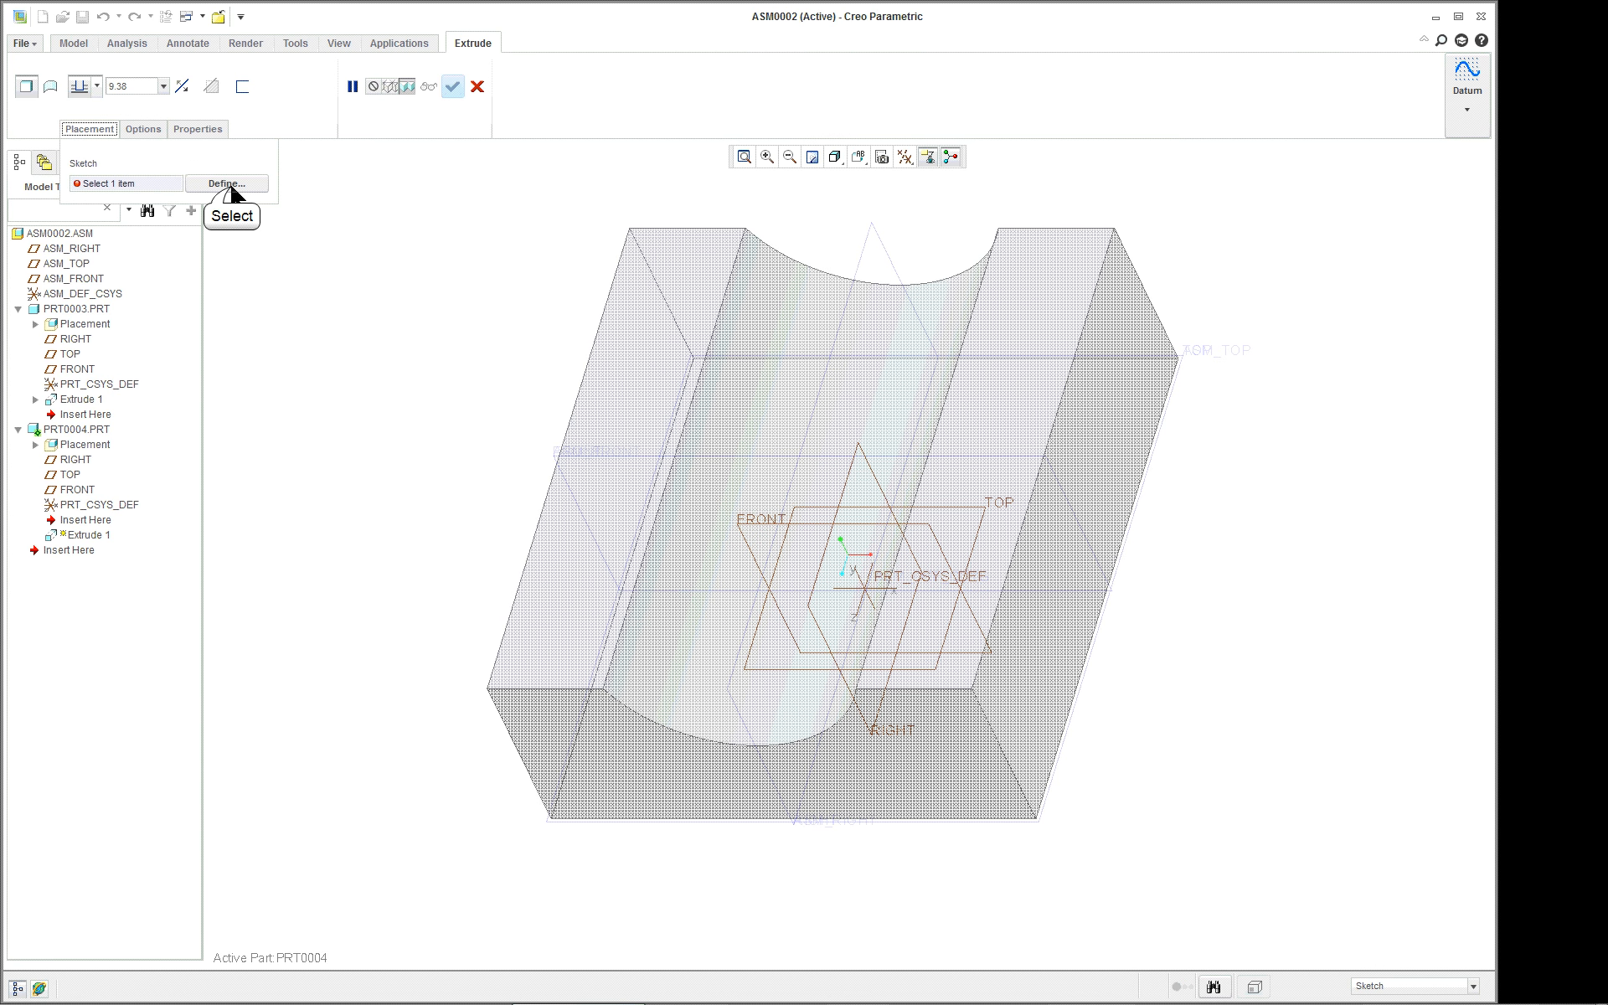
left_click(231, 189)
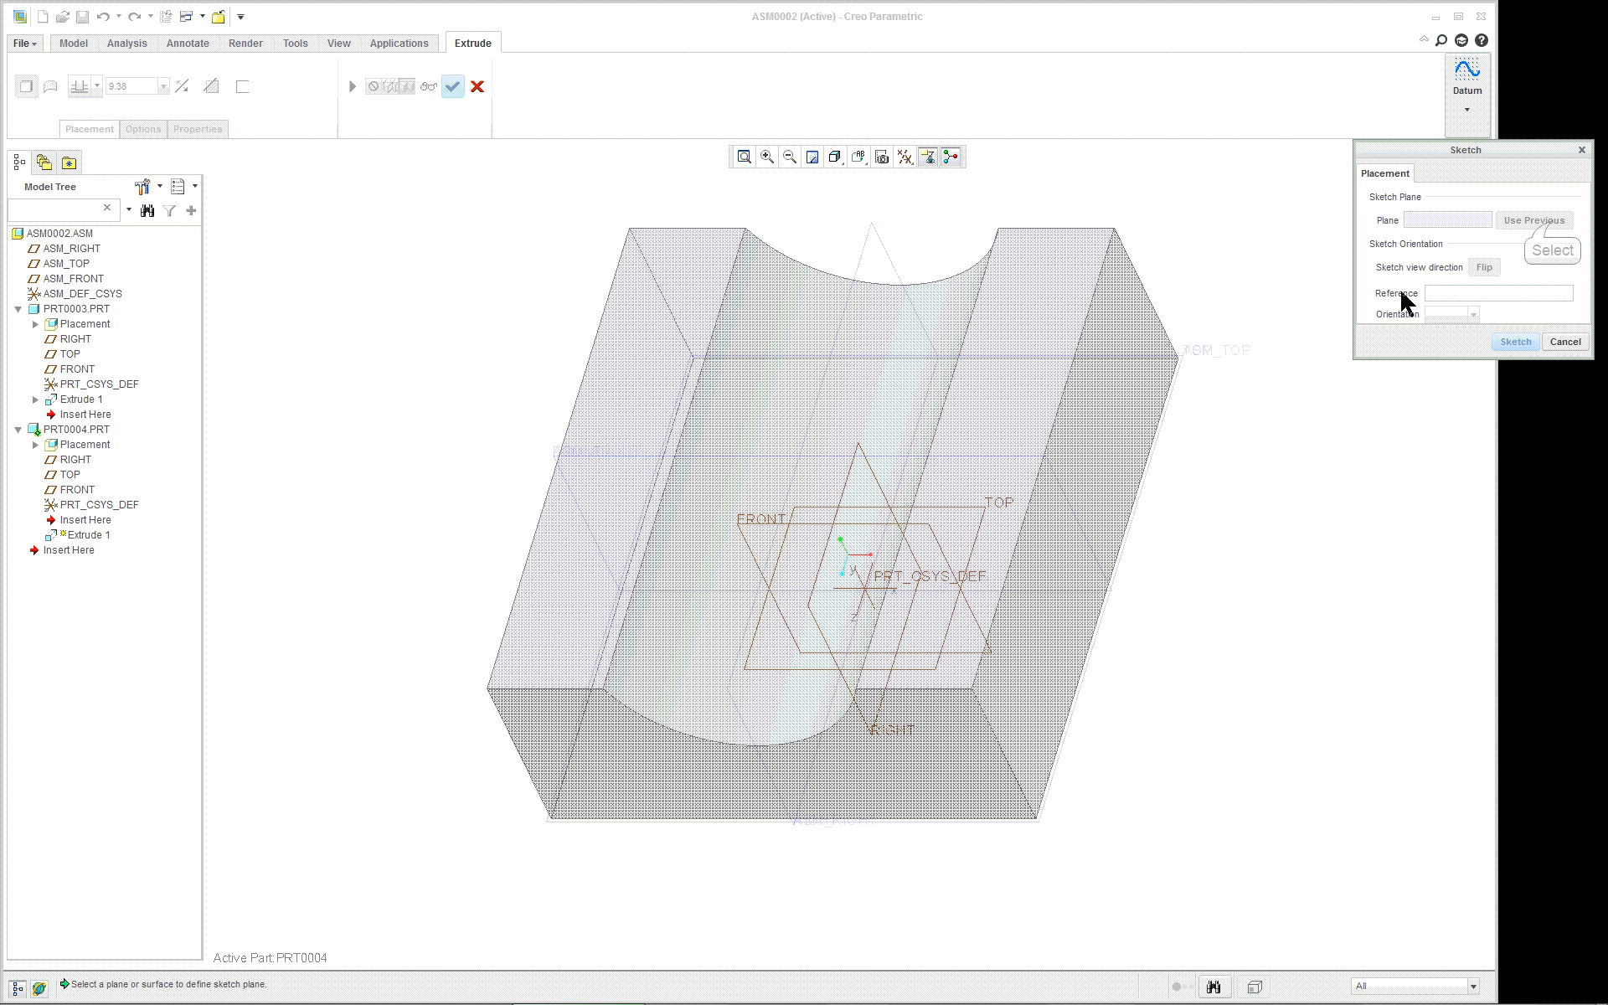
left_click(77, 489)
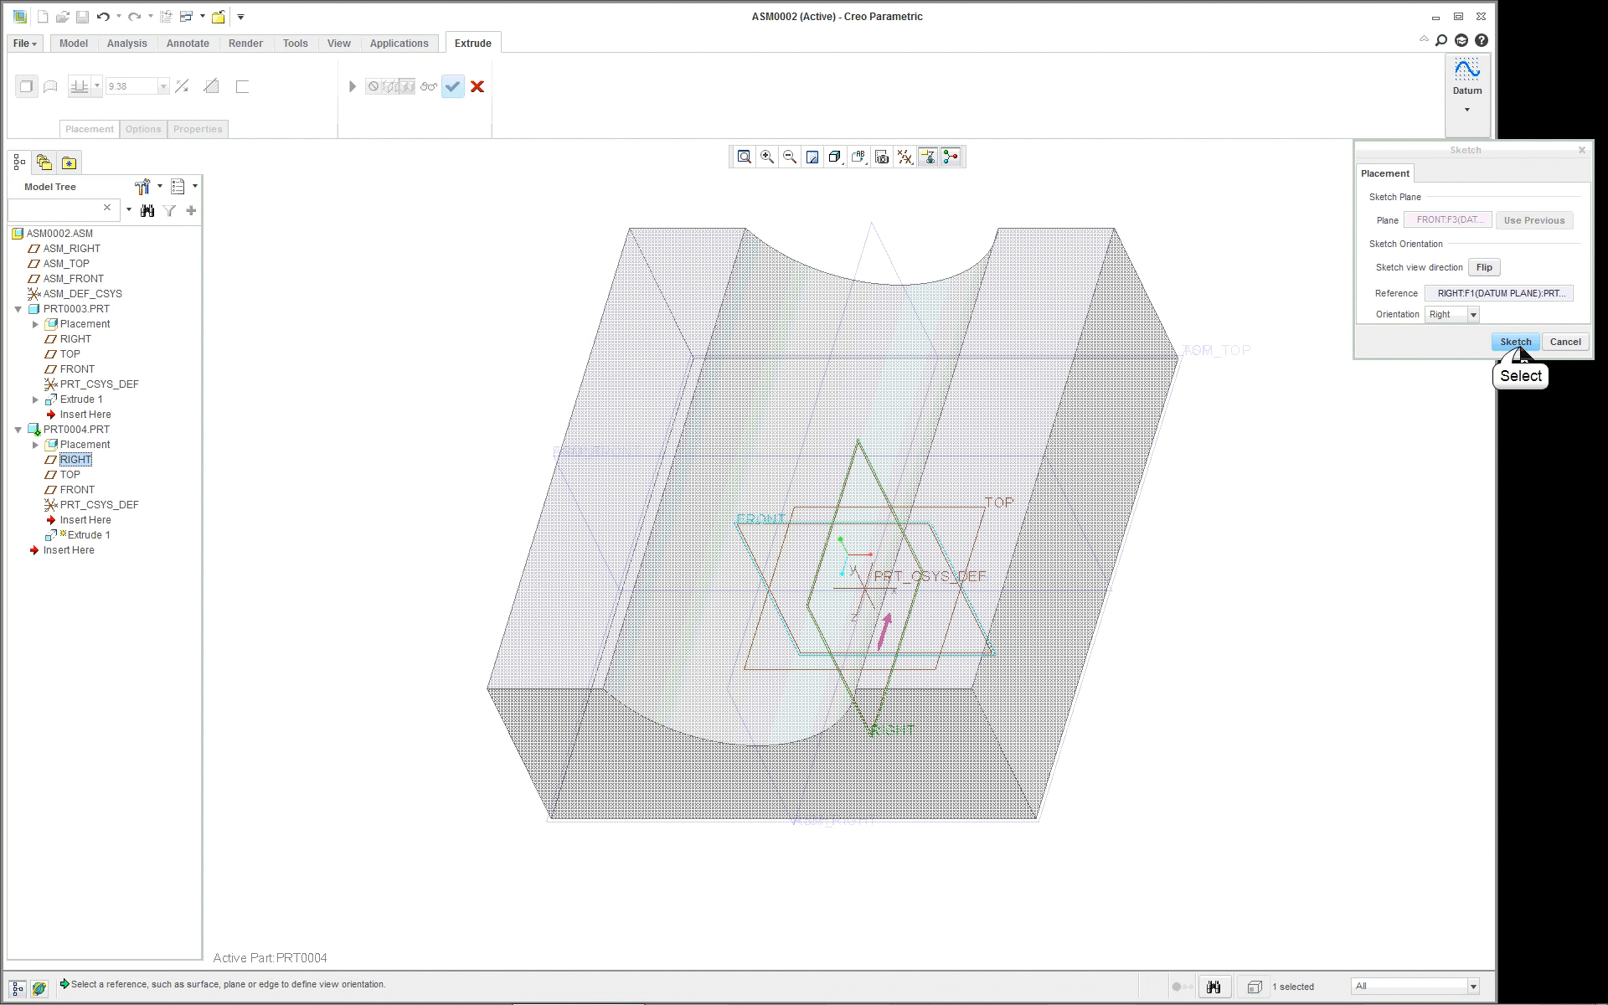
left_click(1516, 343)
left_click(50, 107)
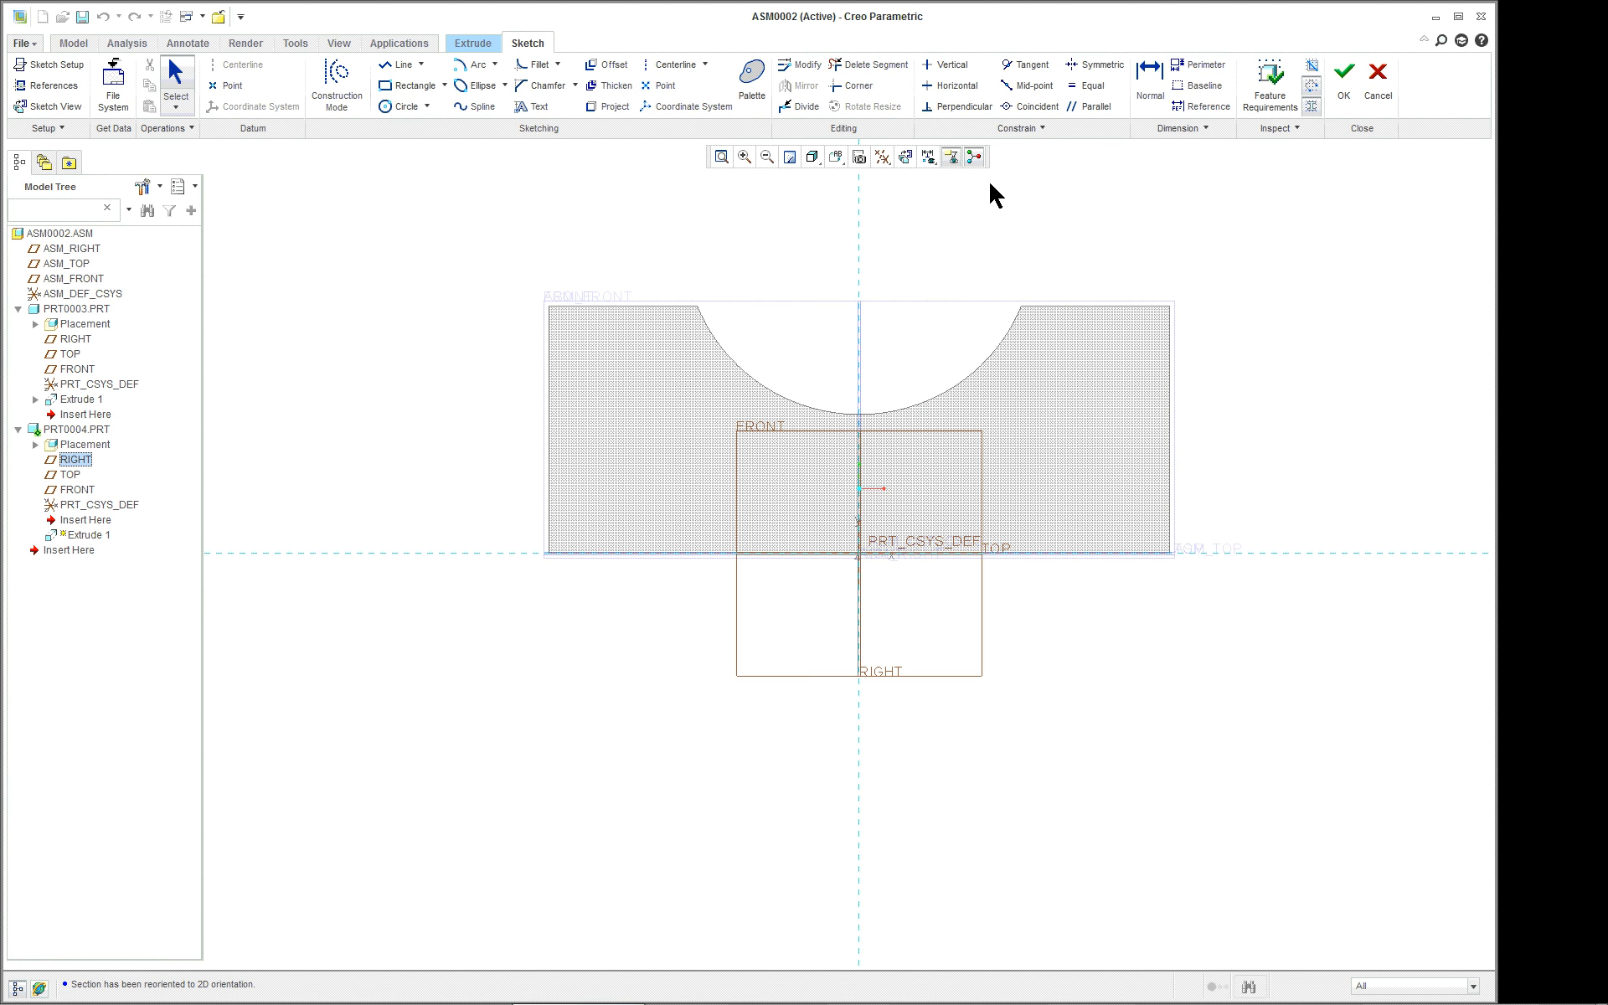
- Add the PRT0003 block's two side faces, top face and arc recess surface as sketch references
middle_click_drag(939, 199, 872, 373)
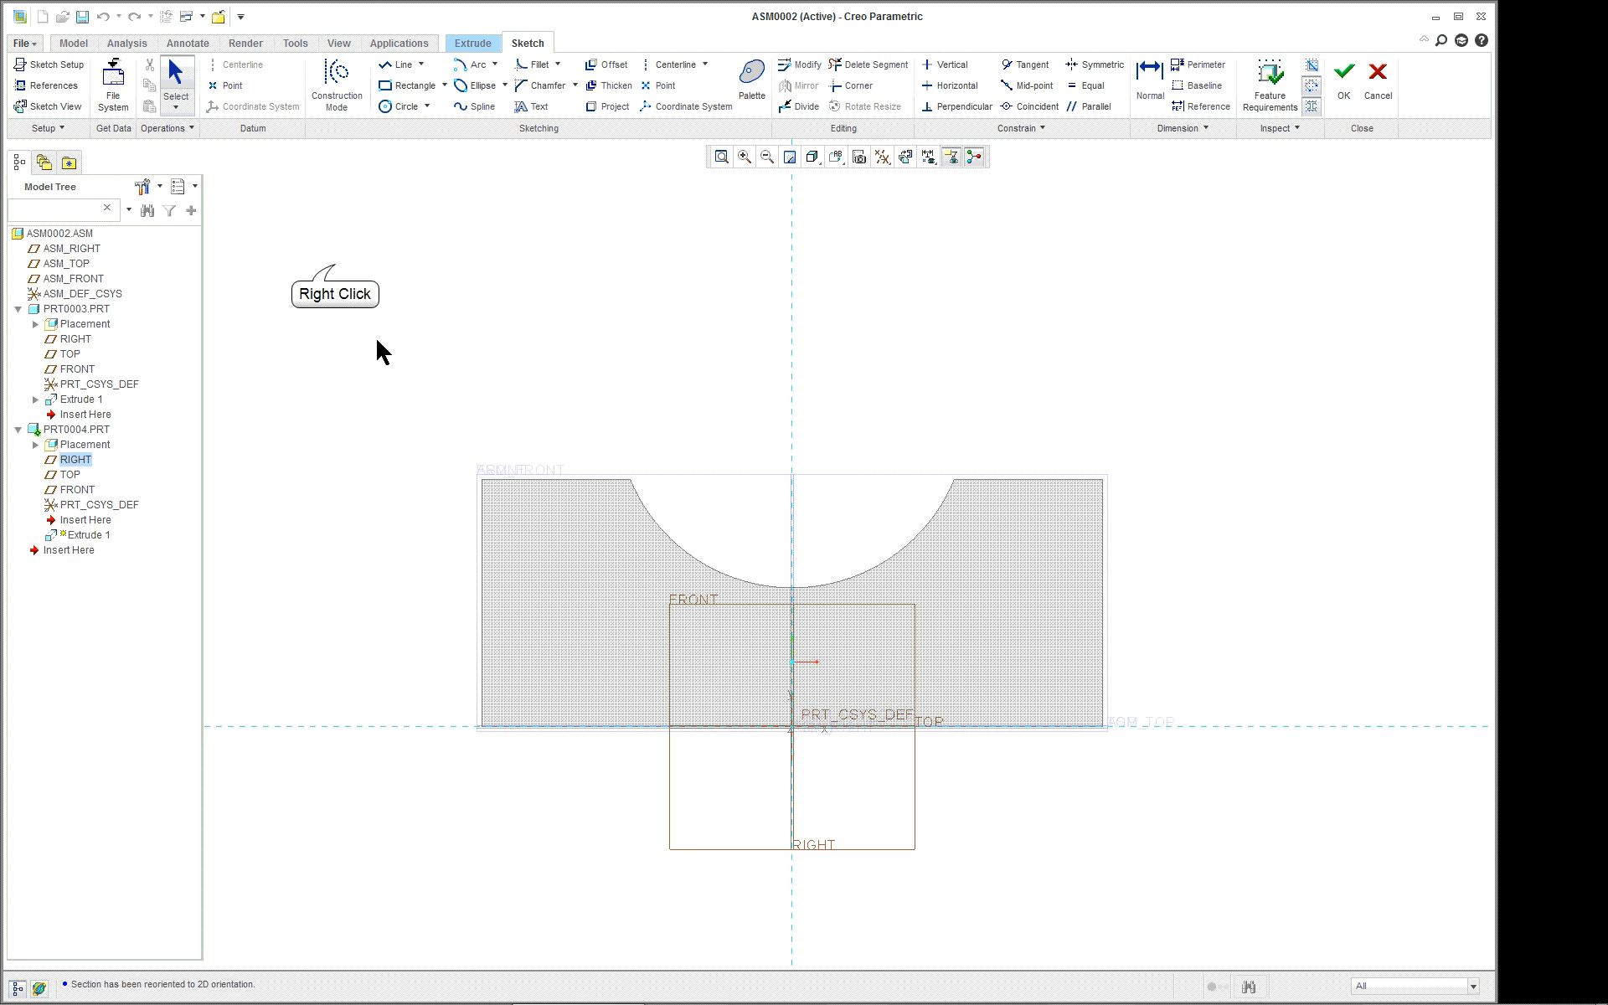
right_click(339, 270)
left_click(414, 322)
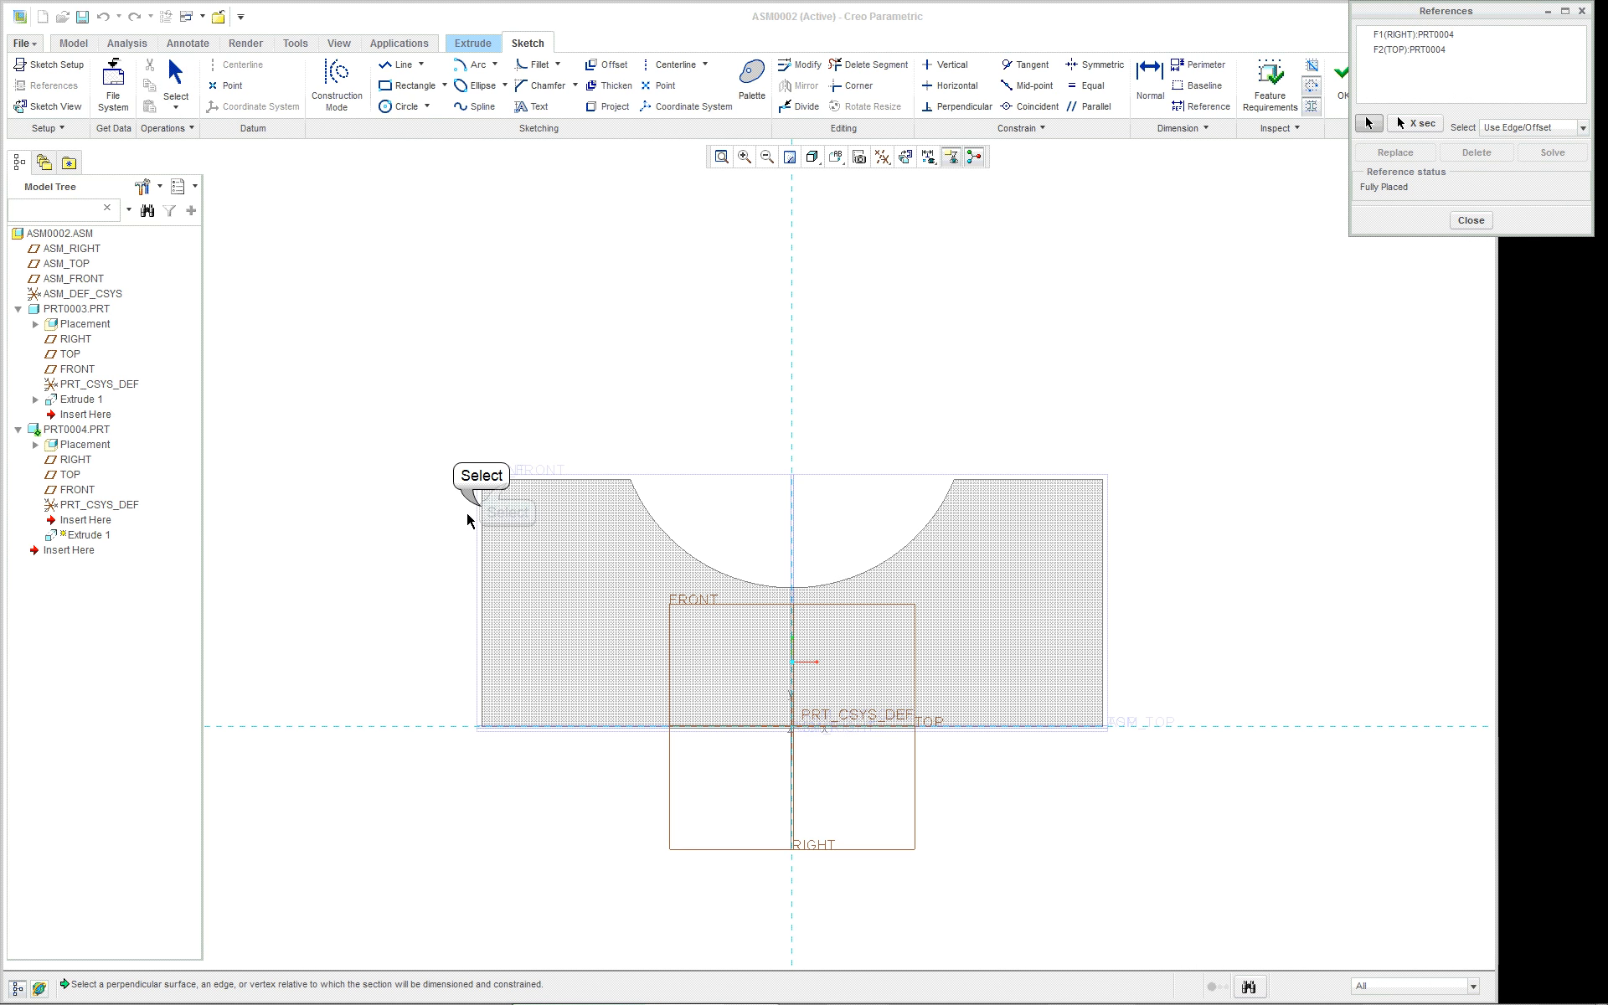
left_click(481, 504)
left_click(507, 481)
left_click(640, 504)
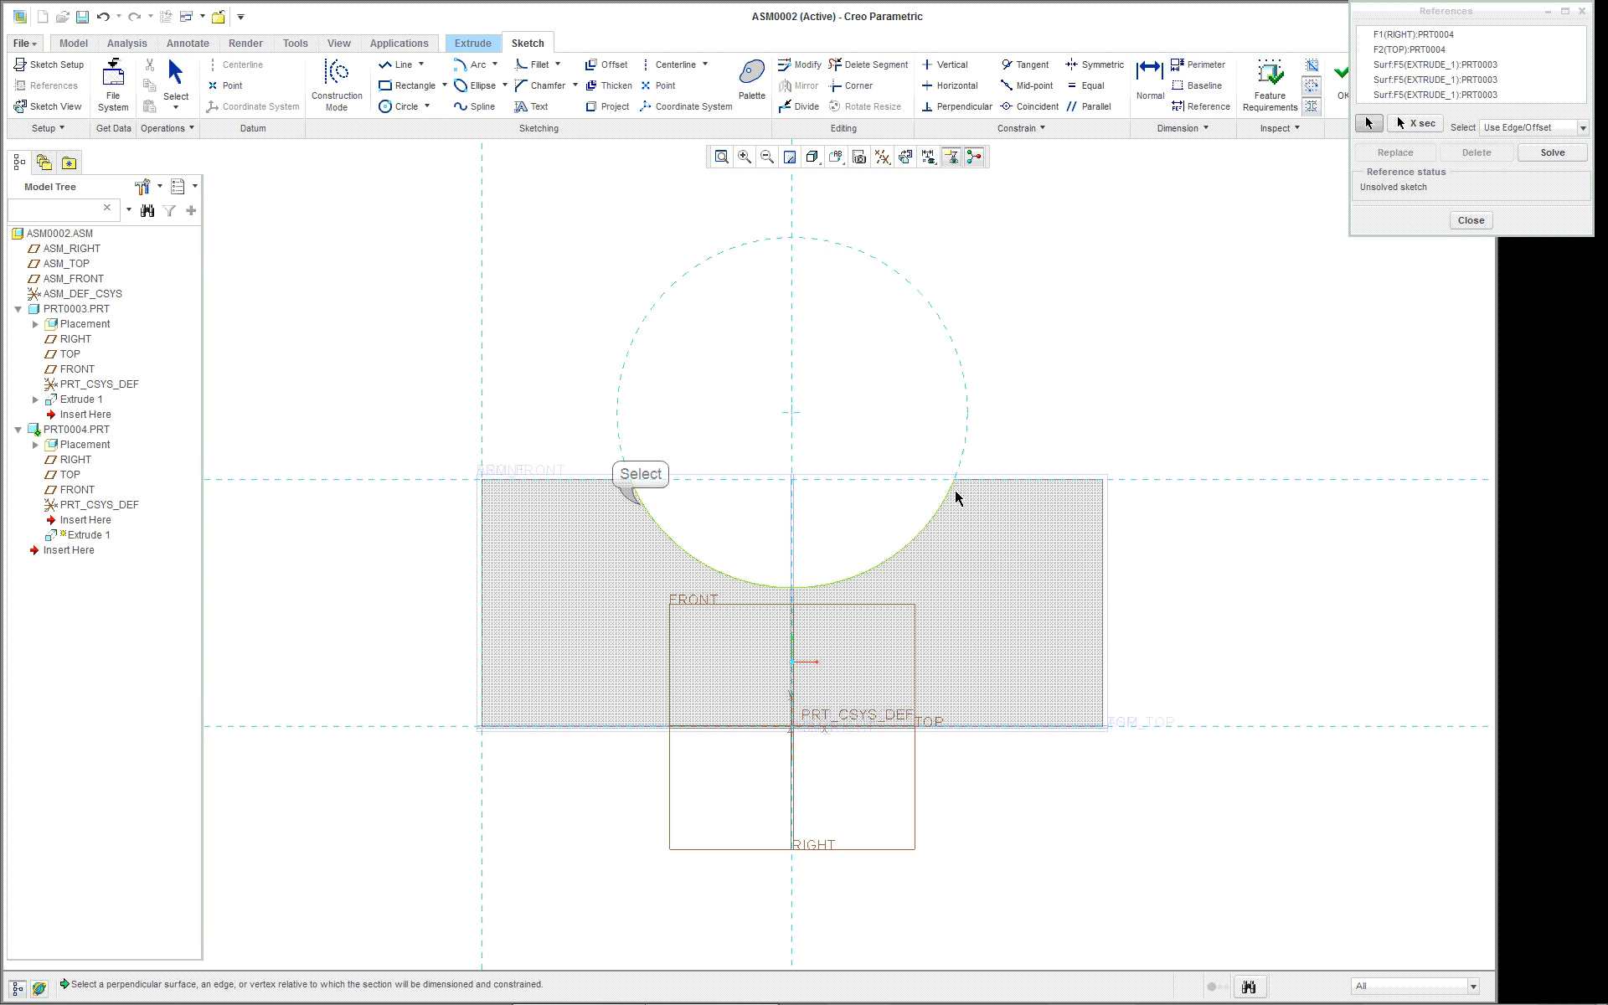
left_click(1102, 500)
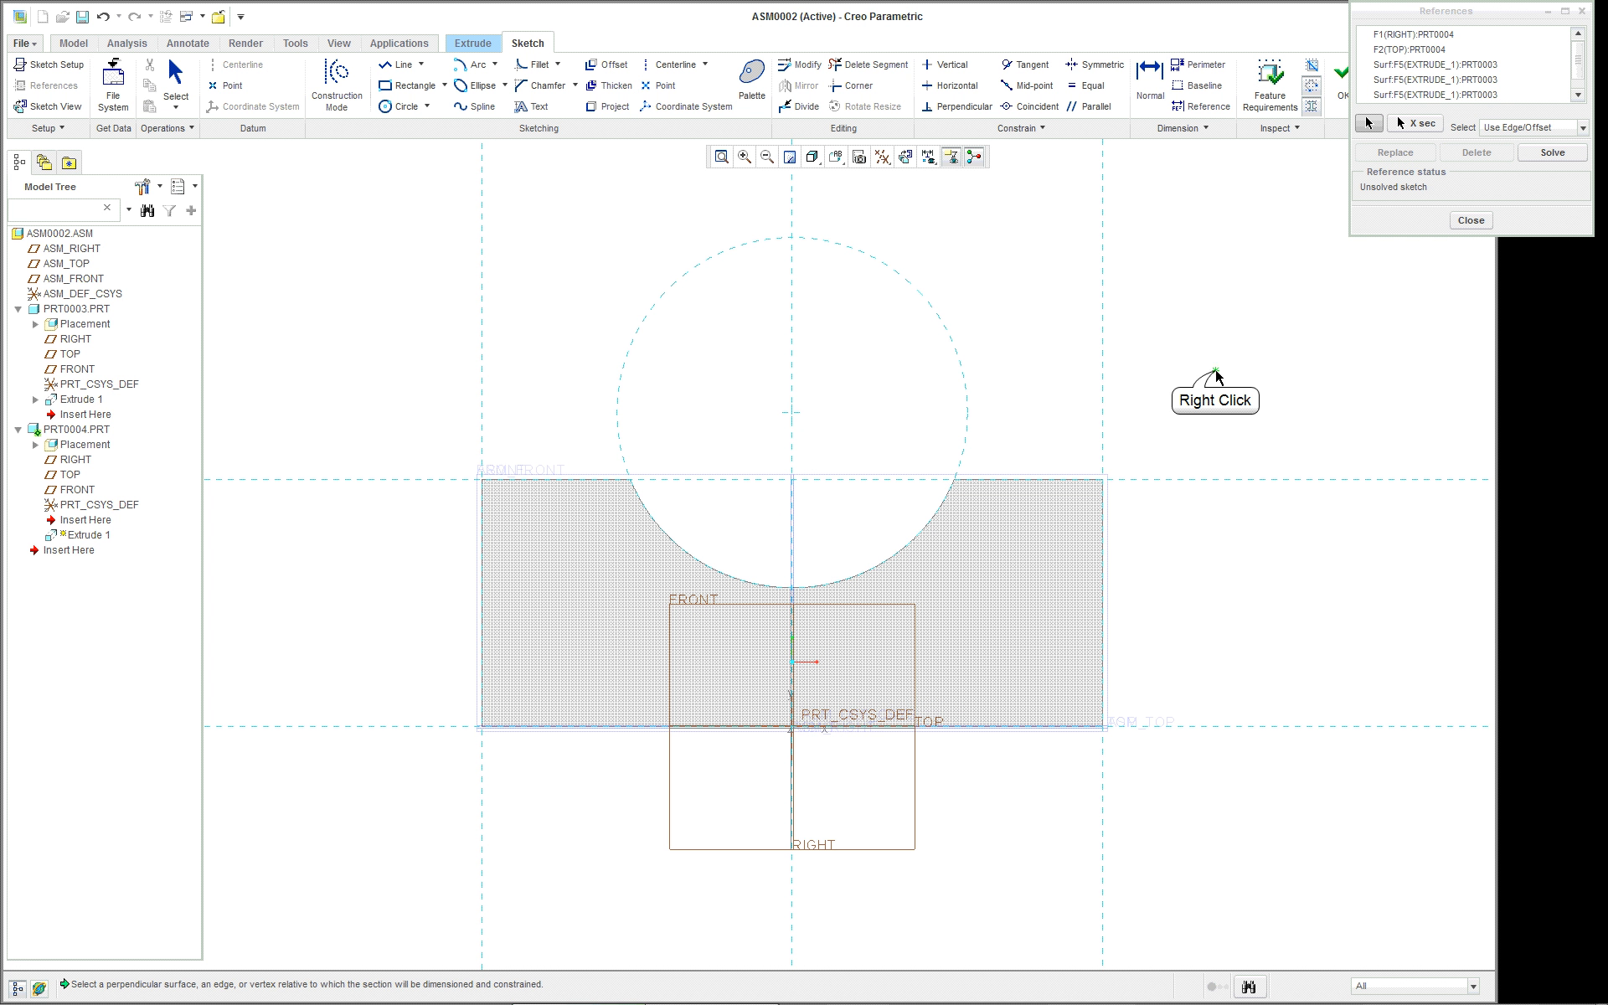
- Sketch an open rectangular outline about 14.6 high on the block's top face, spanning its sides and ending at both recess edges
right_click(1216, 423)
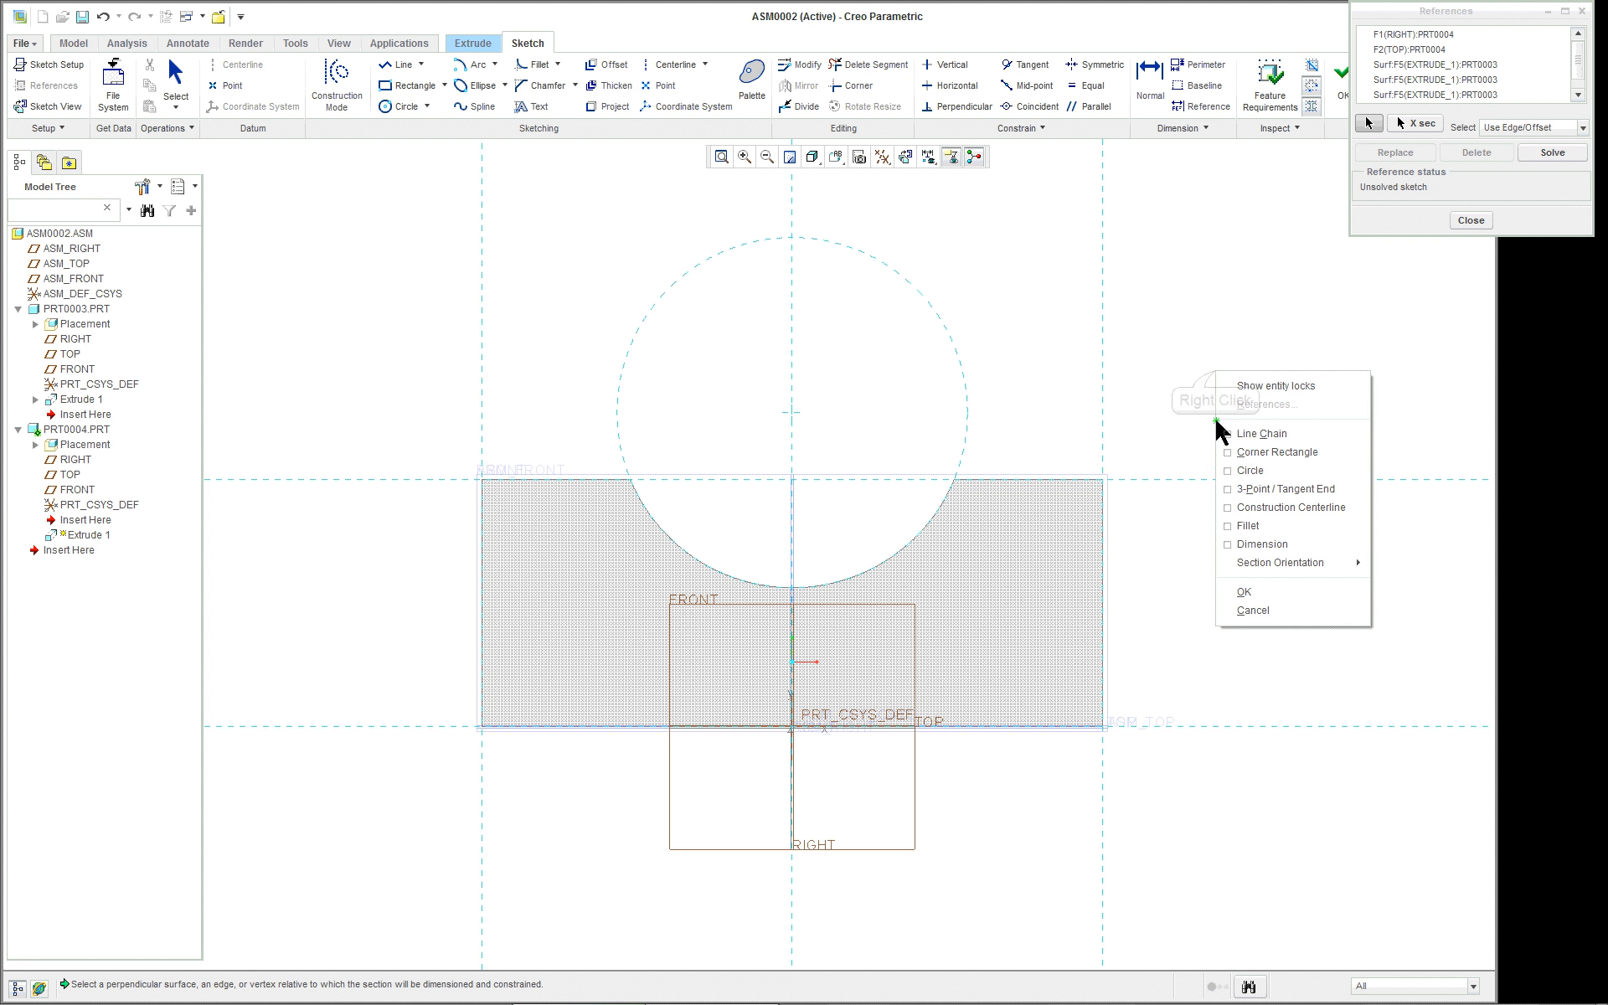
left_click(1260, 433)
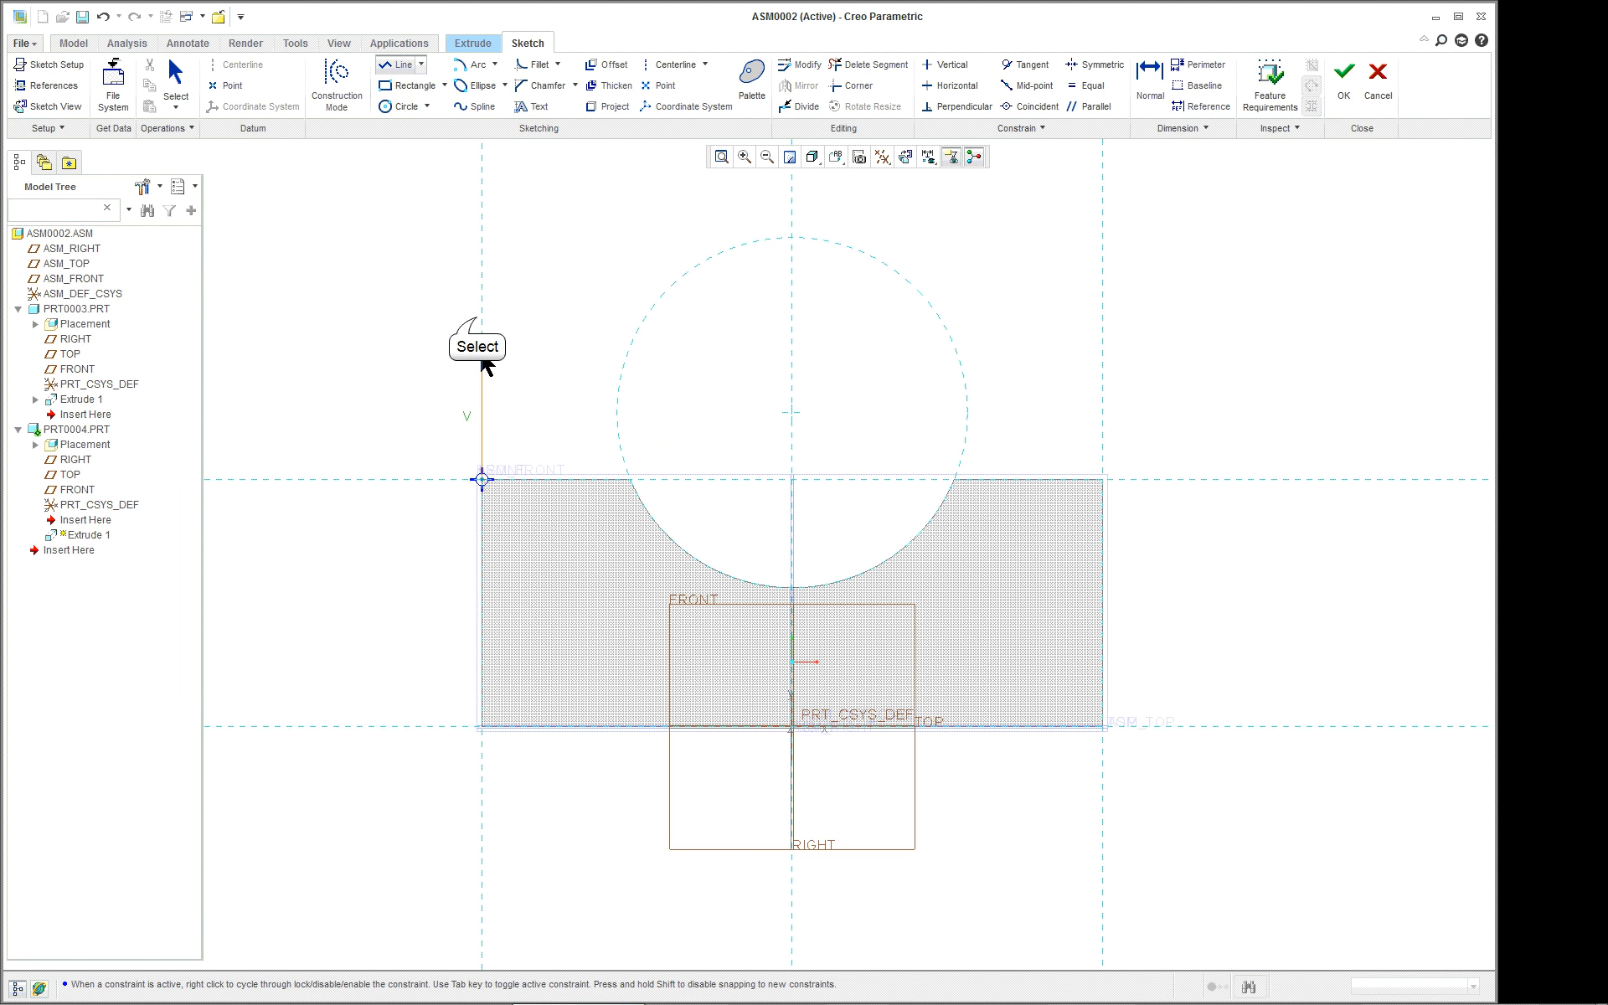
left_click(481, 318)
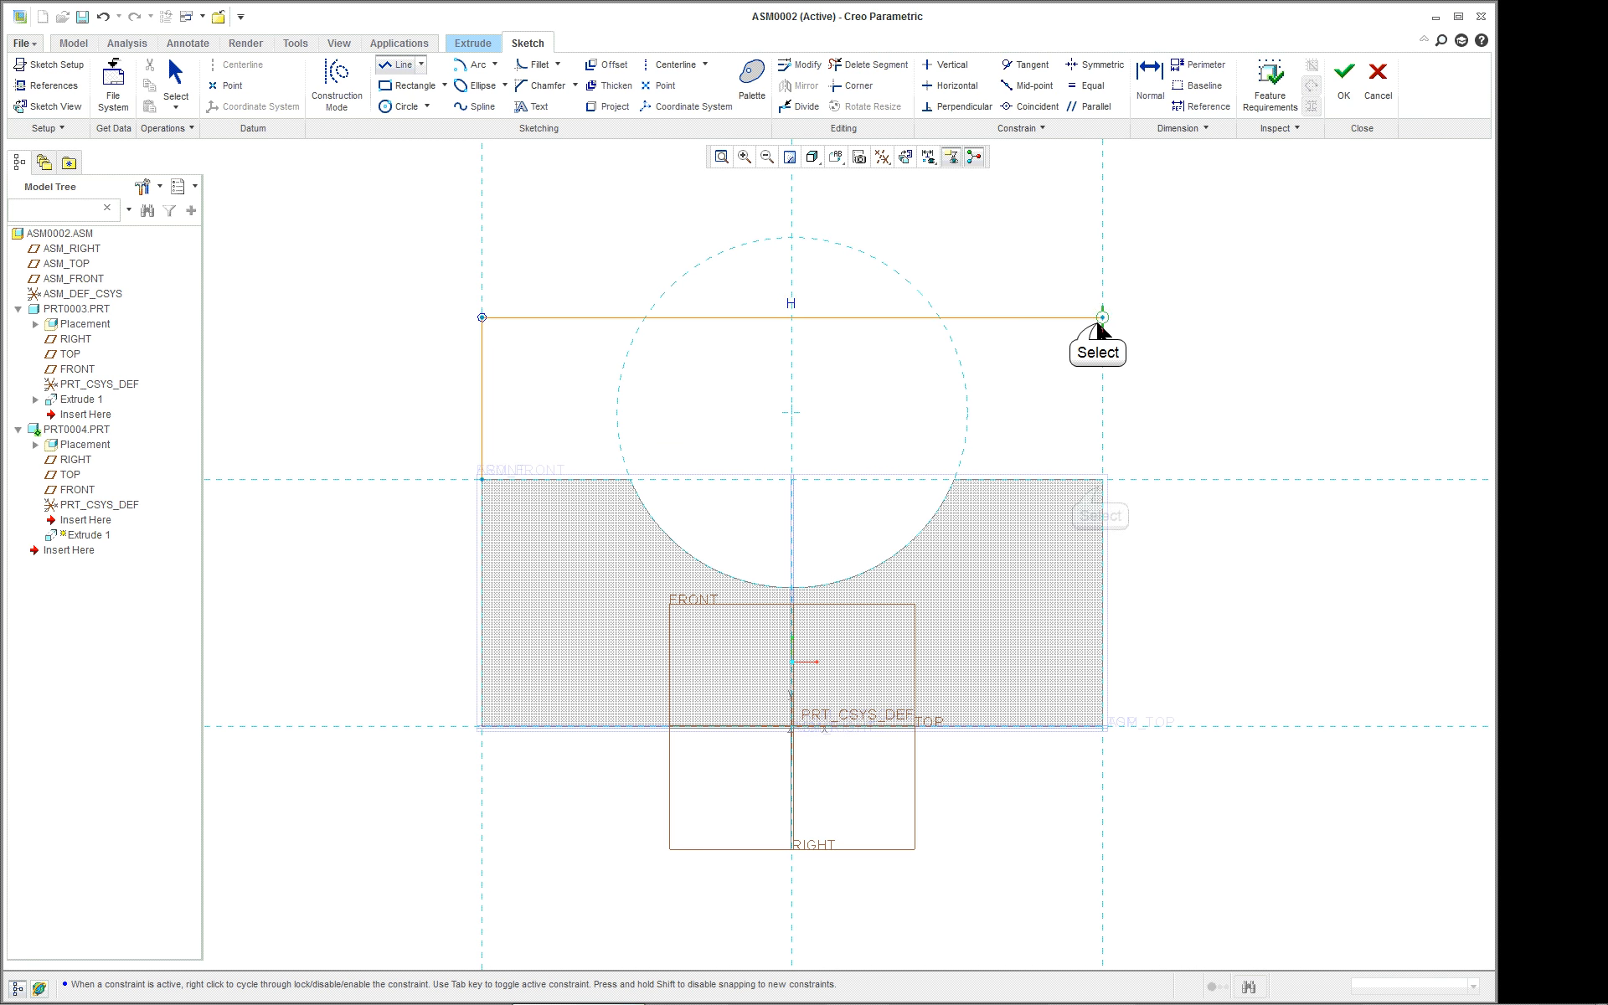
left_click(1100, 321)
left_click(1101, 482)
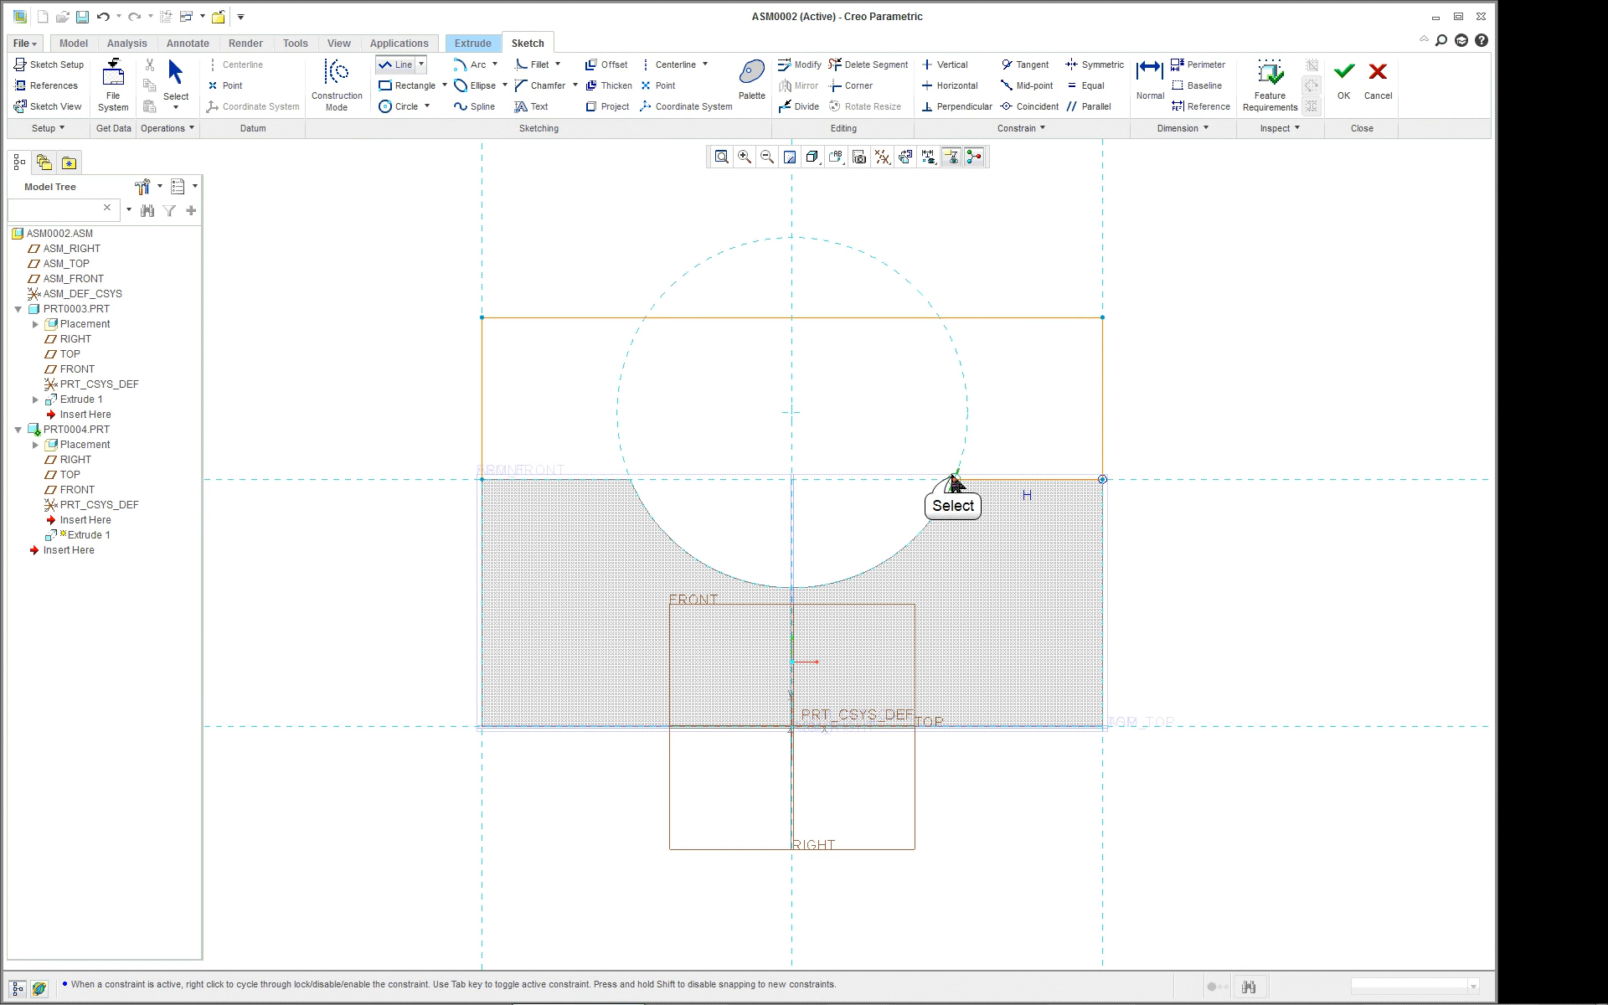
left_click(954, 479)
middle_click(876, 491)
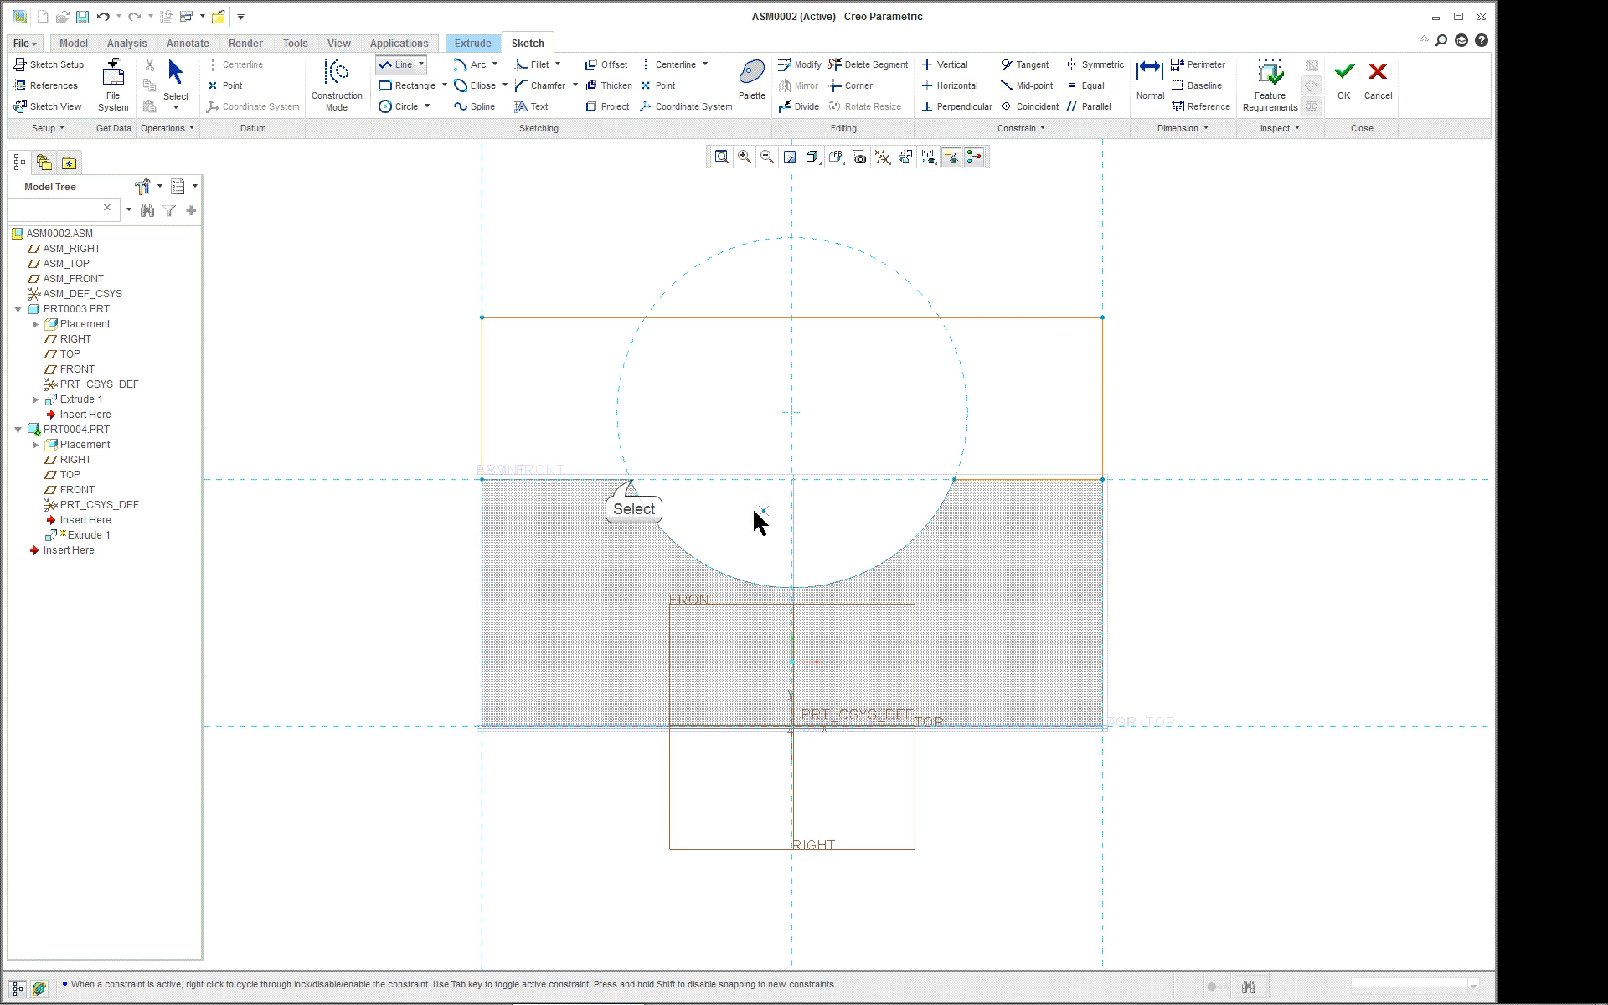
left_click(630, 480)
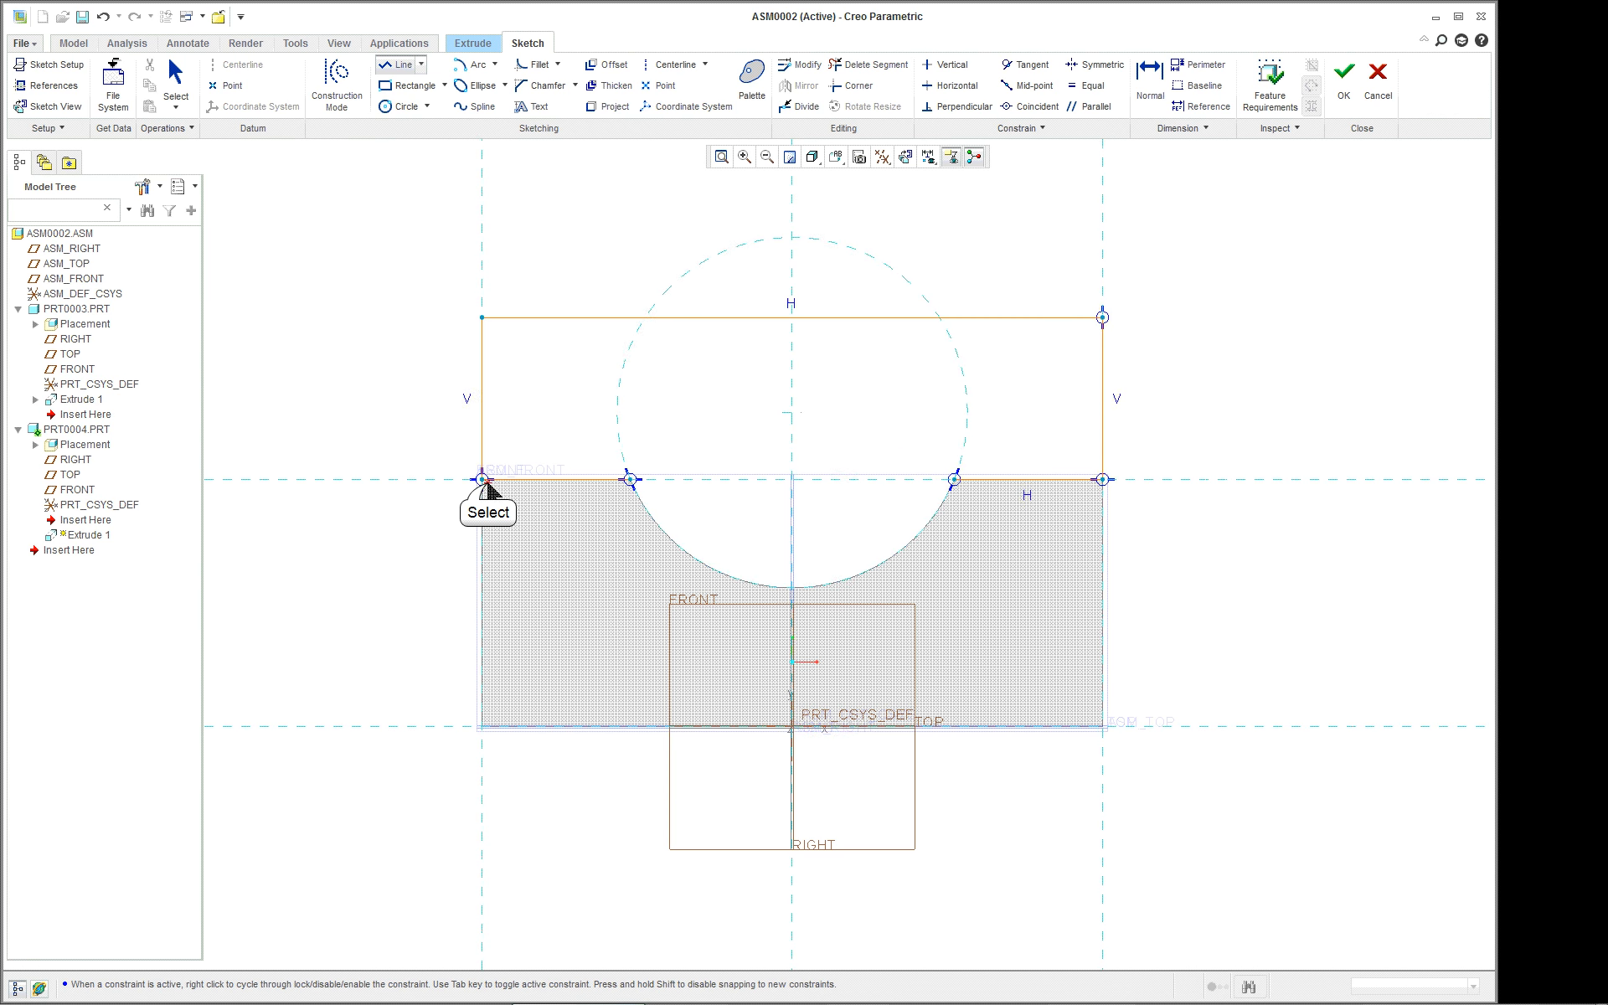
left_click(482, 480)
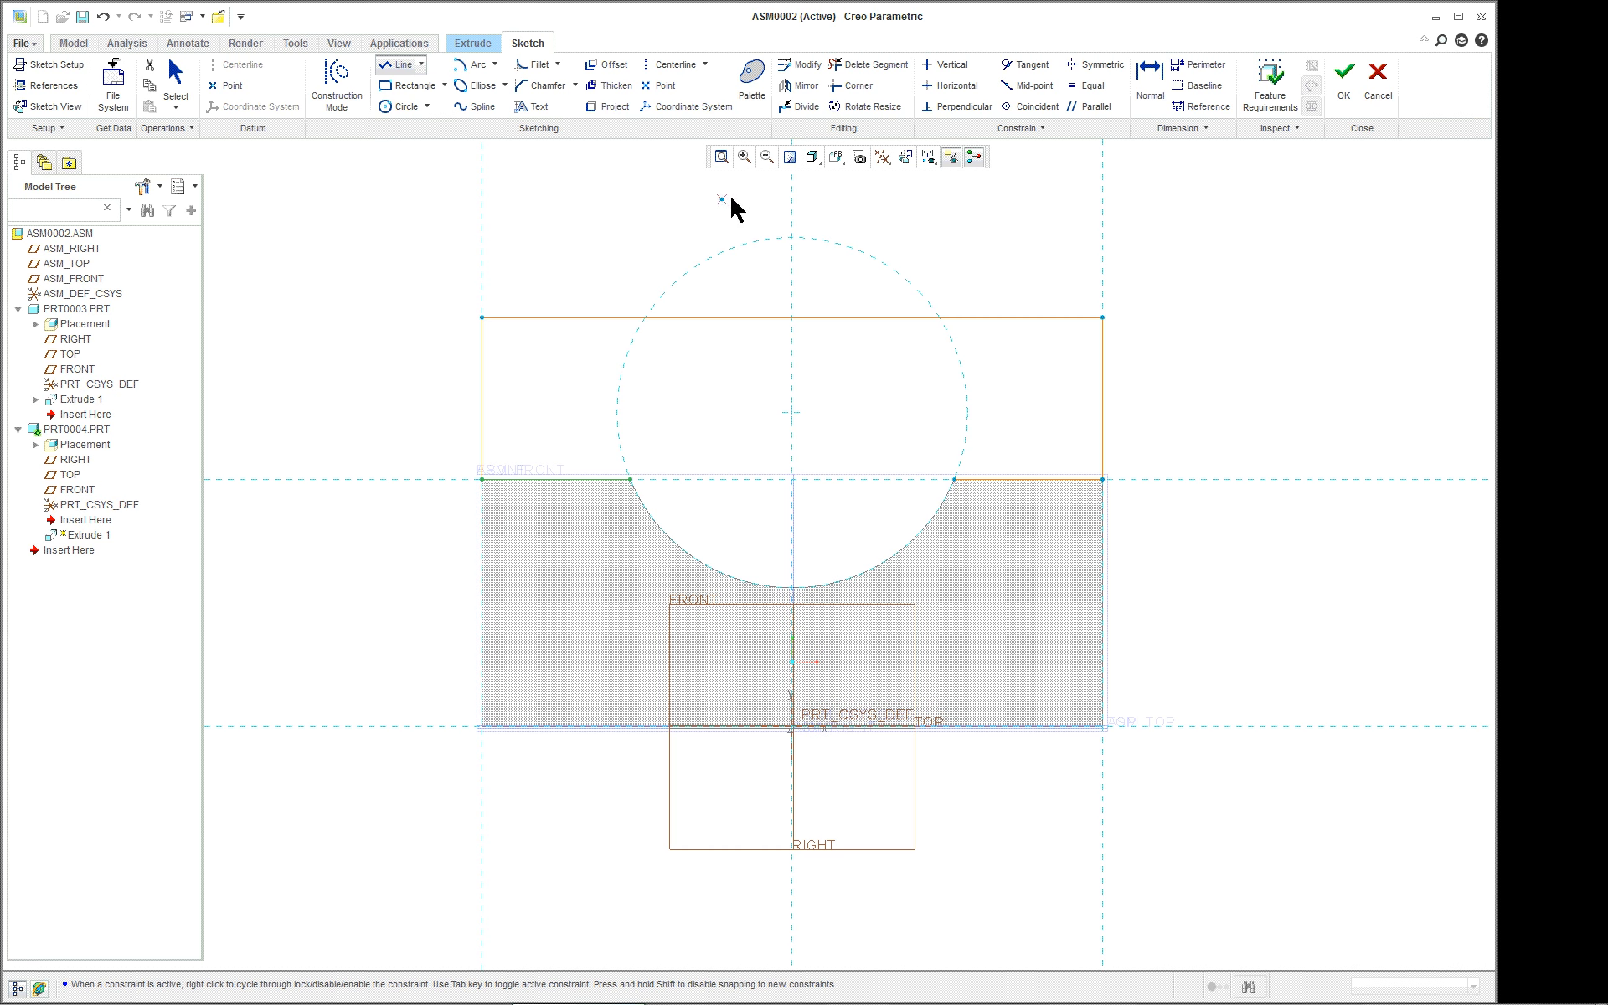
- Close the profile with an arc concentric to the block's recess between its two upper edges, and finish the sketch in standard orientation
left_click(494, 64)
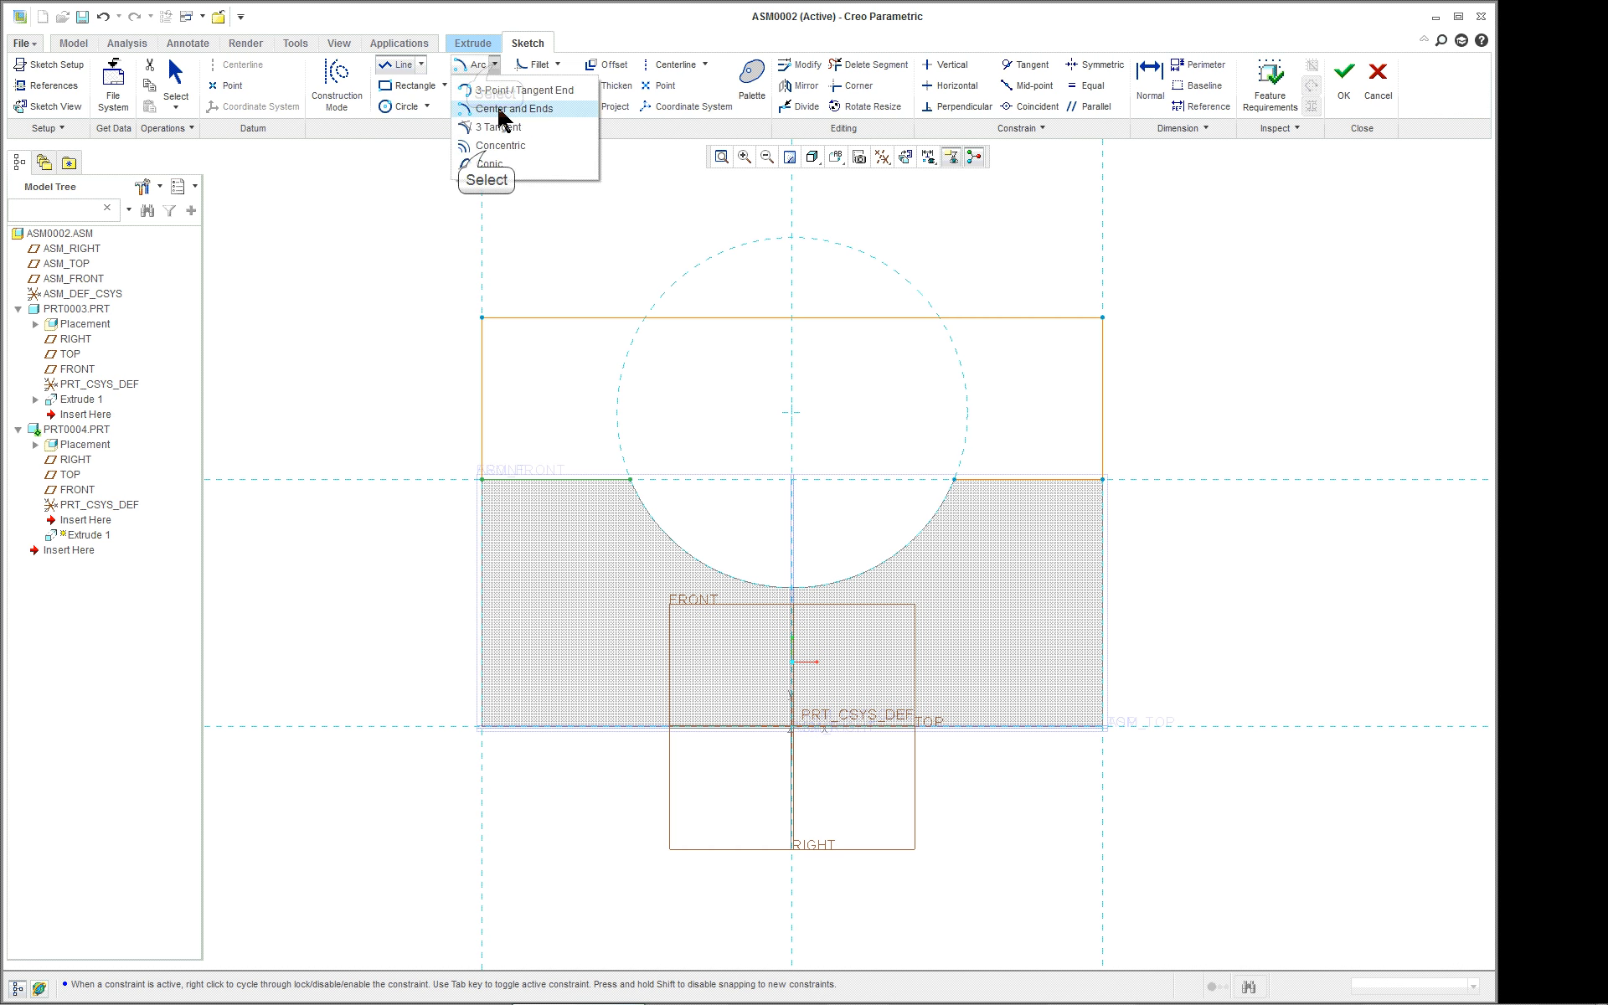
left_click(500, 145)
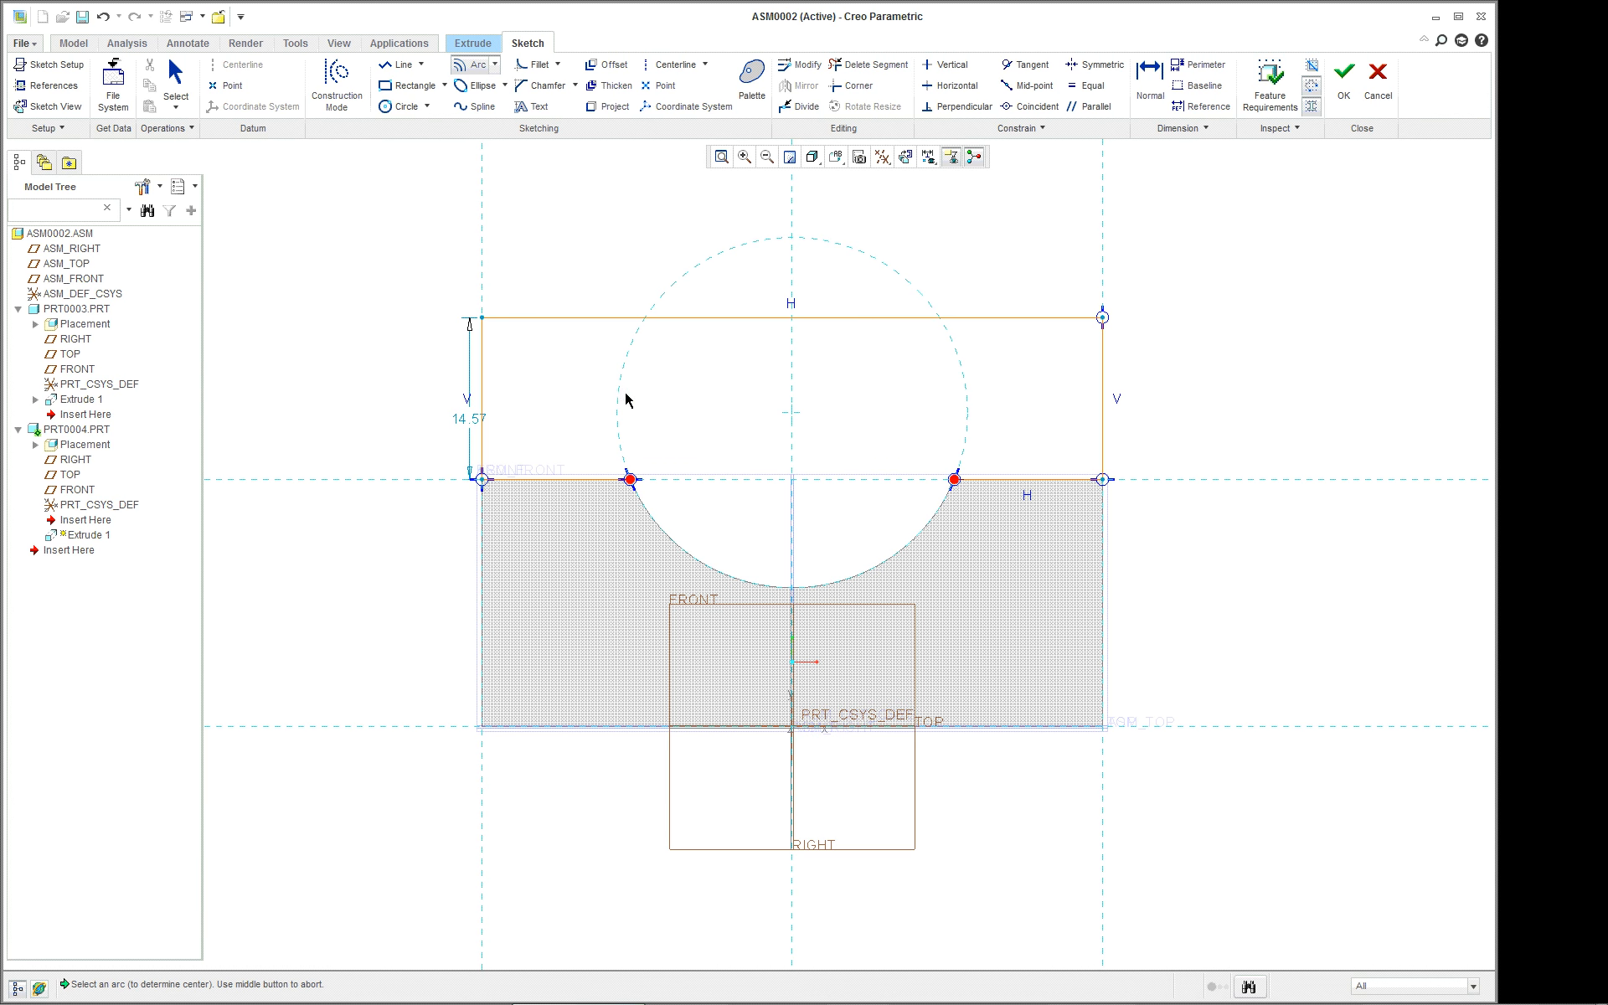
left_click(663, 536)
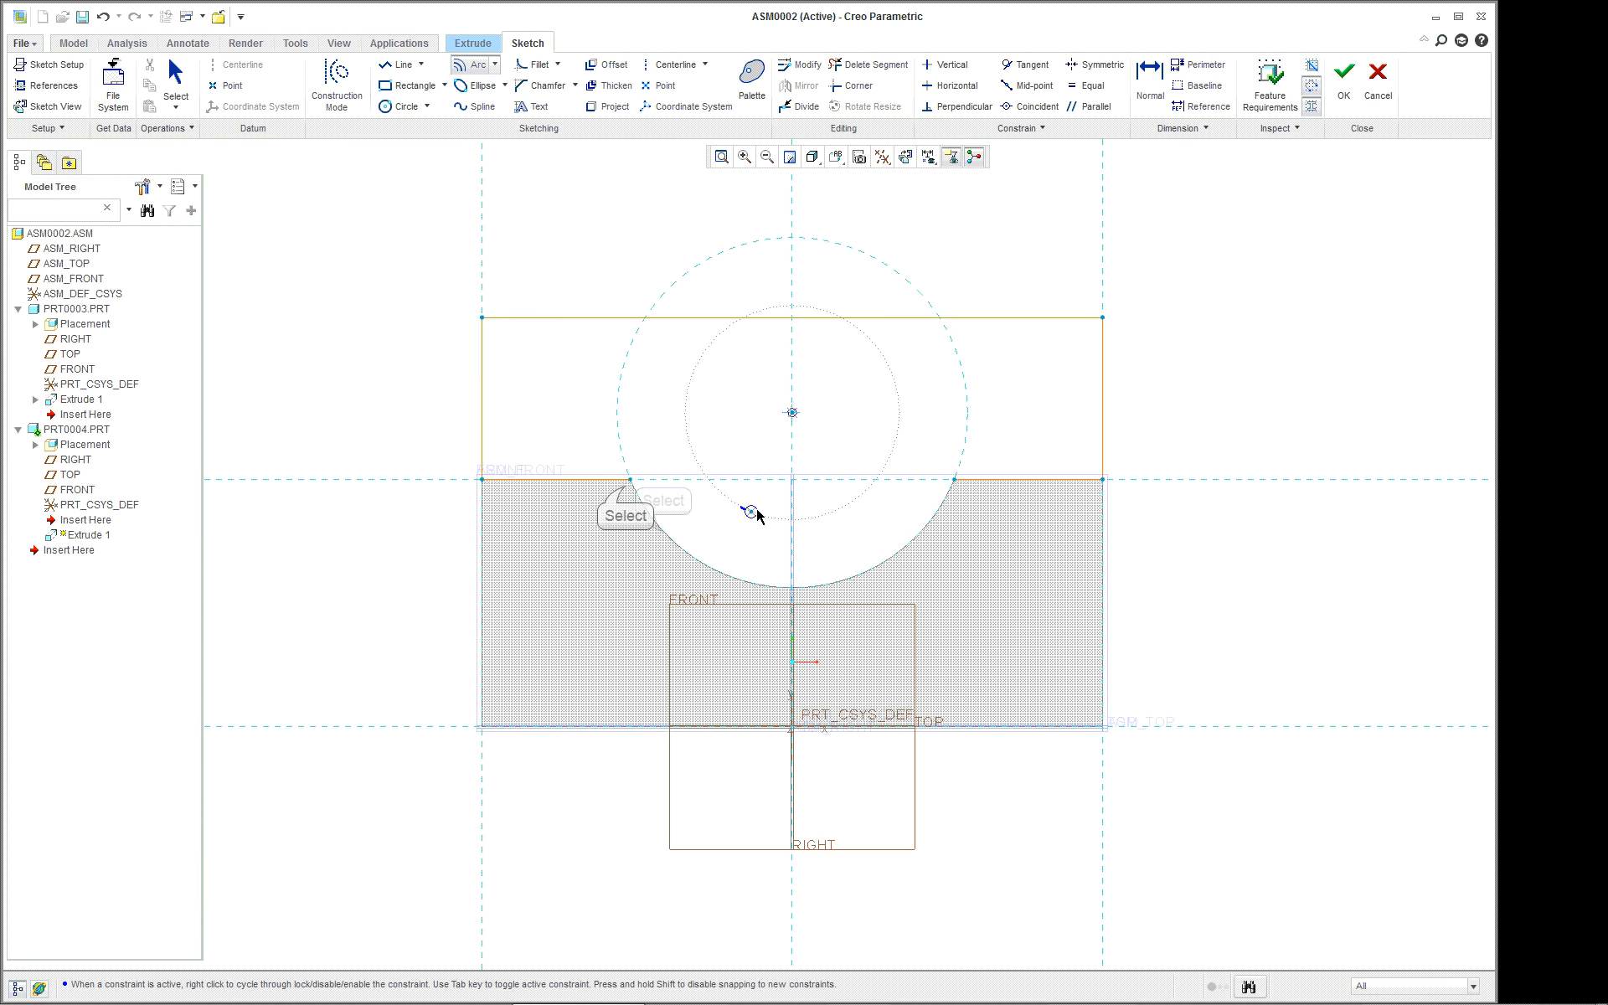
left_click(628, 482)
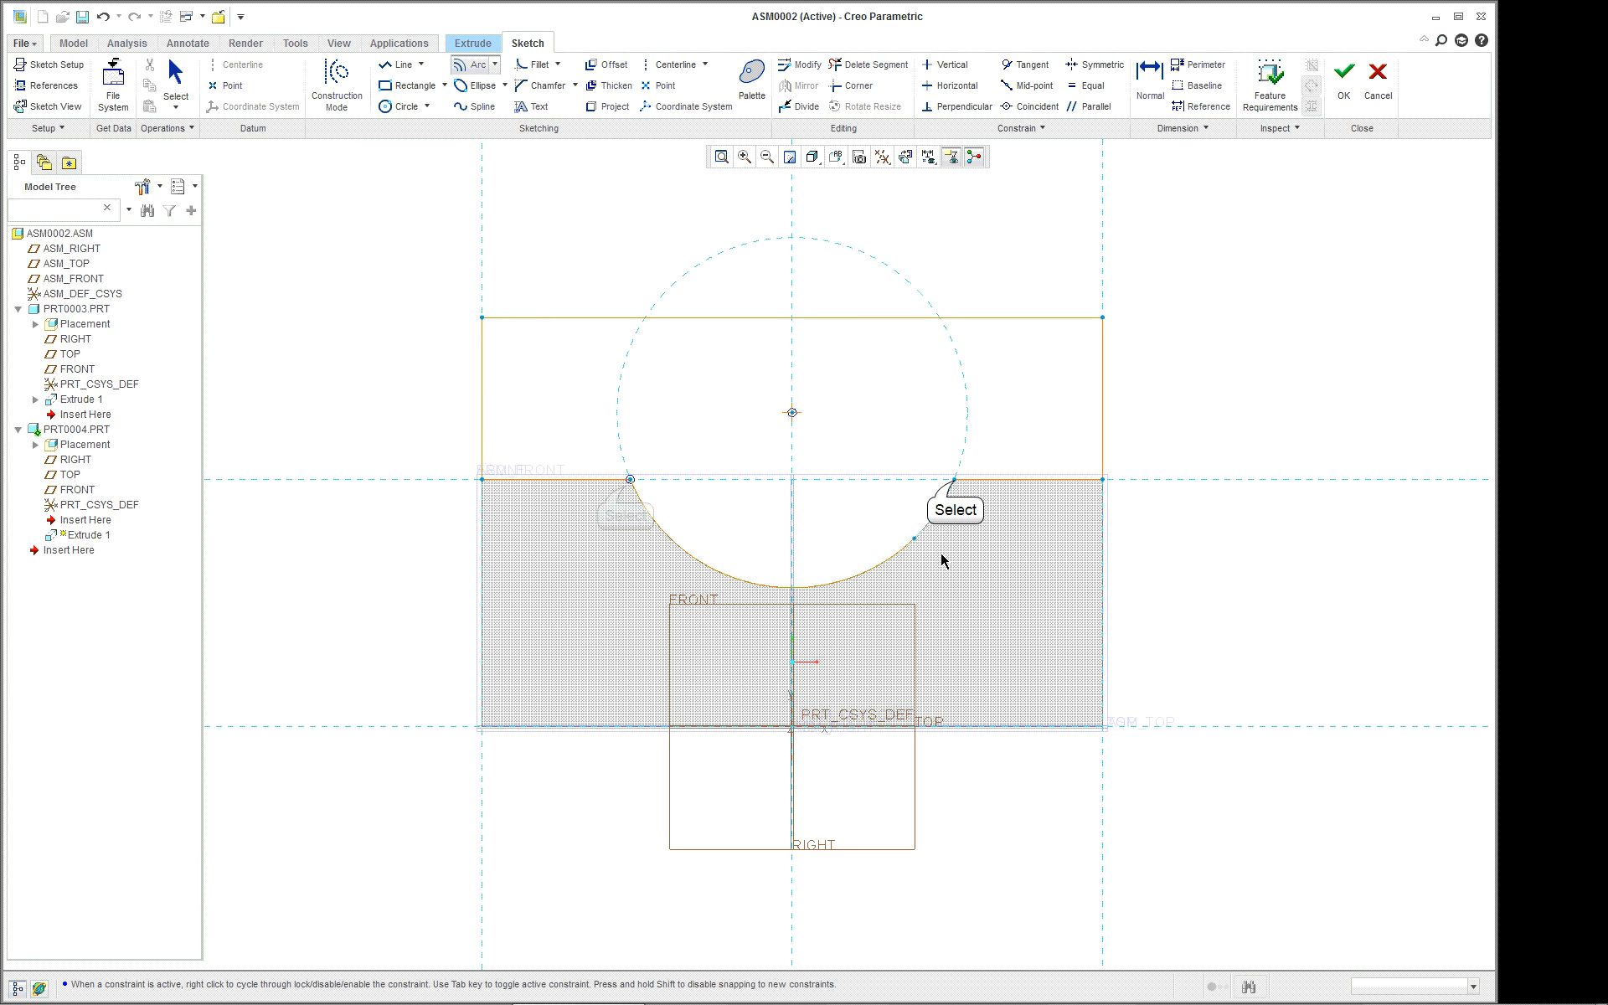
left_click(954, 481)
middle_click(901, 376)
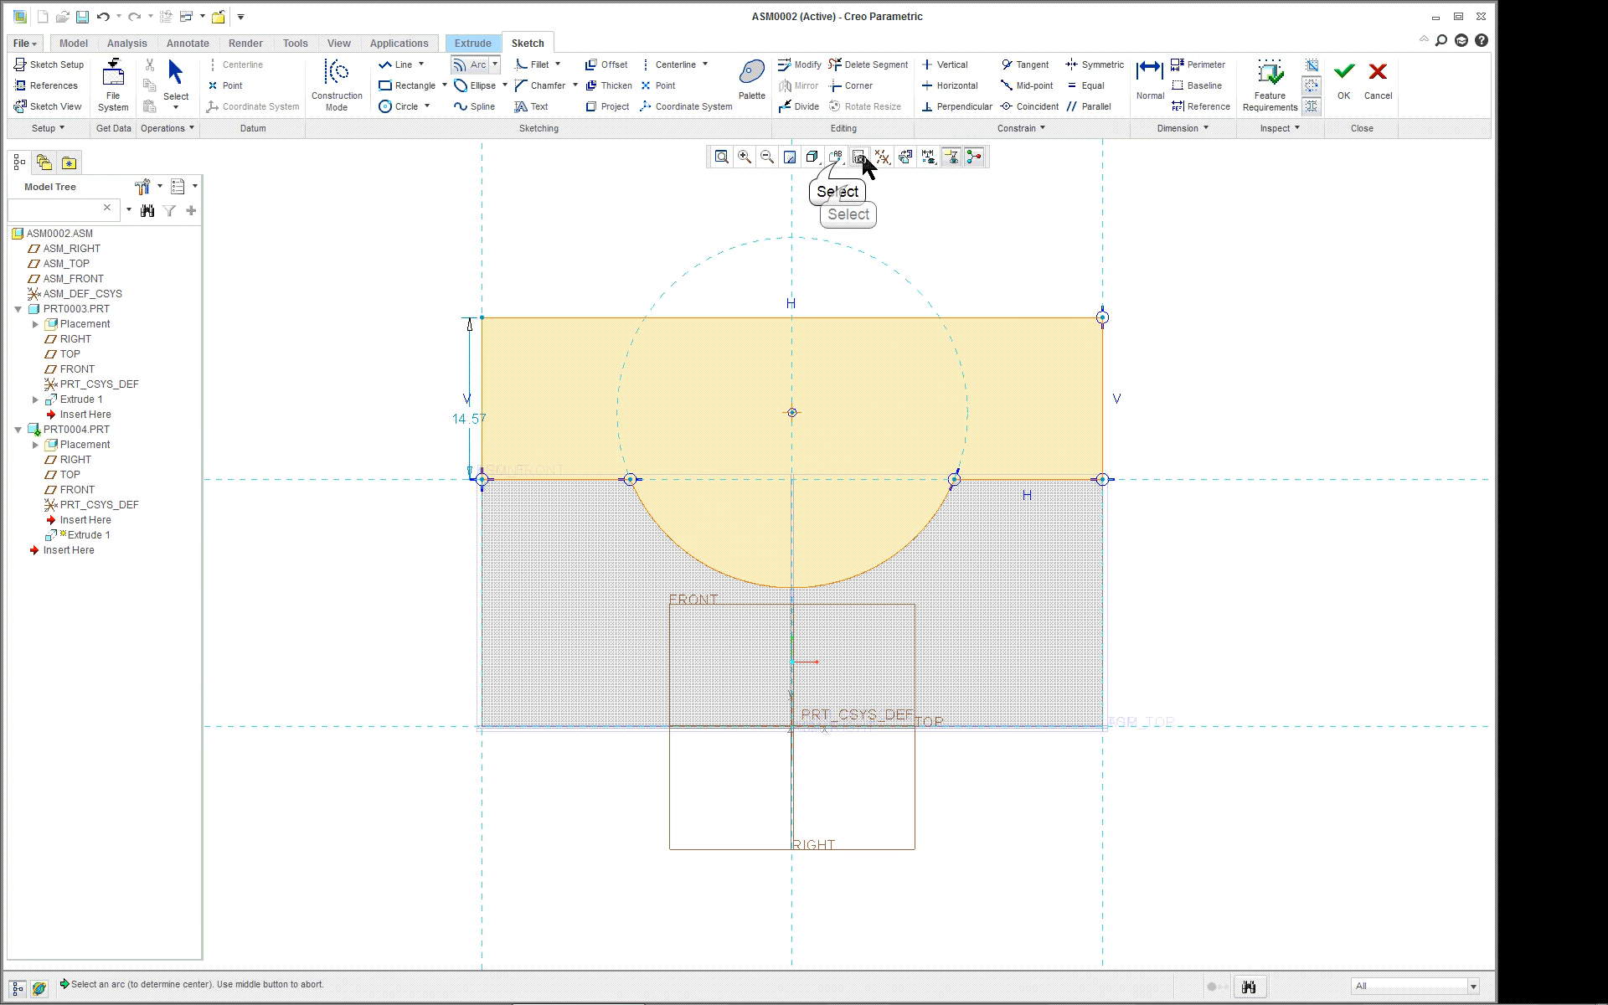
left_click(838, 159)
left_click(852, 188)
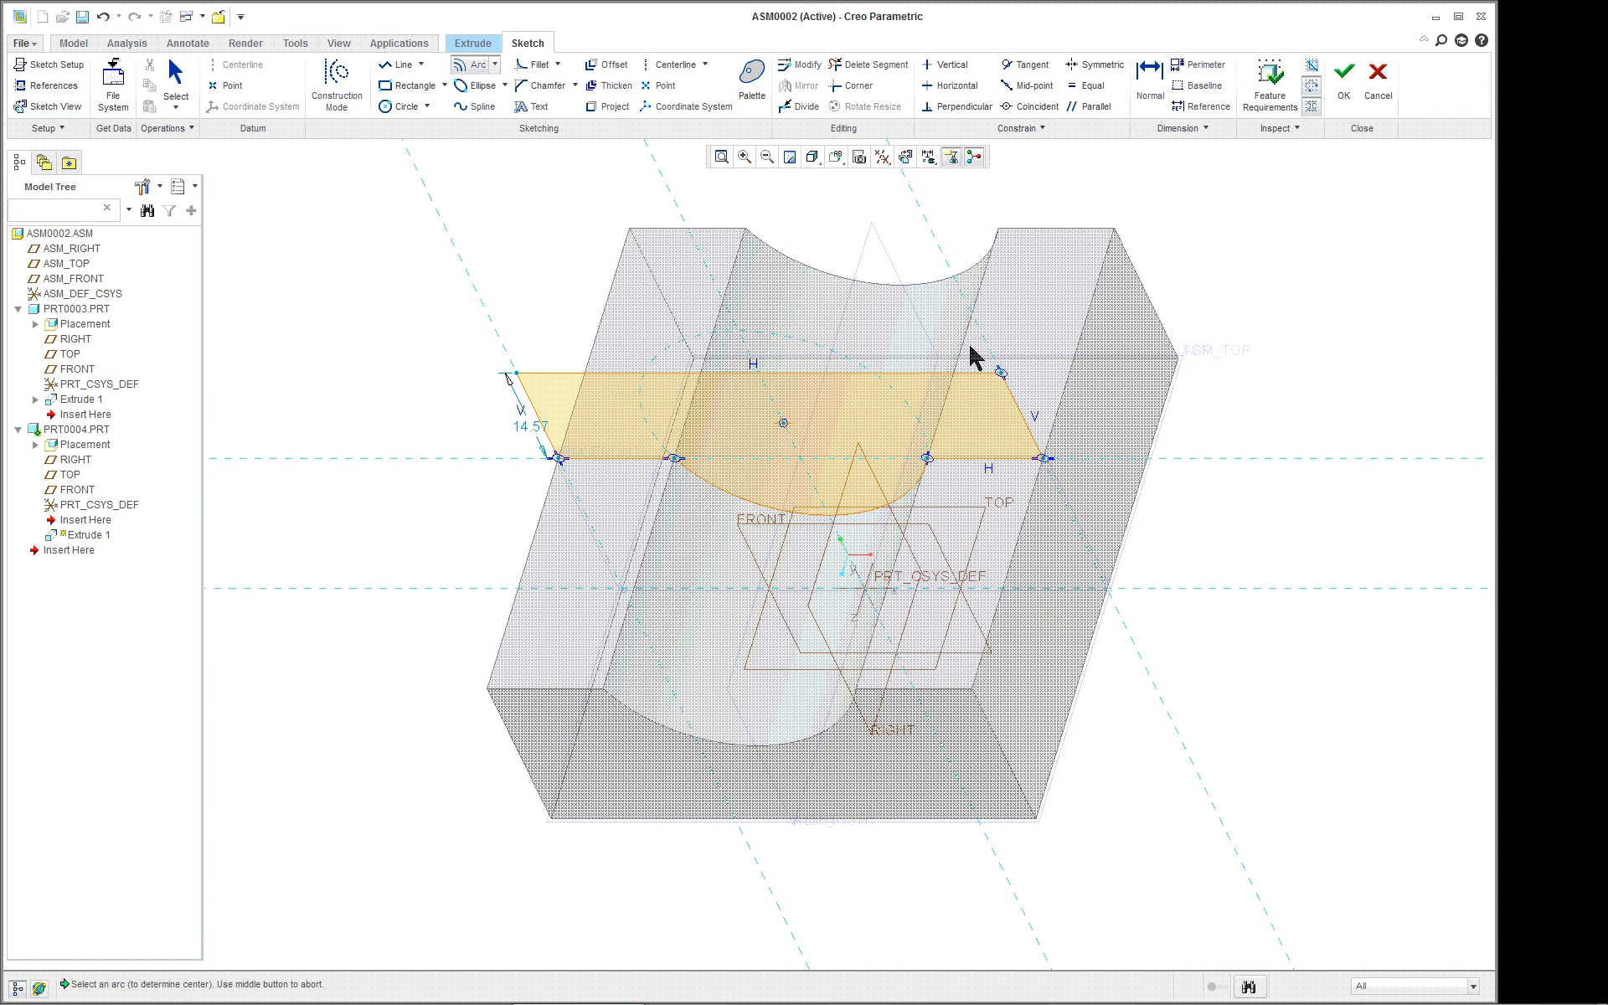
right_click(1318, 250)
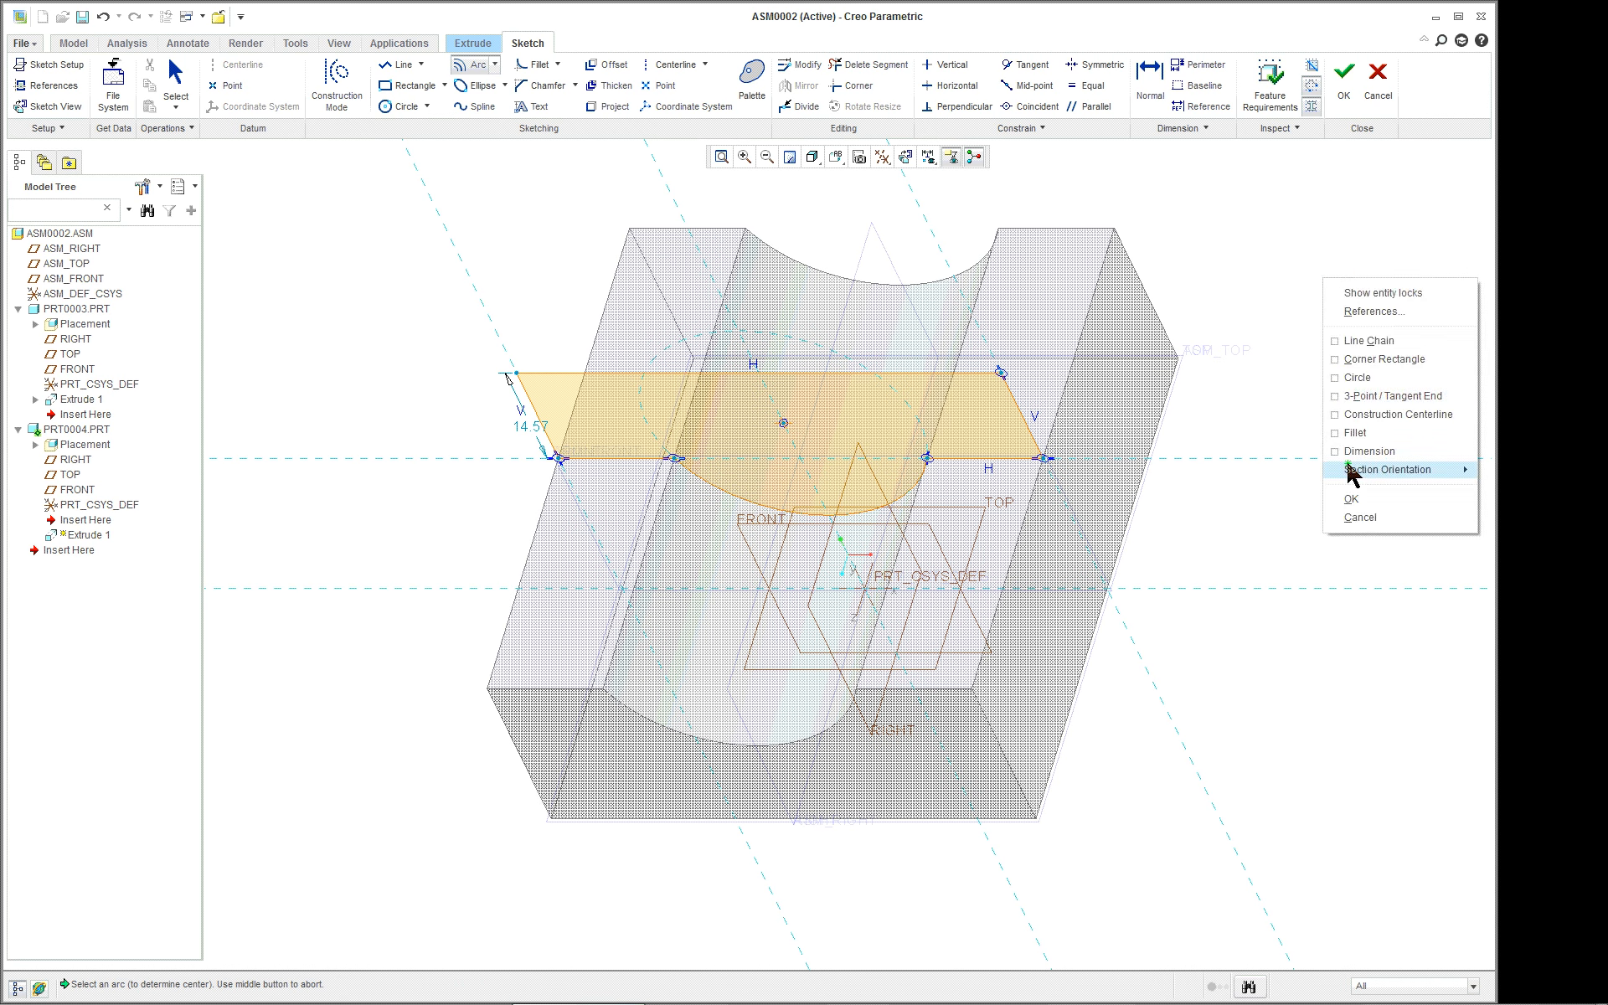
left_click(1353, 497)
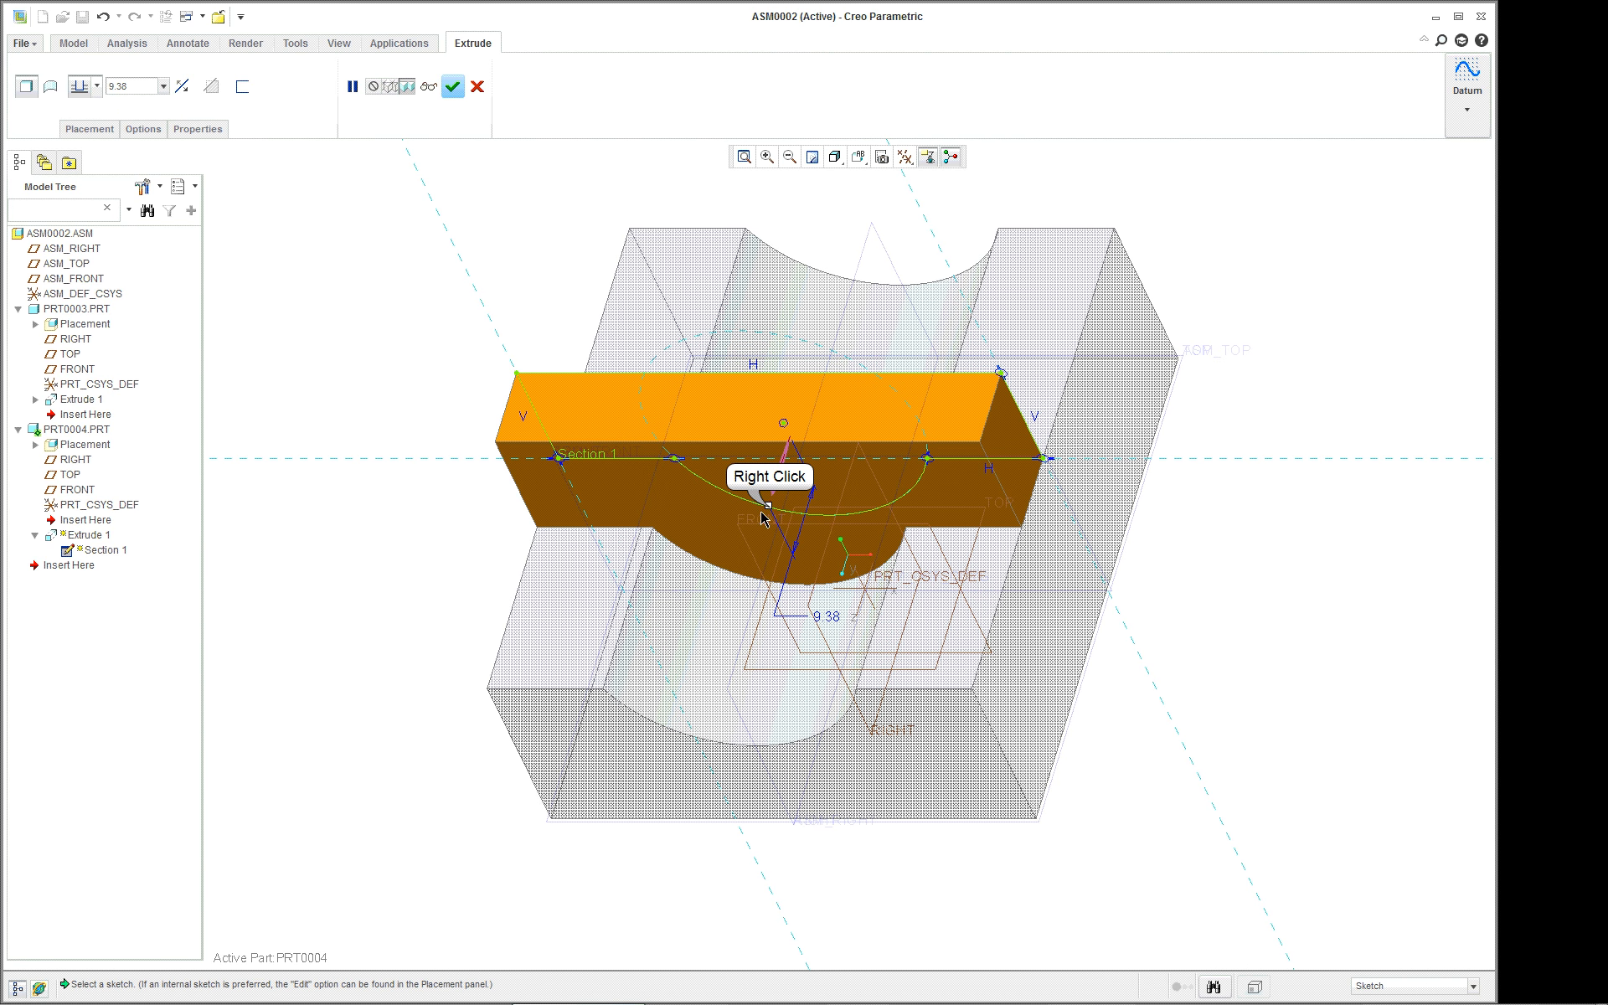
- Extrude the section To Selected on both sides, using the PRT0003 block's front and rear end faces, and complete the feature
right_click(768, 506)
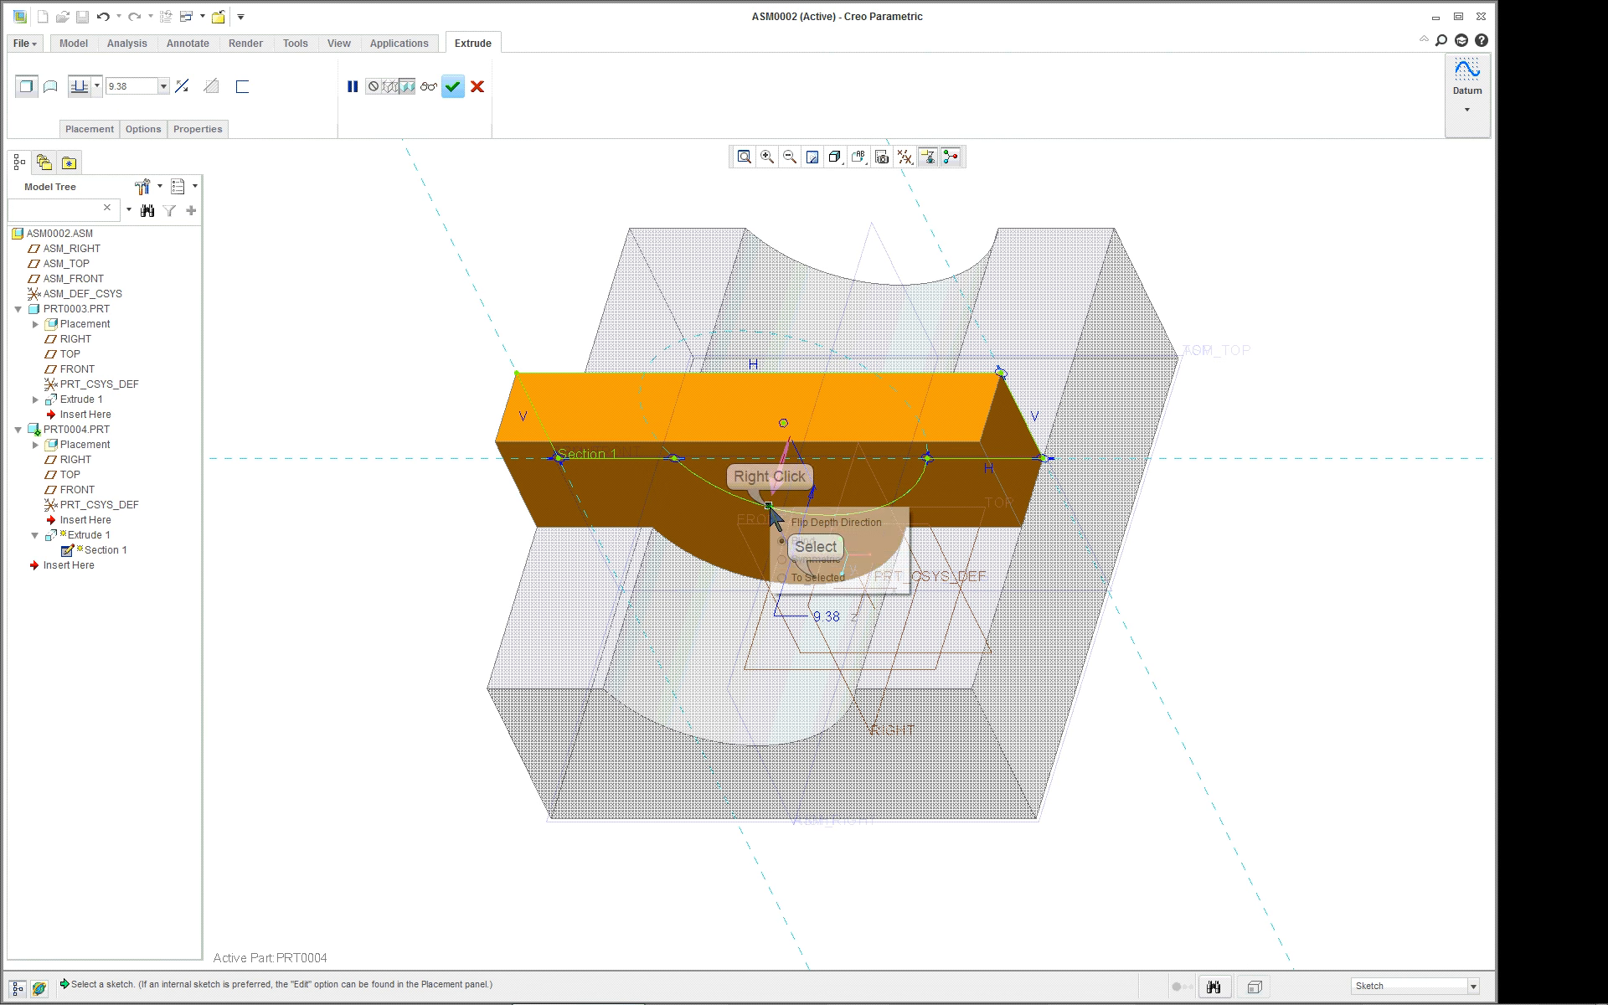
left_click(814, 552)
left_click(842, 813)
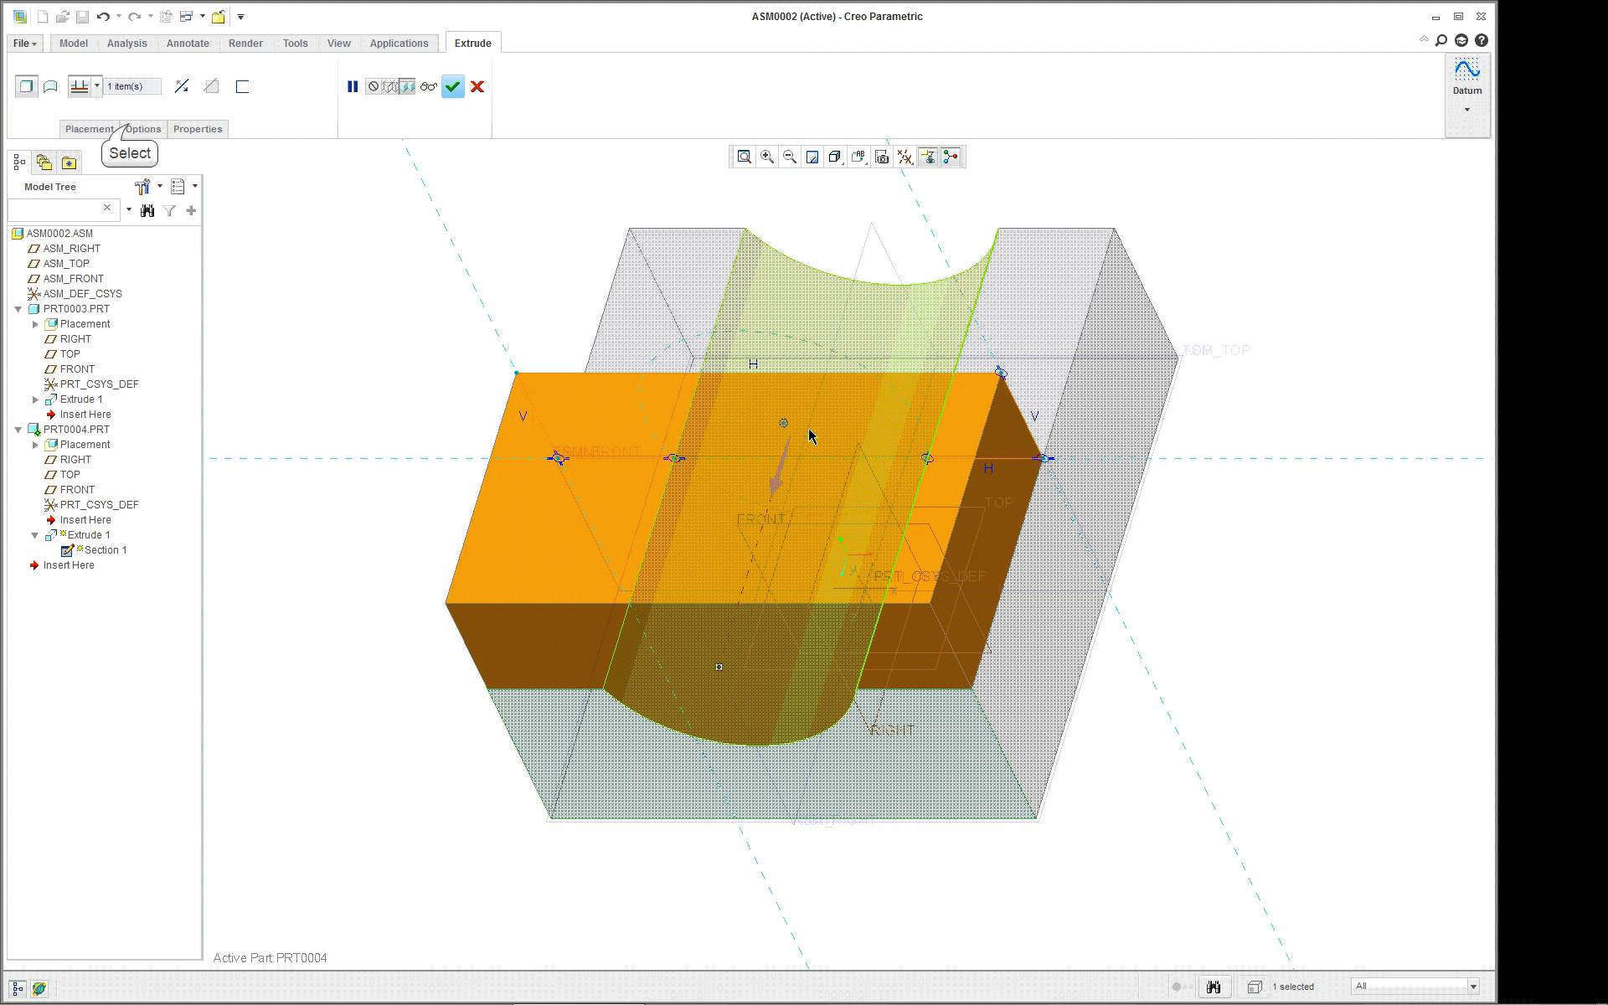
left_click(143, 128)
left_click(241, 217)
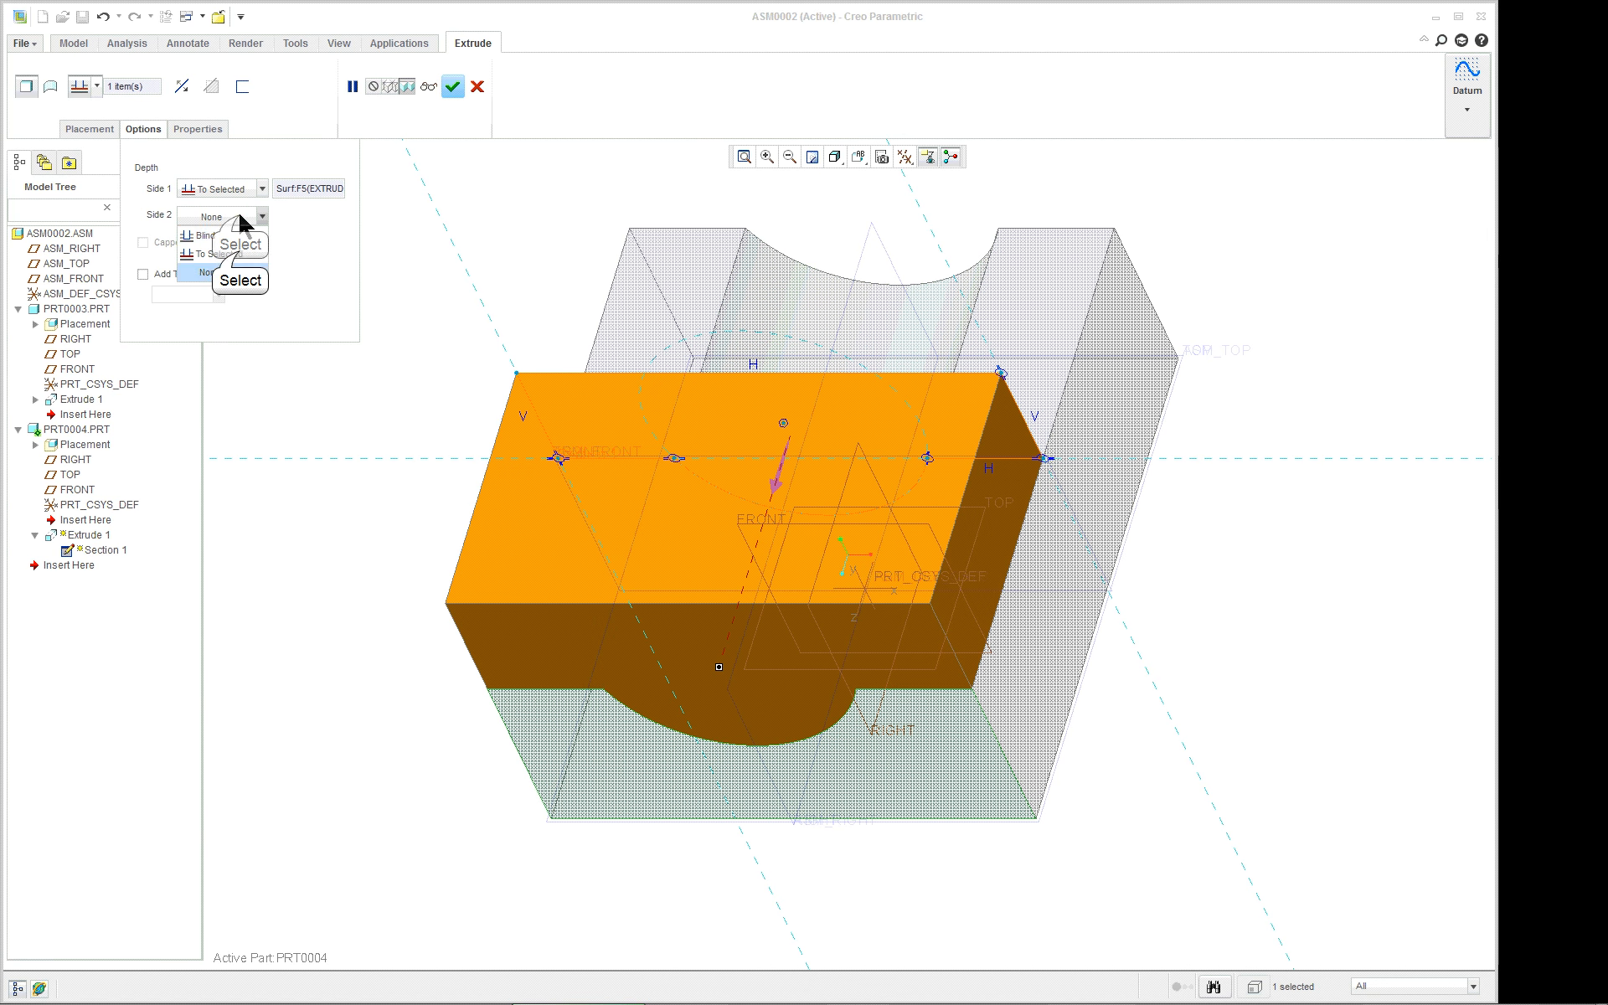
left_click(237, 253)
left_click(711, 268)
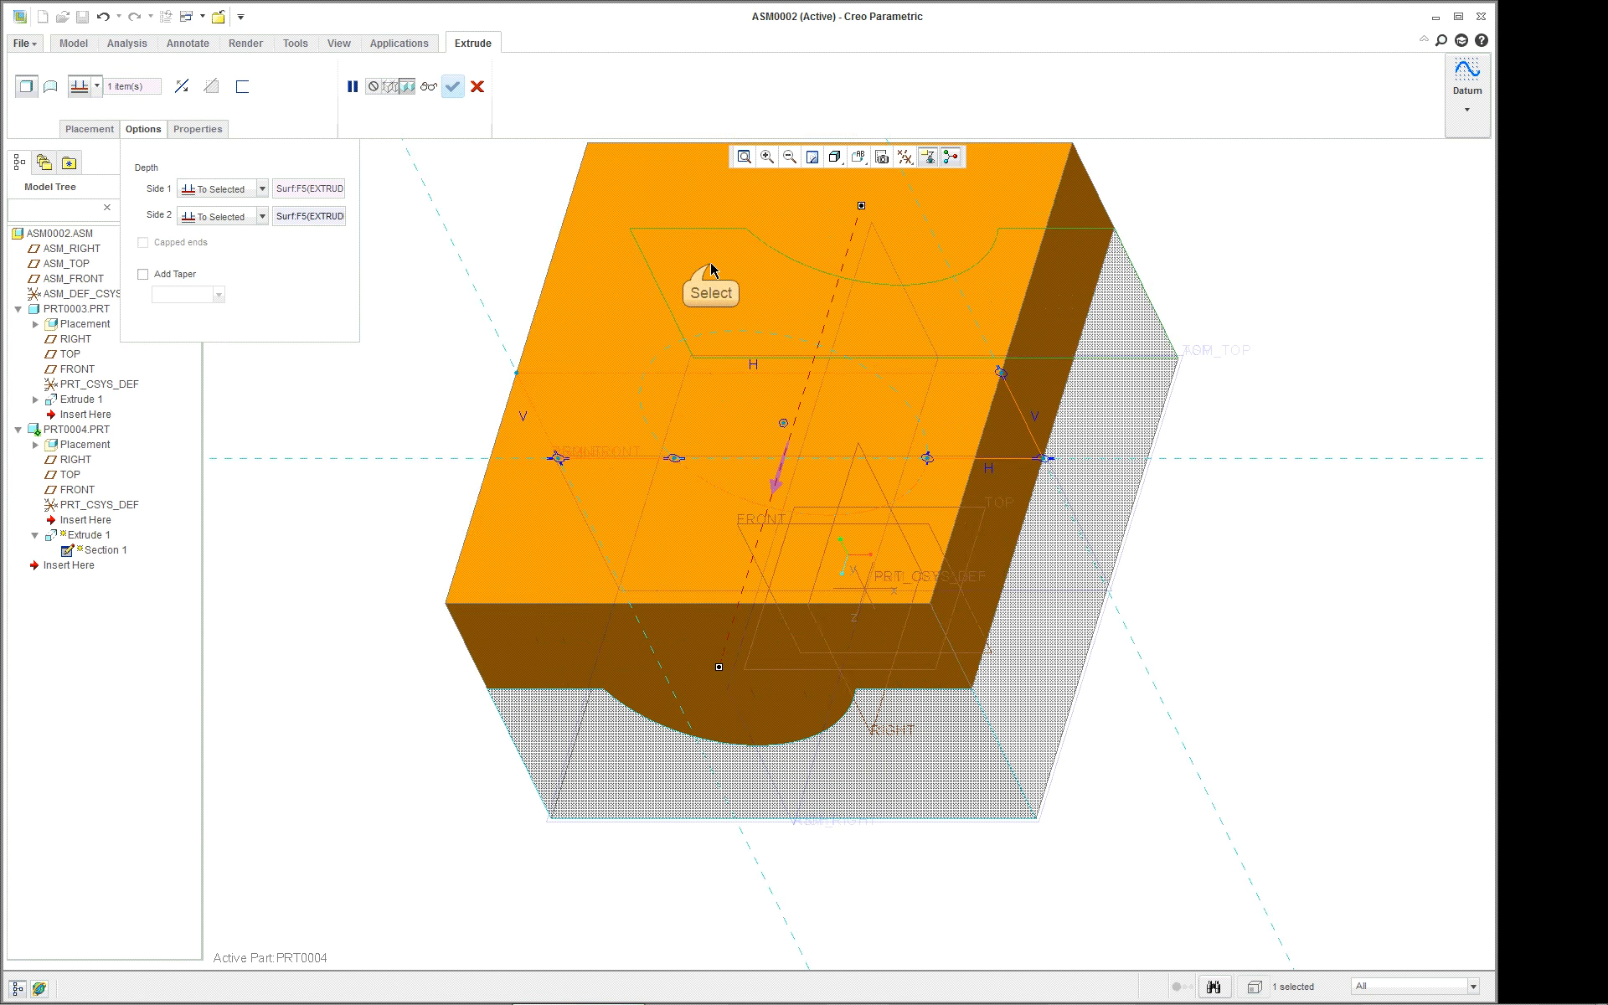
scroll(1017, 295, "down", 4)
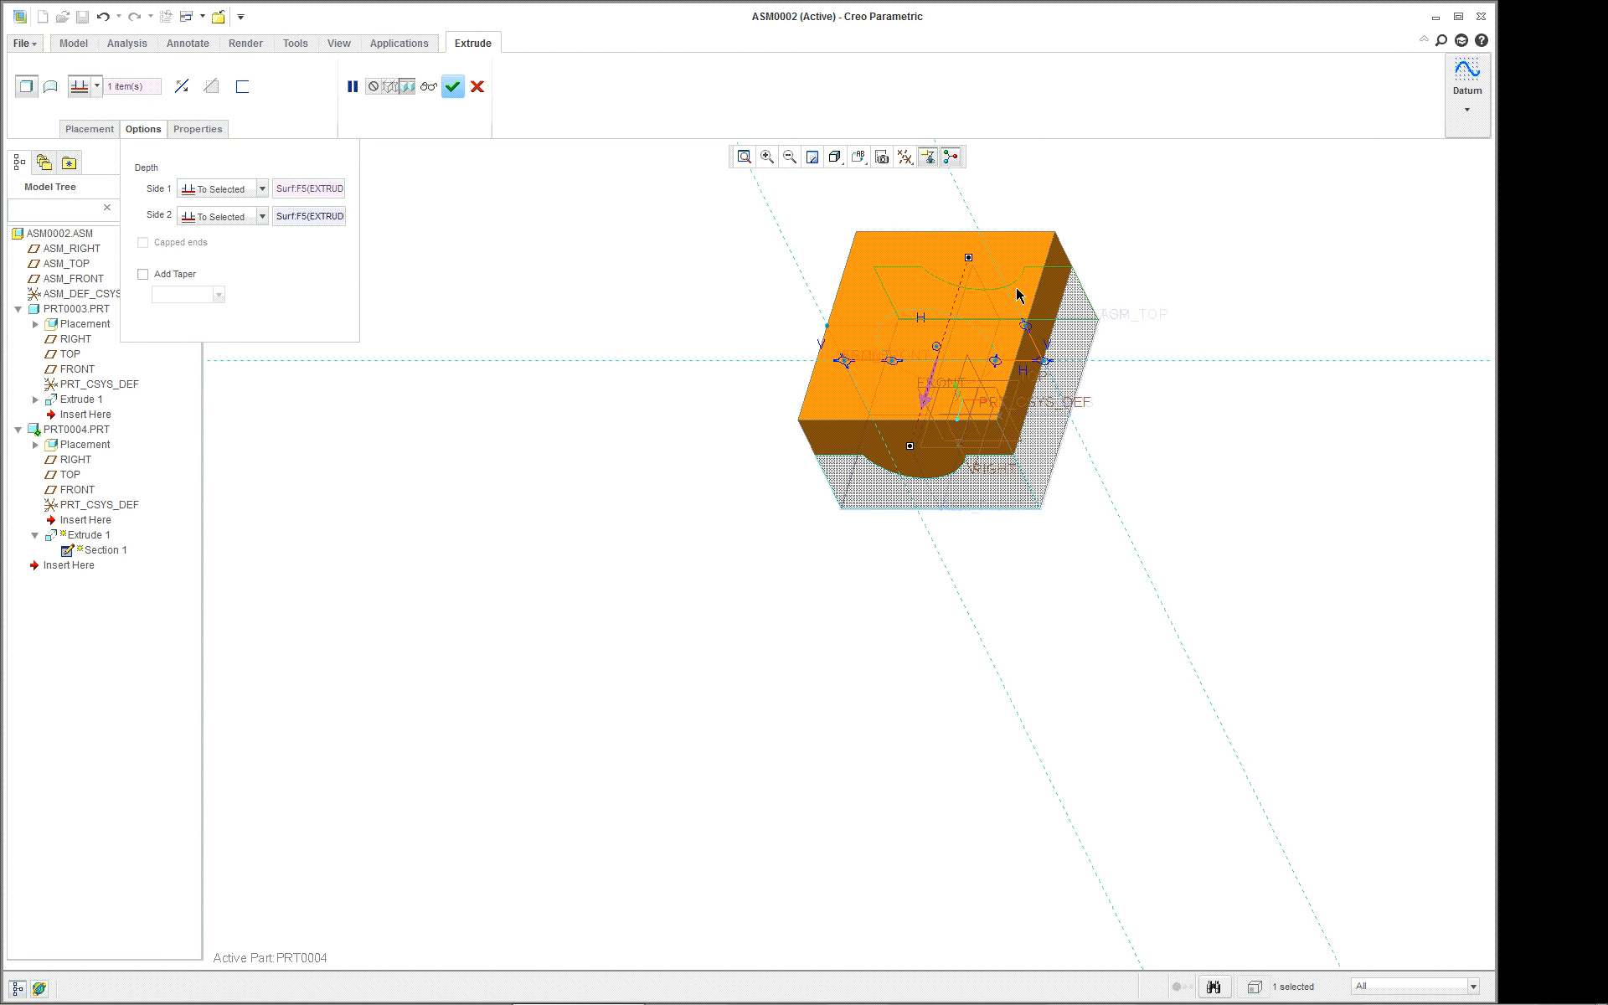
left_click(451, 87)
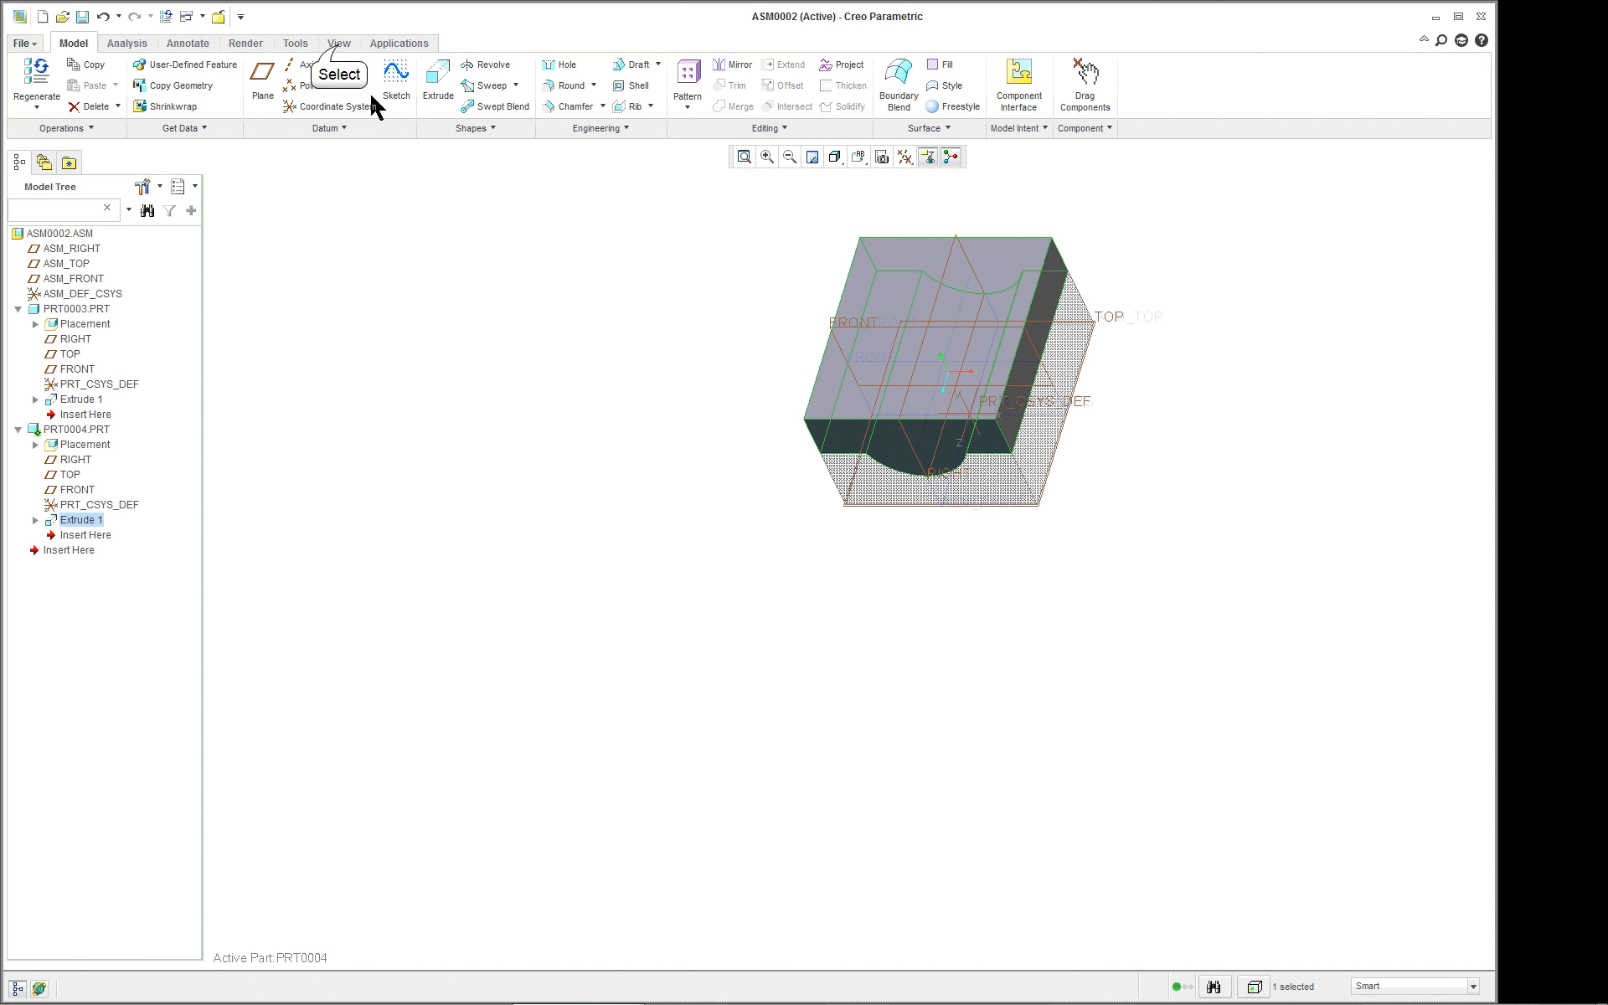
- Apply a dark grey appearance from the appearance gallery to PRT0004
left_click(338, 43)
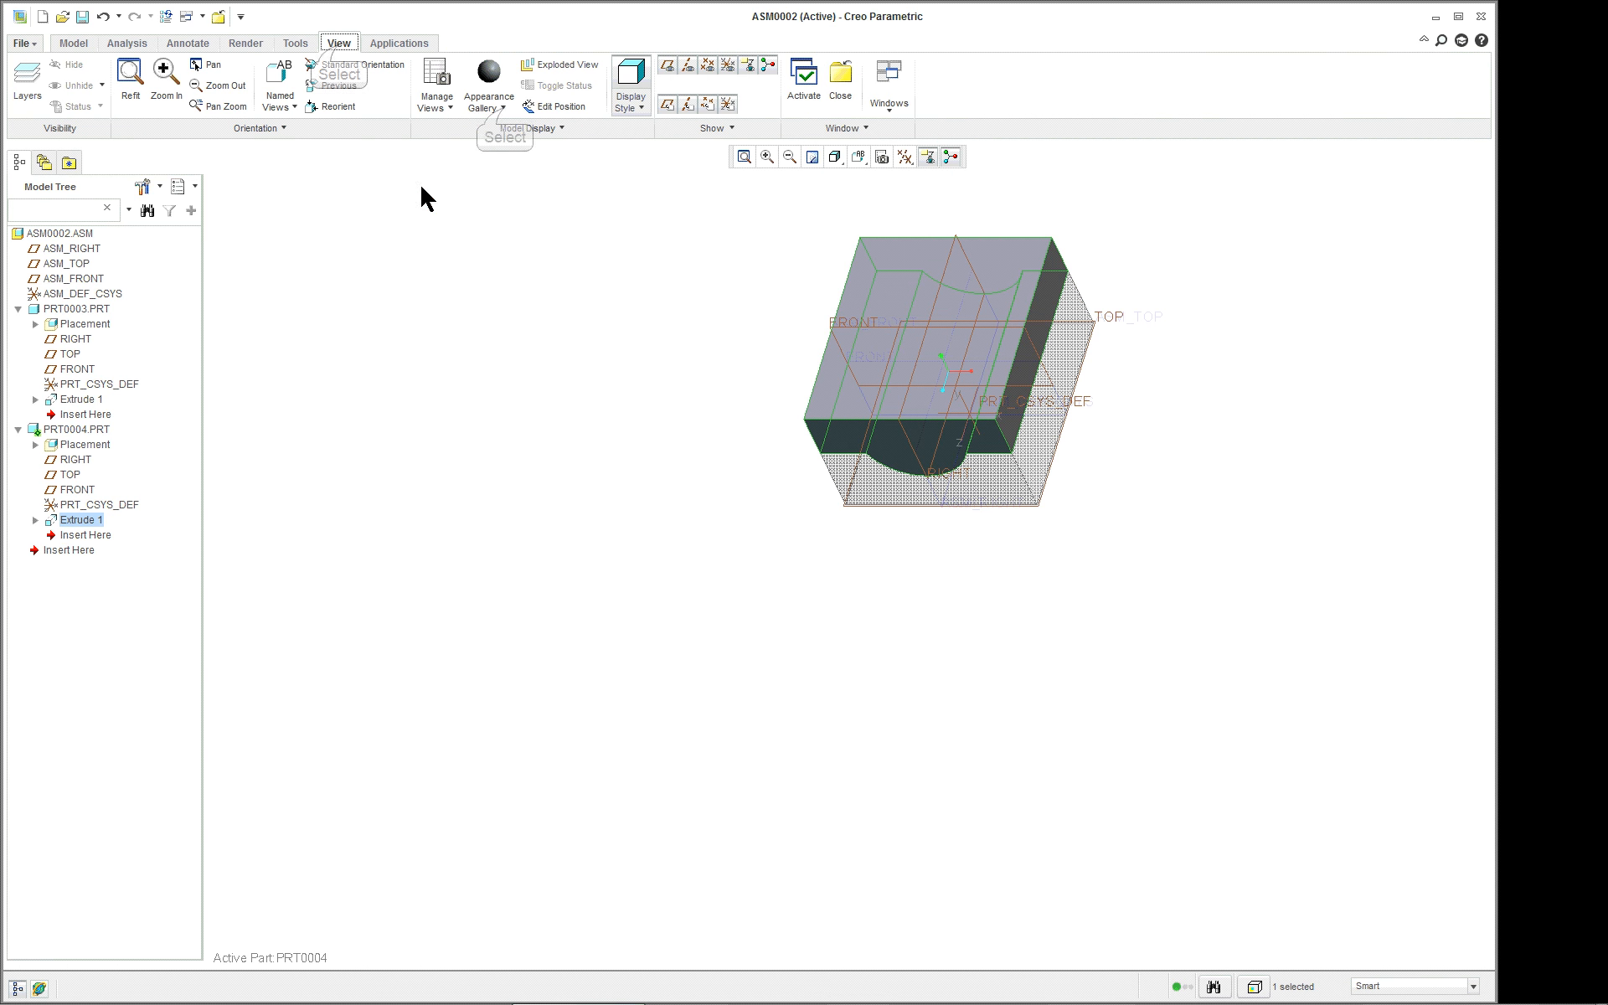
left_click(490, 99)
left_click(602, 376)
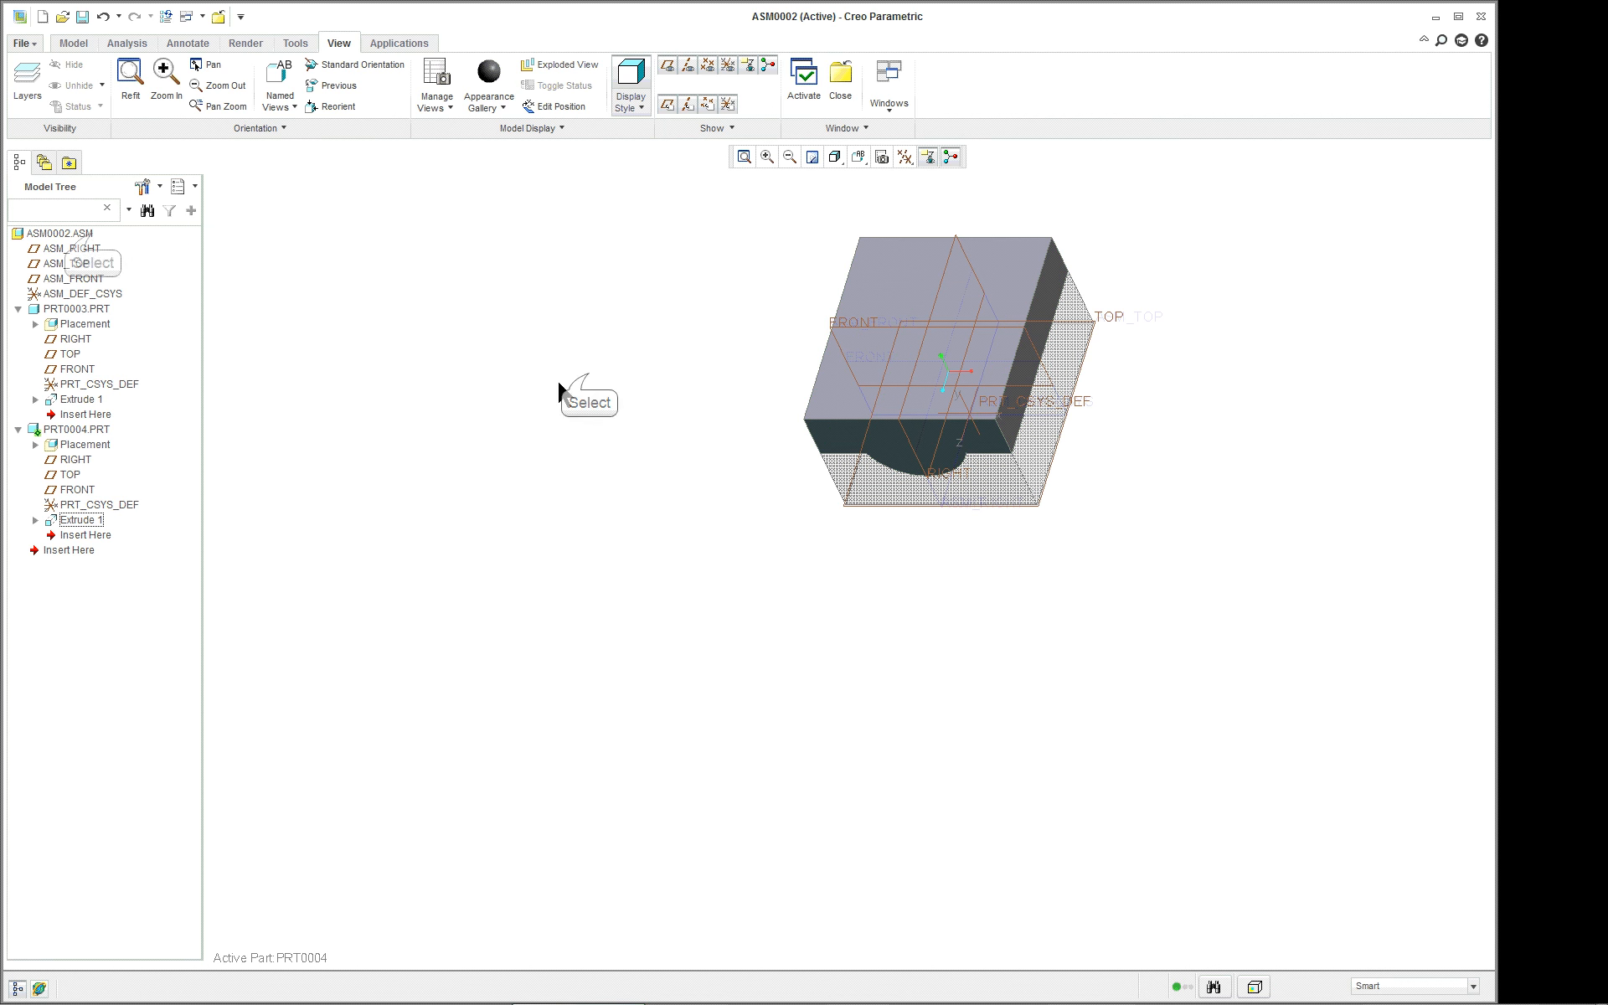
left_click(487, 80)
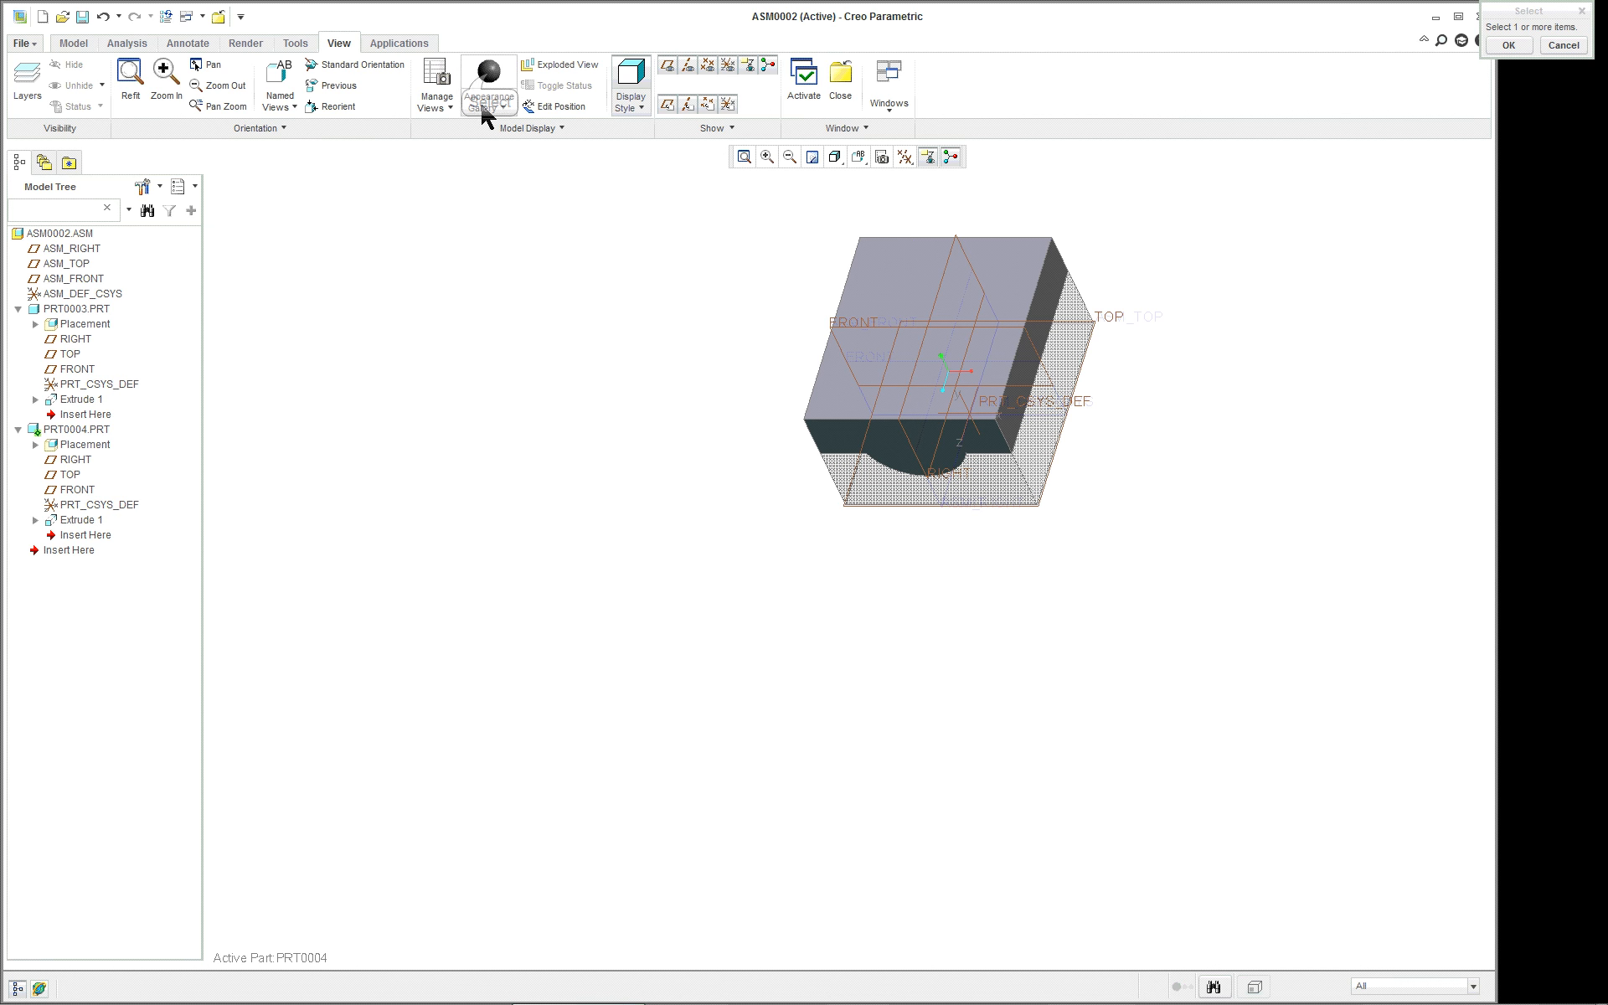
left_click(100, 434)
middle_click(431, 341)
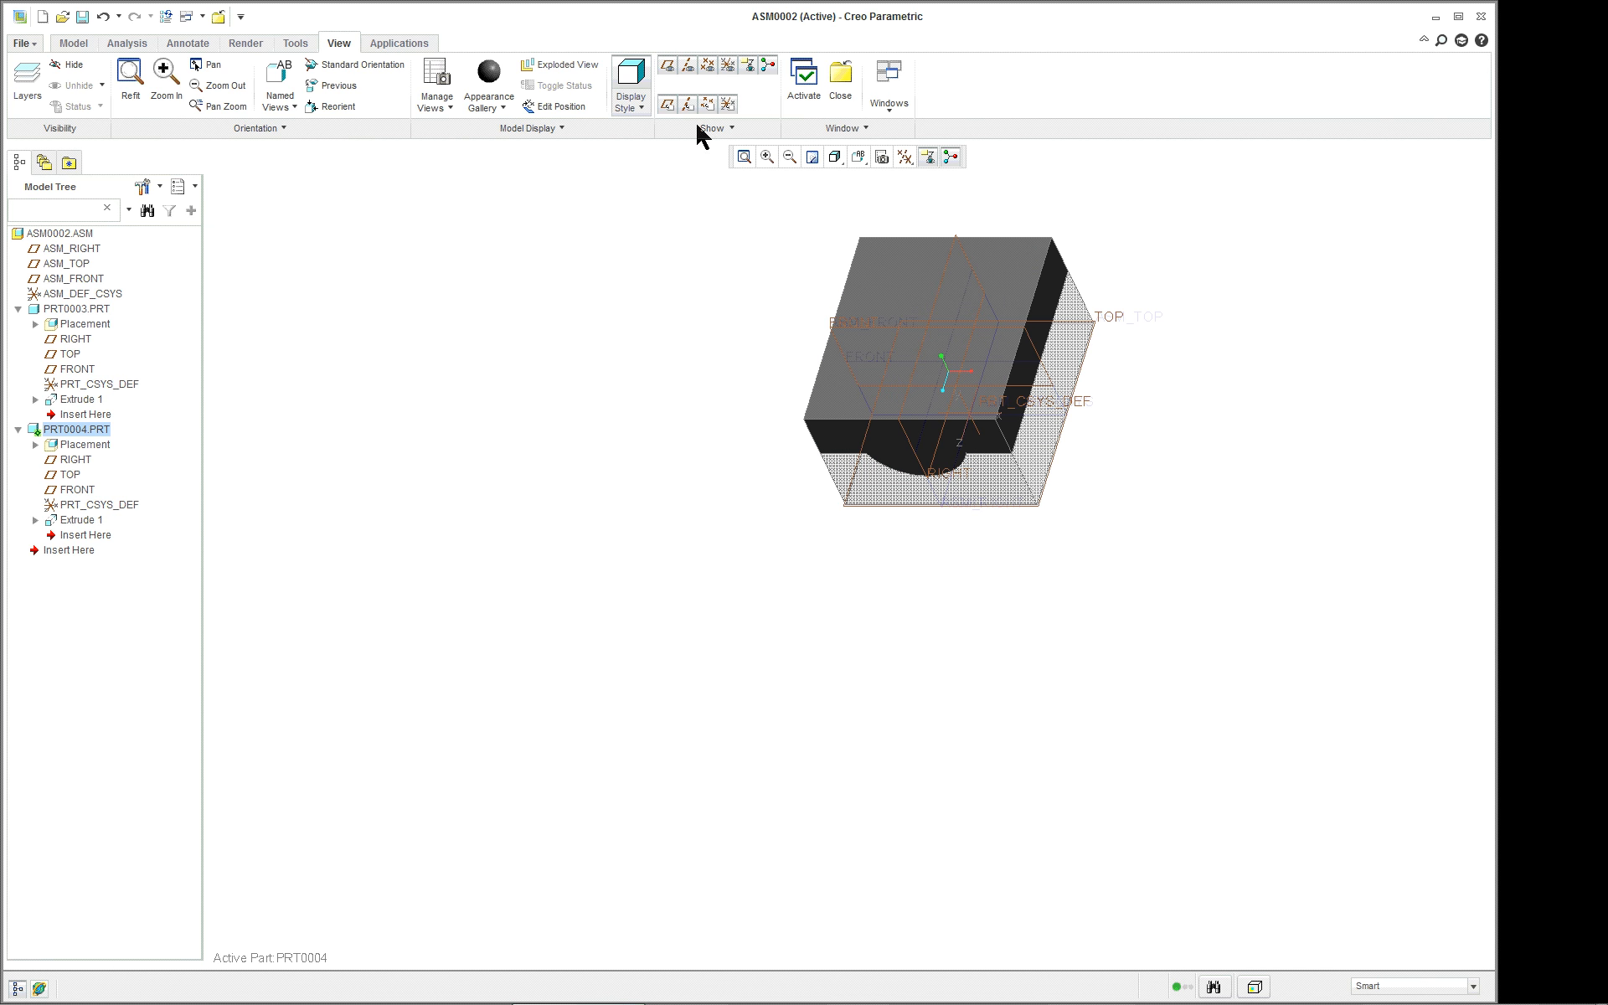
- Activate the top-level assembly ASM0002 and place an assembly-level hole on PRT0004's top face
right_click(88, 239)
left_click(118, 250)
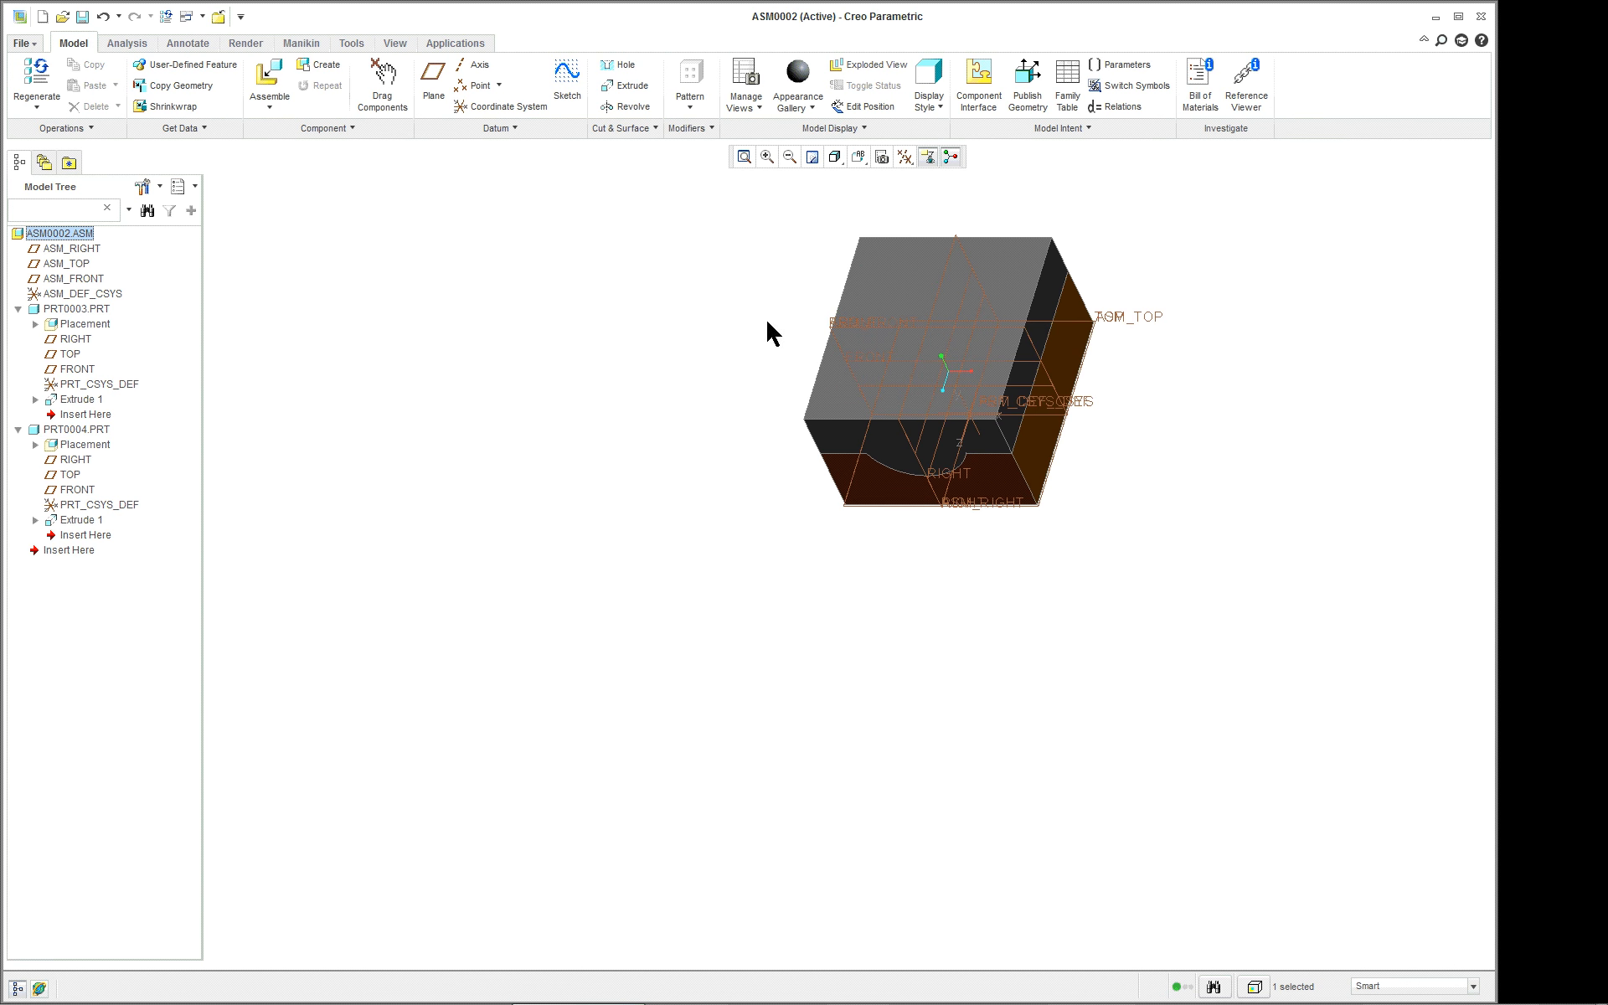
middle_click_drag(772, 334, 1177, 255)
middle_click_drag(879, 348, 928, 270)
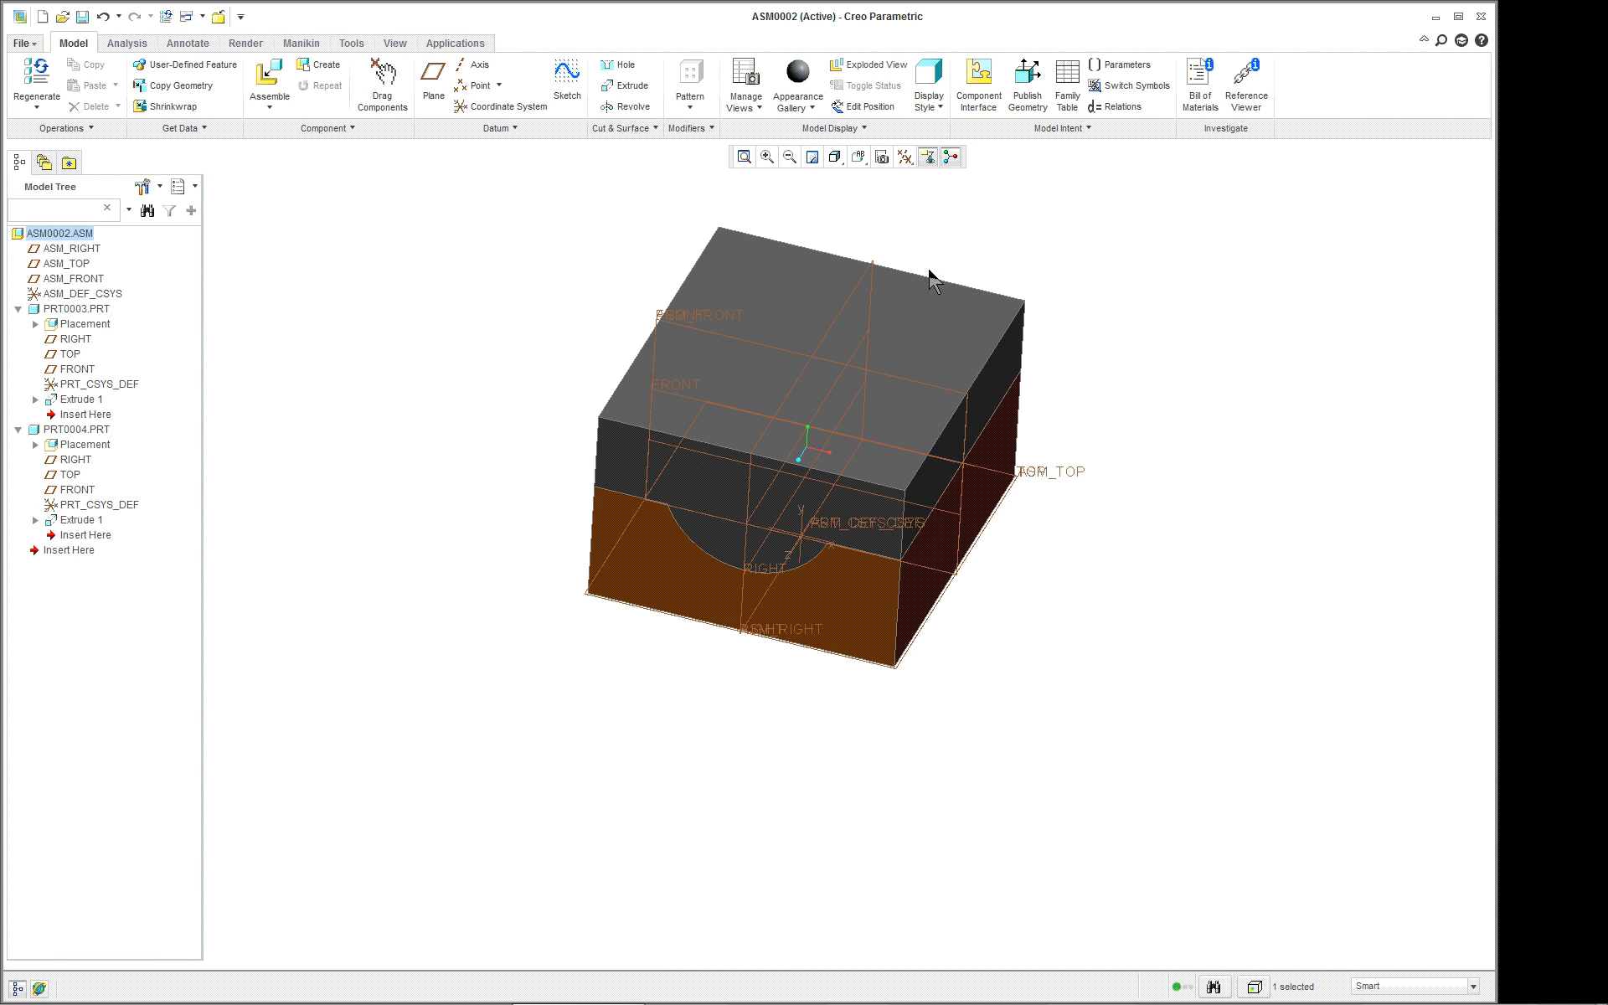
left_click(610, 62)
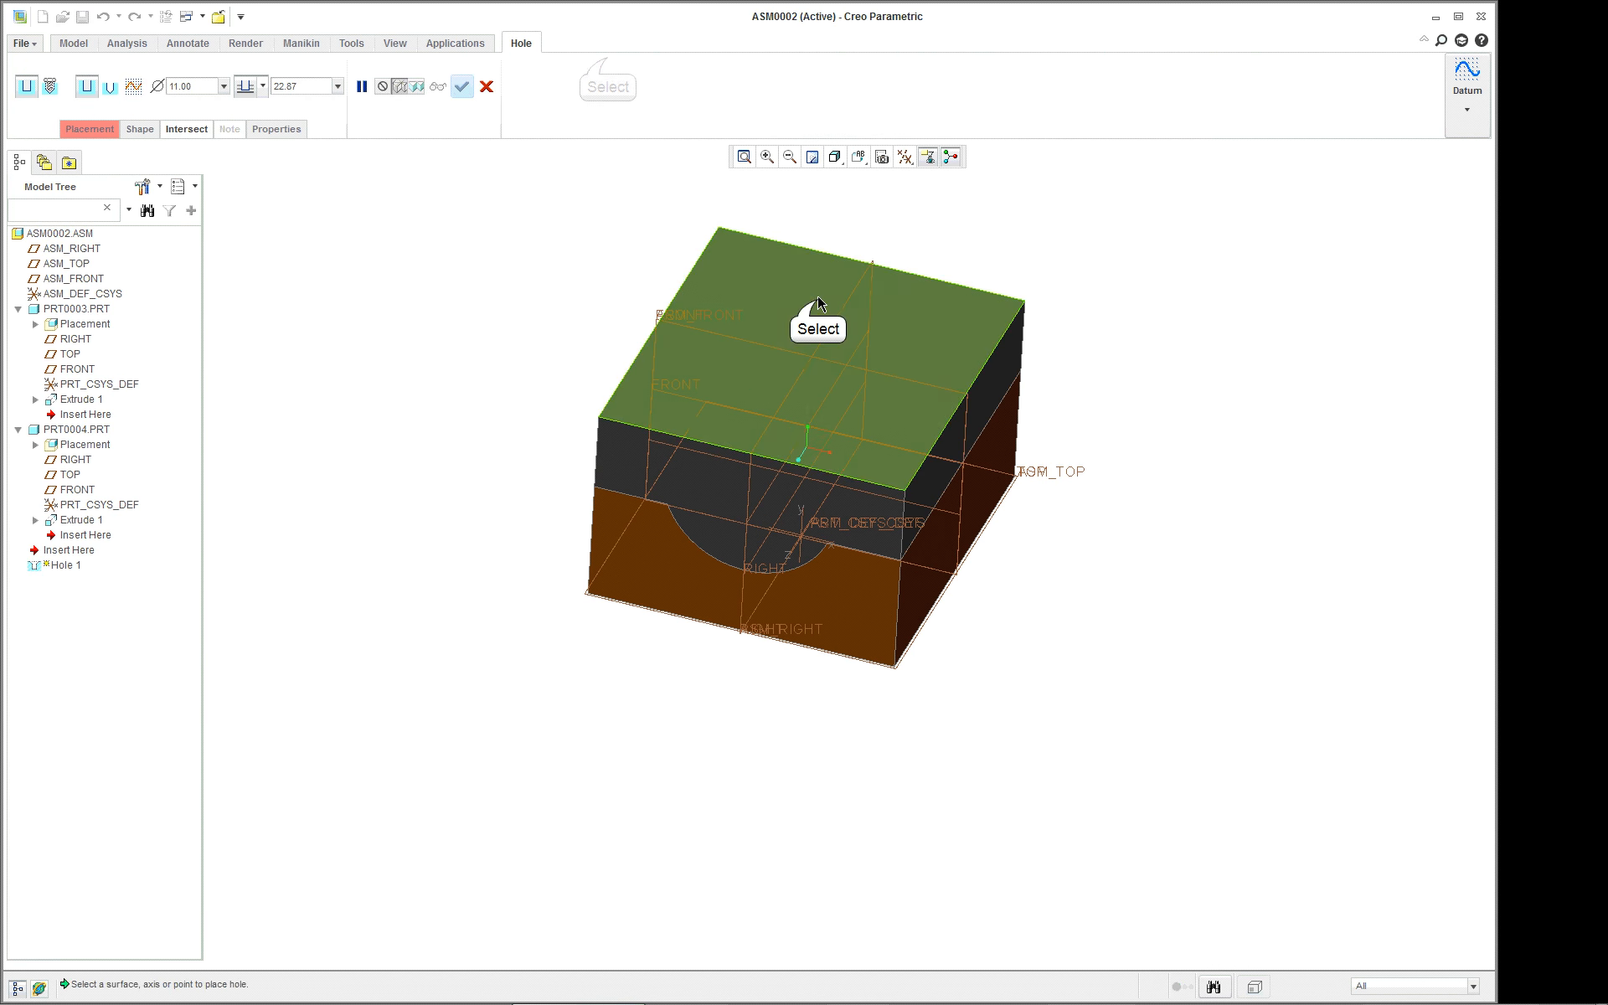
left_click(818, 303)
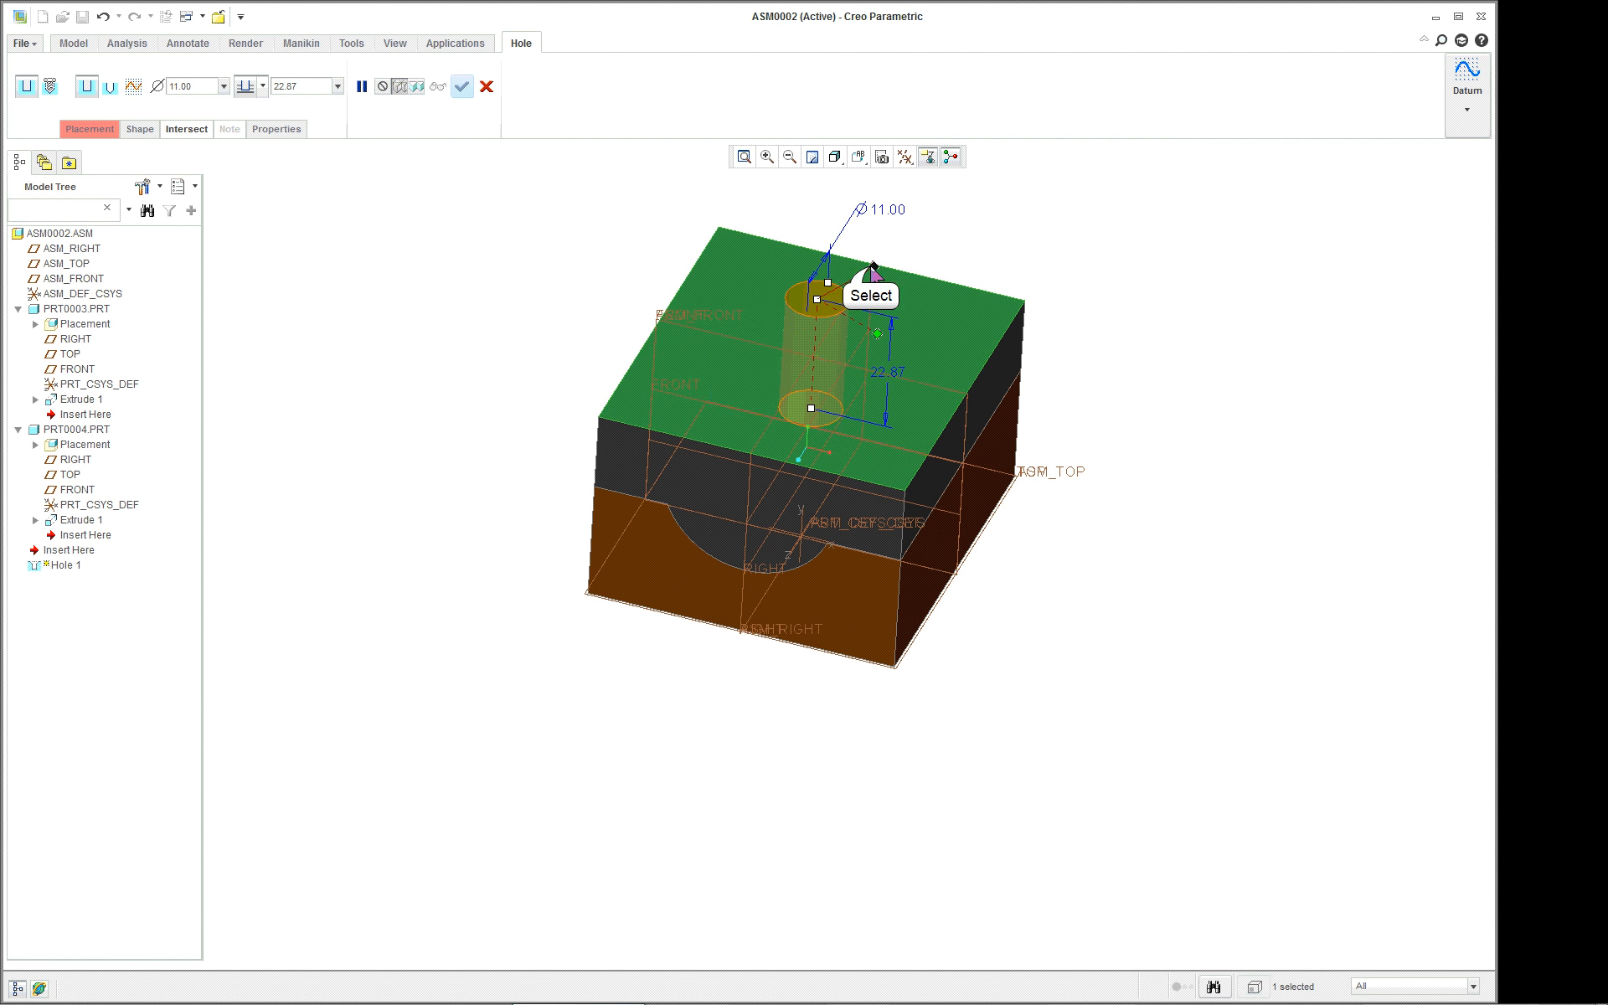
- Offset the hole about 1.22 from ASM_RIGHT and 6.12 from ASM_FRONT, size it about 18.47 in diameter, and complete it through both parts
left_click_drag(873, 268, 809, 335)
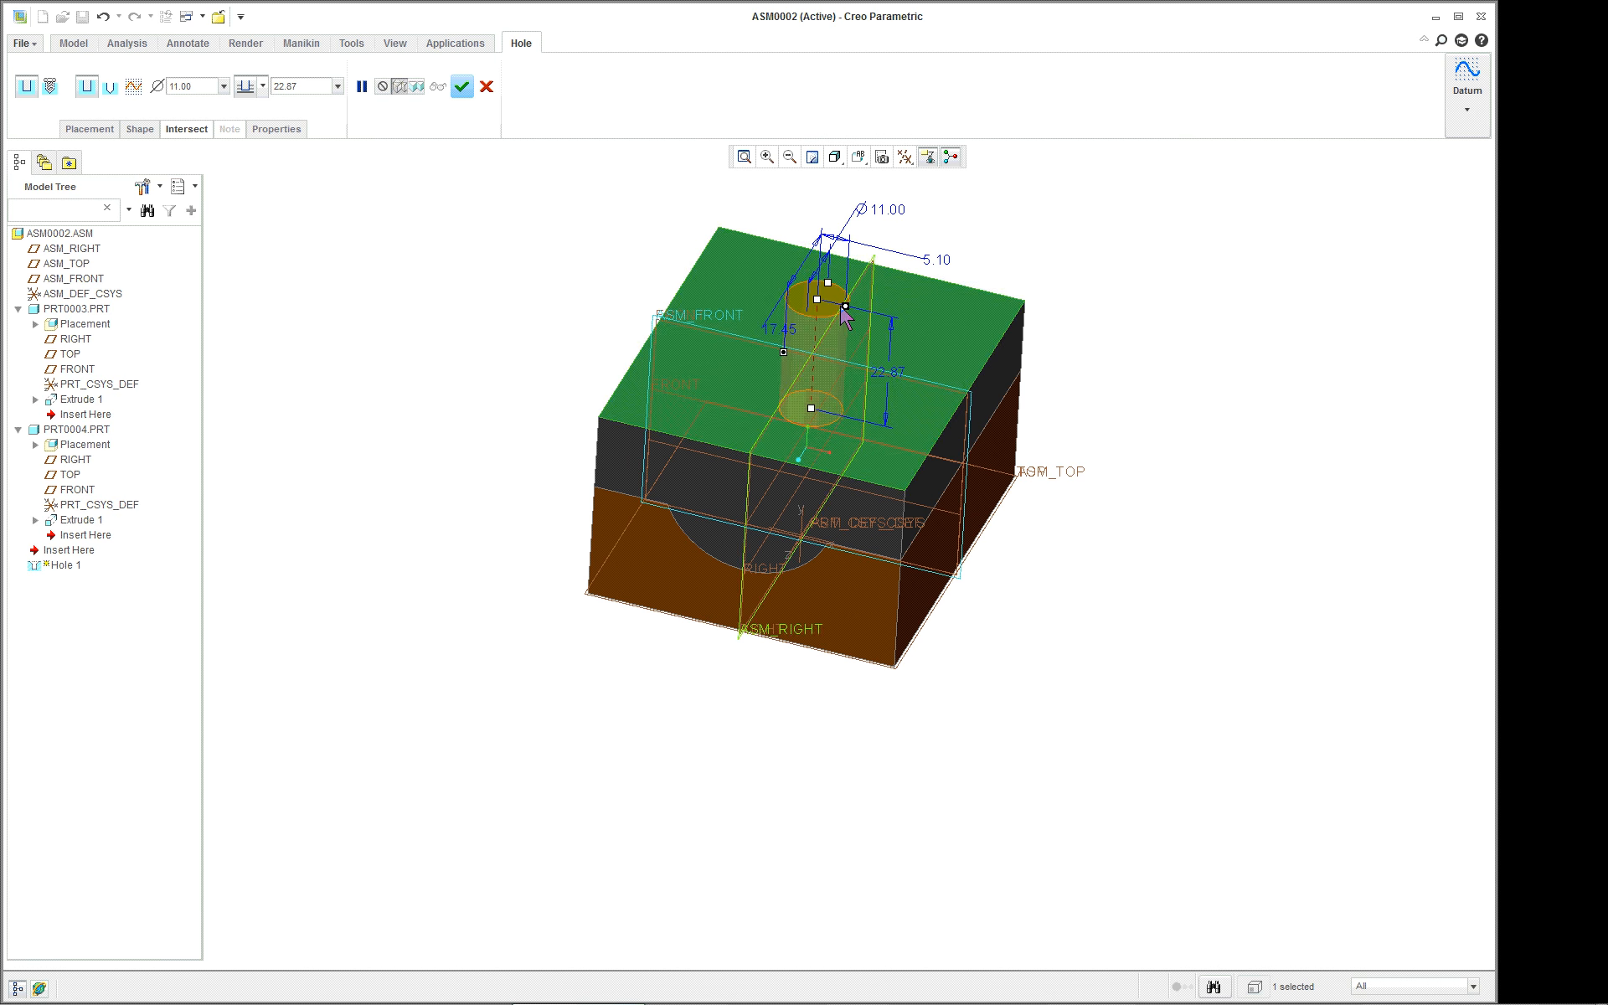
mouse_move(842, 308)
left_mouse_down()
mouse_move(842, 328)
mouse_move(852, 311)
left_mouse_up()
right_click(814, 443)
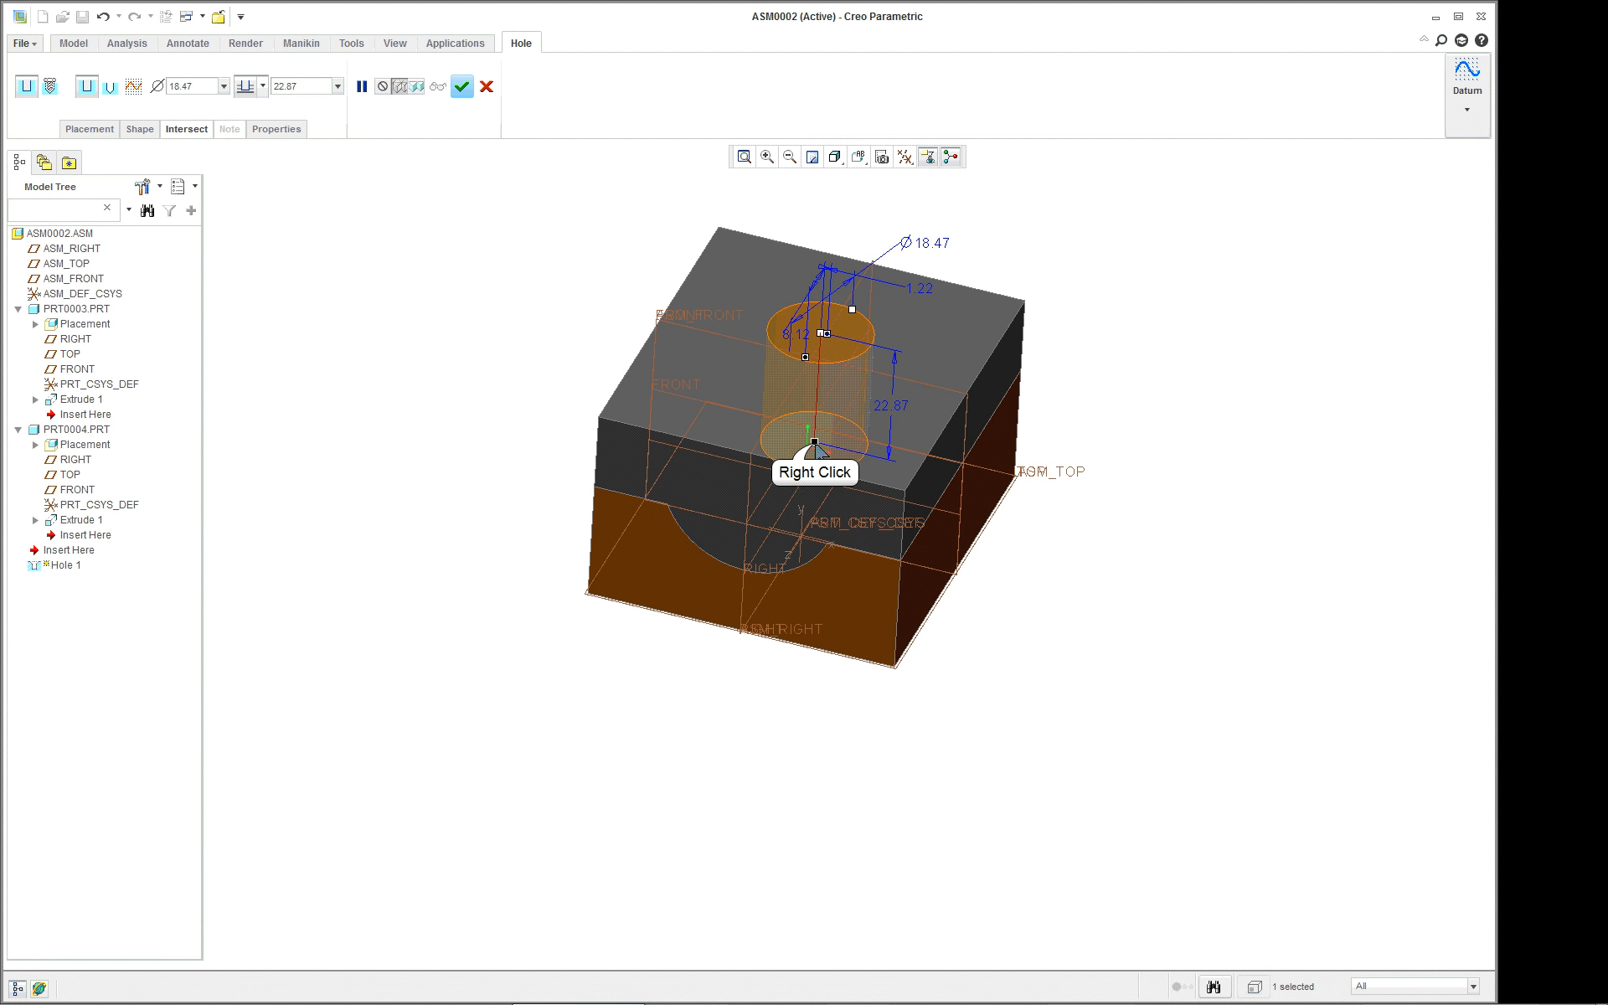
left_click(837, 512)
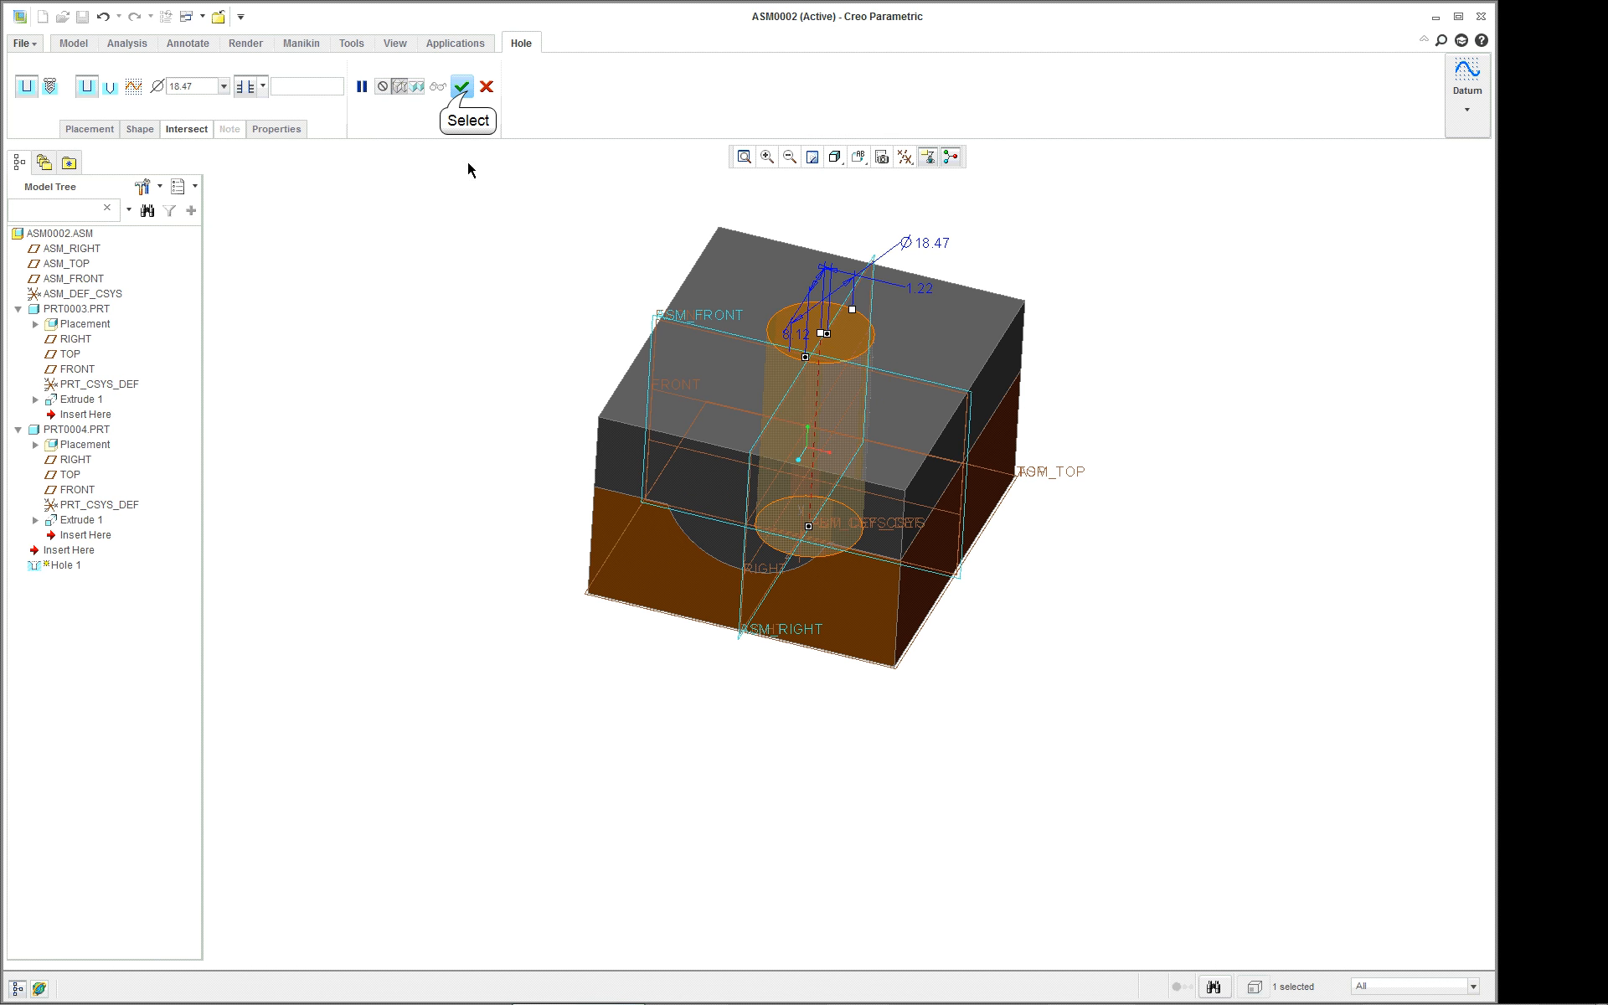
left_click(462, 86)
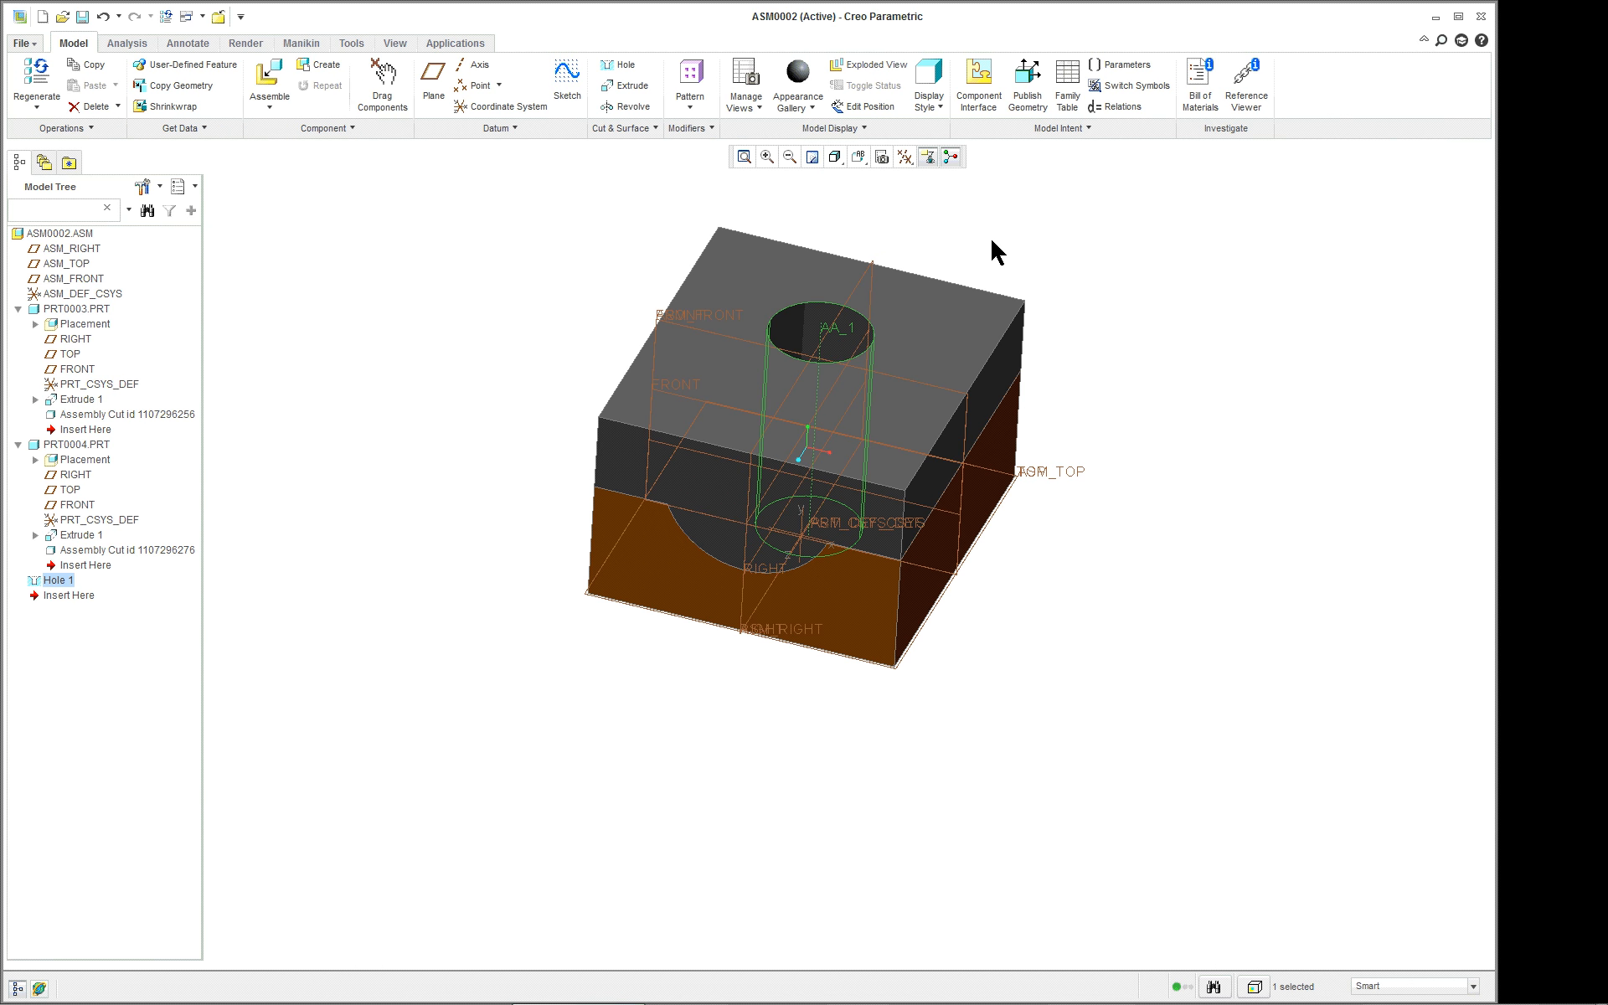
- Open PRT0004 from the assembly in its own window to examine whether it contains the assembly hole
mouse_move(991, 242)
middle_mouse_down()
mouse_move(988, 352)
mouse_move(987, 226)
mouse_move(968, 225)
middle_mouse_up()
left_click(622, 228)
left_click(767, 325)
right_click(465, 220)
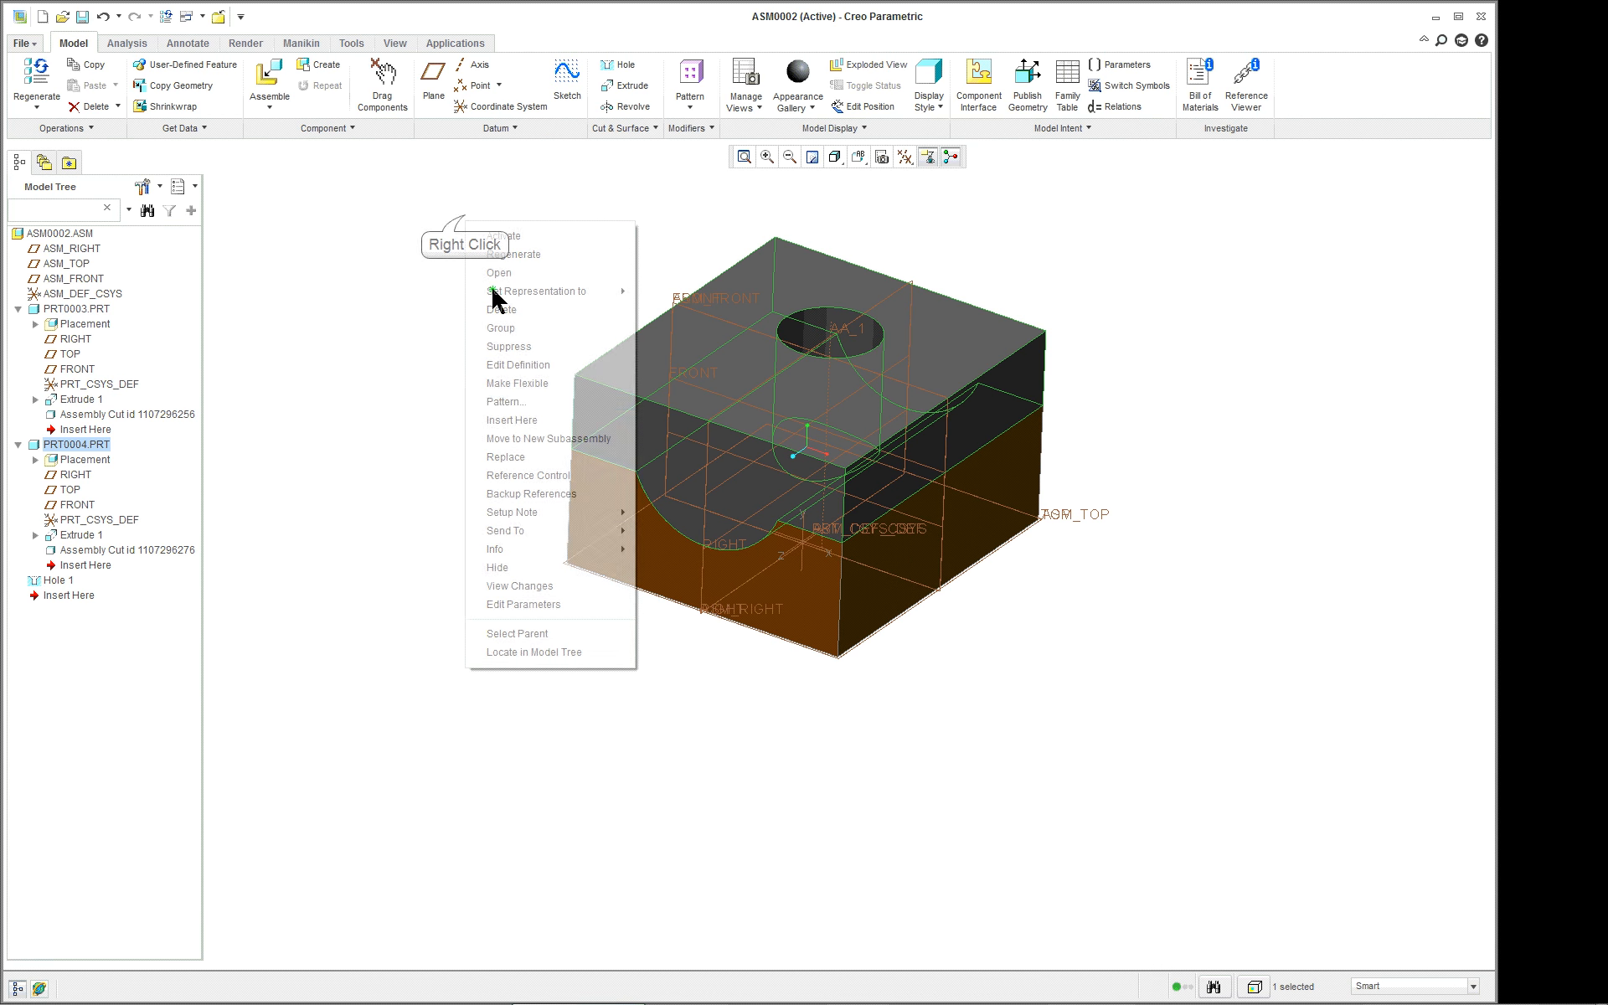
left_click(536, 273)
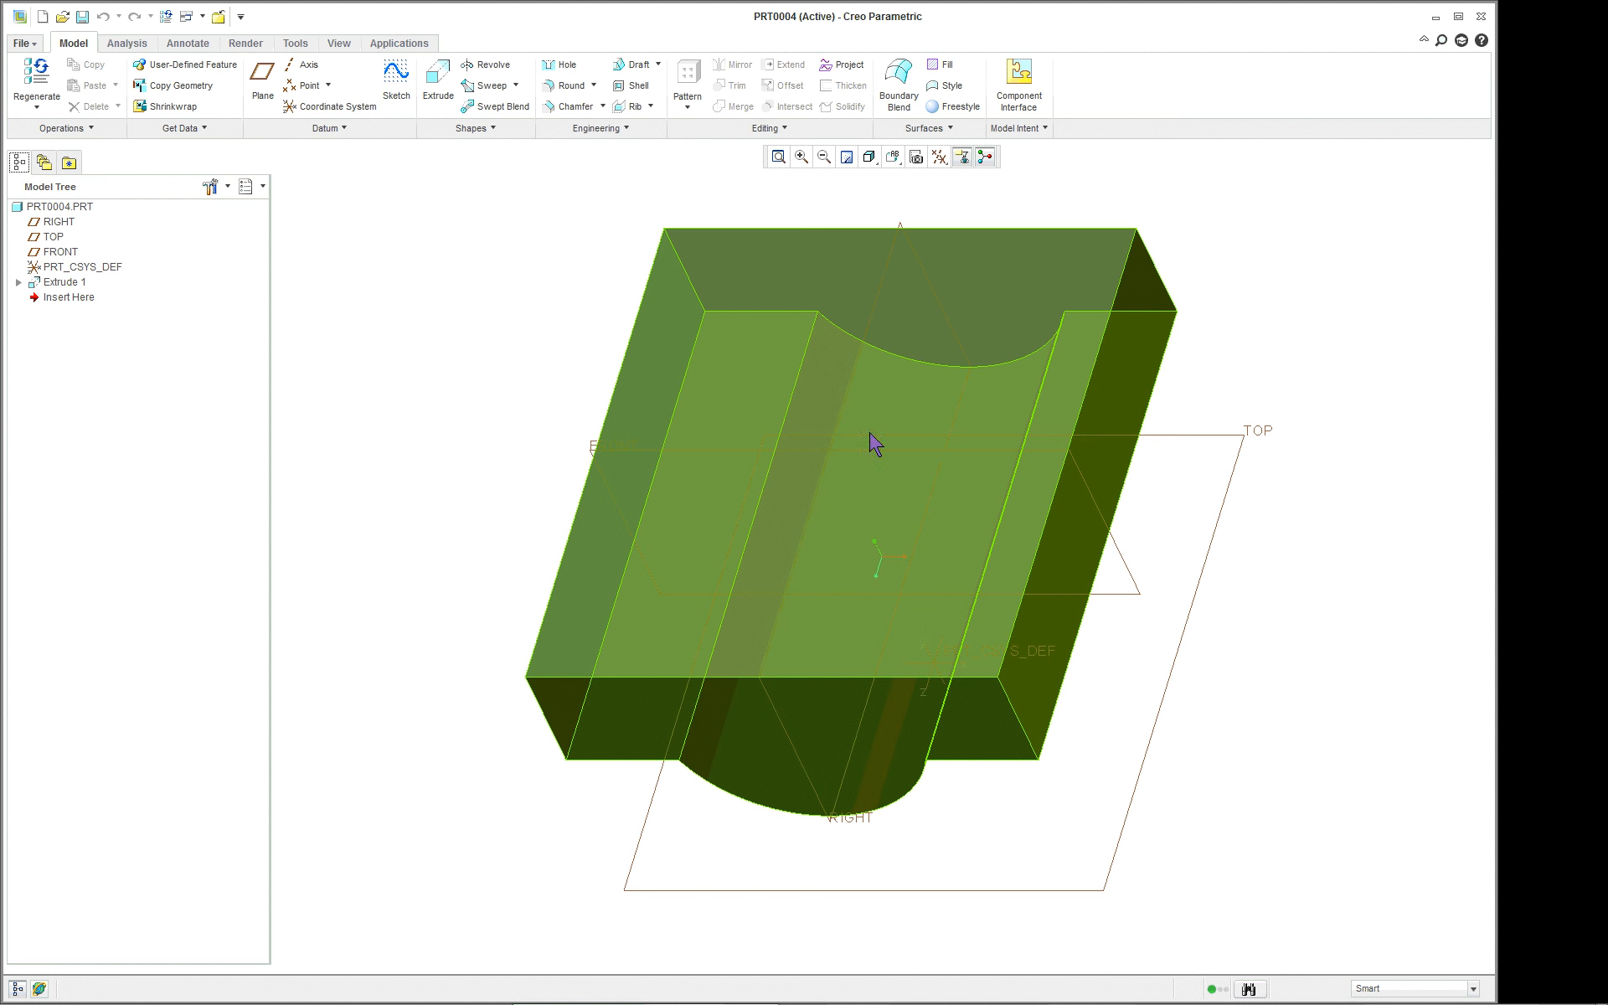
- Back in ASM0002, change the assembly hole's intersection to Part Level for both parts, with advanced geometry creation and feature properties shown in sub-models
left_click(220, 16)
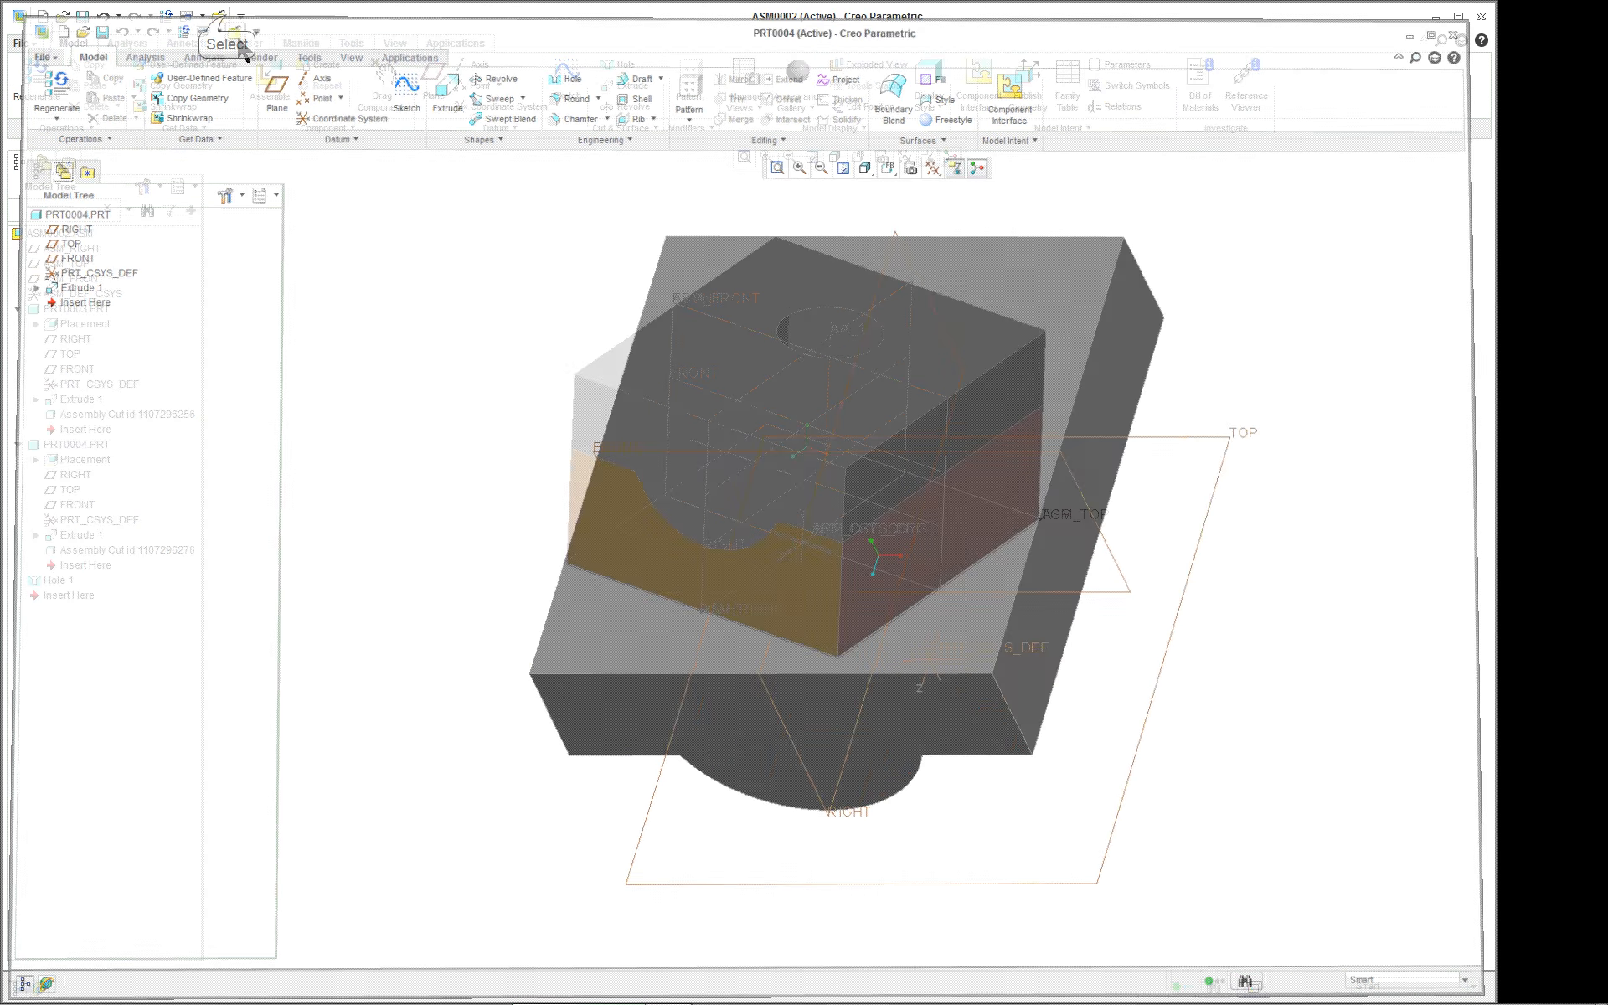
right_click(72, 579)
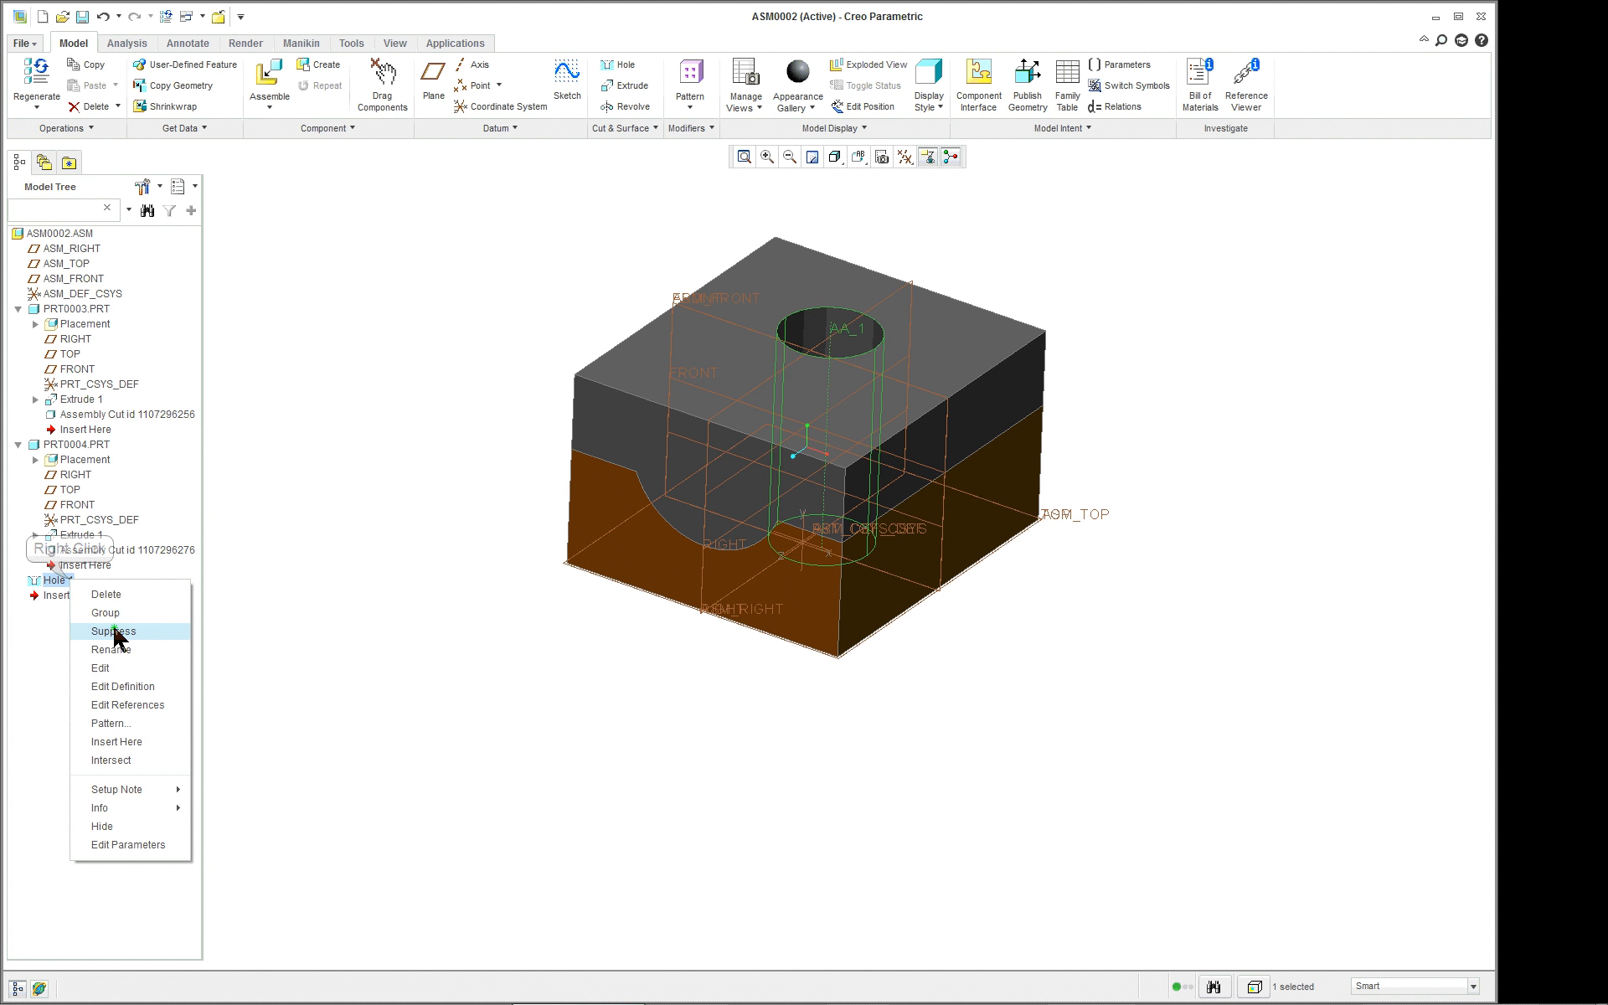
left_click(164, 767)
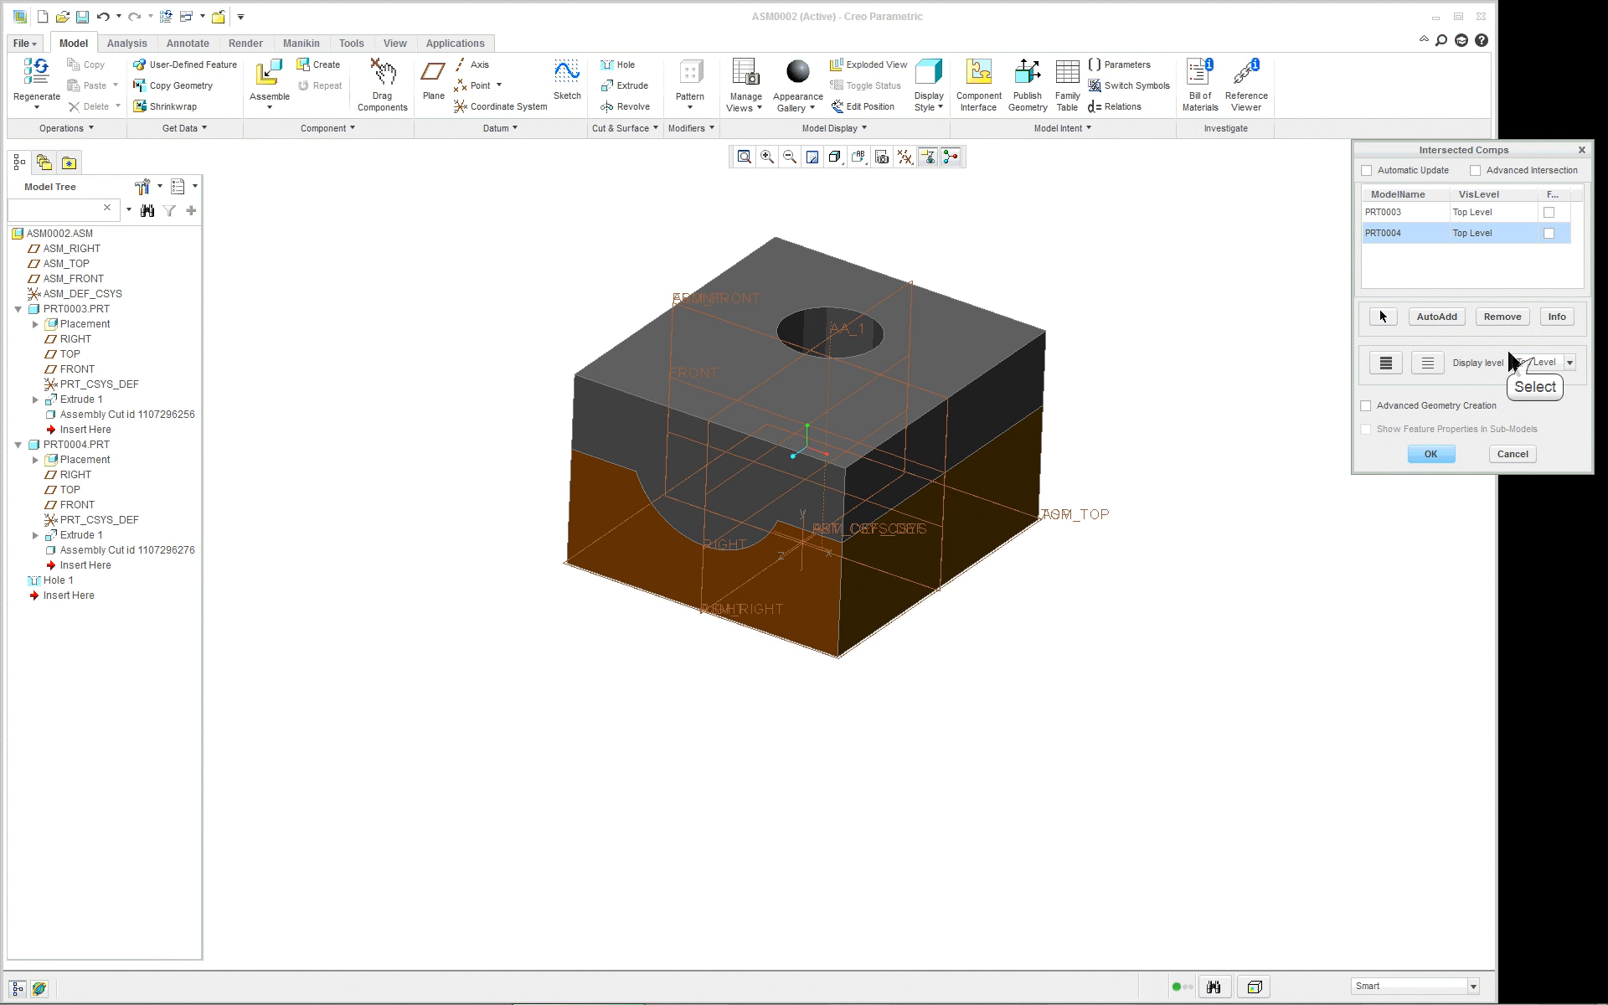
left_click(1540, 364)
left_click(1545, 396)
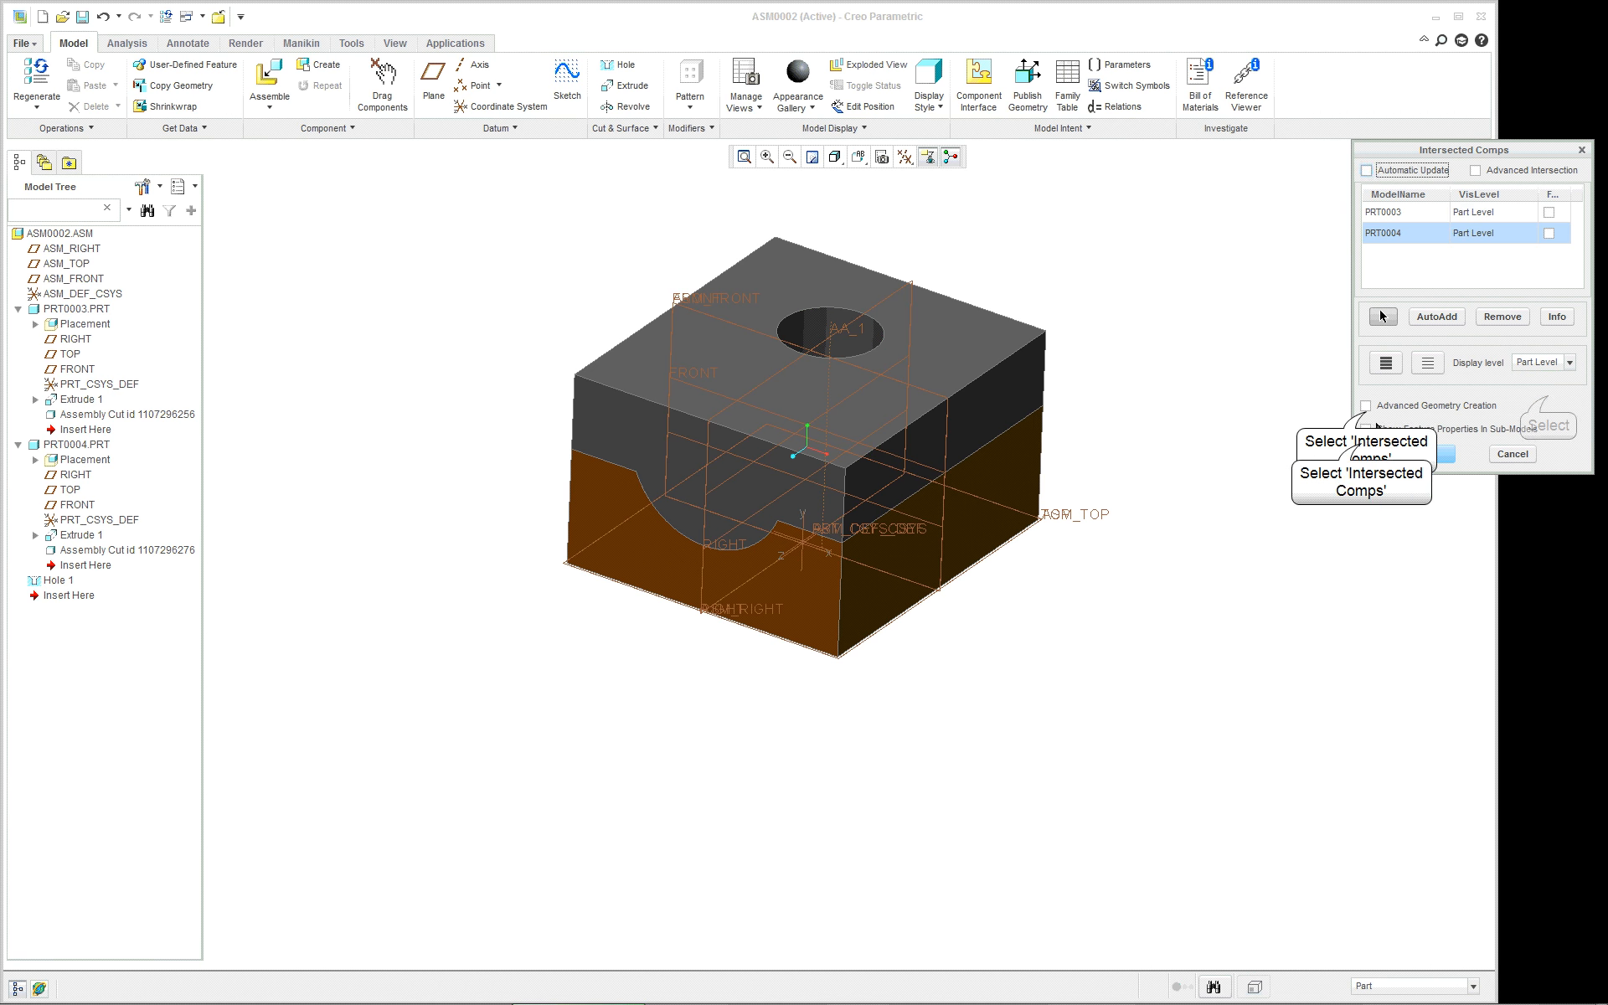
left_click(1366, 407)
left_click(1366, 428)
left_click(1366, 407)
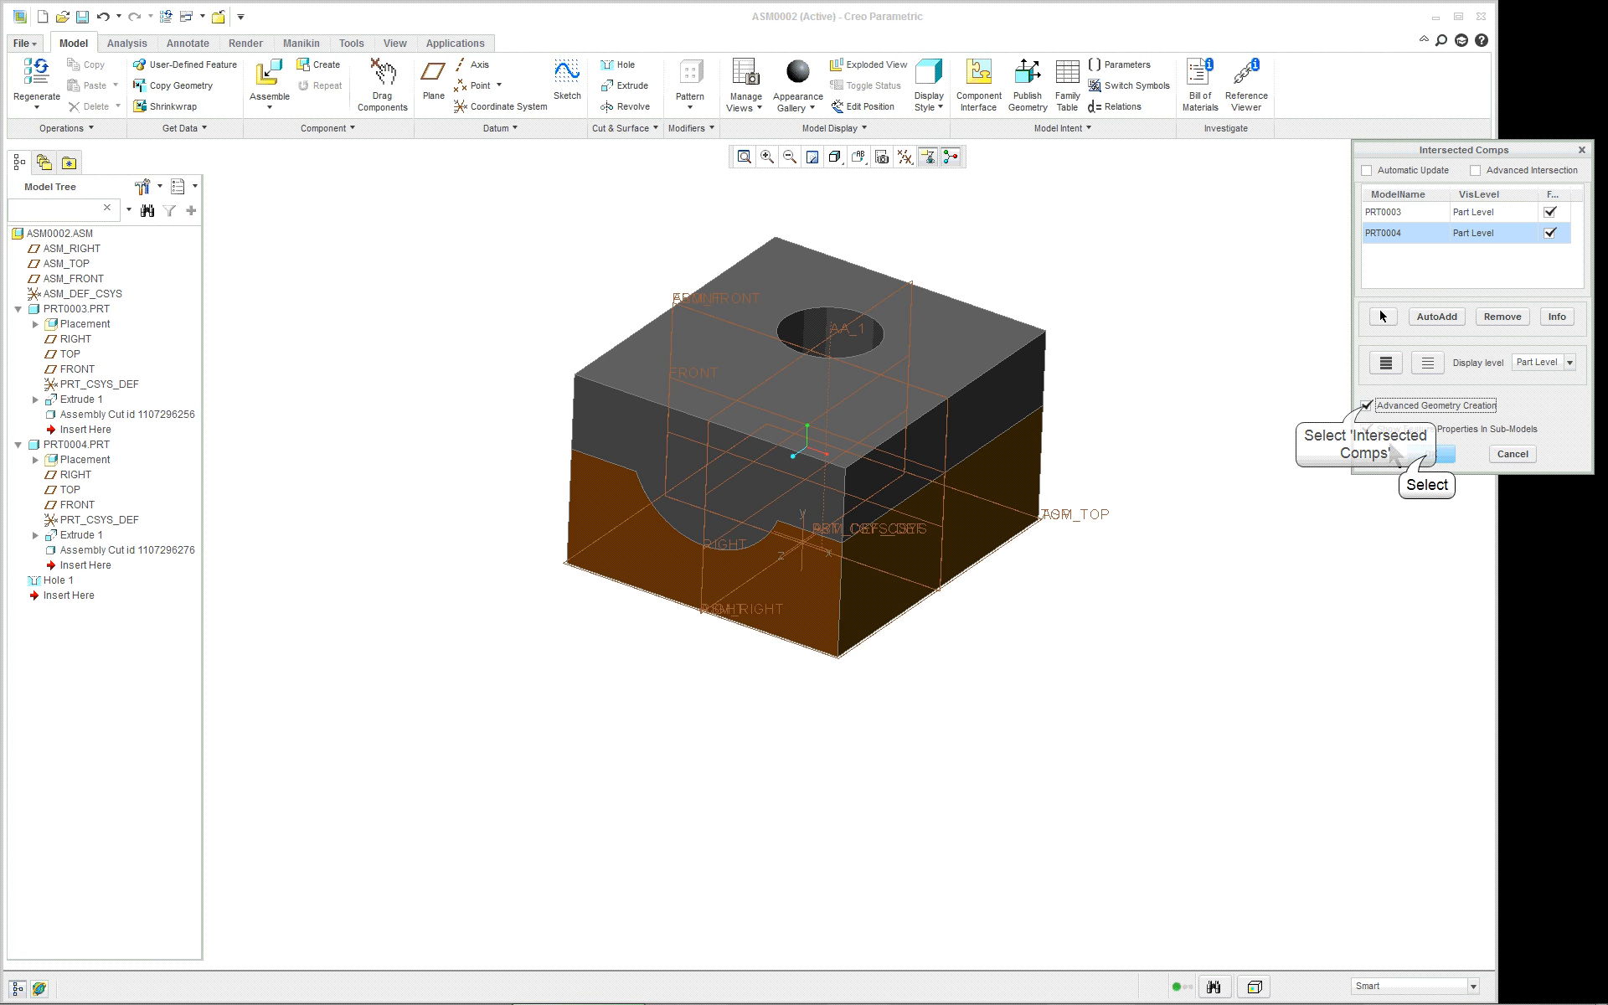
left_click(1426, 457)
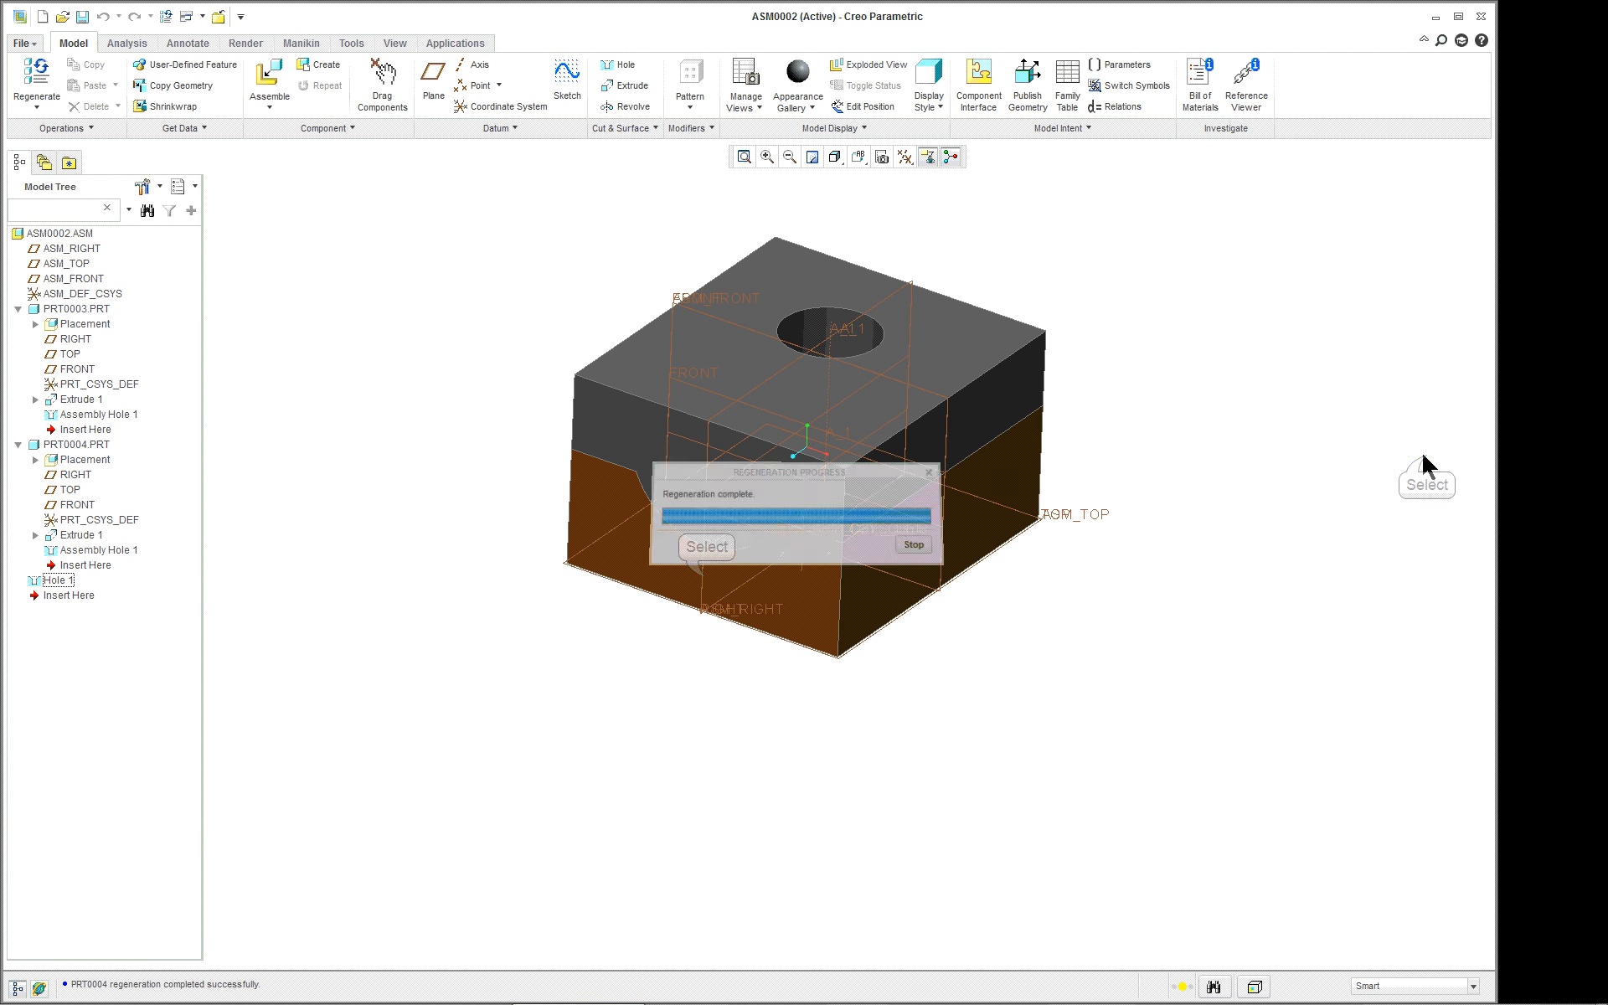
- Open PRT0003 from the assembly in its own window to examine the hole, and return to ASM0002
left_click(702, 576)
left_click(634, 512)
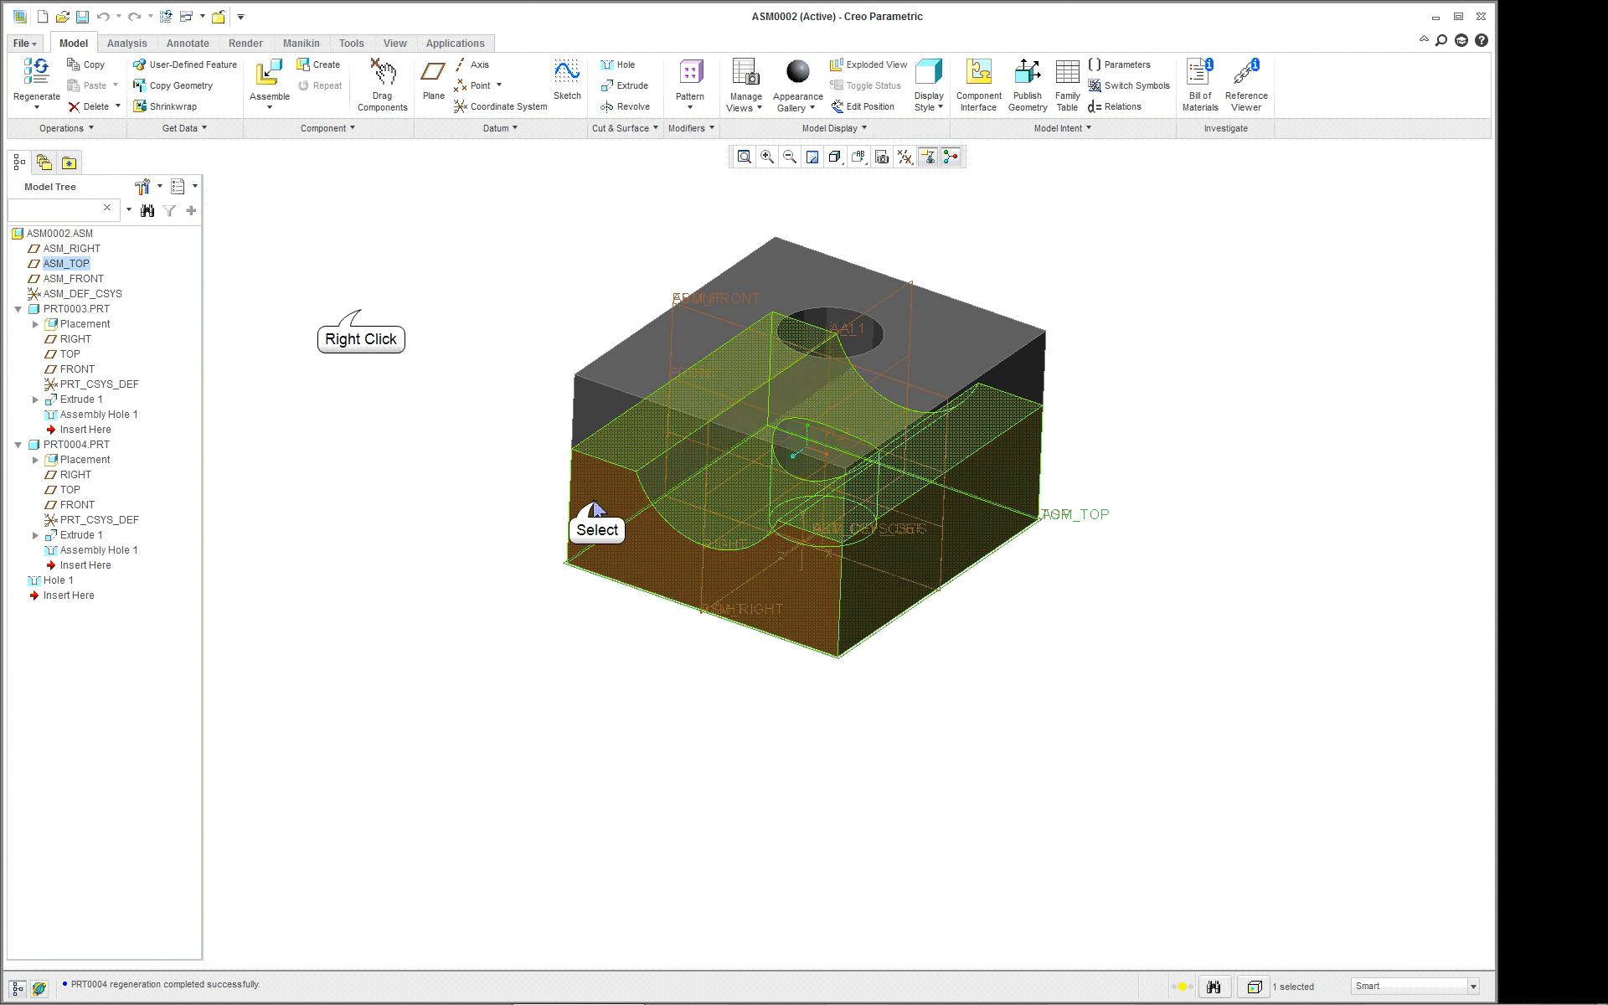
right_click(362, 314)
left_click(414, 373)
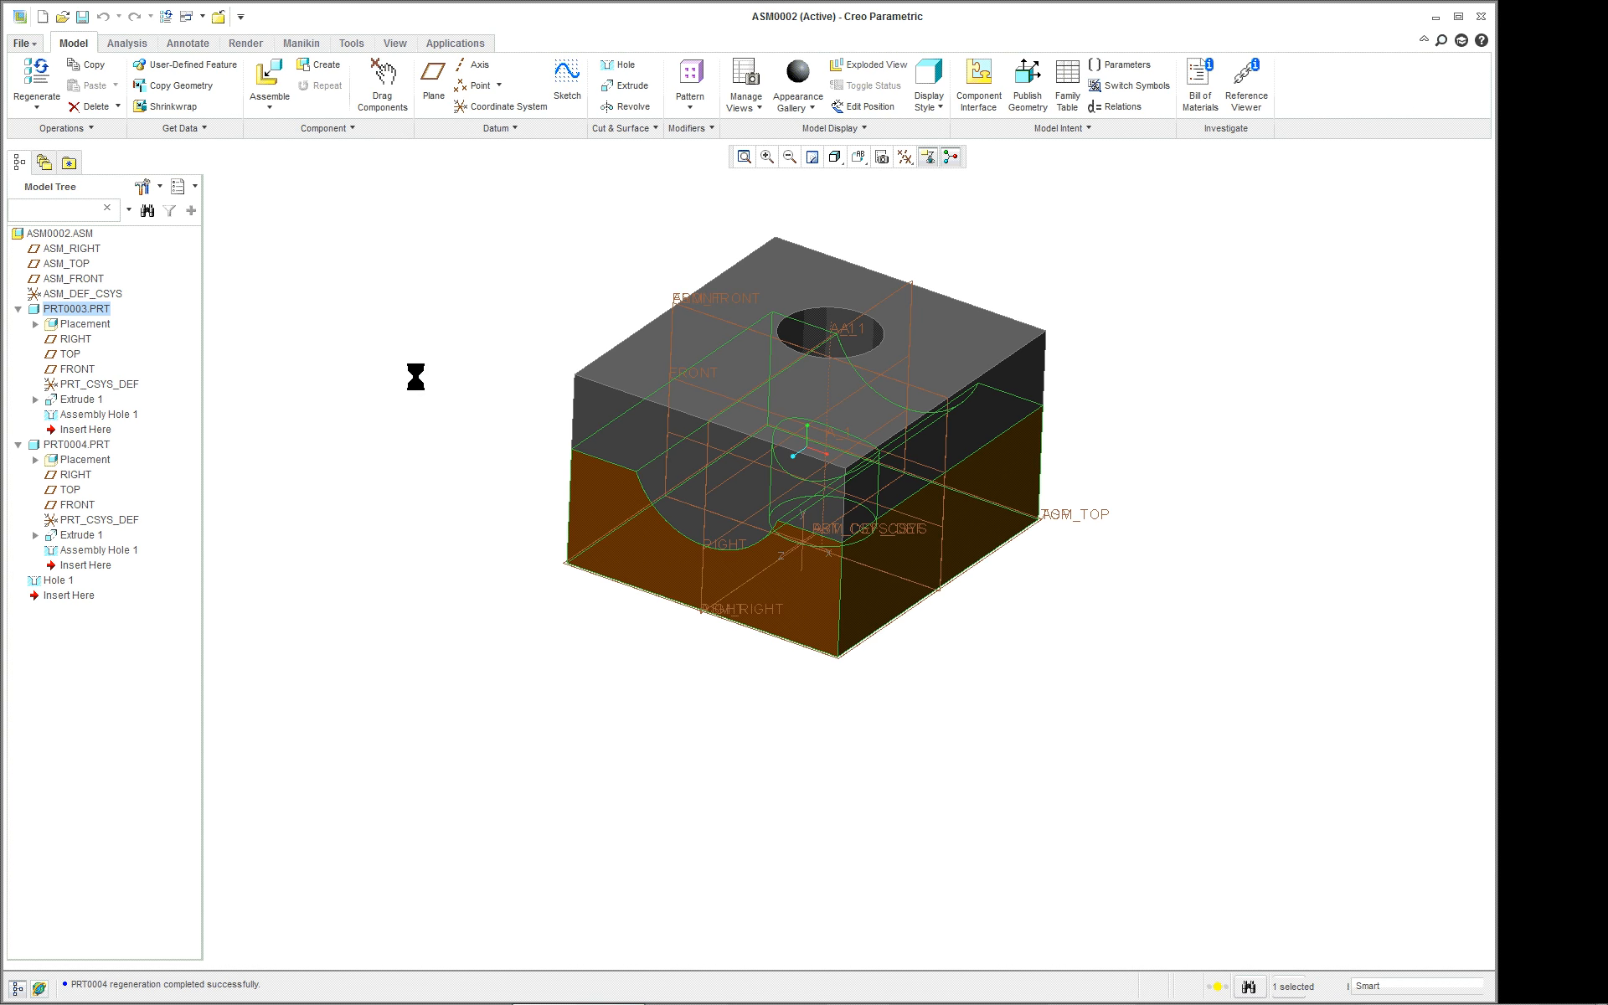
left_click(218, 16)
mouse_move(897, 220)
middle_mouse_down()
mouse_move(896, 244)
mouse_move(755, 190)
middle_mouse_up()
scroll(762, 187, "up", 2)
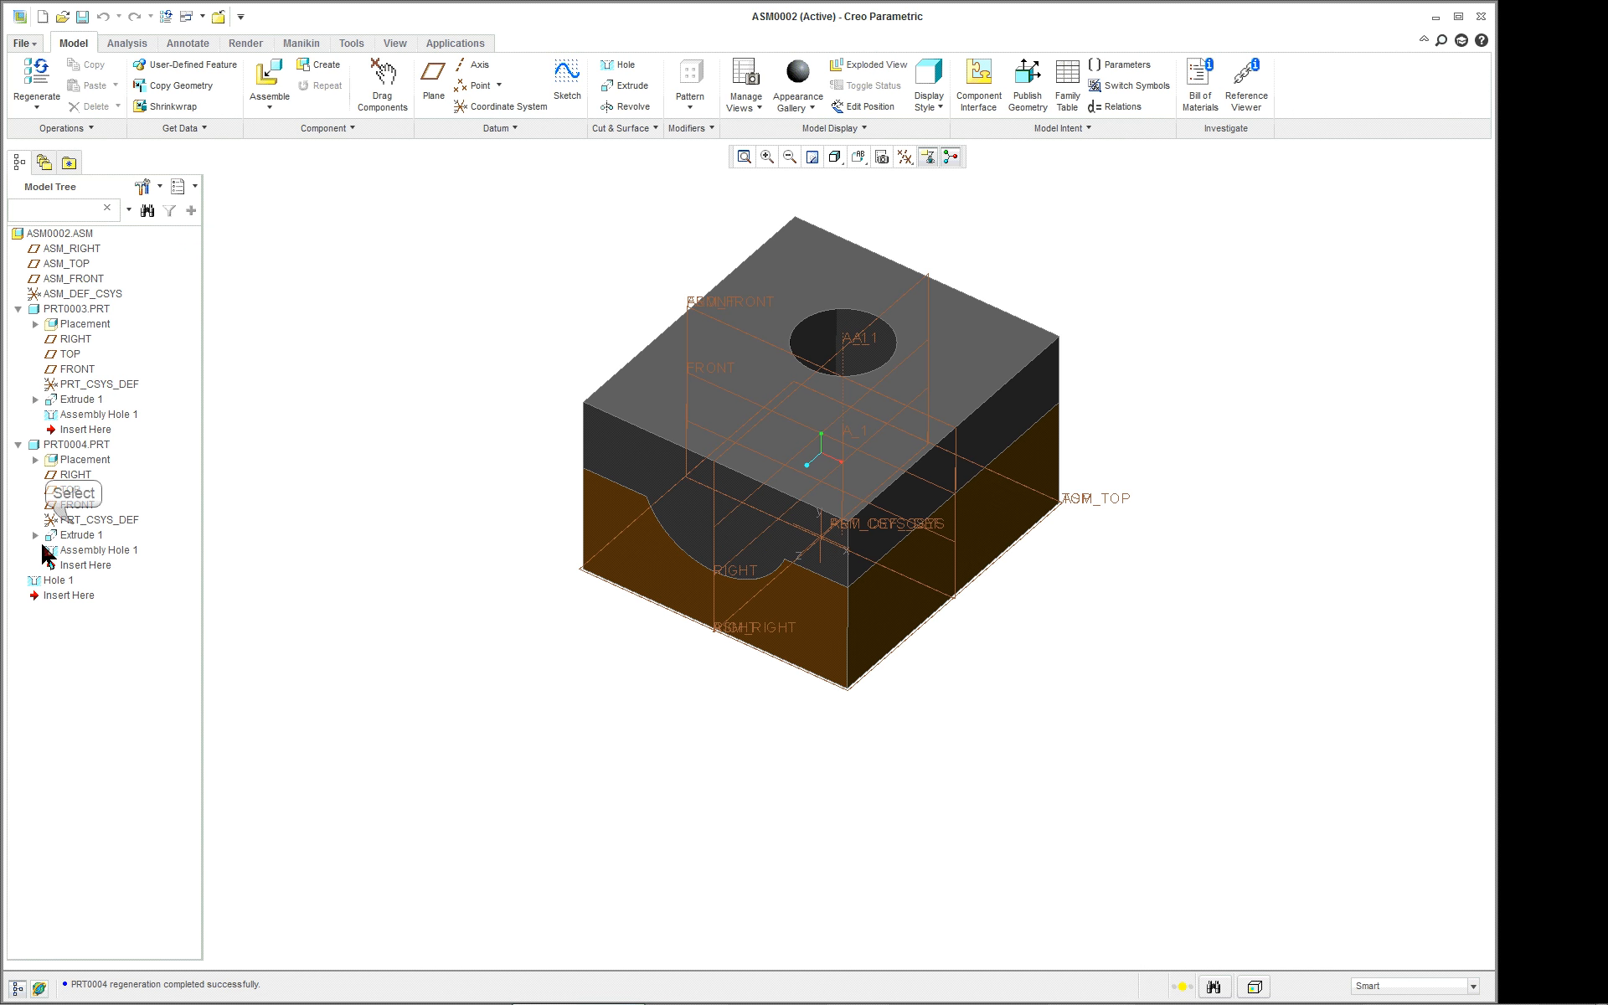
- Examine PRT0004's datum planes, the extrusion's section and the assembly hole in the model tree
left_click(69, 525)
left_click(72, 506)
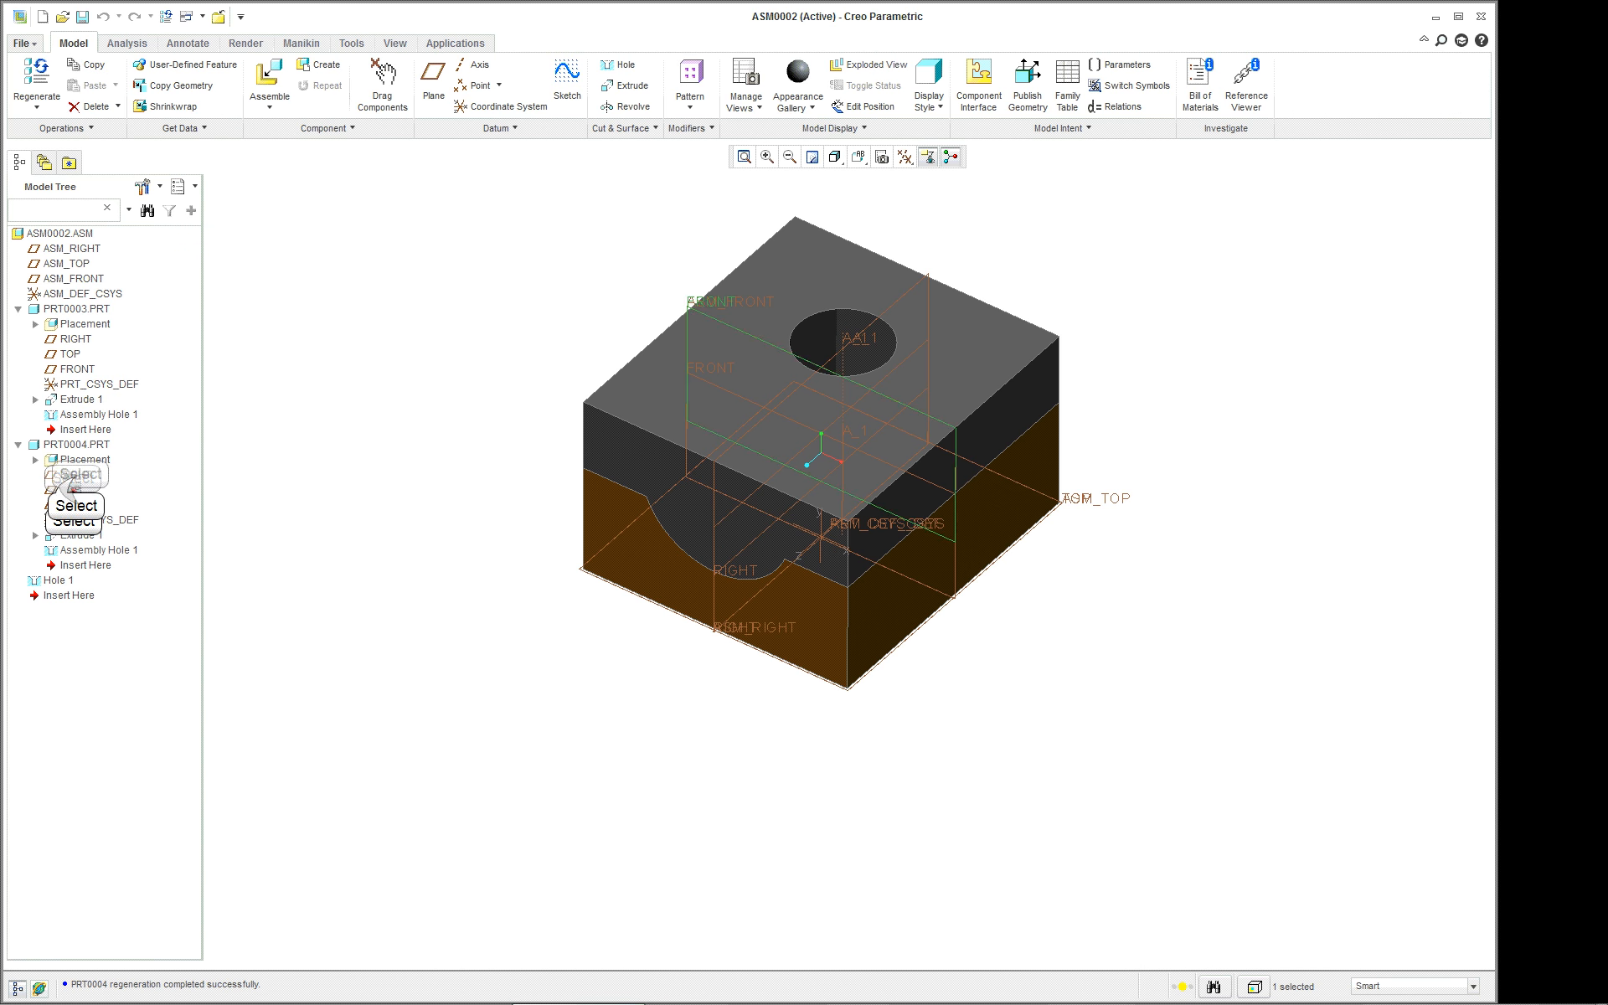
left_click(74, 490)
left_click(72, 504)
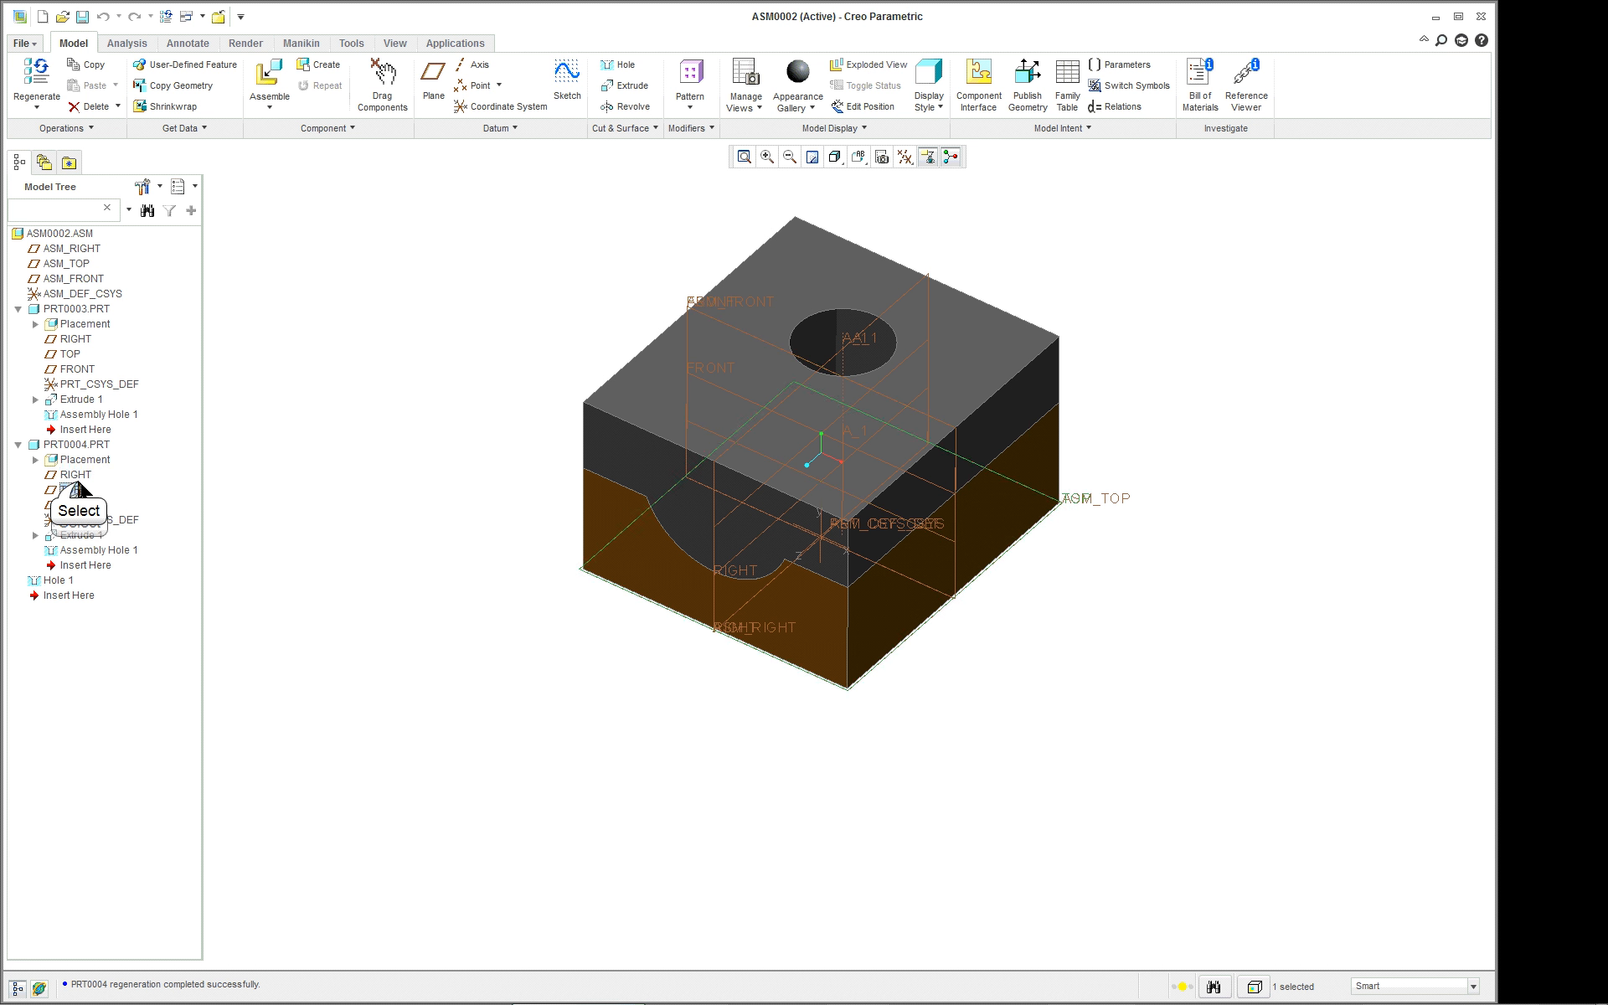
left_click(73, 475)
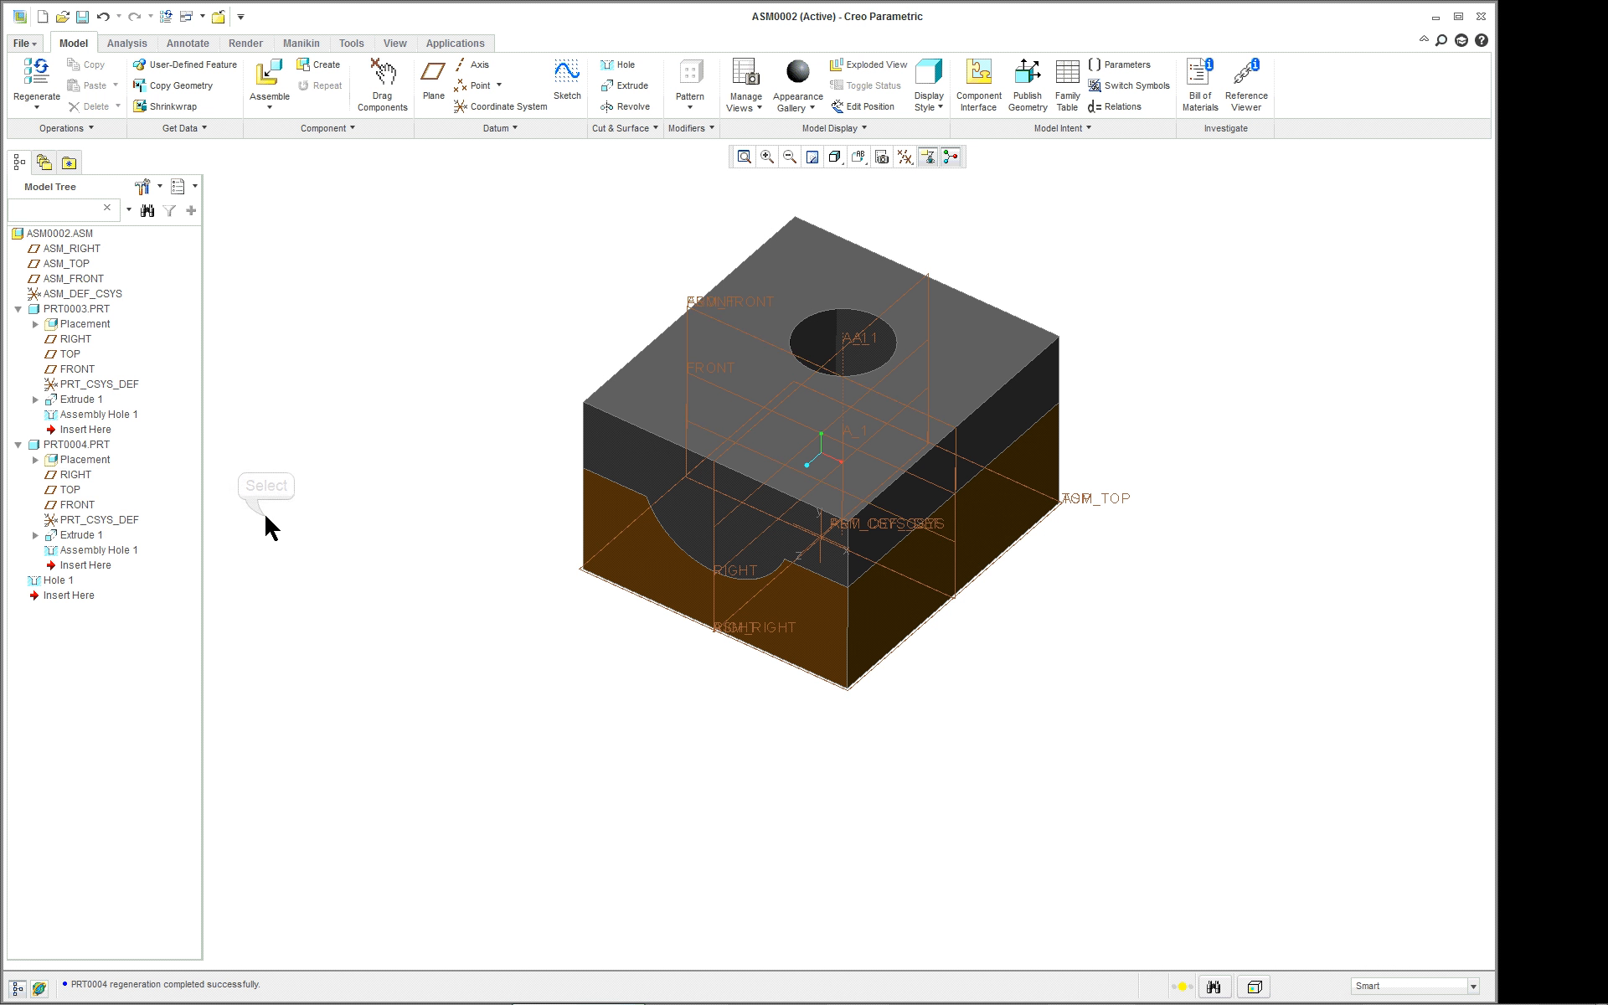
left_click(35, 535)
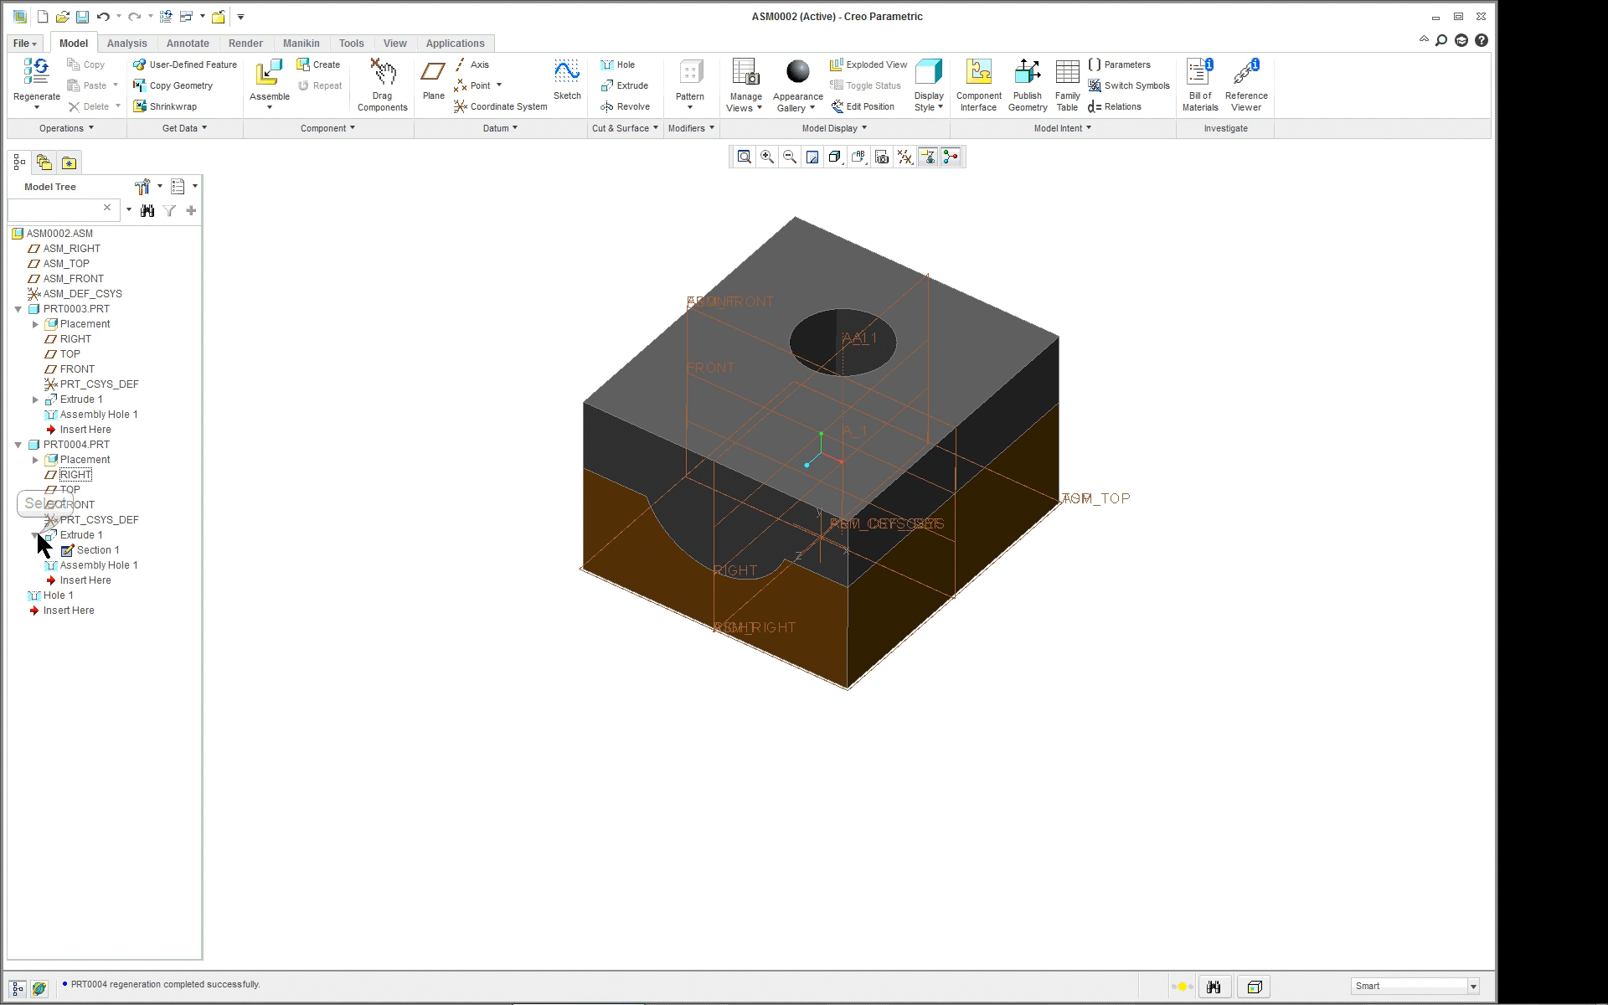
left_click(112, 564)
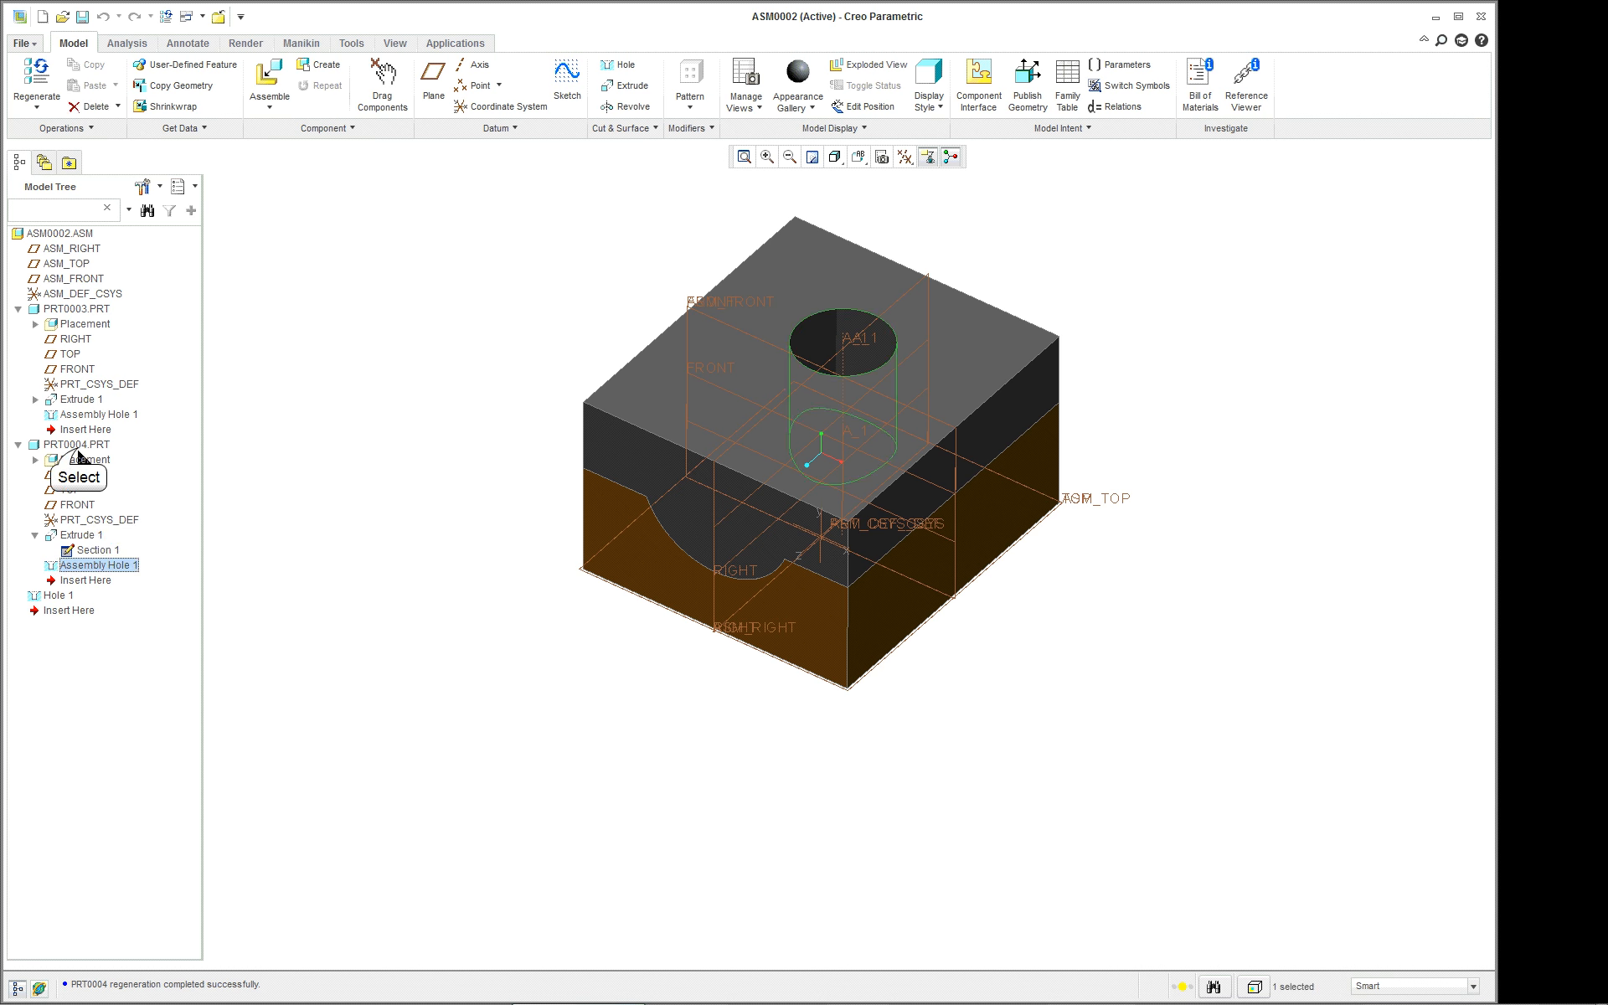
- Delete PRT0004 from the assembly together with its dependent assembly hole
left_click(78, 447)
right_click(96, 444)
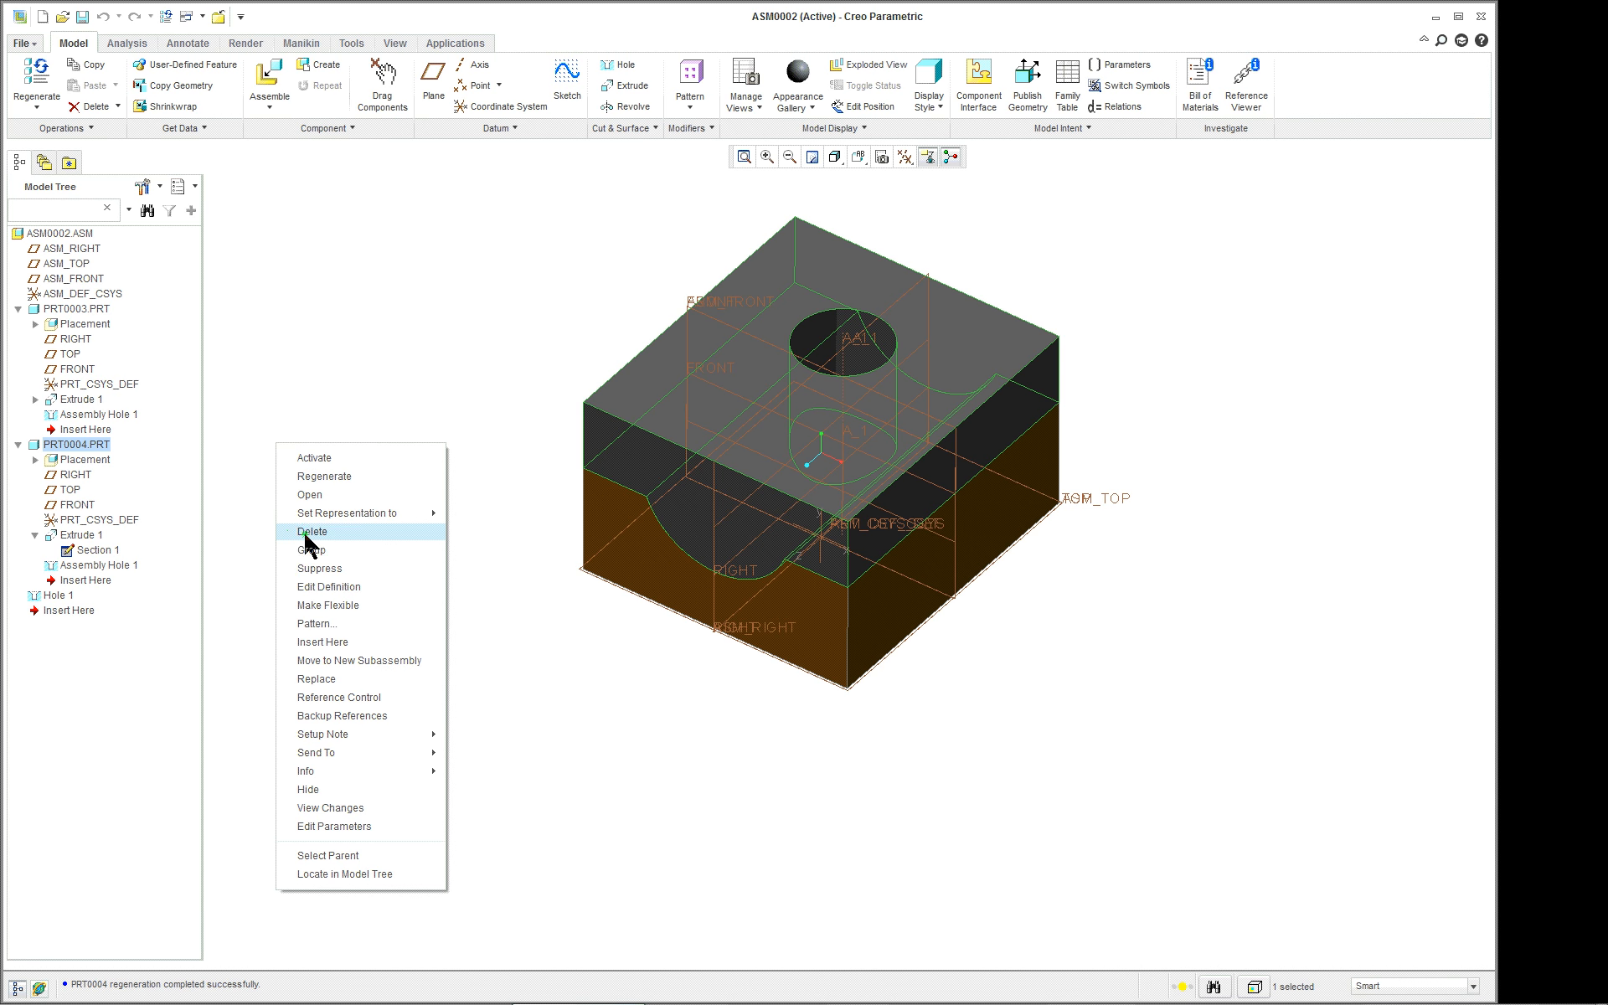
left_click(311, 532)
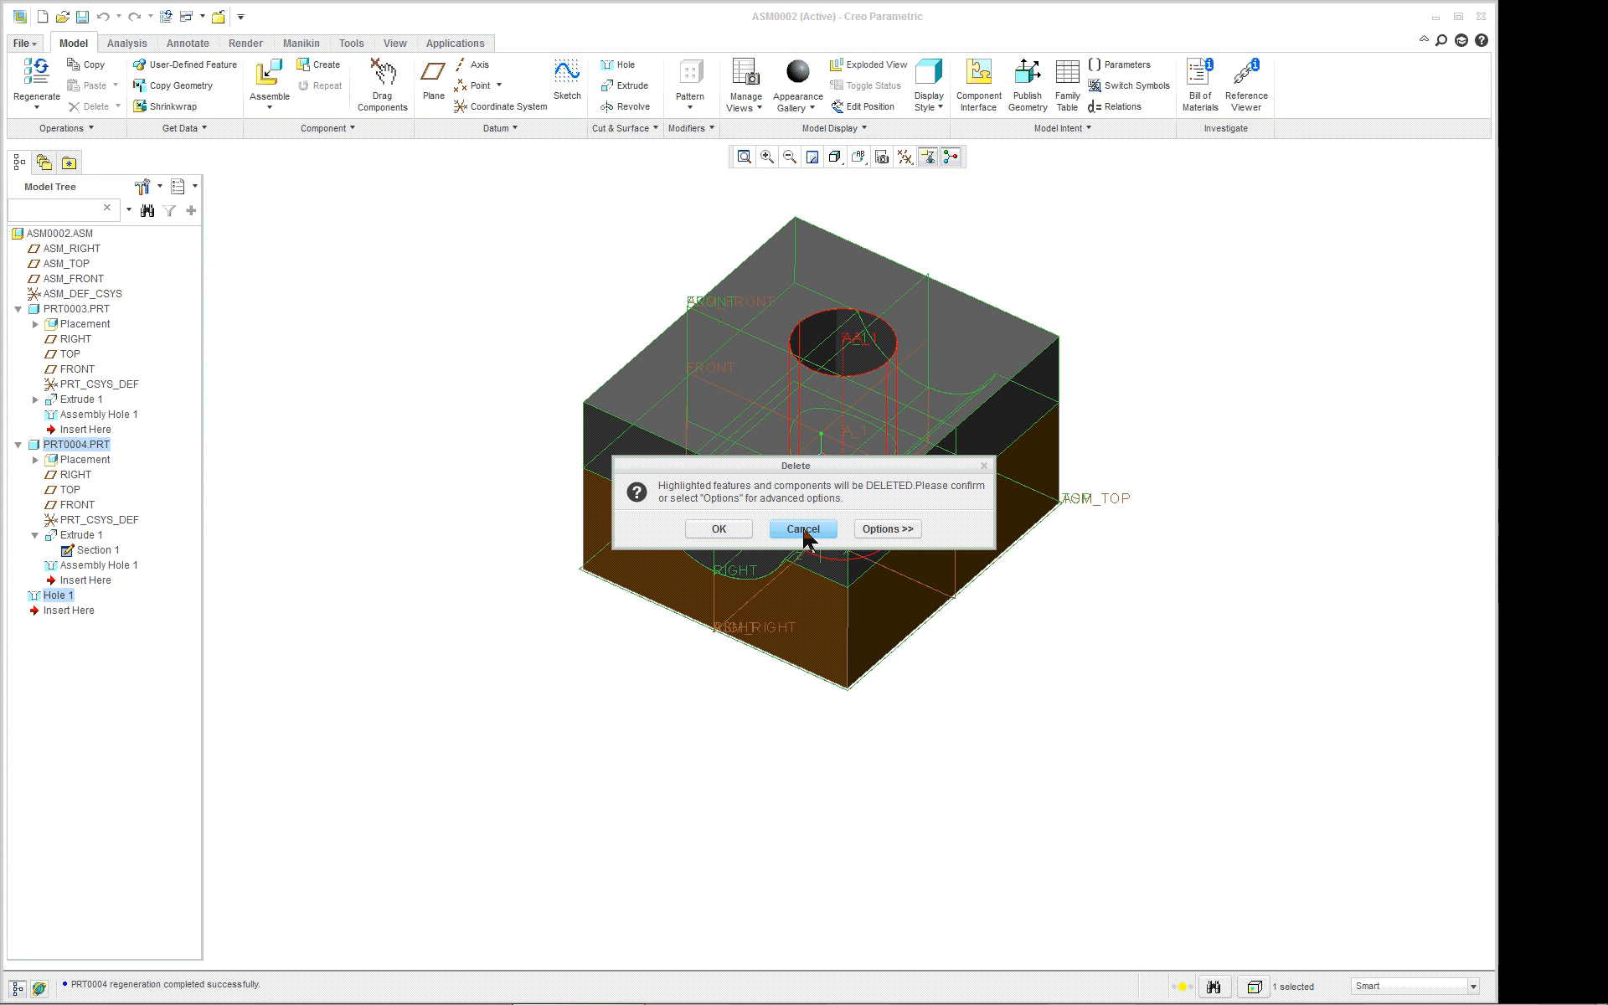
left_click(722, 529)
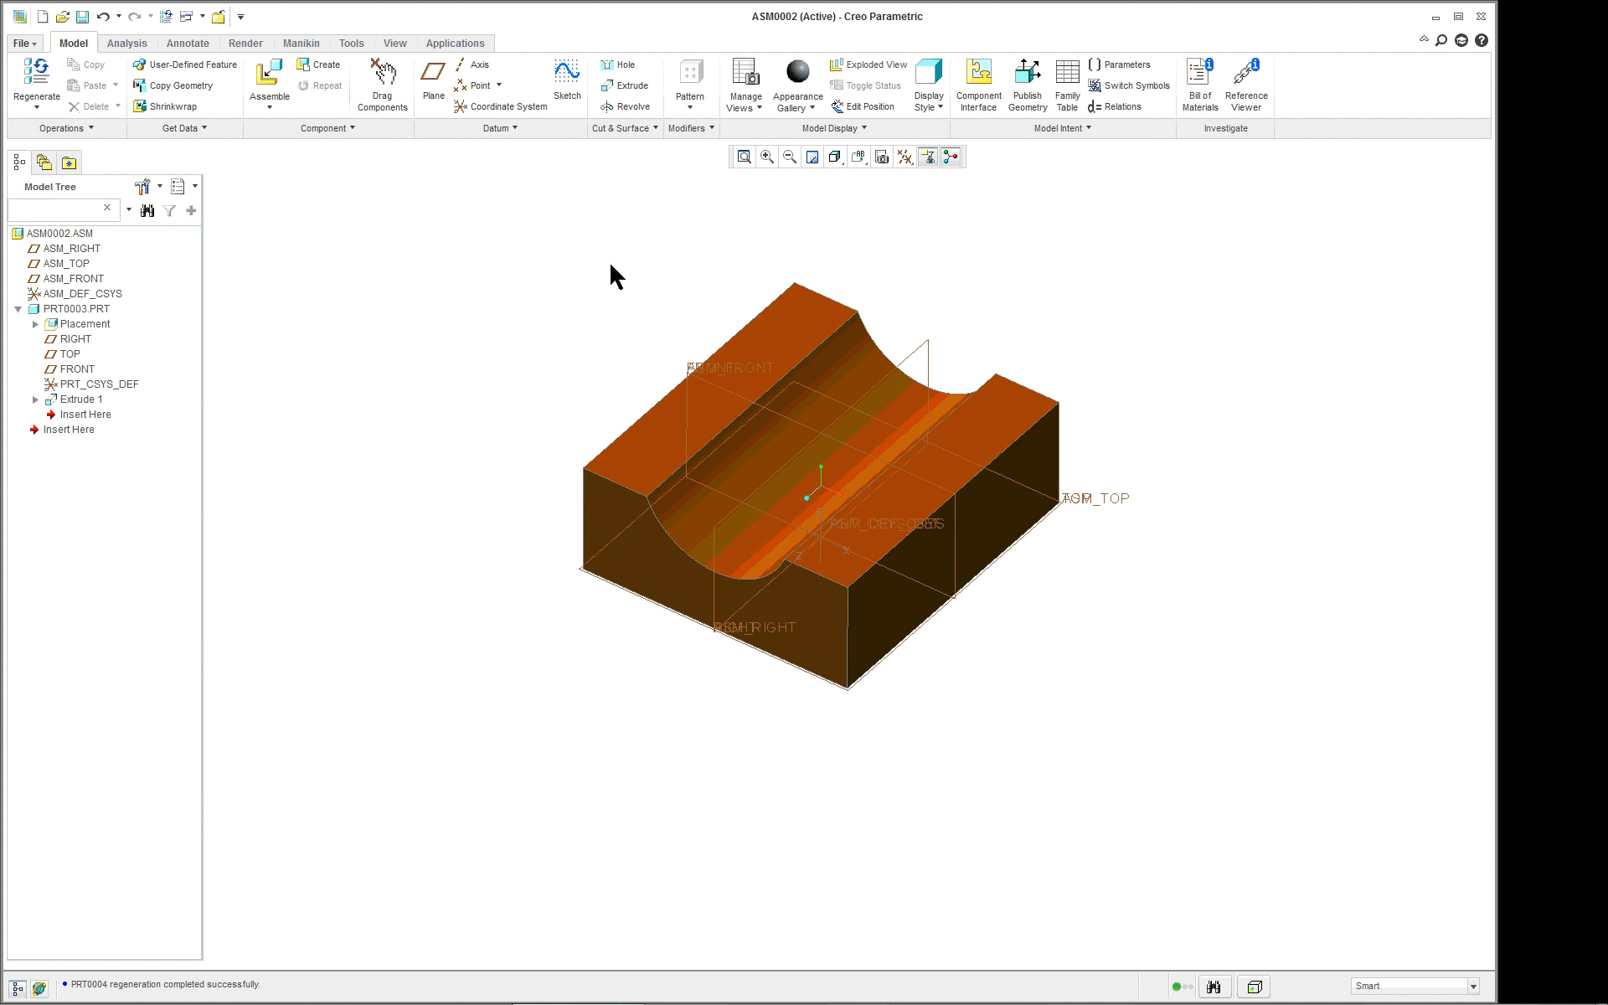
- Assemble the in-session prt0004.prt again and make its flat underside coincident with PRT0003's flat top face
scroll(868, 233, "down", 2)
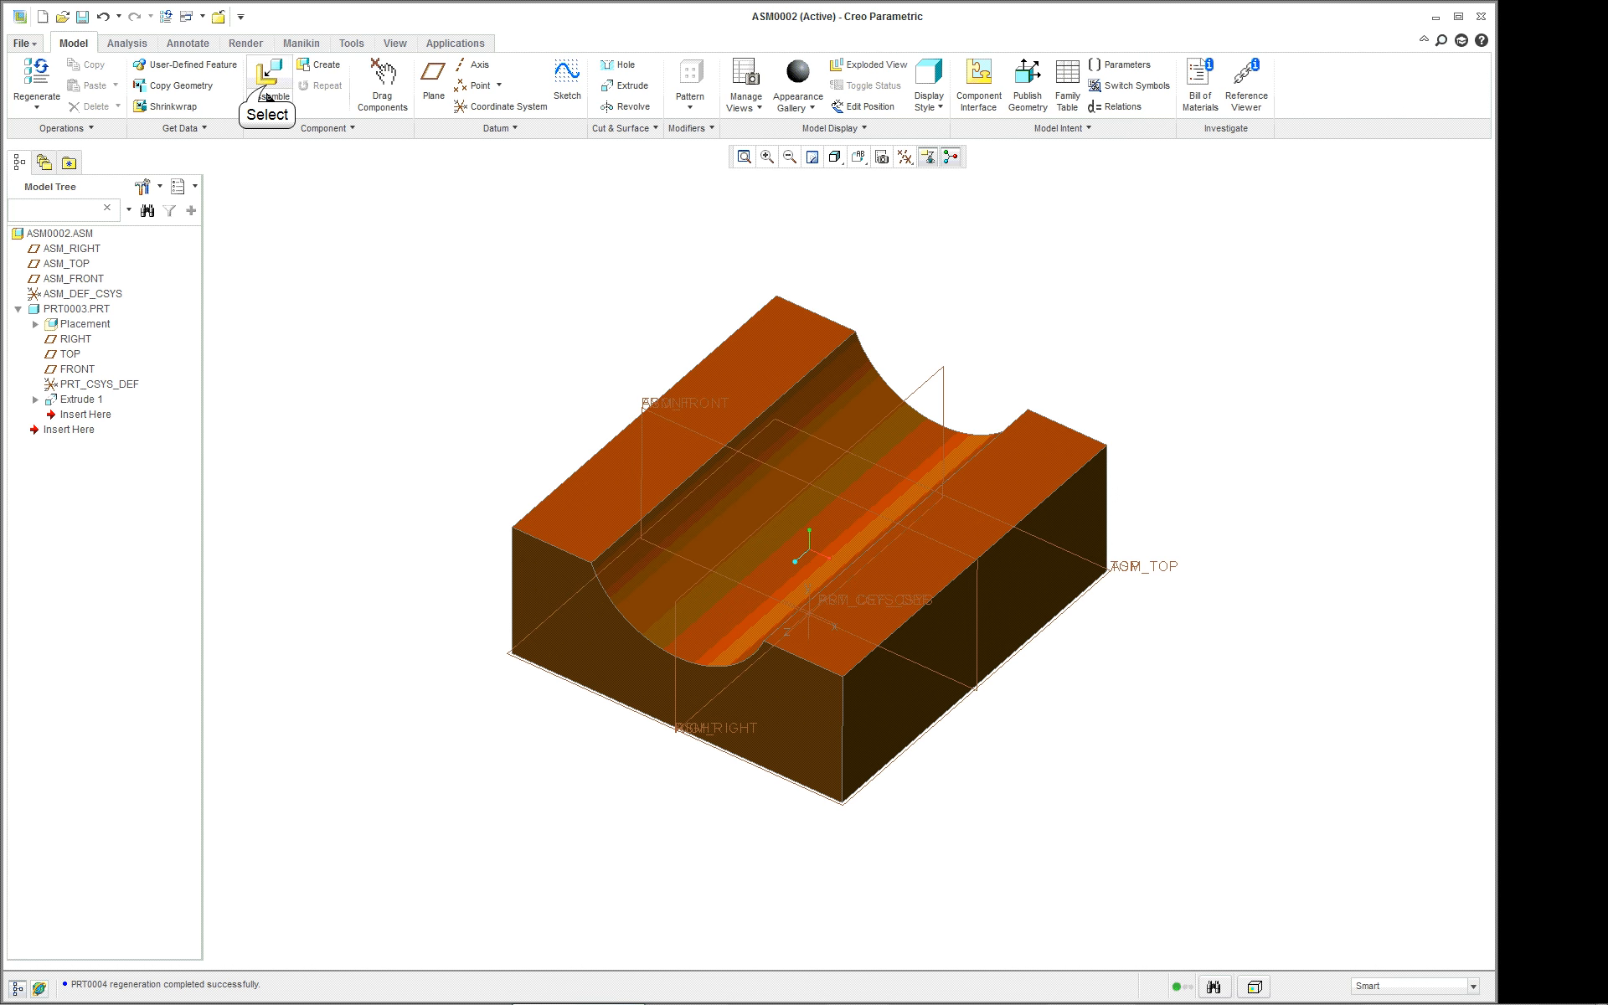
left_click(267, 94)
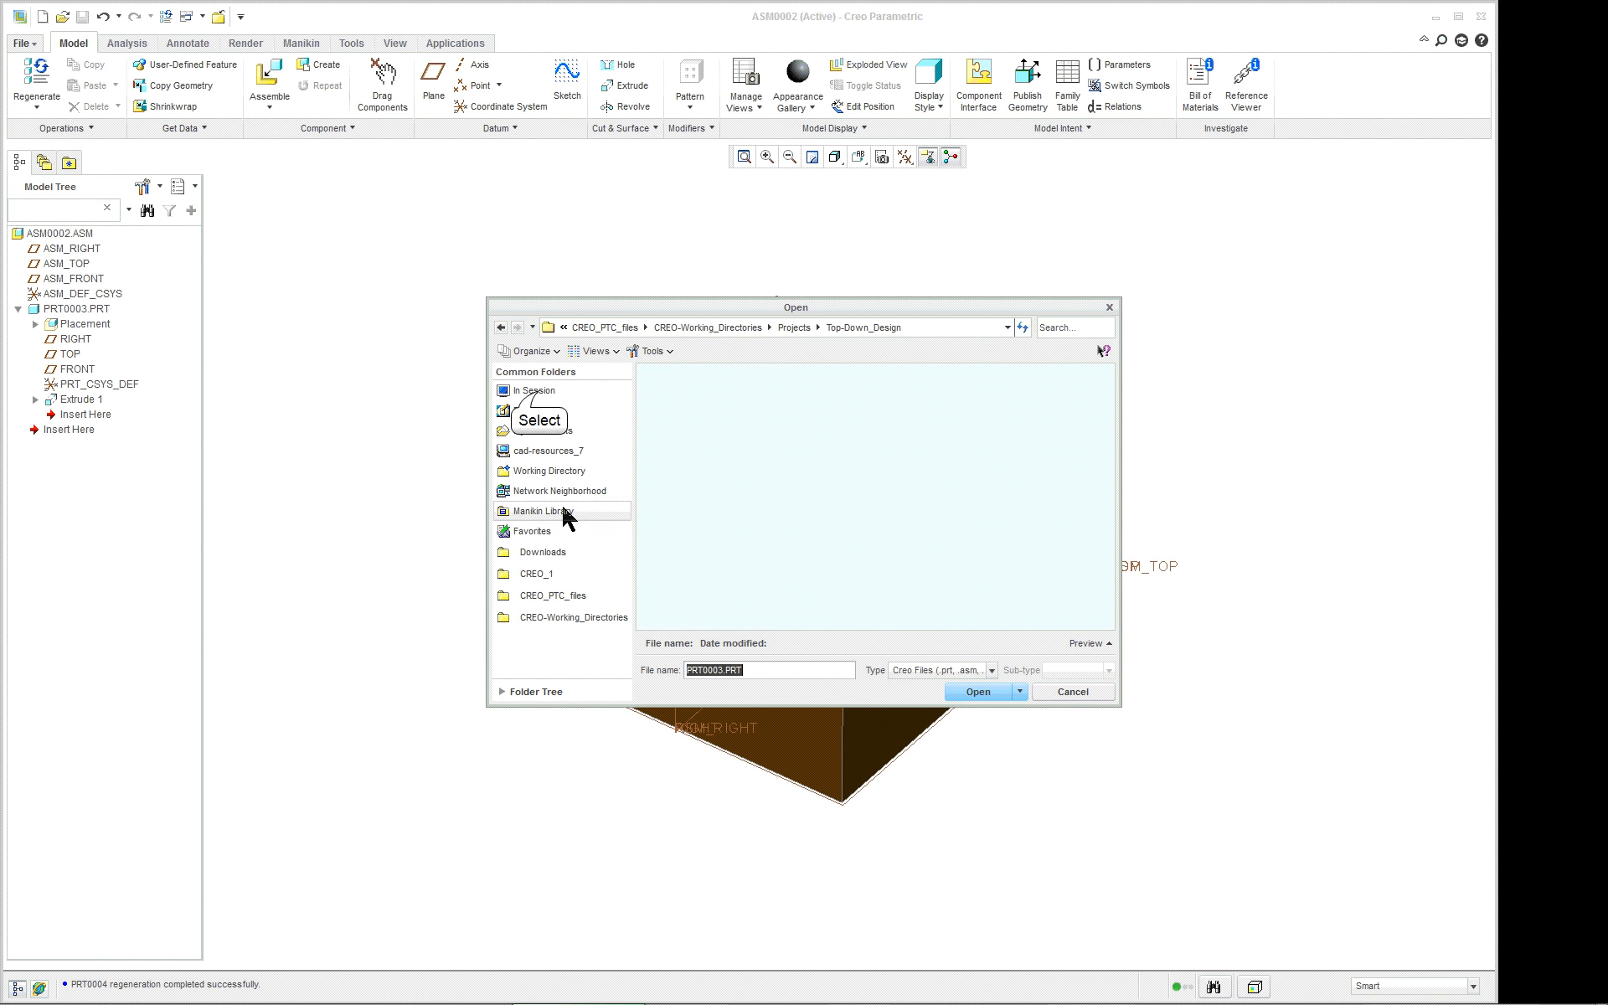
left_click(536, 391)
left_click(677, 456)
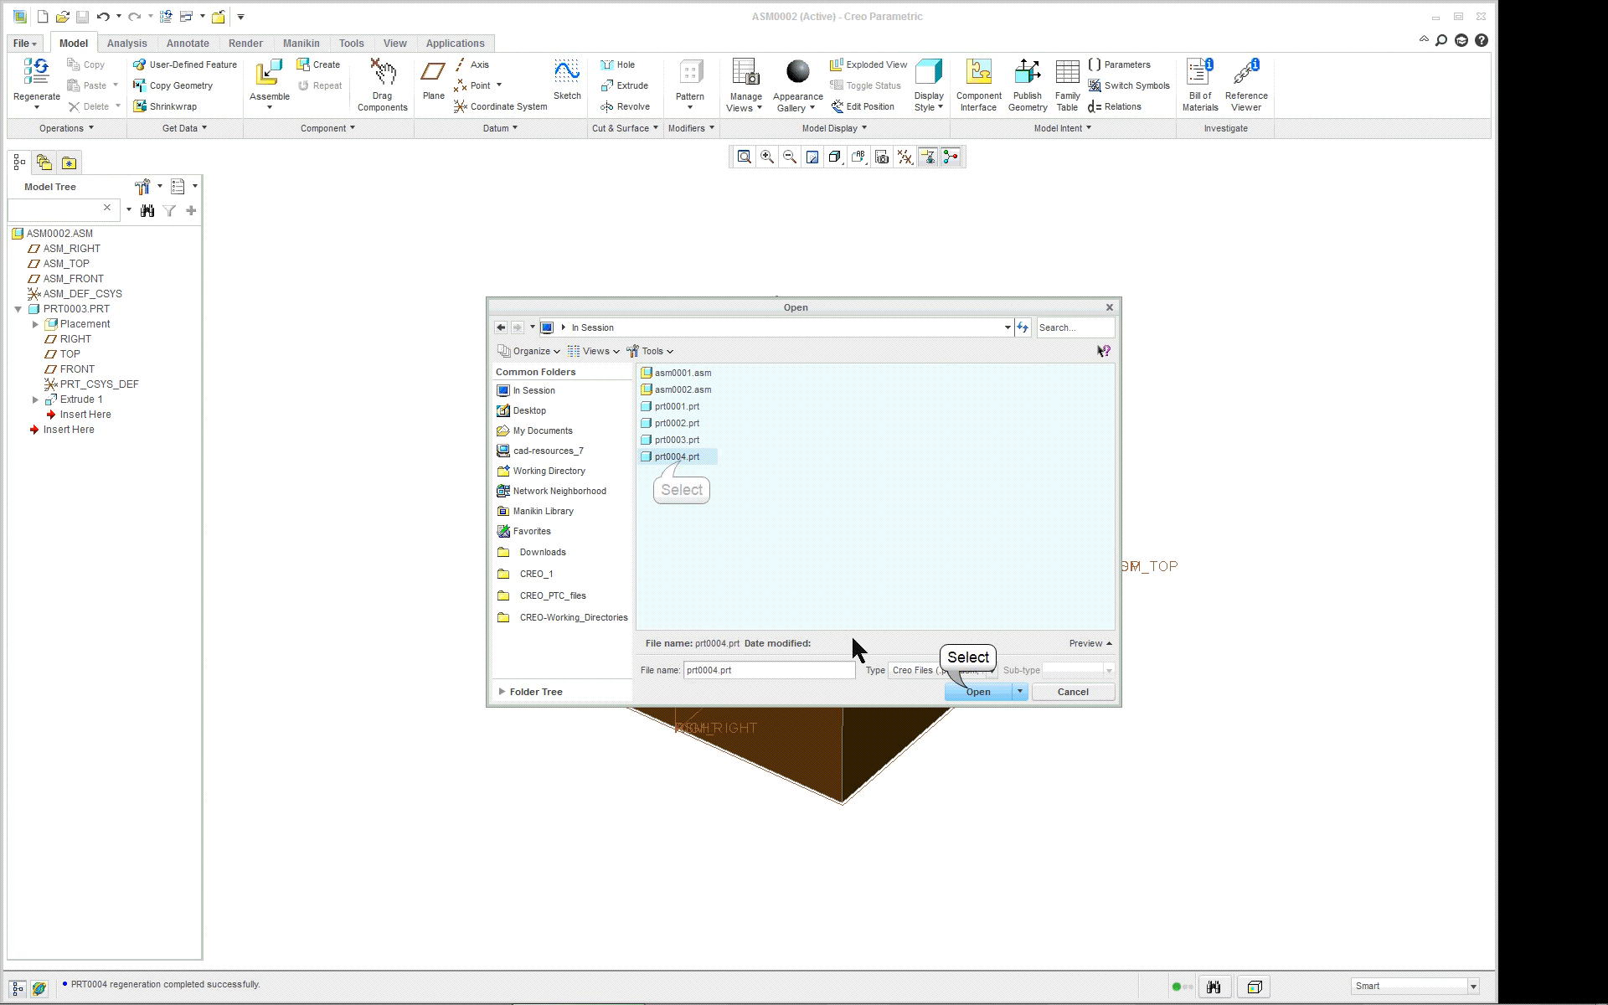
left_click(971, 692)
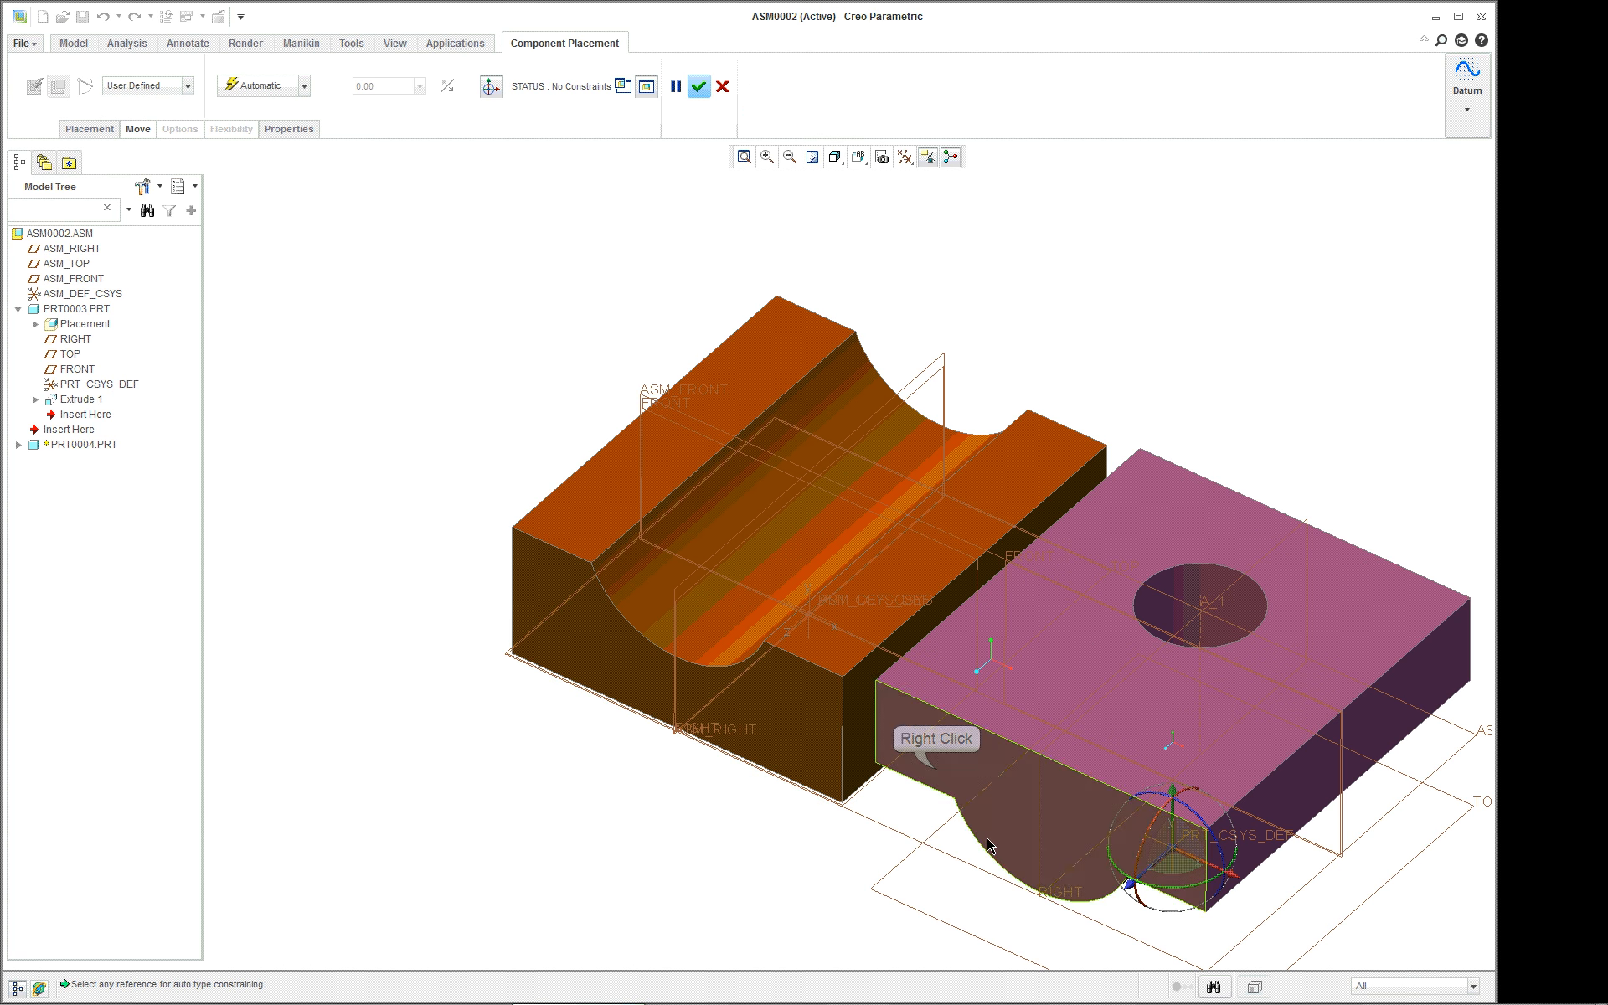
left_click(921, 775)
left_click(581, 518)
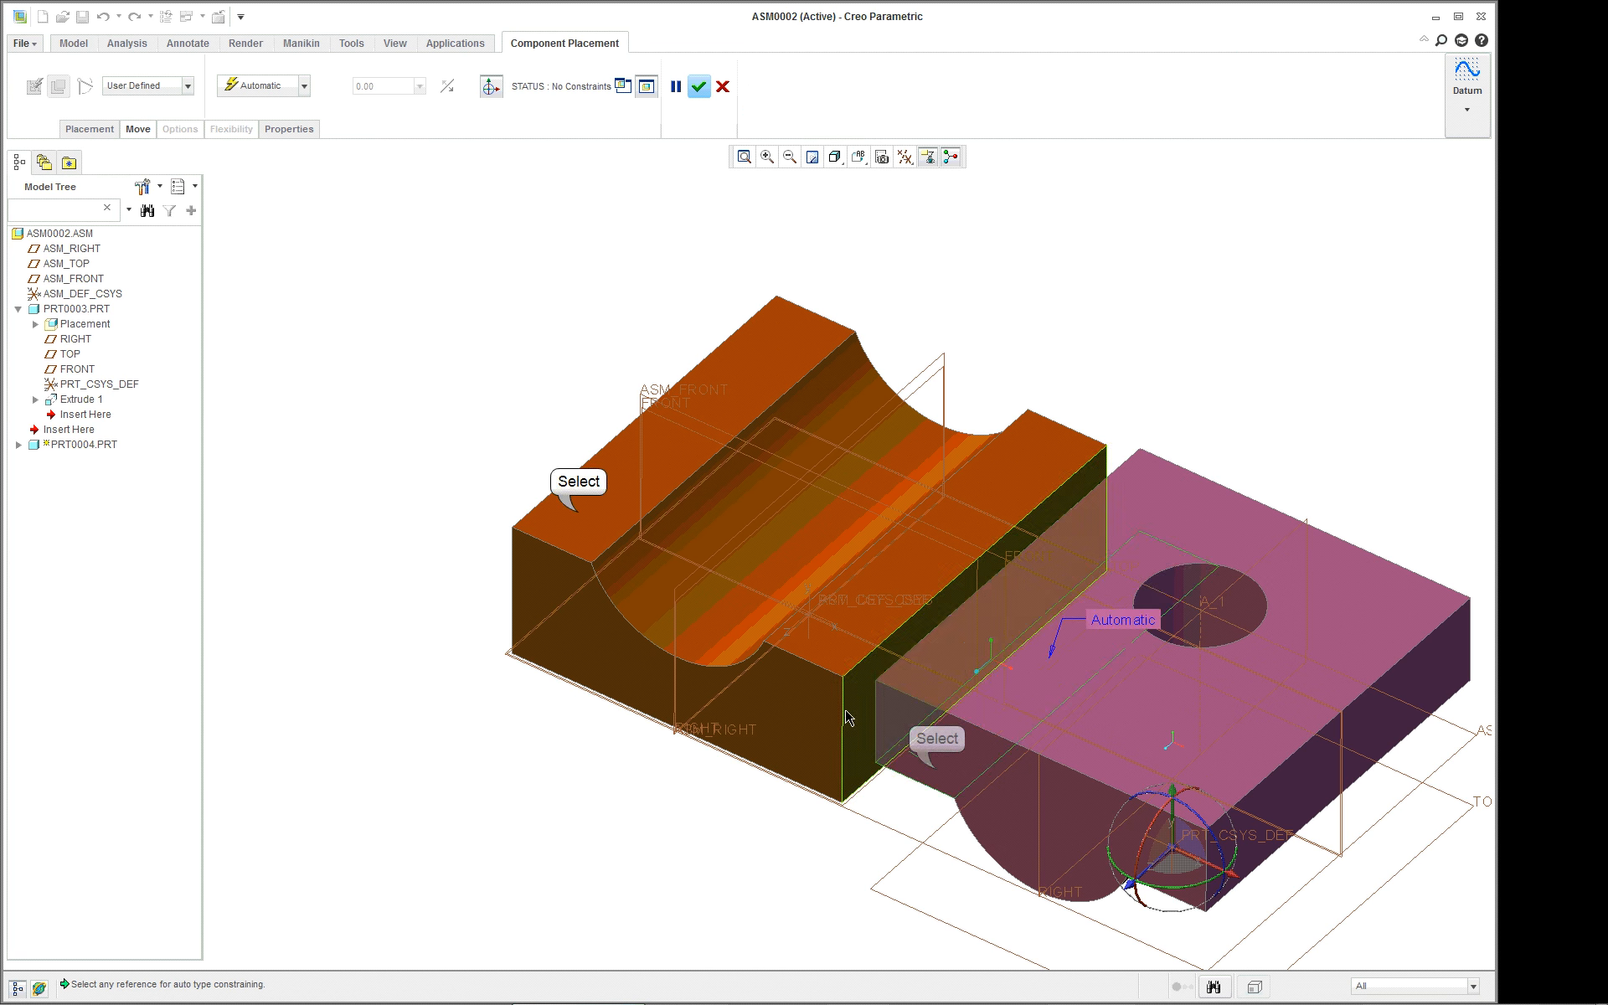
- Make the curved mating surfaces and the front faces of PRT0004 and PRT0003 coincident, and complete the placement
right_click(1016, 783)
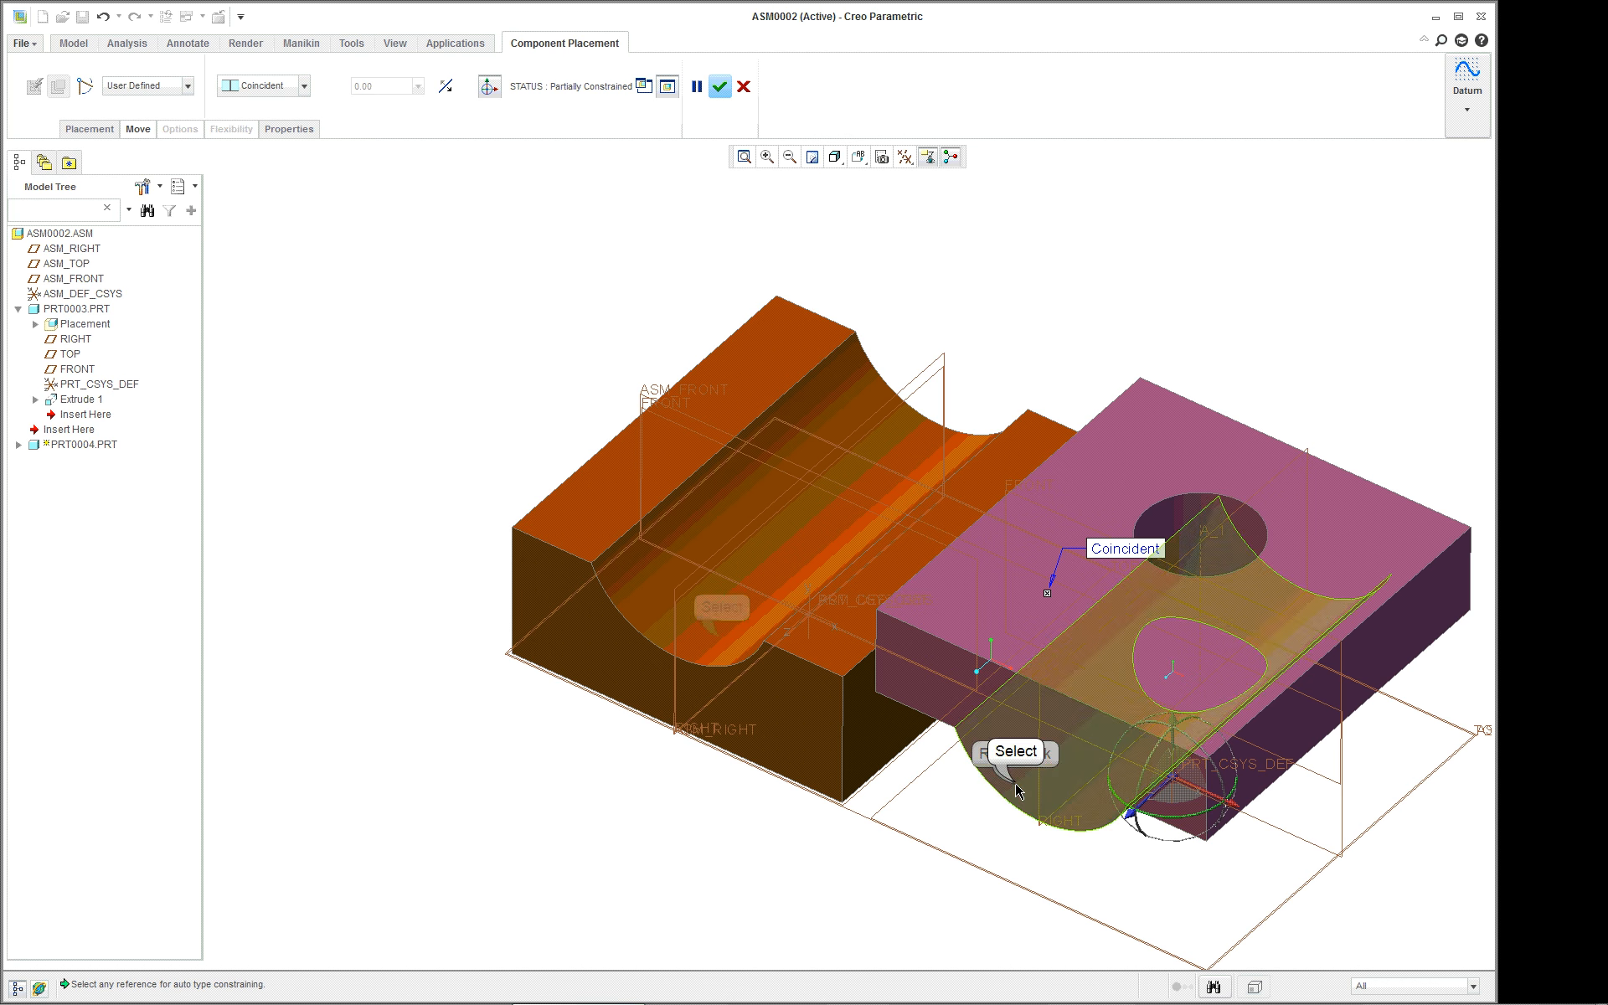
left_click(1015, 785)
left_click(719, 641)
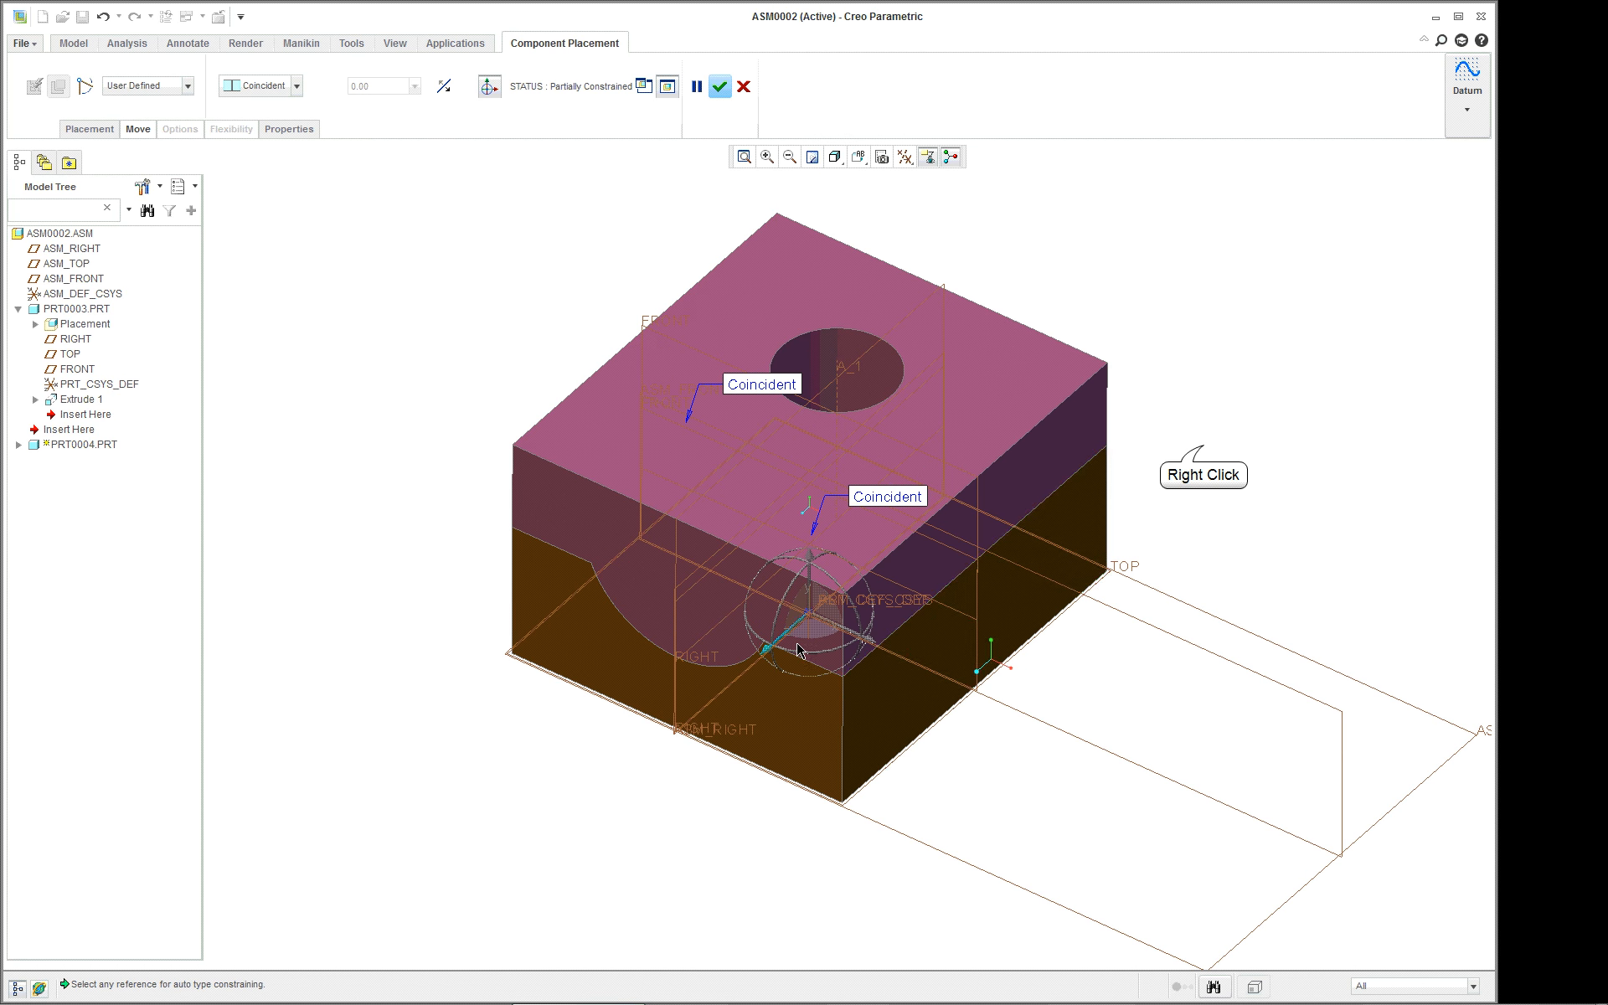
right_click(1182, 492)
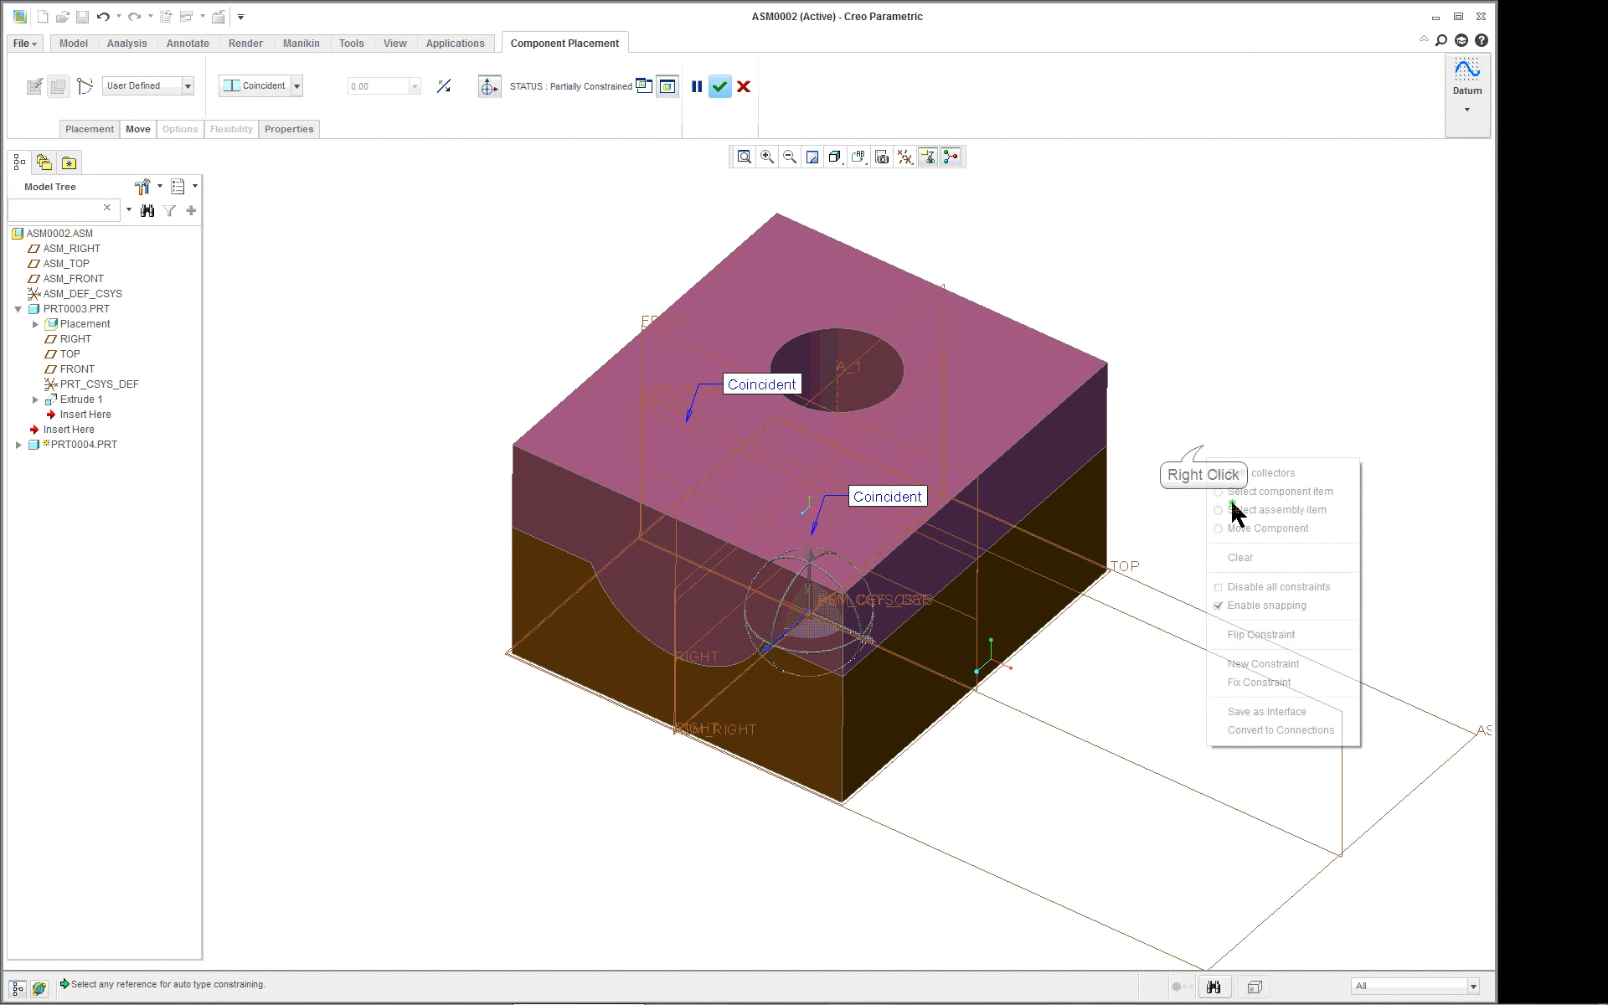
left_click(1279, 665)
left_click(706, 609)
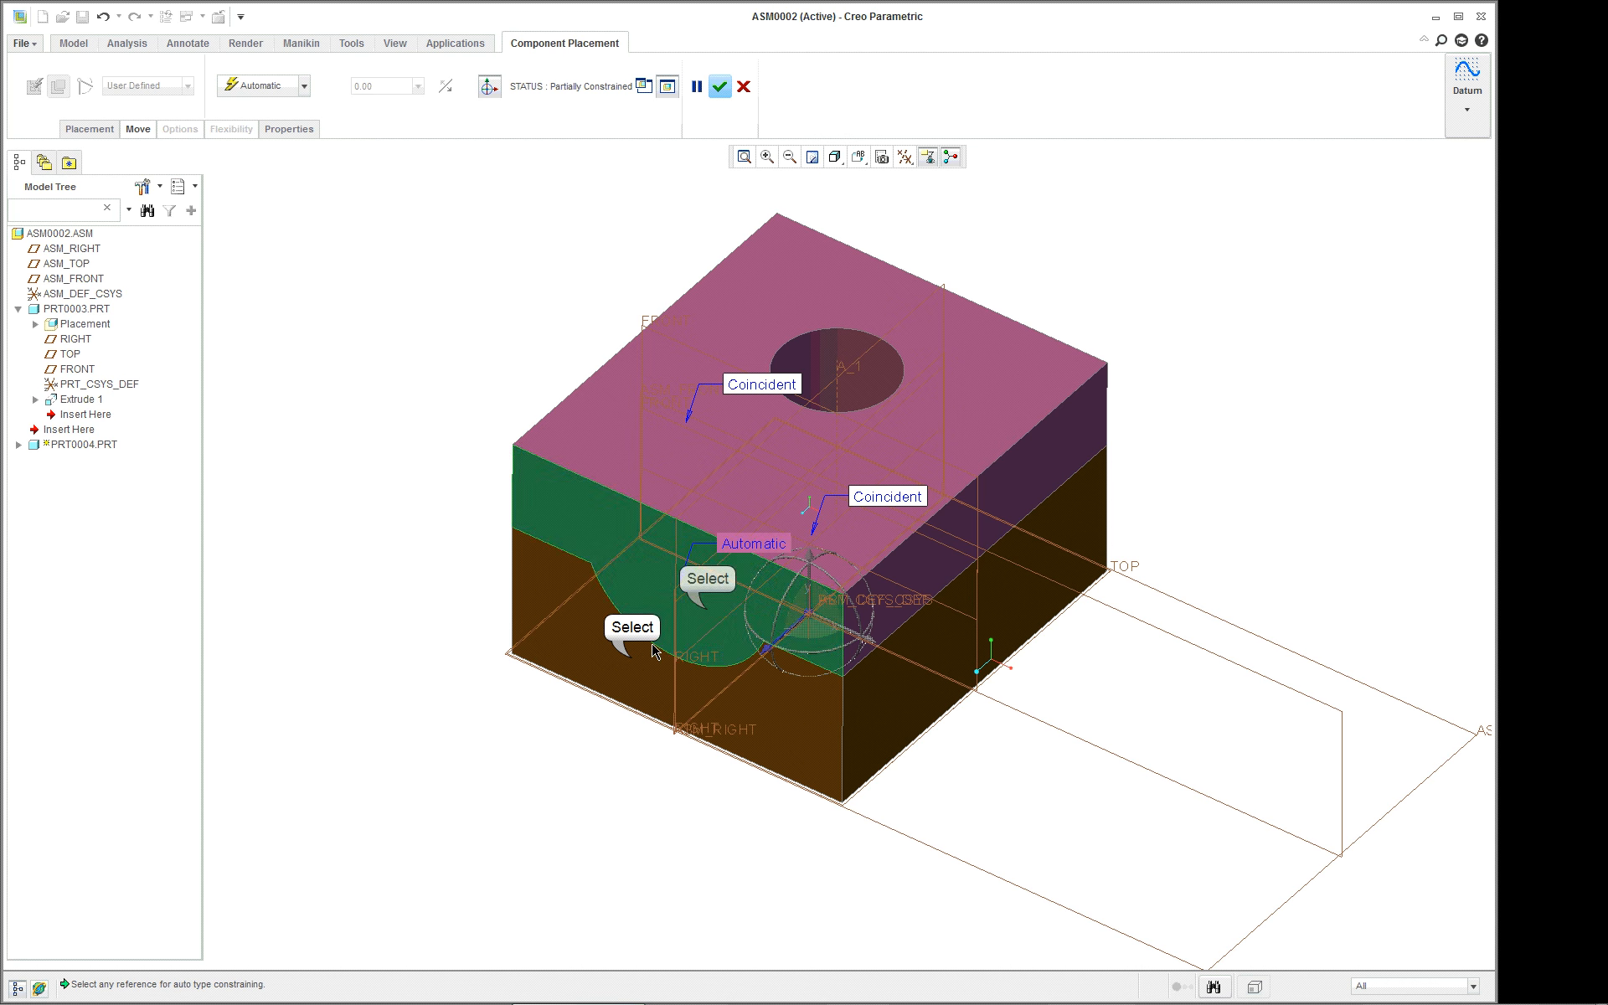
left_click(630, 656)
middle_click(396, 349)
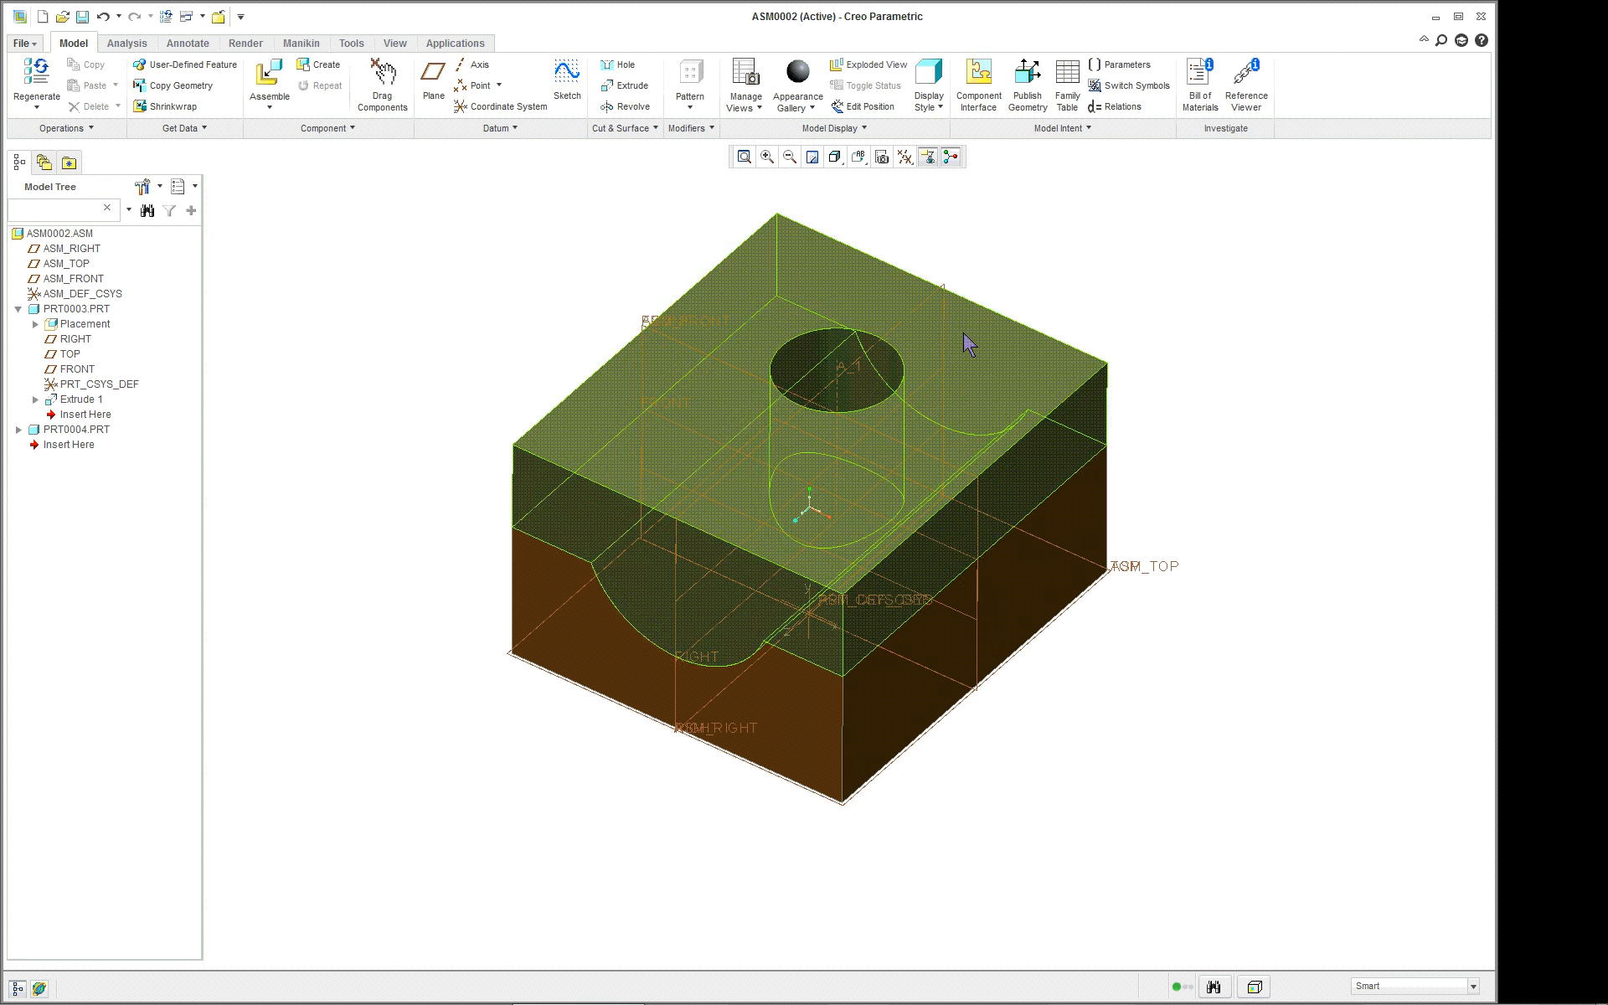
- Examine the reassembled PRT0004's hole through both parts and the commands available for its assembly hole feature
mouse_move(1135, 341)
middle_mouse_down()
mouse_move(1195, 453)
mouse_move(1131, 405)
mouse_move(1224, 359)
mouse_move(1388, 344)
mouse_move(1184, 435)
mouse_move(1148, 492)
mouse_move(1189, 463)
mouse_move(1152, 407)
mouse_move(747, 365)
mouse_move(884, 452)
middle_mouse_up()
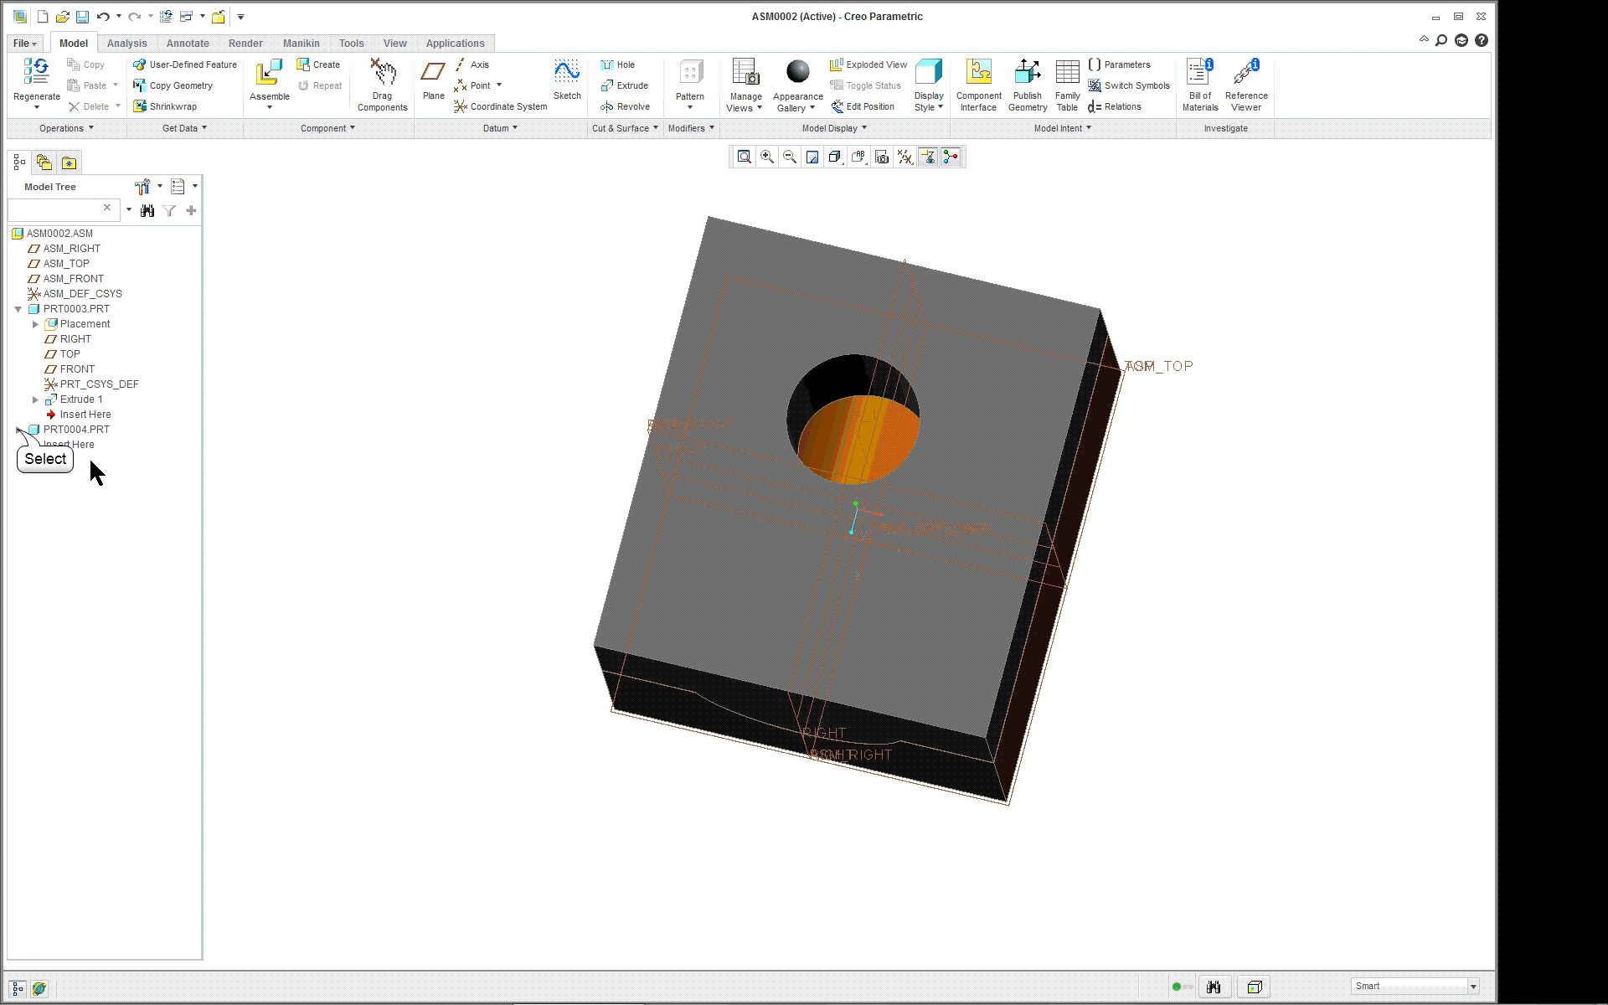
left_click(17, 430)
left_click(112, 535)
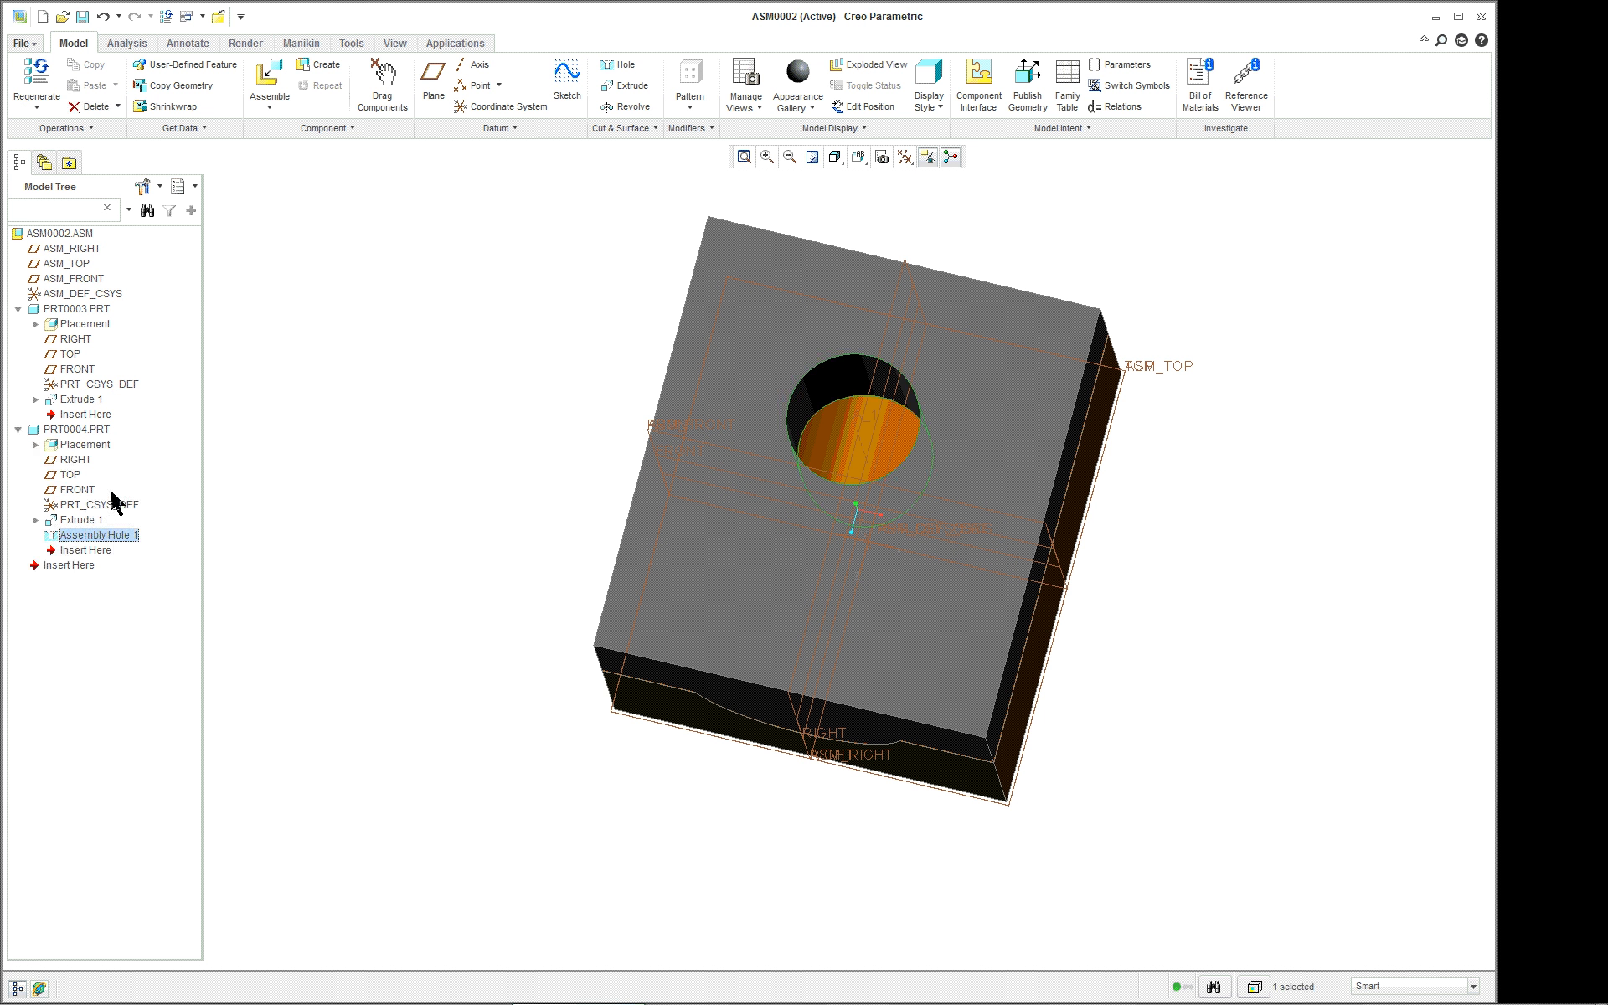
right_click(123, 536)
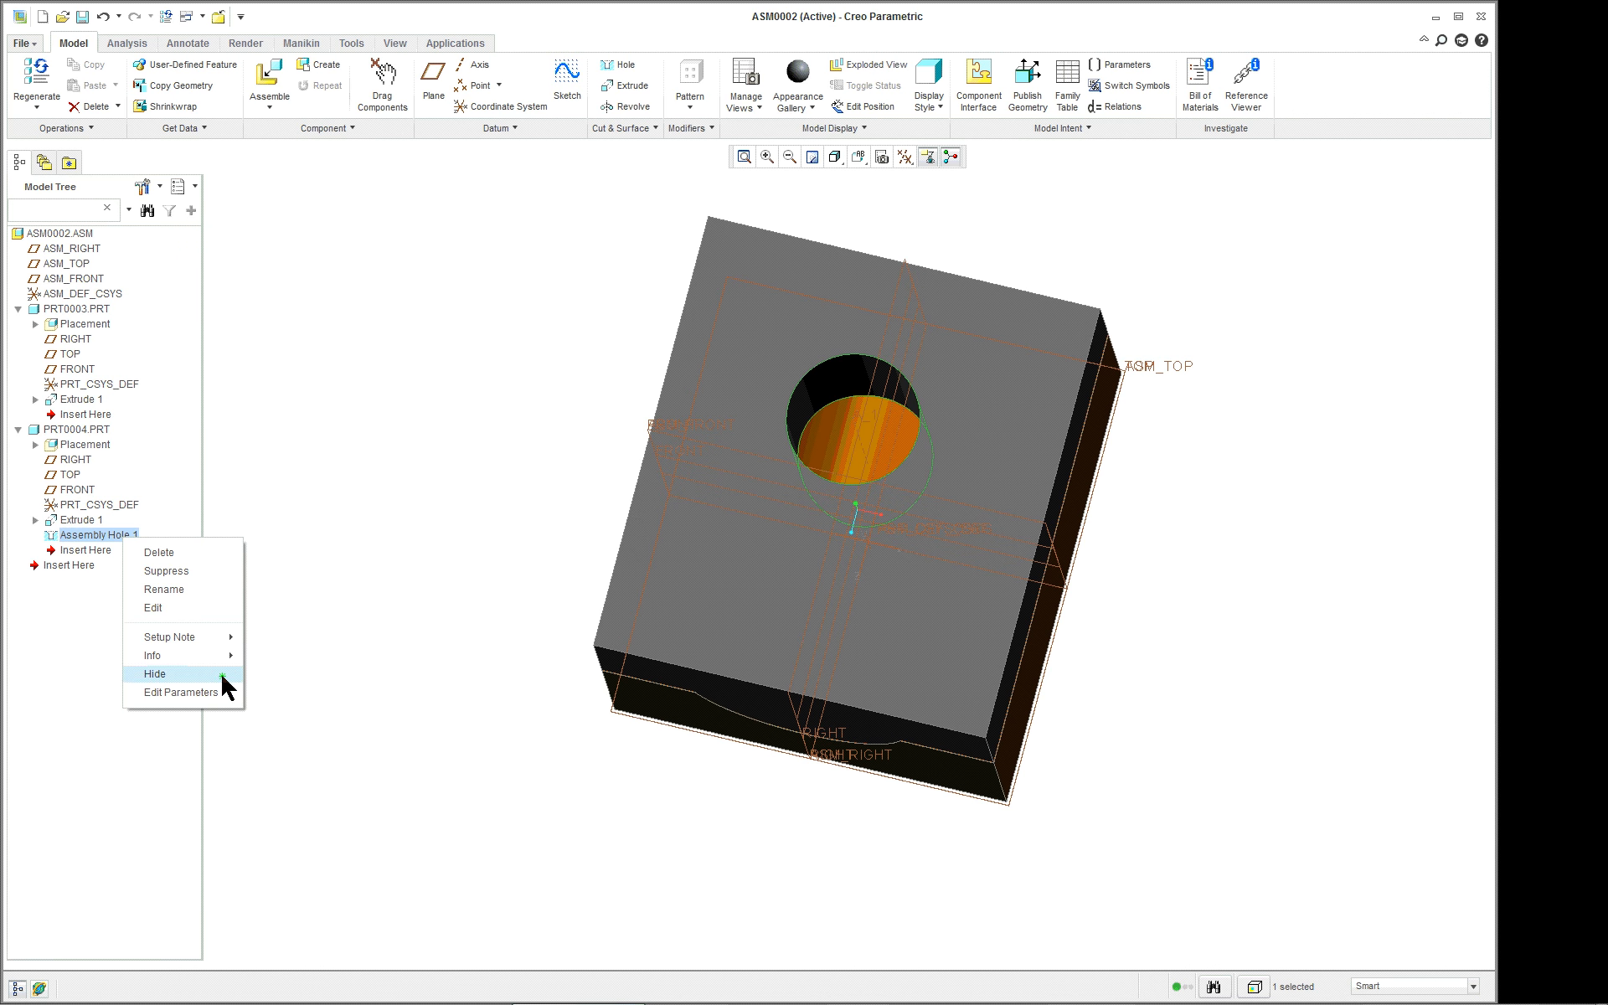
- Activate PRT0004 within the assembly to check the commands available for its assembly hole, and reactivate ASM0002
right_click(80, 429)
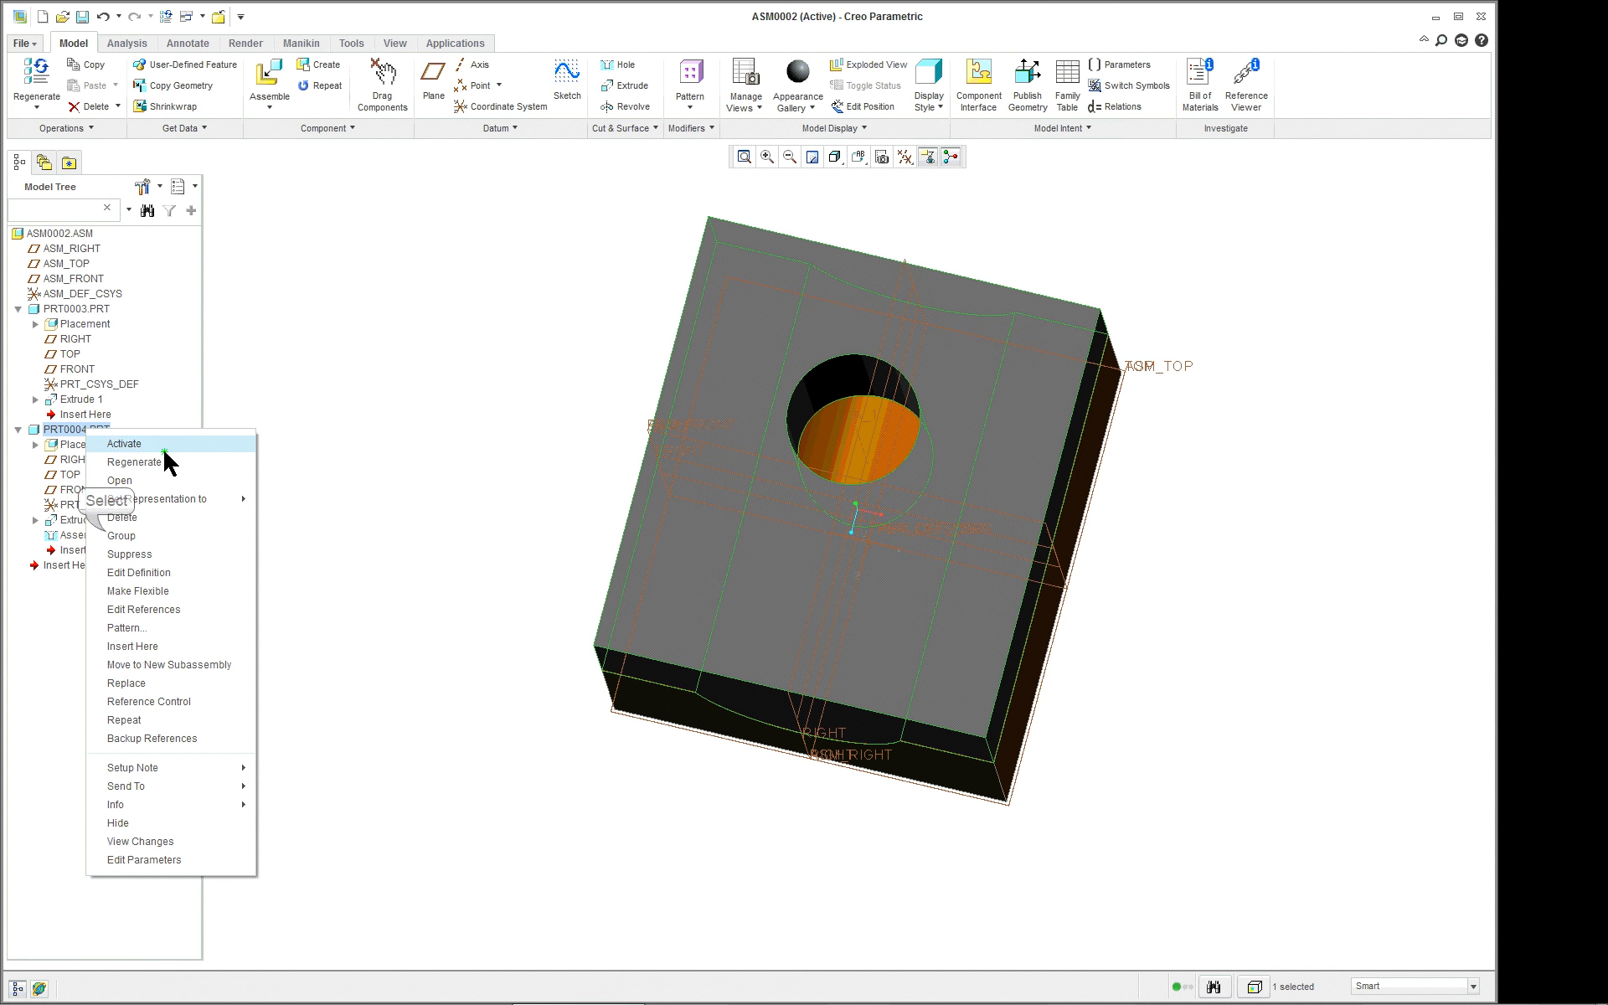
left_click(143, 444)
right_click(107, 536)
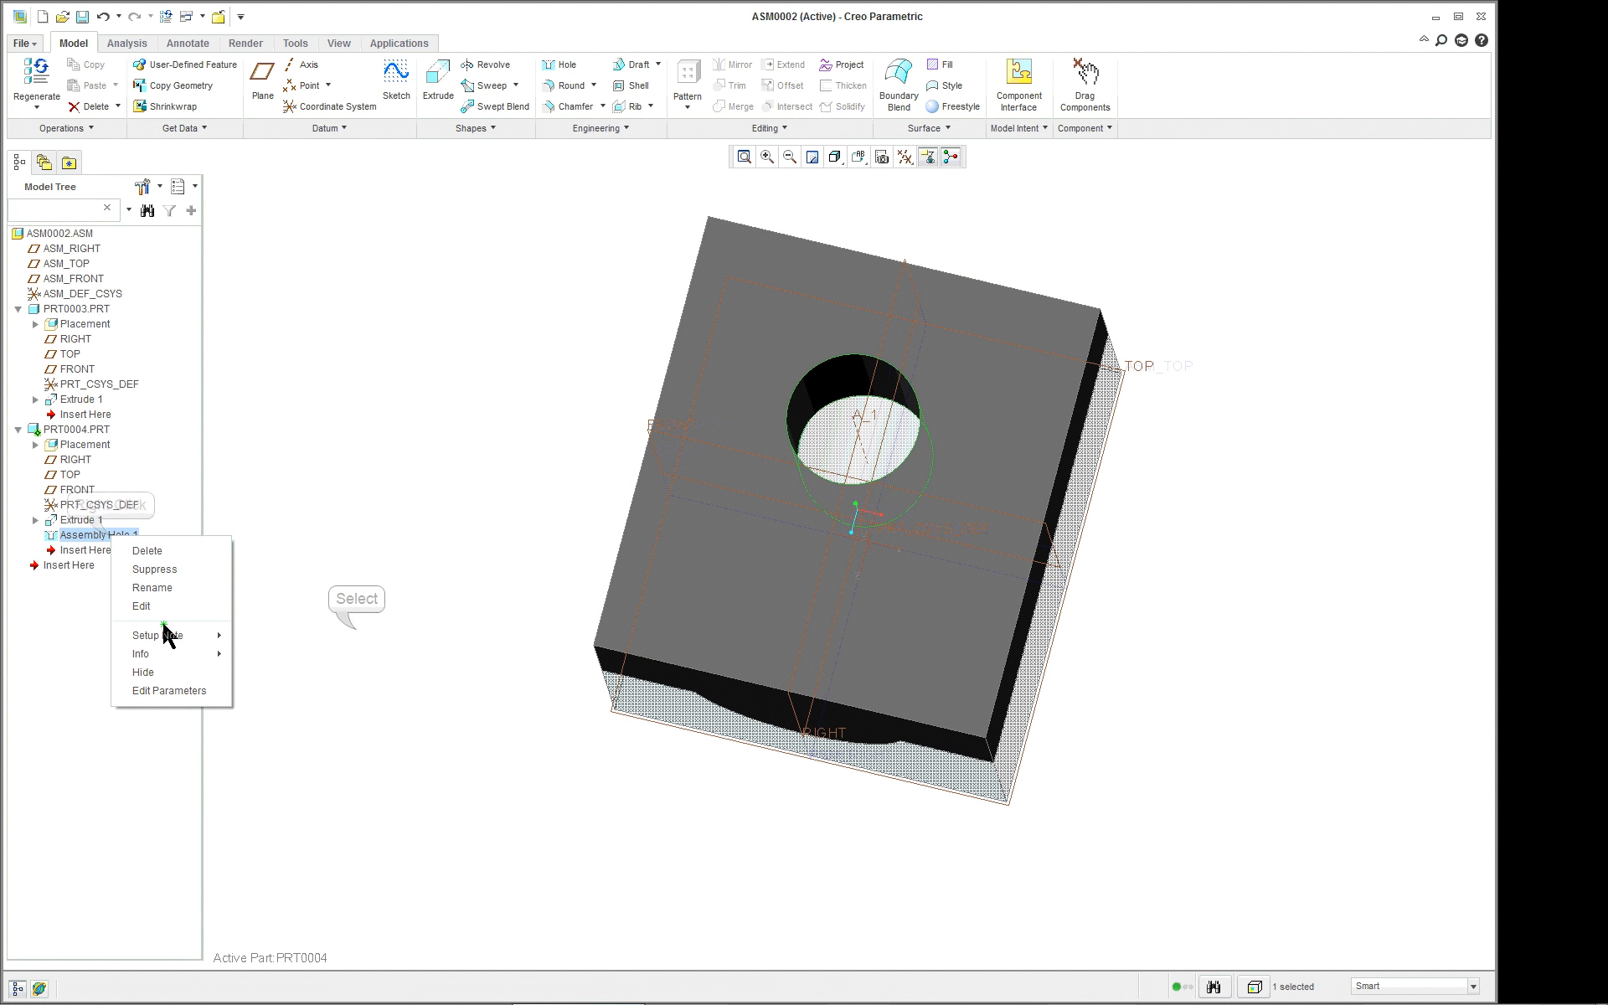
right_click(87, 429)
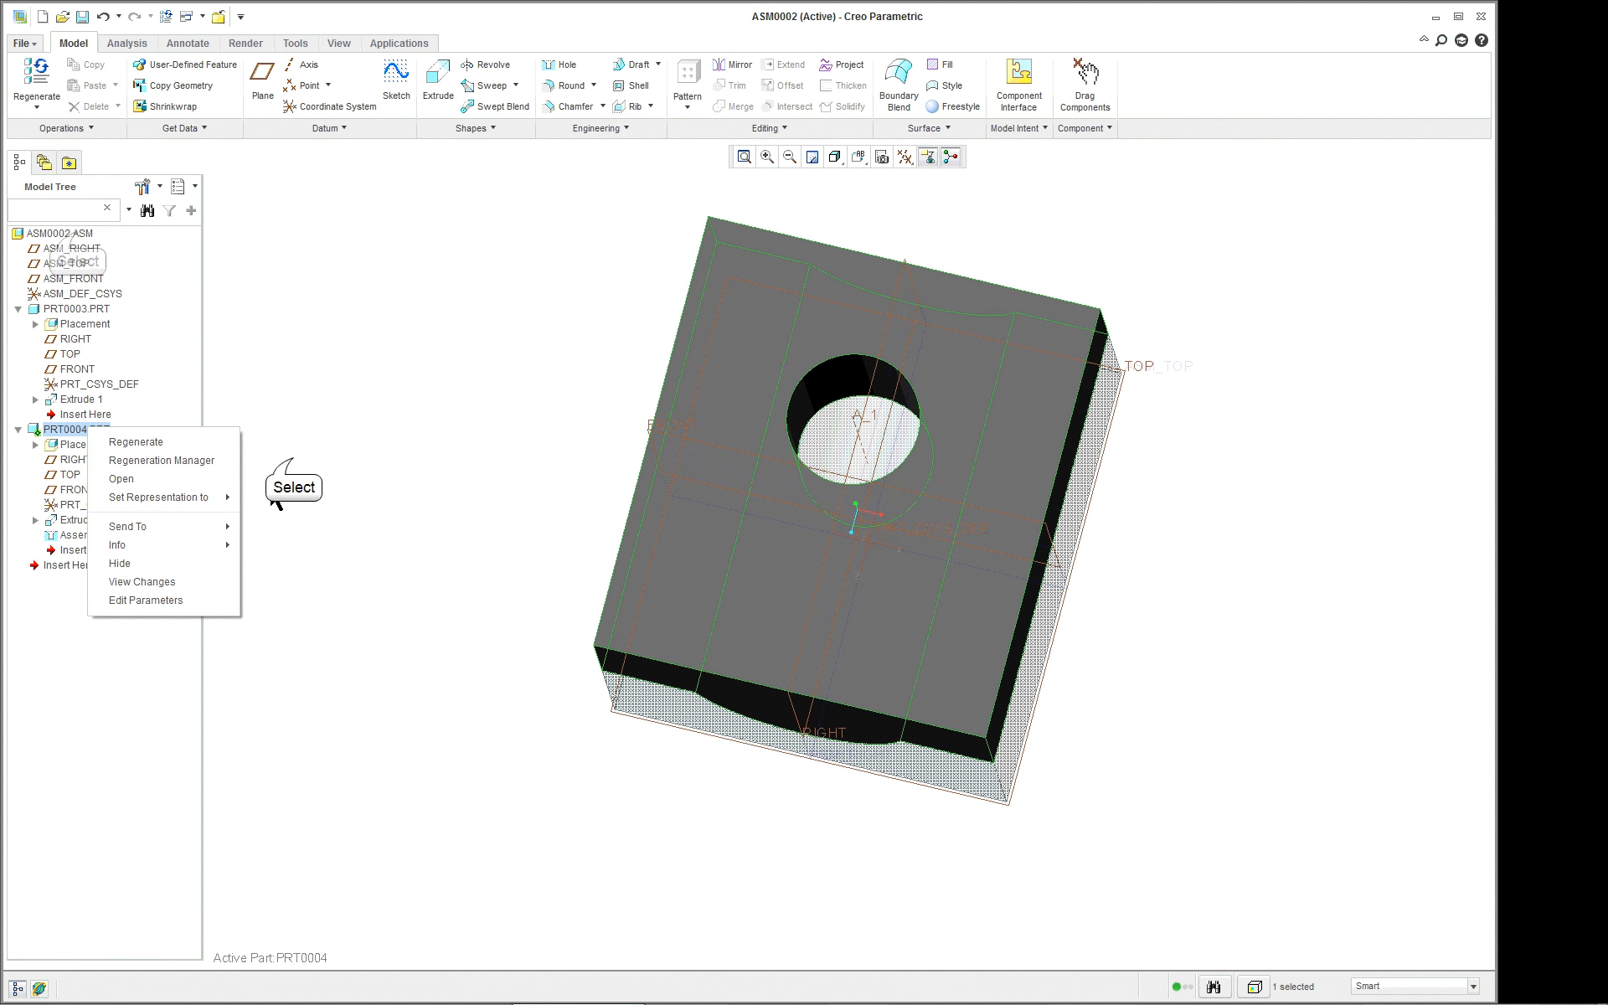
left_click(293, 457)
right_click(75, 234)
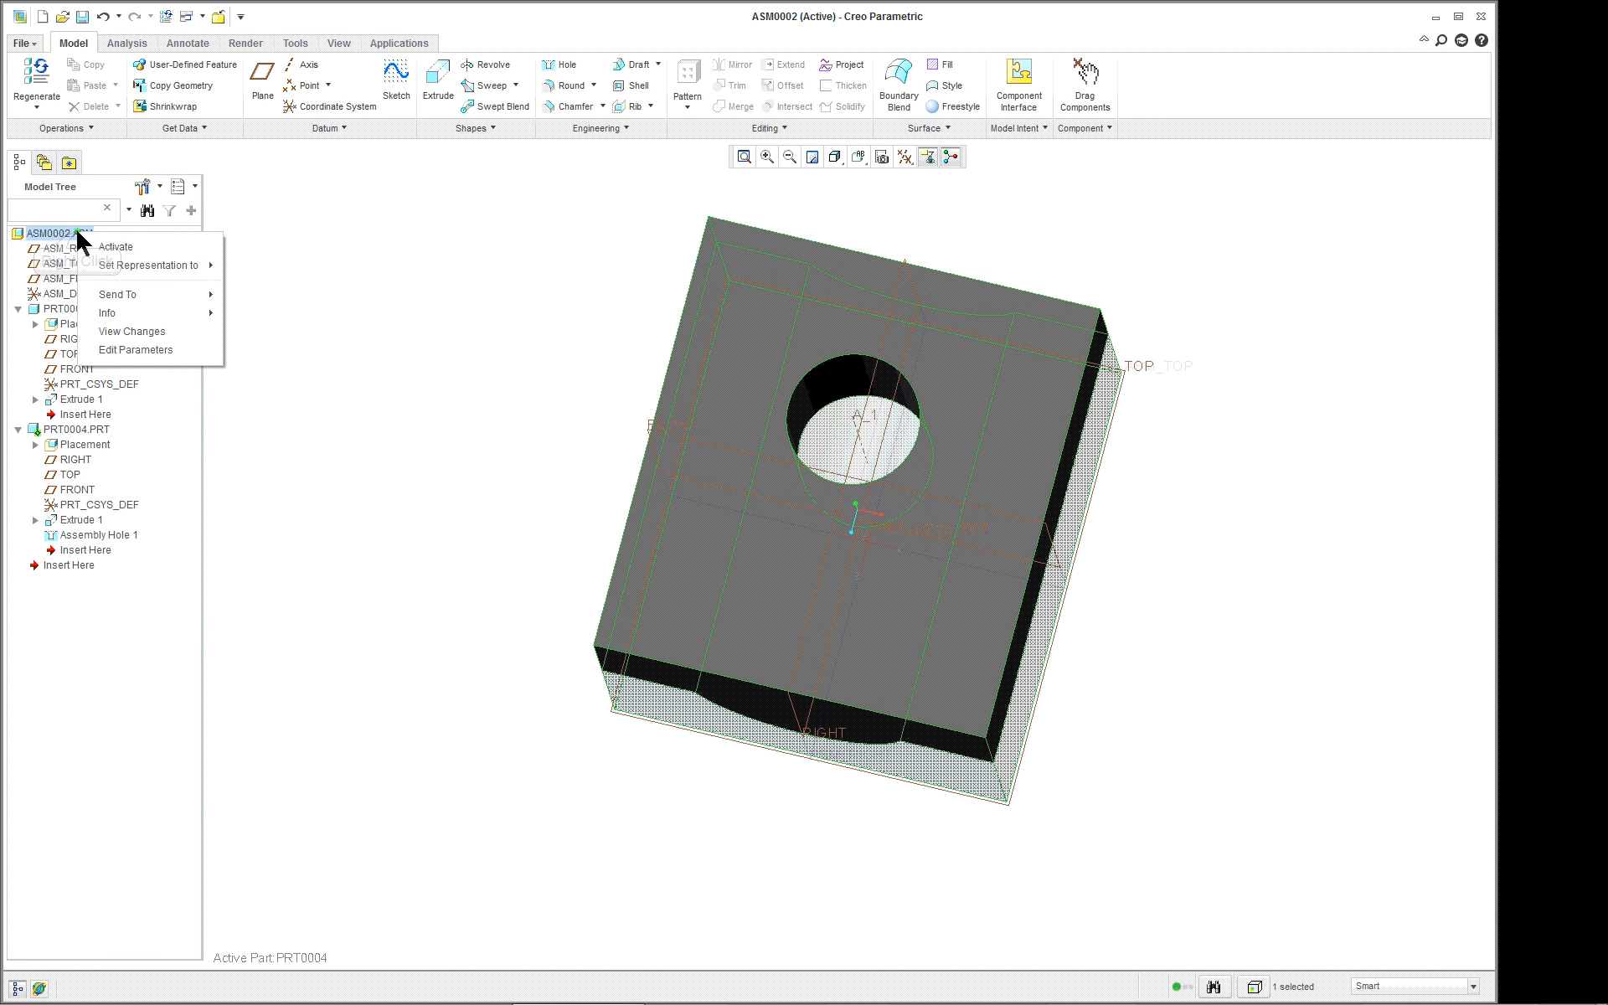
left_click(159, 248)
left_click(94, 535)
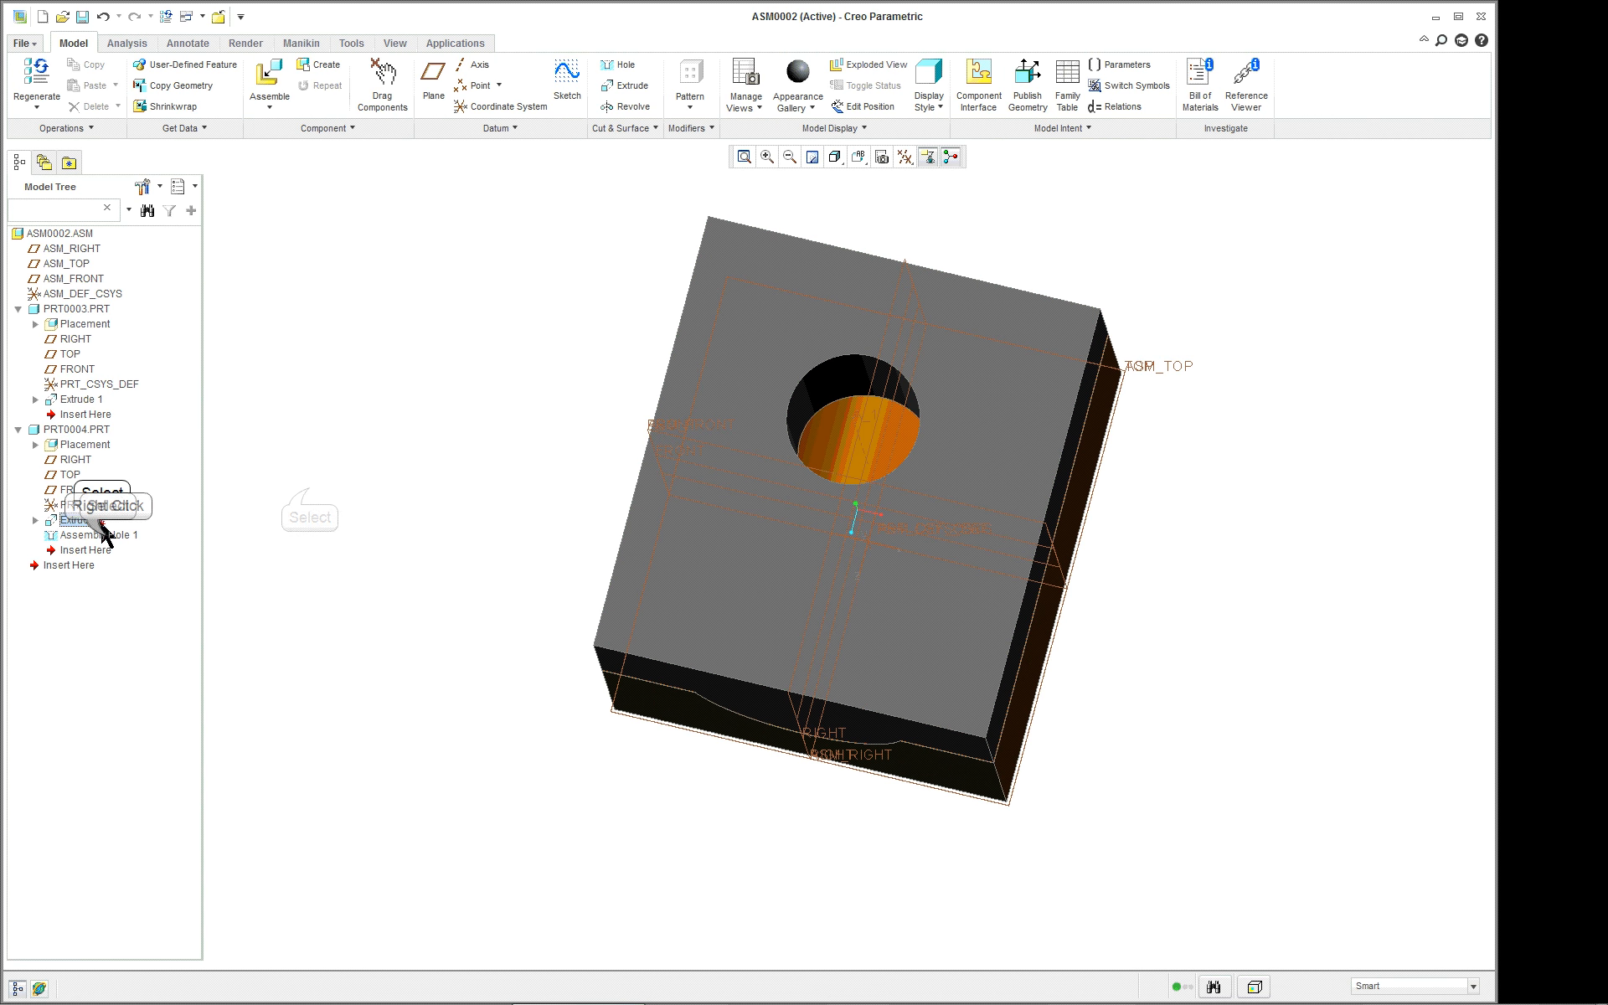
- Check the commands for PRT0004's assembly hole, activate PRT0004 within the assembly, and inspect the hole from several angles
right_click(108, 539)
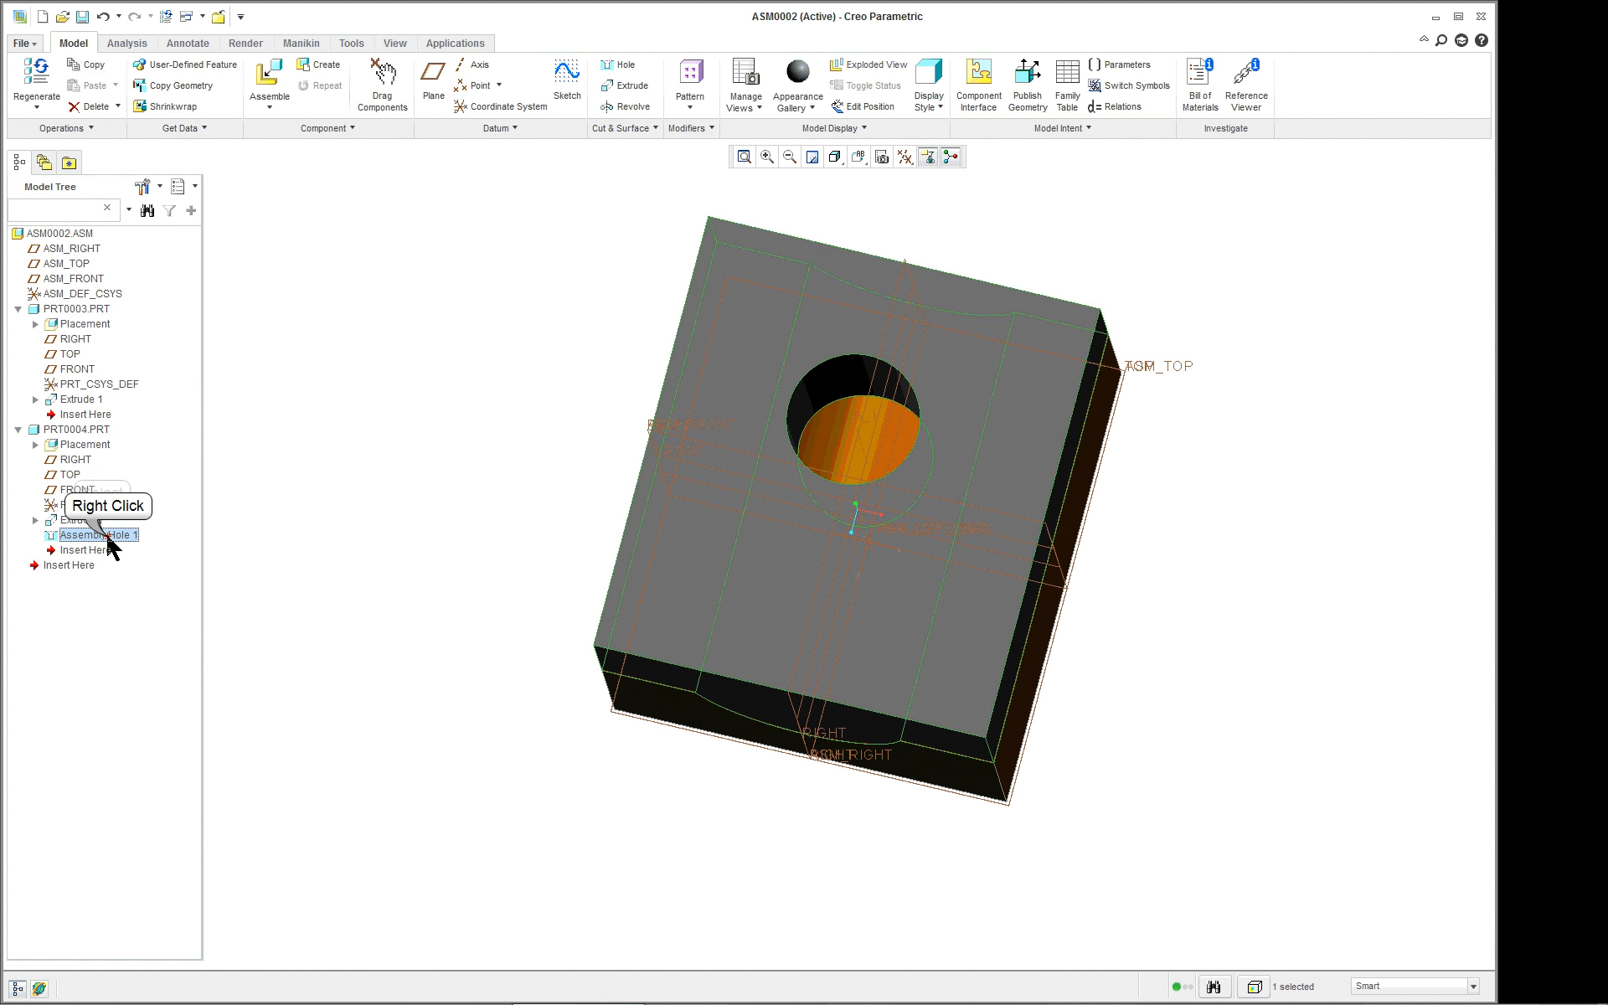
left_click(328, 556)
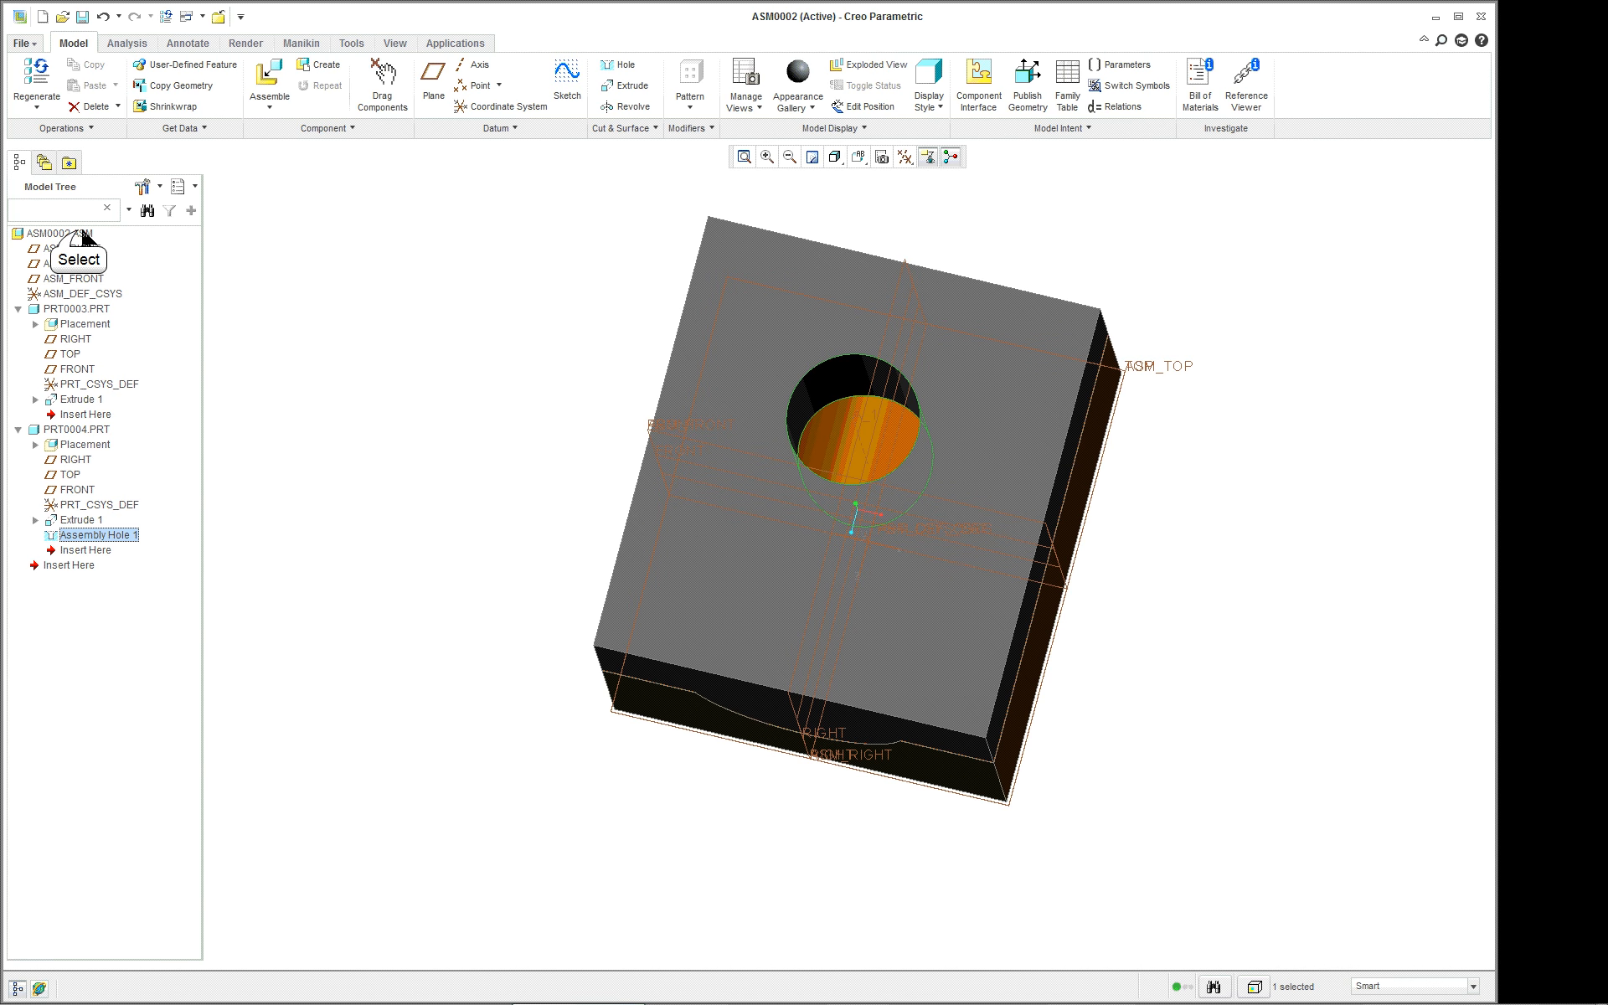
right_click(83, 430)
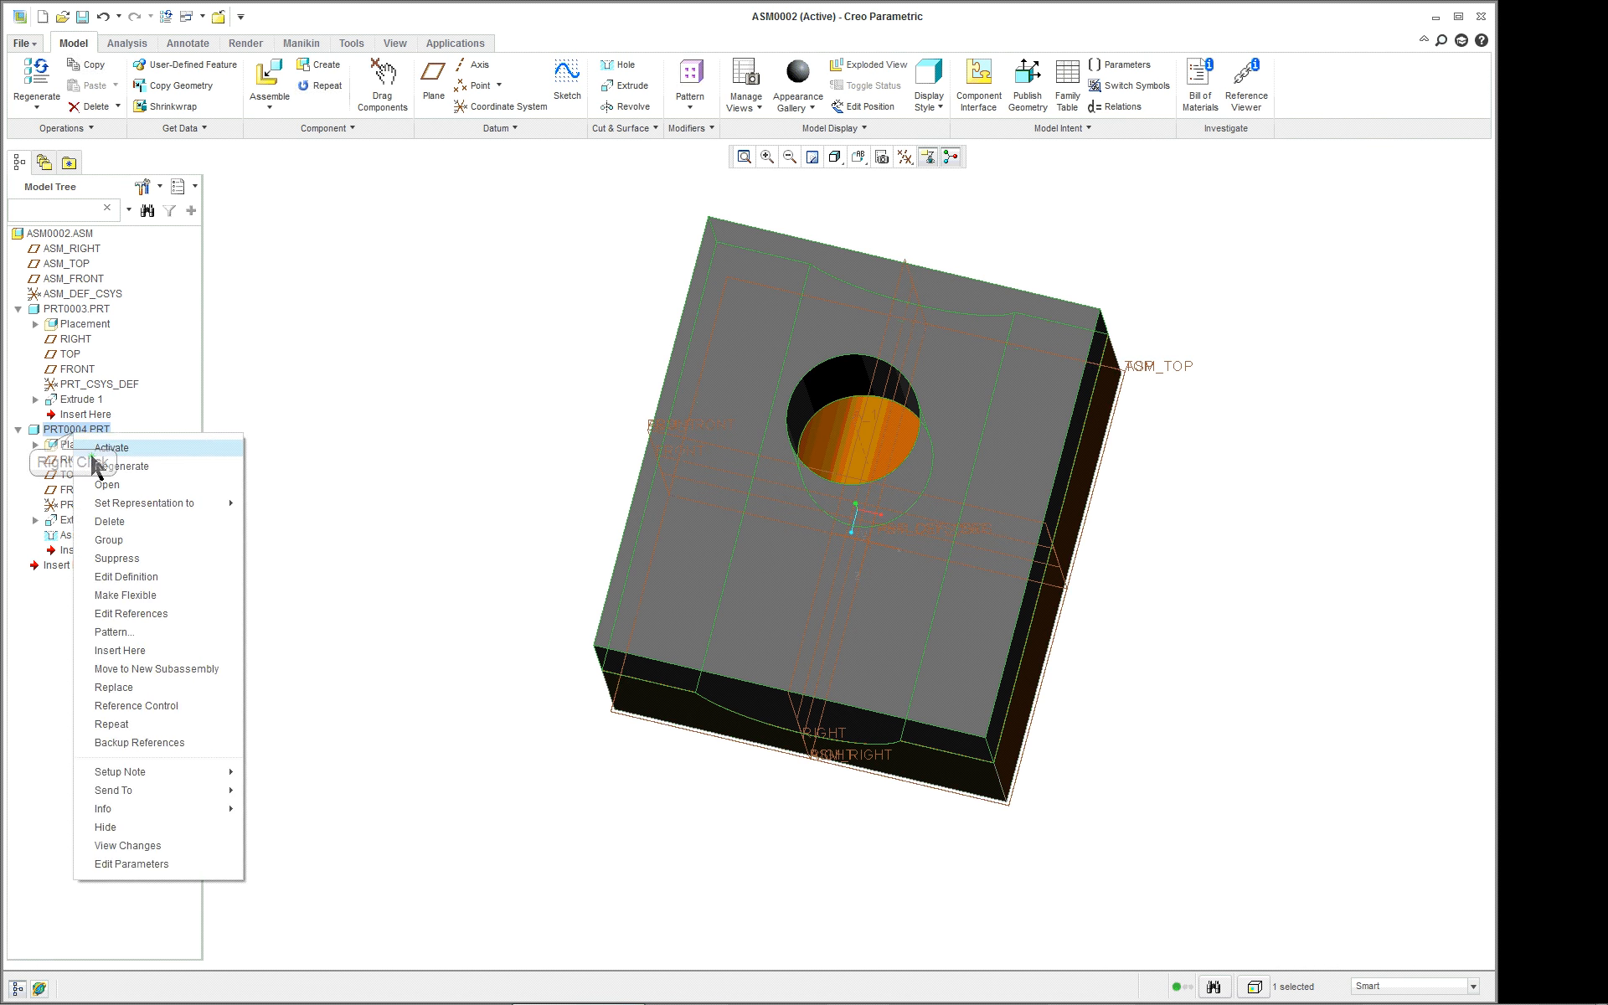
left_click(99, 450)
left_click(88, 536)
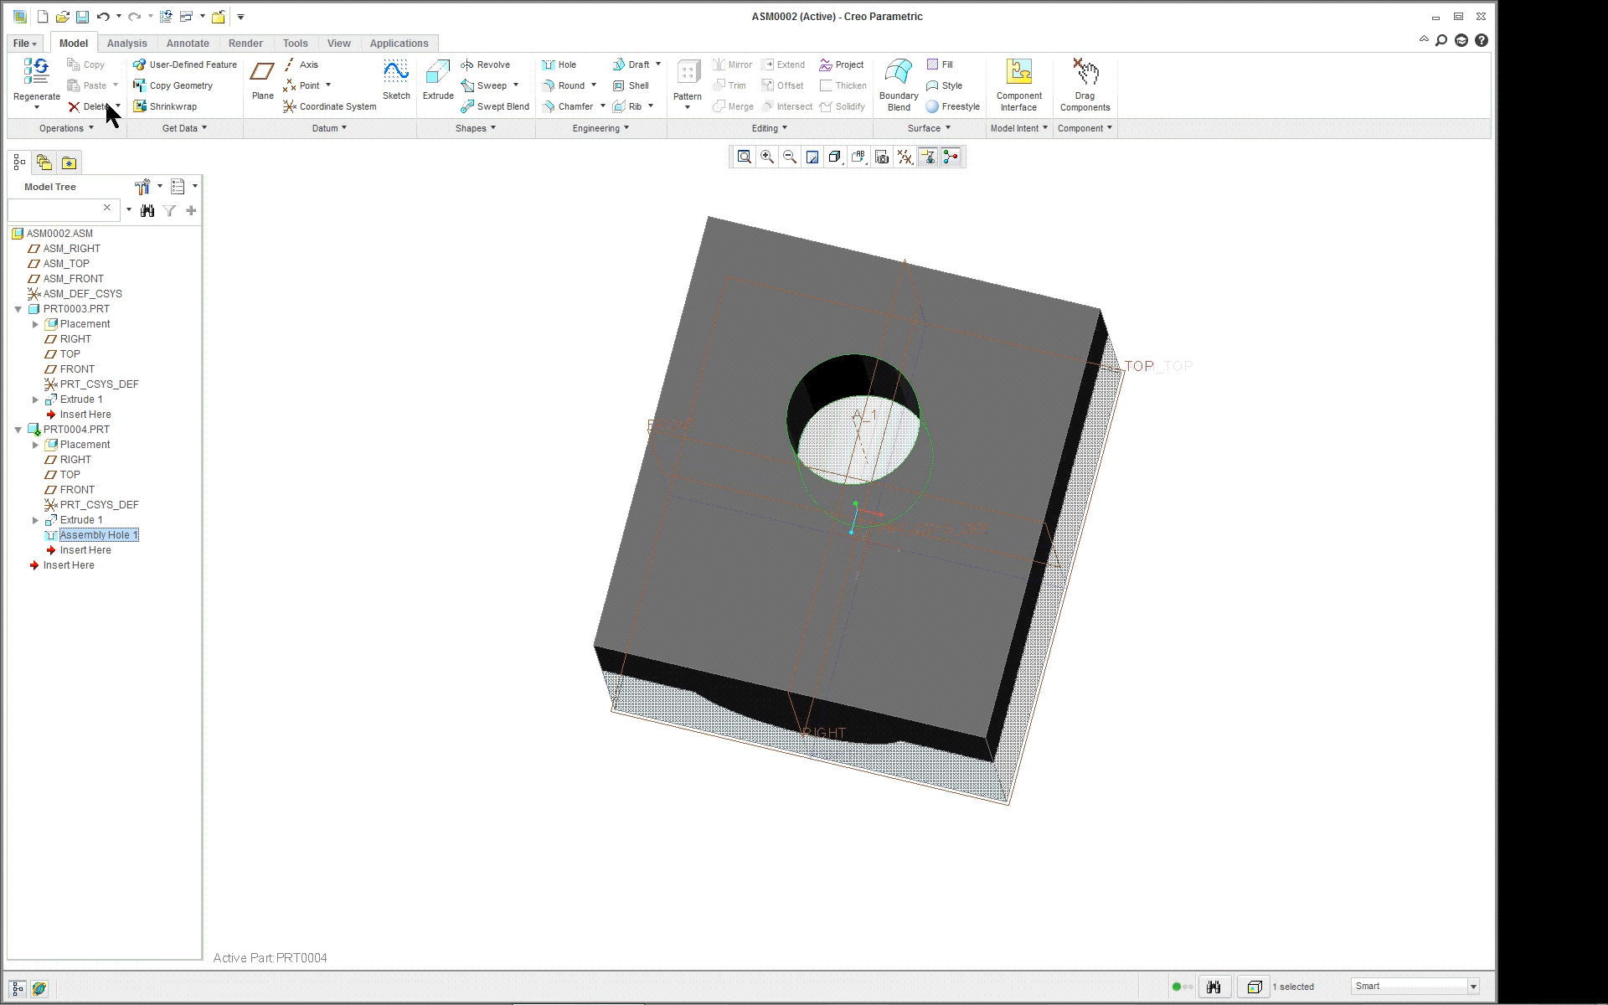
mouse_move(381, 398)
middle_mouse_down()
mouse_move(348, 302)
mouse_move(404, 361)
mouse_move(435, 362)
mouse_move(373, 366)
middle_mouse_up()
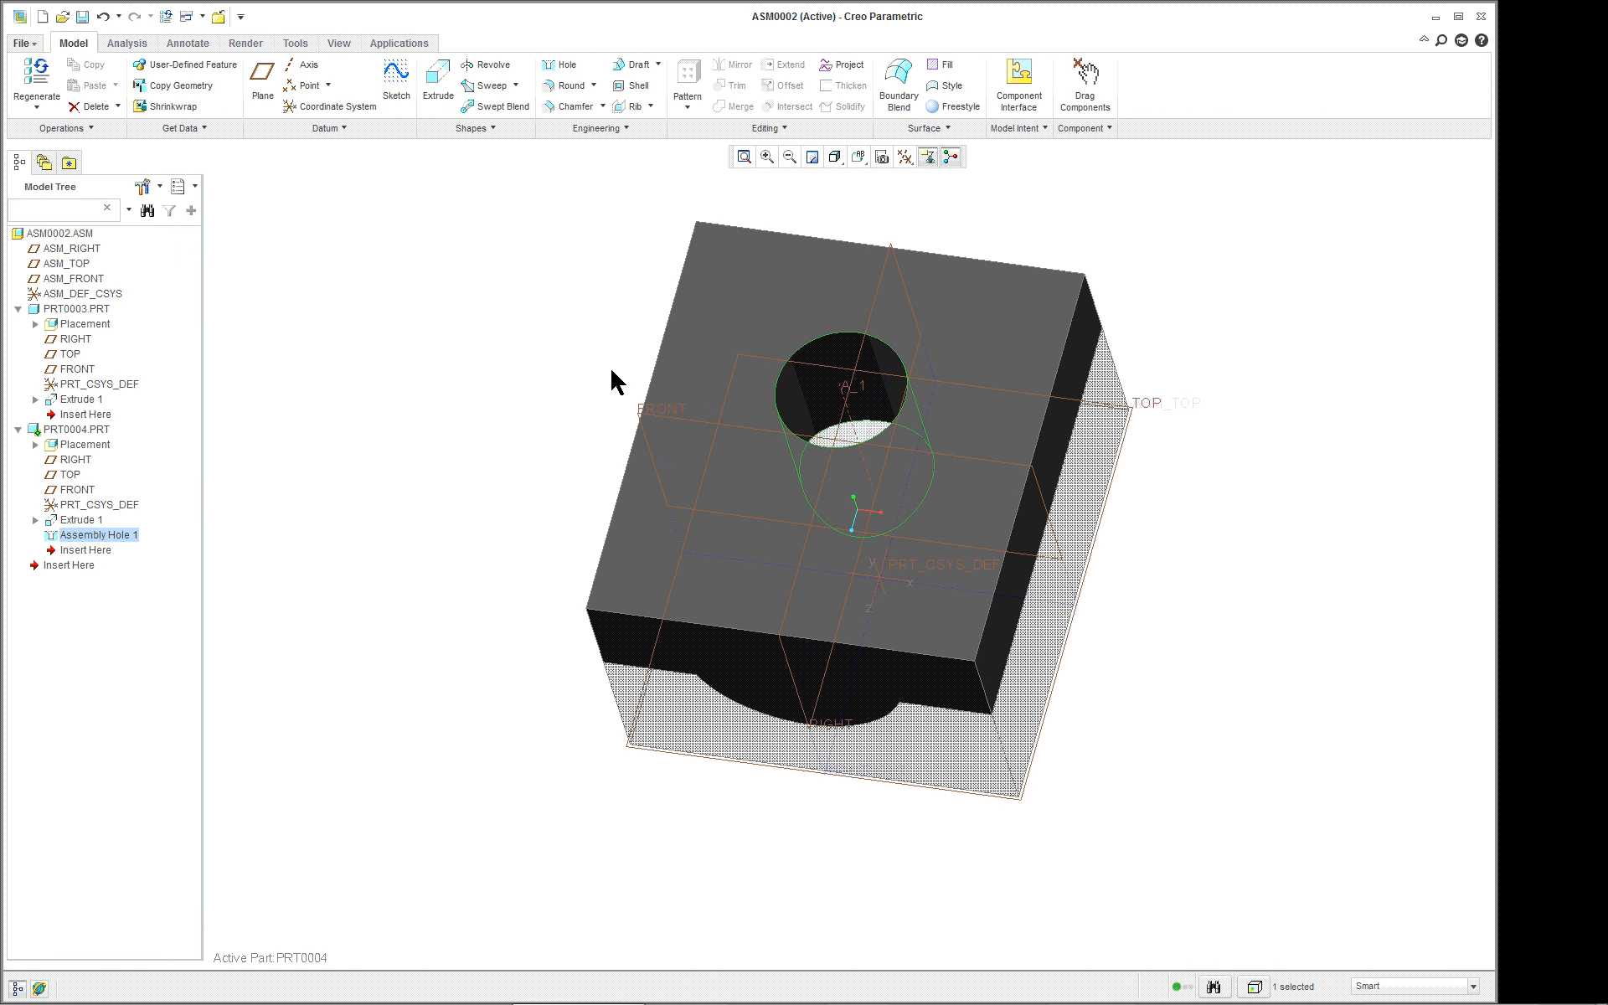
middle_click_drag(610, 369, 510, 340)
scroll(496, 348, "up", 2)
- Make ASM0002 the active model again and view both parts together
left_click(89, 235)
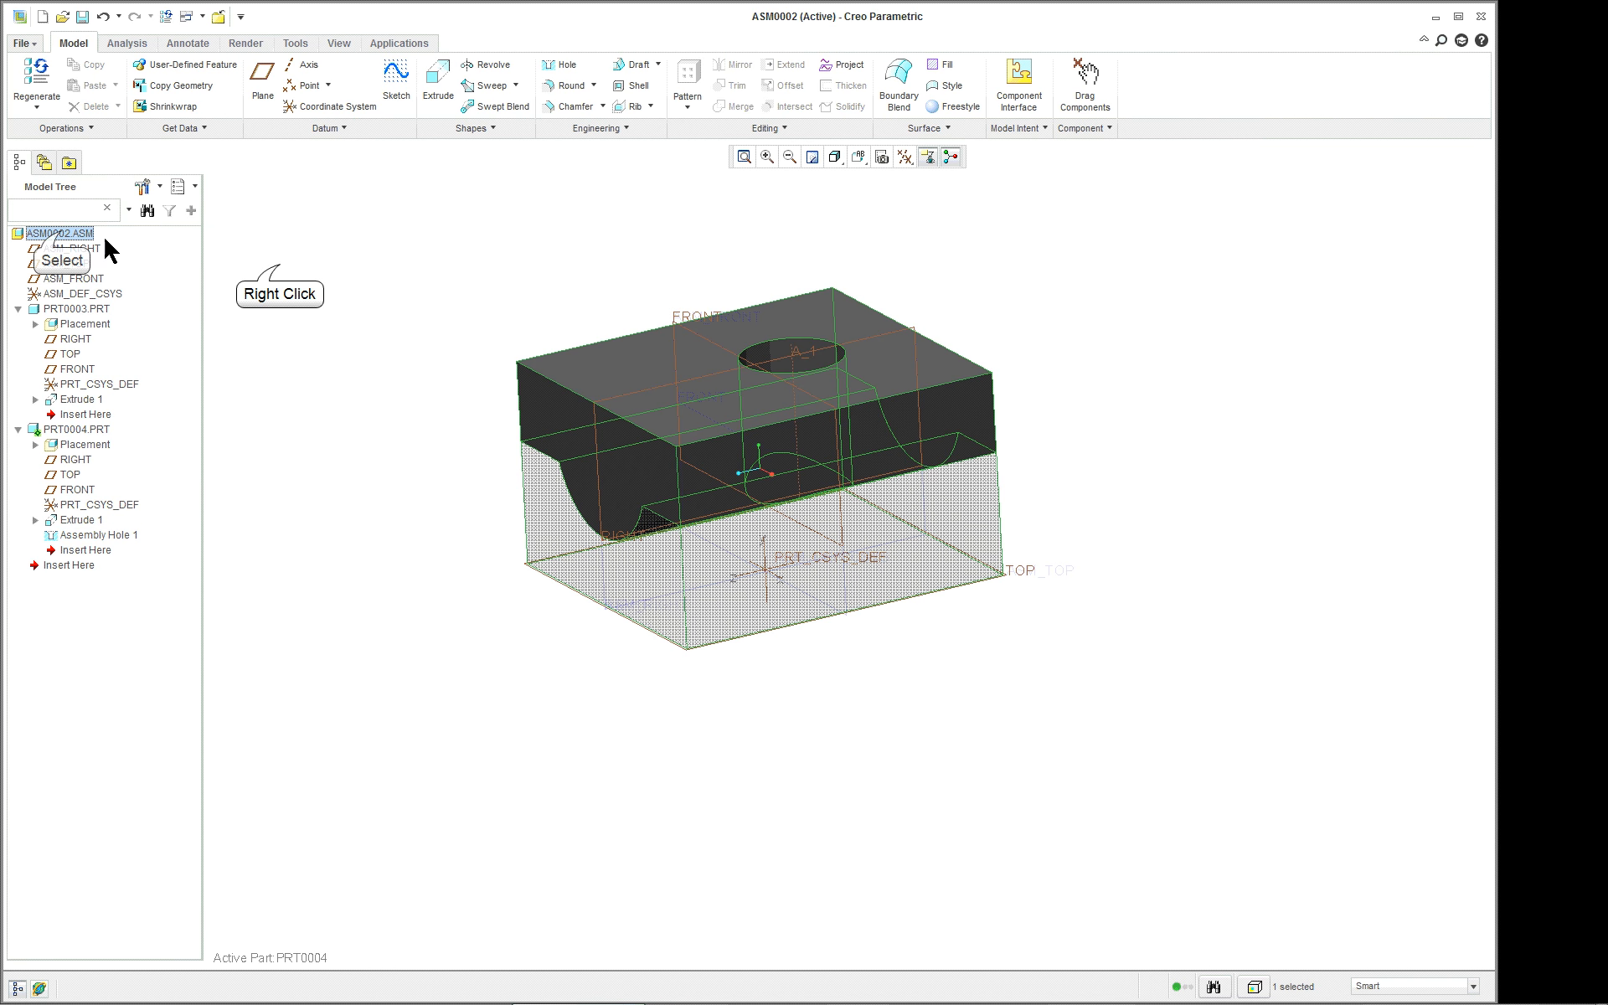
right_click(278, 262)
left_click(305, 280)
middle_click_drag(348, 314, 393, 385)
scroll(384, 405, "up", 2)
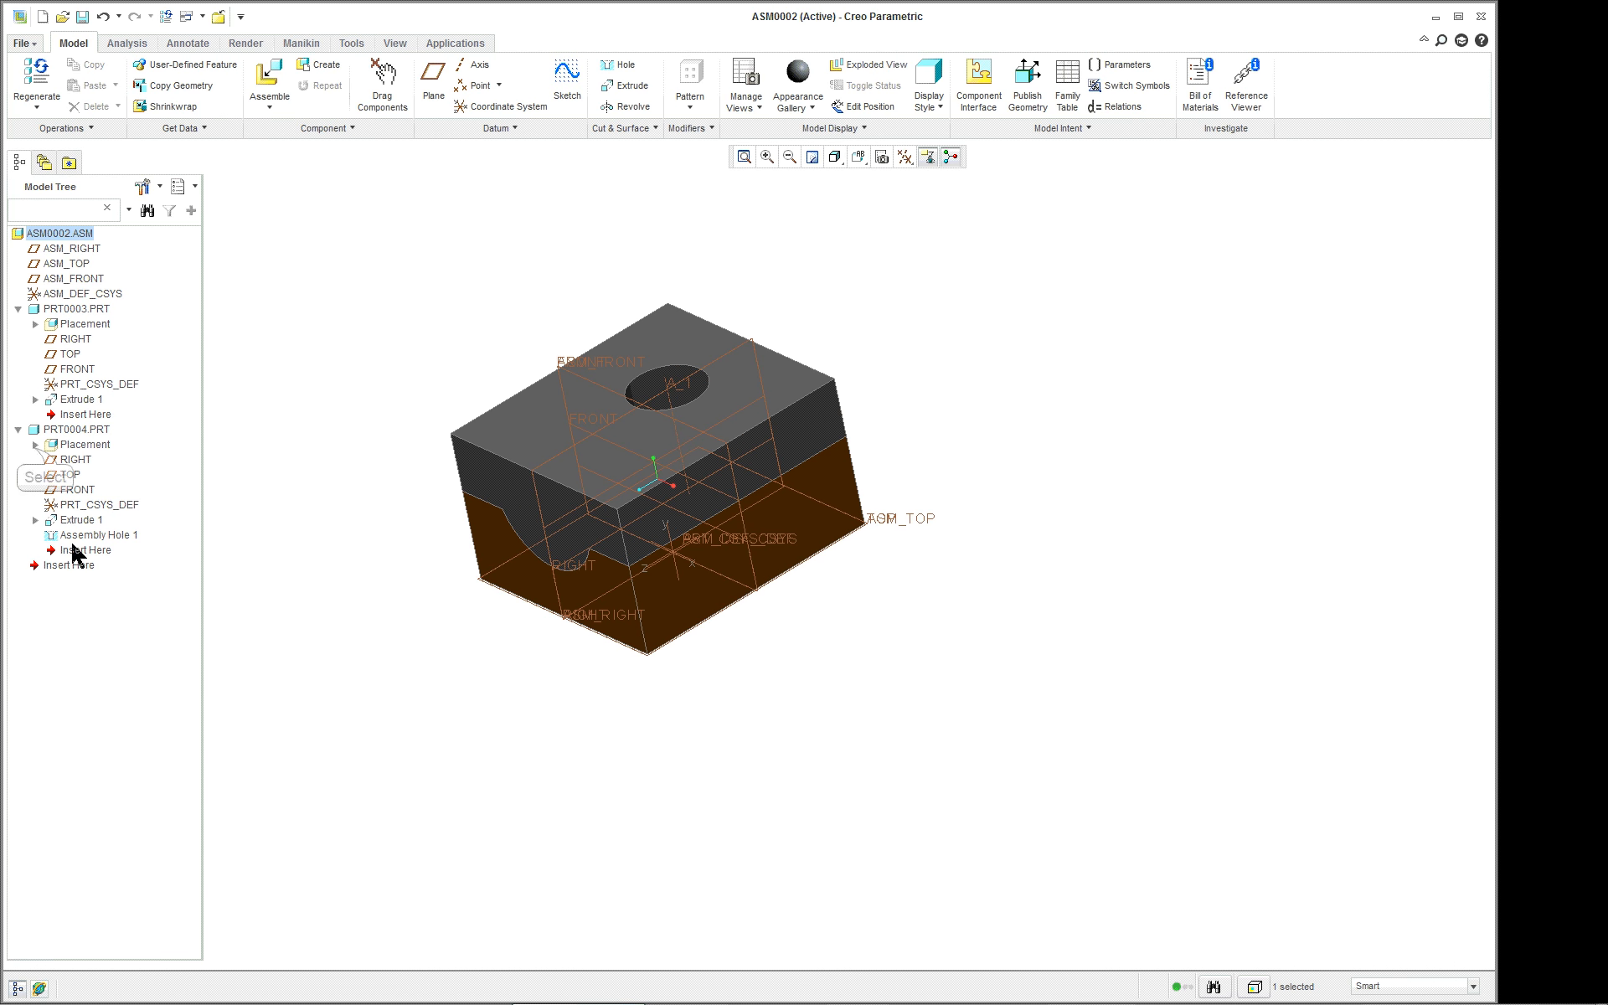
- Expand PRT0004's placement set and examine which surfaces its coincident constraints reference
left_click(35, 444)
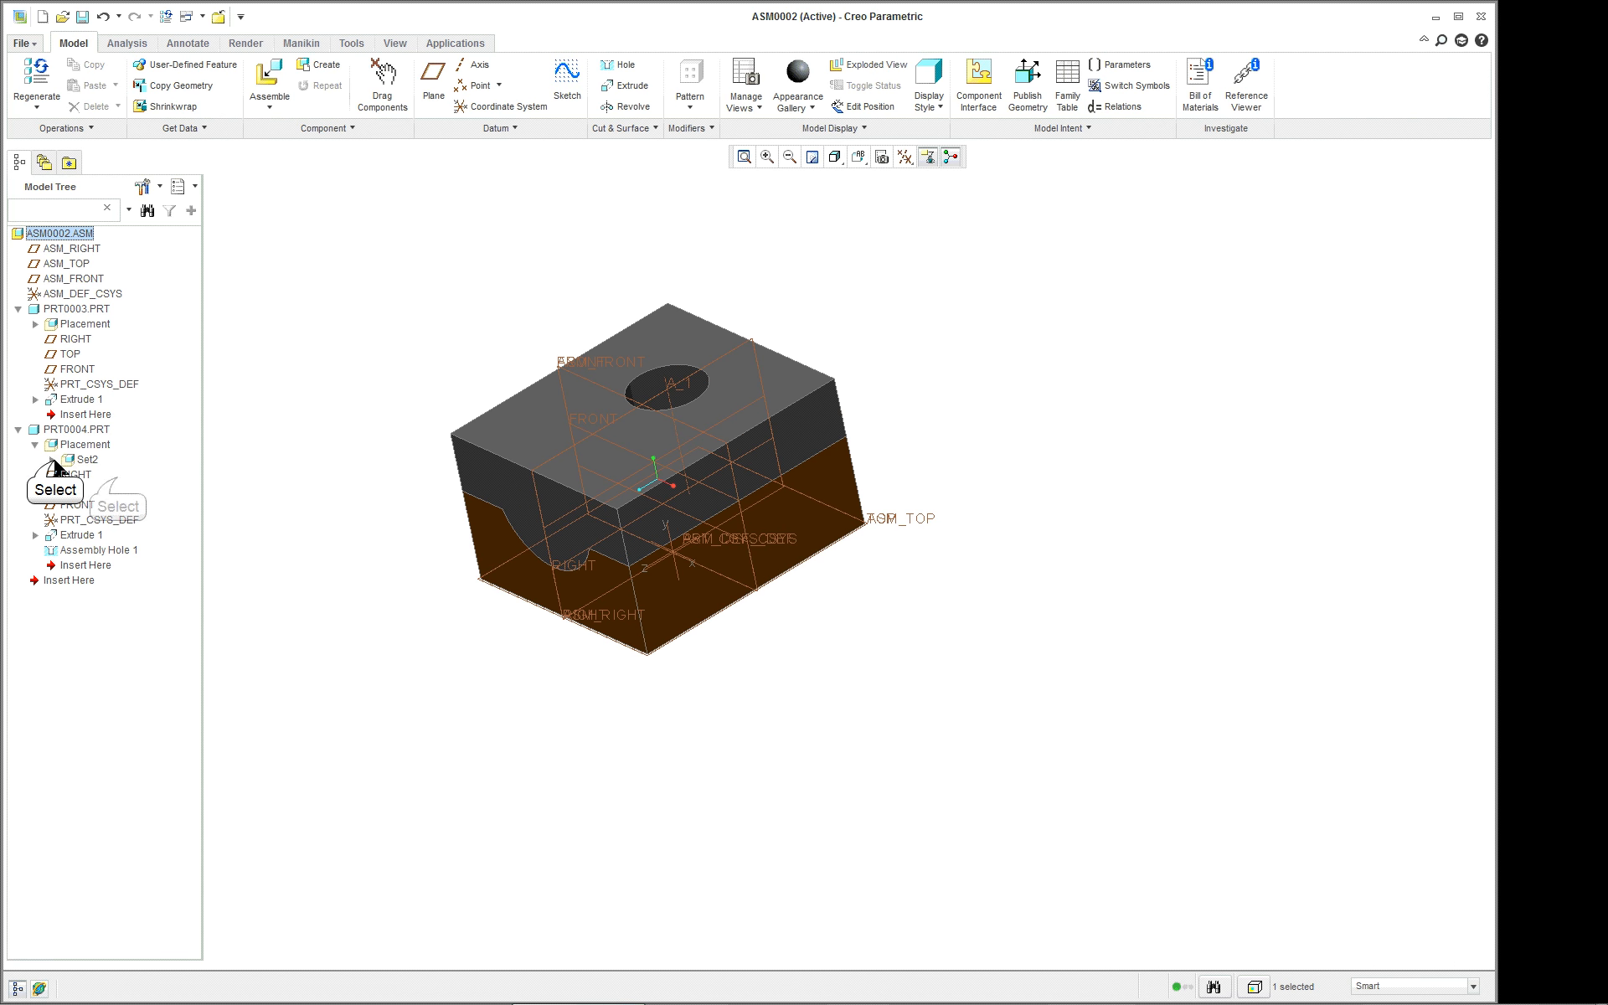
left_click(52, 460)
left_click(118, 490)
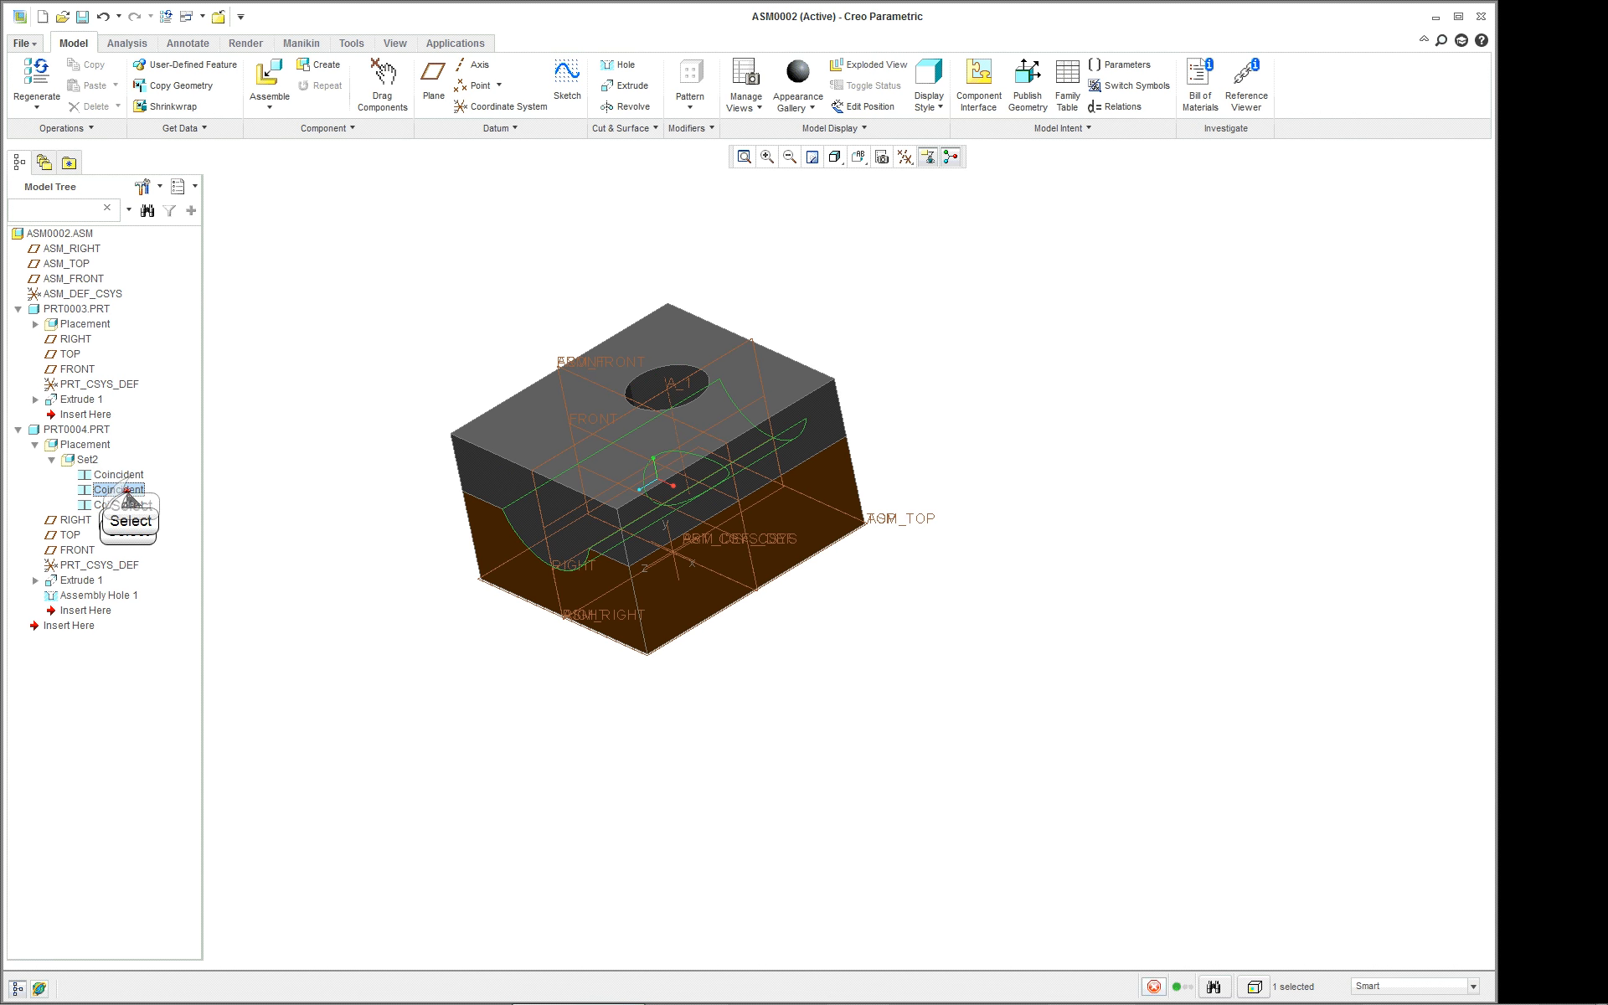
left_click(119, 475)
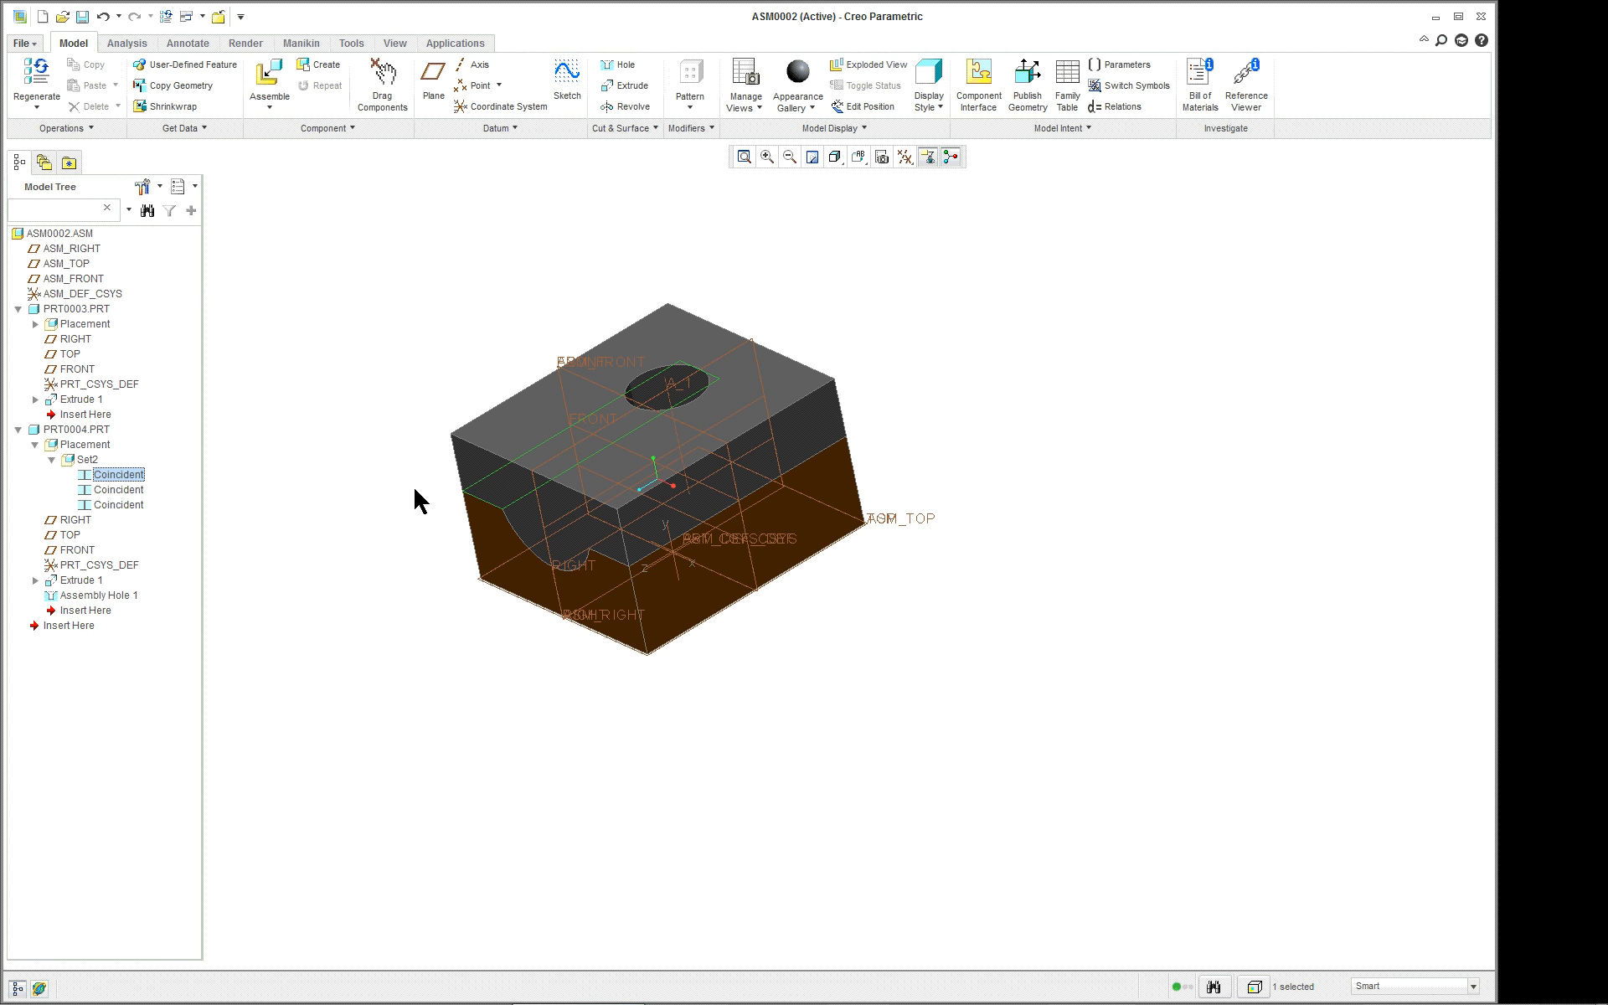
middle_click_drag(318, 505, 373, 539)
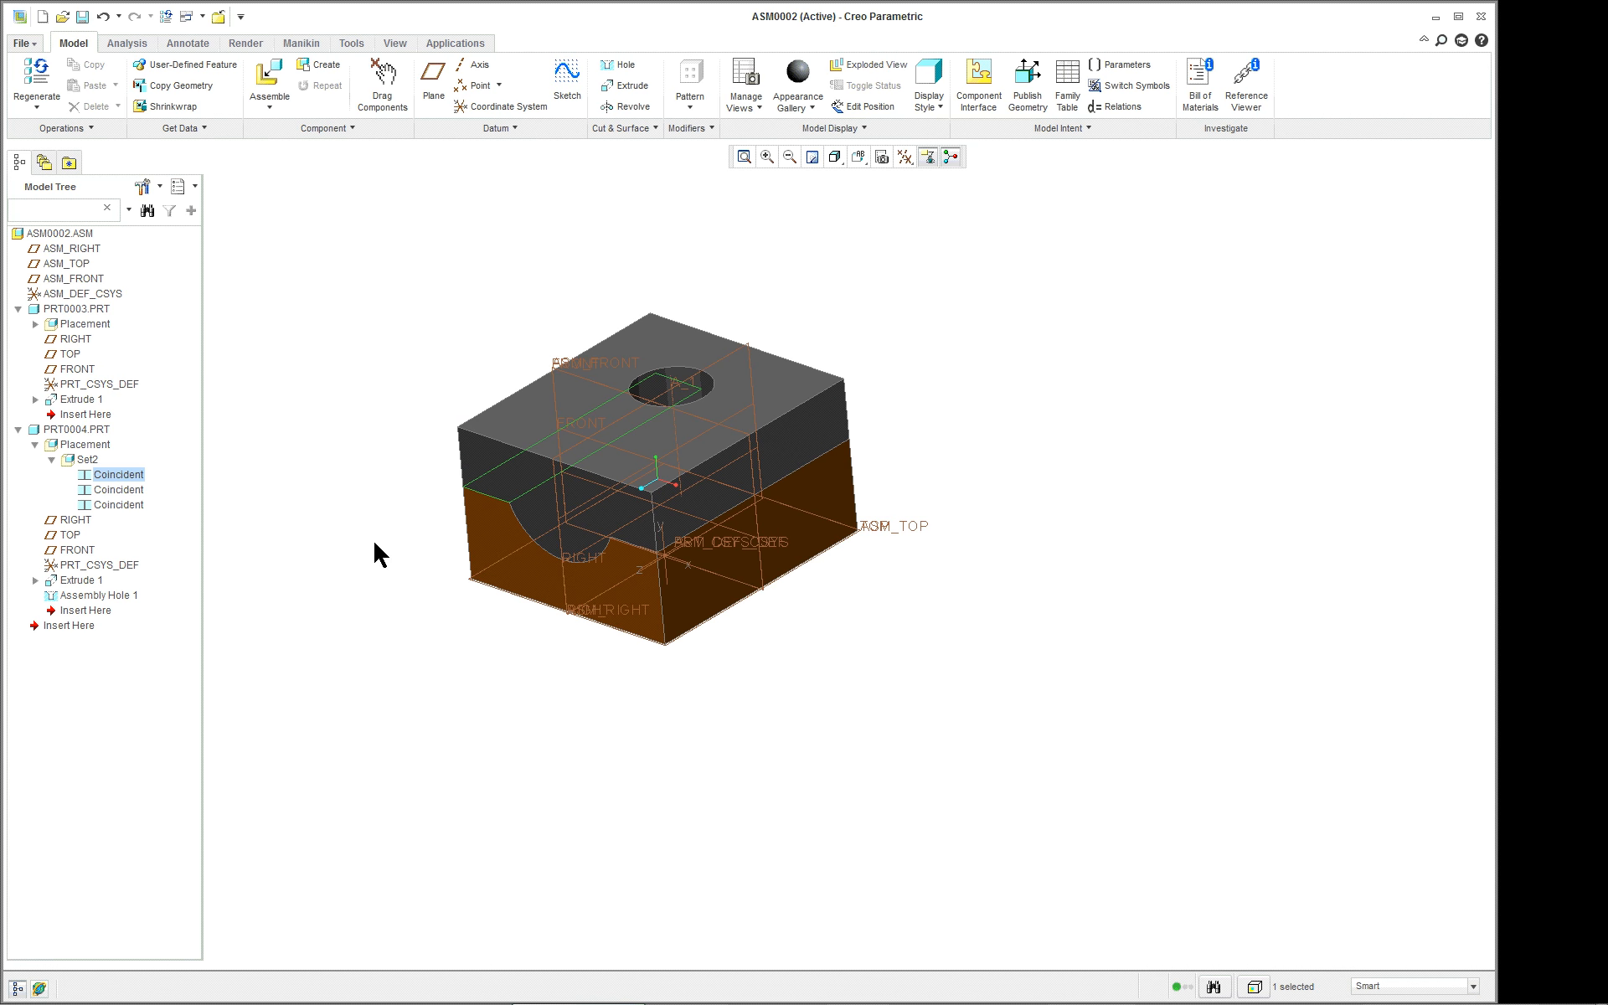
scroll(350, 280, "down", 3)
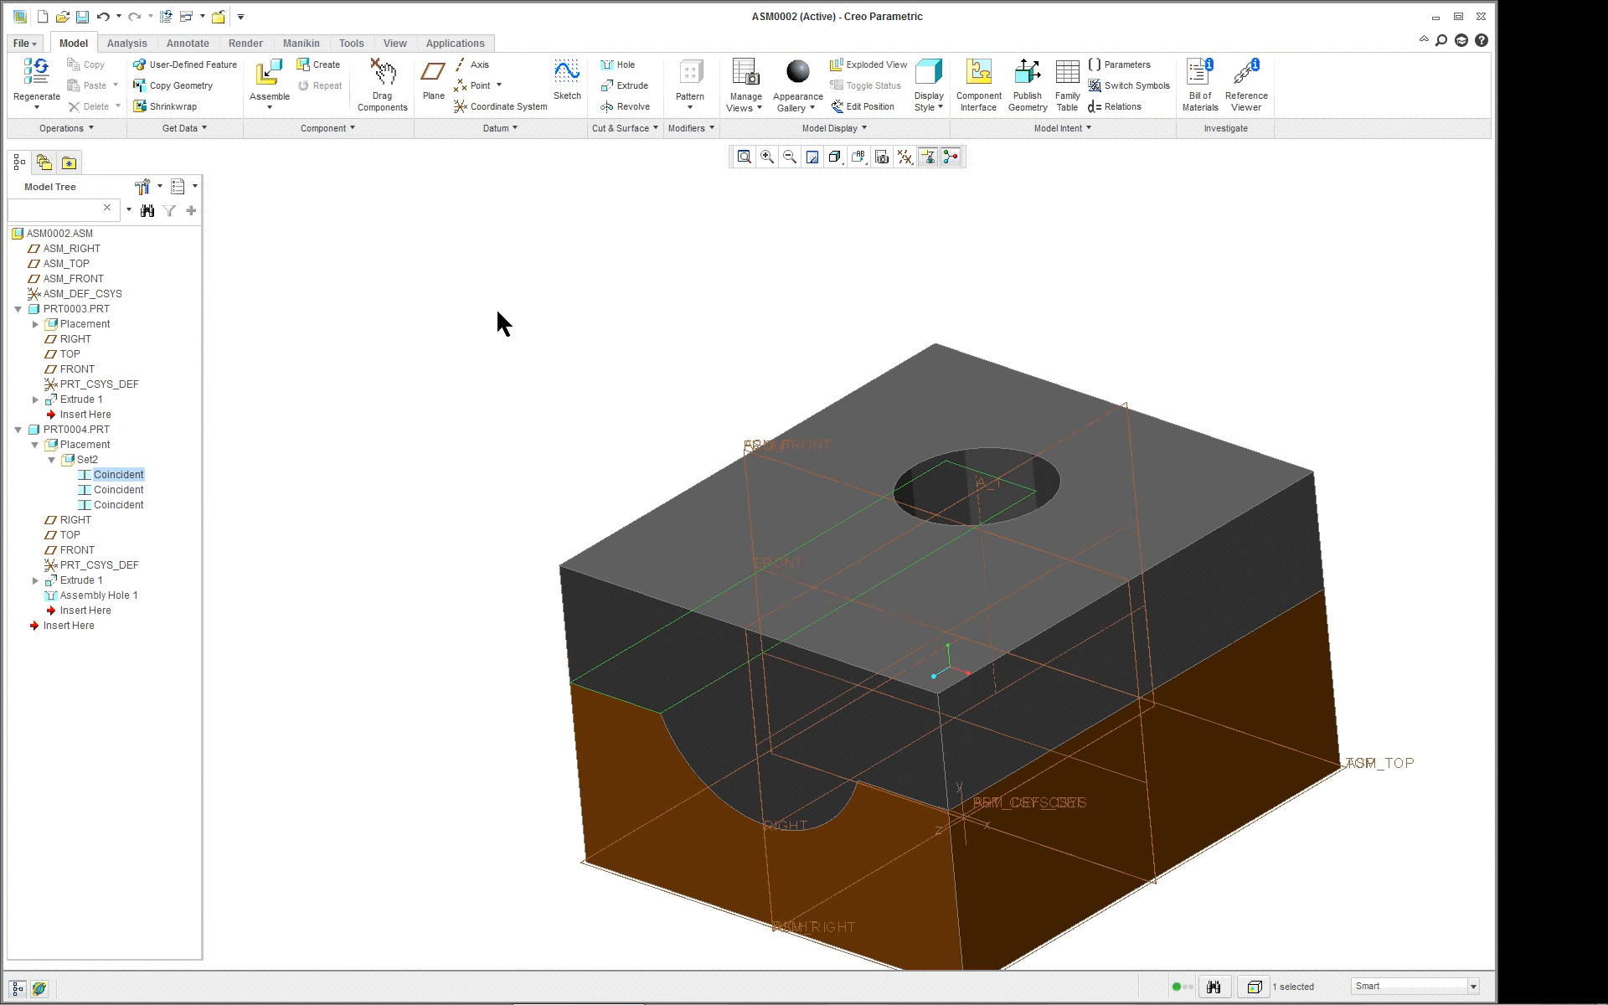
scroll(496, 312, "up", 2)
left_click(277, 483)
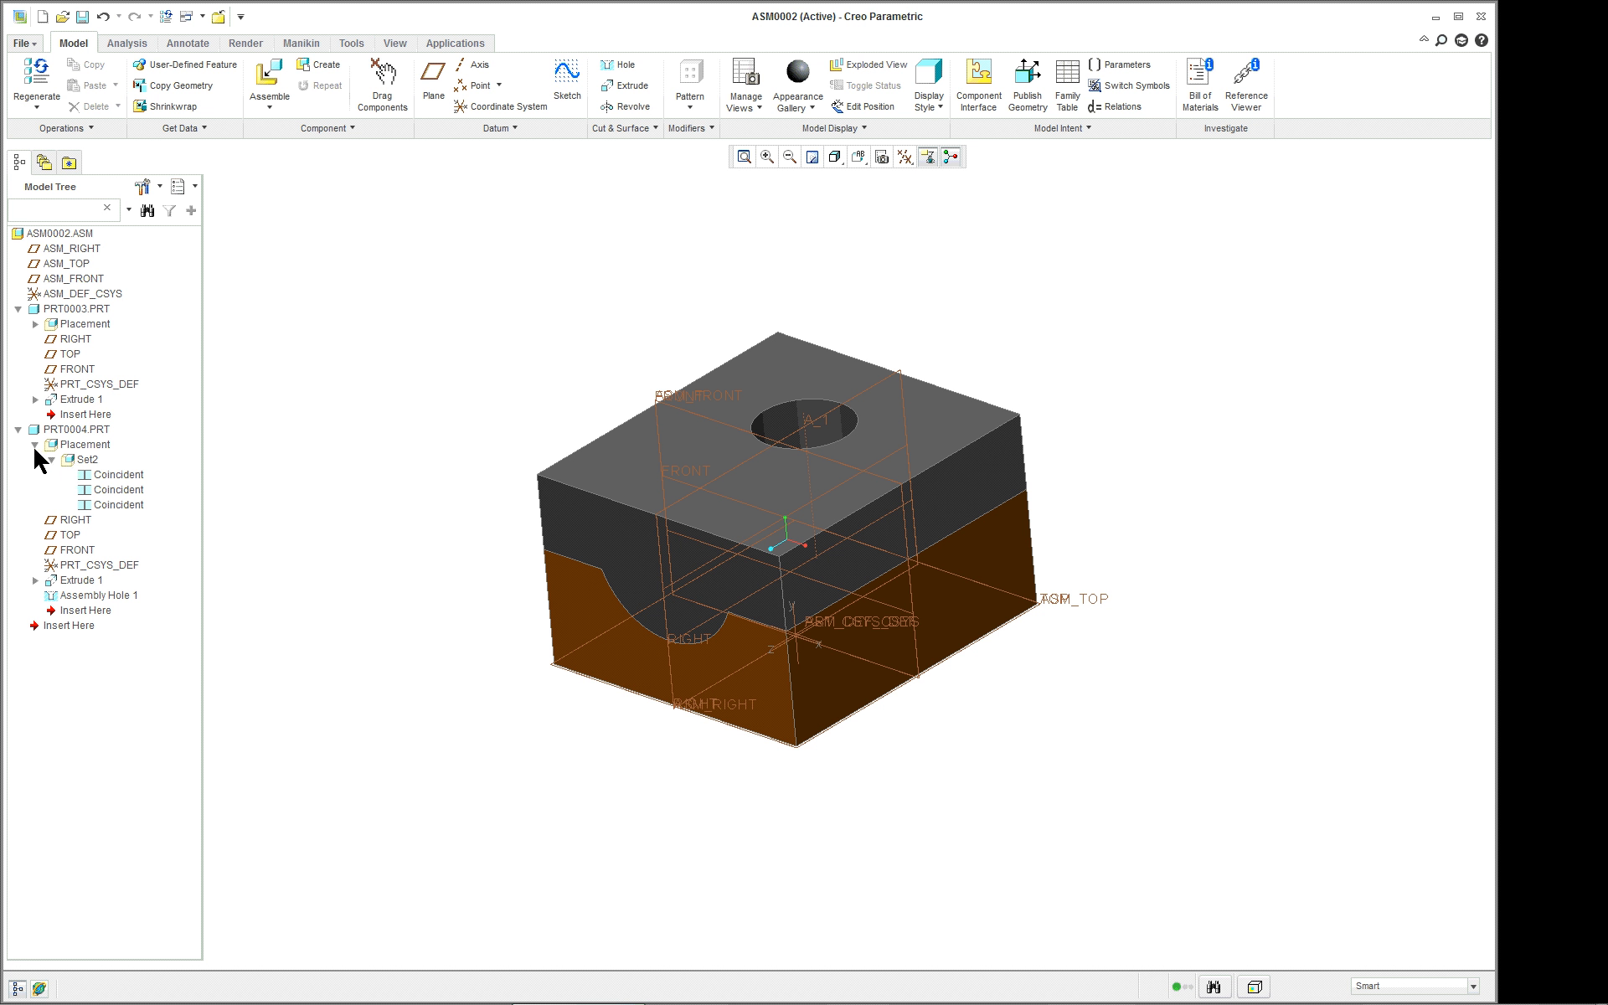
- Highlight PRT0003's RIGHT datum plane and the ASM_FRONT plane to compare the part and assembly references
left_click(74, 339)
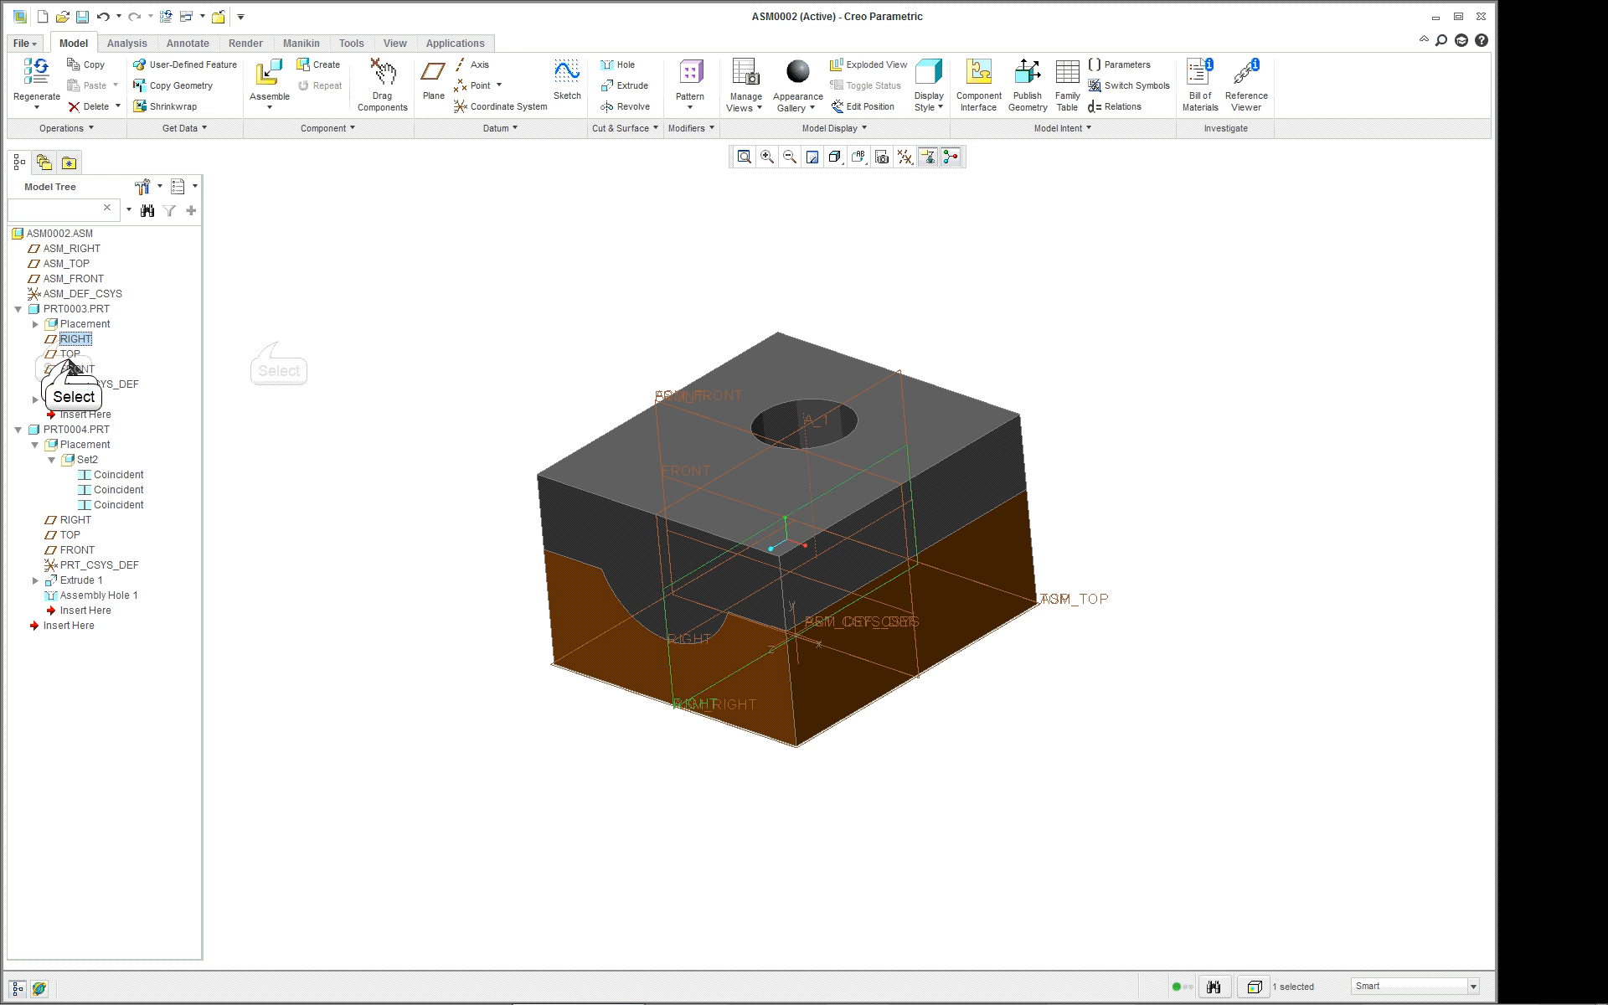
left_click(279, 343)
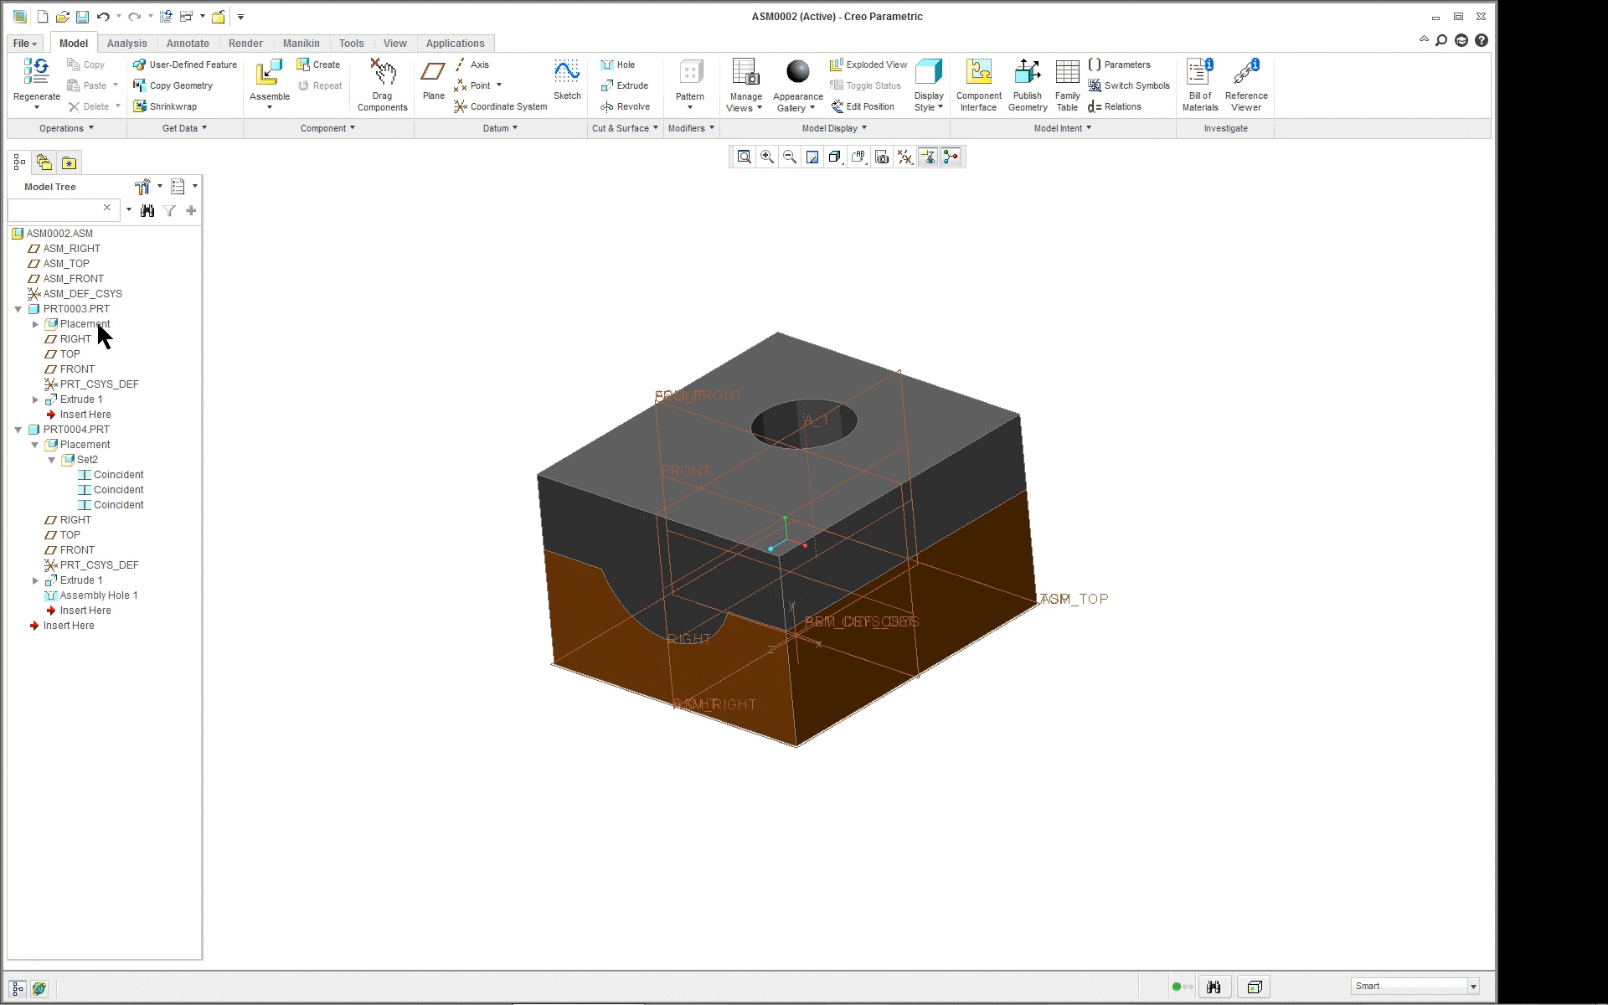
left_click(740, 400)
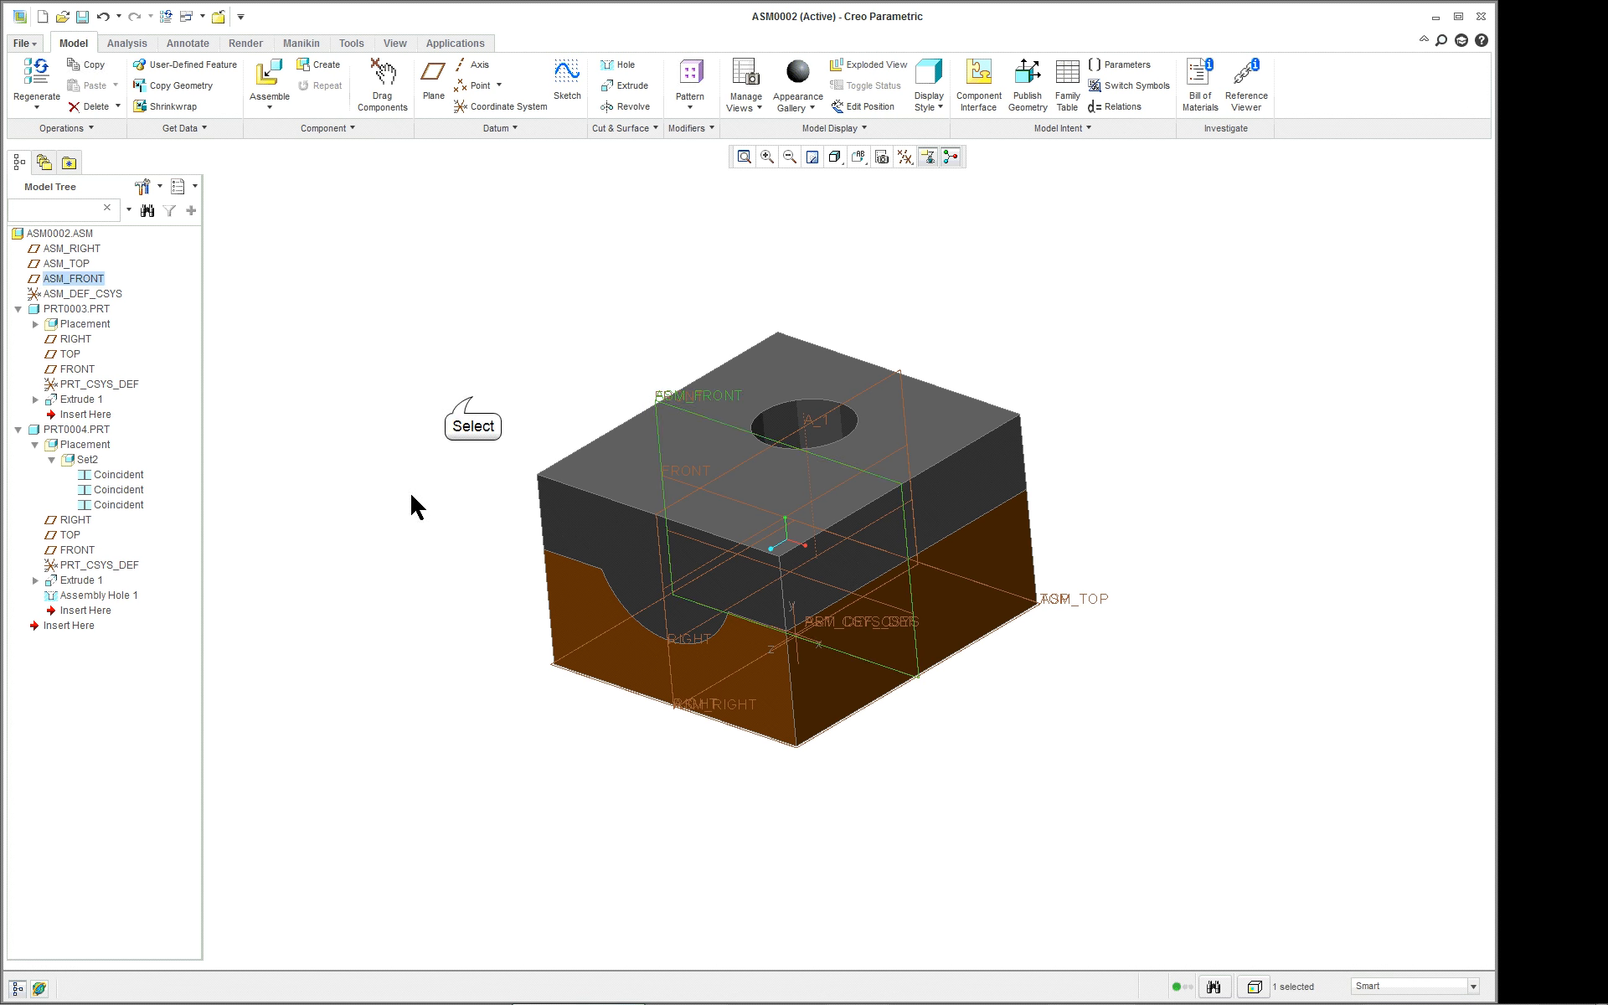
left_click(474, 404)
- Open PRT0004 in its own window and create a drawing of it with the b_drawing template
right_click(85, 438)
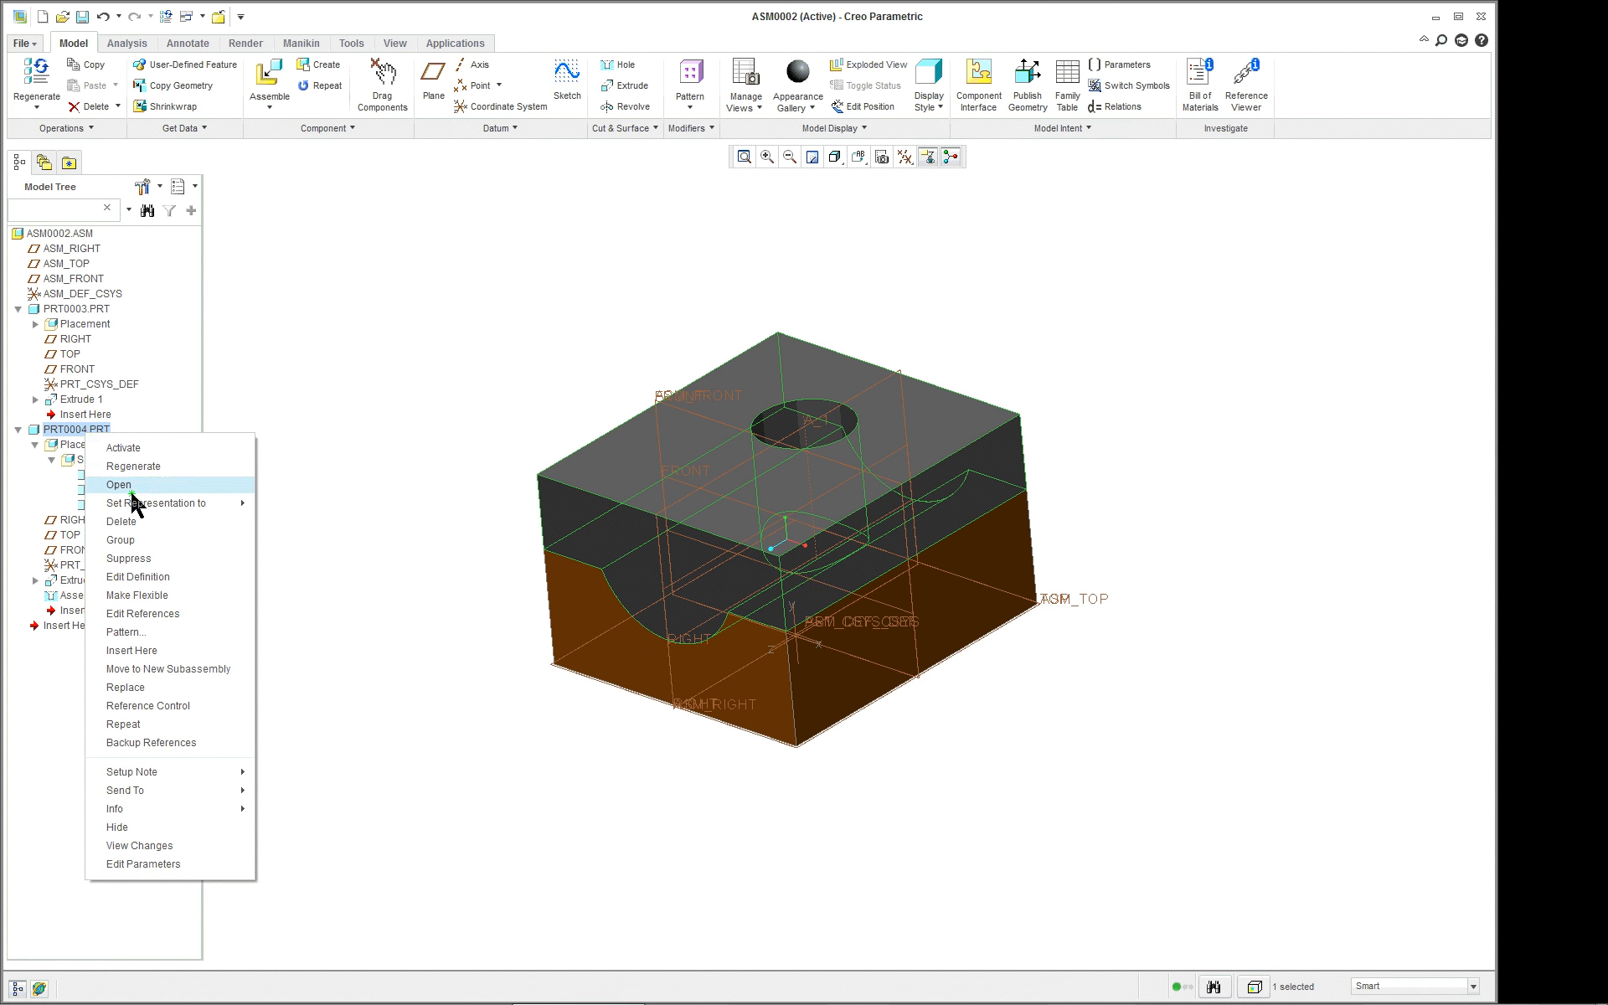
left_click(134, 485)
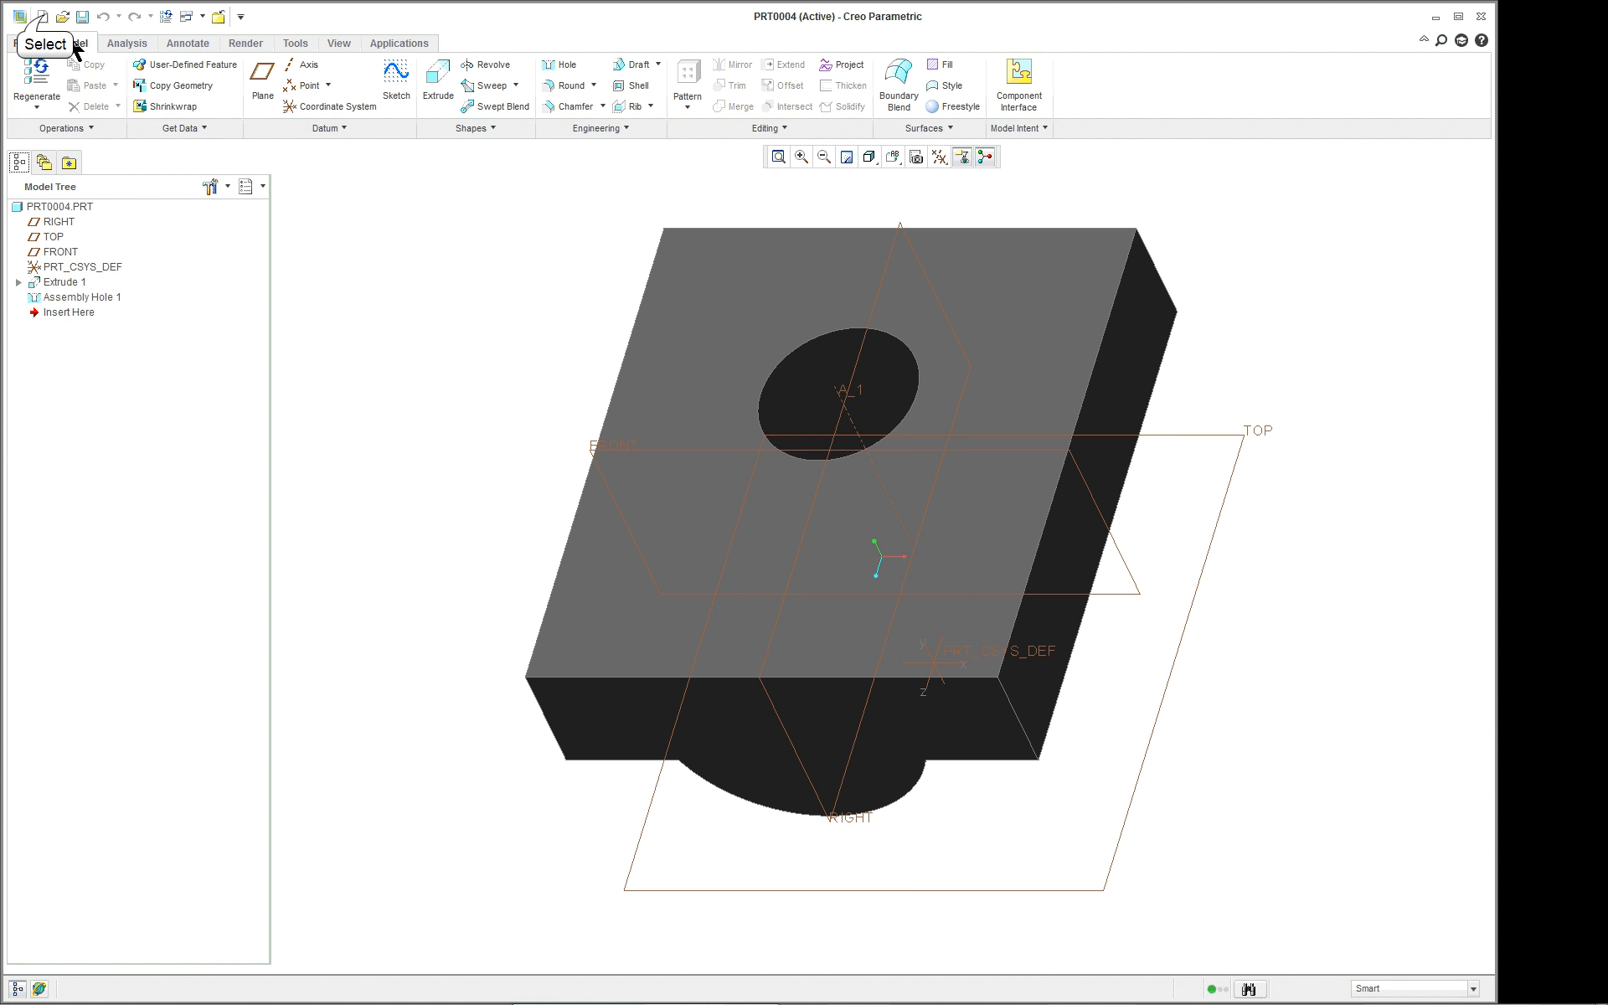
left_click(41, 15)
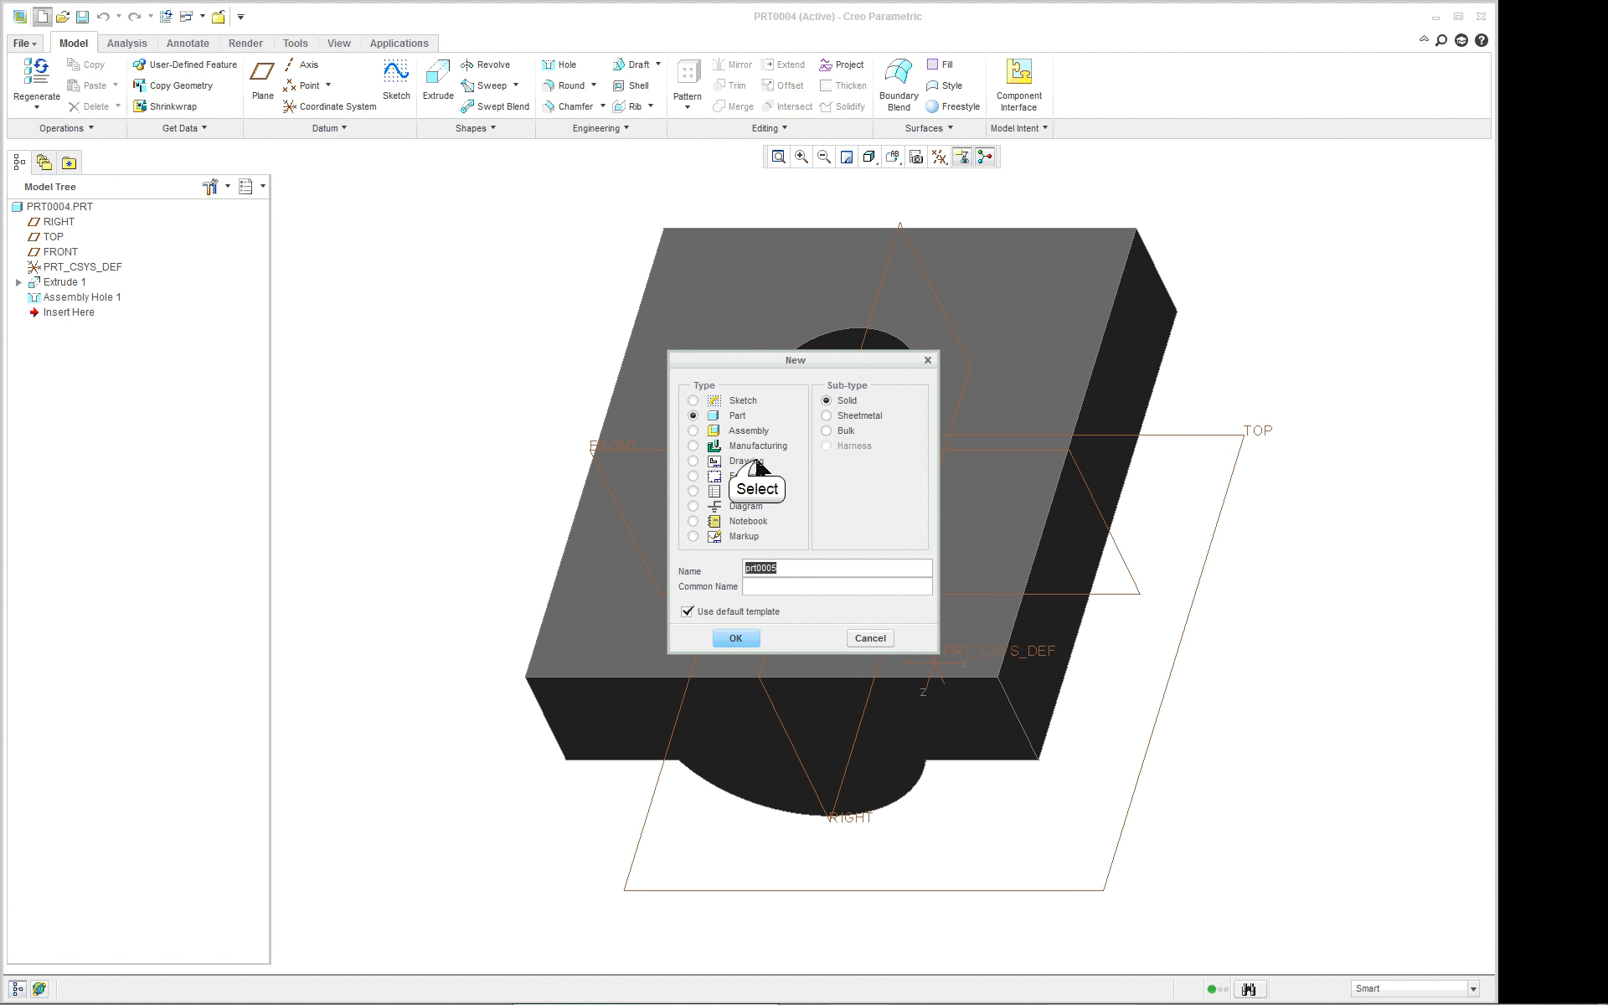
left_click(745, 460)
left_click(735, 638)
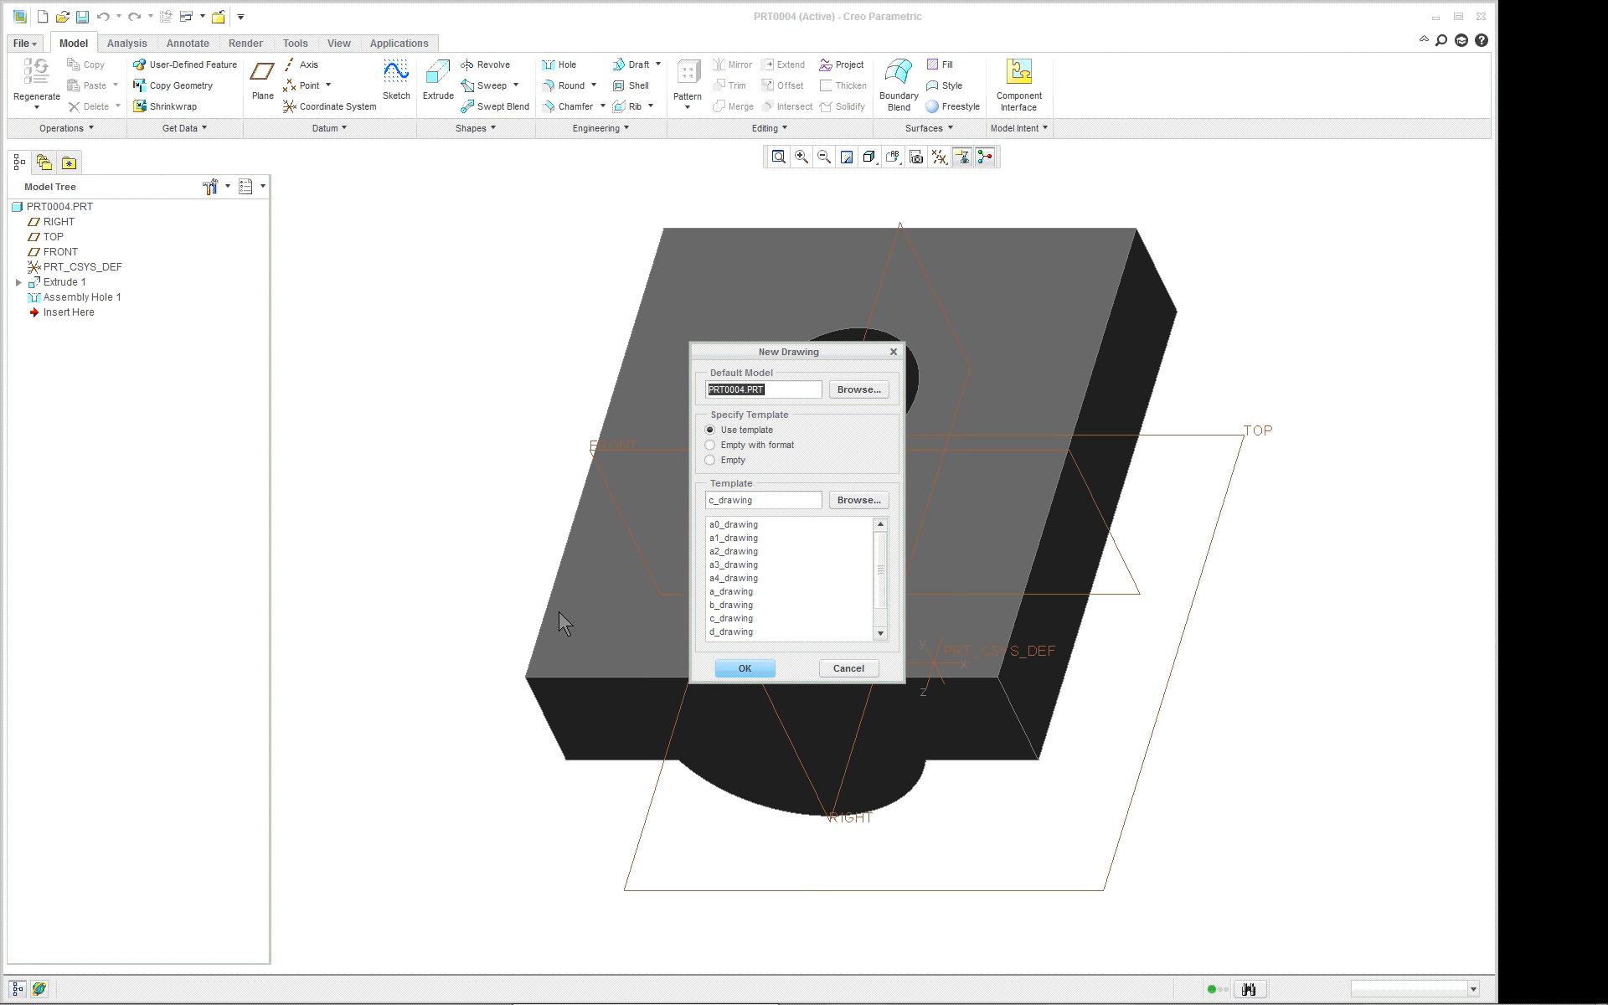
double_click(731, 604)
left_click(744, 668)
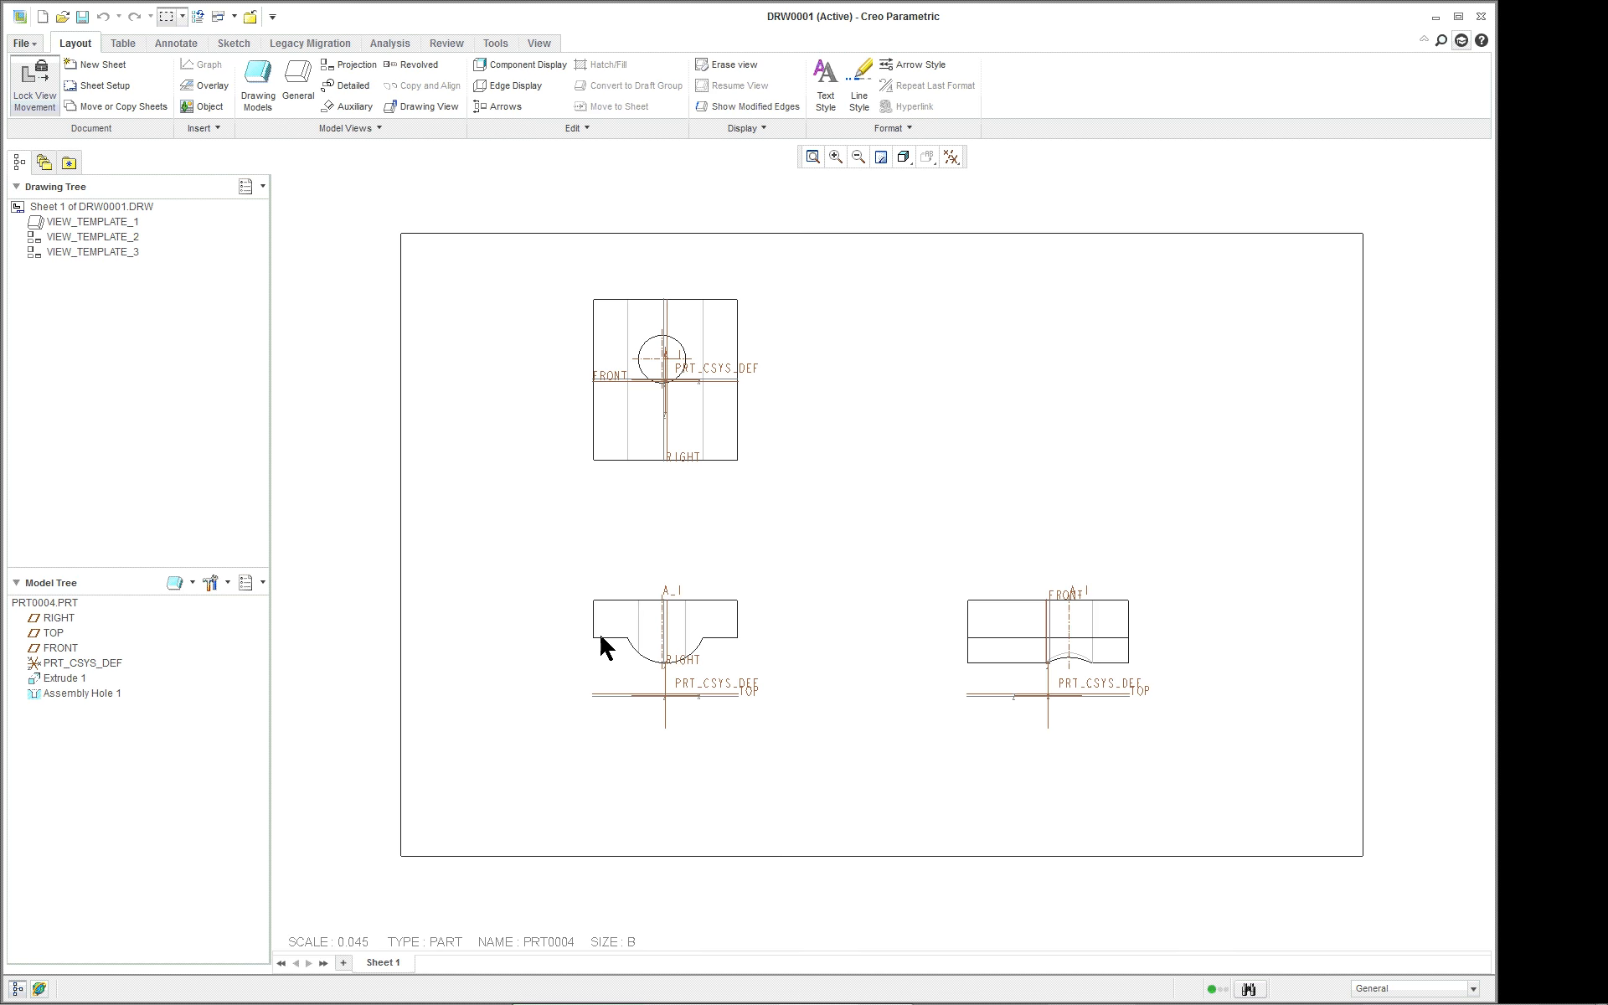
- Close the PRT0004 drawing, the part and the ASM0002 assembly windows
left_click(249, 14)
left_click(218, 17)
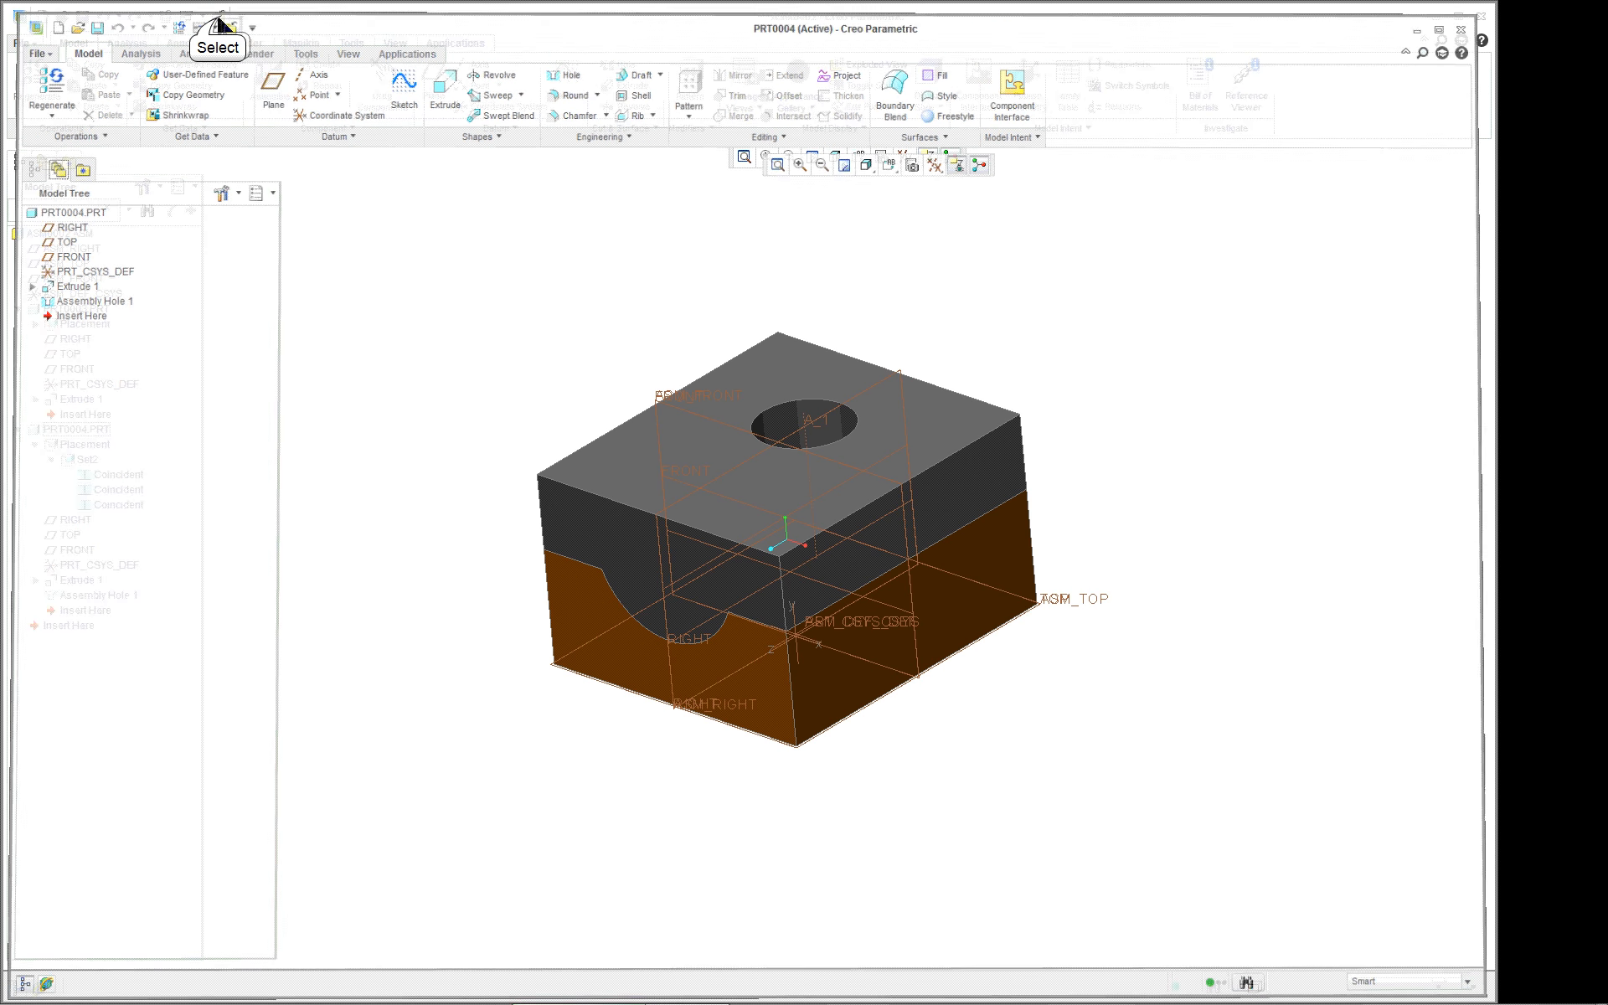
left_click(219, 17)
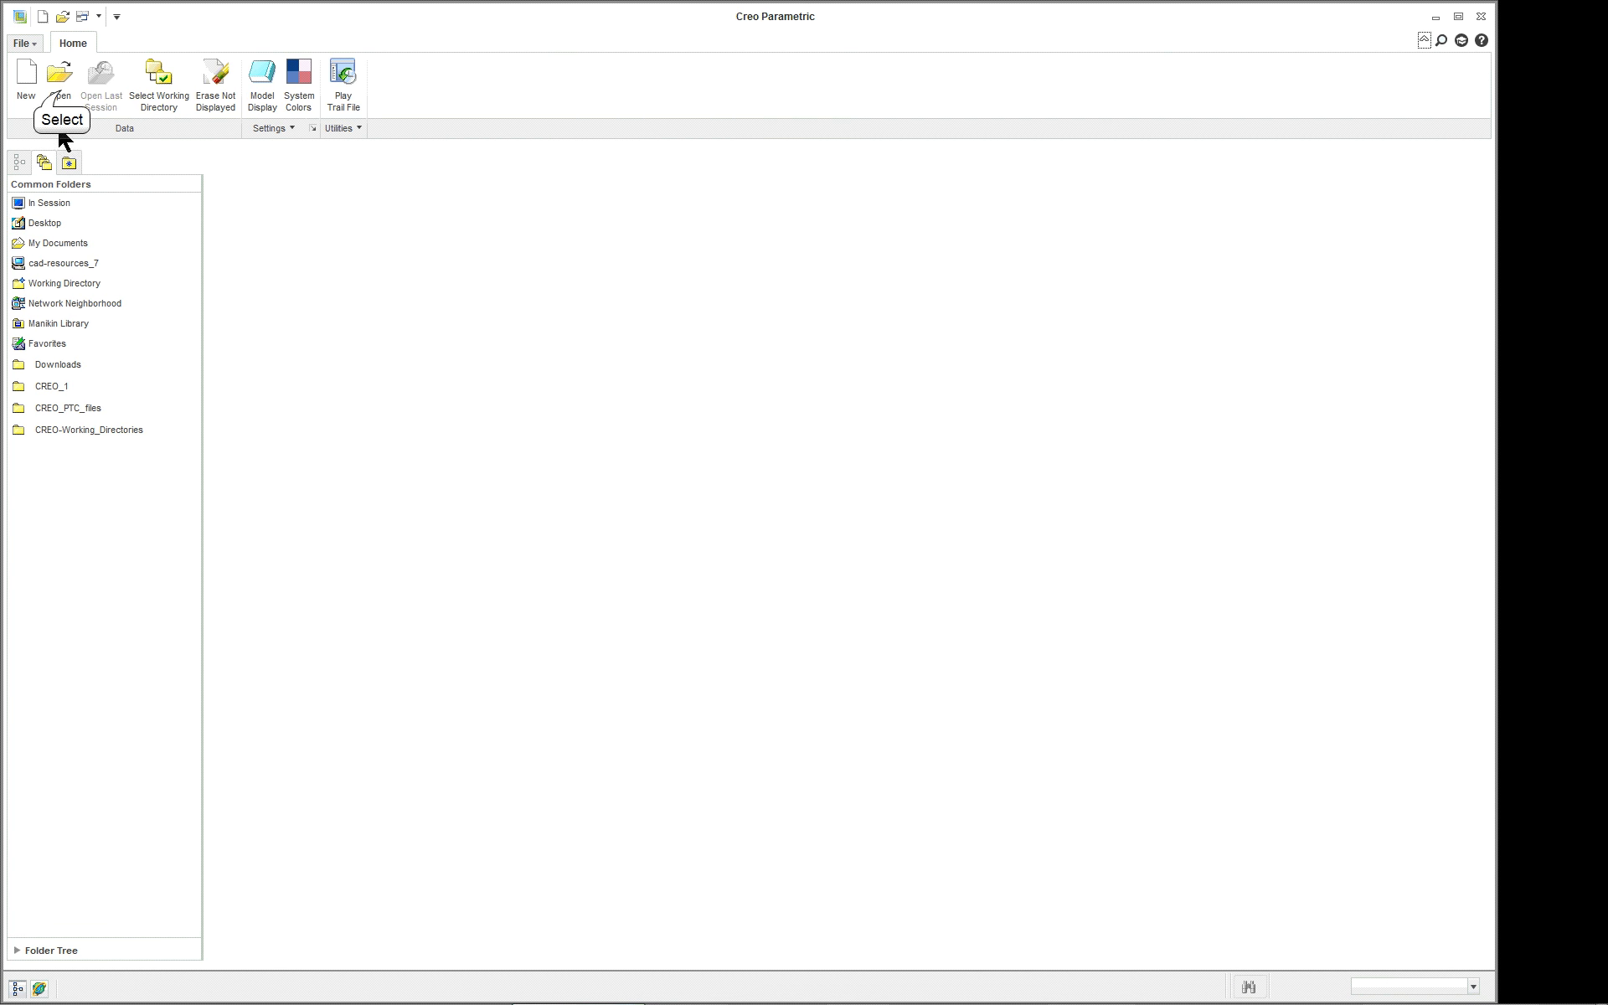
- Open asm0001.asm from the files in session
left_click(61, 88)
left_click(533, 390)
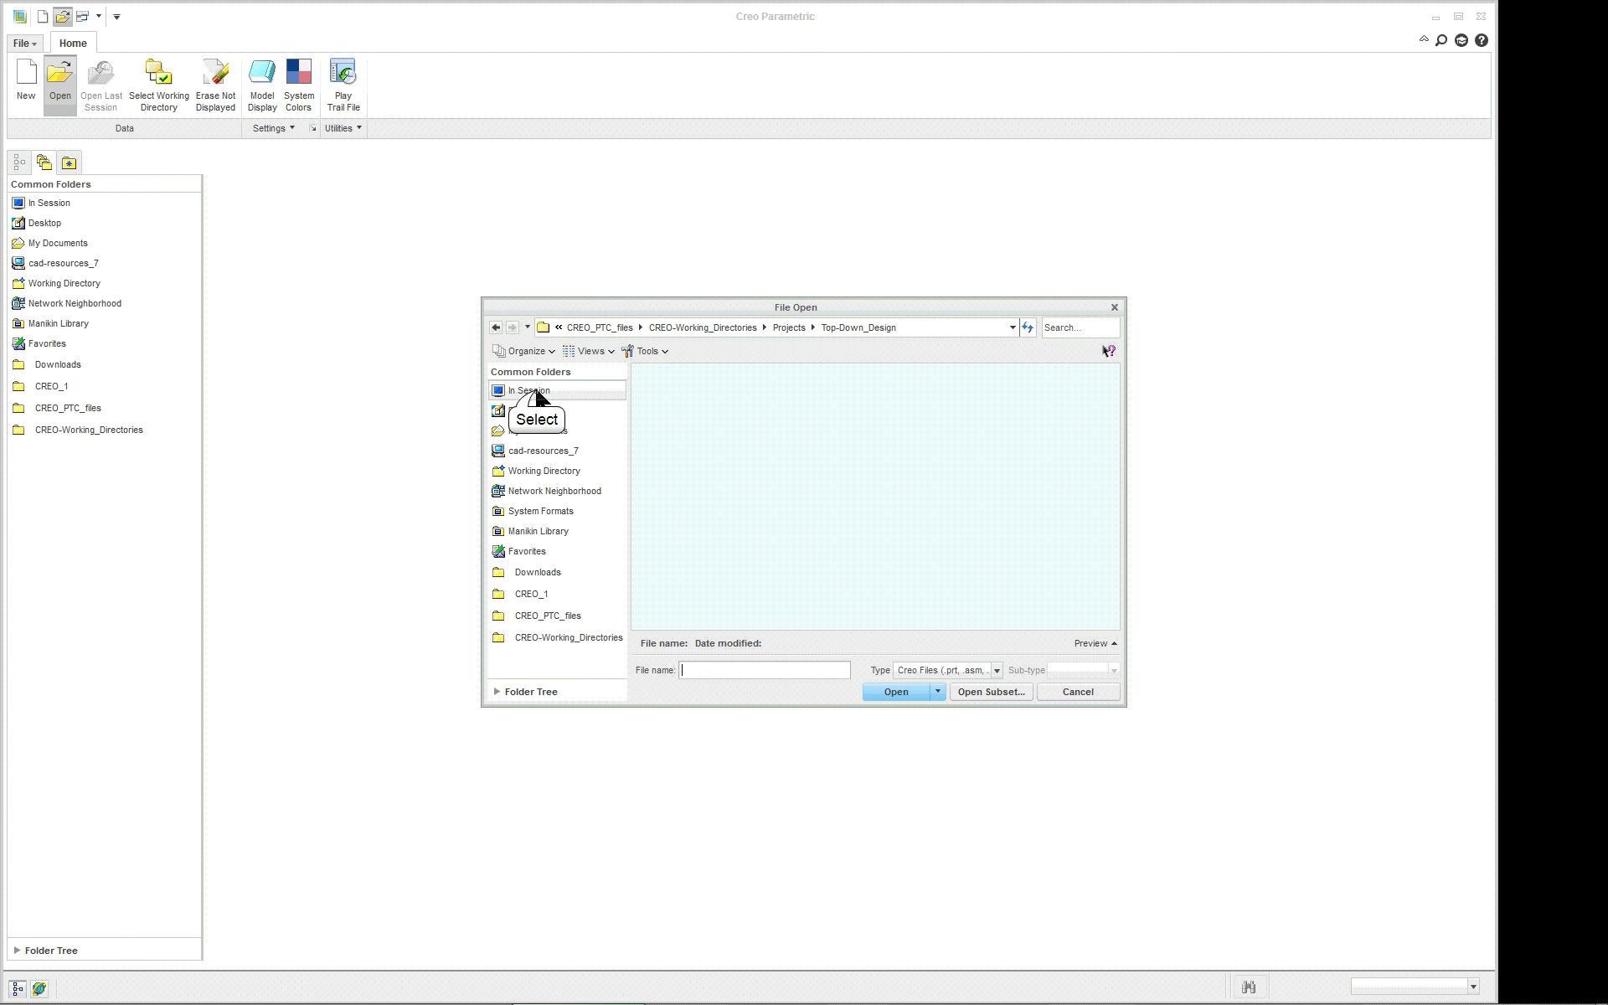
double_click(692, 374)
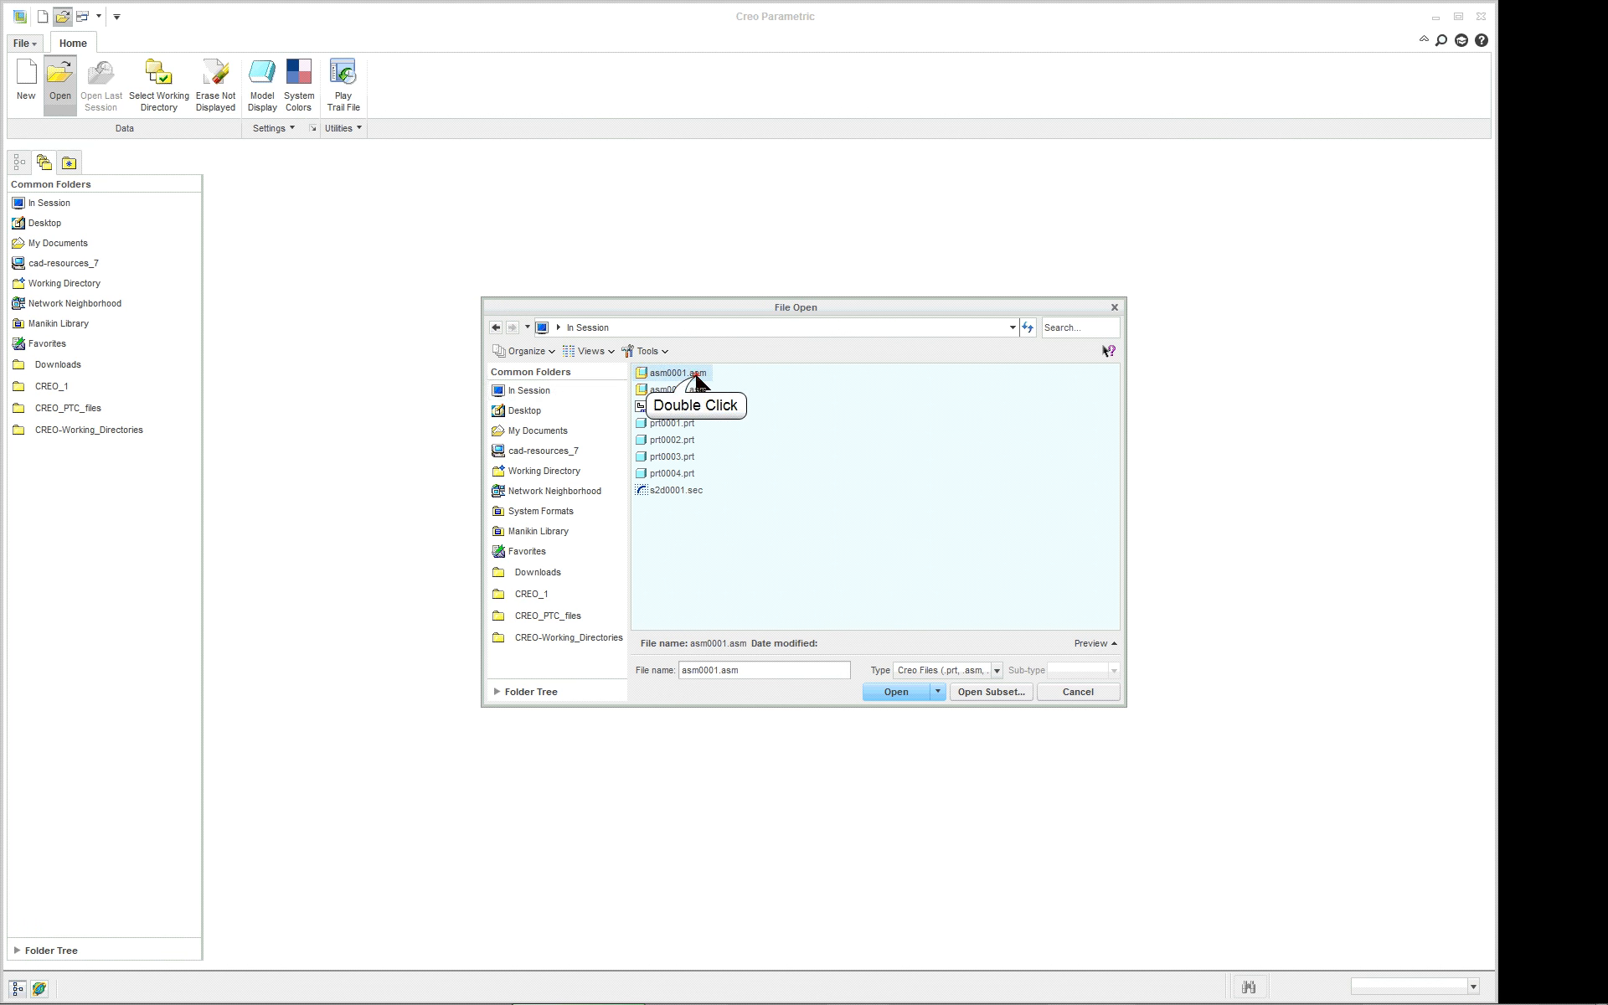
scroll(991, 495, "up", 3)
scroll(637, 483, "down", 2)
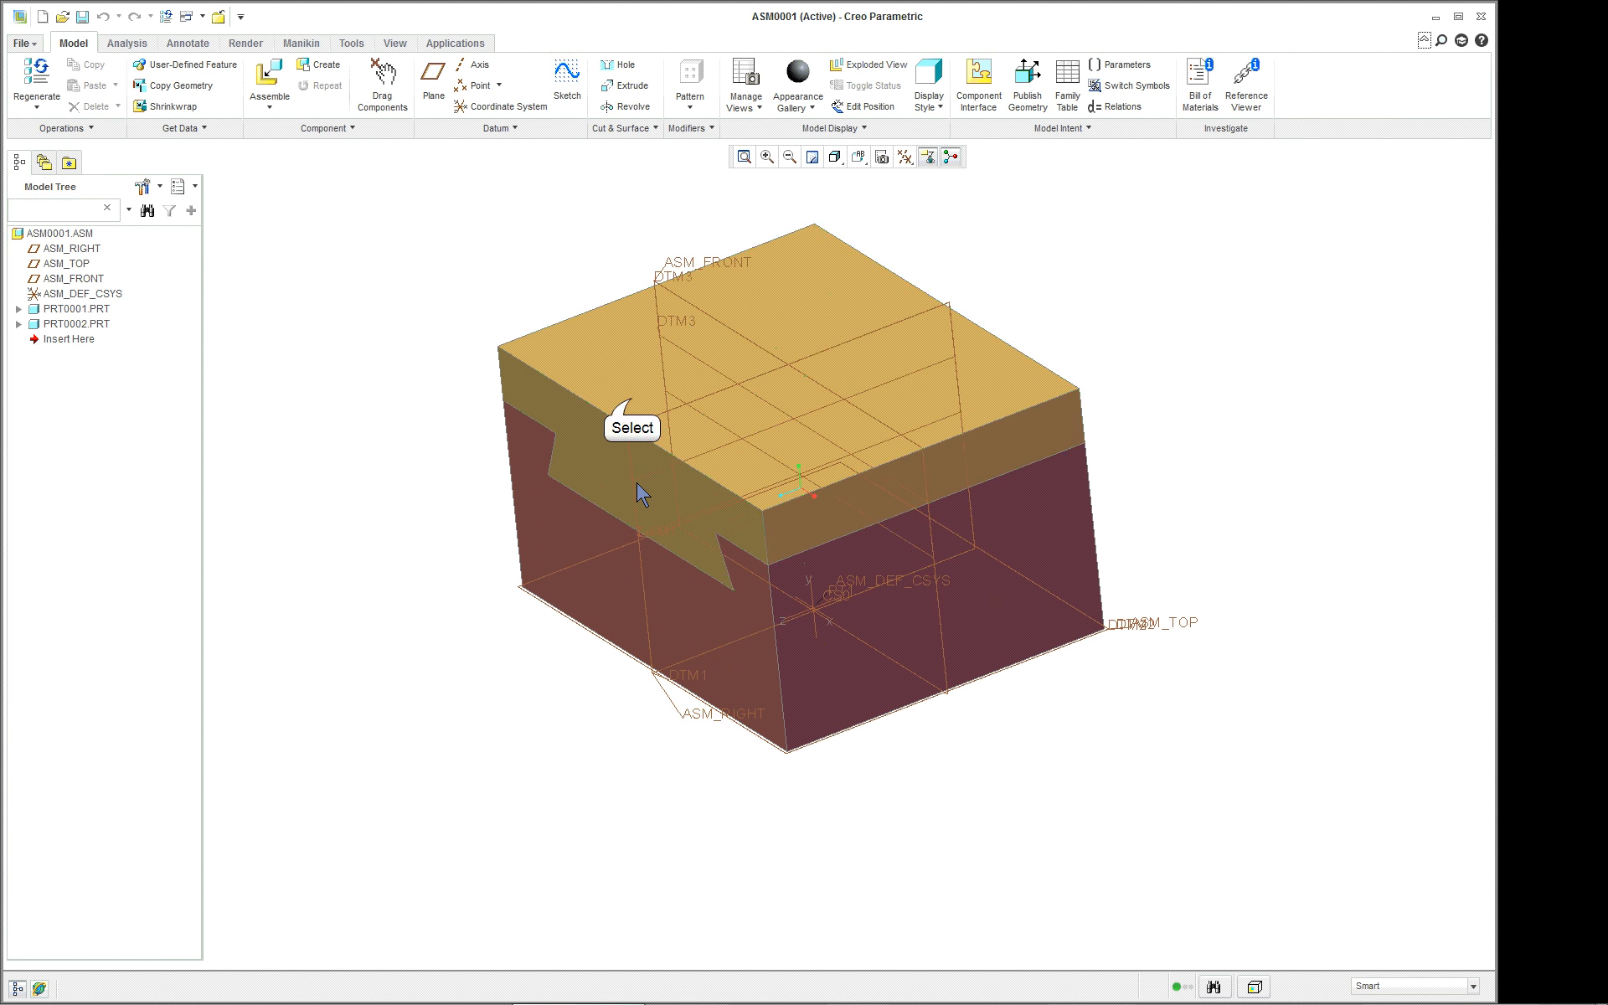
- Open the upper dovetail part, PRT0002, from the assembly in its own window
left_click(632, 400)
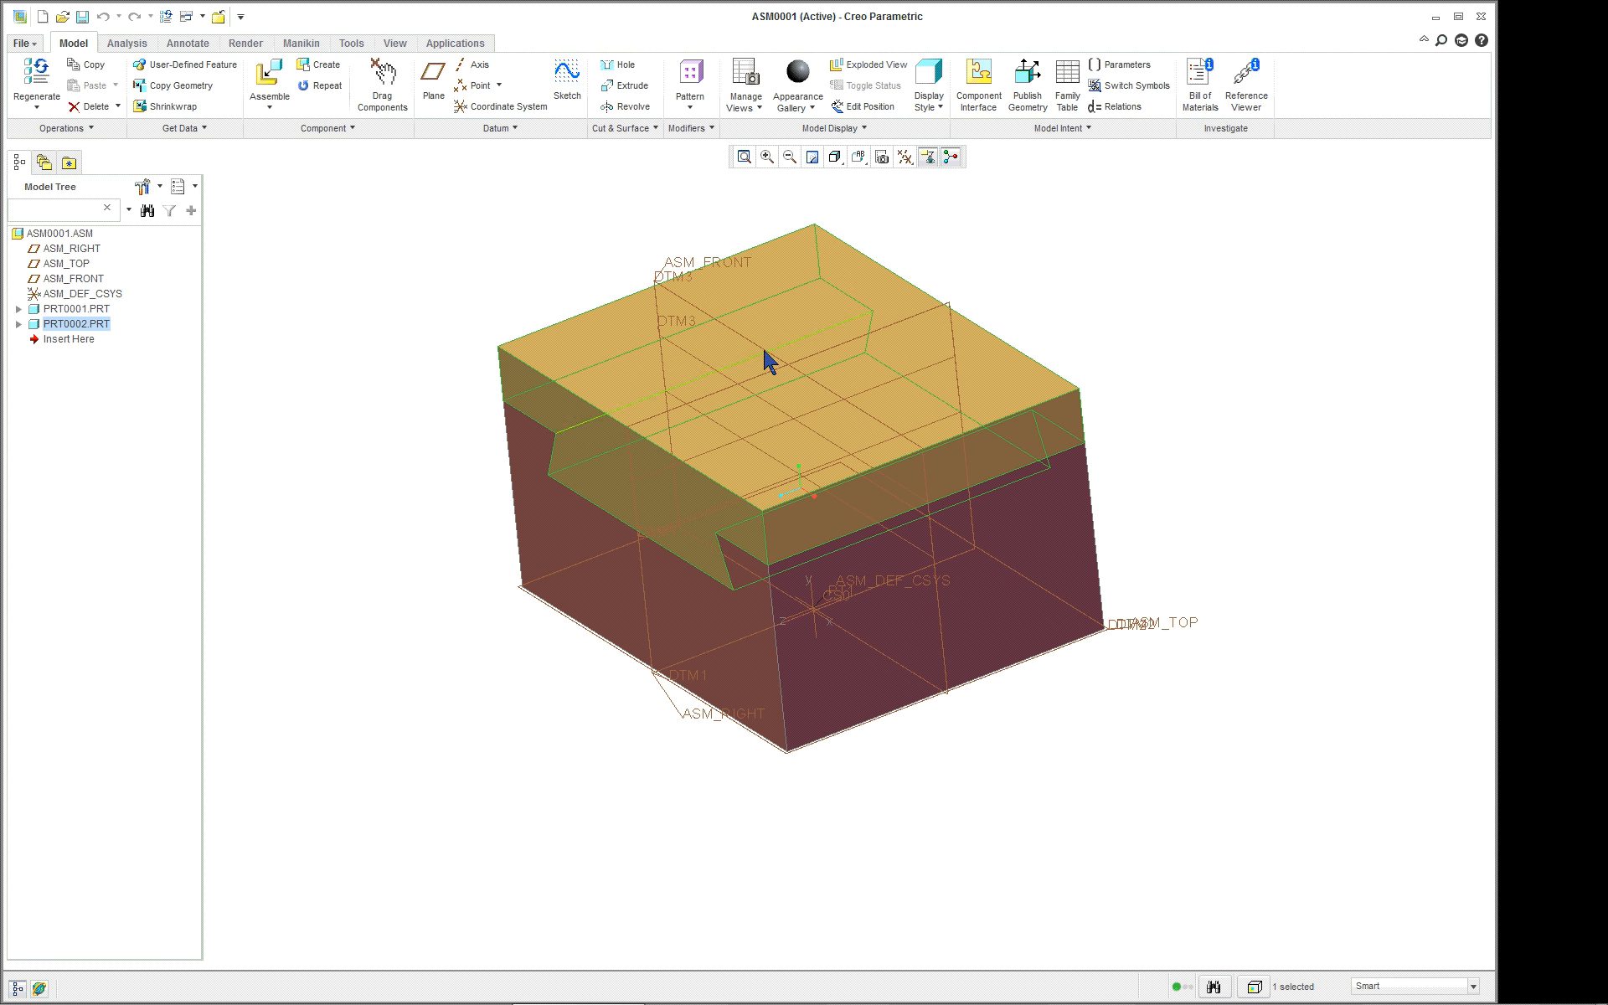
right_click(580, 524)
left_click(375, 361)
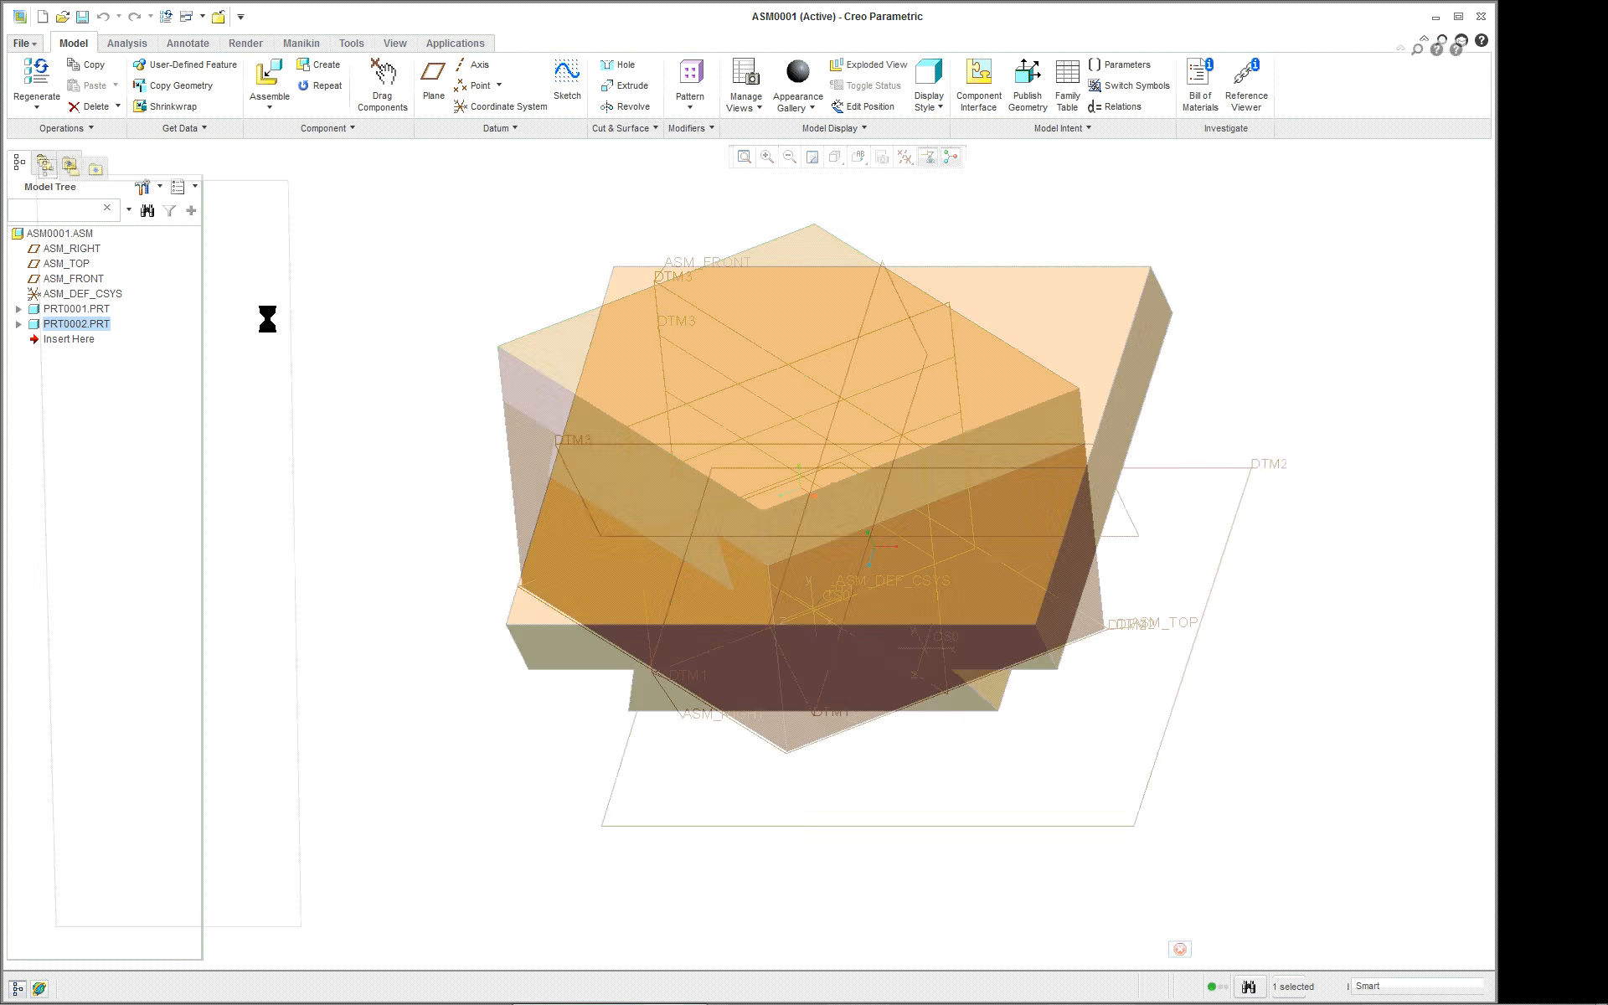
- Create a drawing of PRT0002 with the b_drawing template, then close the template report and the drawing
left_click(42, 17)
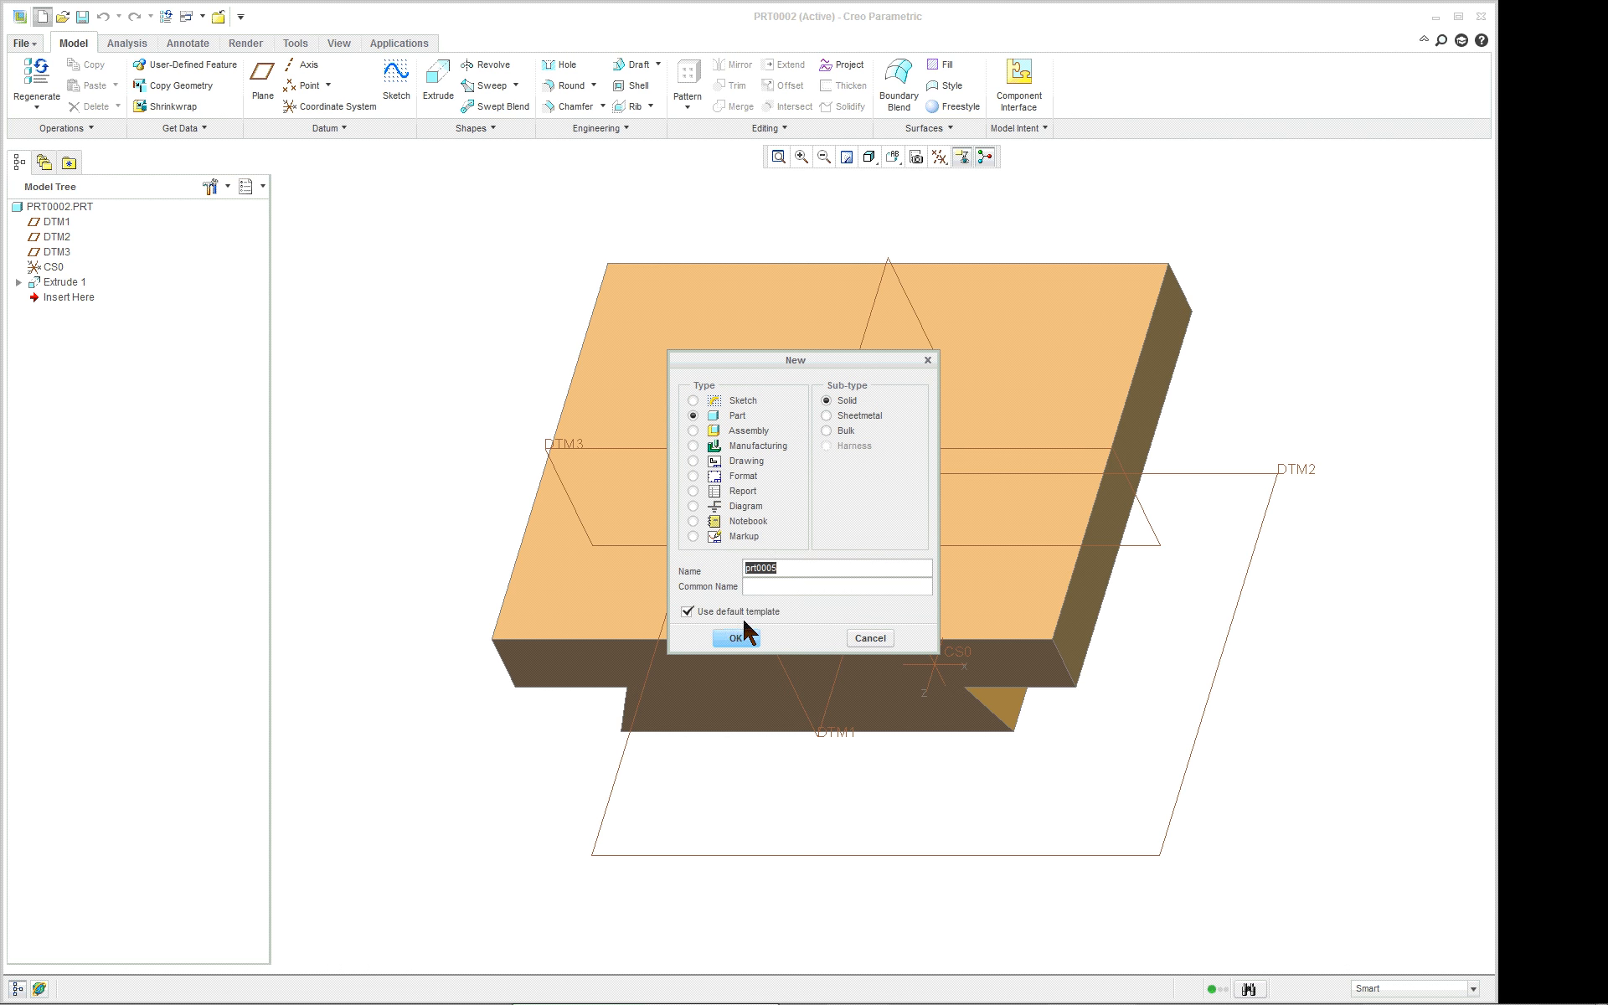
left_click(740, 466)
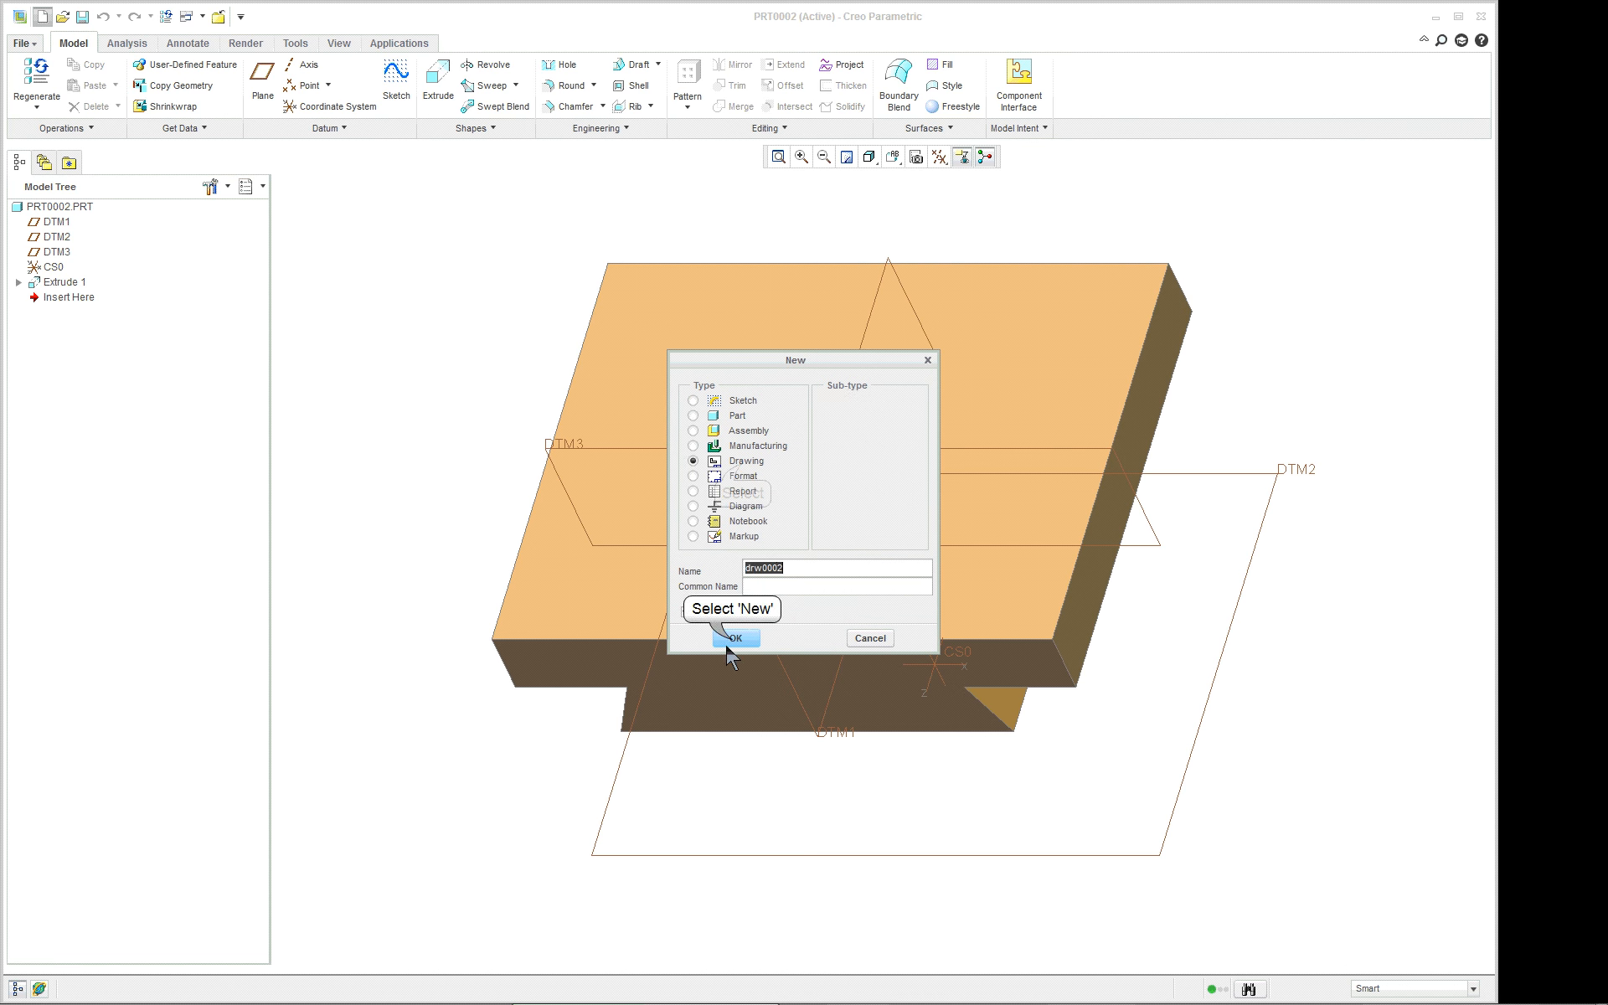
left_click(735, 638)
left_click(740, 594)
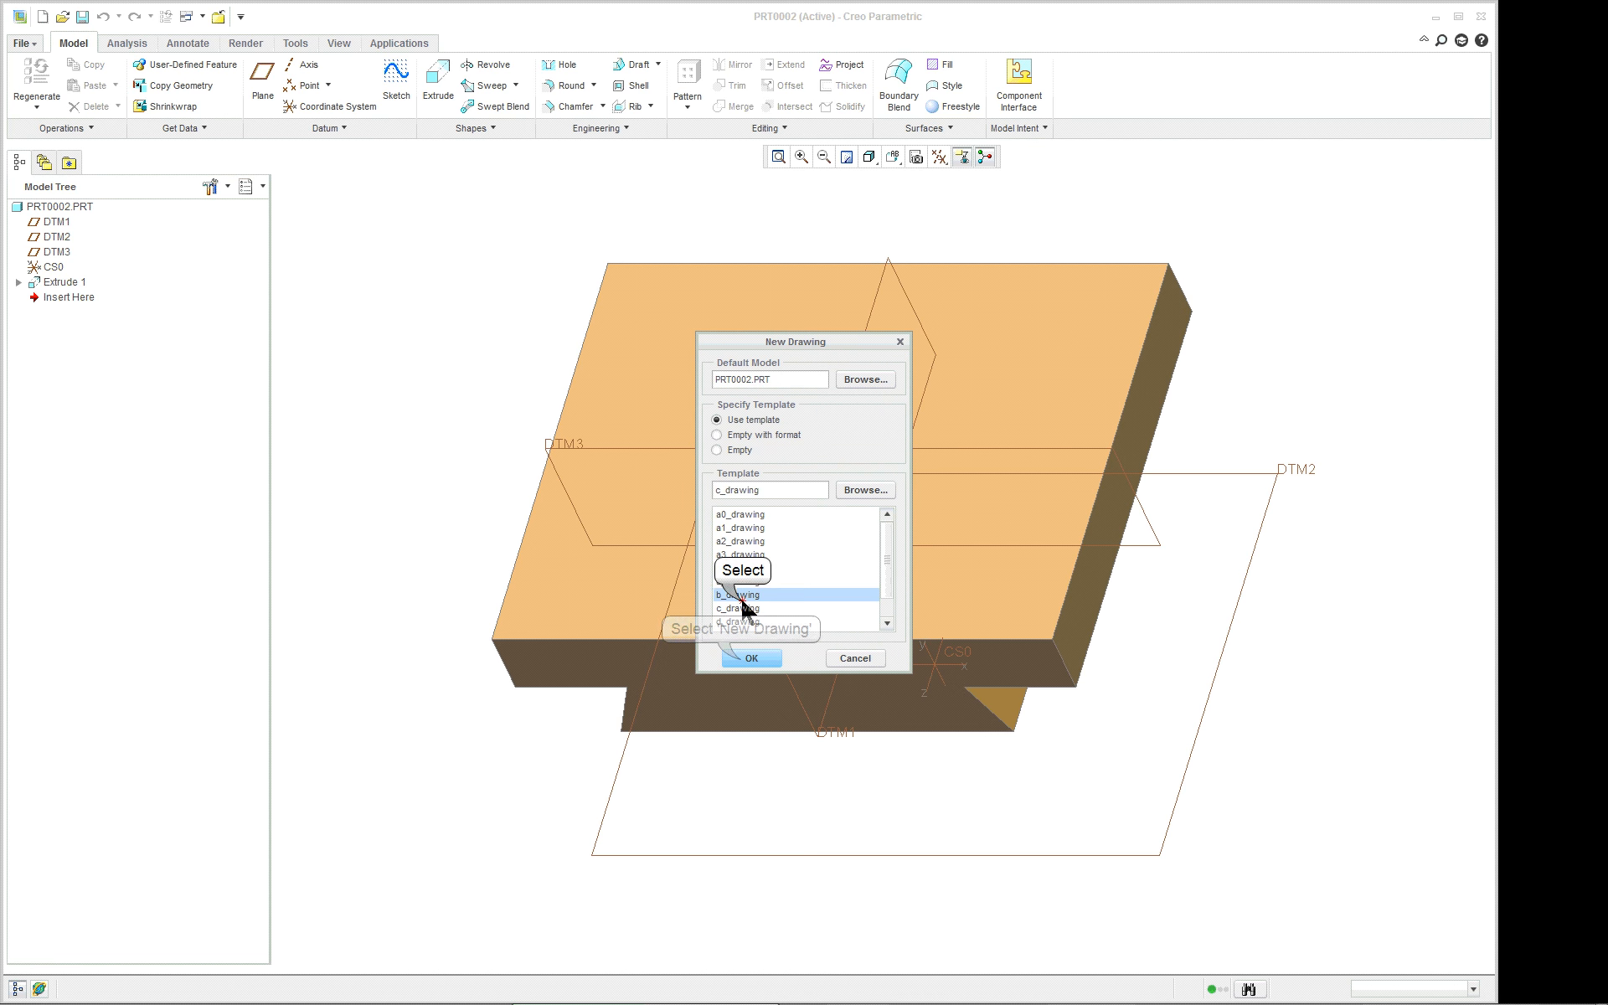
left_click(743, 660)
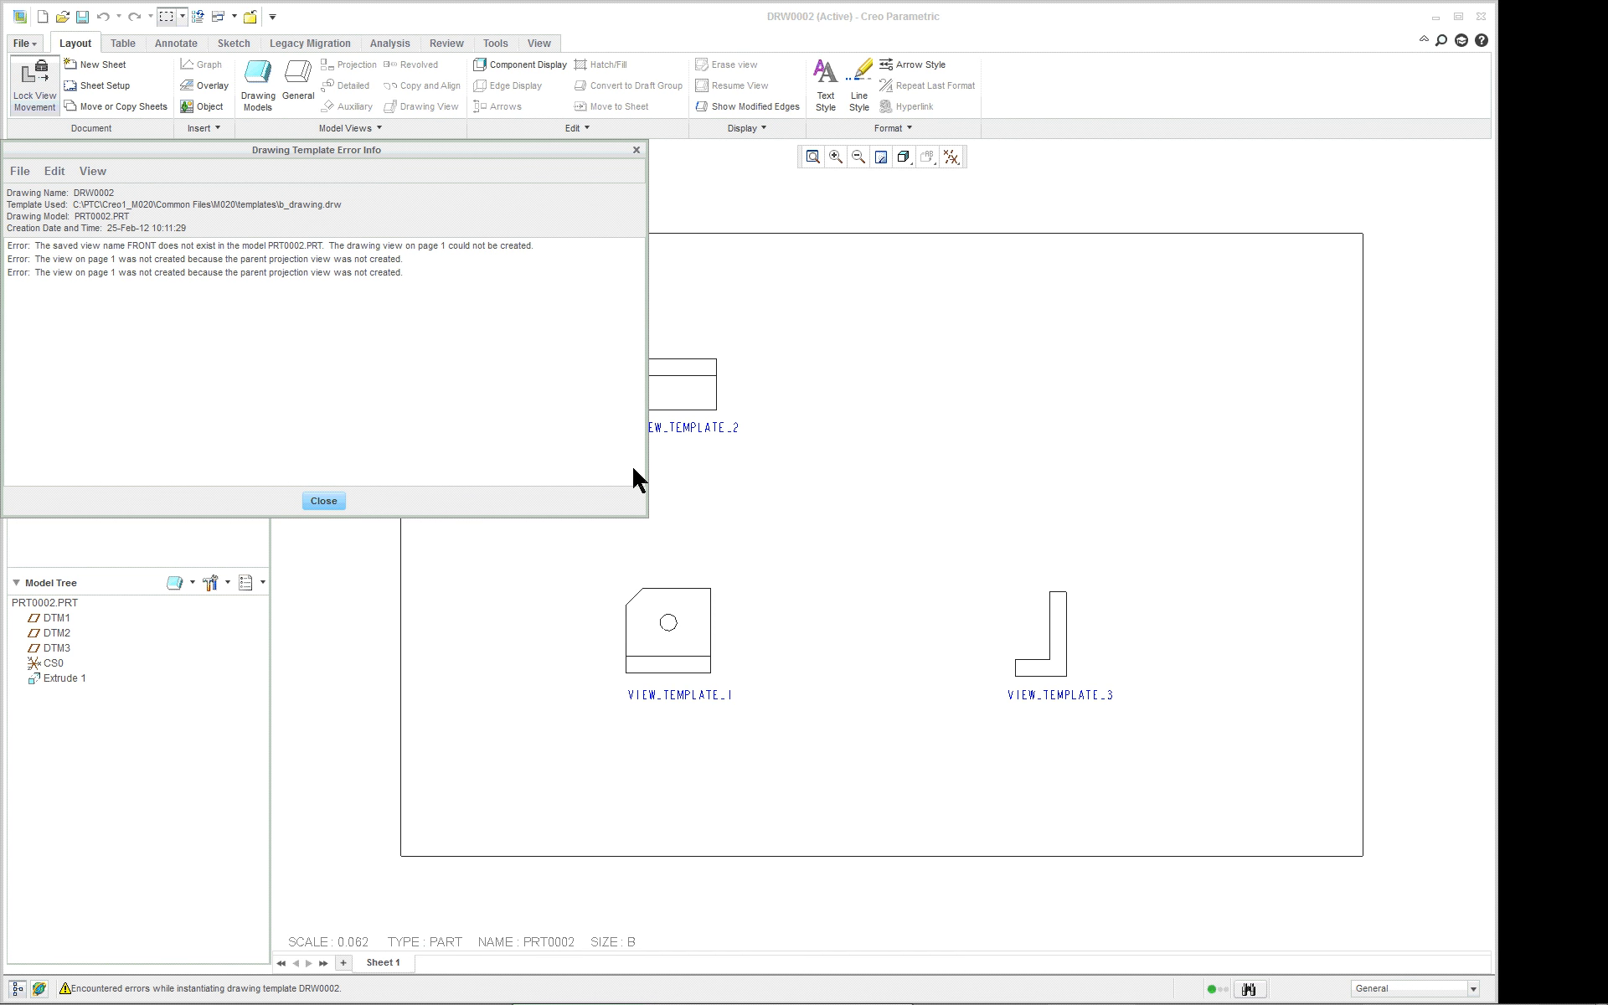
left_click(323, 500)
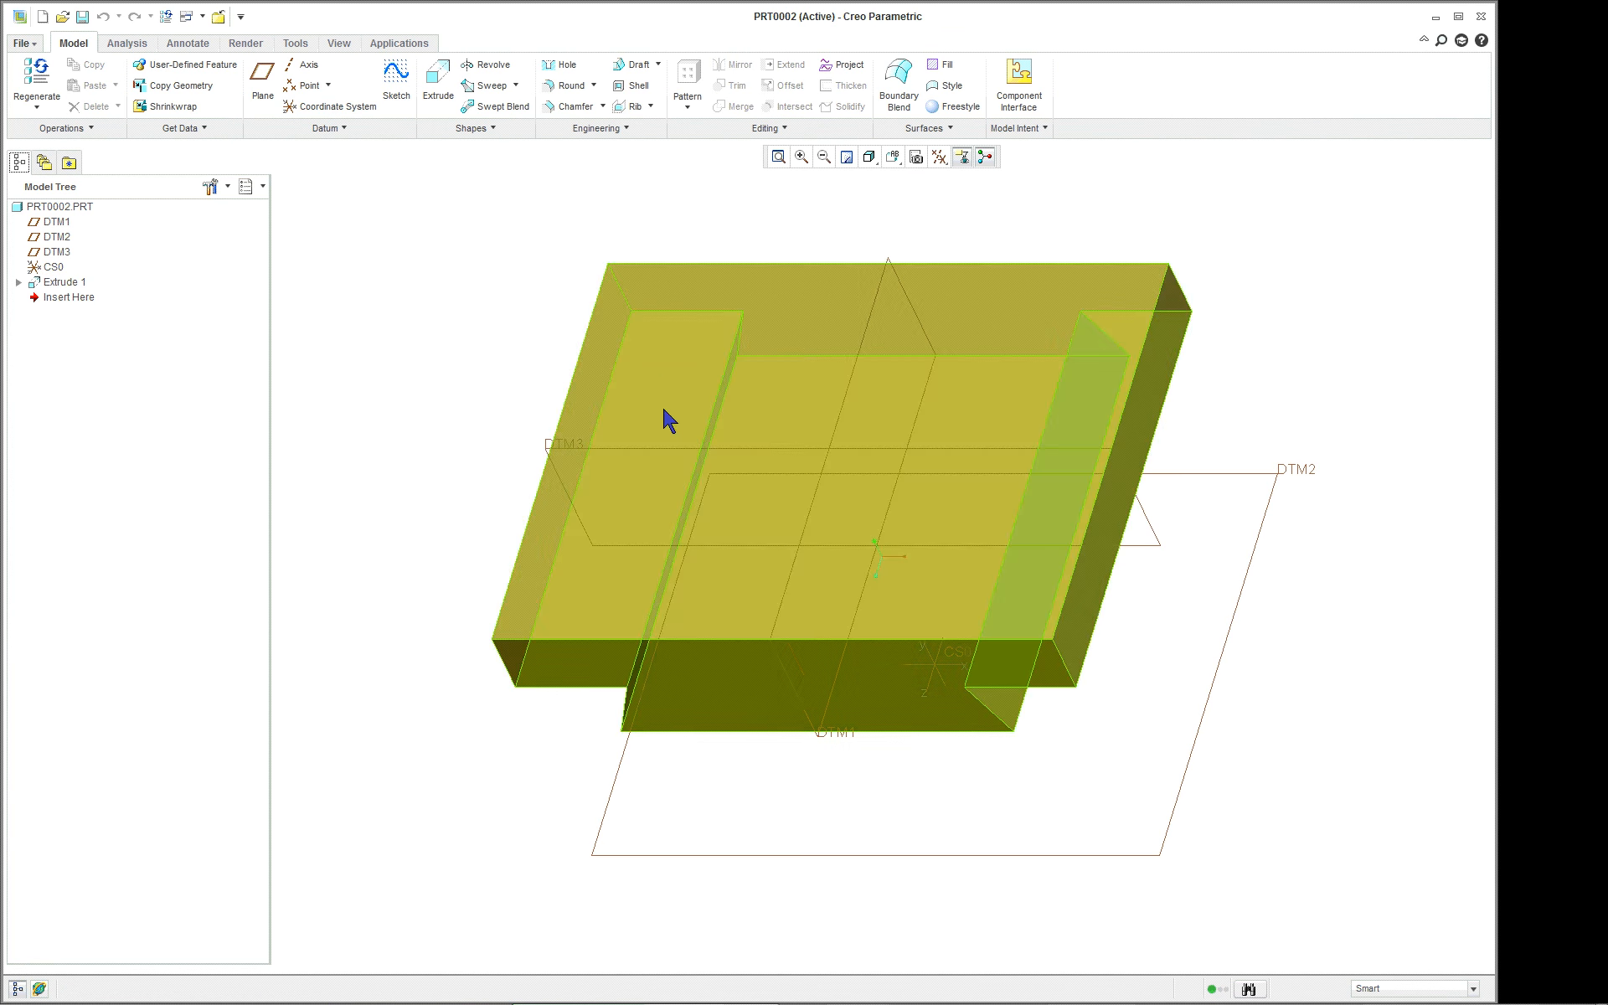
- Reorient PRT0002 by reference, with the dovetail end face as Front and the large upper face as Top
left_click(892, 159)
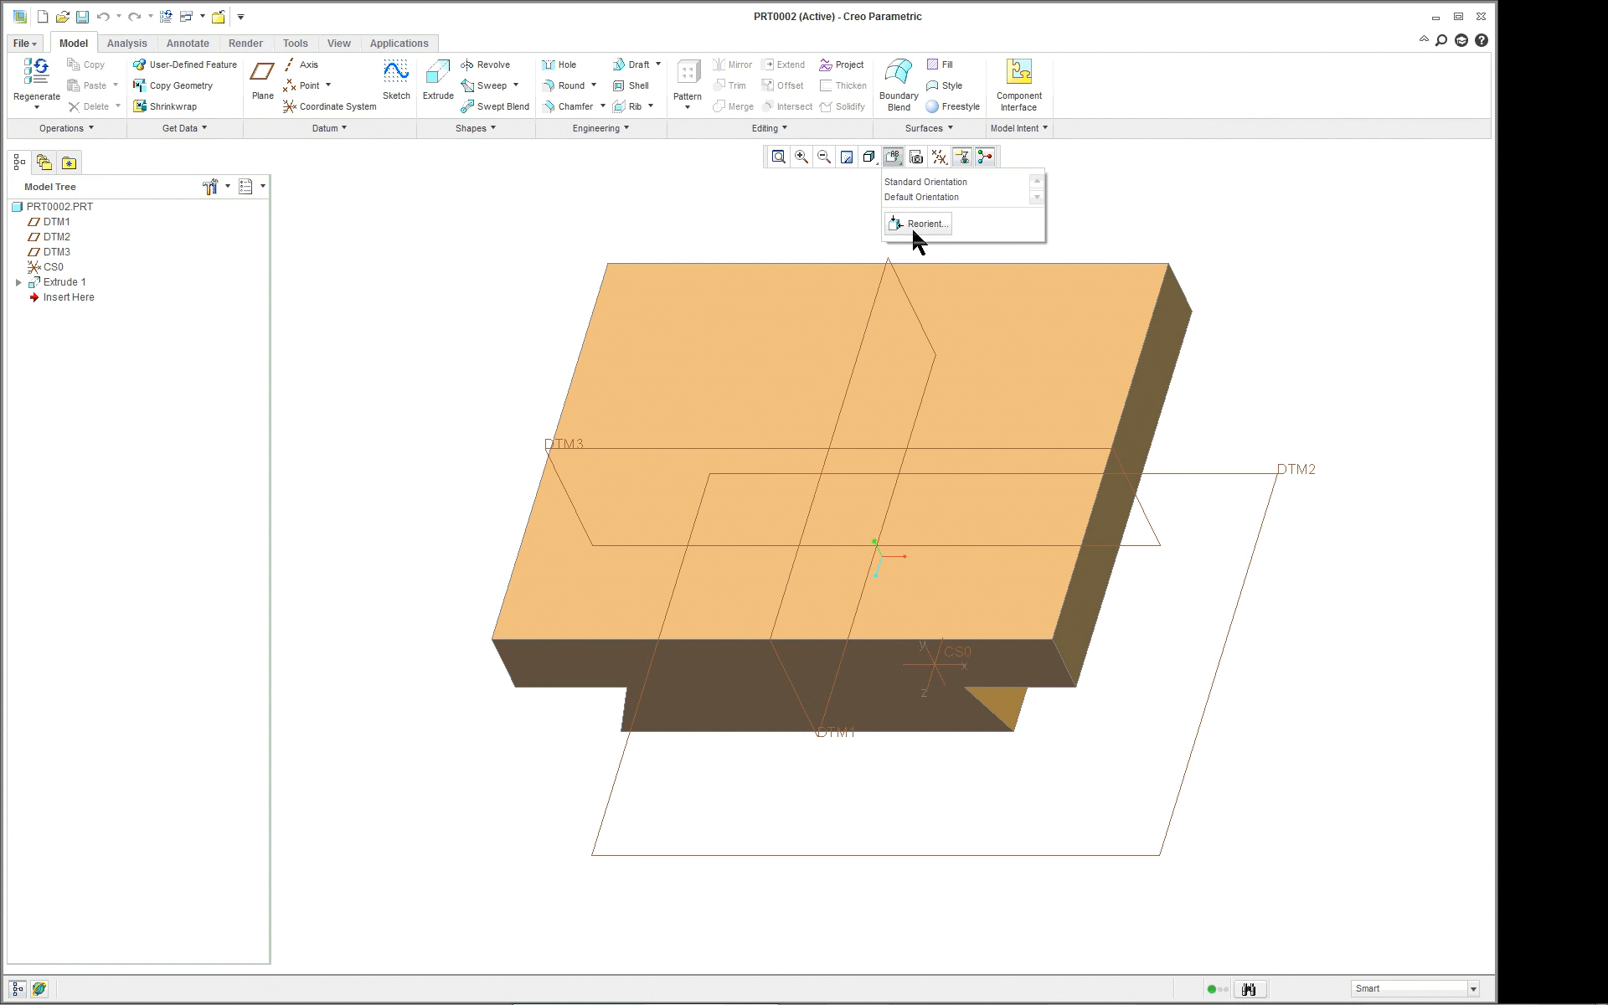
left_click(926, 223)
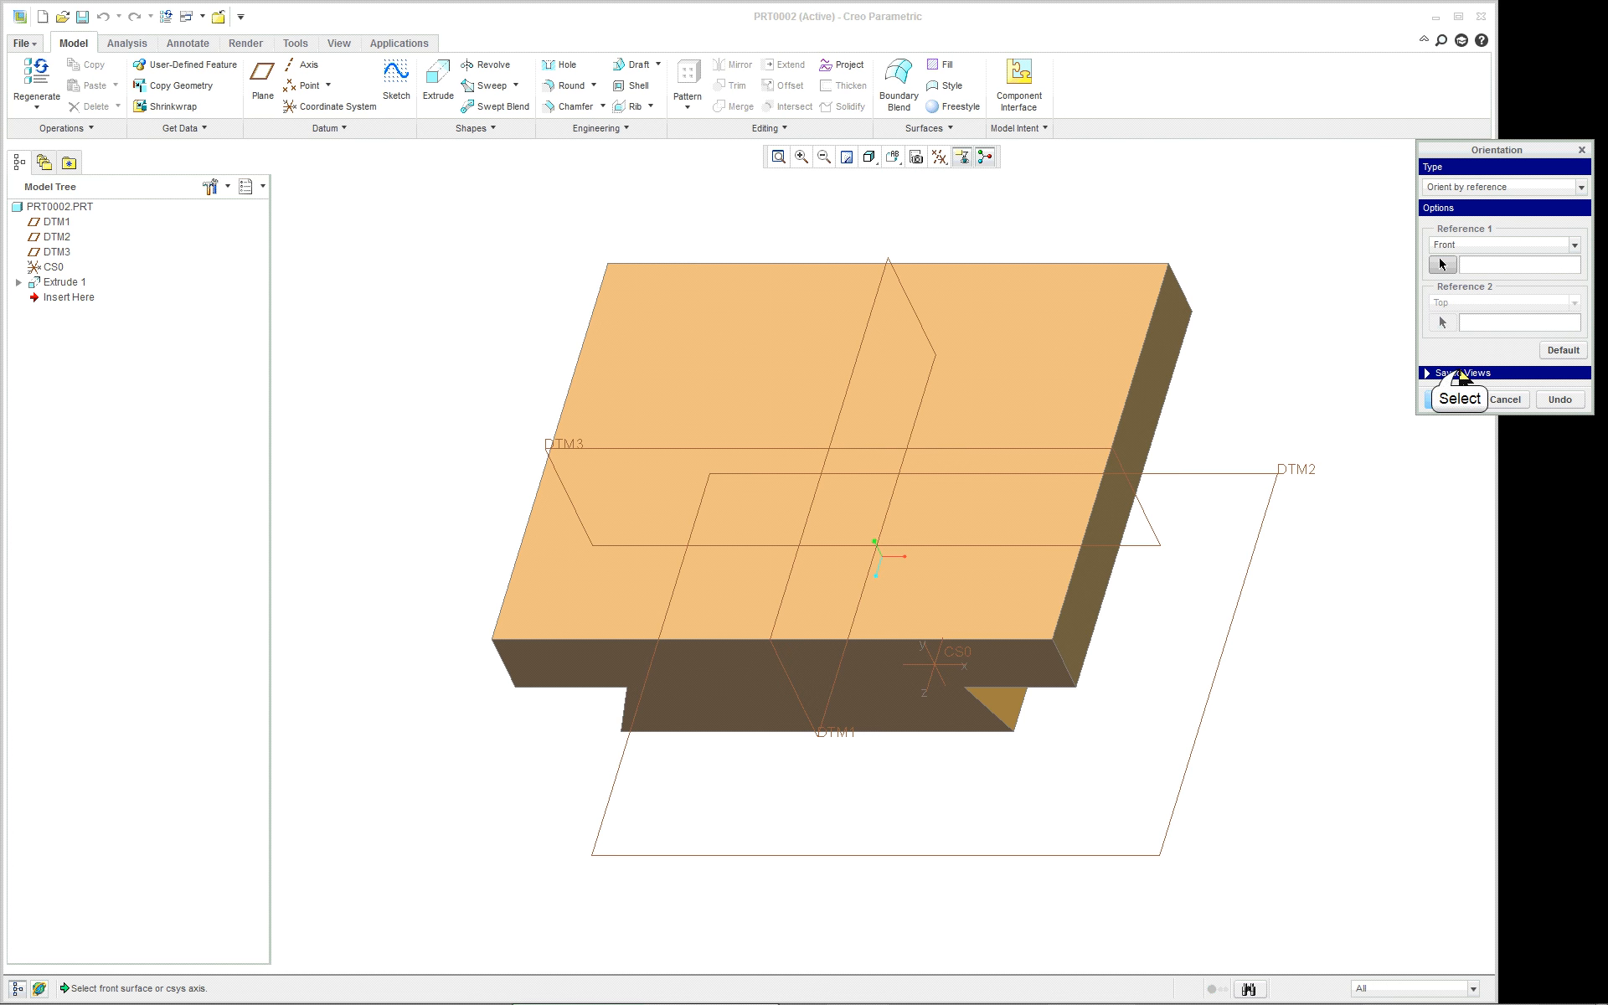
left_click(1462, 373)
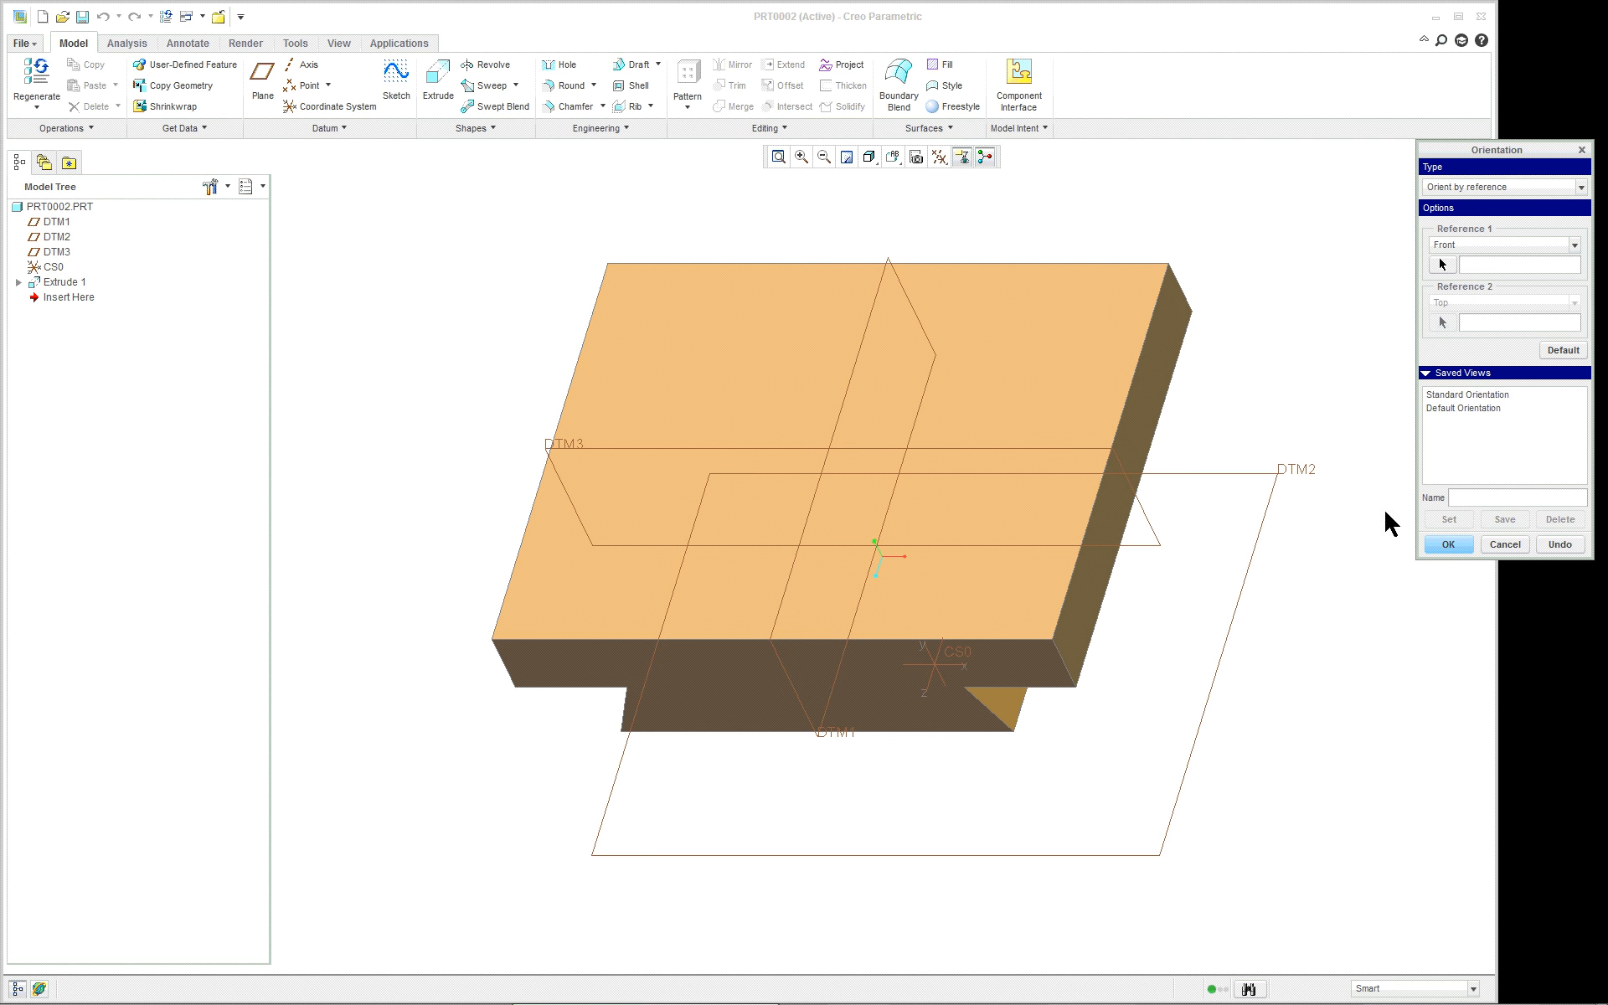
left_click(866, 687)
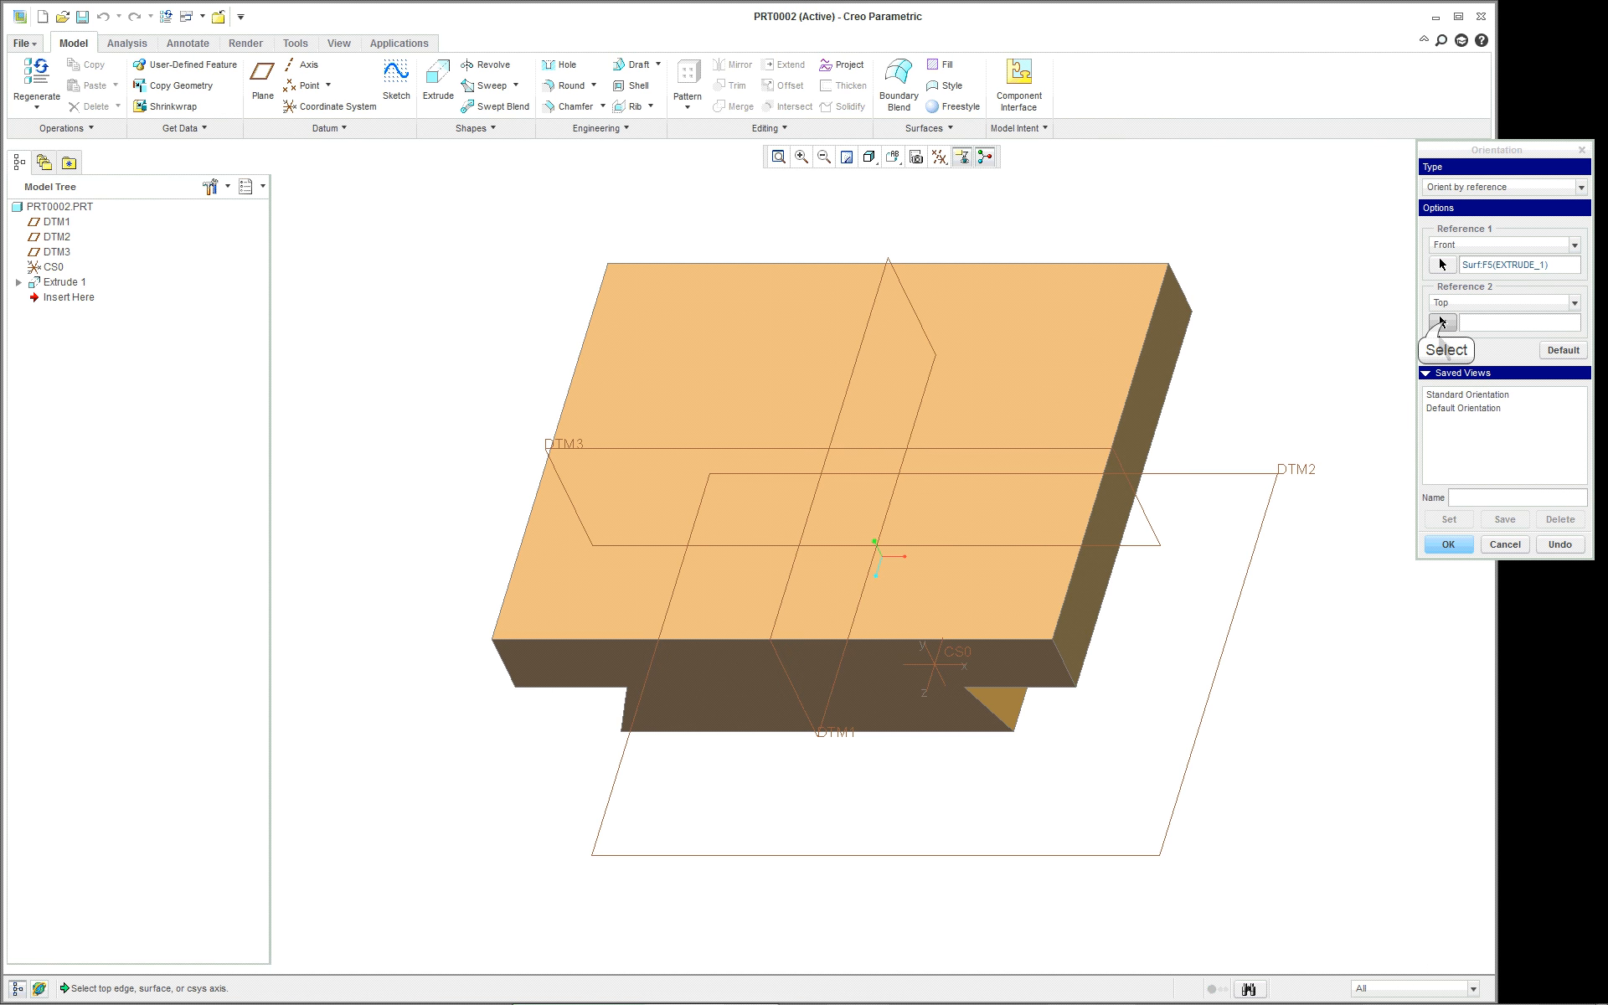
left_click(1057, 424)
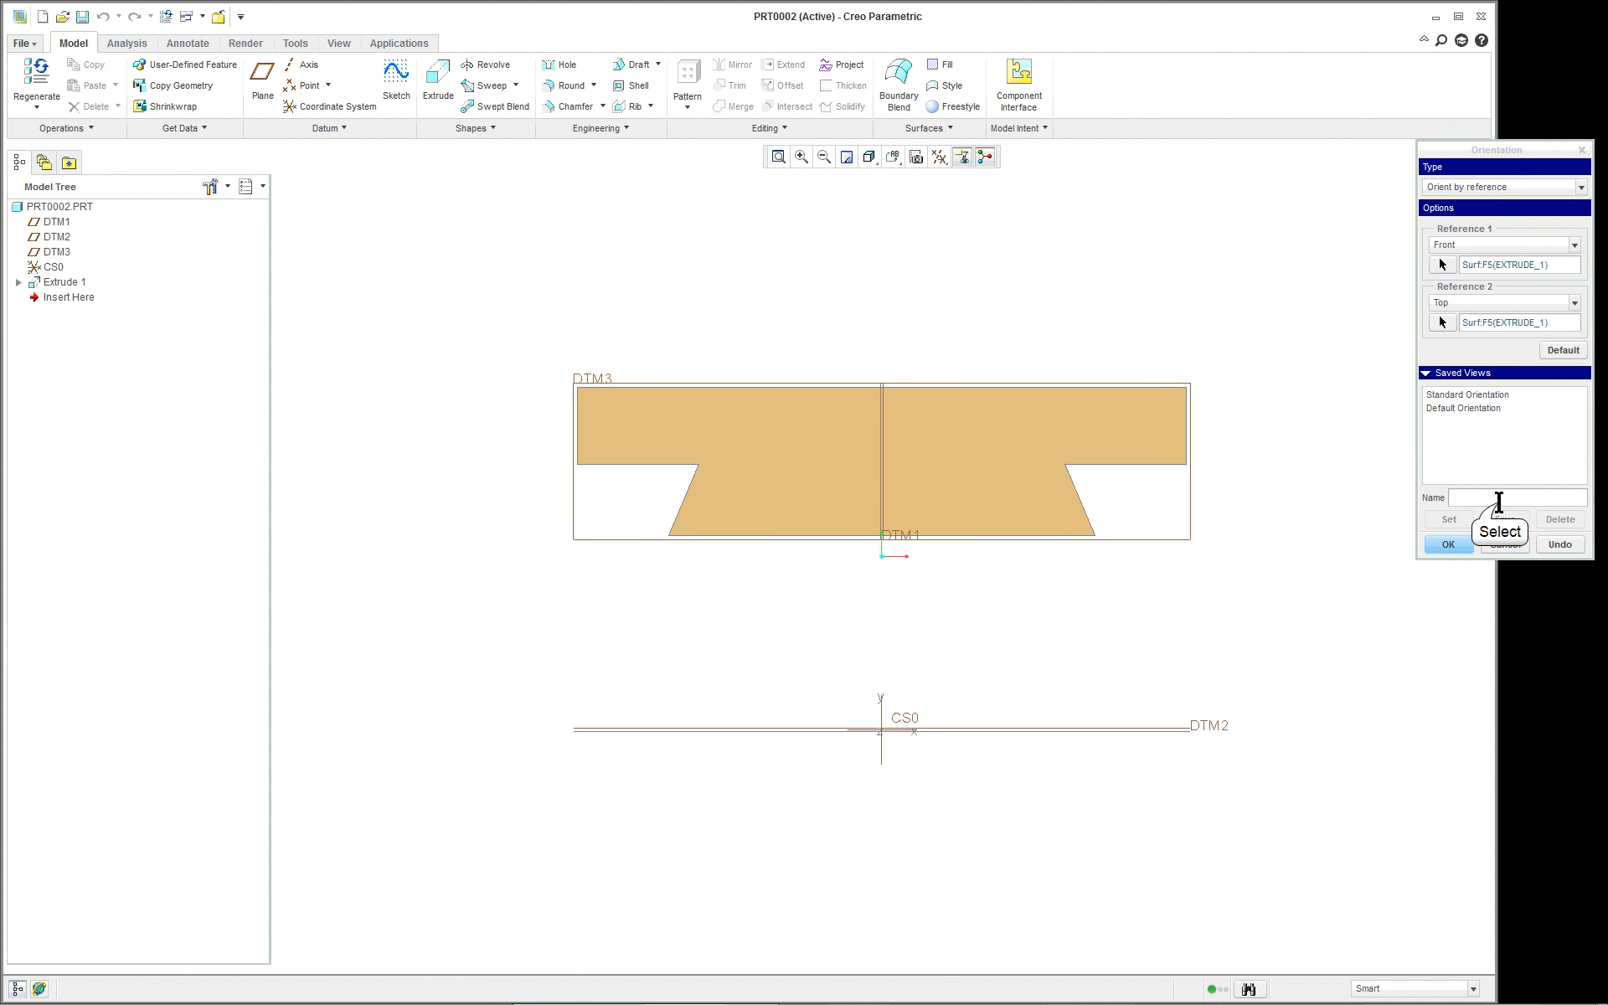
- Save the current orientation as a view named FRONT and return the part to its default orientation
left_click(1498, 499)
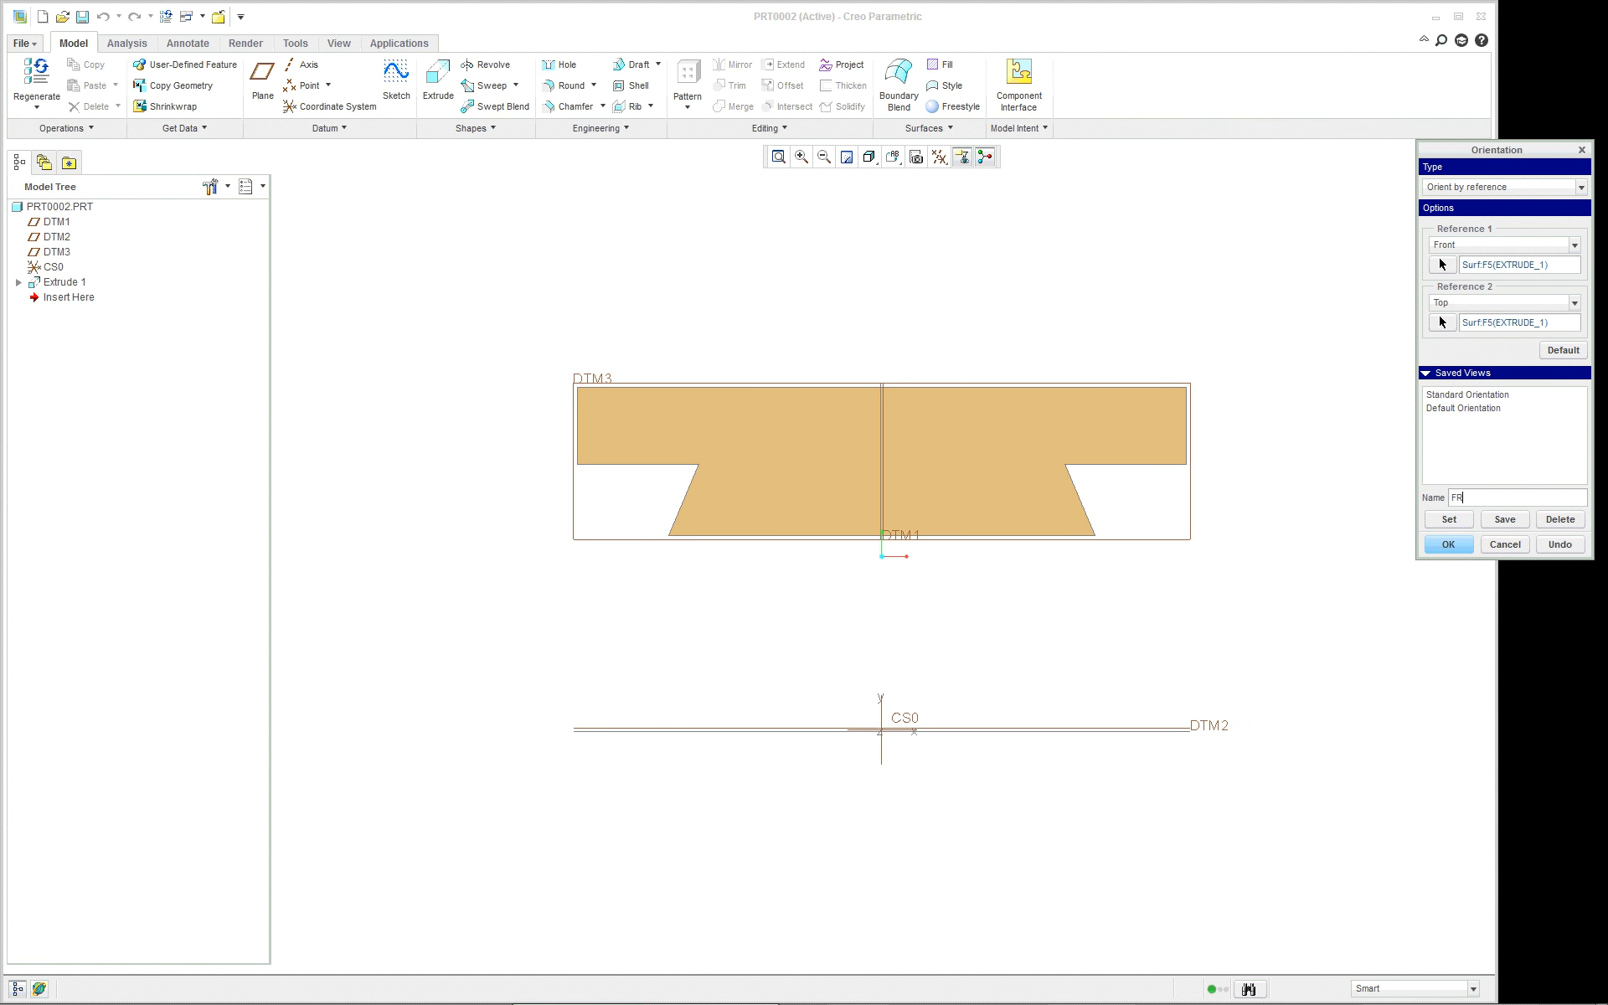
left_click(1506, 521)
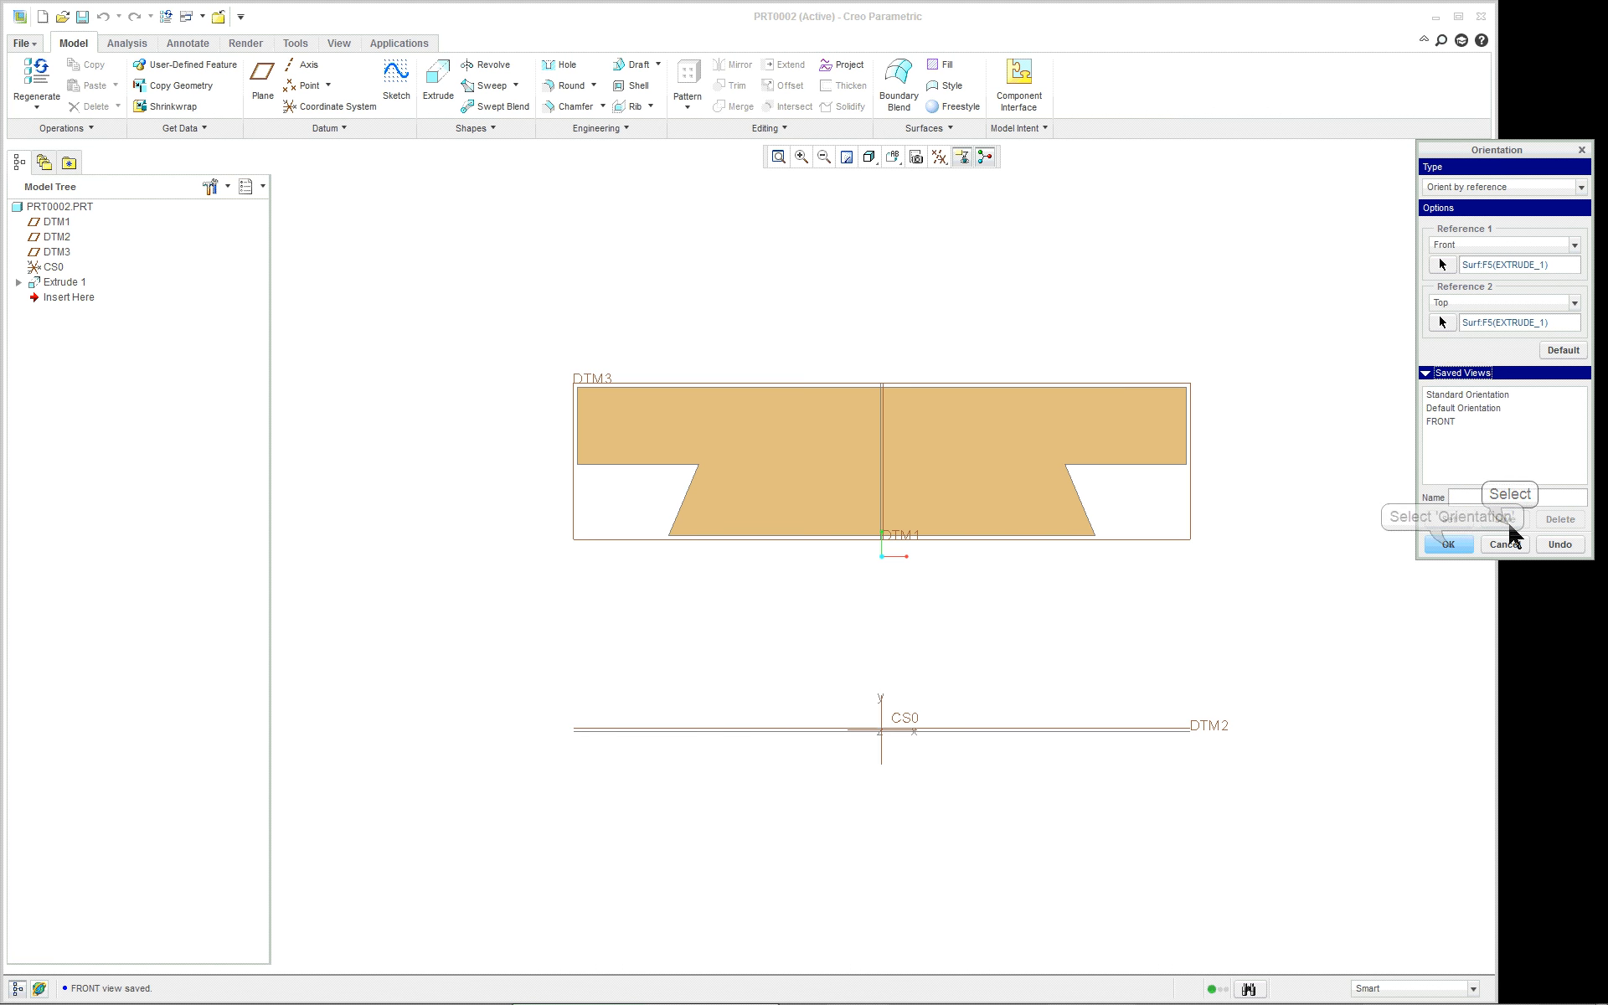
left_click(1448, 544)
key("ctrl+d")
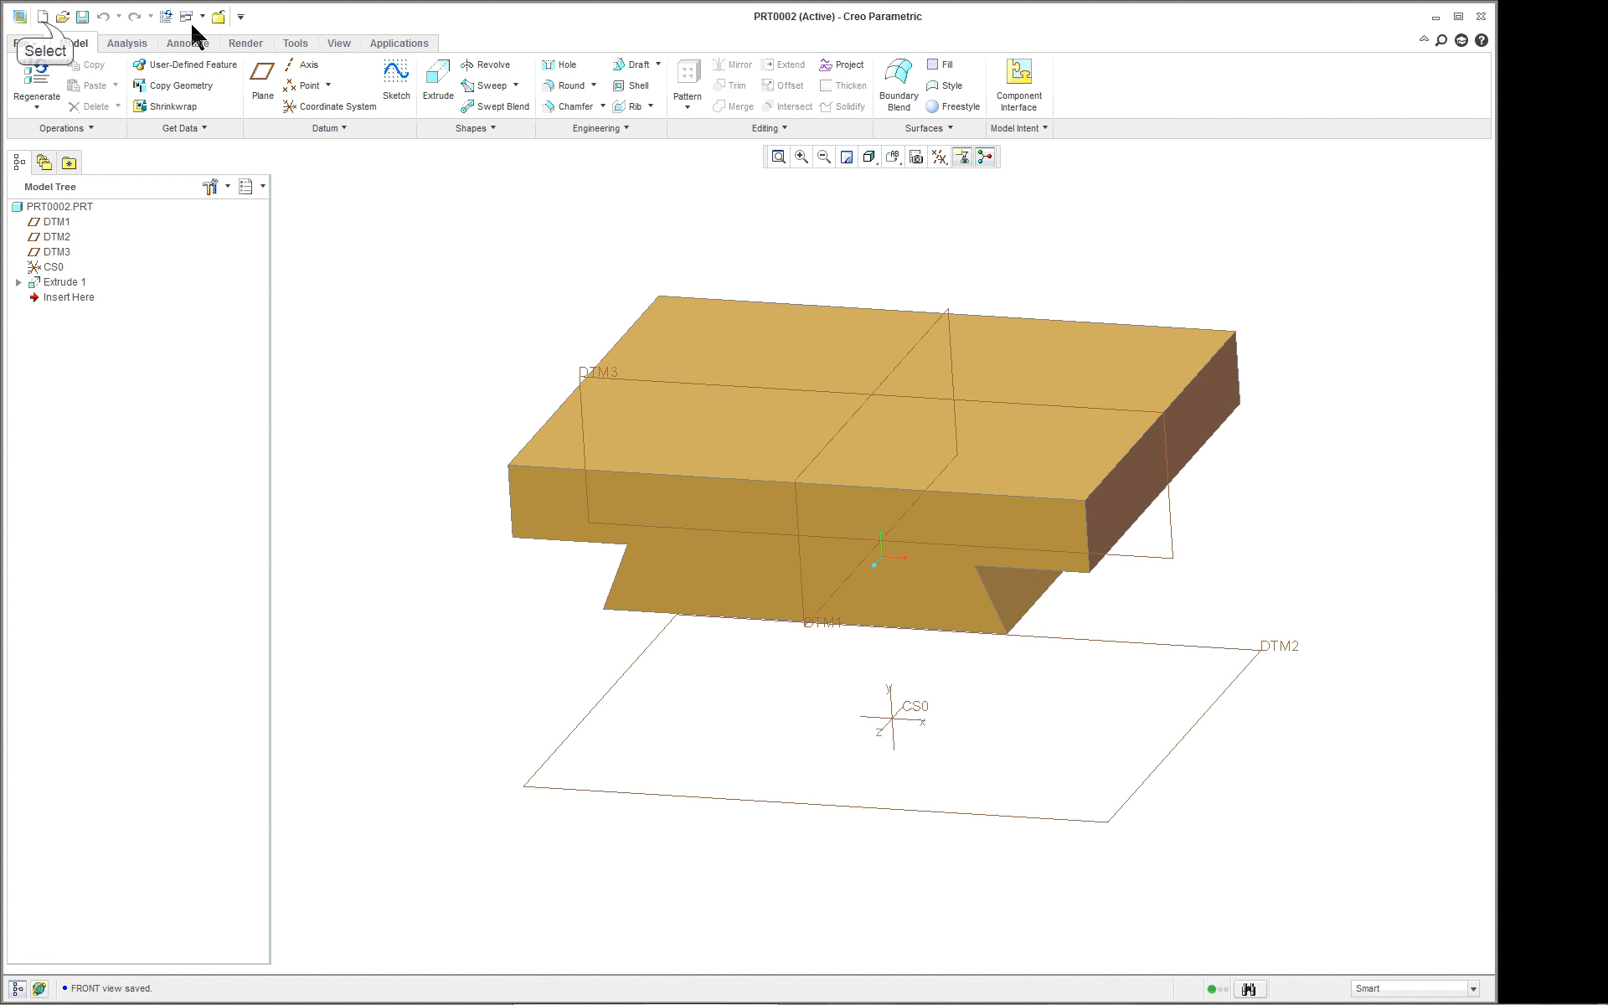
- Create a drawing of PRT0002 with the b_drawing template
left_click(41, 19)
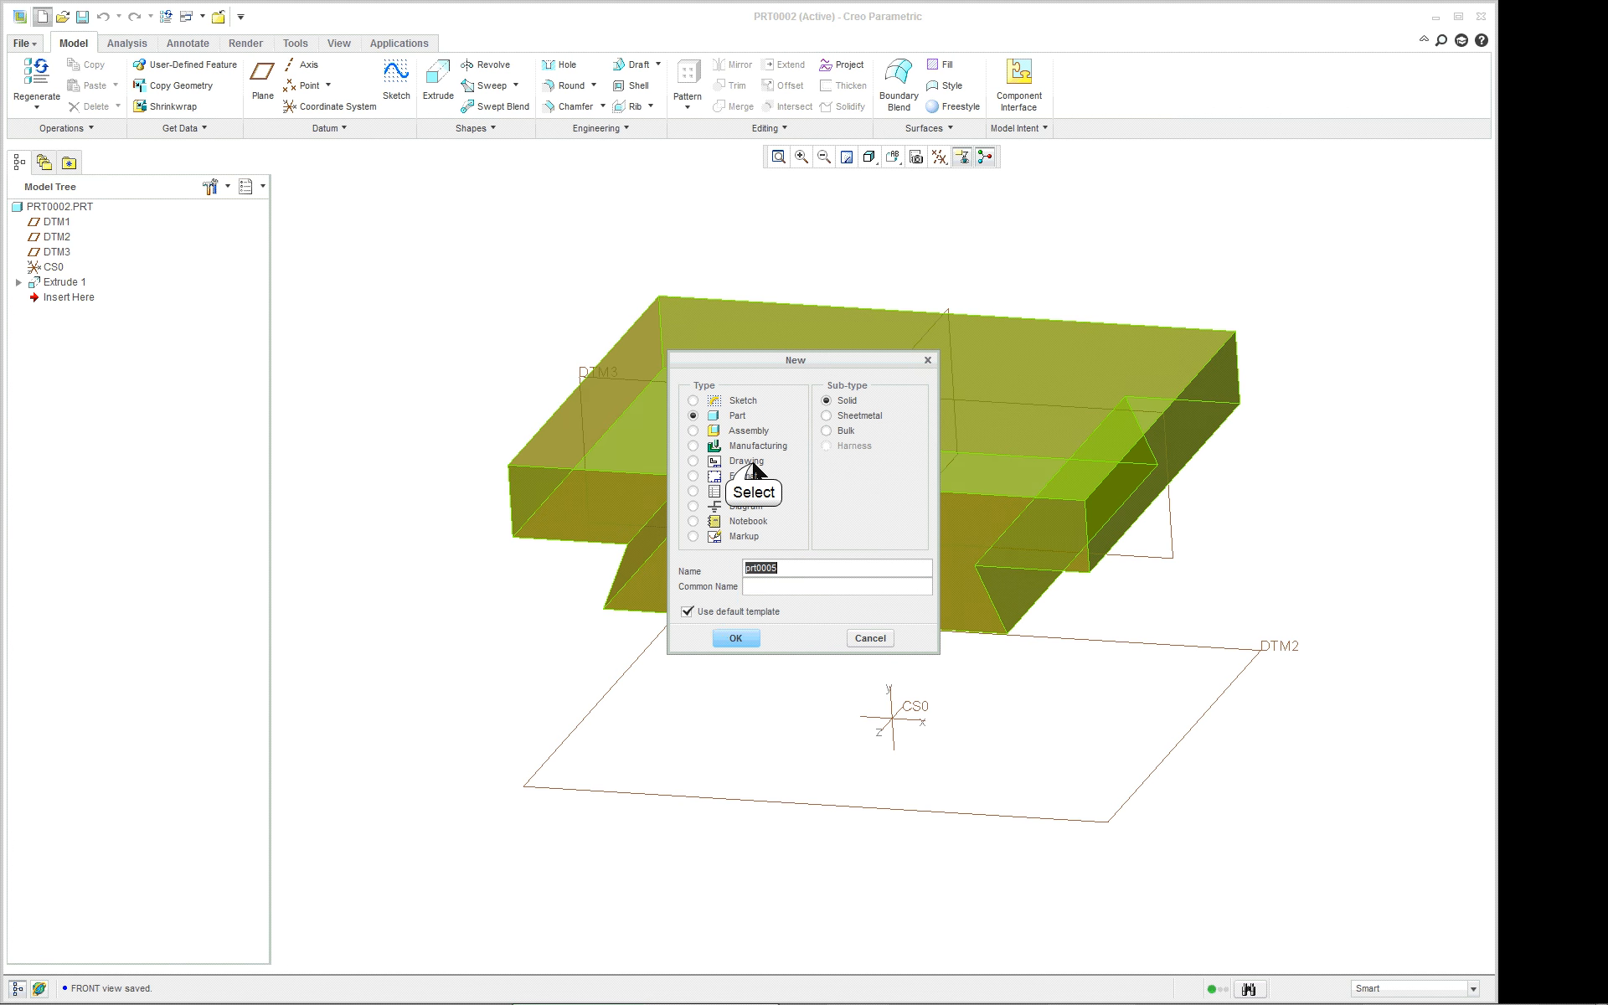
left_click(747, 461)
left_click(732, 638)
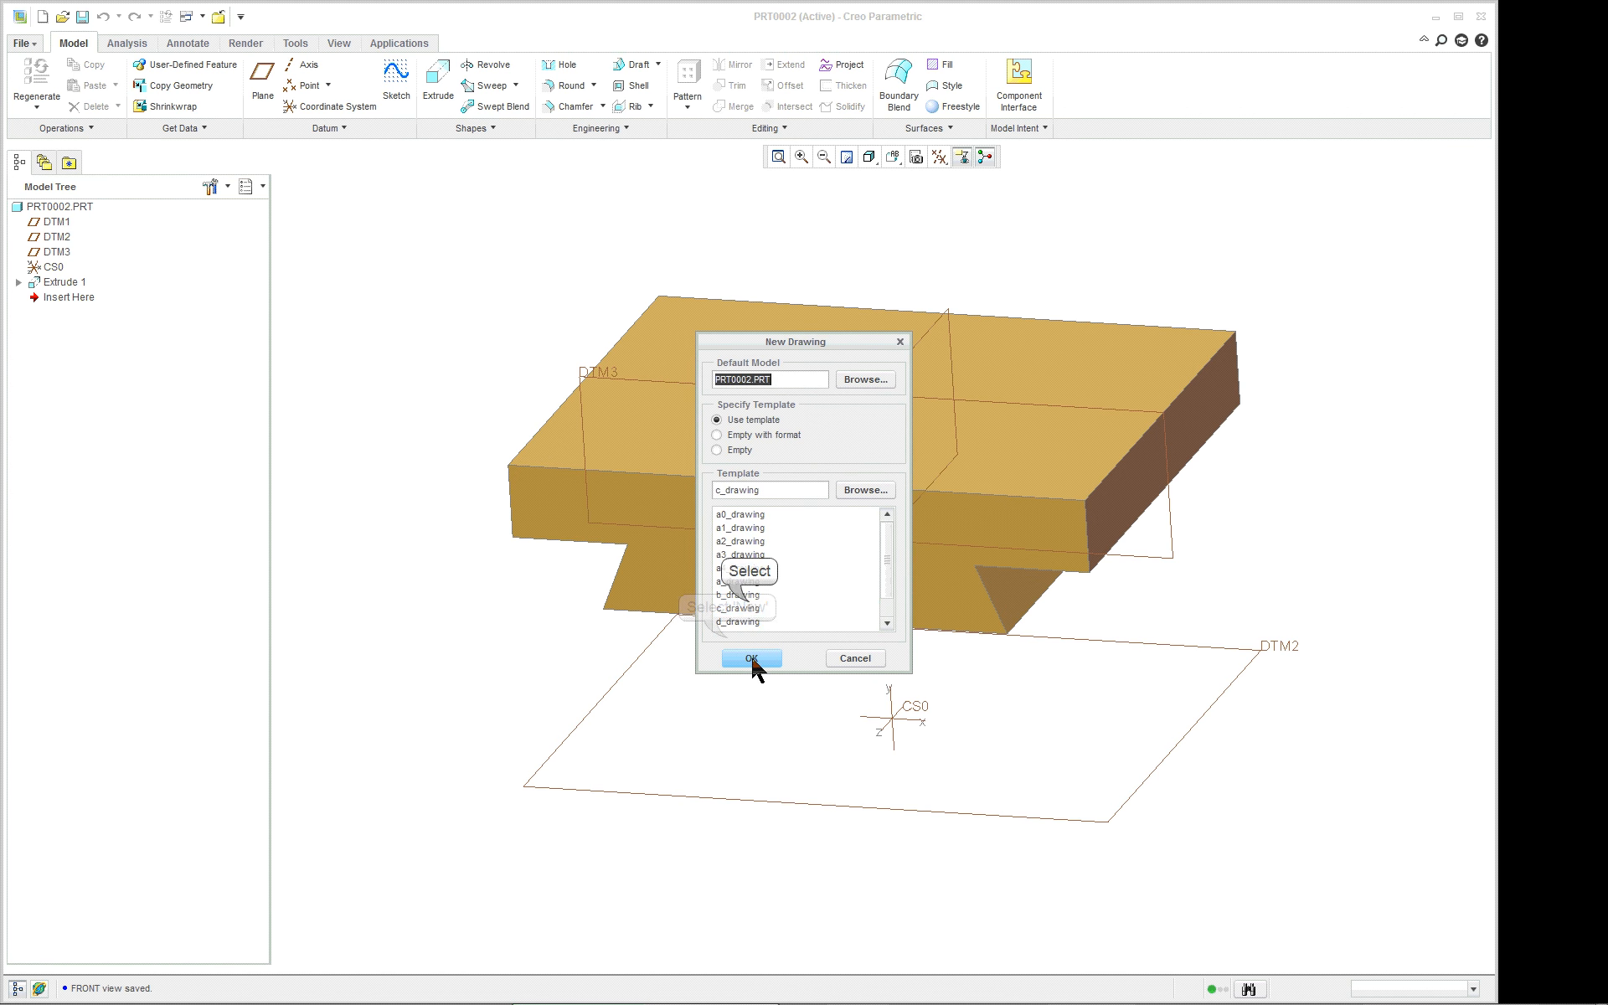
left_click(741, 608)
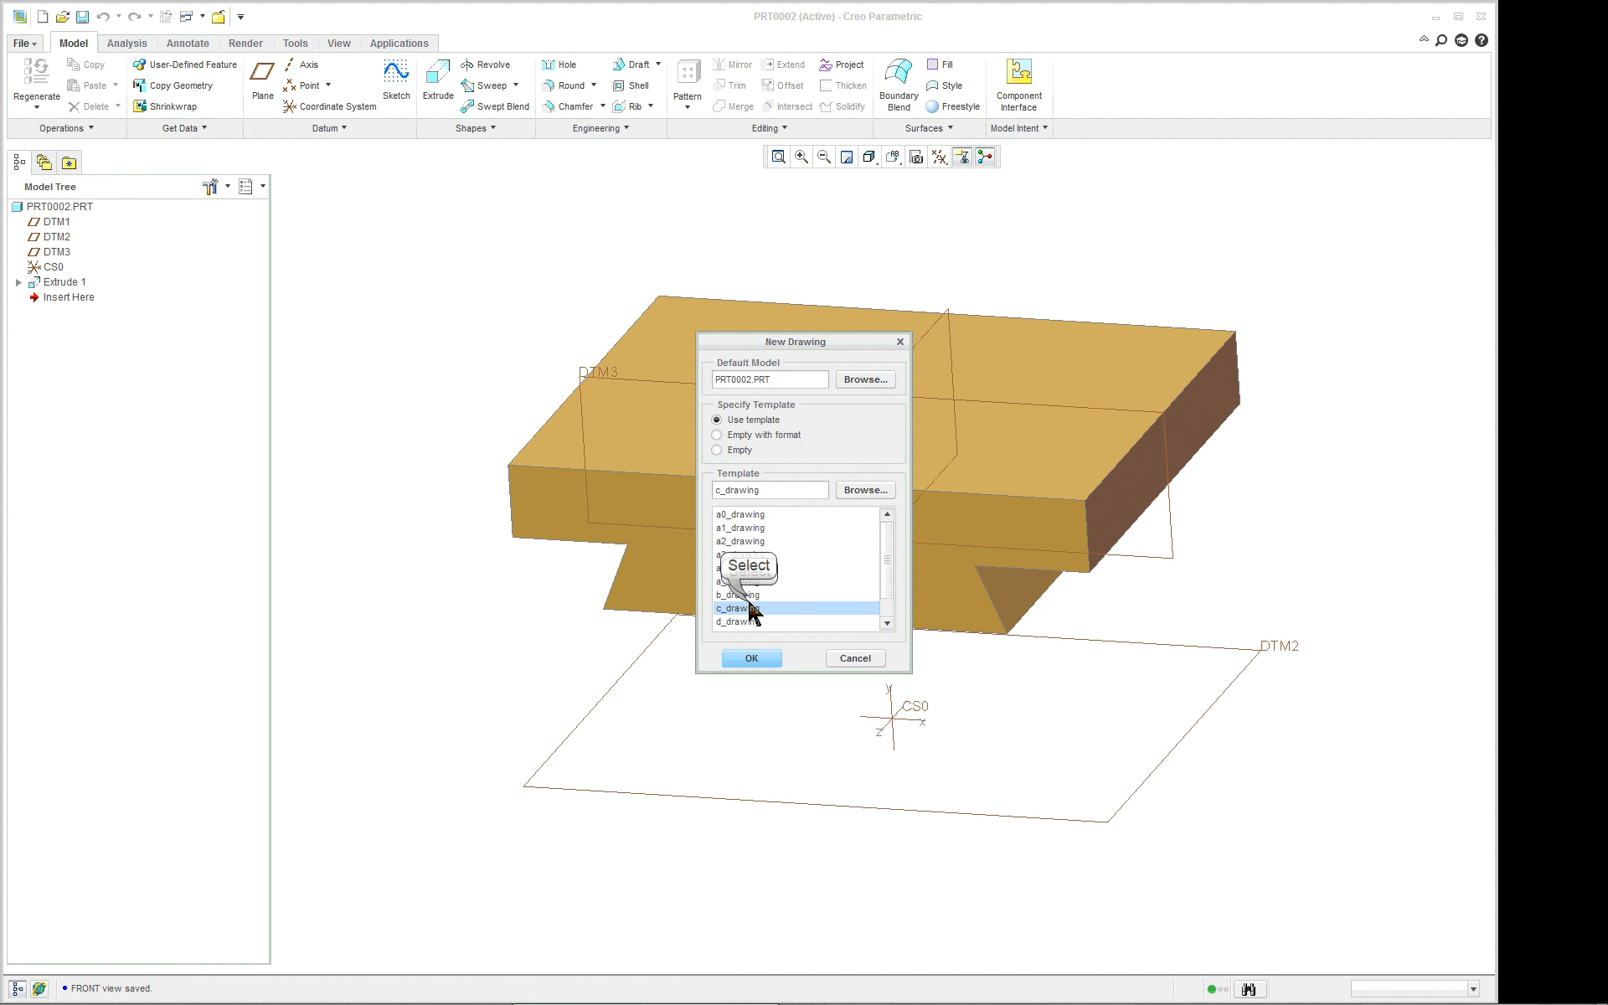
left_click(752, 658)
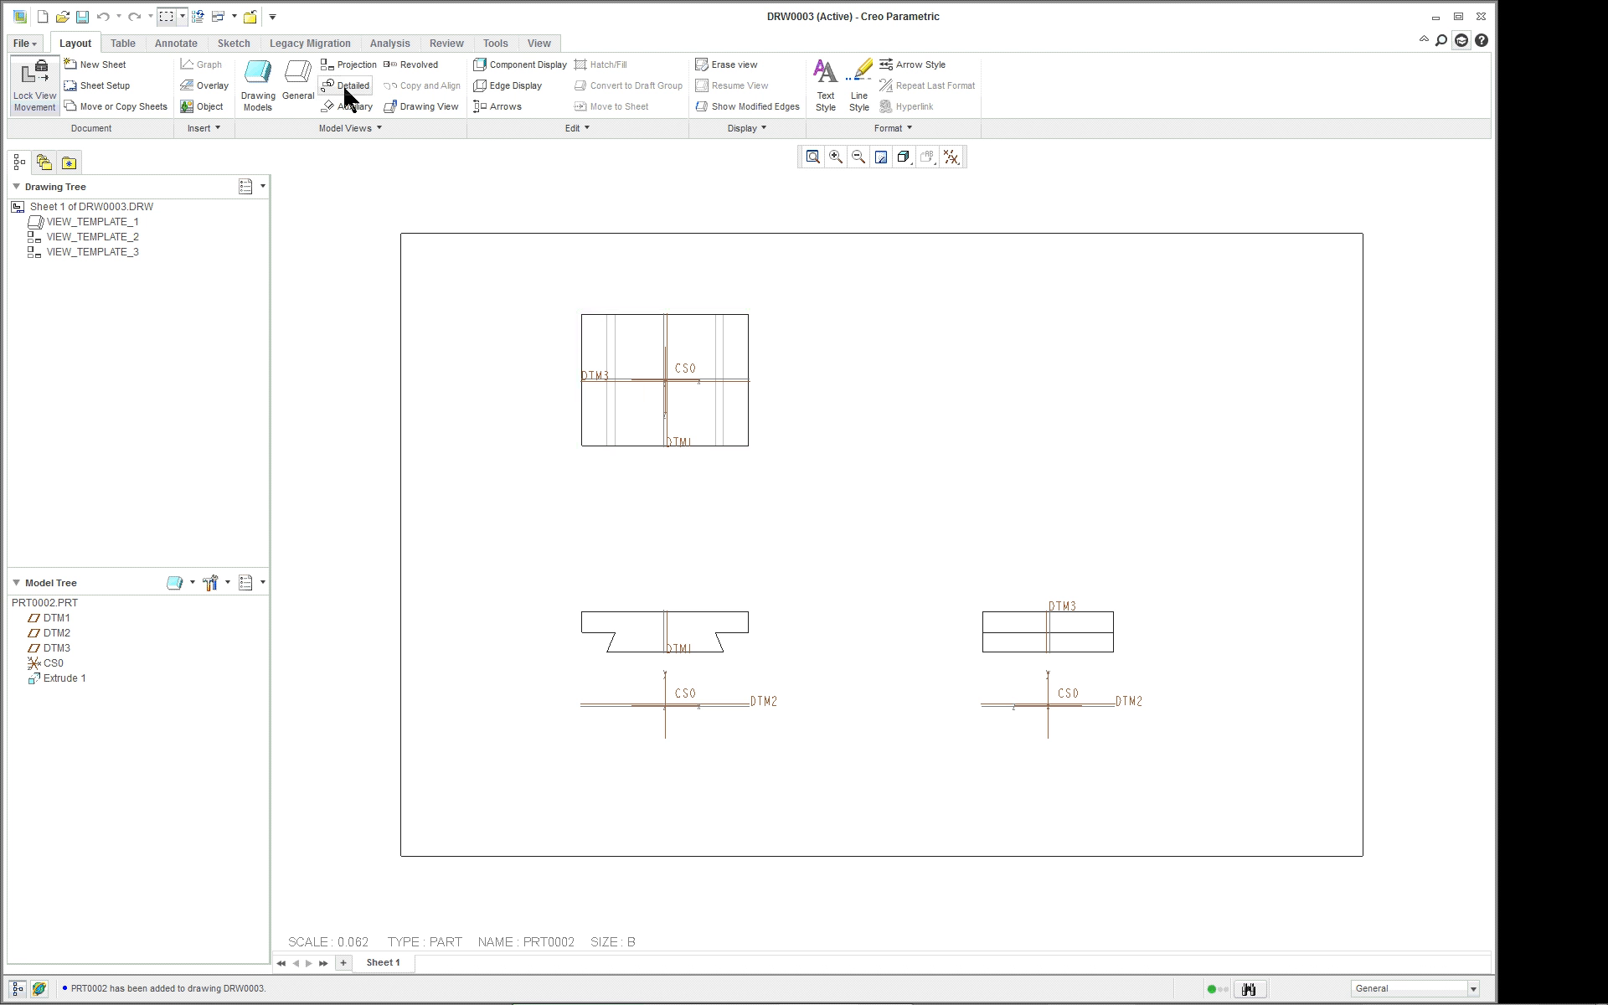
- Close the PRT0002 drawing, the part and the ASM0001 assembly windows
left_click(252, 17)
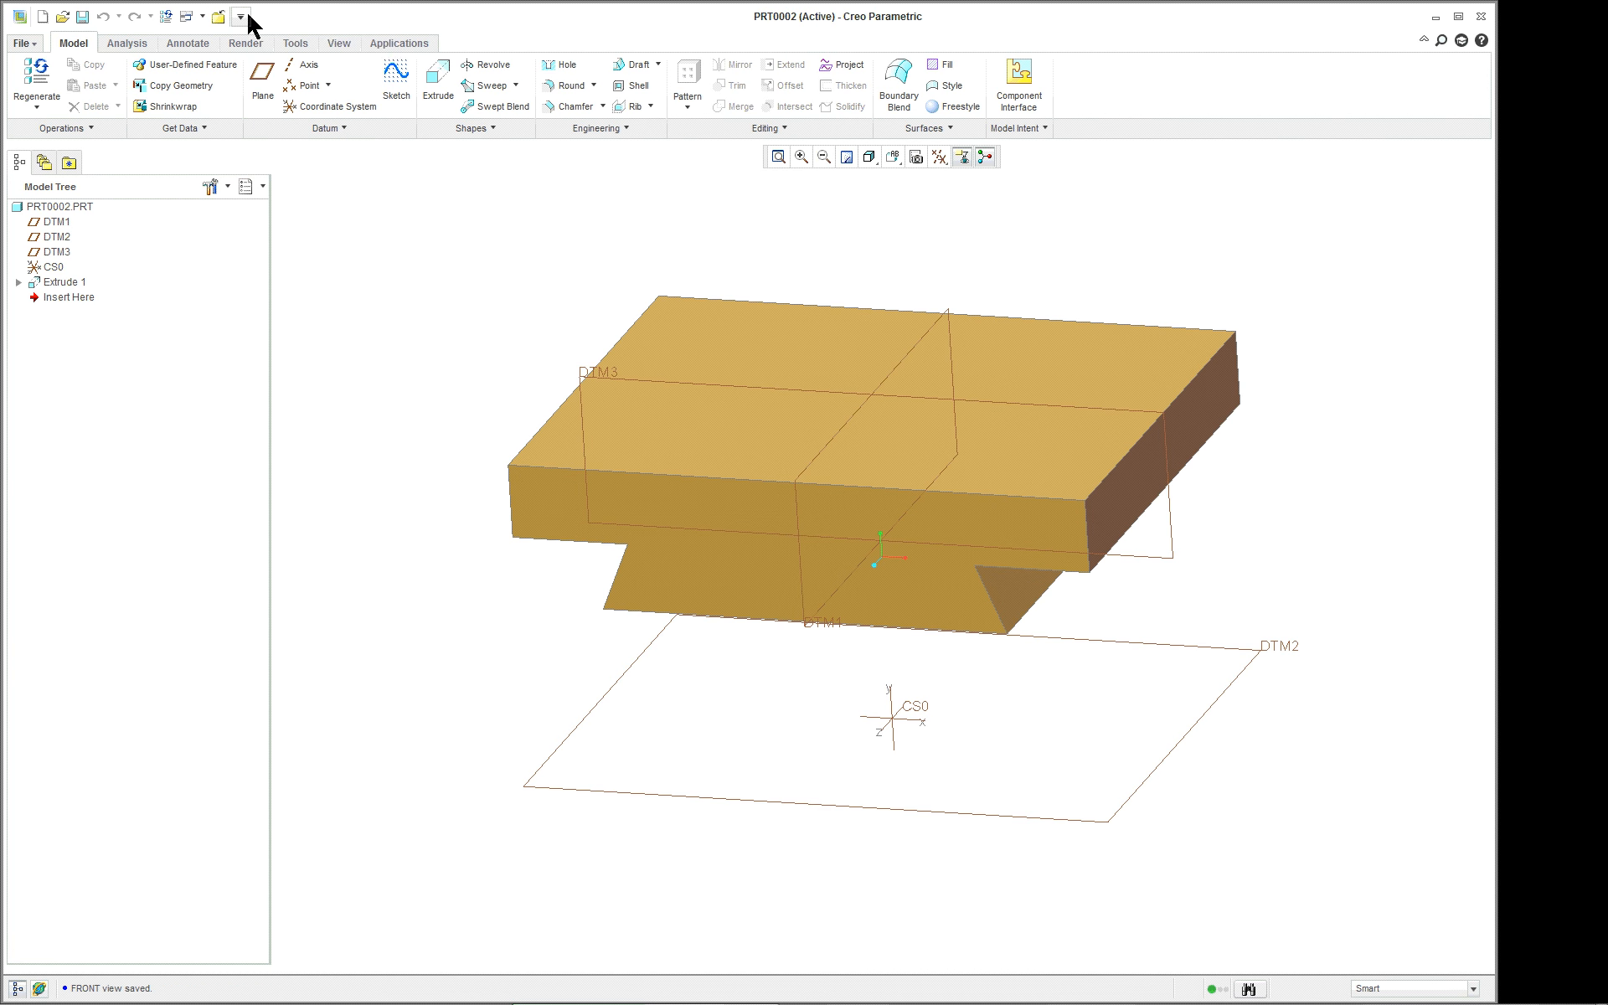
left_click(221, 17)
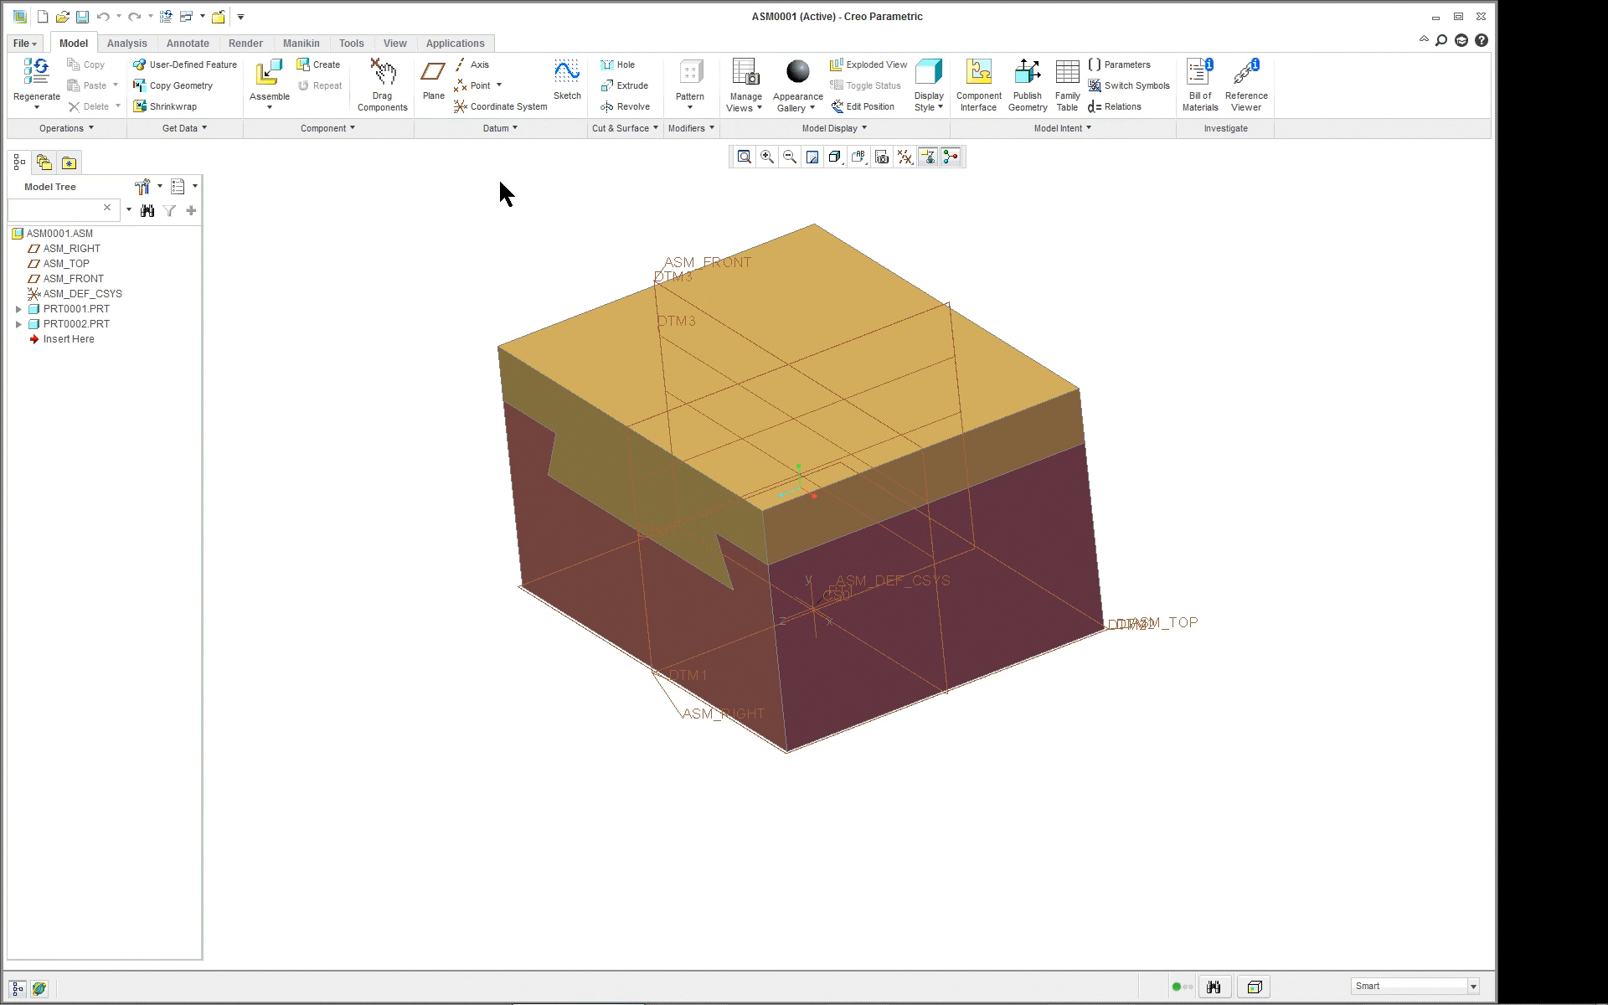
left_click(220, 18)
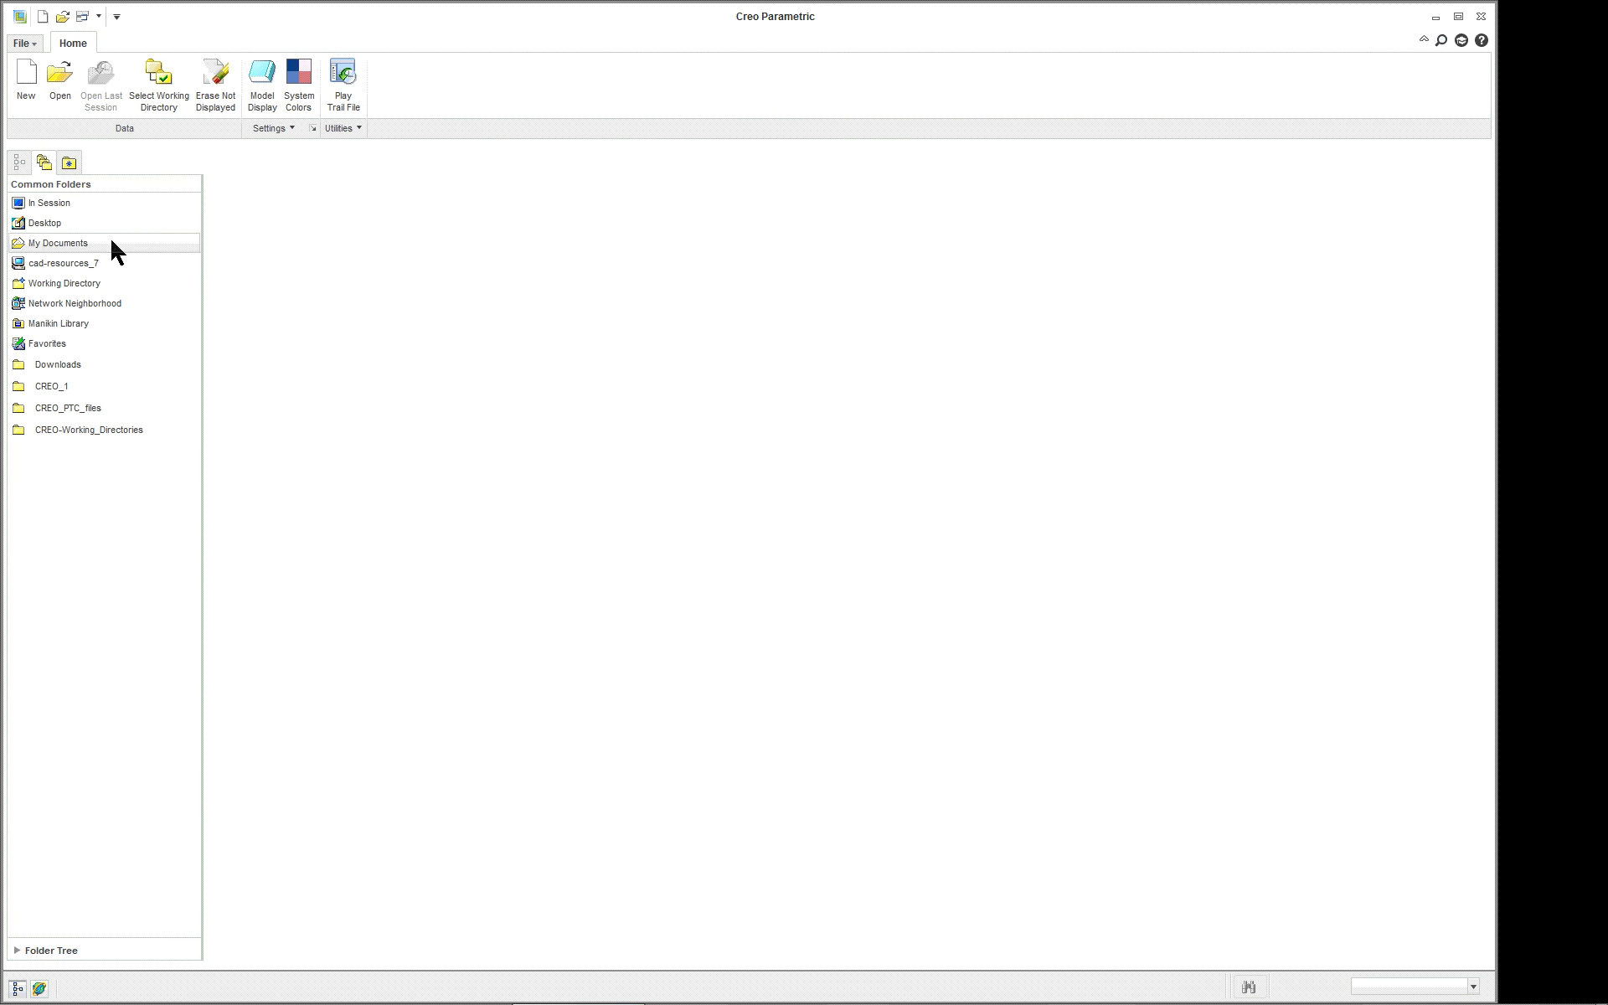
- Open prt0004.prt from the files in session
left_click(59, 79)
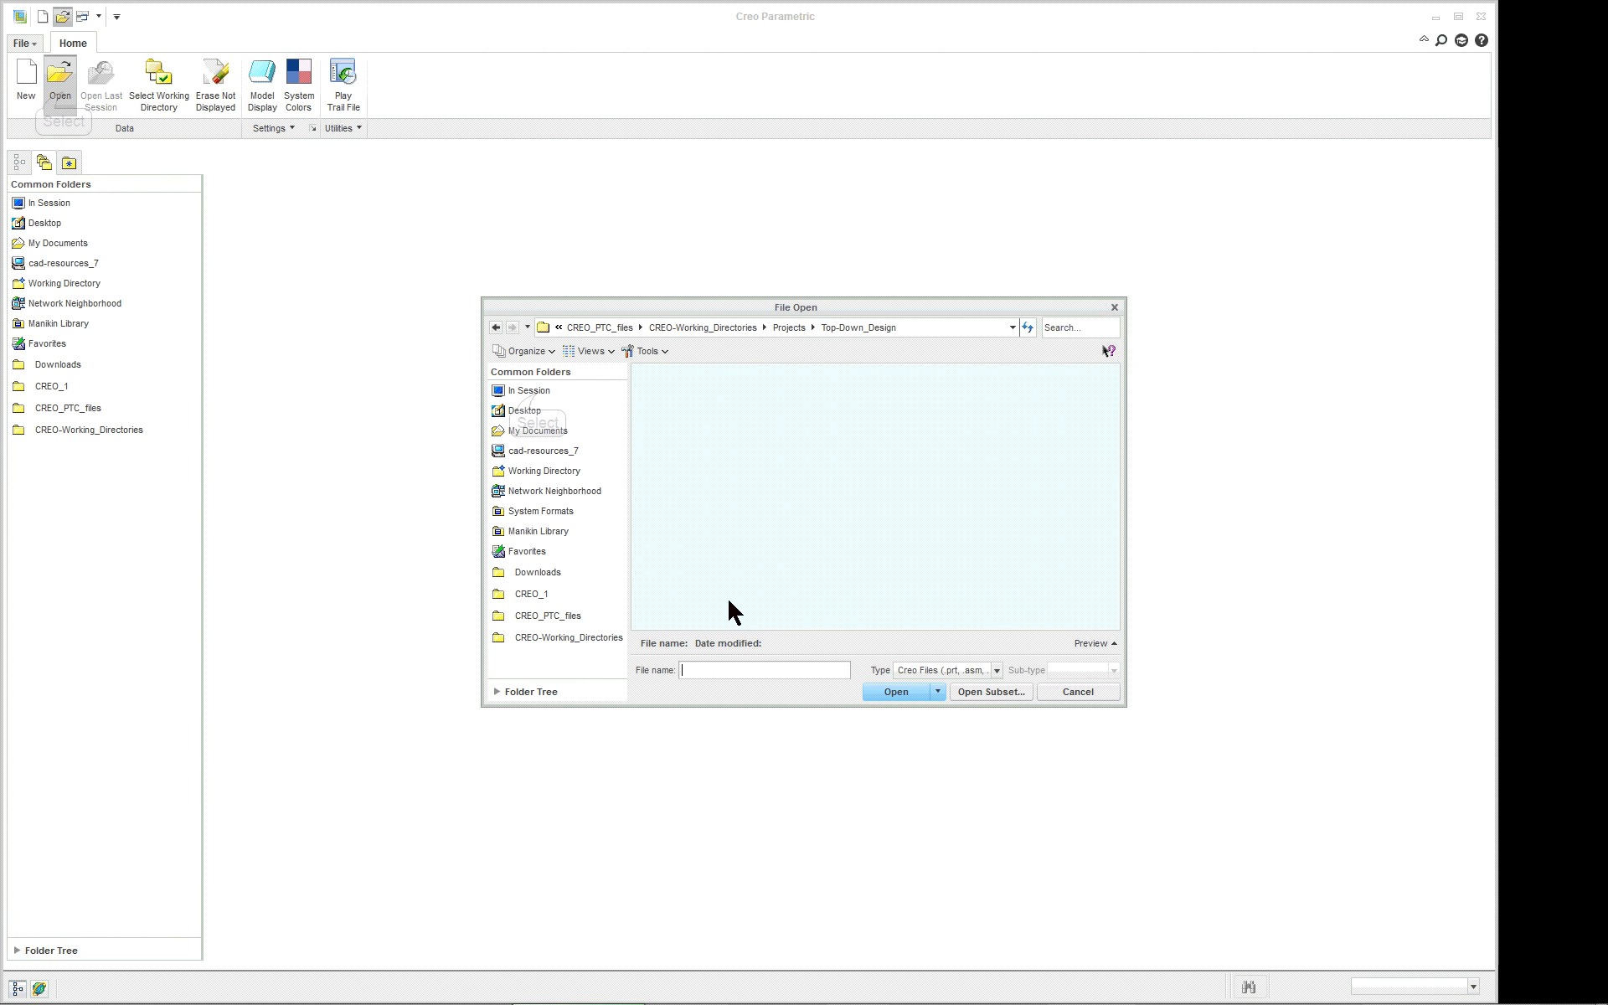
left_click(534, 394)
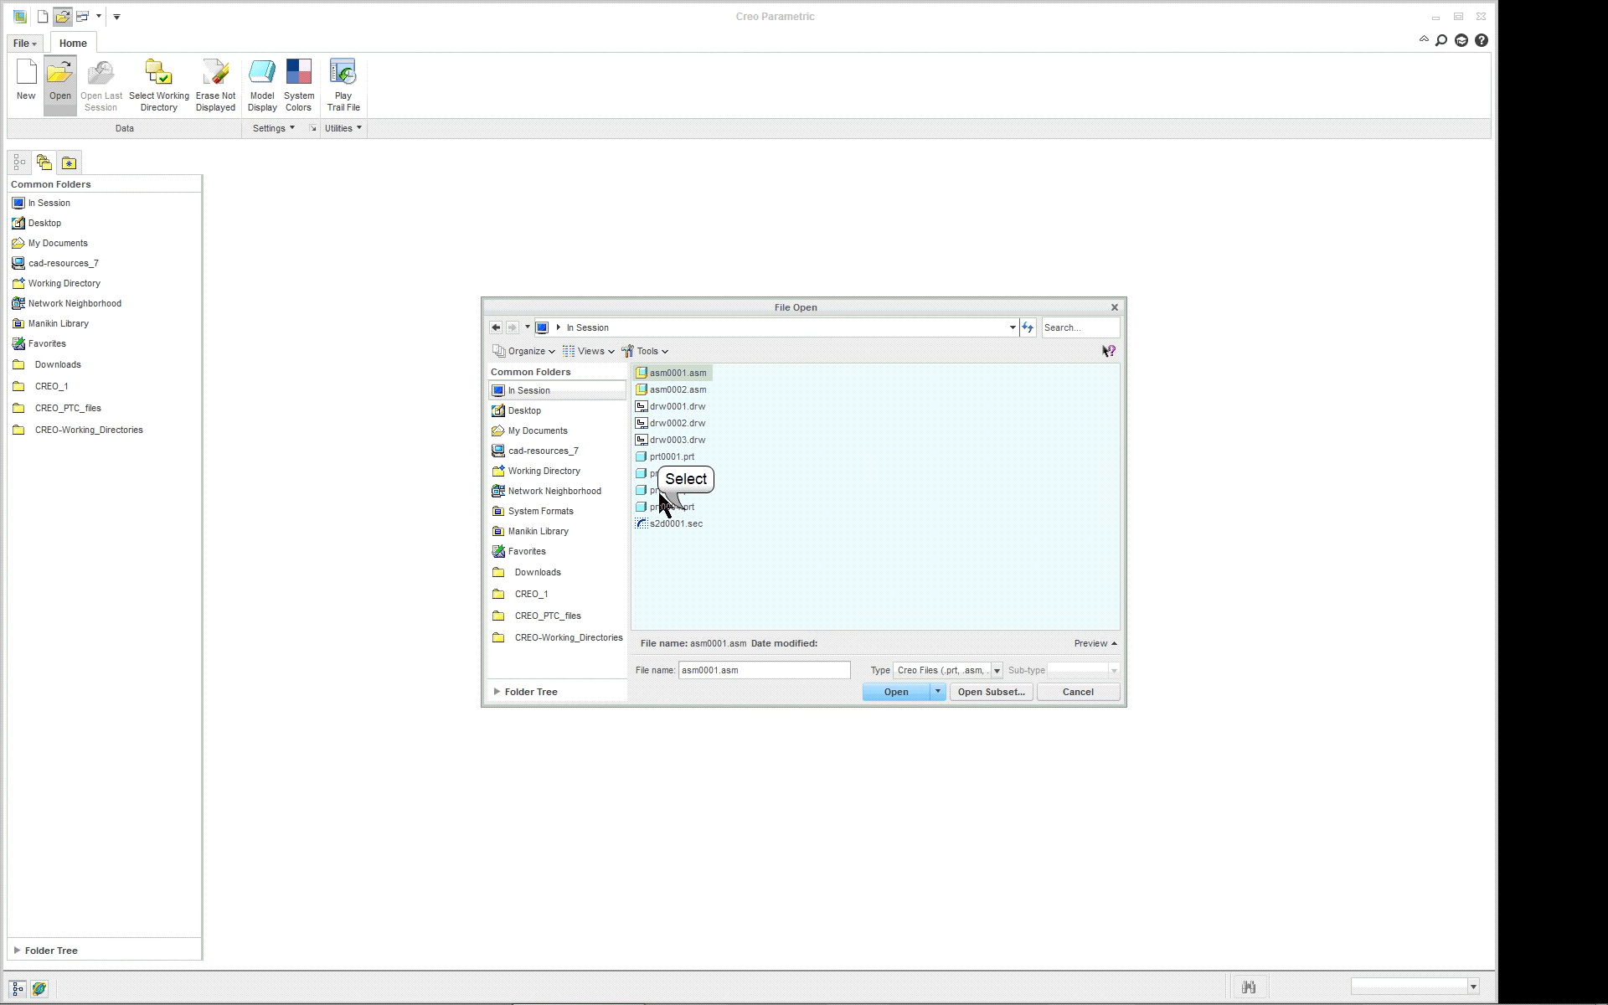
left_click(683, 508)
double_click(683, 507)
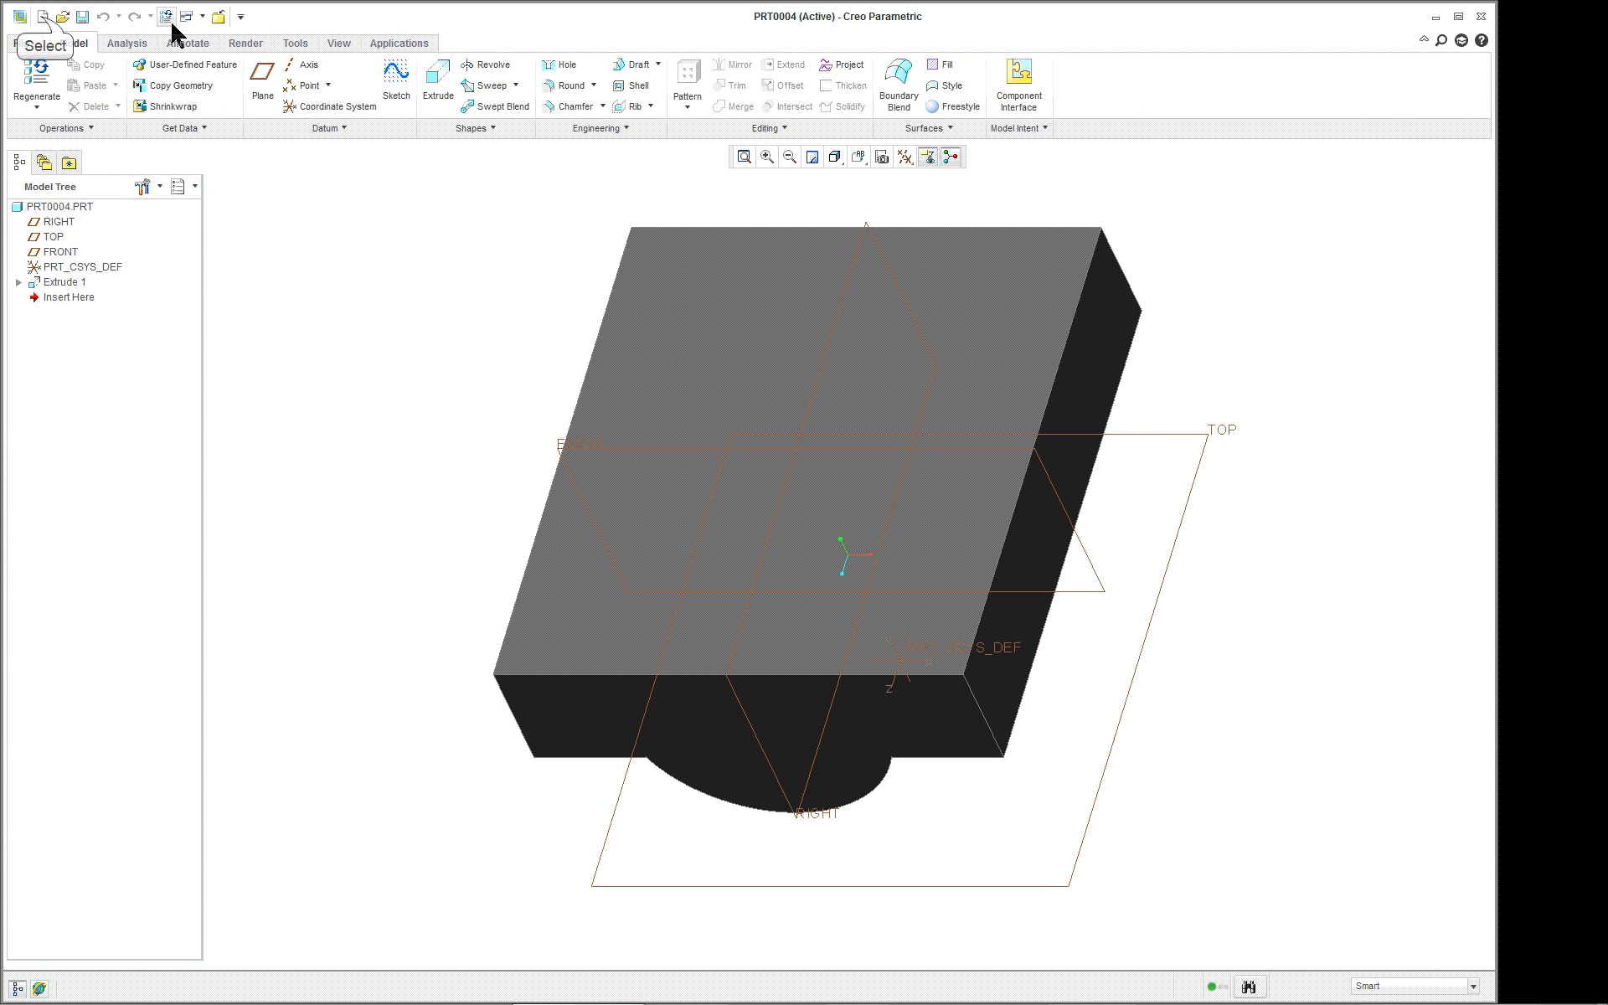
- Create a drawing of PRT0004 with the b_drawing template
left_click(42, 18)
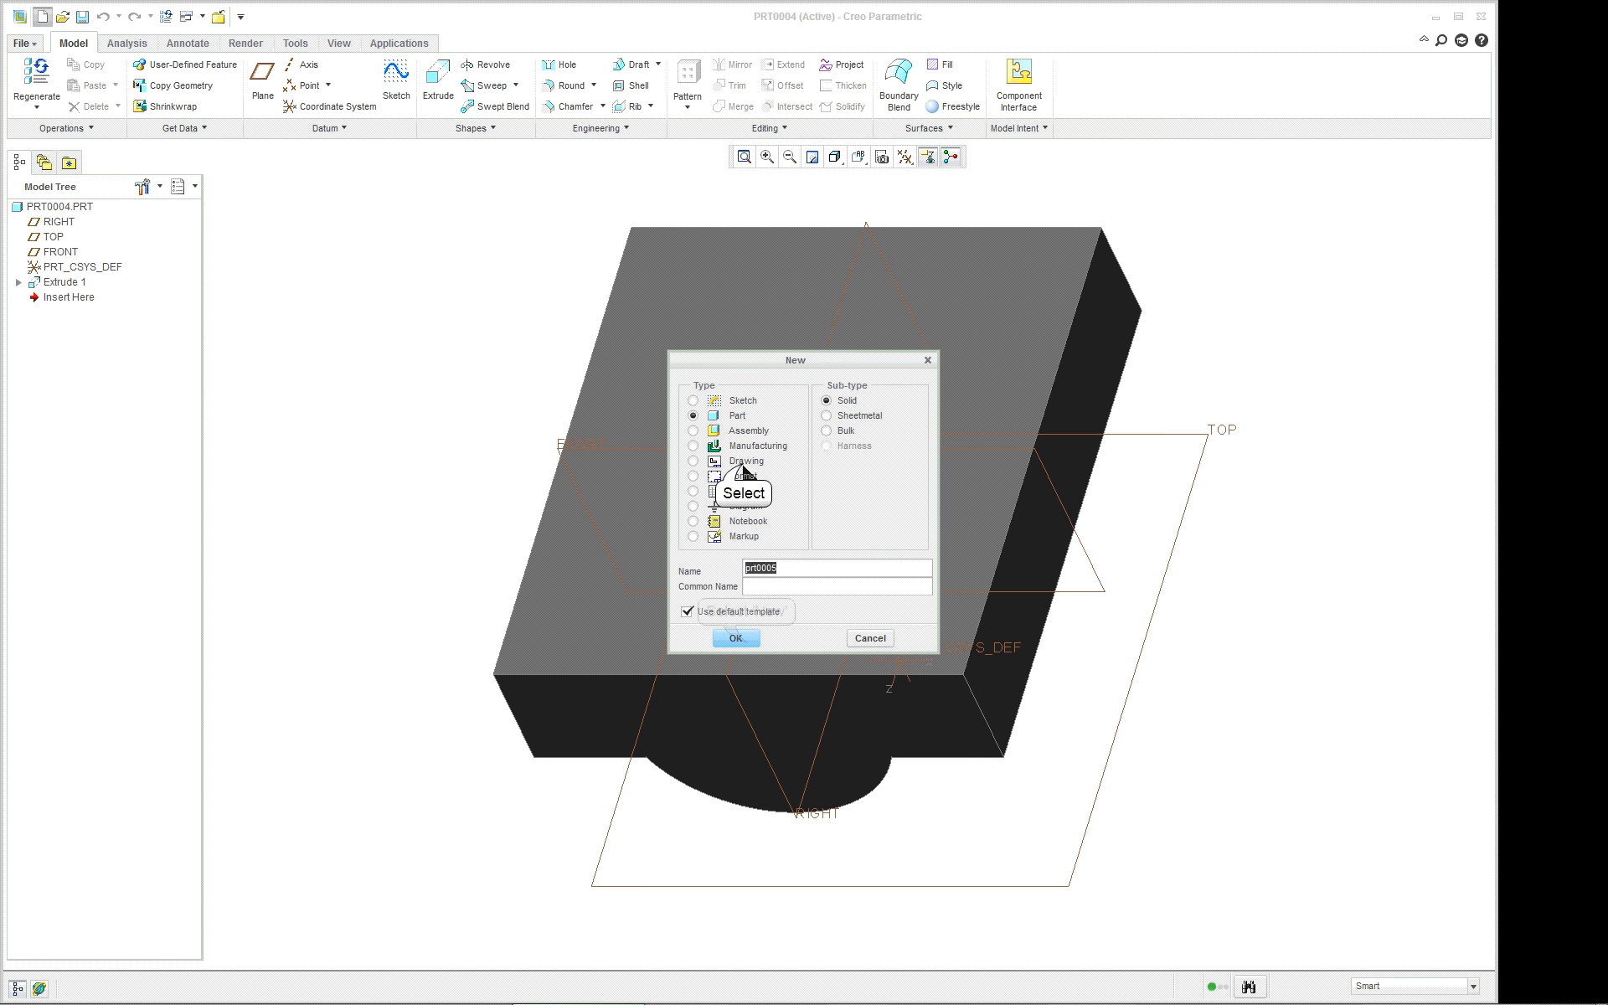
left_click(744, 466)
left_click(736, 638)
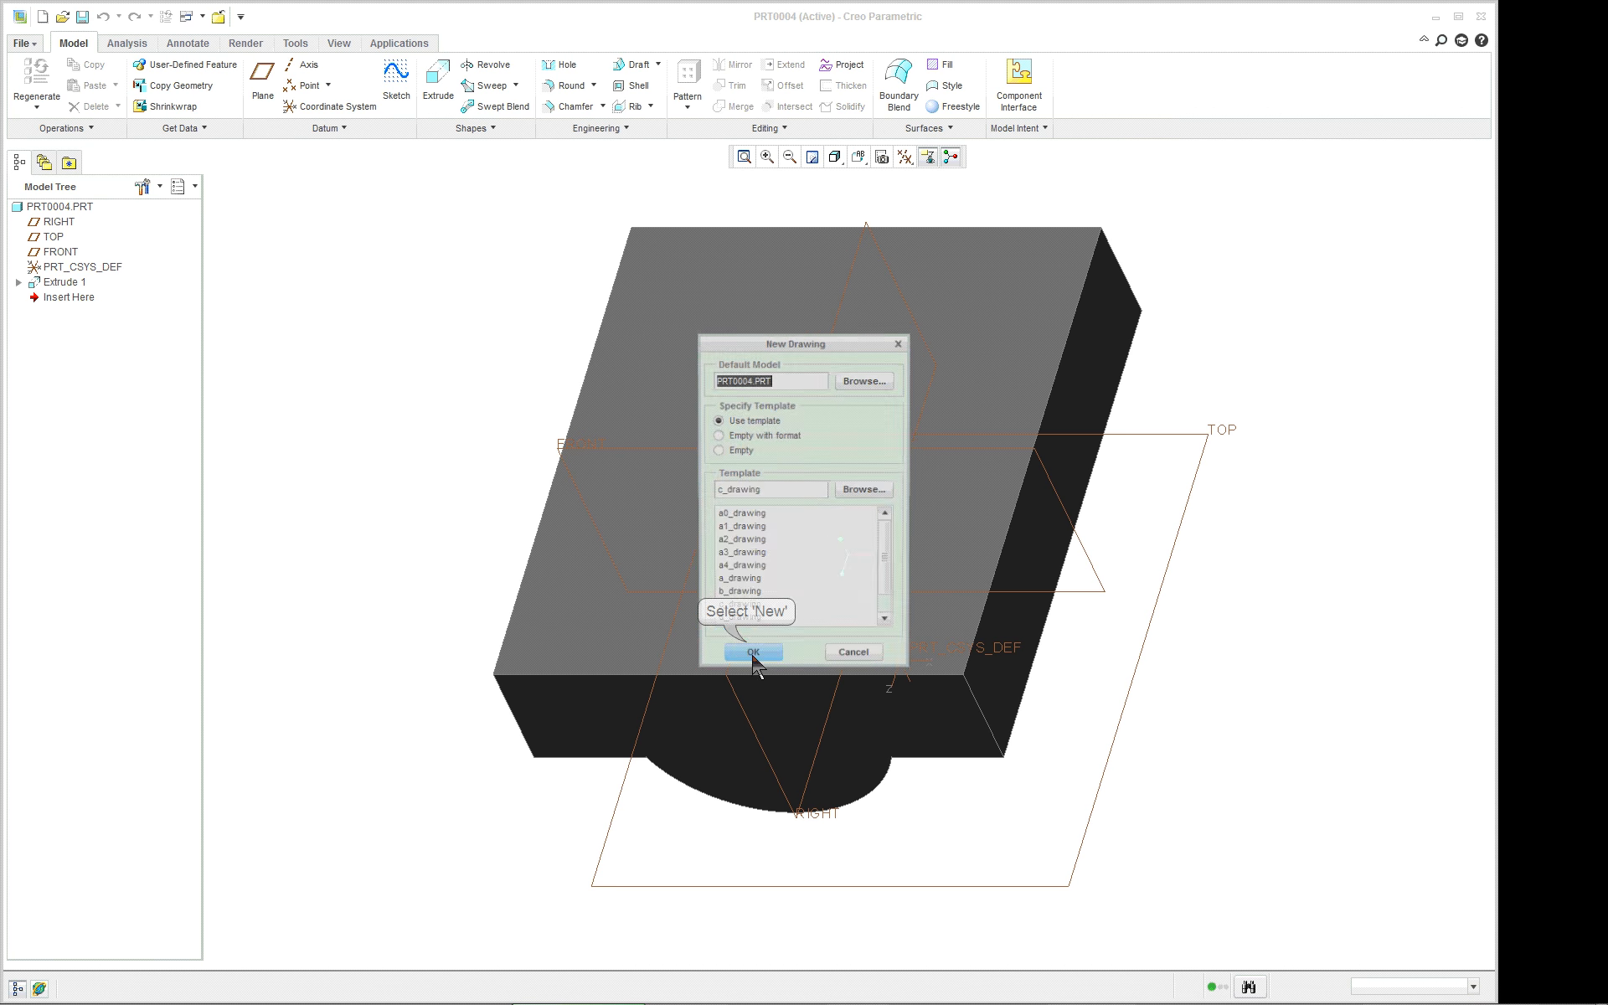
double_click(748, 595)
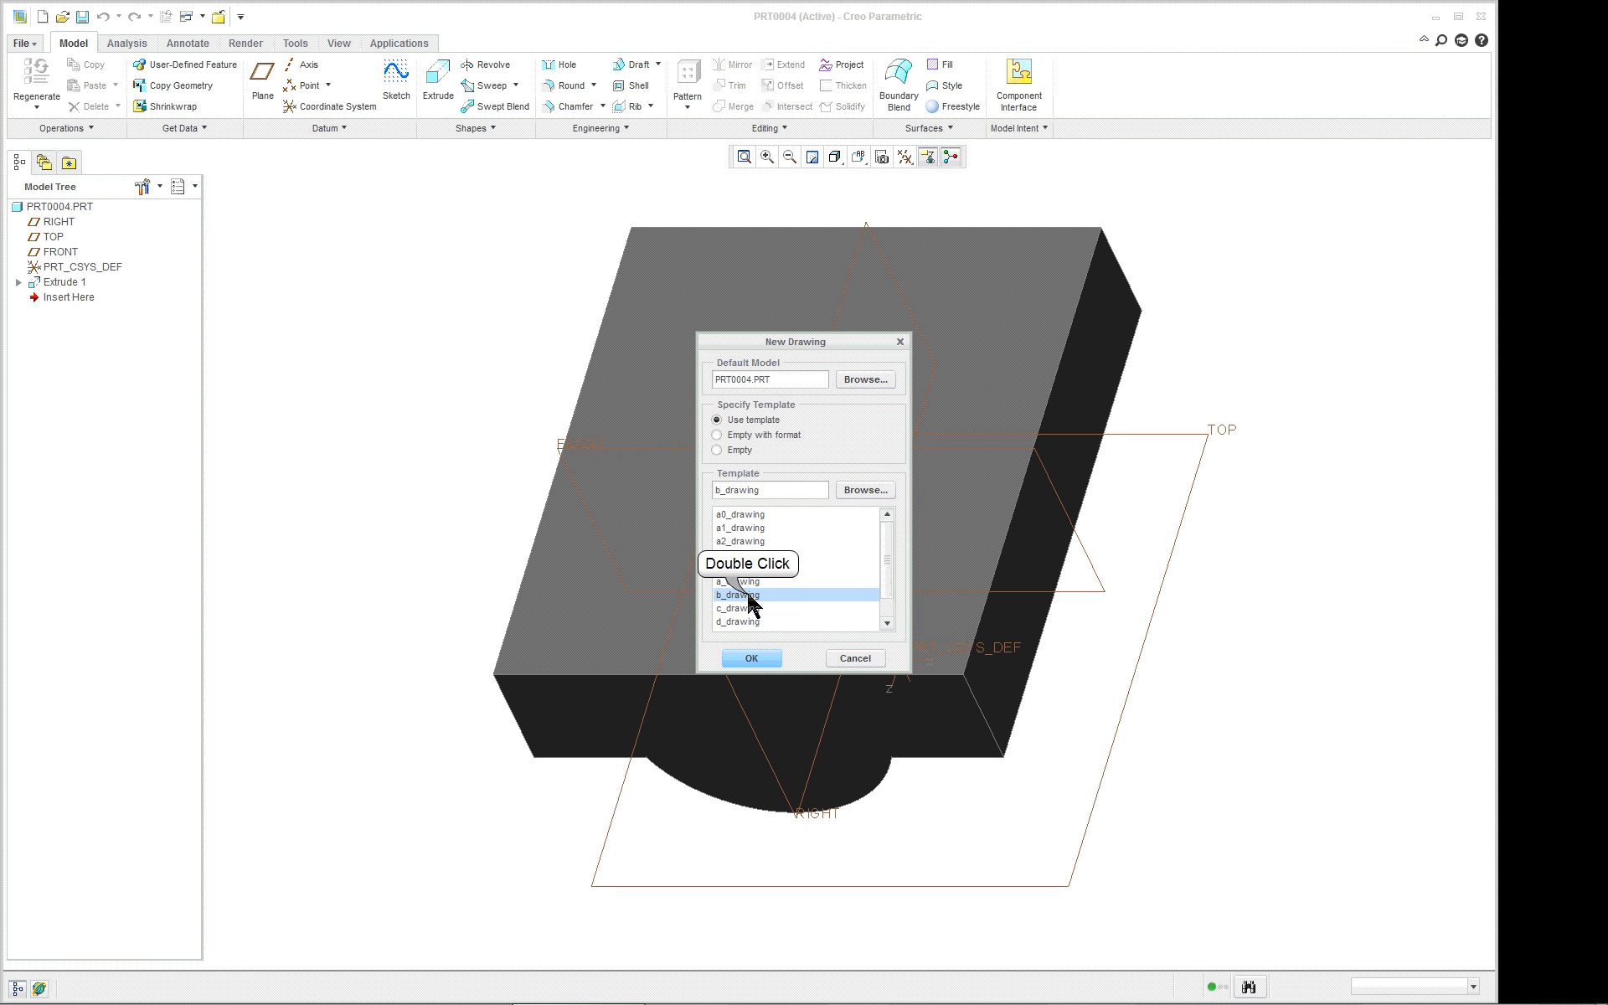
left_click(750, 658)
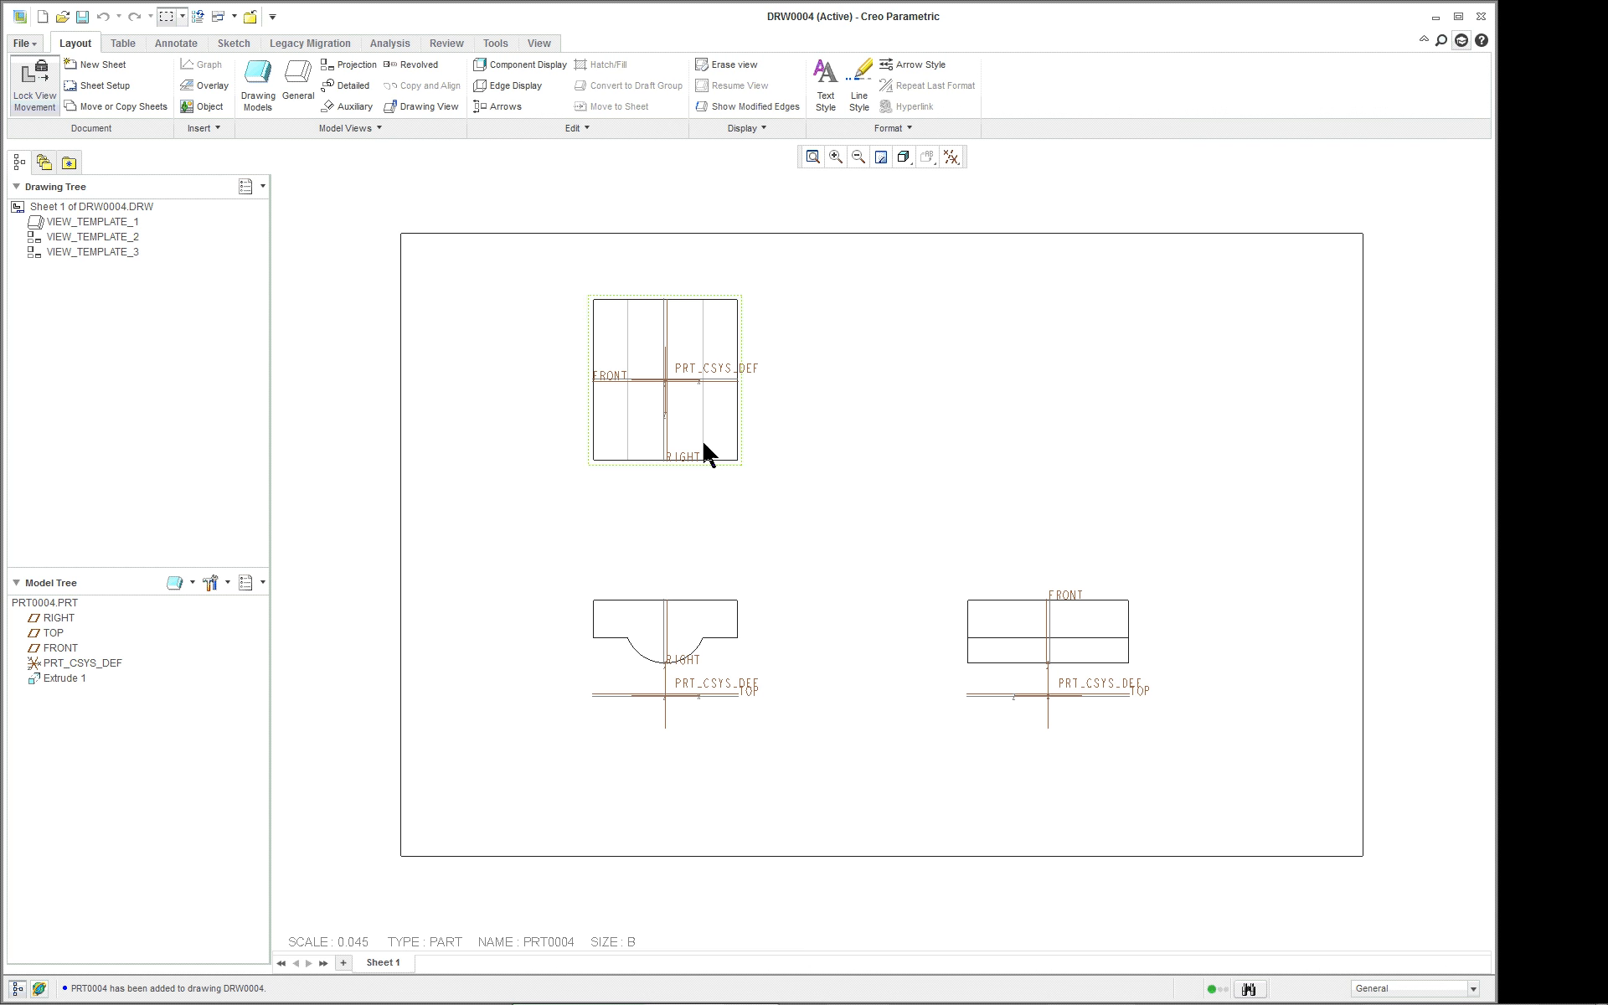
- Close the PRT0004 drawing, and check the part's saved views before closing its window
left_click(248, 17)
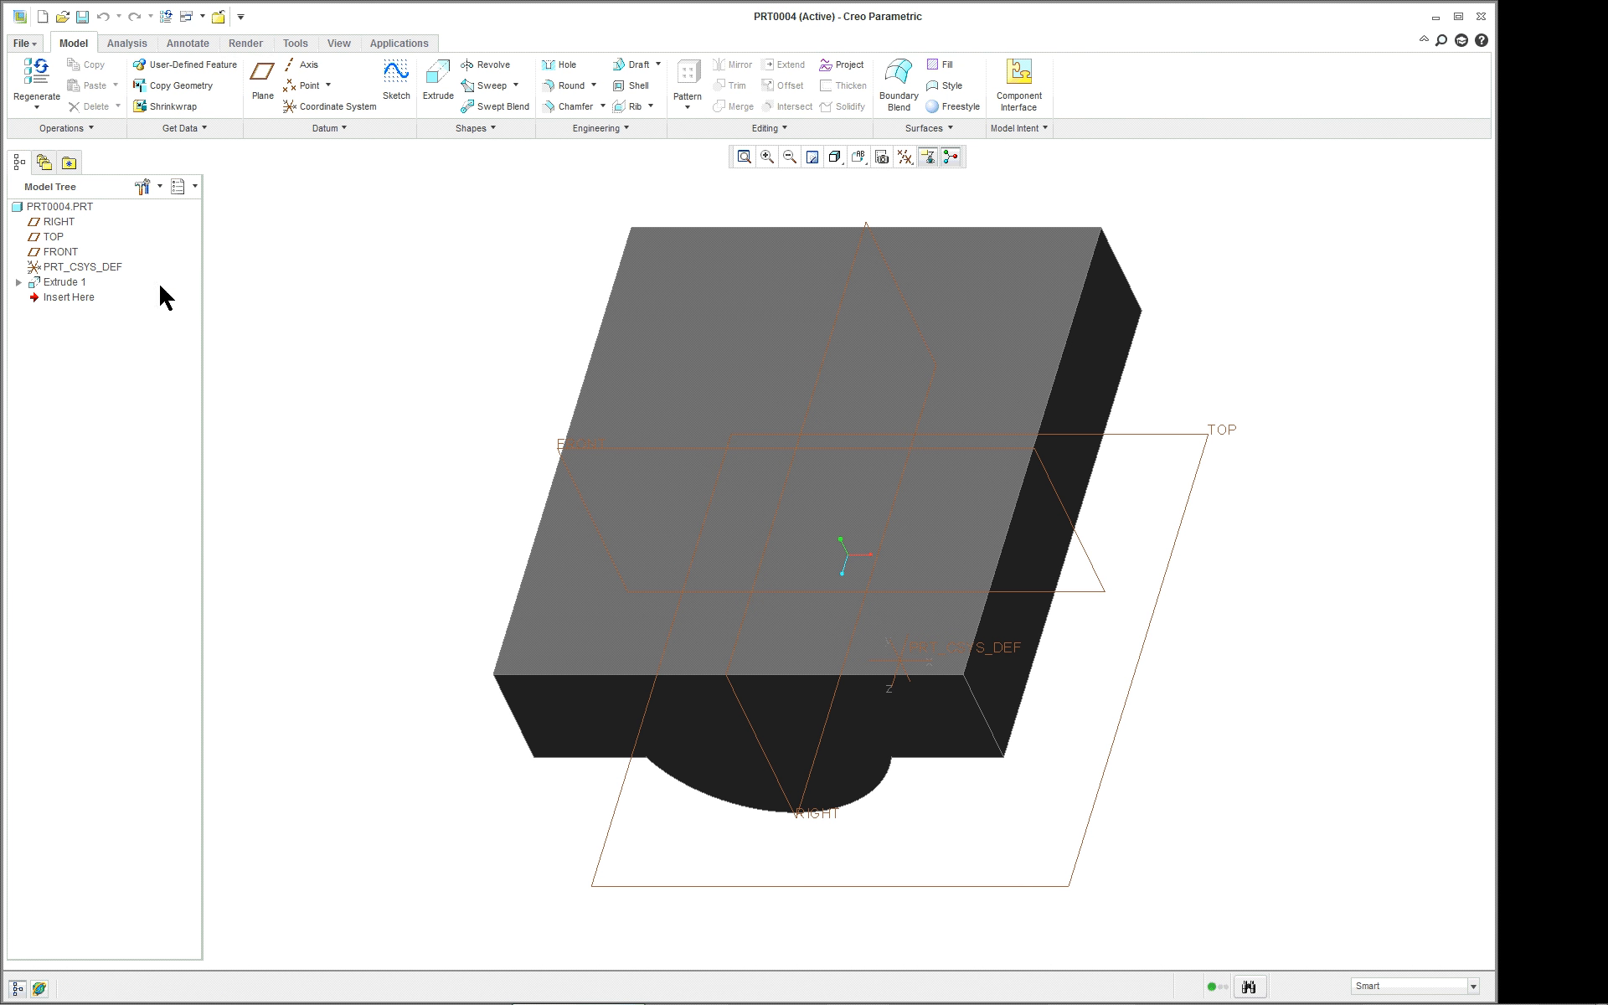
left_click(858, 157)
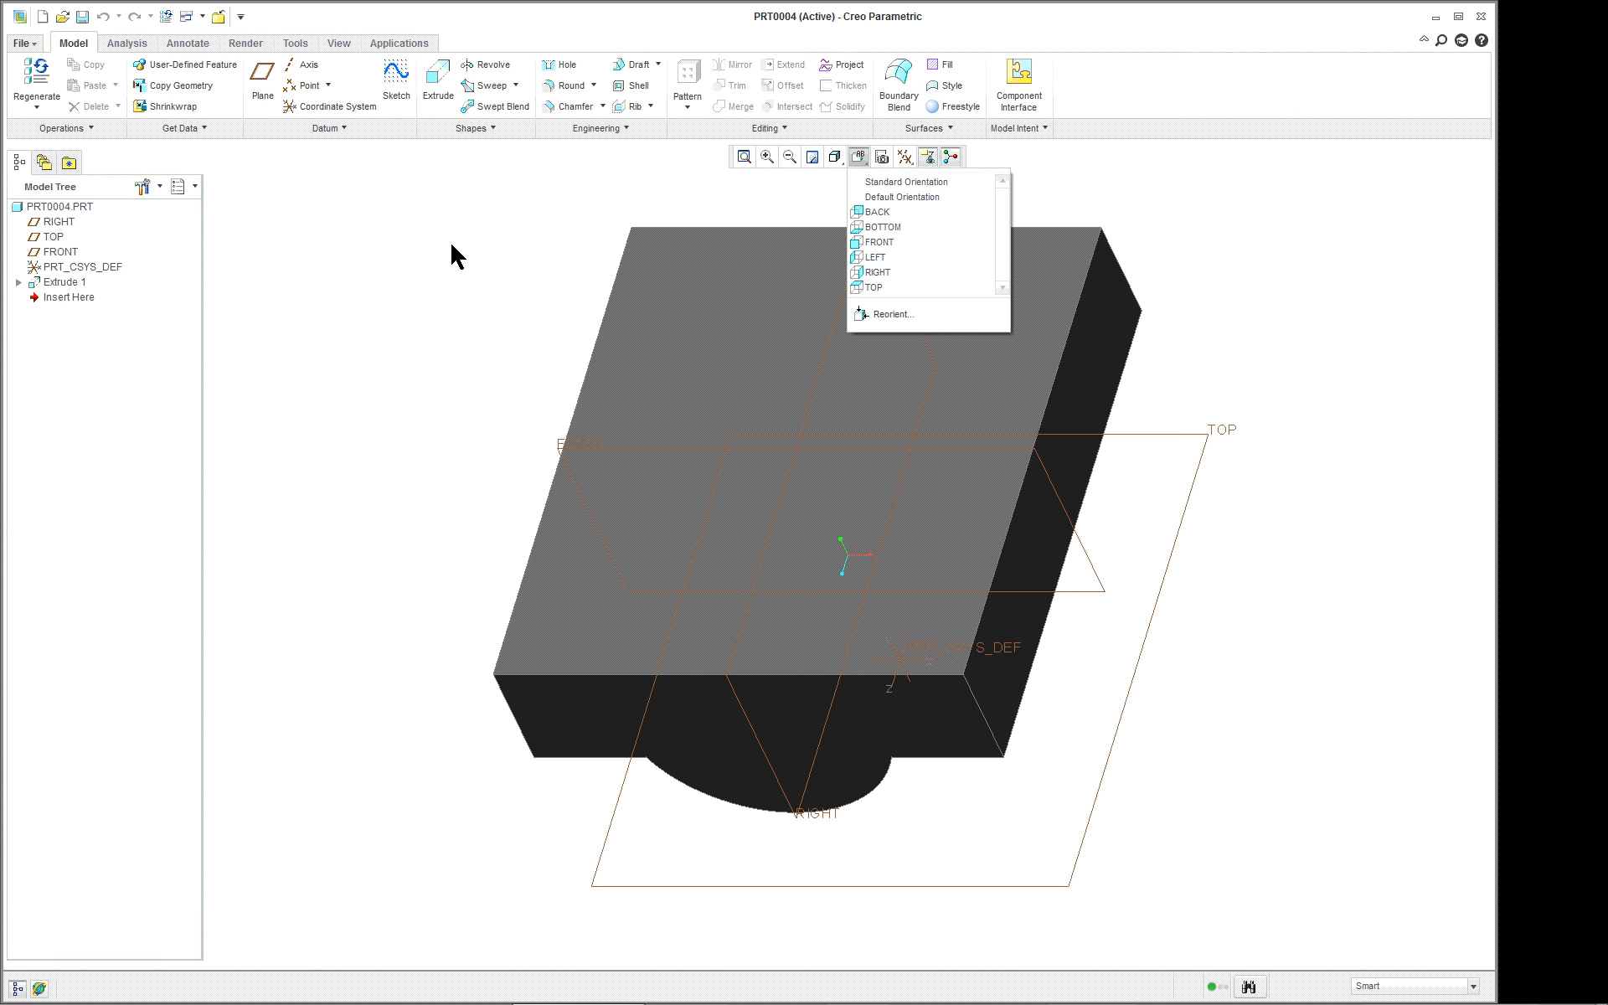
left_click(217, 16)
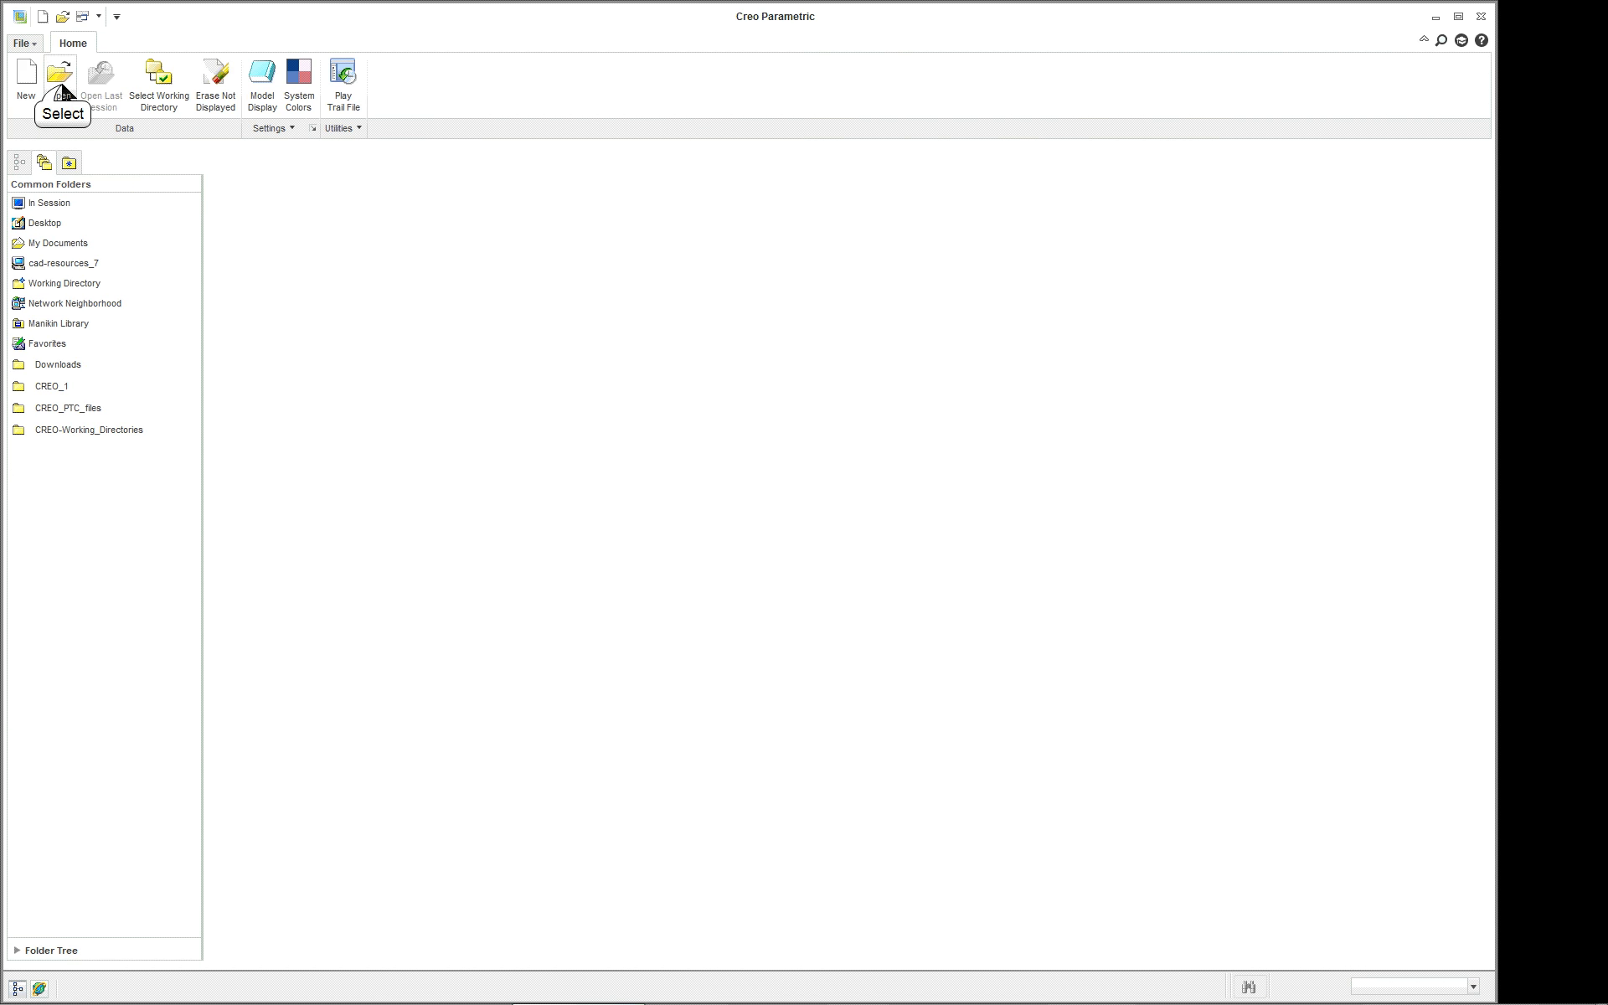
- Open asm0002.asm from the files in session and fit the whole assembly in view
left_click(60, 79)
left_click(536, 392)
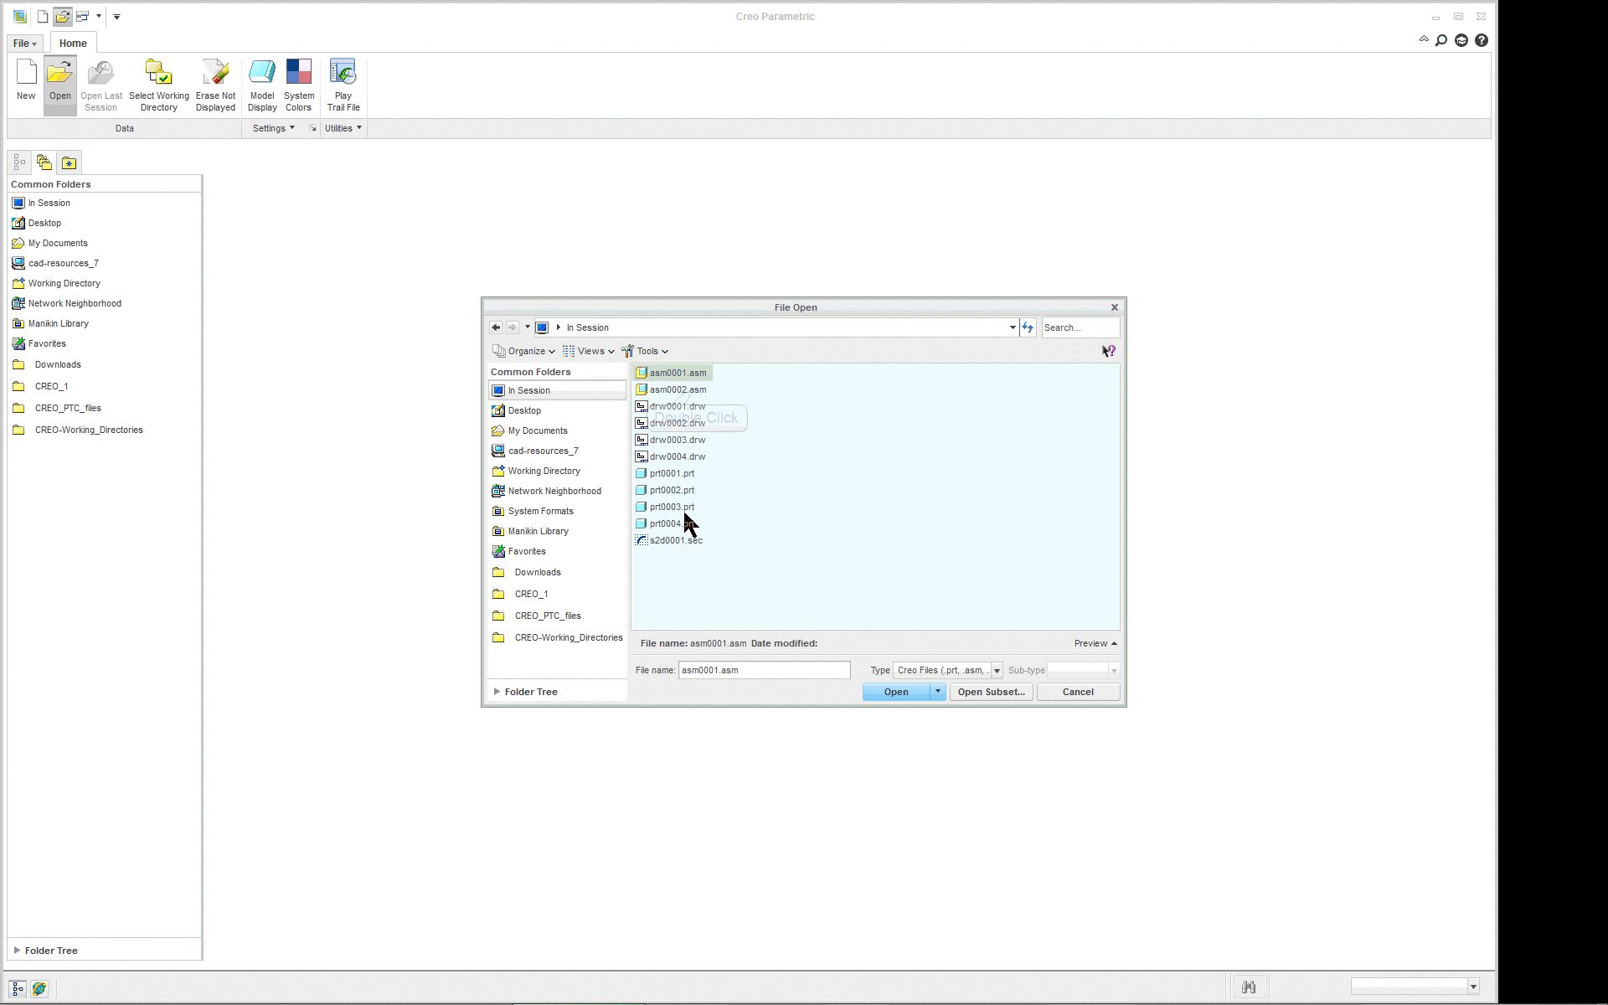
double_click(679, 391)
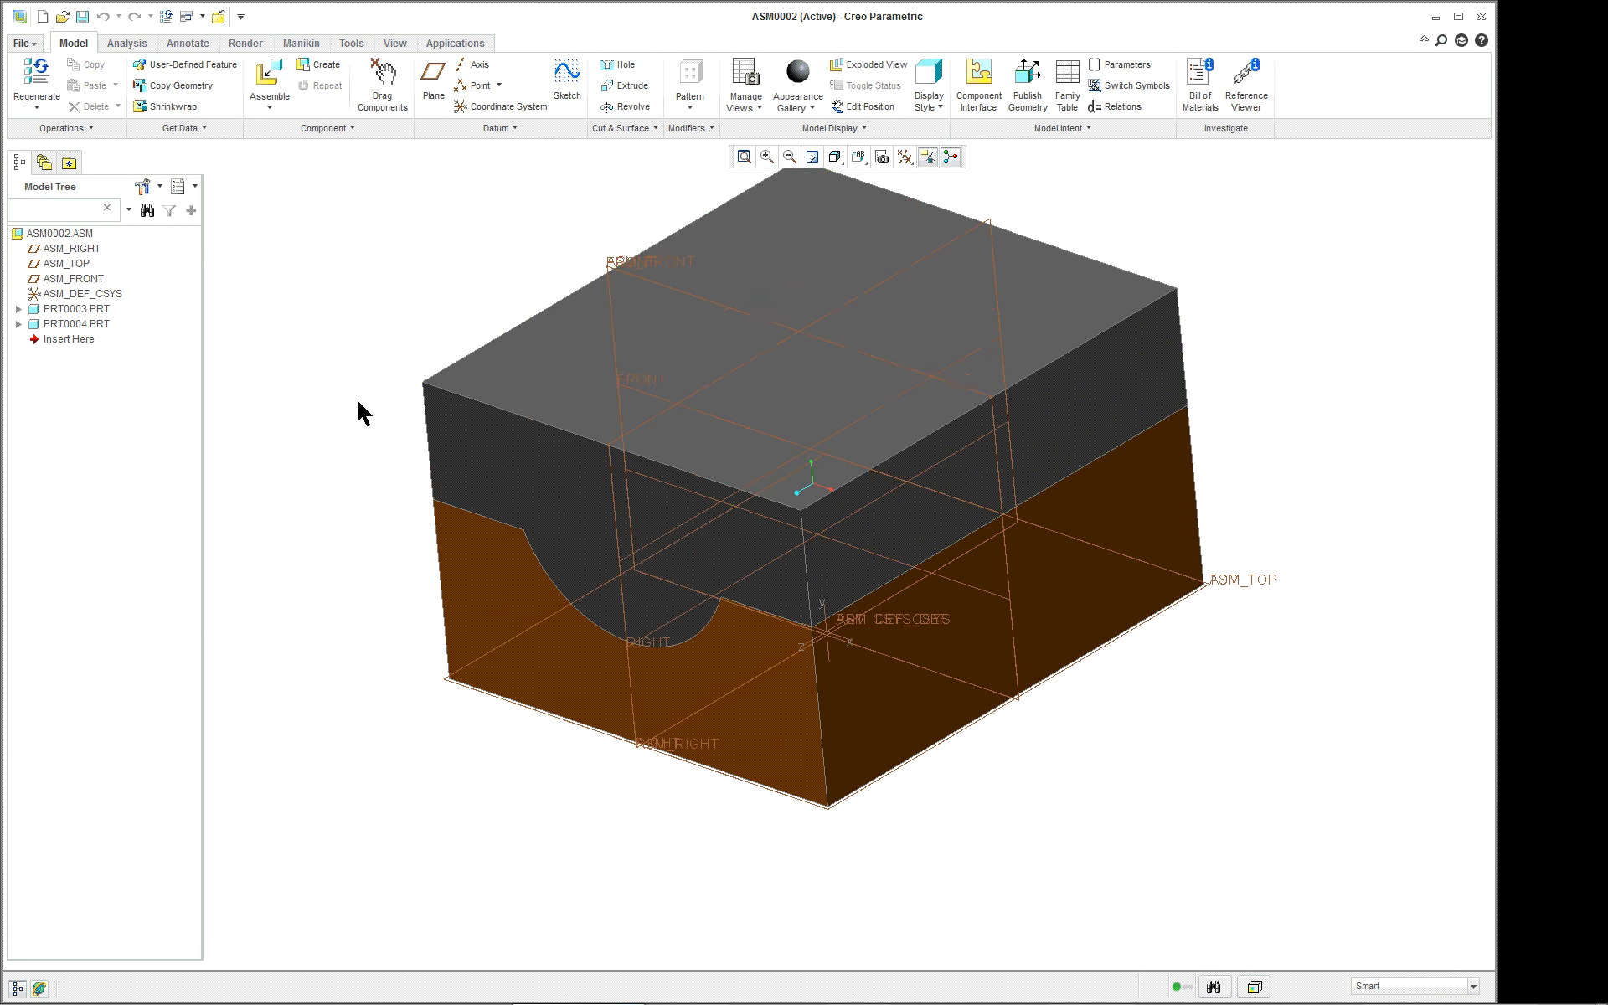
scroll(526, 277, "down", 3)
scroll(553, 180, "down", 3)
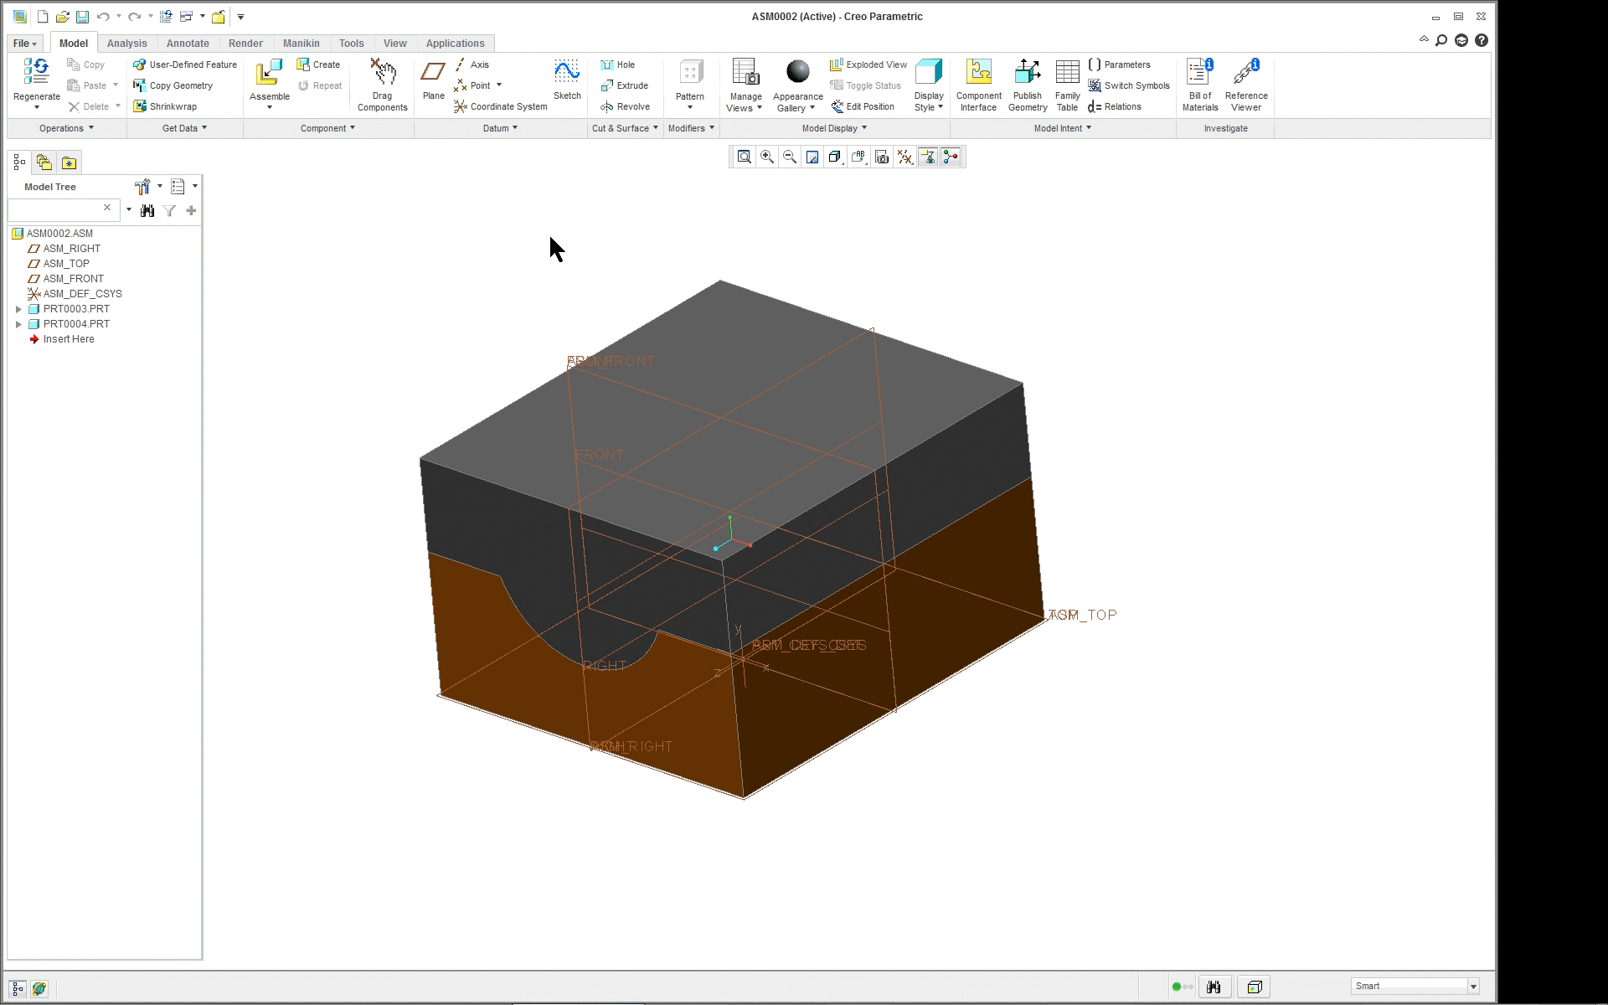
- Expand PRT0003 and PRT0004 and examine both components together with PRT0004's RIGHT, TOP and FRONT datum planes
left_click(18, 309)
left_click(18, 309)
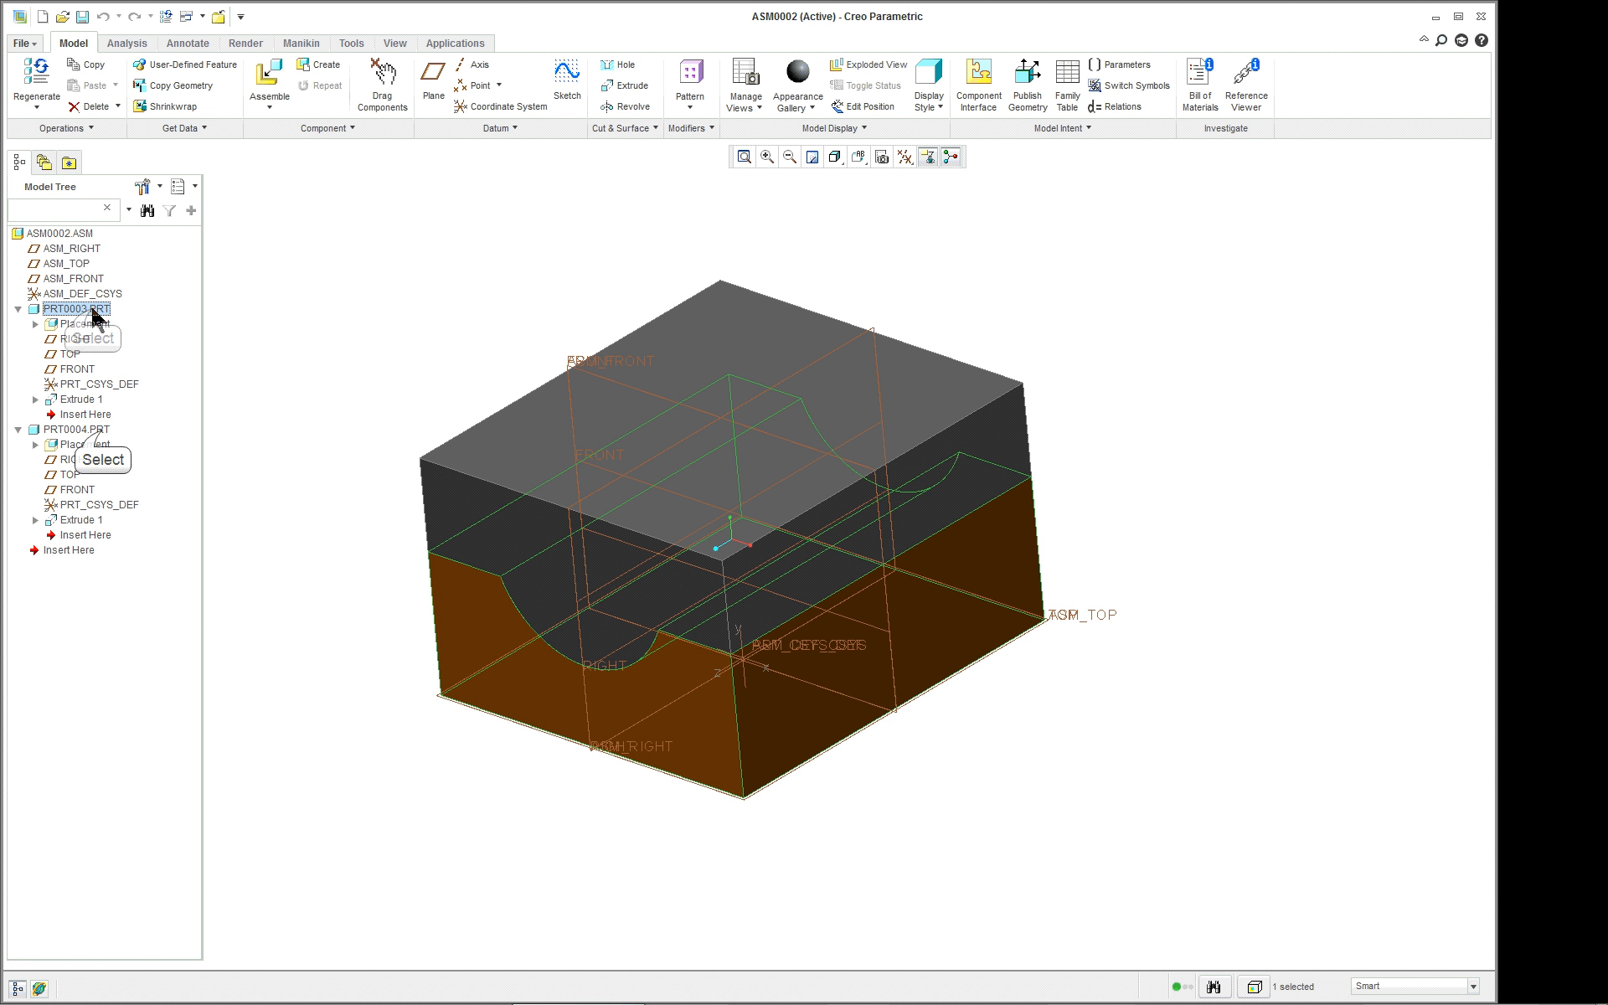
left_click(101, 429)
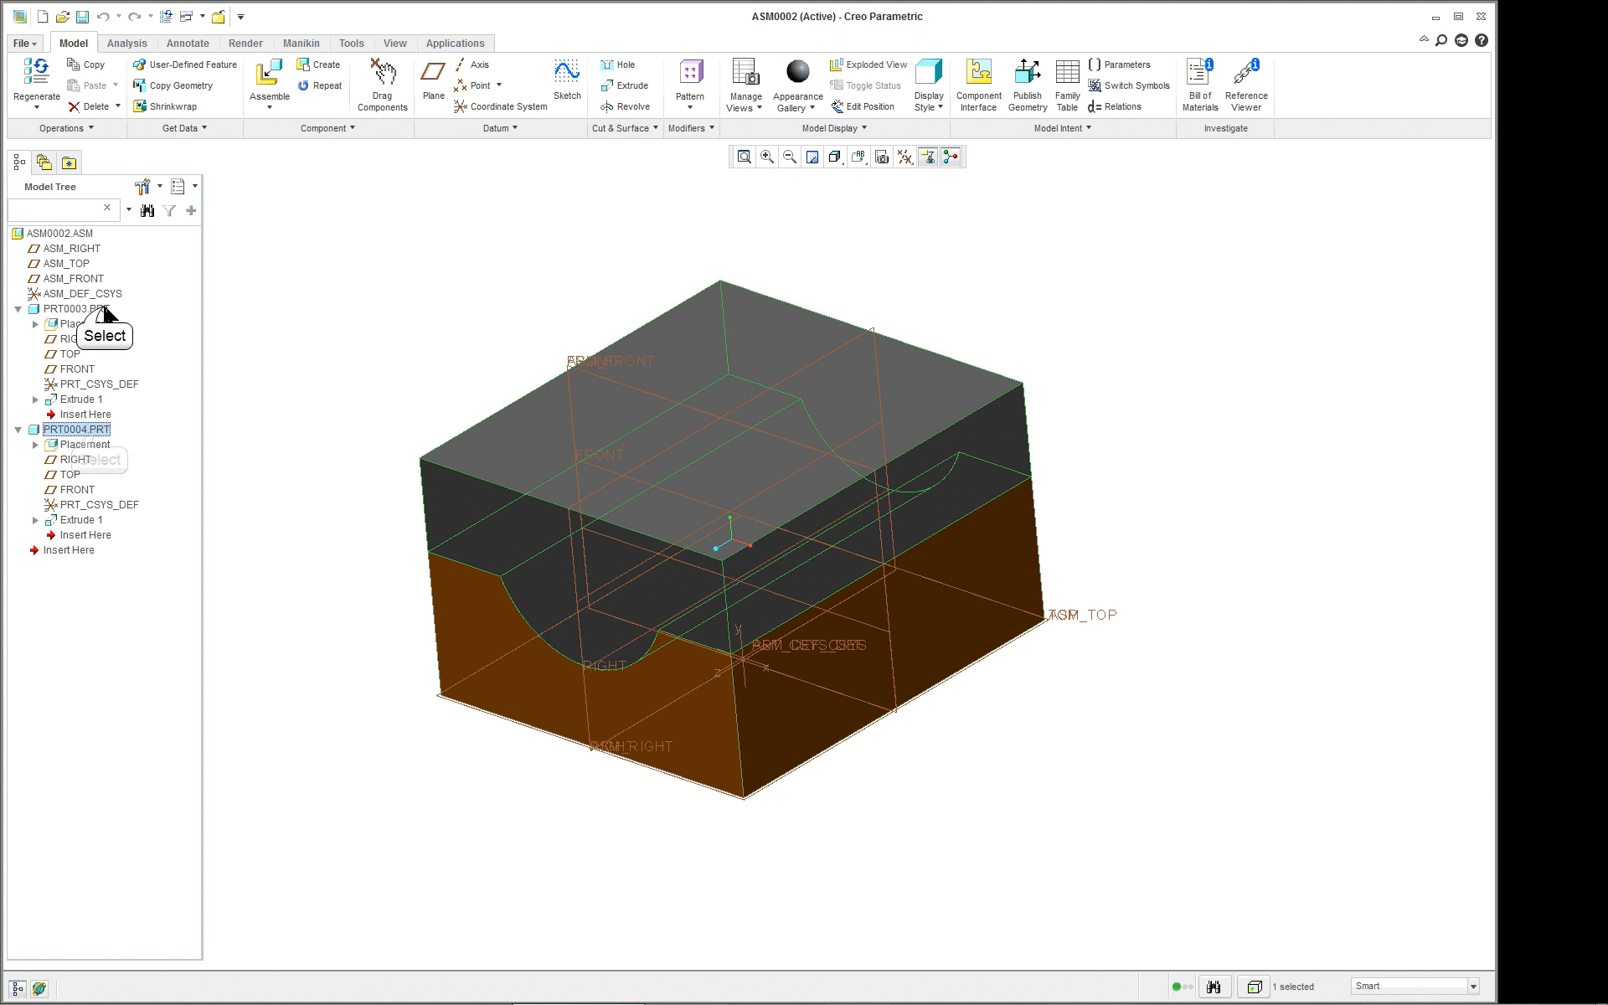
left_click(98, 309)
left_click(99, 429)
left_click(81, 460)
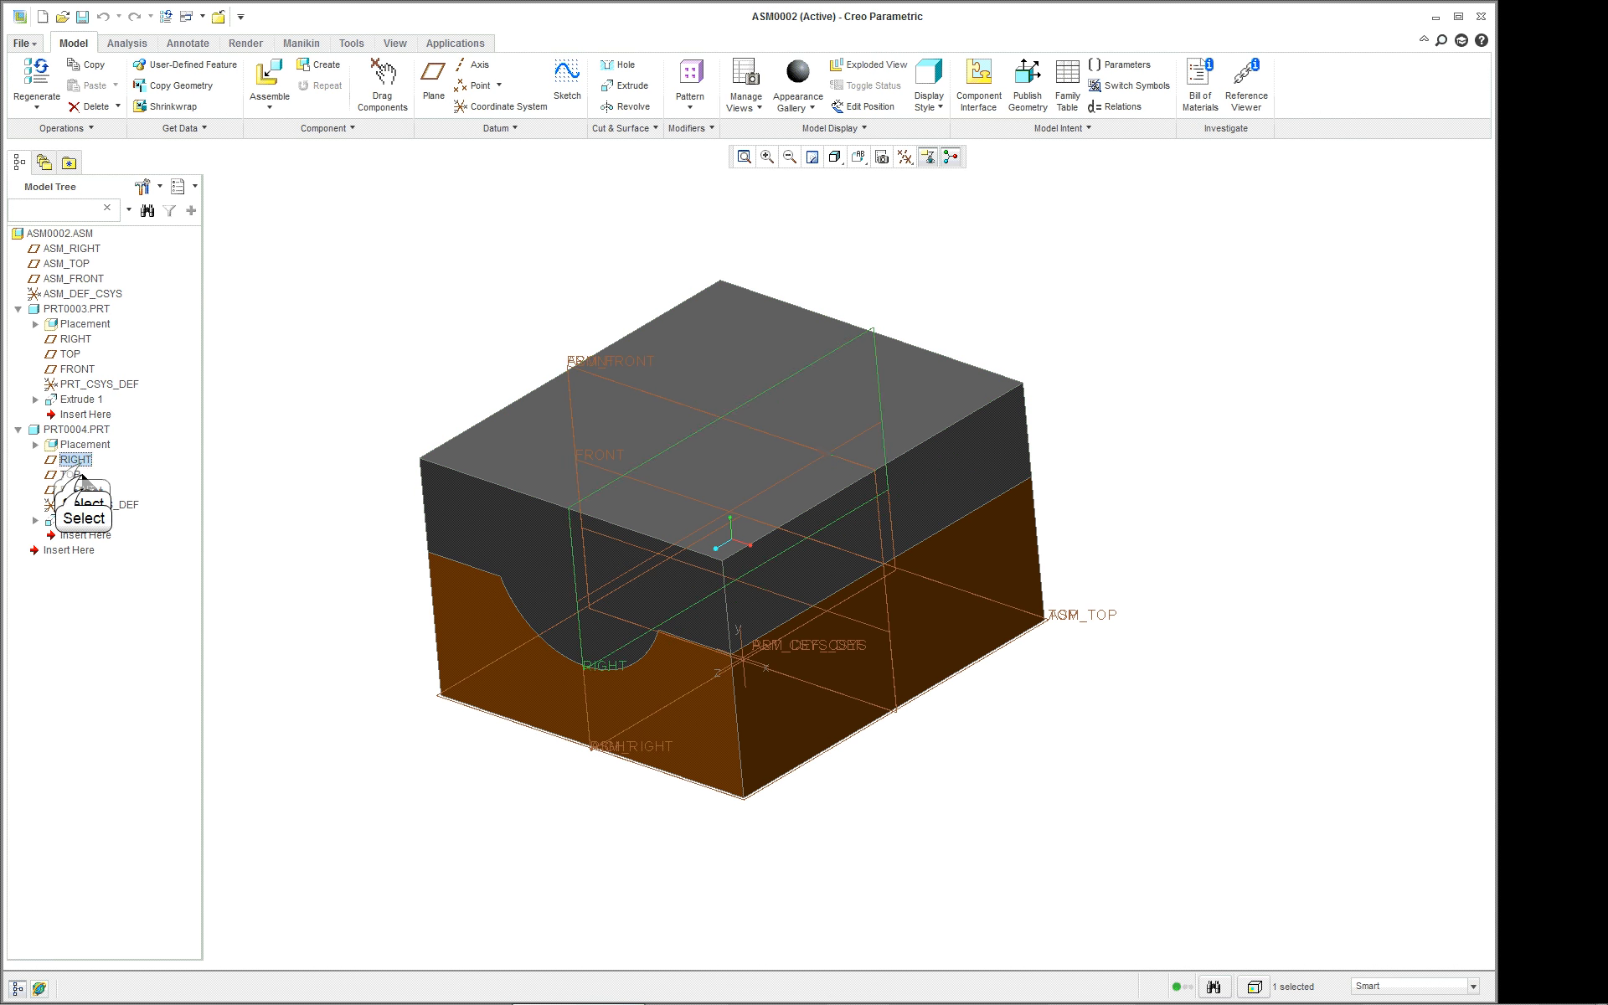
left_click(73, 476)
left_click(74, 489)
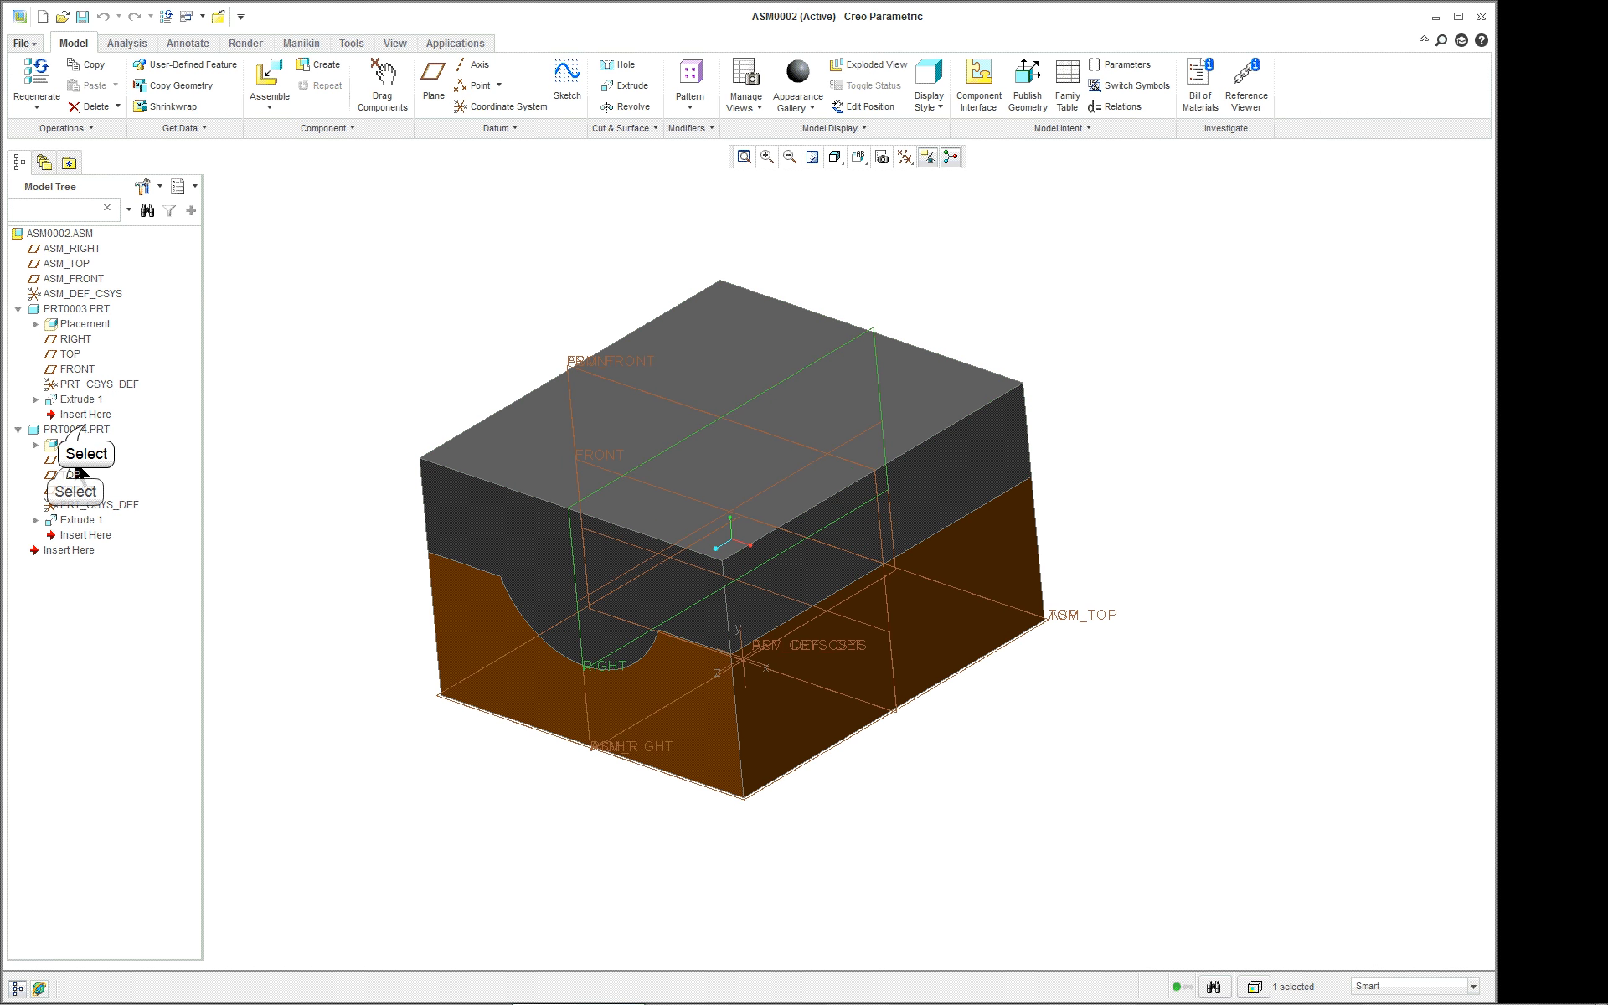
left_click(84, 430)
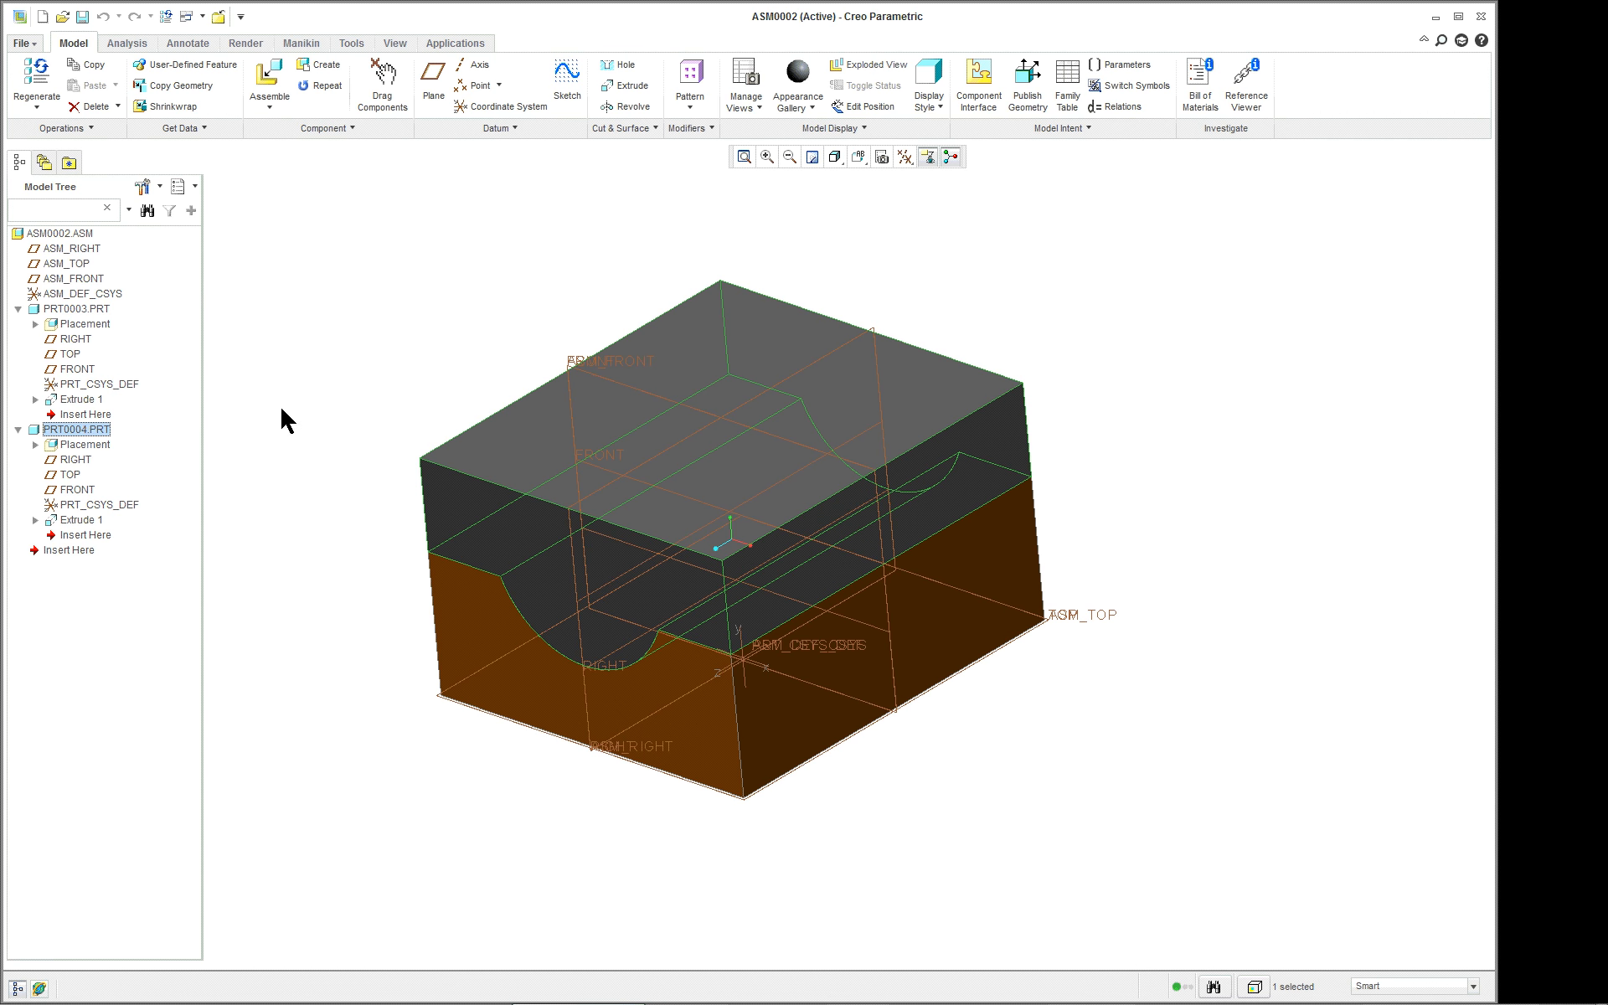